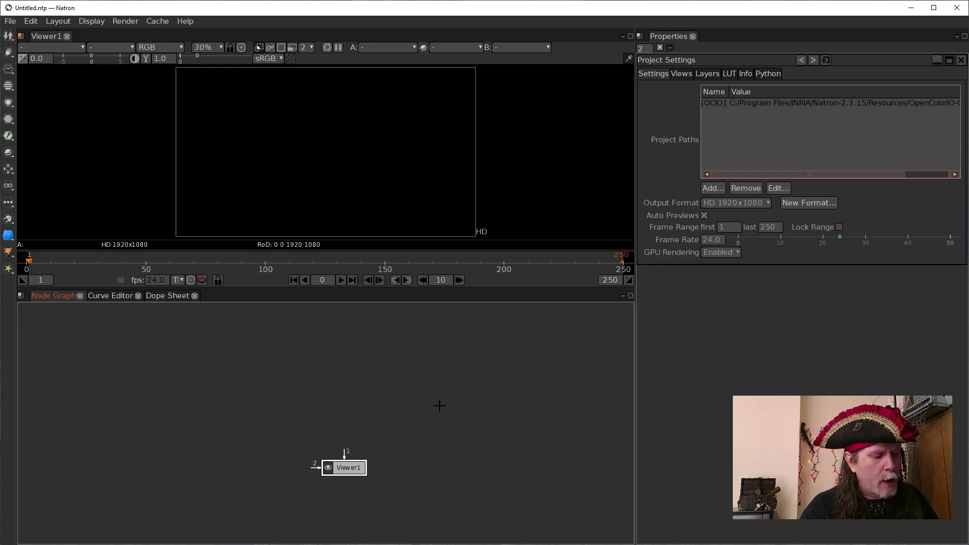
# - Add a ColorBars node feeding the Viewer, and spread the two nodes apart in the node graph
pyautogui.press('Tab')
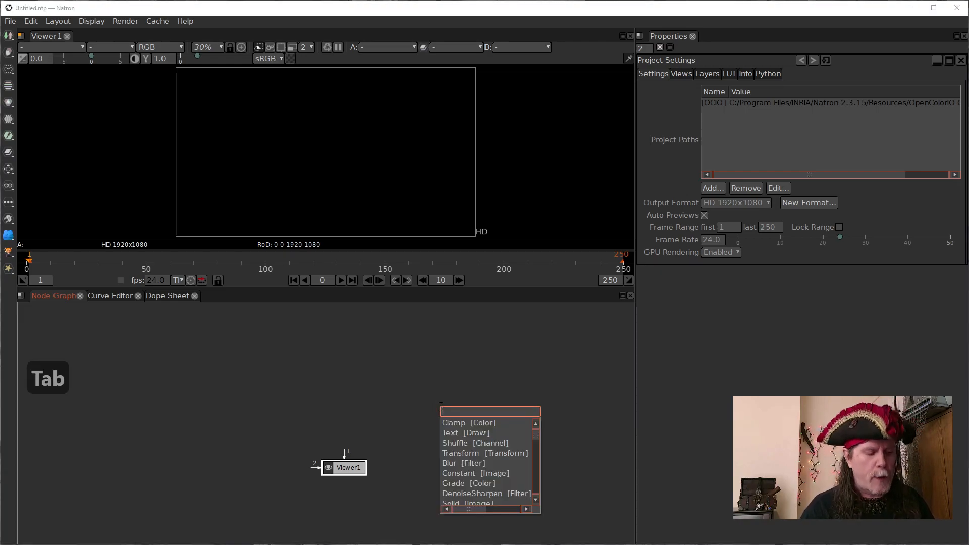
pyautogui.write('color')
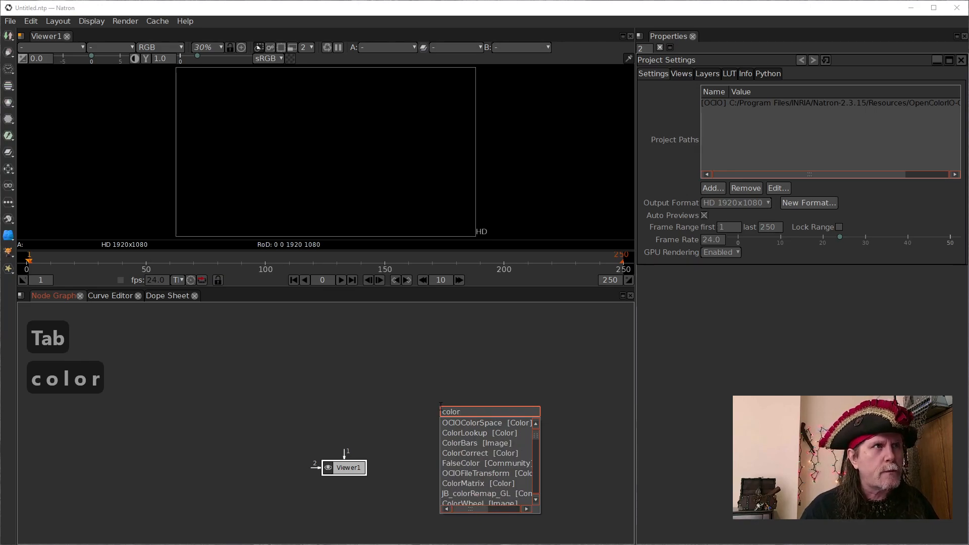
pyautogui.press('Down')
pyautogui.press('Down')
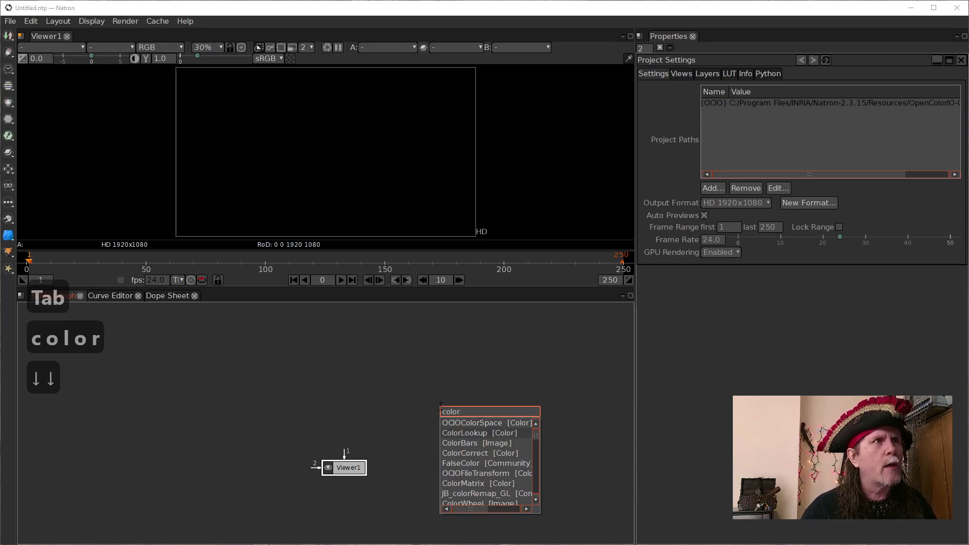
pyautogui.press('Down')
pyautogui.press('Return')
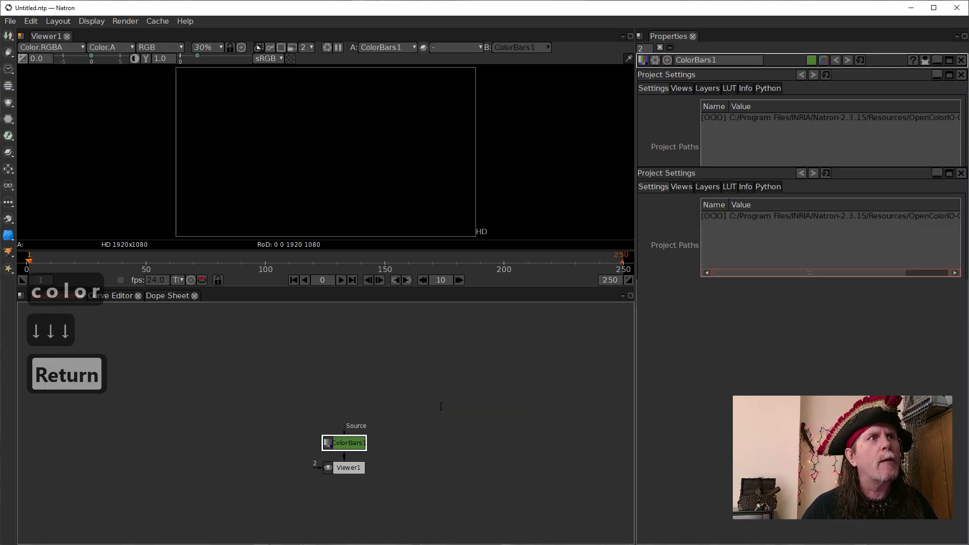
pyautogui.moveTo(347, 447); pyautogui.dragTo(348, 382)
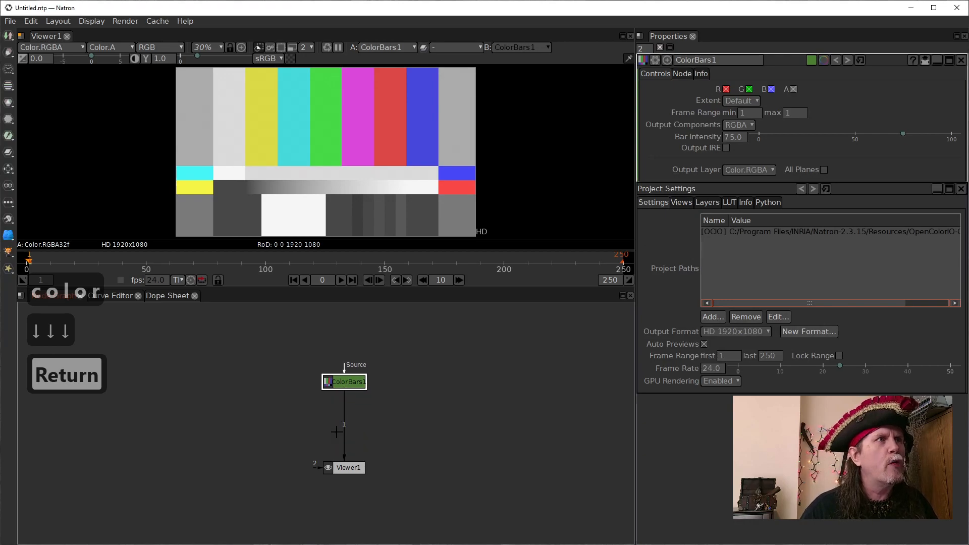
pyautogui.moveTo(347, 470); pyautogui.dragTo(347, 485)
pyautogui.moveTo(348, 382); pyautogui.dragTo(319, 382)
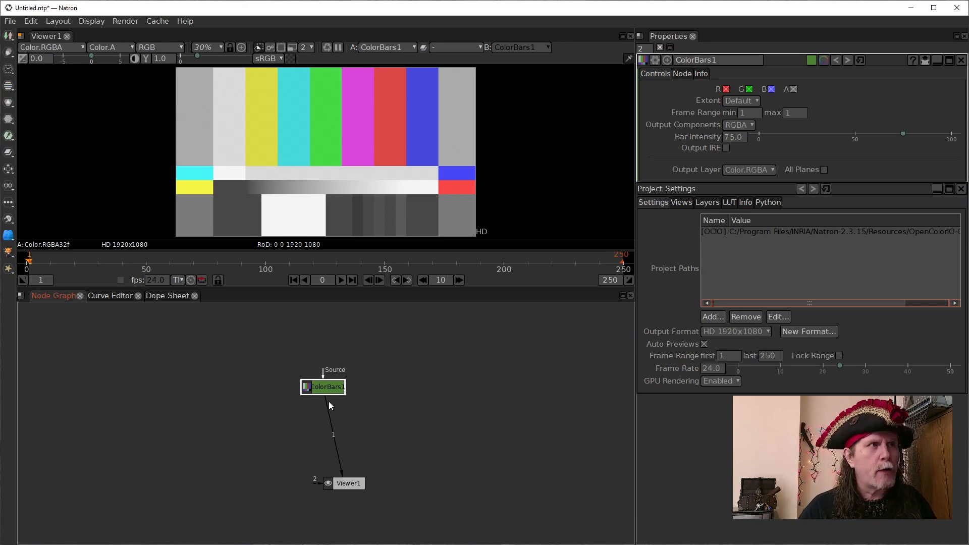
# - Insert a Merge node between ColorBars and the Viewer, with ColorBars moved aside as its B input
pyautogui.press('m')
pyautogui.moveTo(328, 387); pyautogui.dragTo(249, 417)
pyautogui.click(336, 423)
pyautogui.moveTo(336, 424); pyautogui.dragTo(362, 456)
# - Add an IDistort node as the Merge's A input, and connect its Source to ColorBars
pyautogui.click(353, 383)
pyautogui.press('Tab')
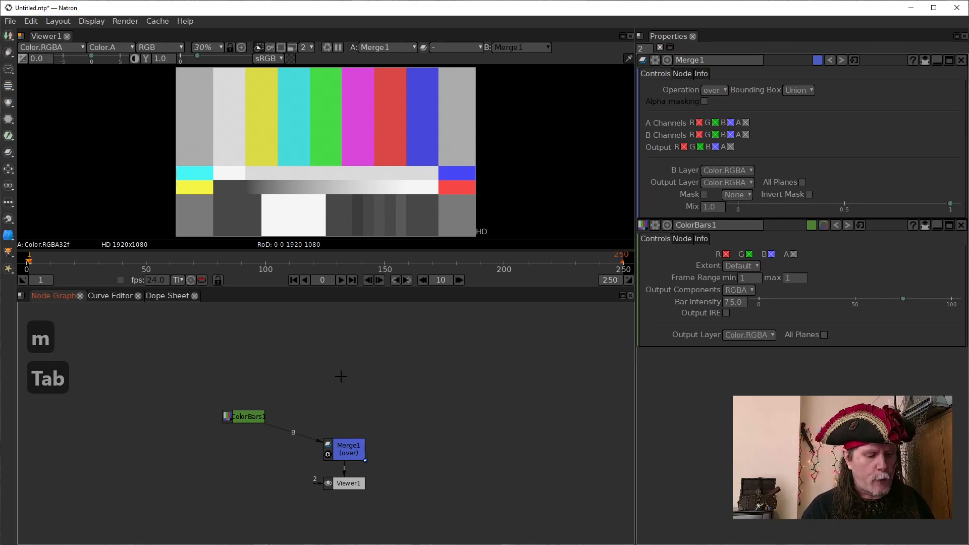
pyautogui.write('idi')
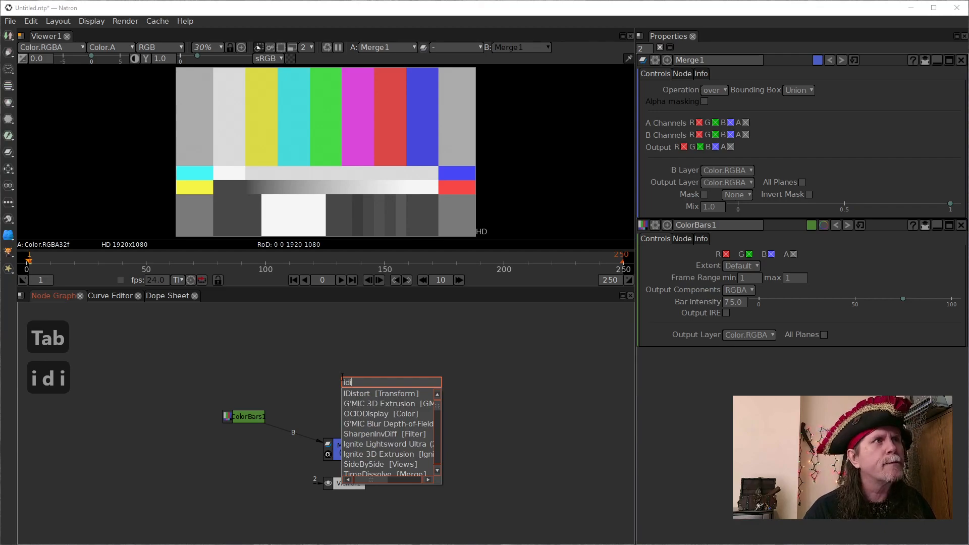
pyautogui.press('Down')
pyautogui.press('Return')
pyautogui.click(353, 449)
pyautogui.moveTo(334, 431); pyautogui.dragTo(250, 419)
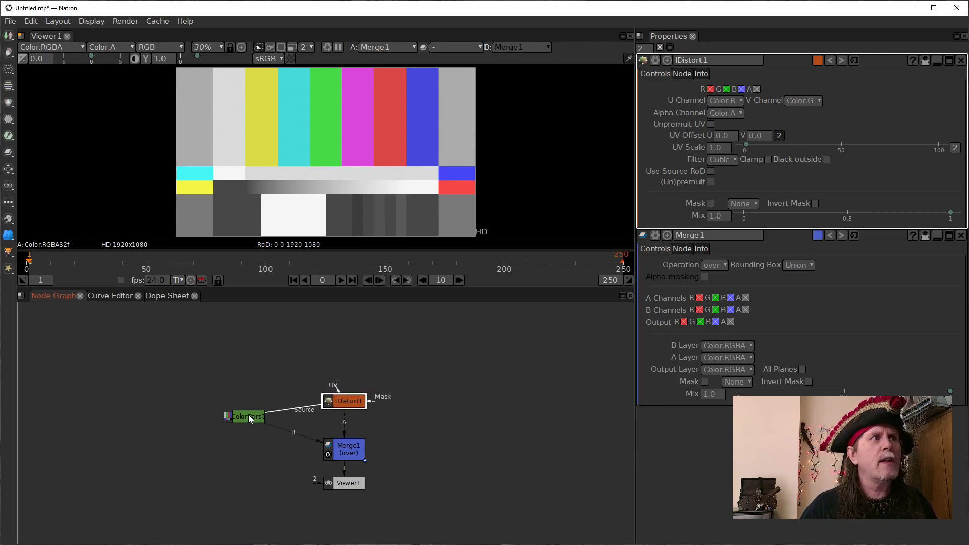
pyautogui.moveTo(327, 405); pyautogui.dragTo(328, 408)
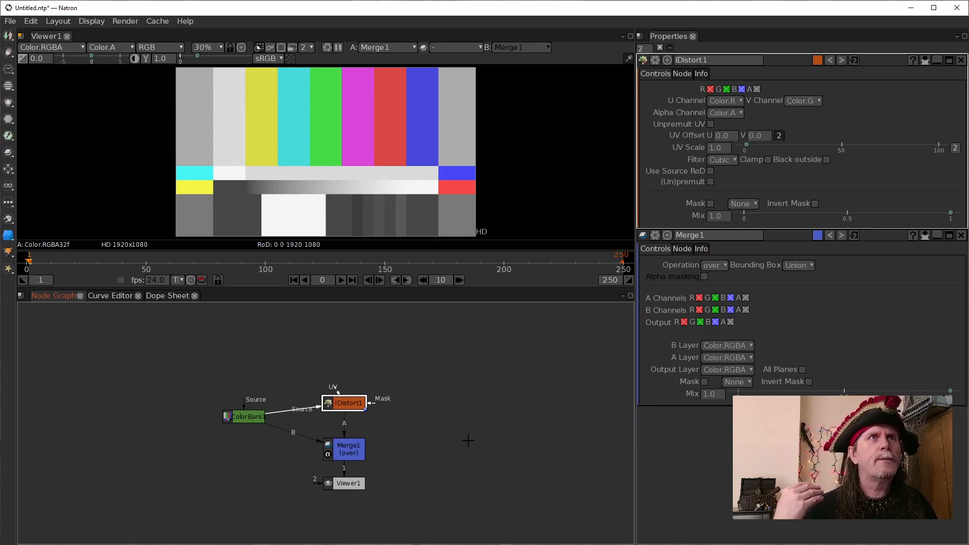
pyautogui.click(355, 453)
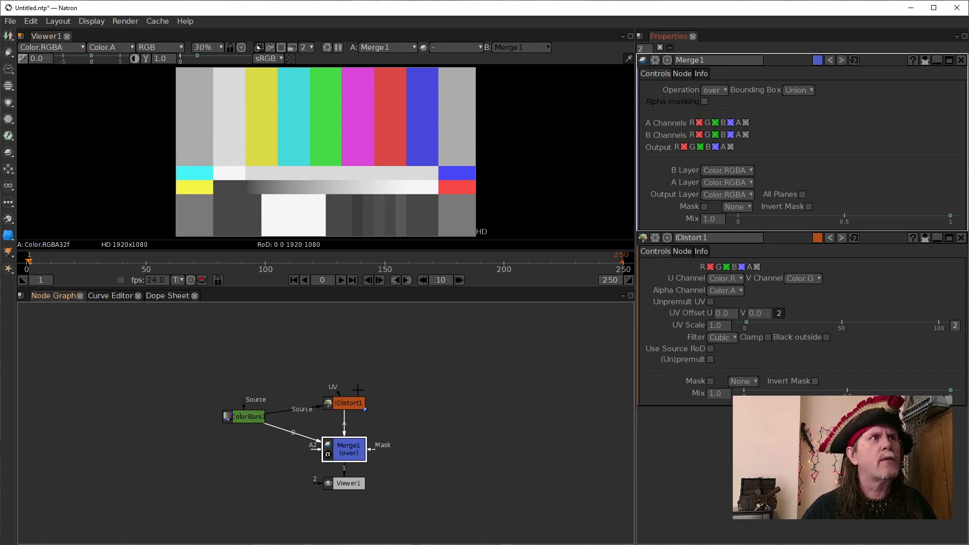
pyautogui.click(354, 405)
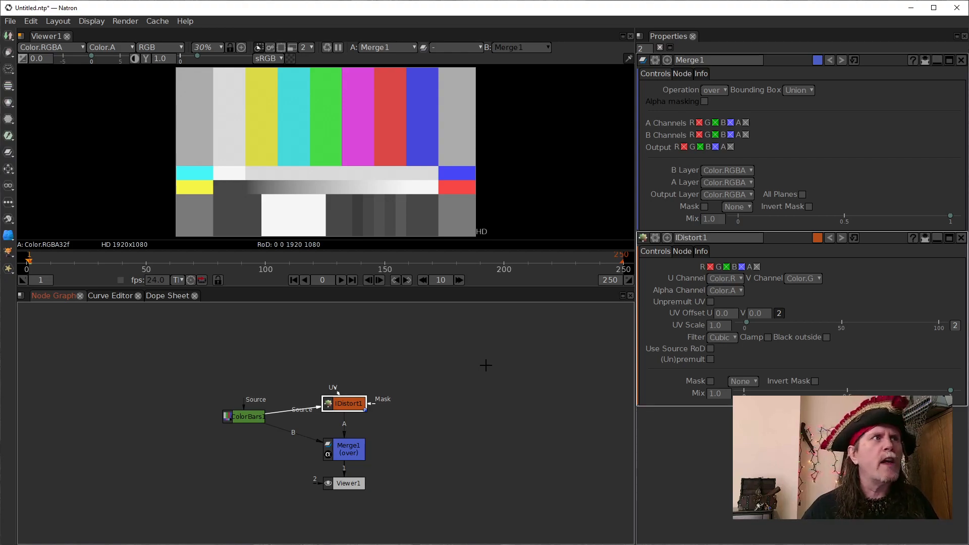
# - Add a Solid node above IDistort and connect it to IDistort's UV input
pyautogui.click(393, 367)
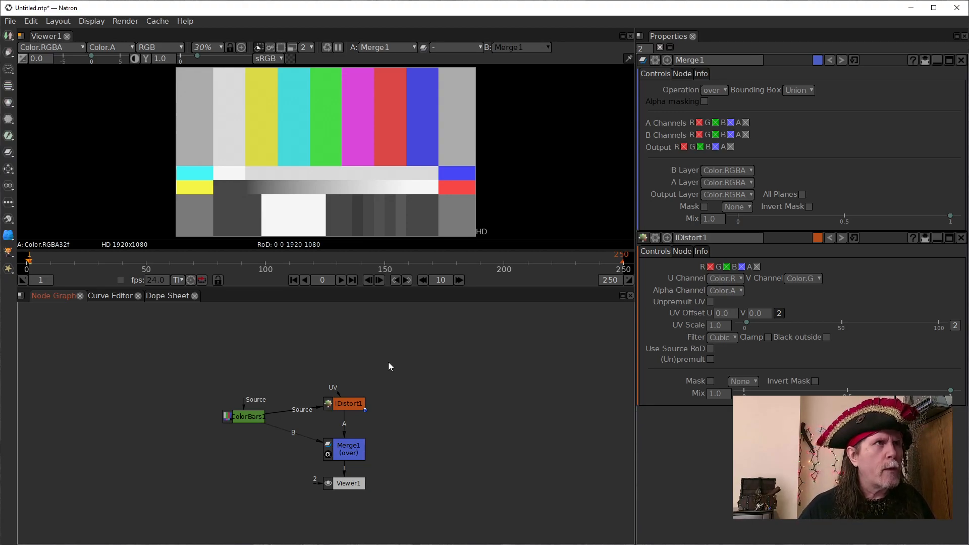
pyautogui.press('Tab')
pyautogui.write('soli')
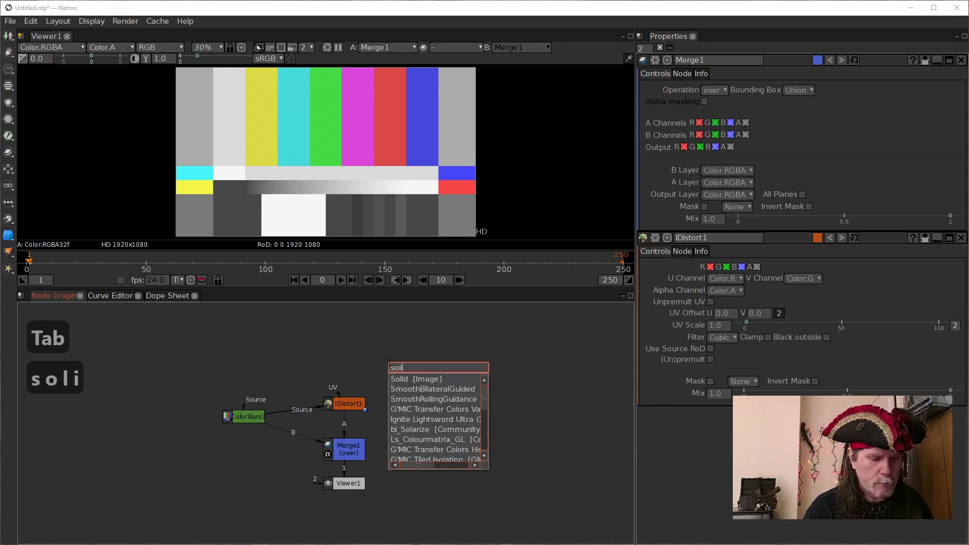
pyautogui.write('d')
pyautogui.press('Return')
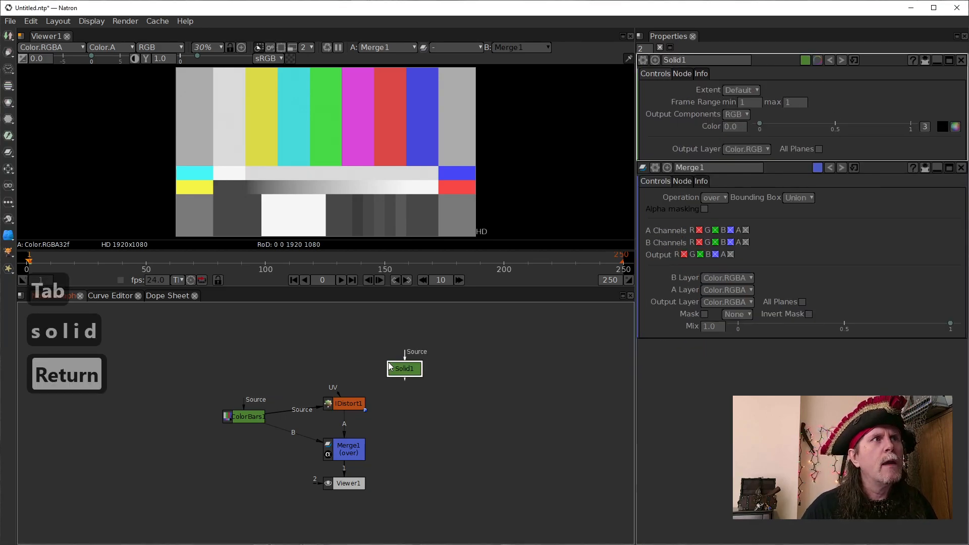
pyautogui.moveTo(332, 388); pyautogui.dragTo(358, 363)
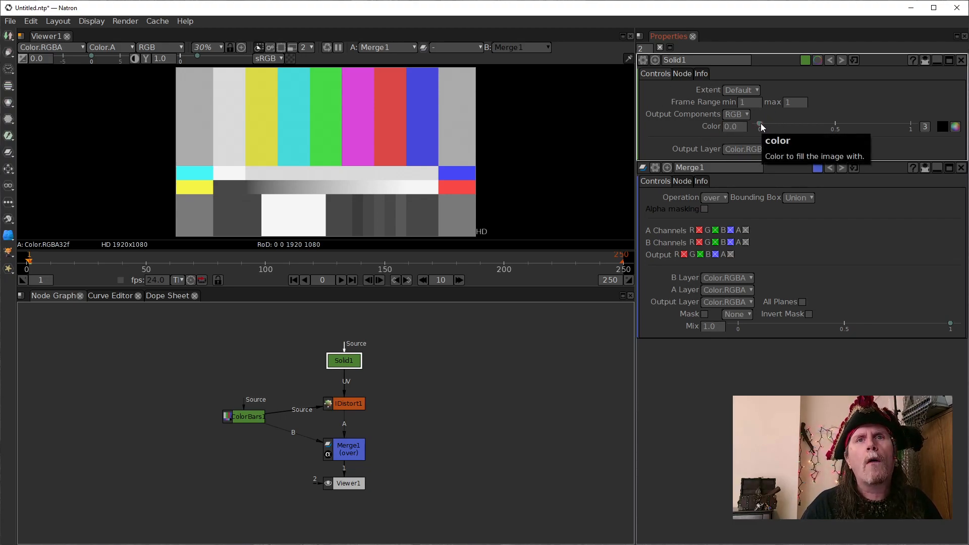
# - Set the IDistort node's UV Scale to 100
pyautogui.moveTo(761, 123); pyautogui.dragTo(701, 127)
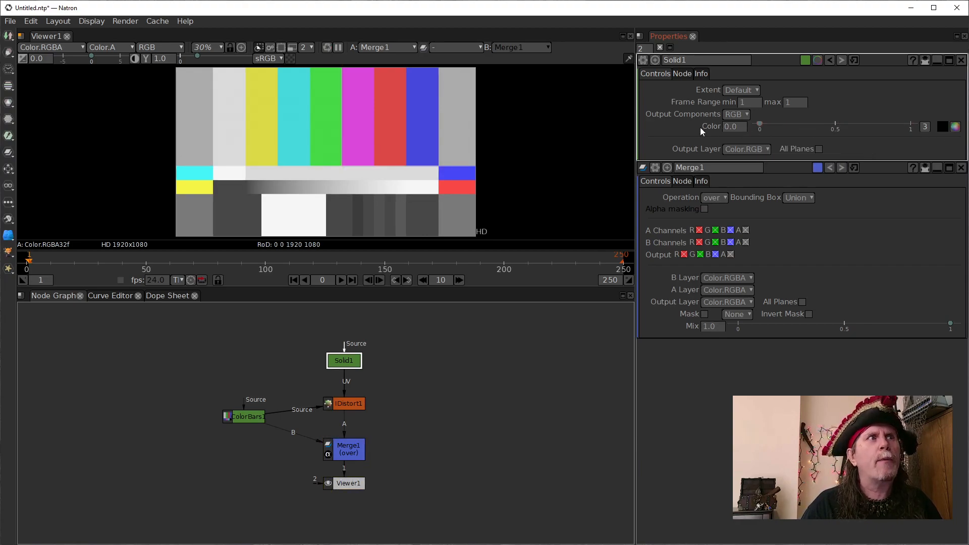
pyautogui.doubleClick(348, 405)
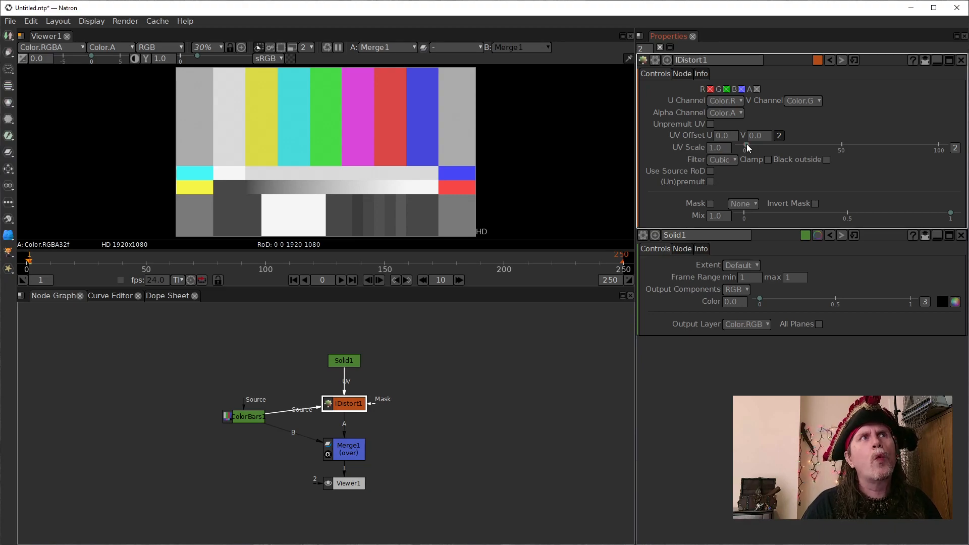
pyautogui.moveTo(747, 144); pyautogui.dragTo(962, 154)
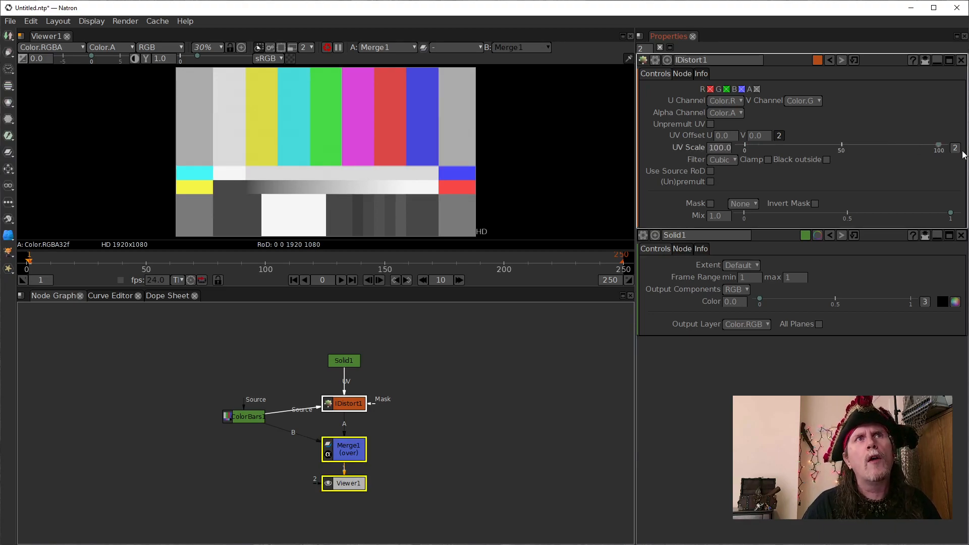
# - Try varying the Solid node's uniform color, and return it to 0
pyautogui.click(343, 361)
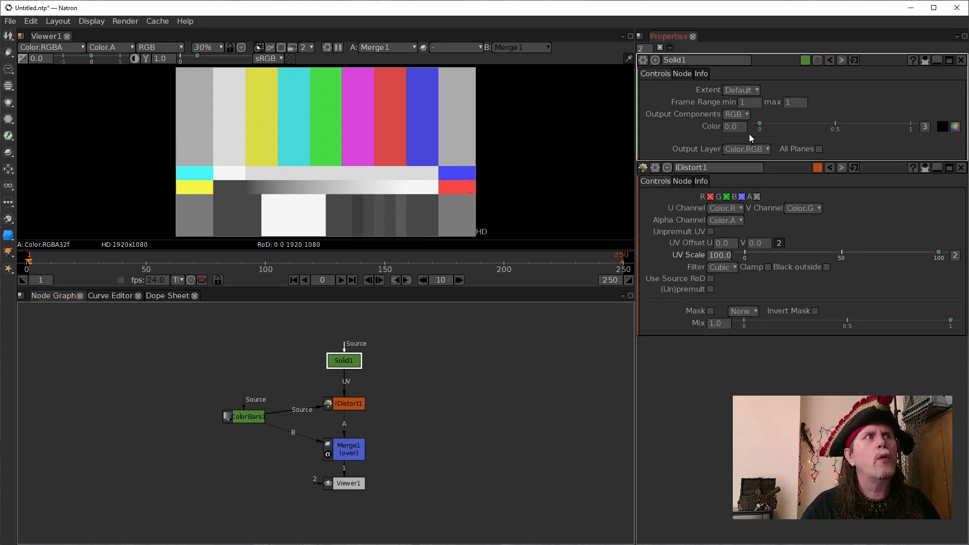
pyautogui.moveTo(759, 122); pyautogui.dragTo(743, 138)
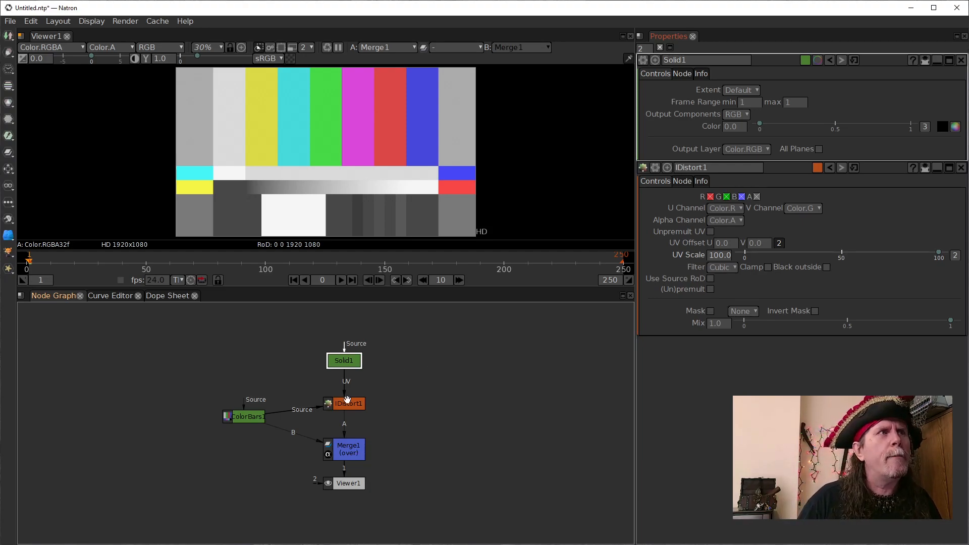
pyautogui.moveTo(345, 404); pyautogui.dragTo(345, 406)
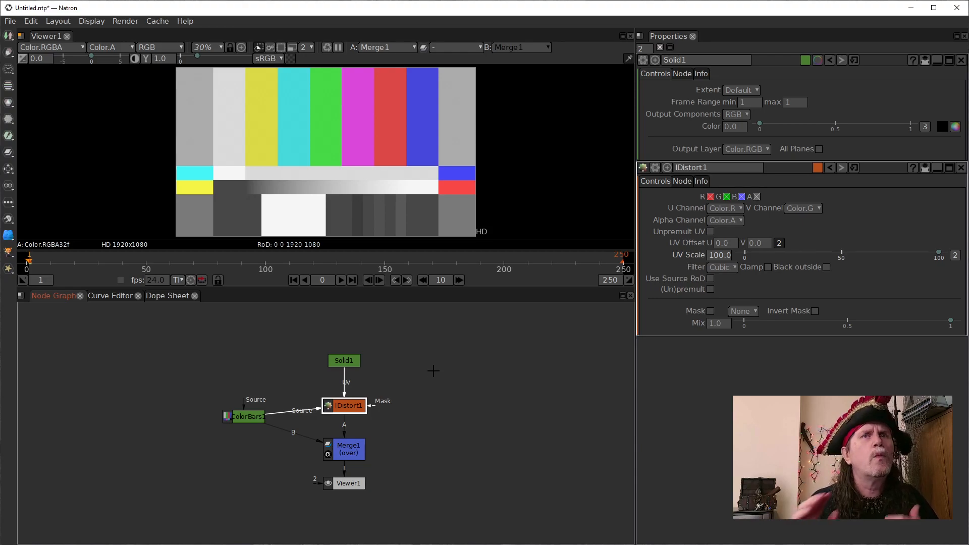
pyautogui.click(345, 361)
pyautogui.click(349, 406)
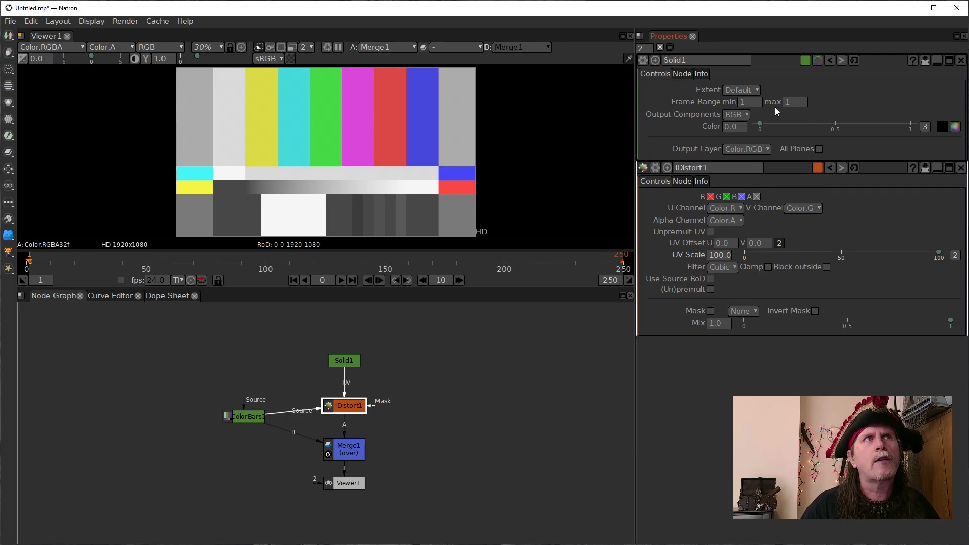
# - Split the Solid's color into separate components, vary red between 1.0 and -1.0 to shift the image horizontally, and return red to 0
pyautogui.click(925, 126)
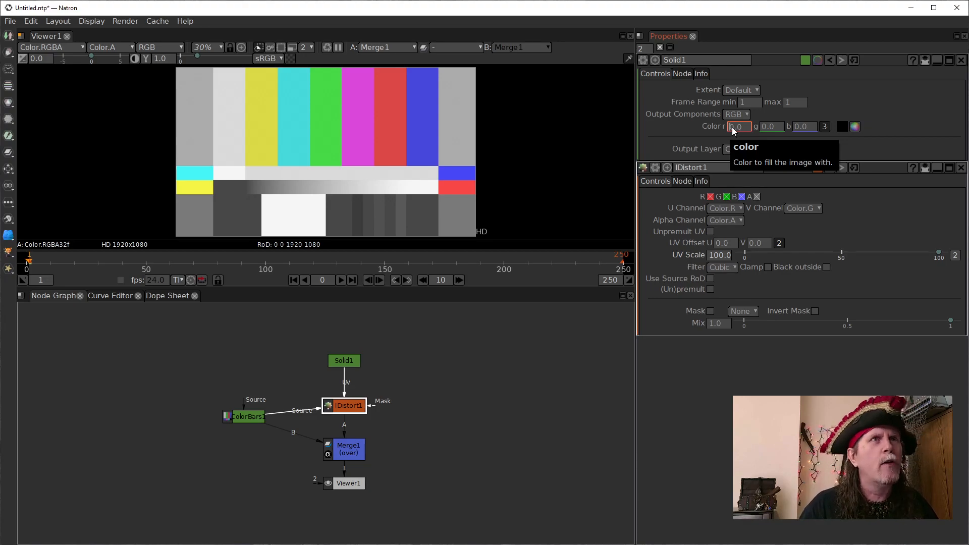
pyautogui.scroll(1, 732, 127)
pyautogui.scroll(-1, 731, 127)
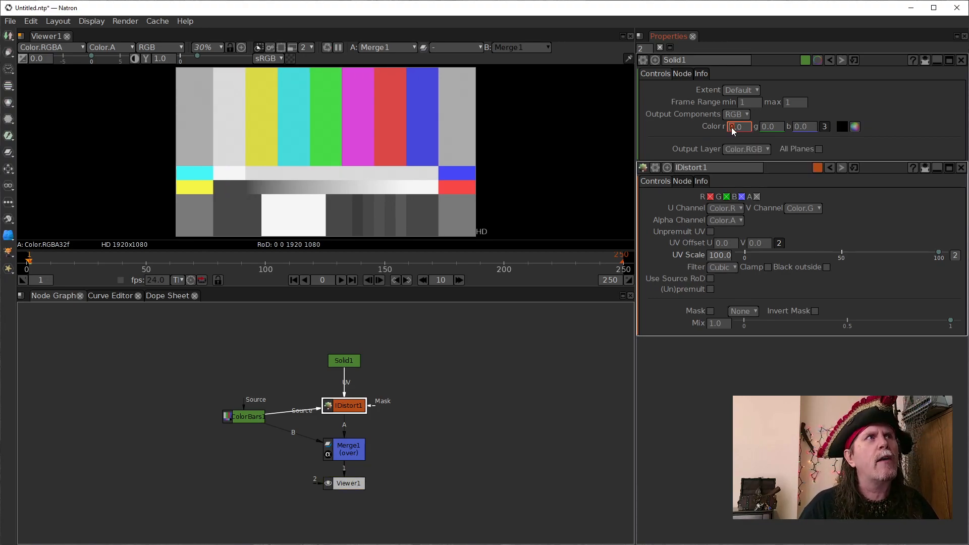
pyautogui.scroll(1, 731, 127)
pyautogui.scroll(-1, 731, 127)
pyautogui.scroll(1, 731, 127)
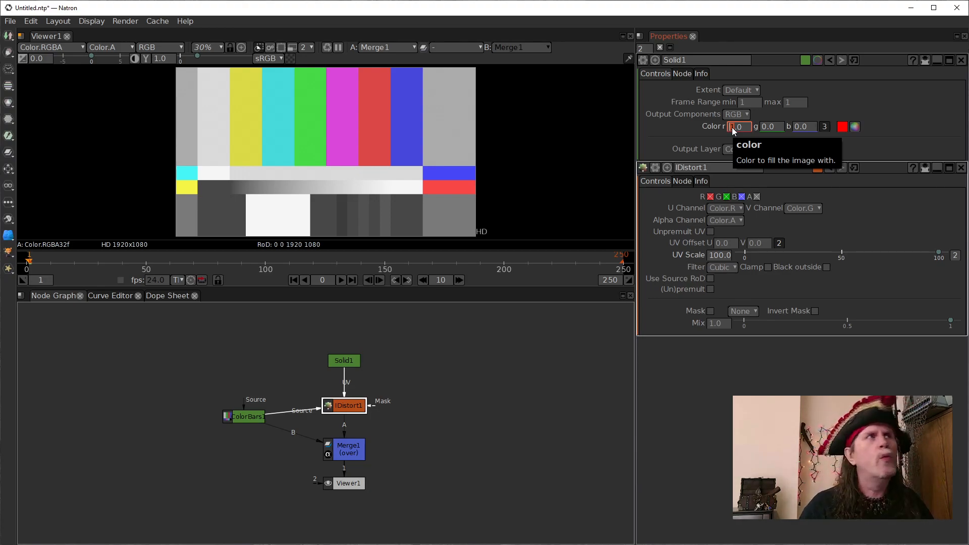
pyautogui.scroll(-1, 731, 128)
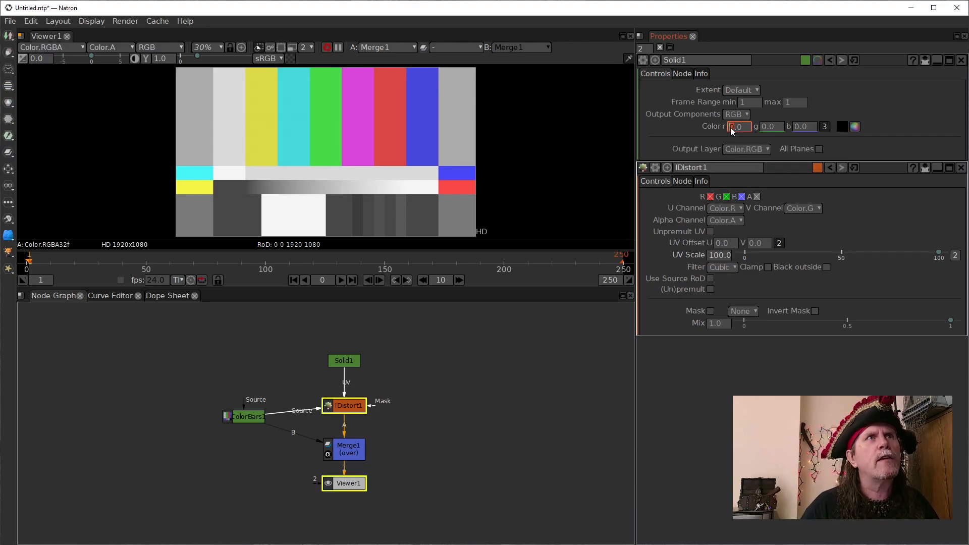
pyautogui.scroll(-1, 731, 128)
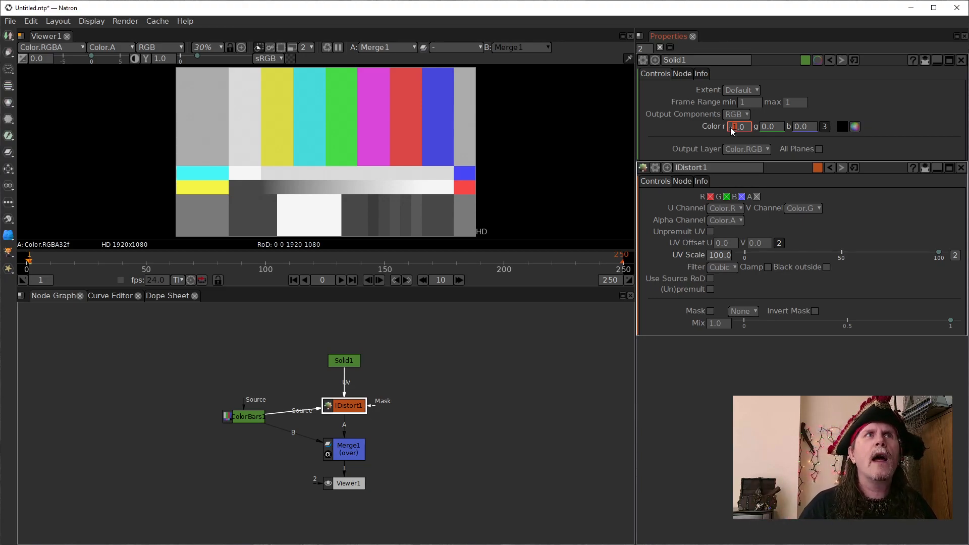
pyautogui.scroll(1, 731, 129)
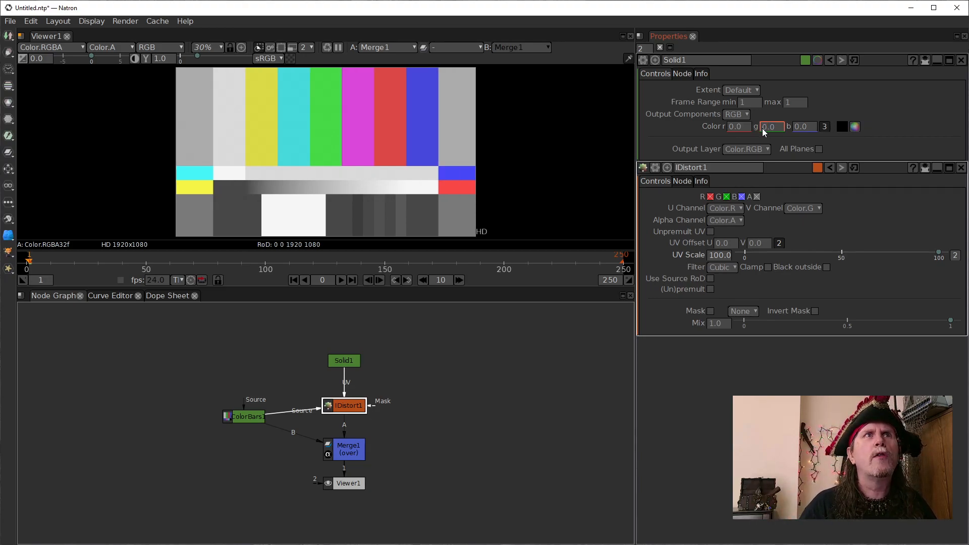
# - Raise the Solid's green component to 1.0, and lower it through negative values to shift the image vertically
pyautogui.scroll(1, 762, 129)
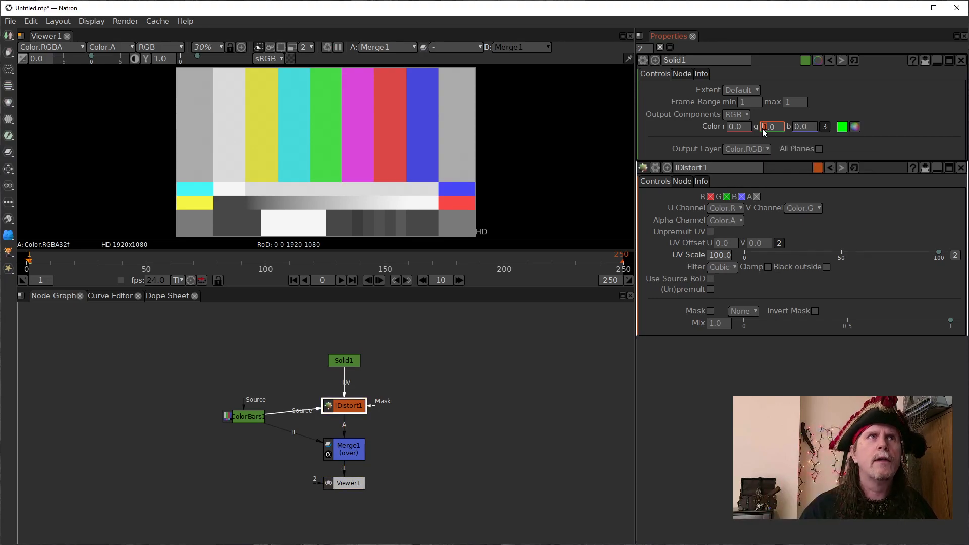
pyautogui.scroll(-1, 764, 129)
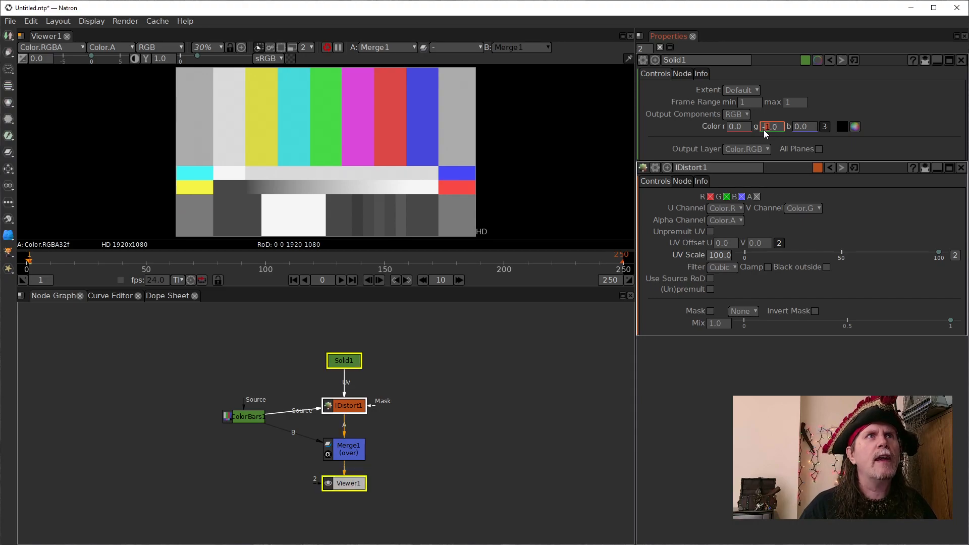
pyautogui.scroll(-1, 764, 129)
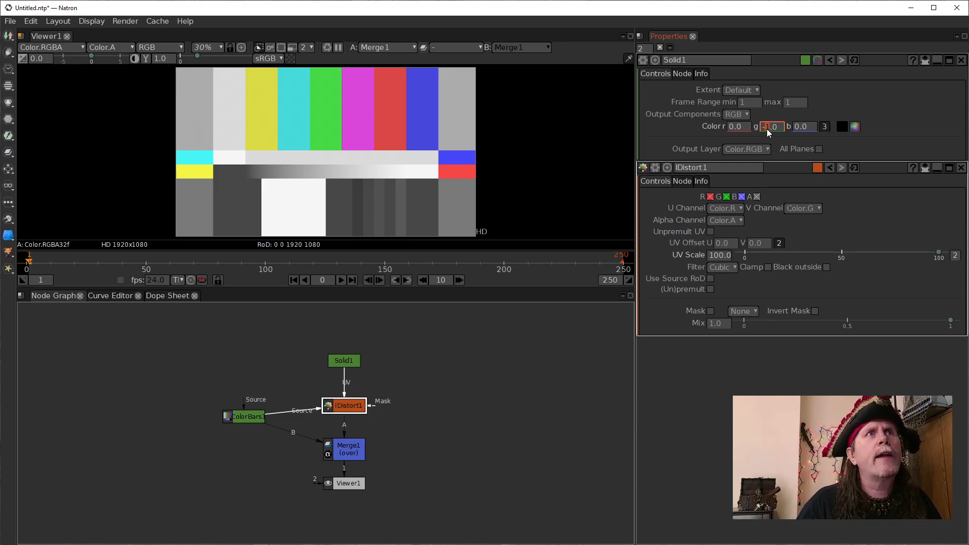
pyautogui.scroll(1, 767, 129)
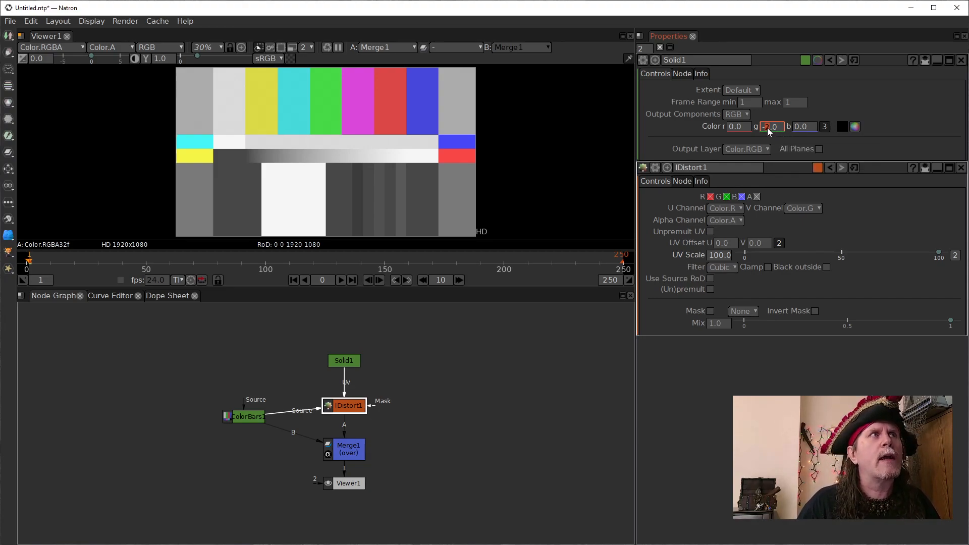
pyautogui.scroll(3, 767, 128)
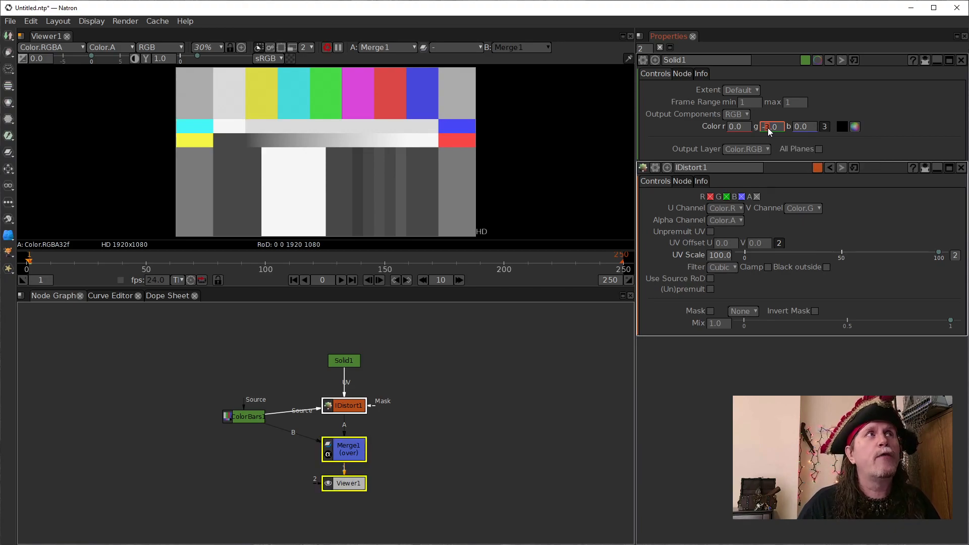
pyautogui.scroll(3, 767, 128)
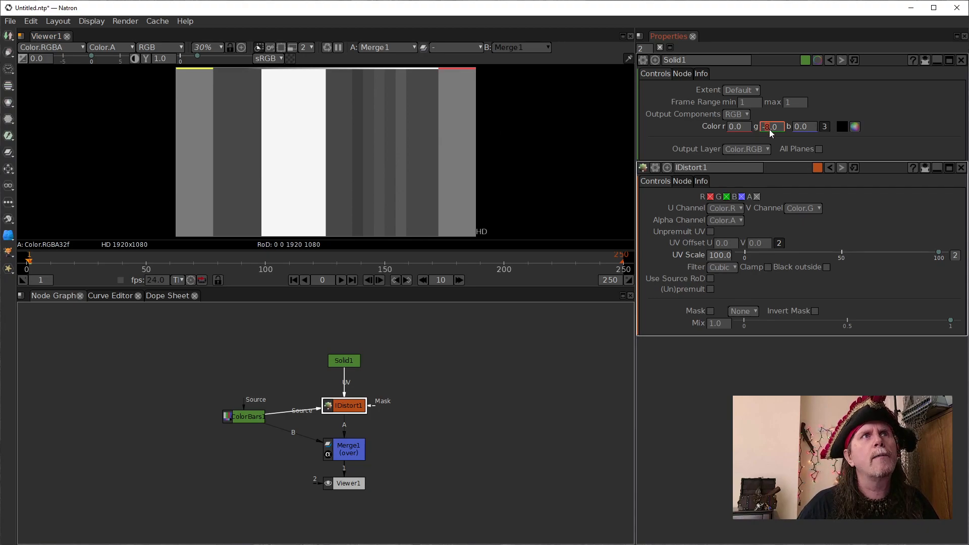
# - Raise the Solid's green component to 2.0 and lower it to 0, repeating the sweep once in steps of 1.0
pyautogui.scroll(13, 769, 129)
pyautogui.scroll(-3, 768, 129)
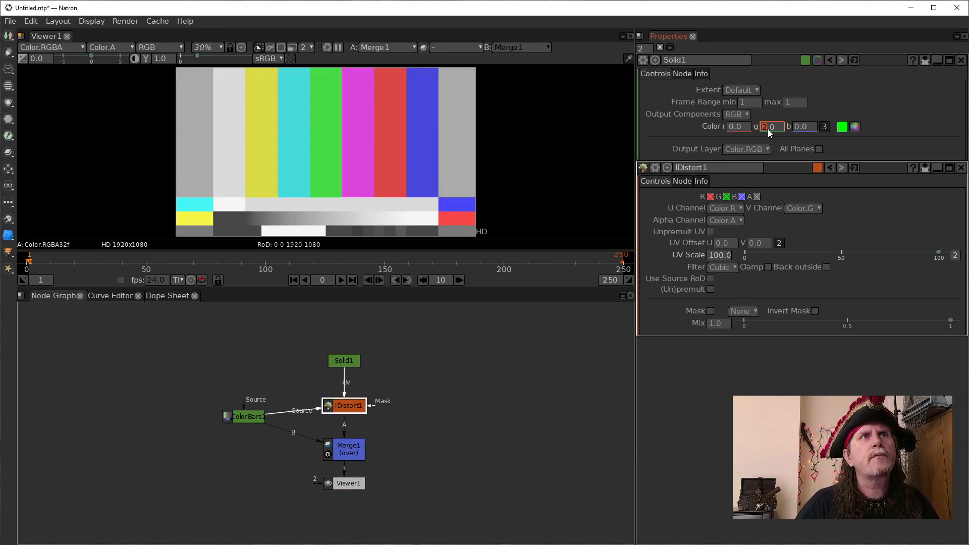
pyautogui.scroll(-2, 767, 129)
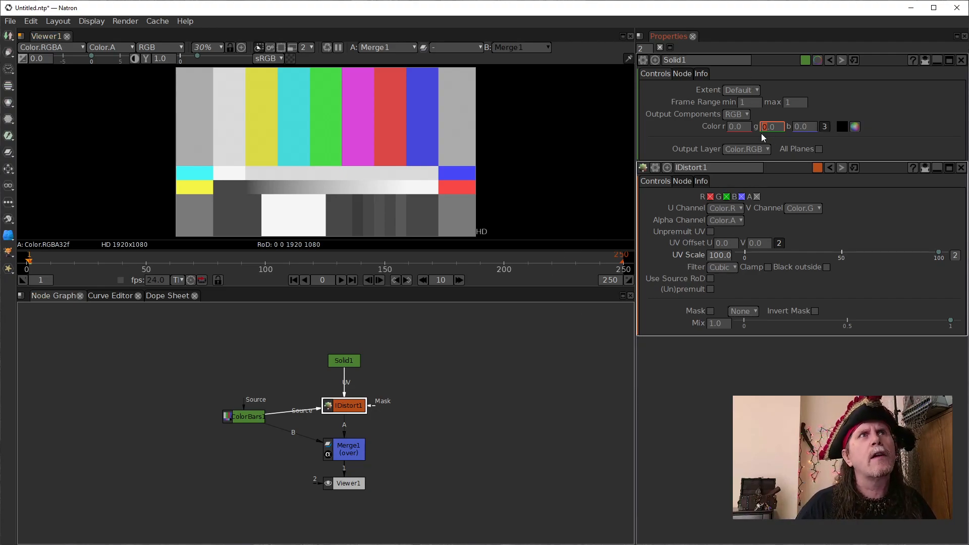
pyautogui.write('2')
pyautogui.press('Return')
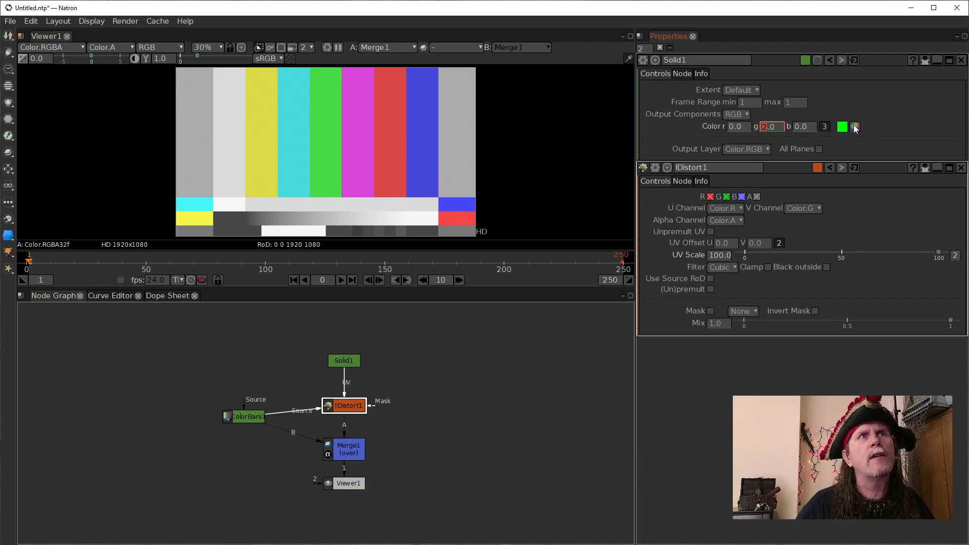
pyautogui.scroll(-1, 765, 127)
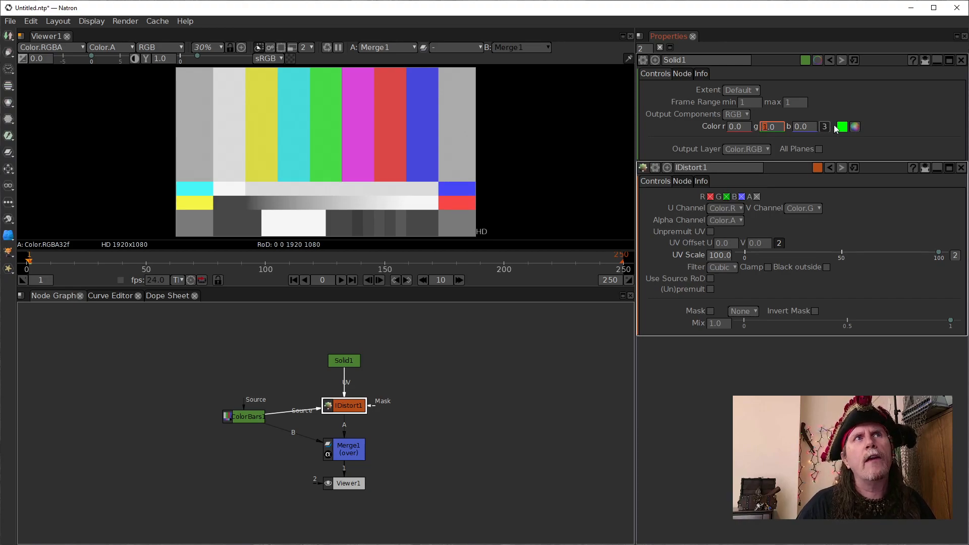
pyautogui.scroll(-1, 765, 128)
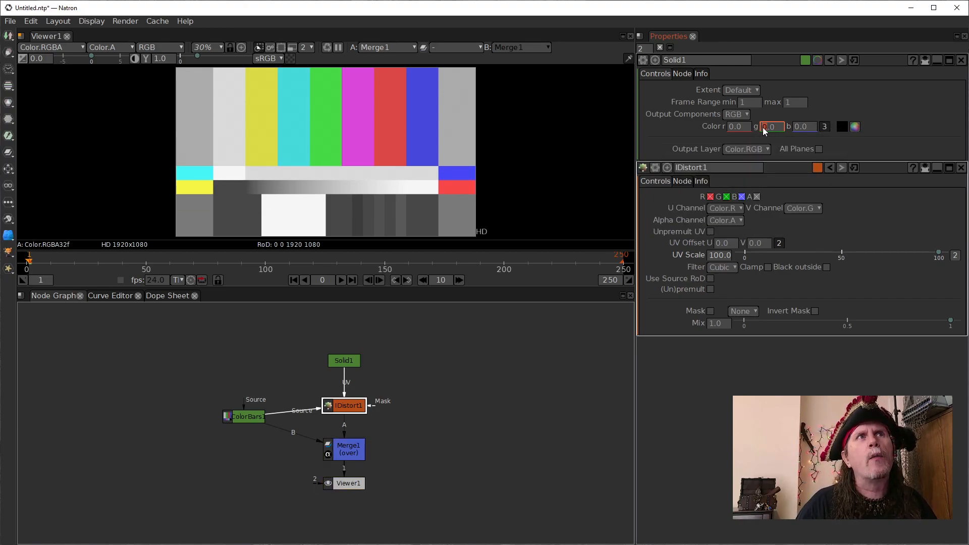
# - Vary the Solid's green component between 2.0 and -2.0 to shift the color bars vertically, and return it to 0
pyautogui.scroll(1, 762, 127)
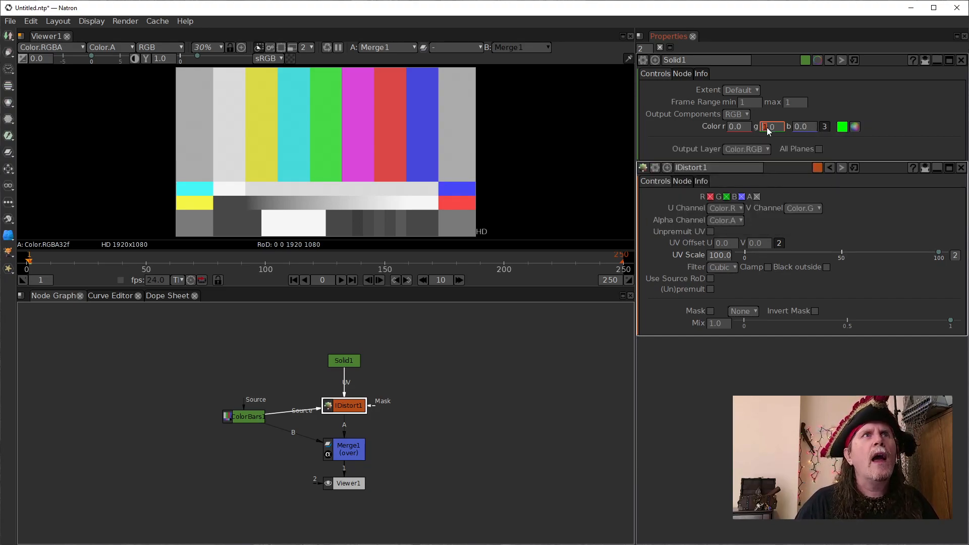
pyautogui.scroll(1, 765, 128)
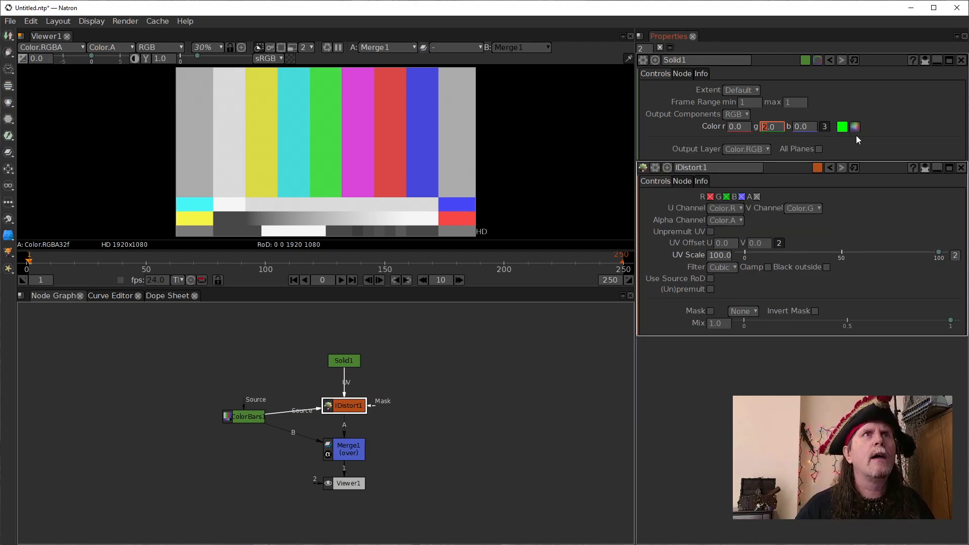
pyautogui.scroll(-1, 764, 126)
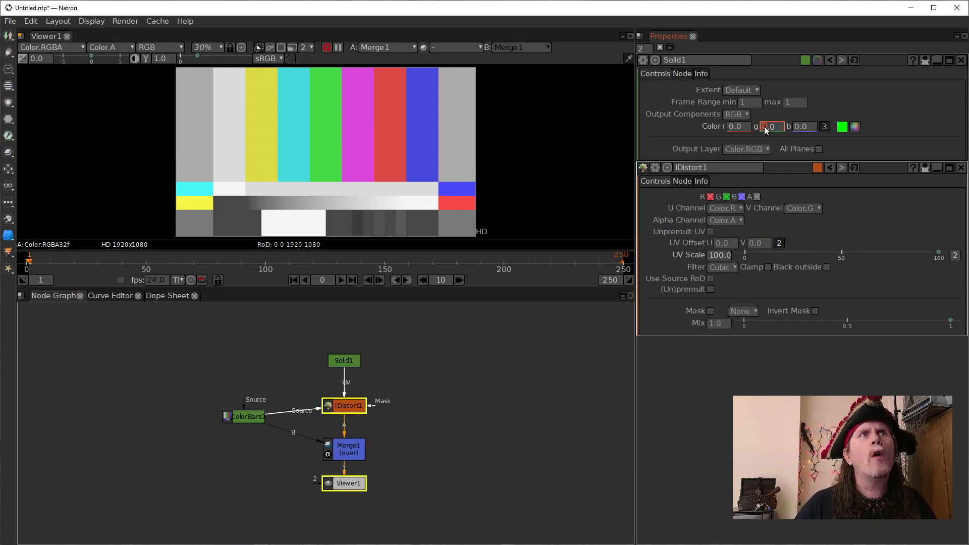
pyautogui.scroll(-1, 764, 126)
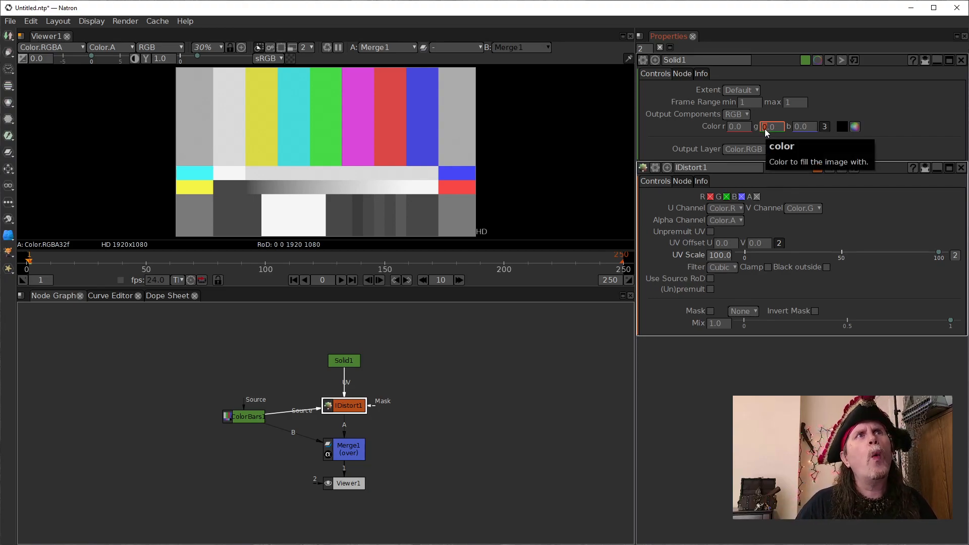
pyautogui.press('Down')
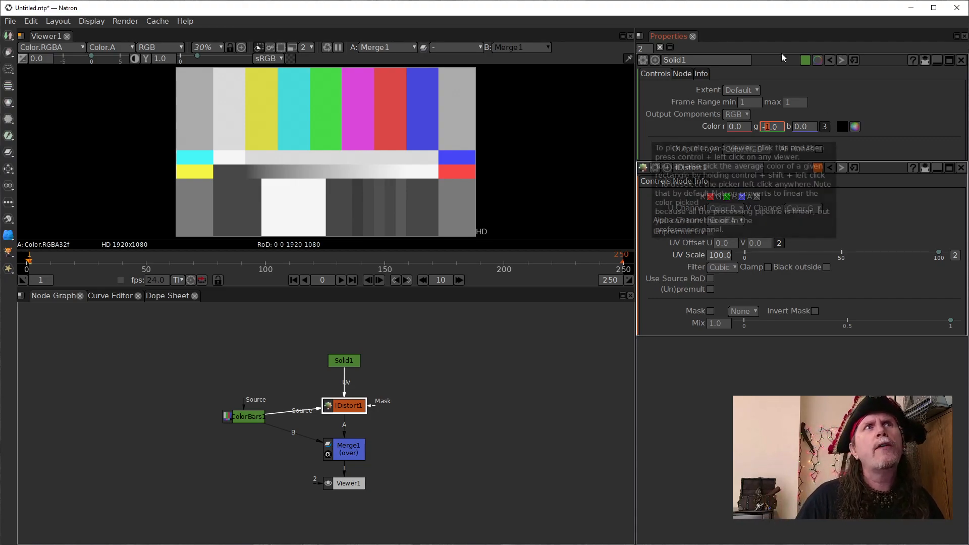
pyautogui.scroll(-1, 770, 131)
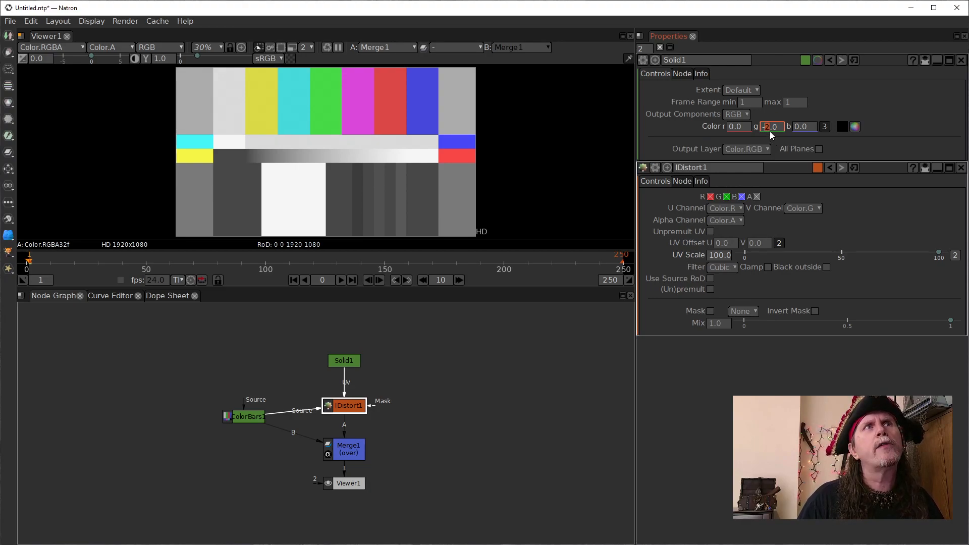
pyautogui.scroll(1, 770, 131)
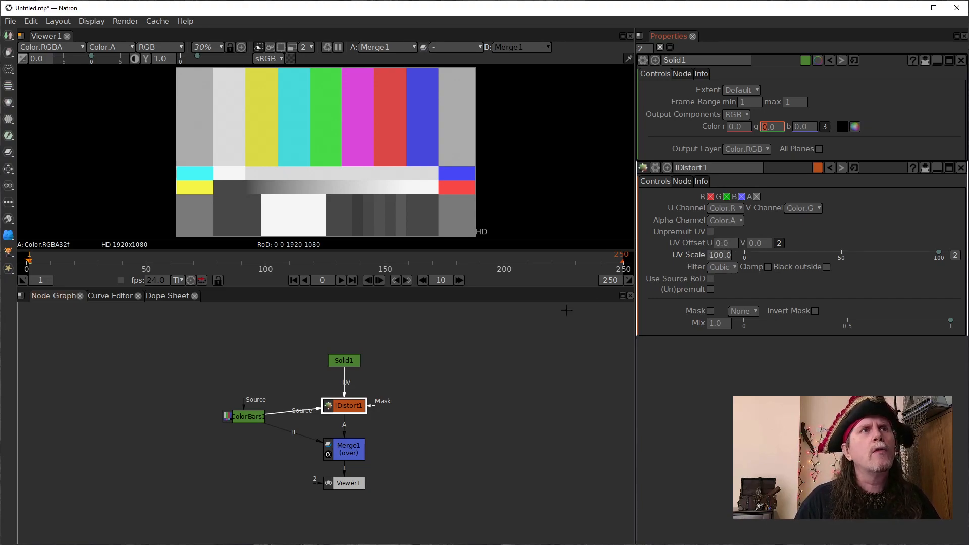
# - Set the Merge node's Mix to 0.5 to blend the distorted and original color bars
pyautogui.click(337, 454)
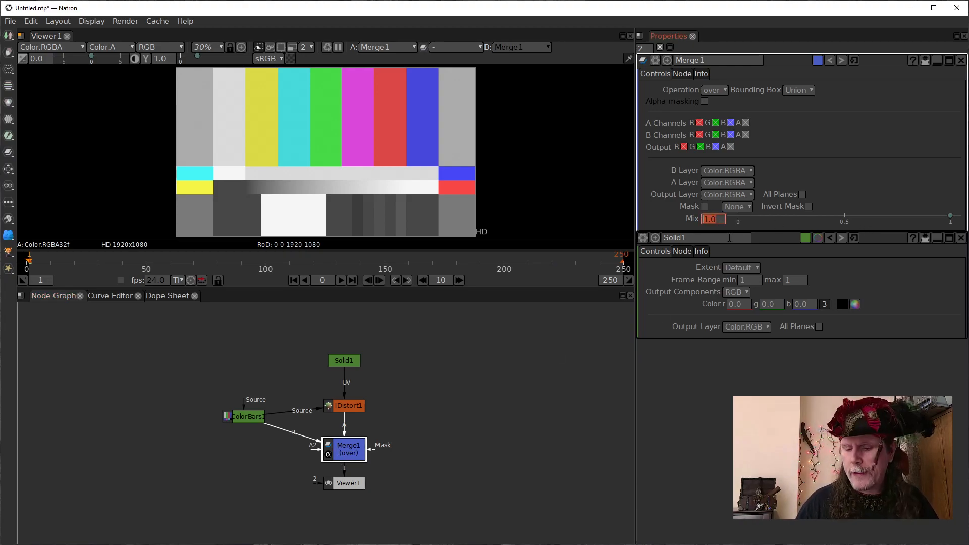
pyautogui.write('.5')
pyautogui.press('Return')
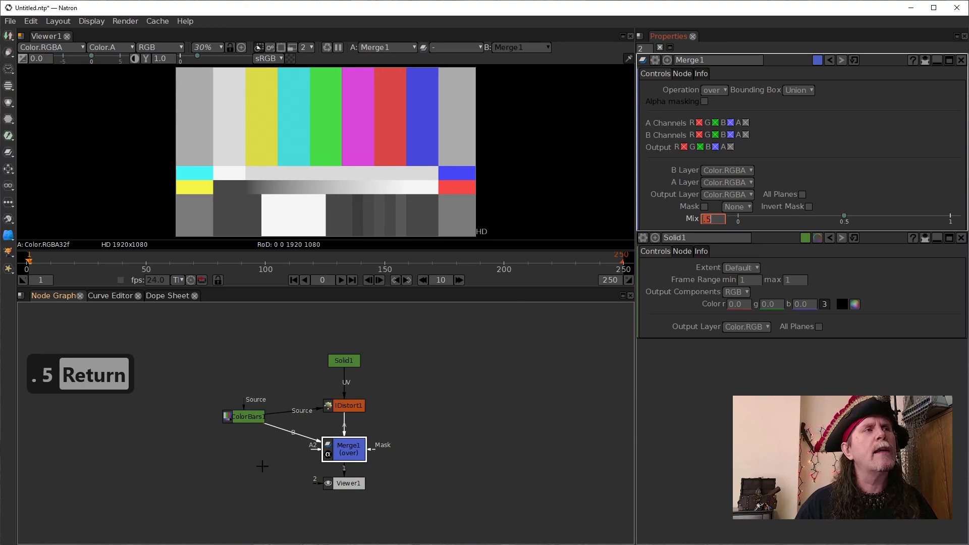
# - Bring up the ColorBars, IDistort and Solid settings, and raise the Solid's green component to 1.0
pyautogui.click(247, 418)
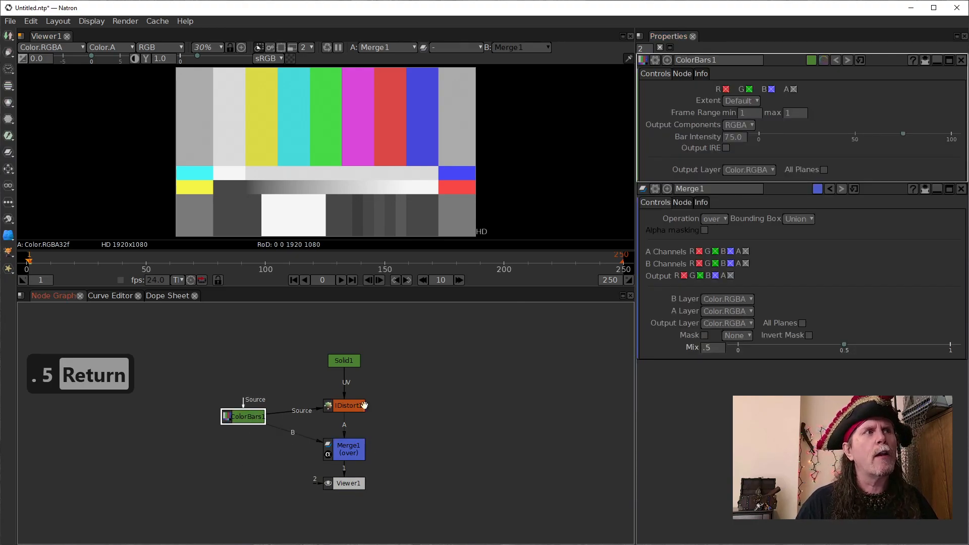
pyautogui.click(346, 405)
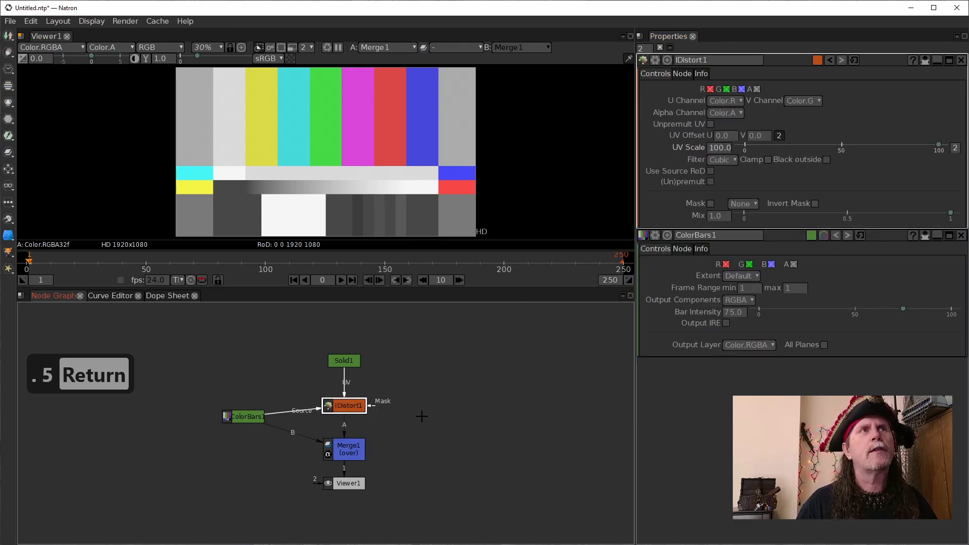
pyautogui.click(344, 360)
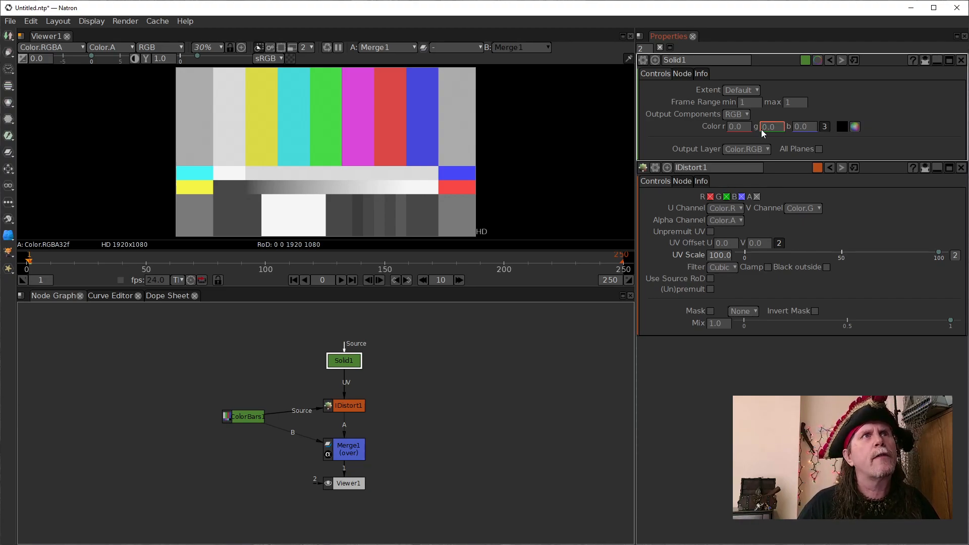
pyautogui.scroll(1, 761, 129)
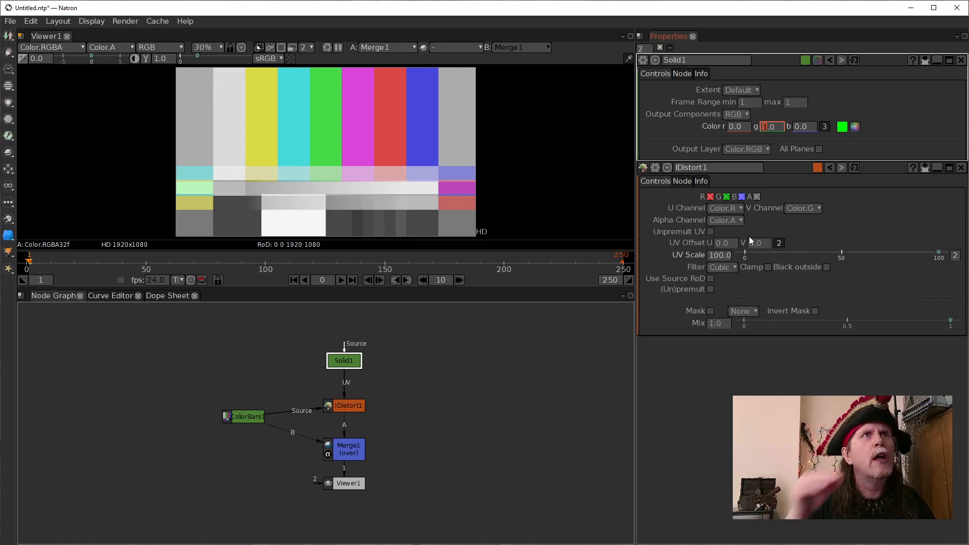
# - Raise the IDistort node's UV Offset V gradually in steps of 0.1 up to 1.0
pyautogui.click(759, 245)
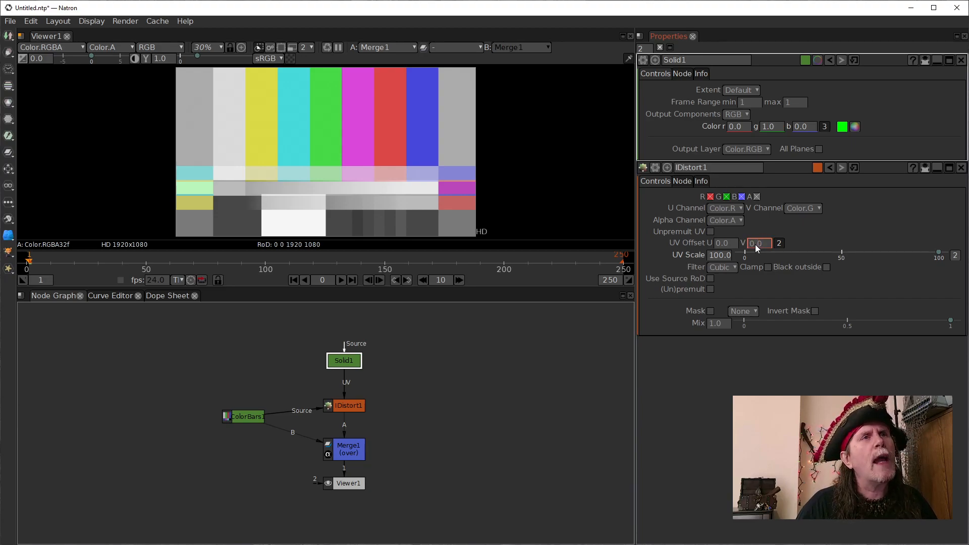
pyautogui.write('0.1')
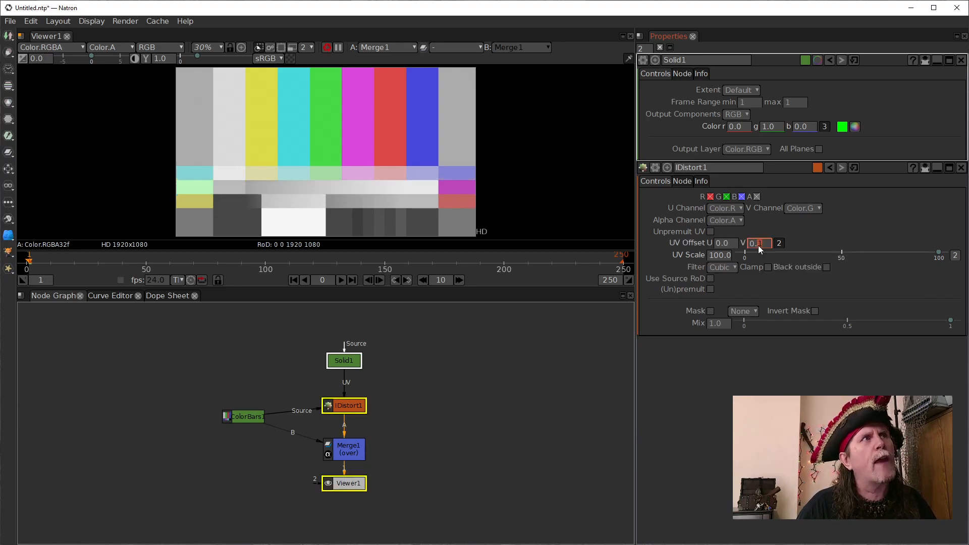
pyautogui.press('Up')
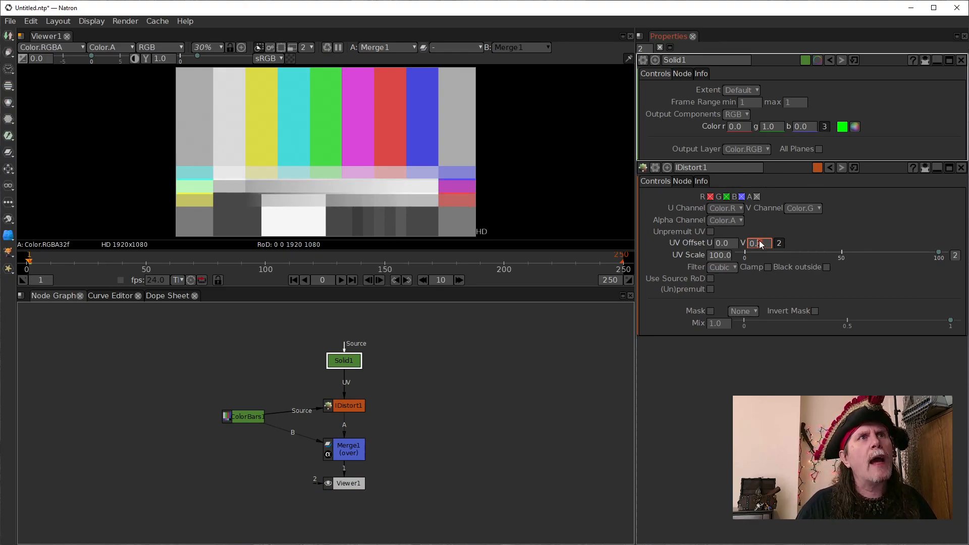
pyautogui.scroll(1, 759, 242)
pyautogui.scroll(4, 759, 243)
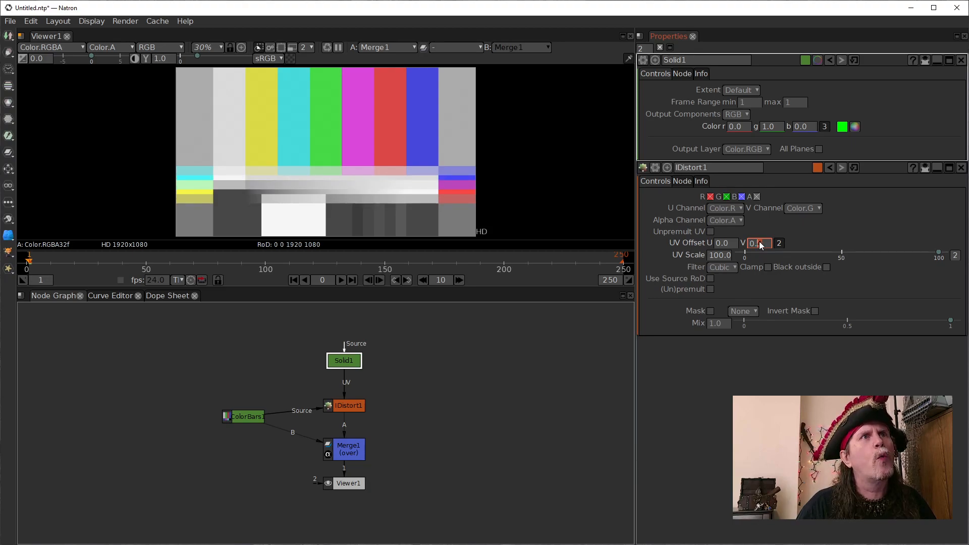
pyautogui.scroll(3, 758, 242)
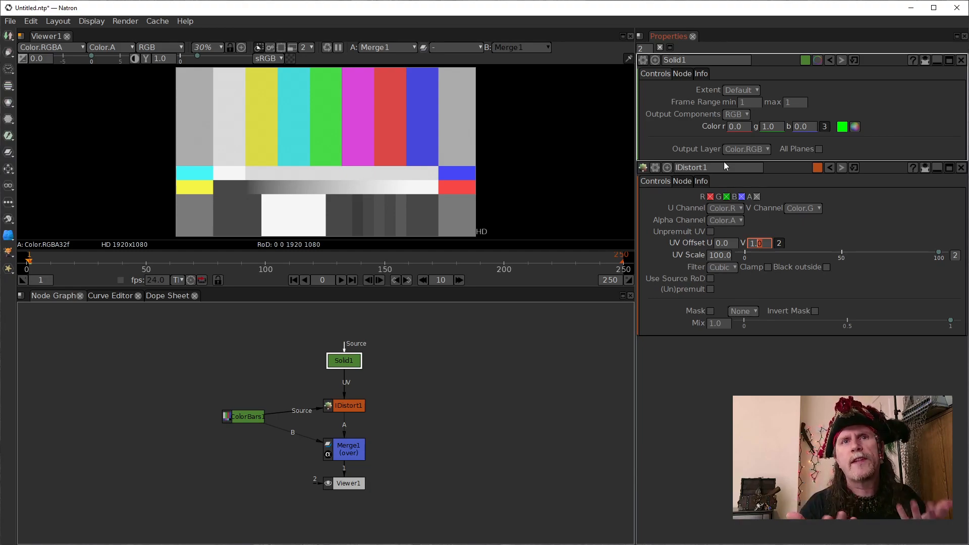
# - Set the Solid's green component to 0 to compare the shift, and set it back to 1
pyautogui.doubleClick(763, 126)
pyautogui.write('0')
pyautogui.press('Return')
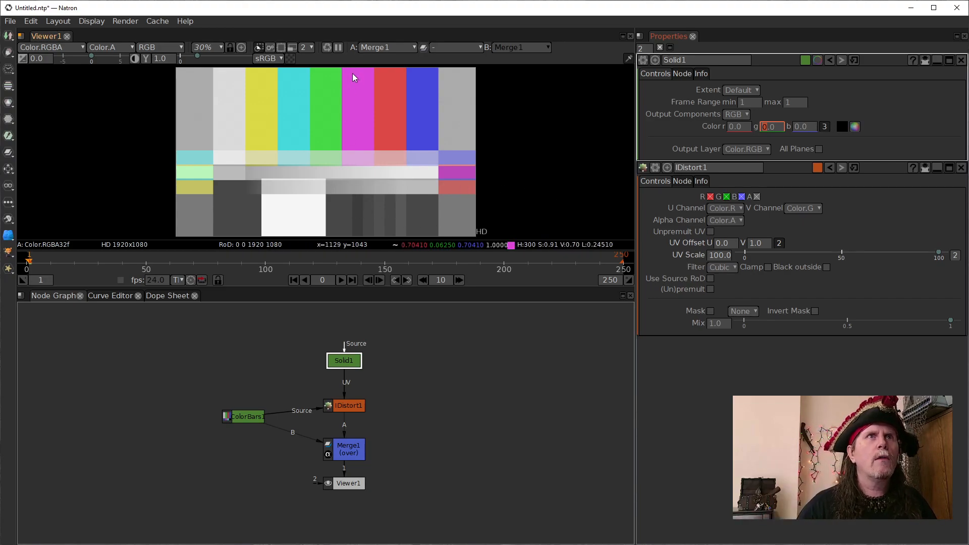
pyautogui.write('1')
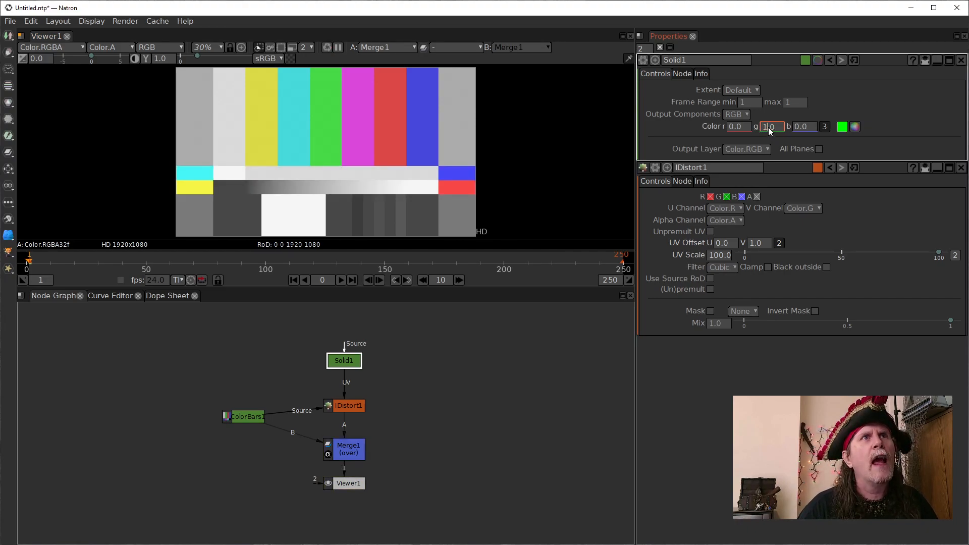
# - Lower the Solid's green component gradually to 0.3, and raise it back to 1.0
pyautogui.scroll(-3, 770, 129)
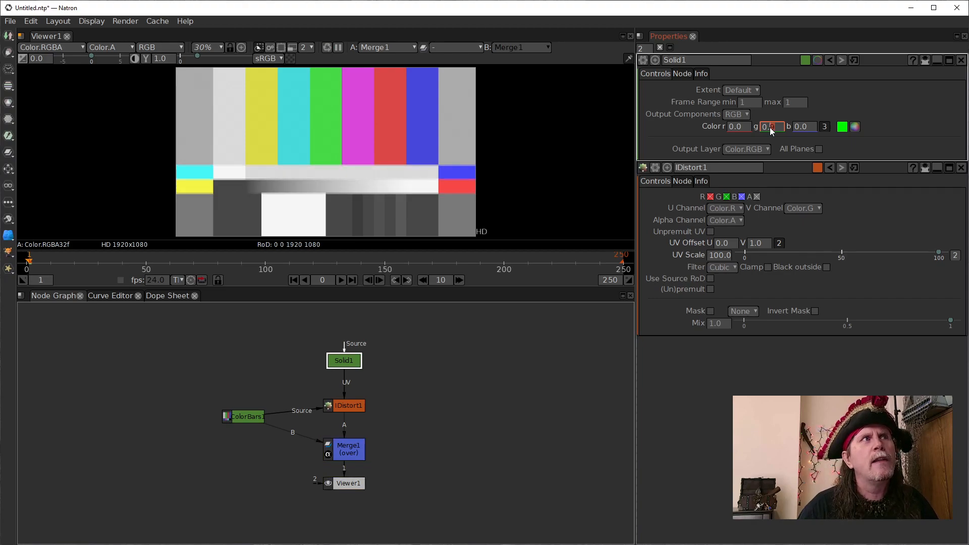
pyautogui.scroll(-4, 770, 128)
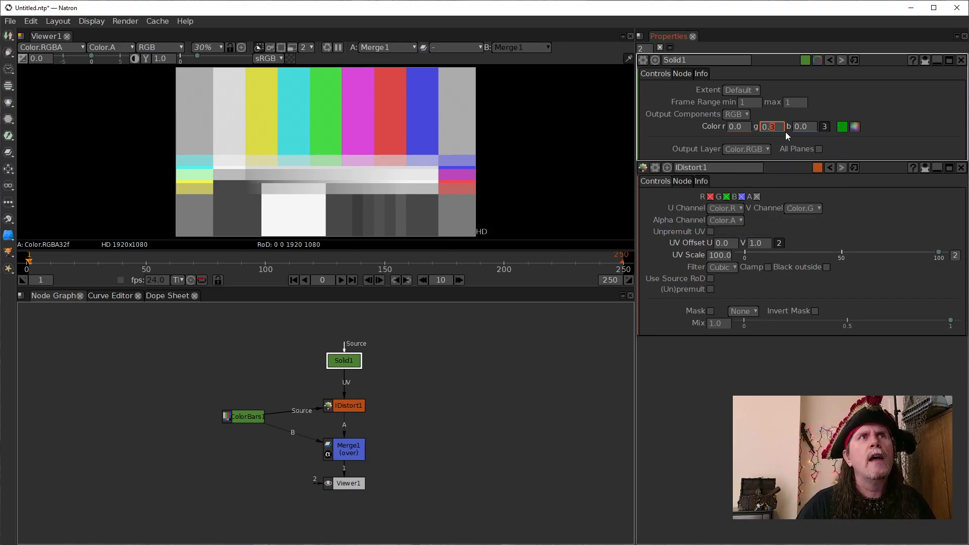
pyautogui.scroll(1, 774, 129)
pyautogui.scroll(5, 773, 128)
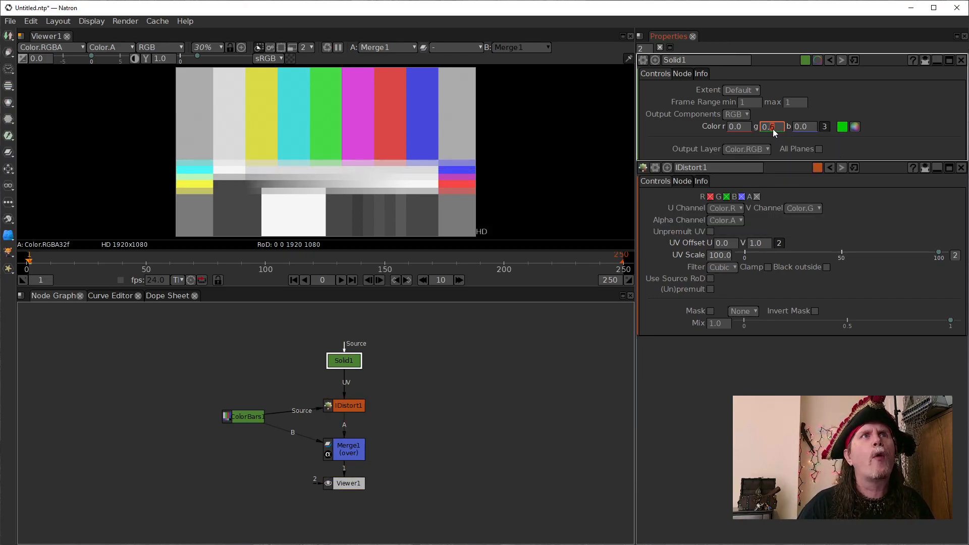
pyautogui.scroll(1, 773, 128)
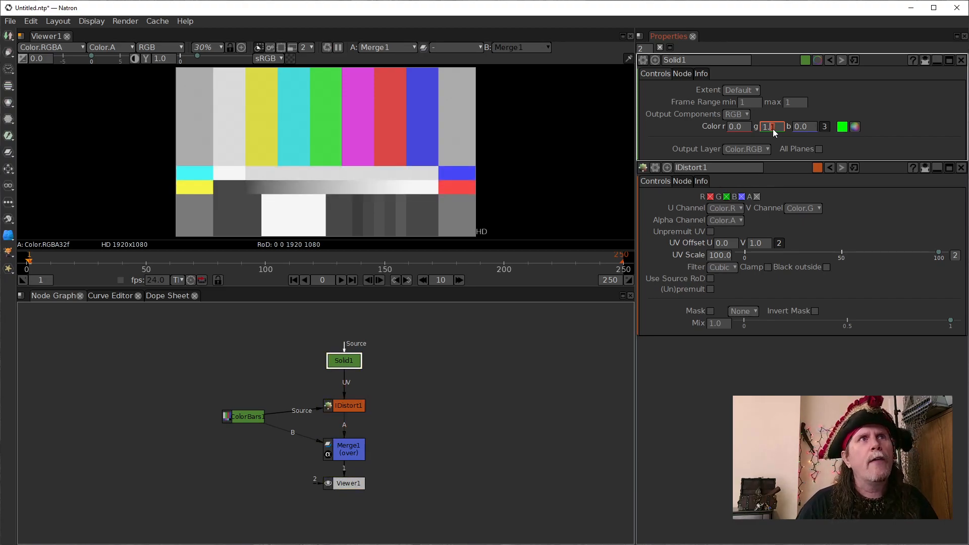
# - Raise the Solid's green component to 2.0, and lower it in tenths to 1.4
pyautogui.scroll(10, 773, 129)
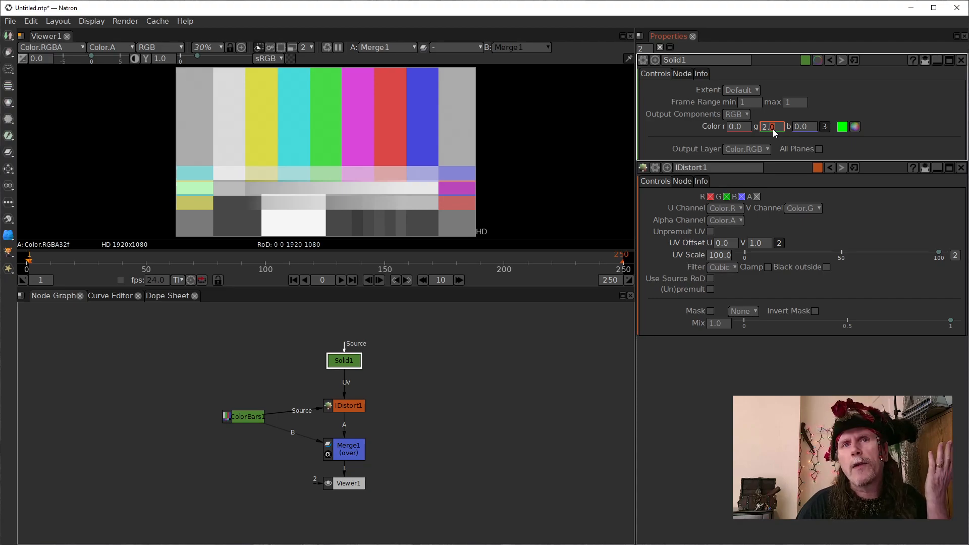
pyautogui.scroll(-2, 773, 128)
pyautogui.scroll(-1, 774, 128)
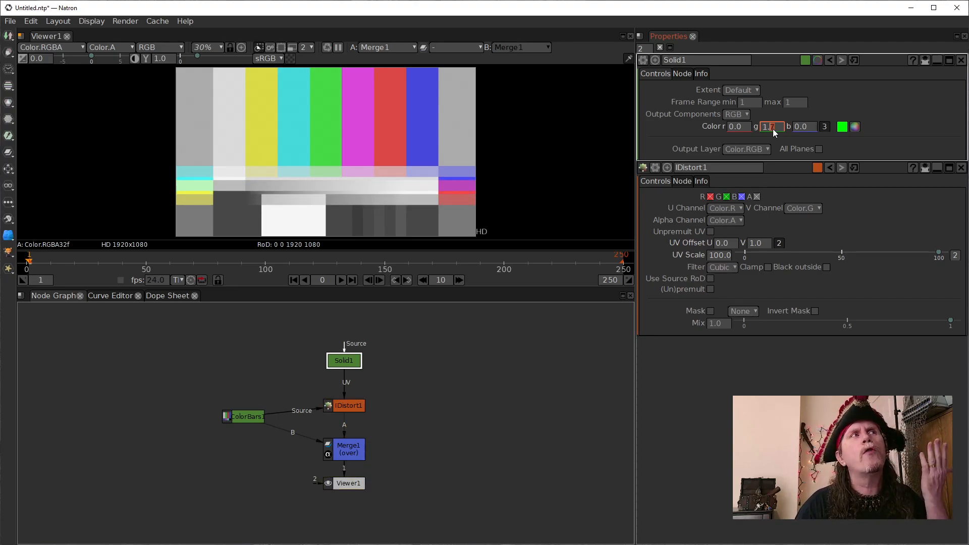
pyautogui.scroll(-3, 773, 129)
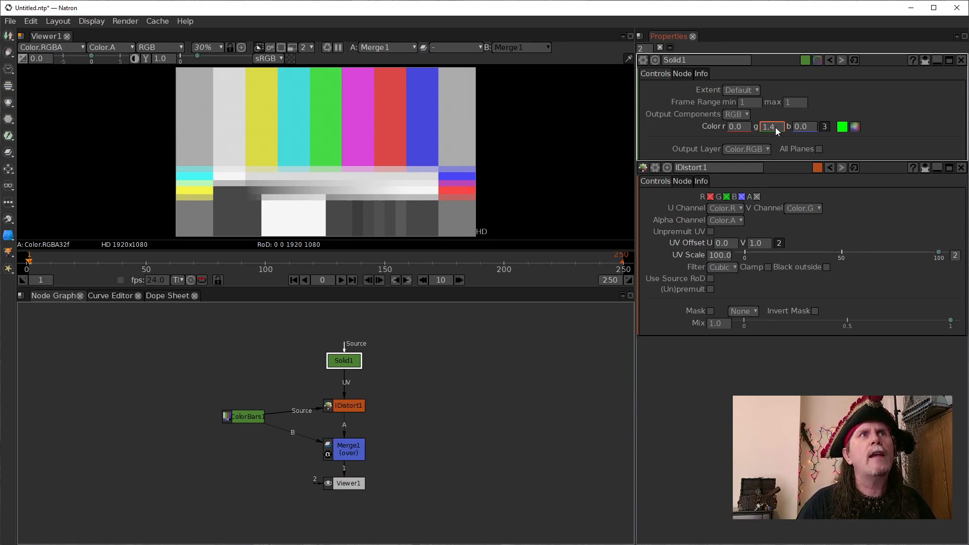
# - Set the IDistort node's UV Offset V to 0.5
pyautogui.click(747, 243)
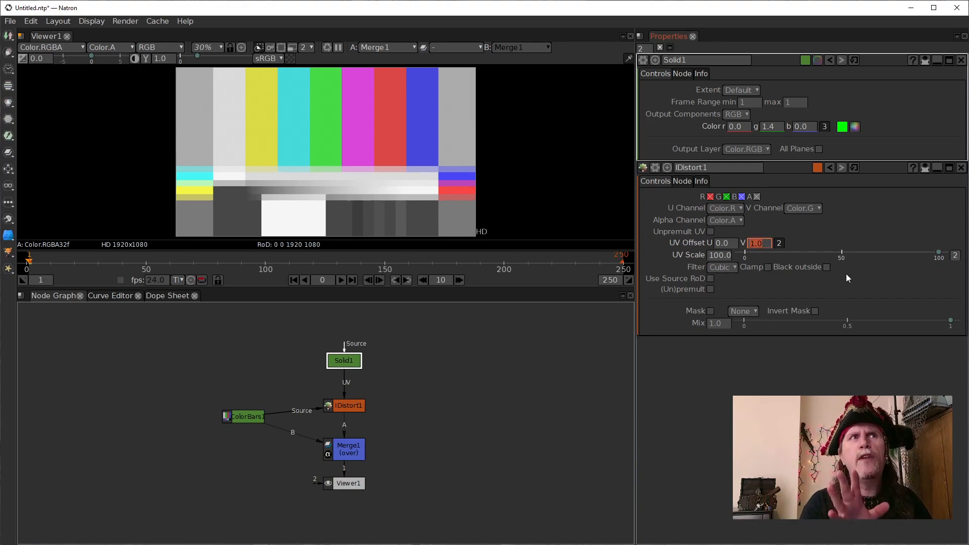
pyautogui.write('.5')
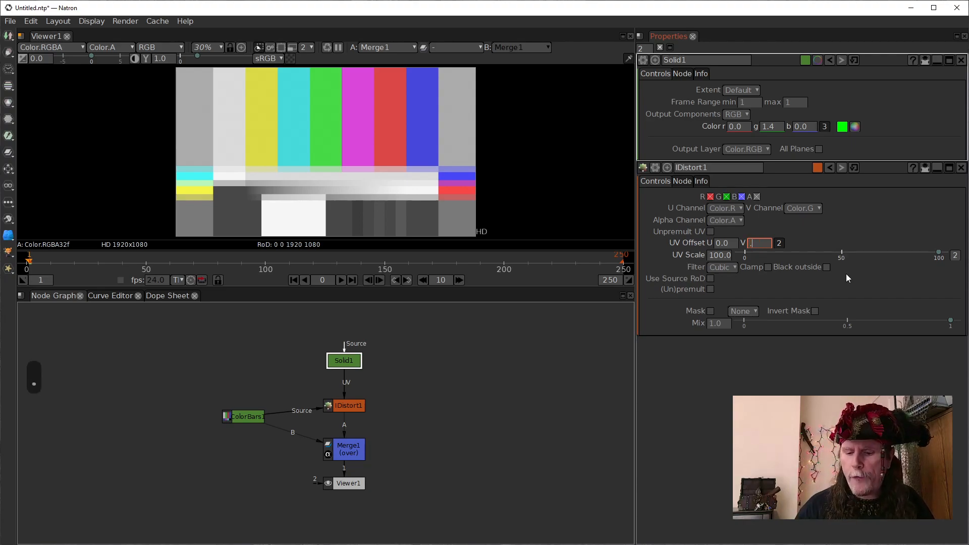
pyautogui.press('Return')
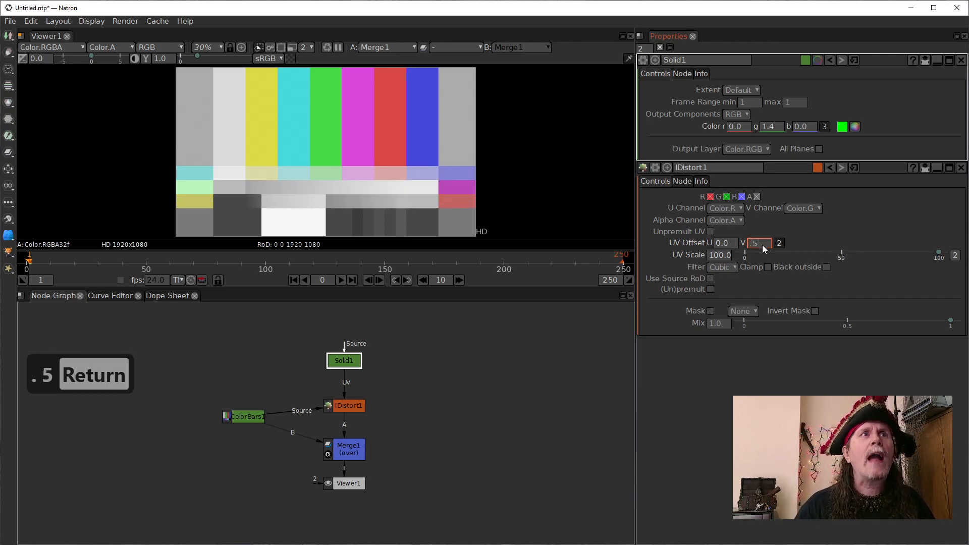
# - Reset the IDistort node's UV Offset V to 0
pyautogui.write('0')
pyautogui.press('Return')
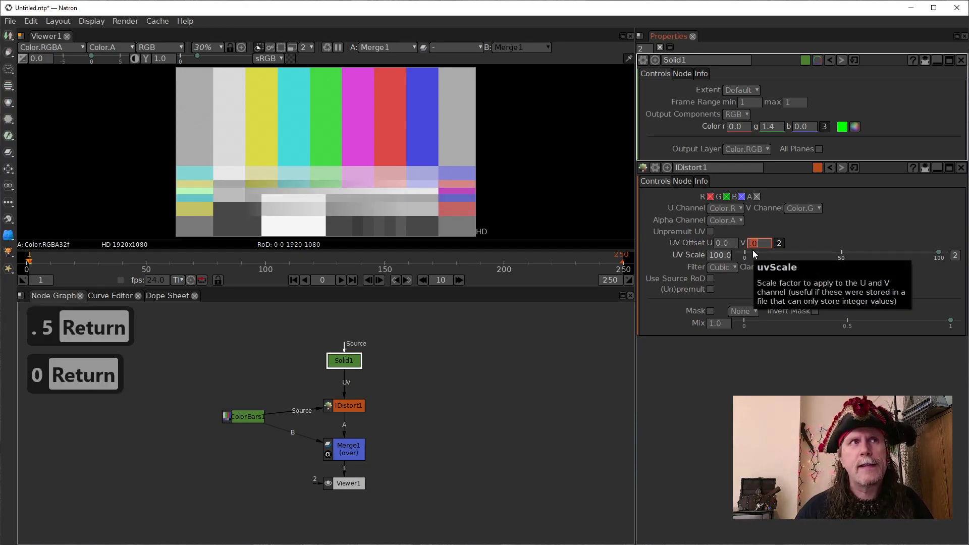
pyautogui.moveTo(340, 358); pyautogui.dragTo(340, 355)
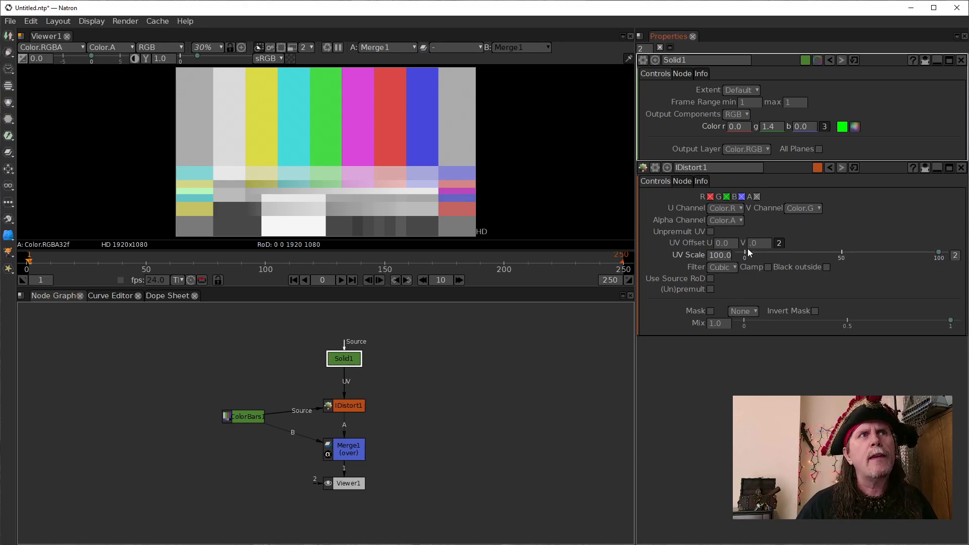
pyautogui.moveTo(756, 244); pyautogui.dragTo(749, 250)
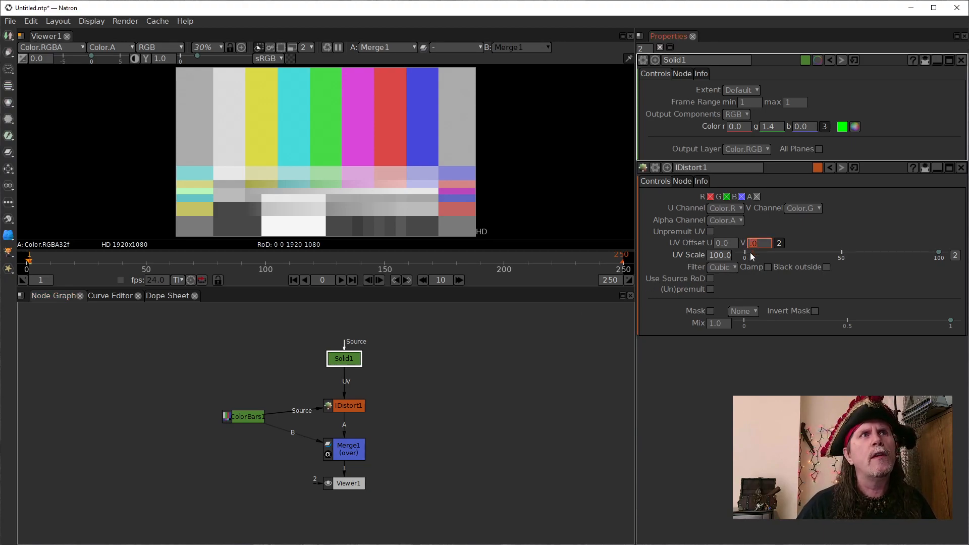
# - Set the Solid's green and red components to 1
pyautogui.click(777, 127)
pyautogui.write('1.4')
pyautogui.press('Return')
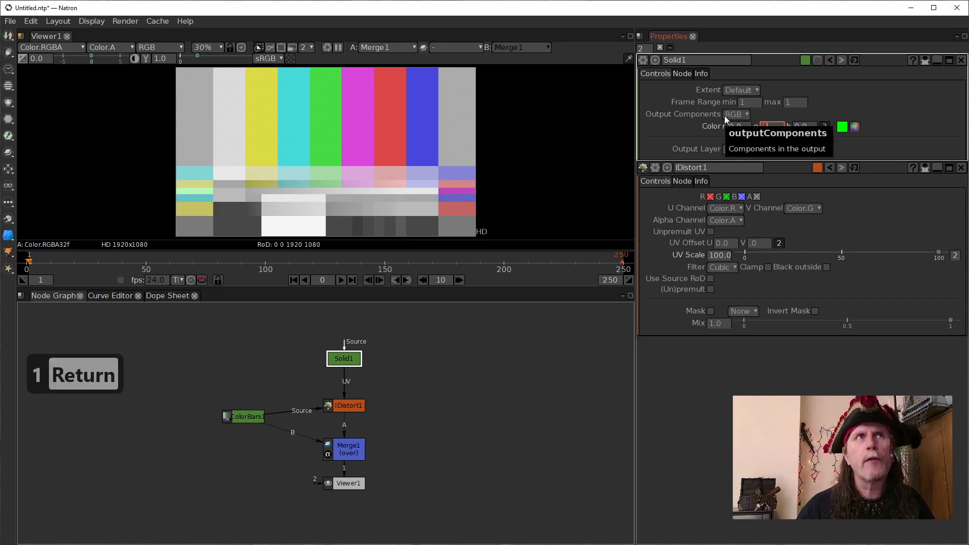
pyautogui.click(745, 128)
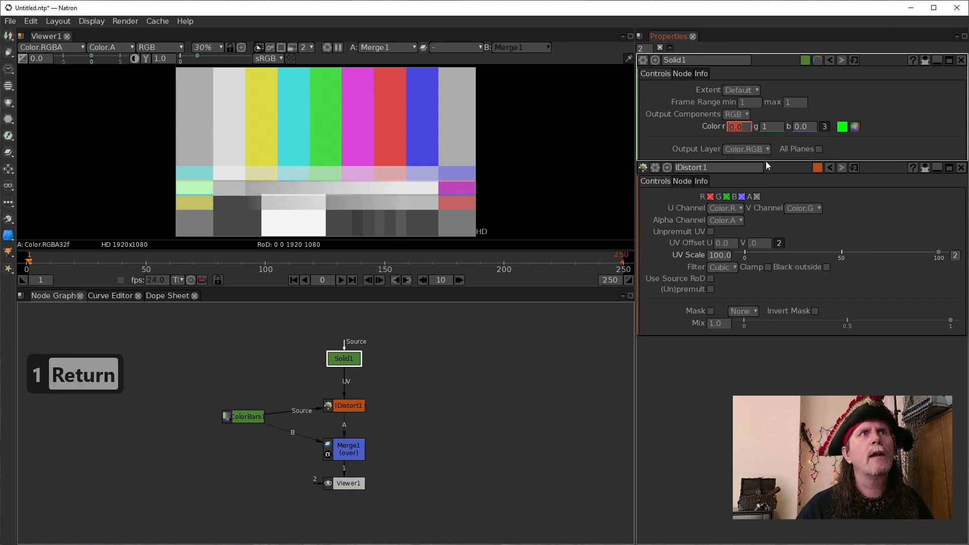
pyautogui.write('1')
pyautogui.press('Return')
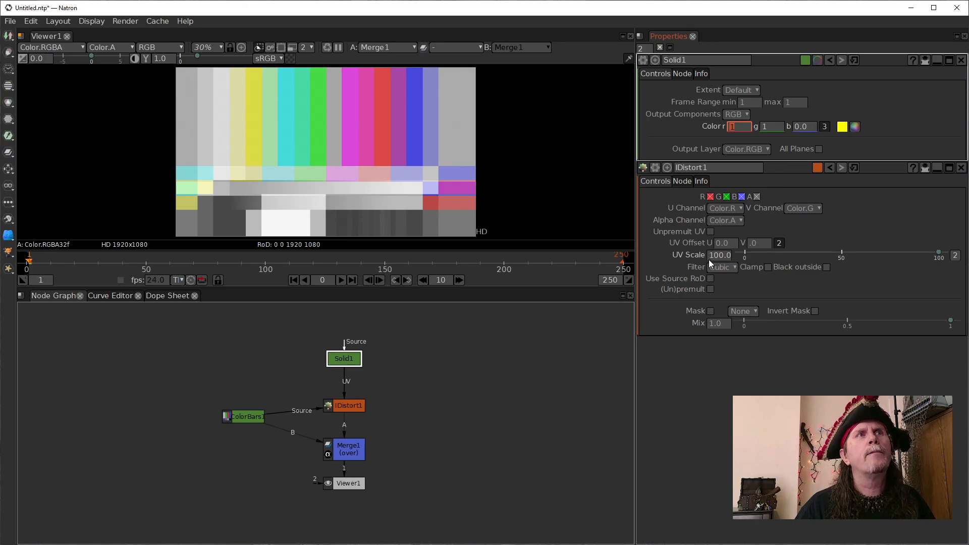
# - Set the IDistort node's UV Offset to 0.5 in both V and U
pyautogui.click(758, 245)
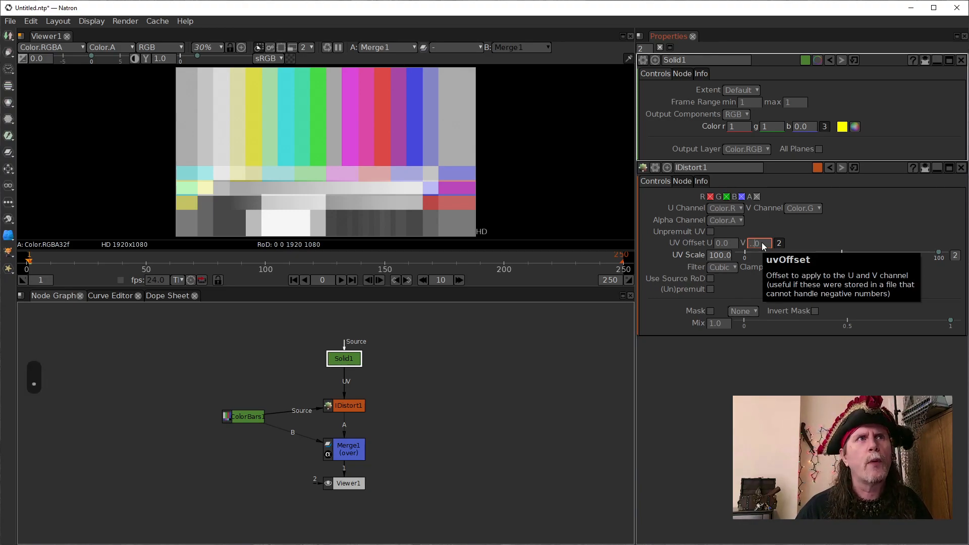
pyautogui.press('BackSpace')
pyautogui.press('BackSpace')
pyautogui.press('BackSpace')
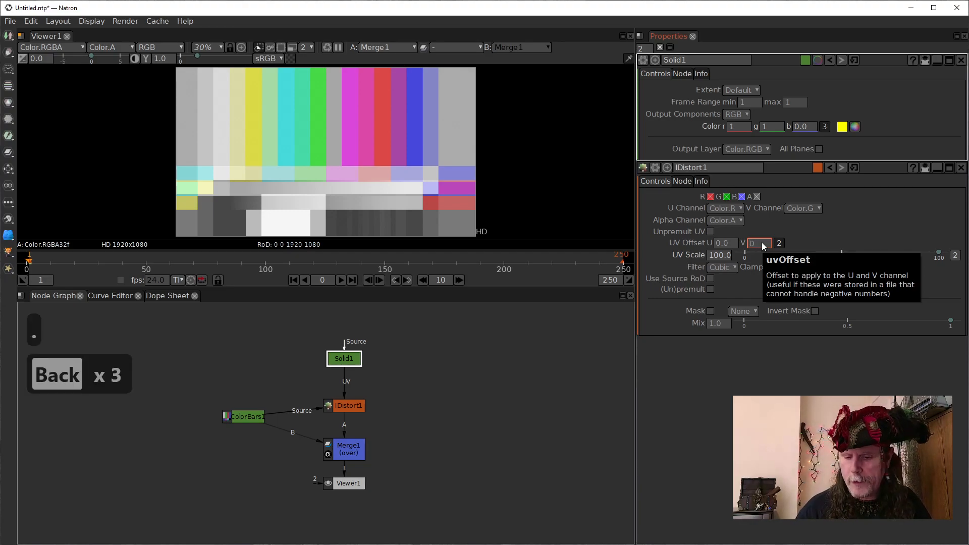
pyautogui.write('.5')
pyautogui.press('Return')
pyautogui.click(715, 244)
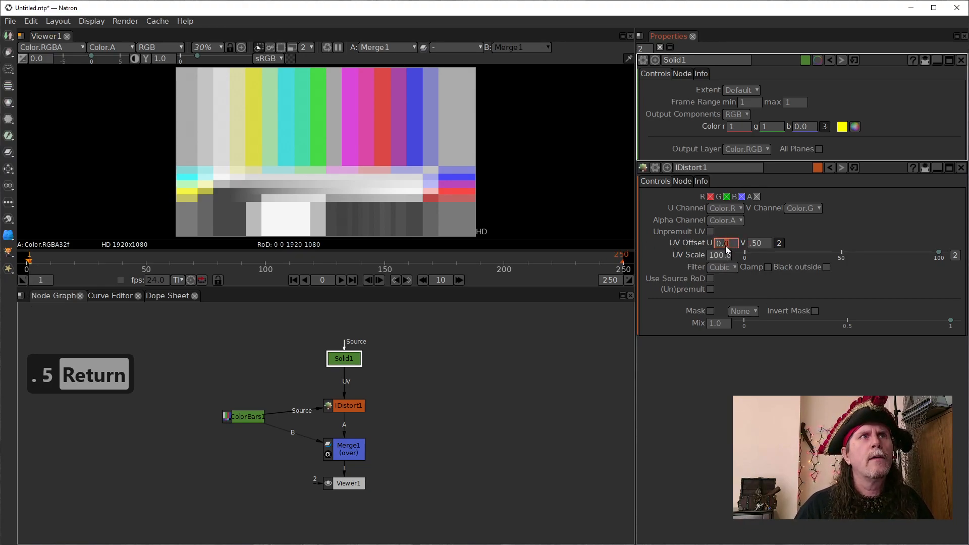
pyautogui.write('5')
pyautogui.press('Return')
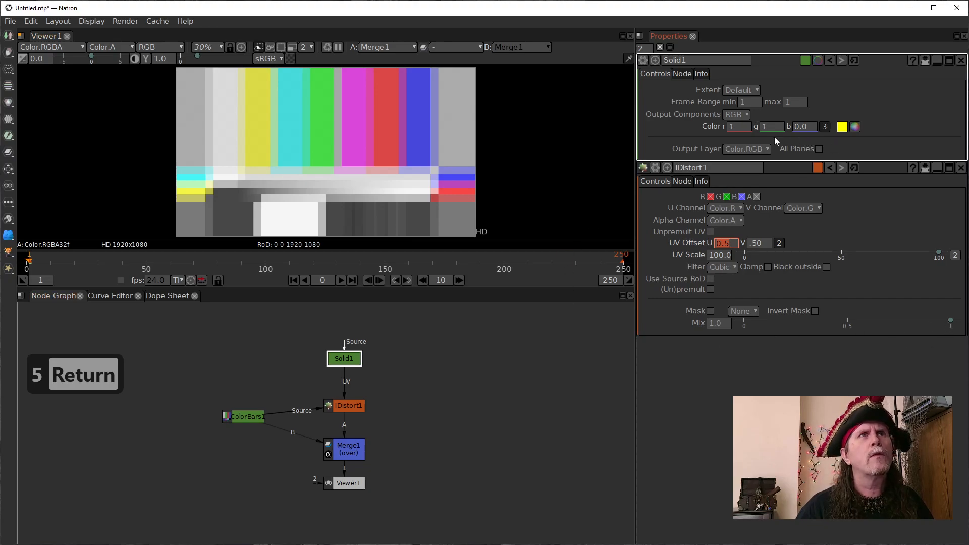
# - Set the Solid's red and green components to 0.5 to match the UV Offset
pyautogui.click(732, 127)
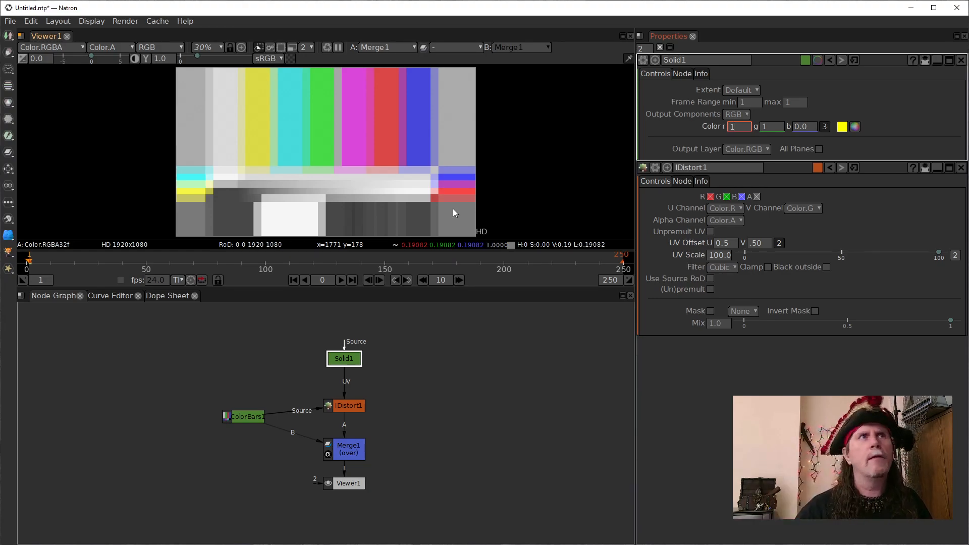
pyautogui.doubleClick(743, 128)
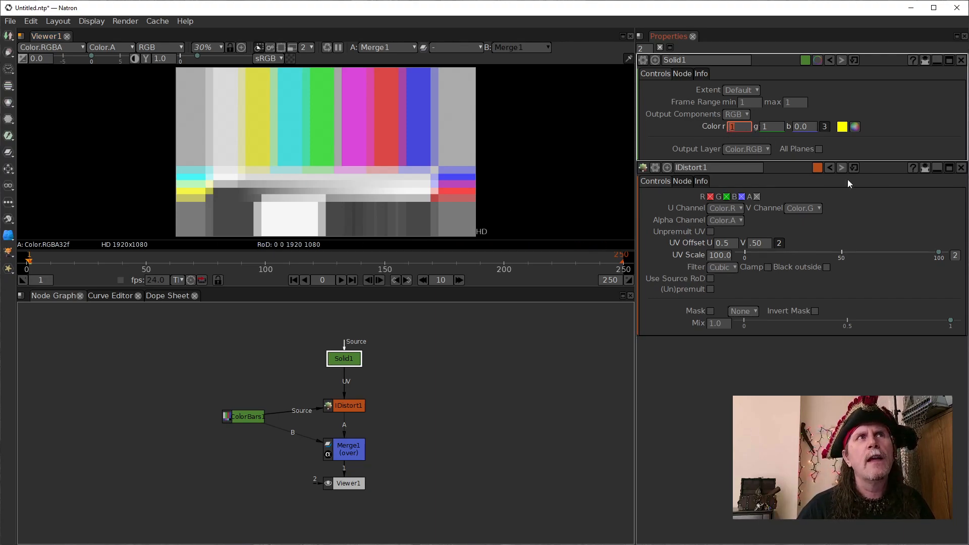
pyautogui.write('.5')
pyautogui.press('Return')
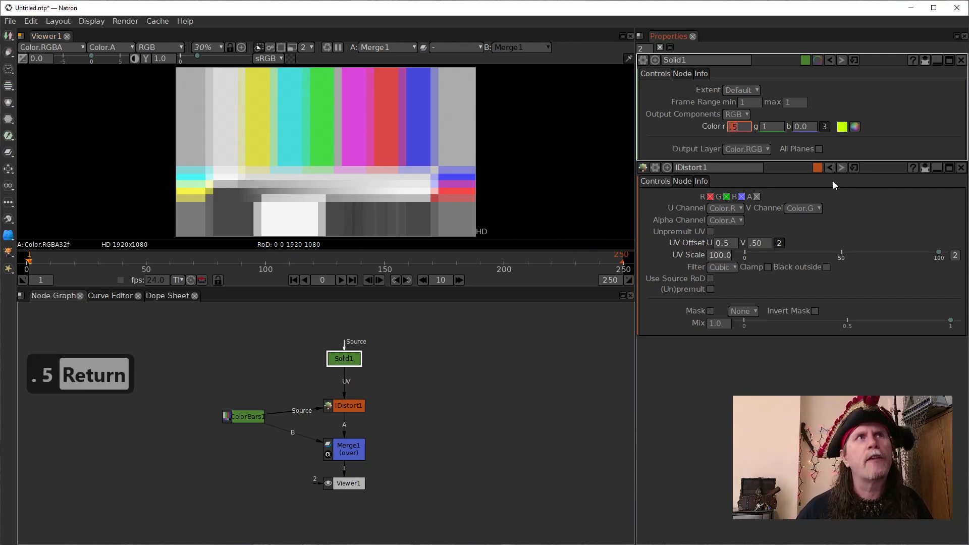
pyautogui.write('.5')
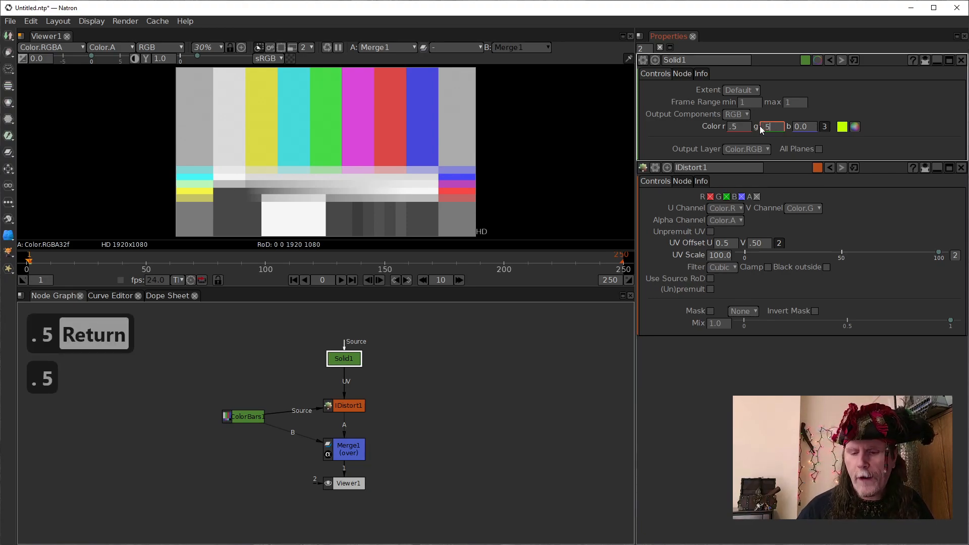
pyautogui.press('Return')
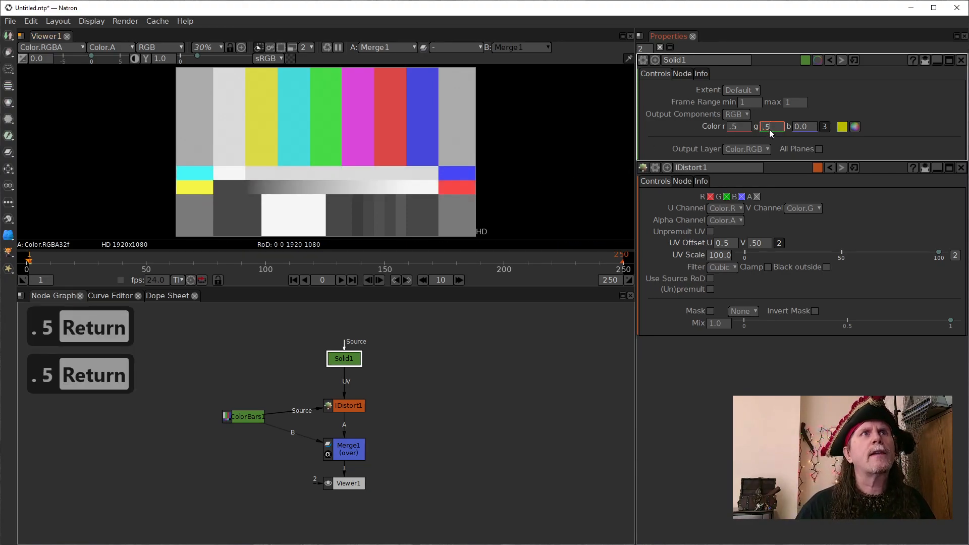
# - Raise the Solid's green component gradually from its neutral value to 1.0, and lower it to 0.0
pyautogui.scroll(4, 767, 129)
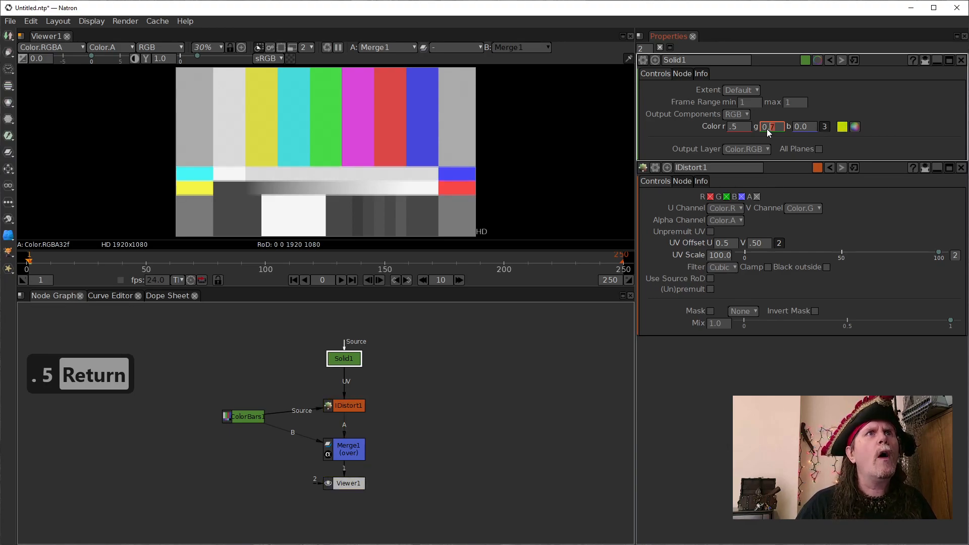
pyautogui.scroll(1, 767, 129)
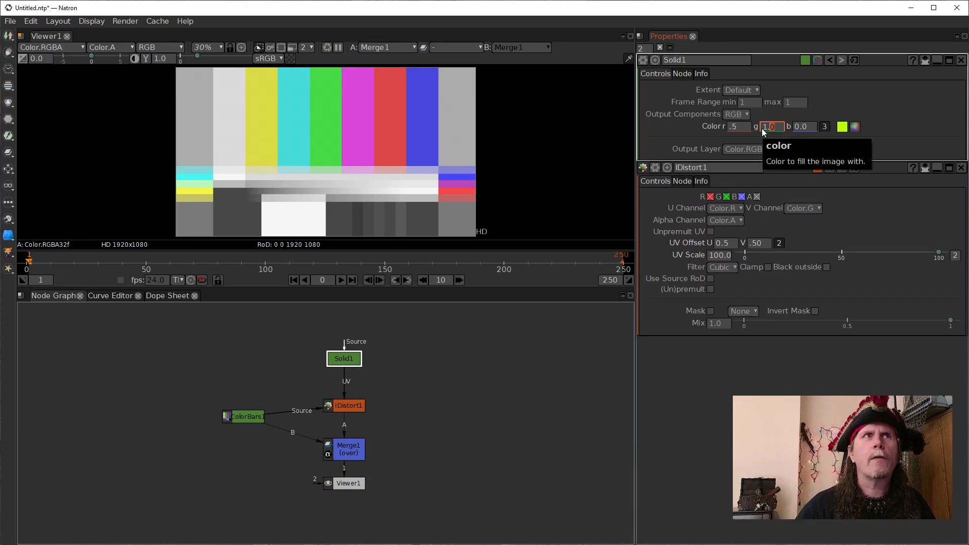
pyautogui.scroll(-5, 770, 128)
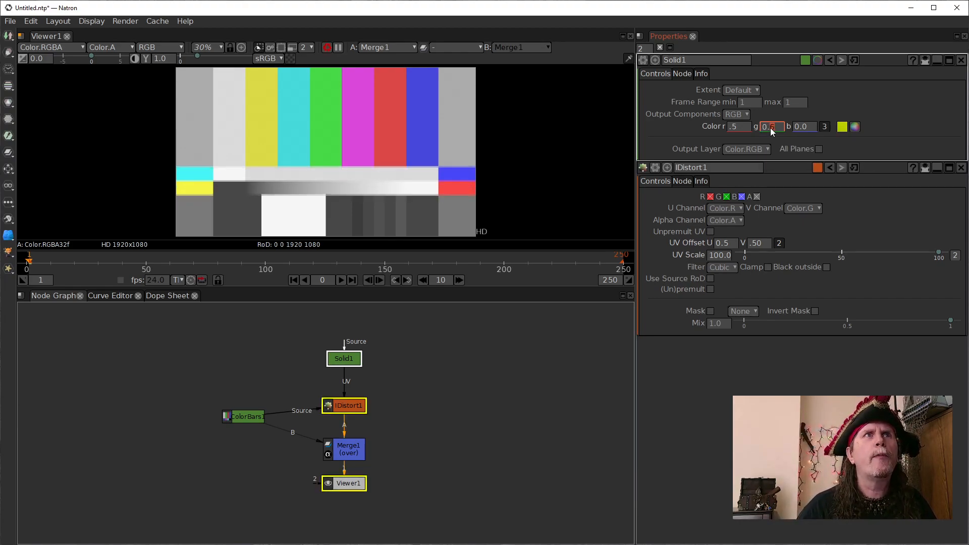
pyautogui.scroll(-5, 770, 128)
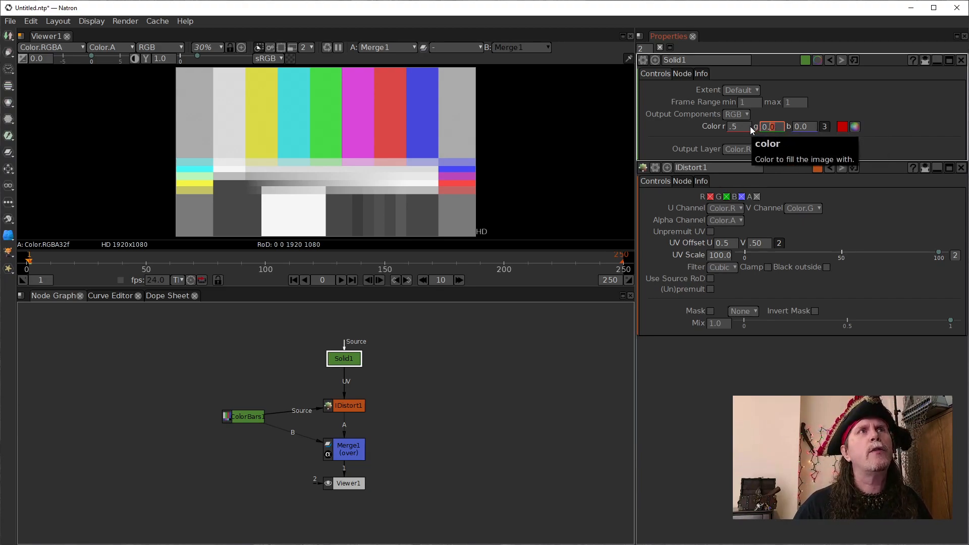
# - Set the Solid's red component to 0
pyautogui.click(751, 127)
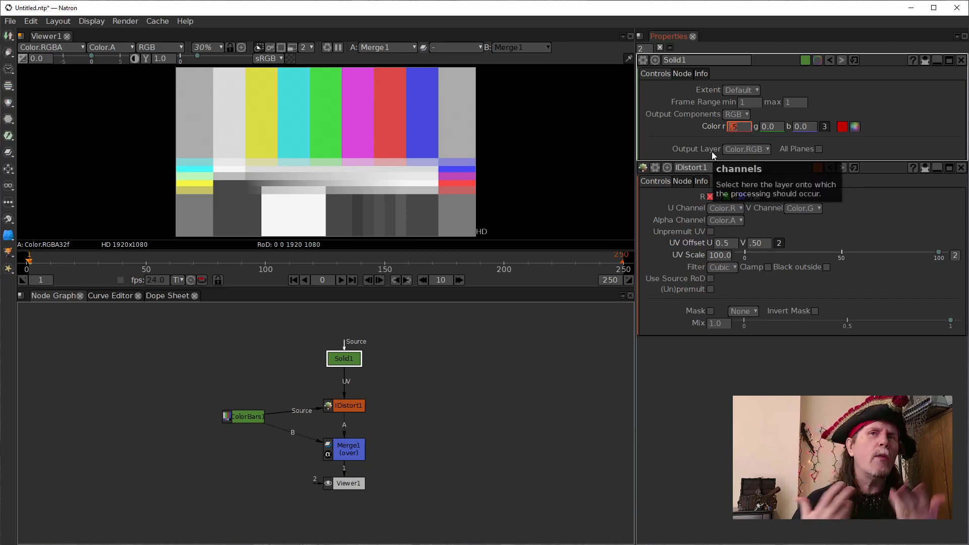
pyautogui.click(772, 127)
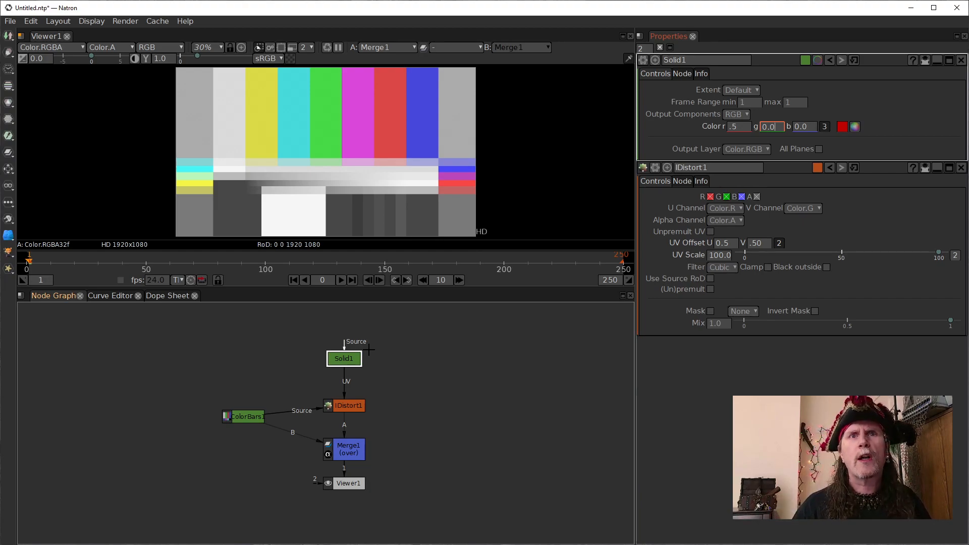
pyautogui.click(738, 127)
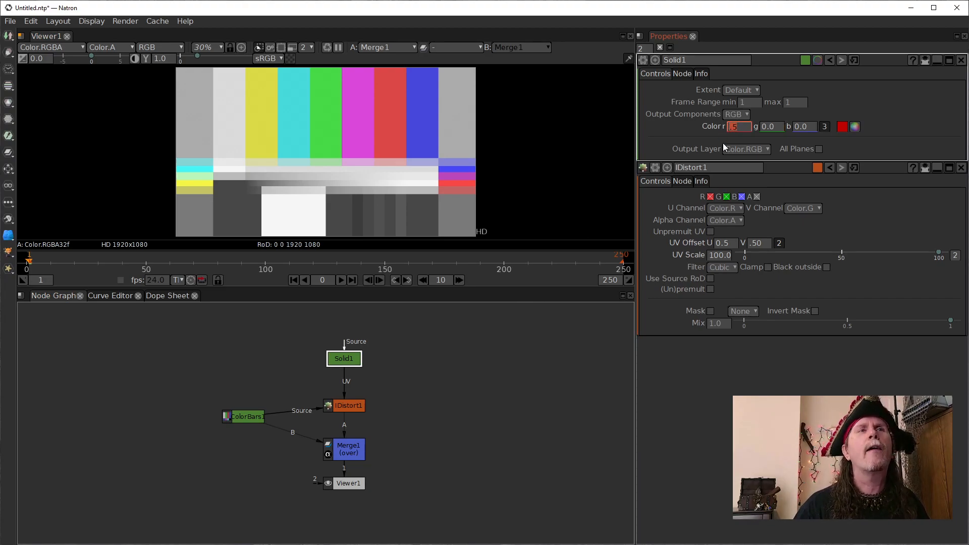
pyautogui.write('0')
pyautogui.press('Return')
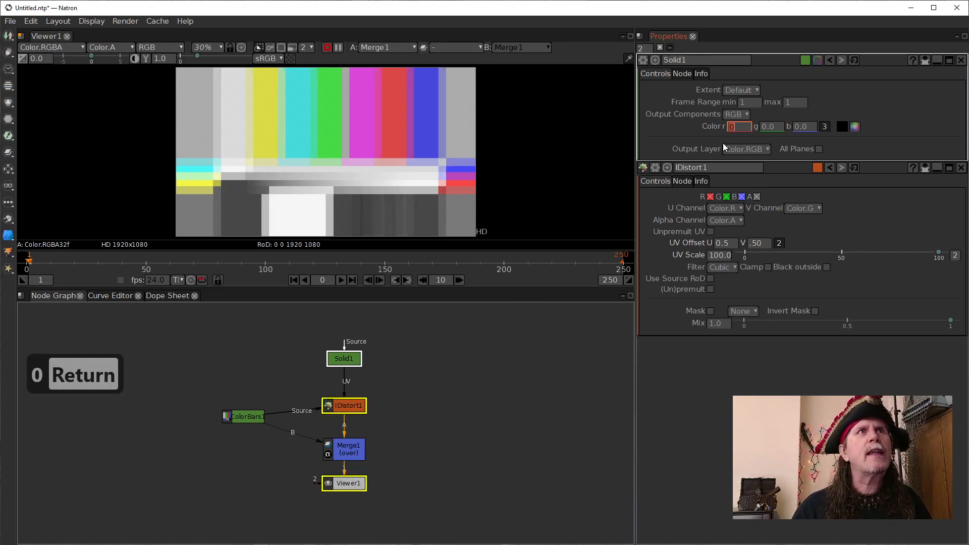
# - Move the Solid node up to make room, and insert an Add [Color] node between it and IDistort
pyautogui.moveTo(348, 363); pyautogui.dragTo(349, 351)
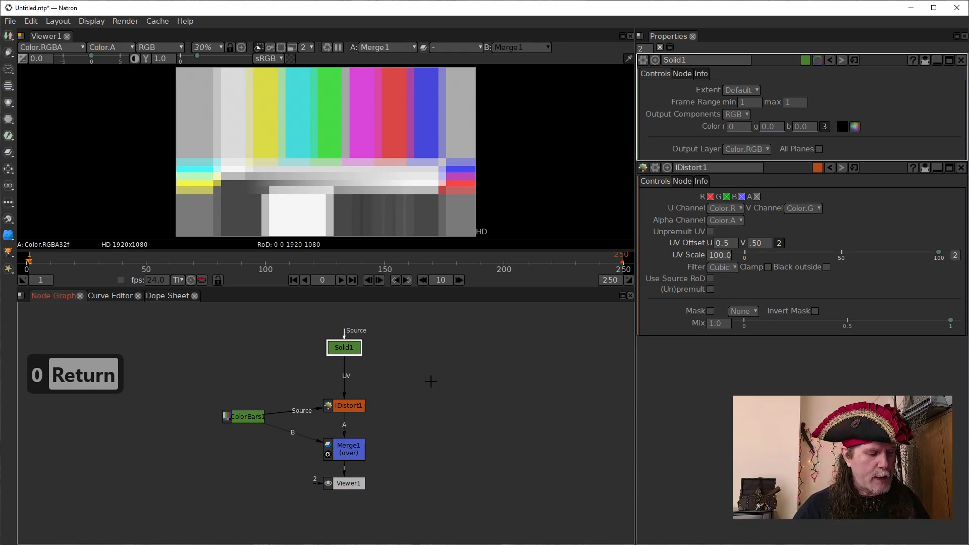
pyautogui.press('Tab')
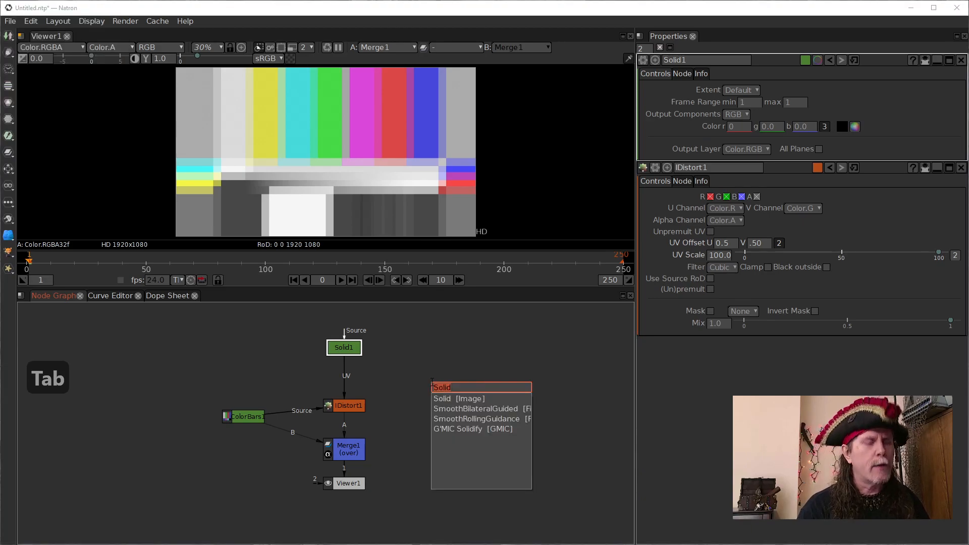
pyautogui.write('add')
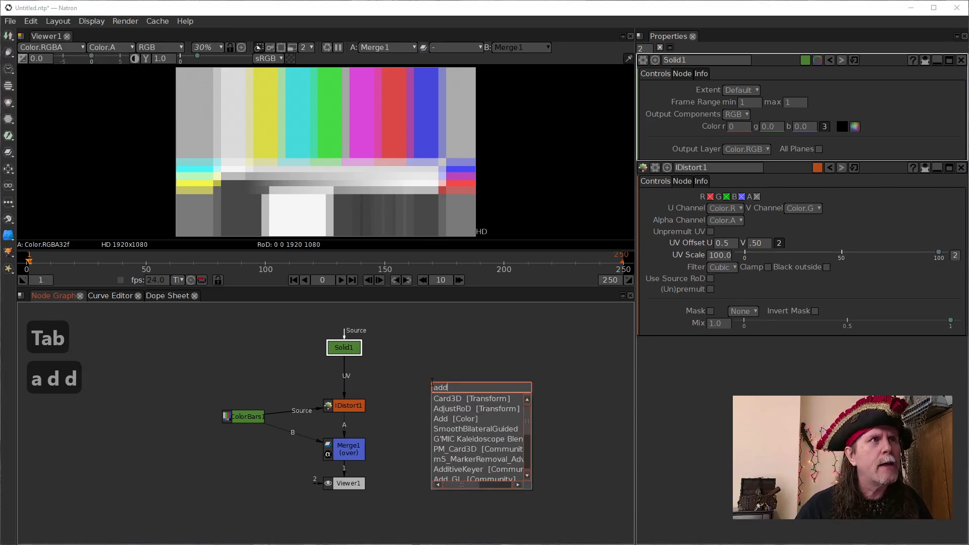
pyautogui.press('Down')
pyautogui.press('Down')
pyautogui.press('Down')
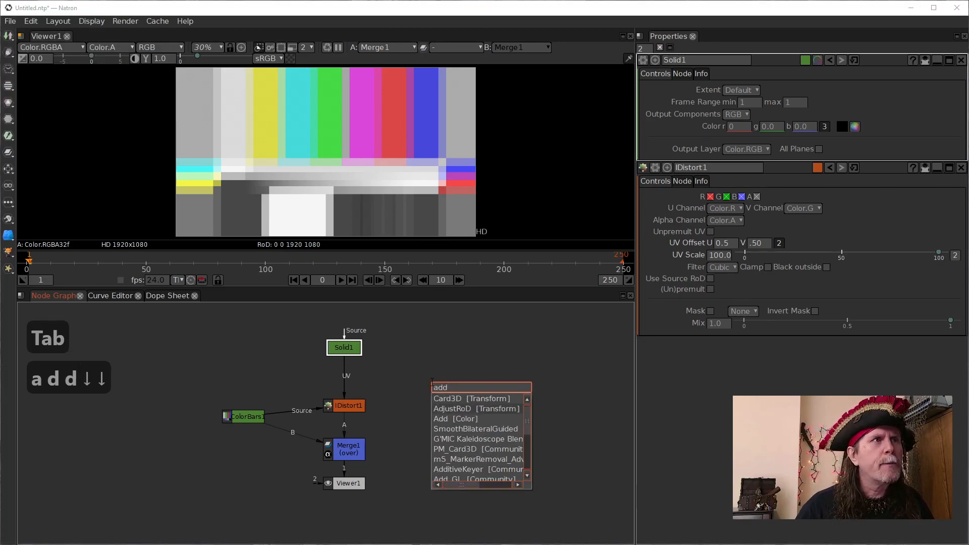
pyautogui.click(456, 418)
# - Set the Add node's value to 0.5
pyautogui.click(712, 102)
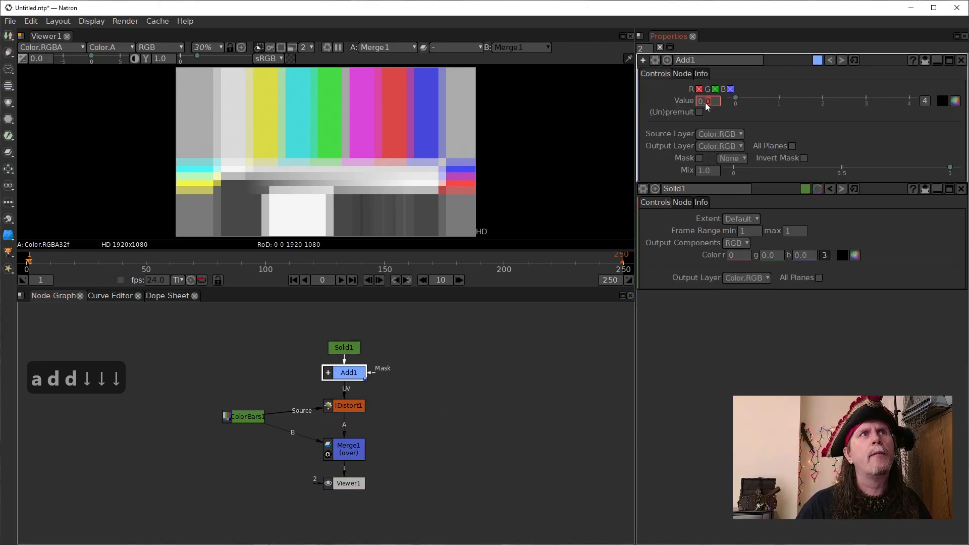
pyautogui.write('5')
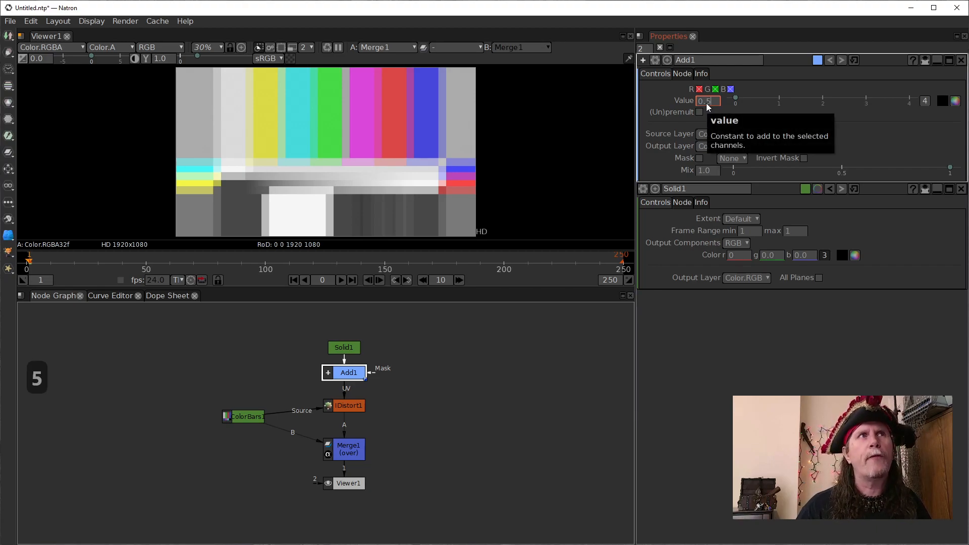
pyautogui.press('Return')
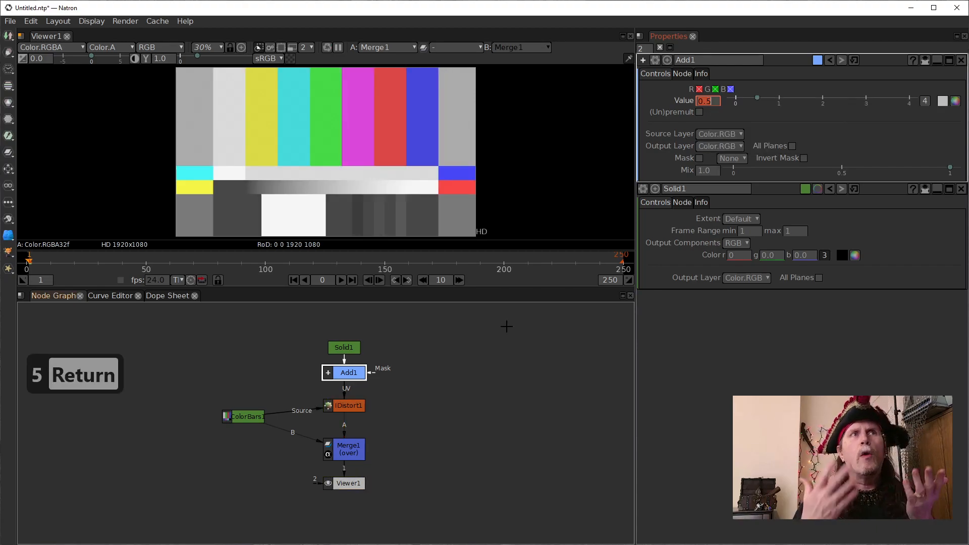
# - Rearrange the node graph with Add just above IDistort, ColorBars slightly lower and Solid off to the side above ColorBars
pyautogui.moveTo(349, 376); pyautogui.dragTo(349, 388)
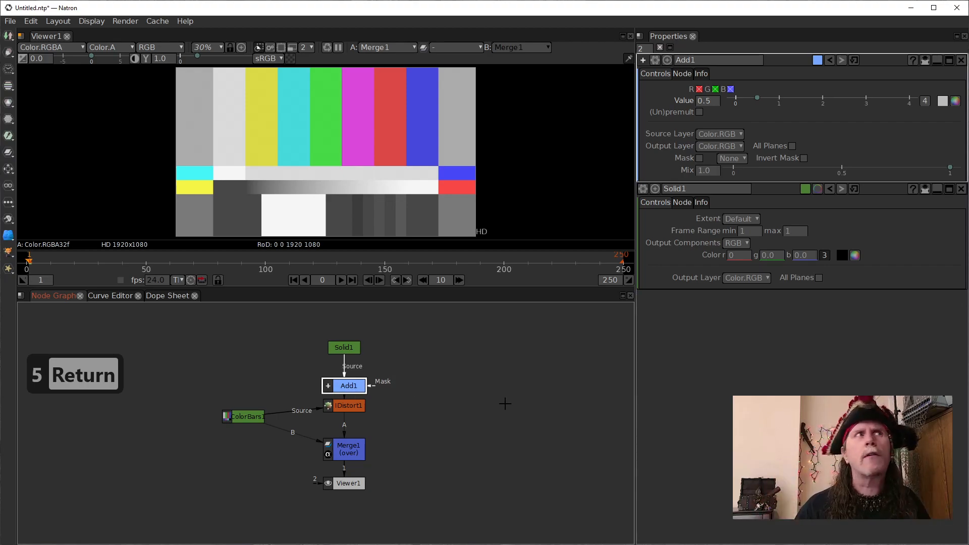
pyautogui.moveTo(258, 417); pyautogui.dragTo(264, 434)
pyautogui.click(342, 350)
pyautogui.moveTo(342, 350); pyautogui.dragTo(270, 353)
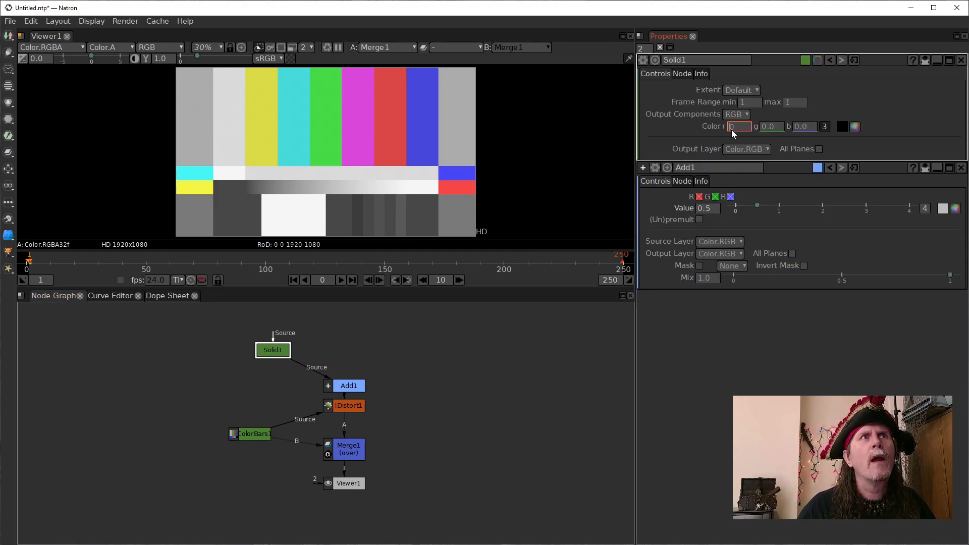
# - Raise the Solid's red component to 0.5, and lower it gradually to -0.5
pyautogui.write('.4')
pyautogui.scroll(1, 735, 128)
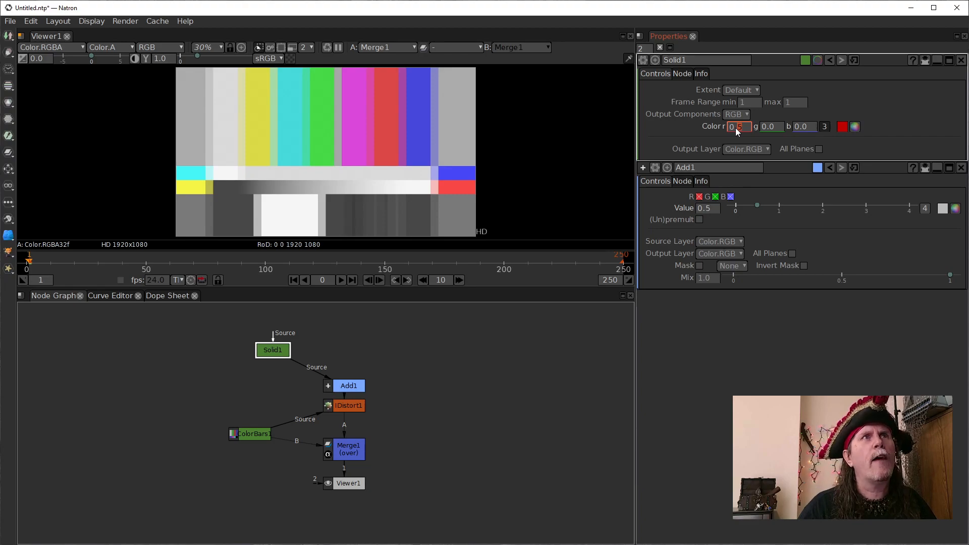
pyautogui.scroll(-7, 735, 129)
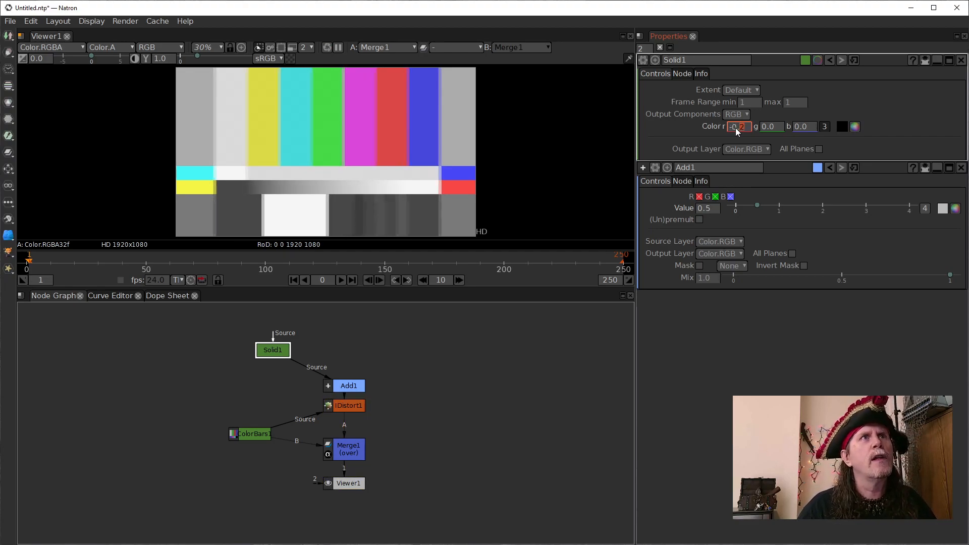
pyautogui.scroll(-2, 735, 128)
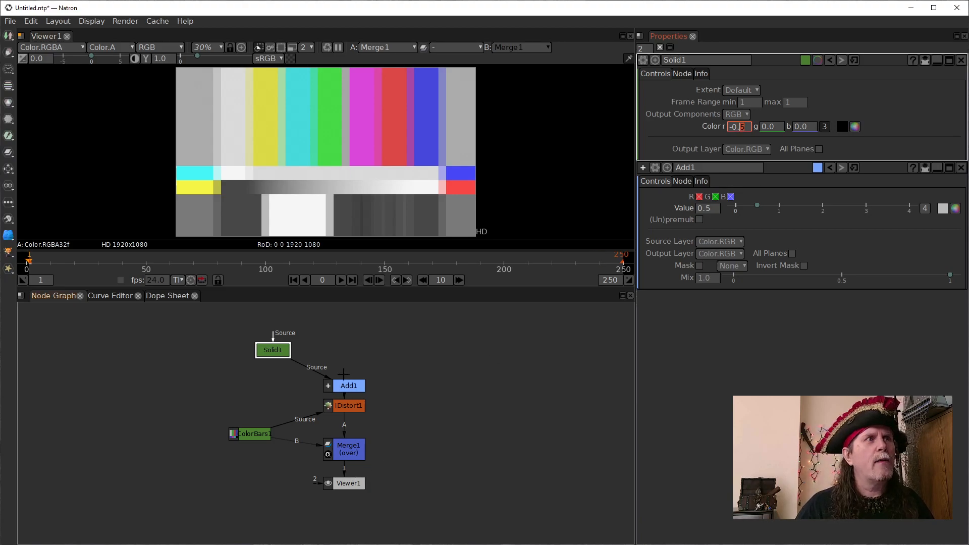
# - View the Add node's output and move the Viewer node off to the side of Merge
pyautogui.click(352, 392)
pyautogui.press('1')
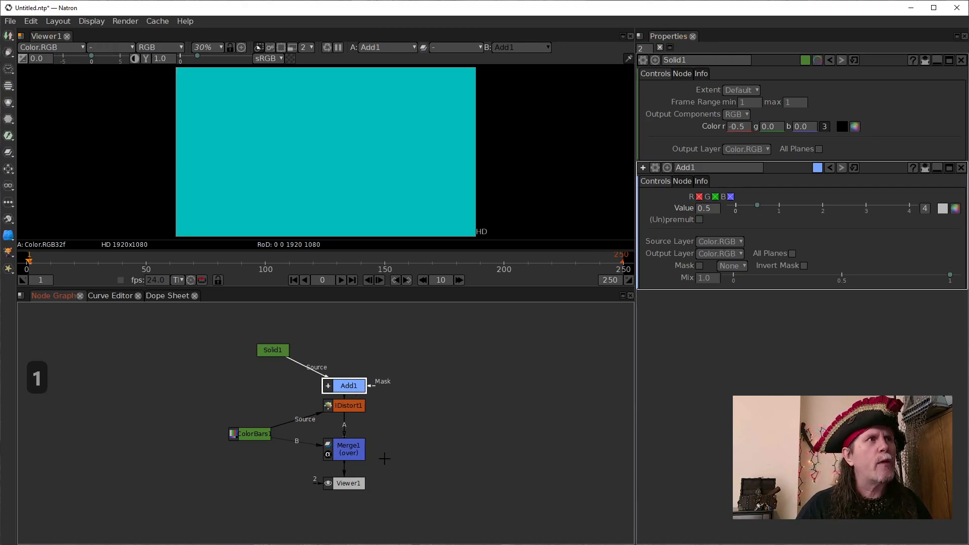
pyautogui.moveTo(348, 483); pyautogui.dragTo(430, 468)
# - Lower the Solid's green and blue components to -0.5
pyautogui.doubleClick(780, 127)
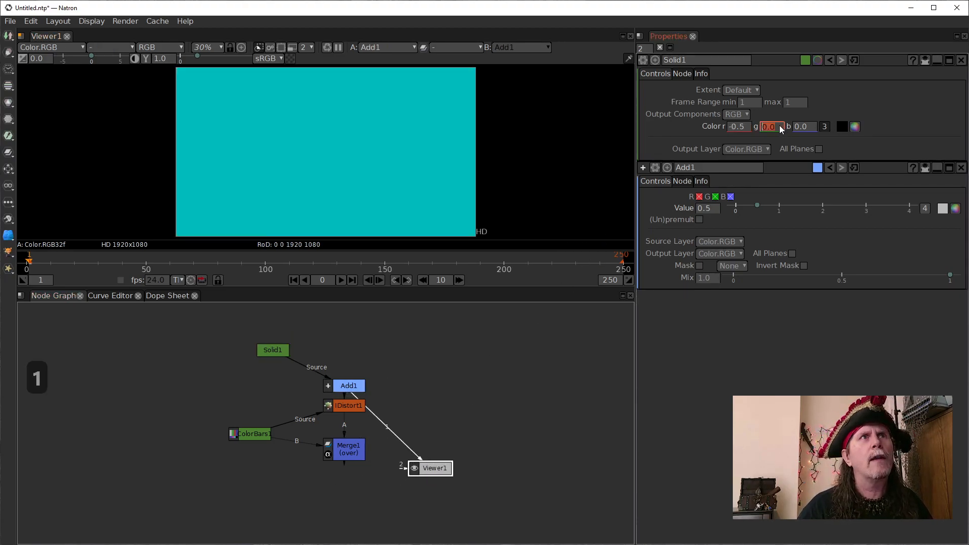
pyautogui.scroll(-5, 772, 126)
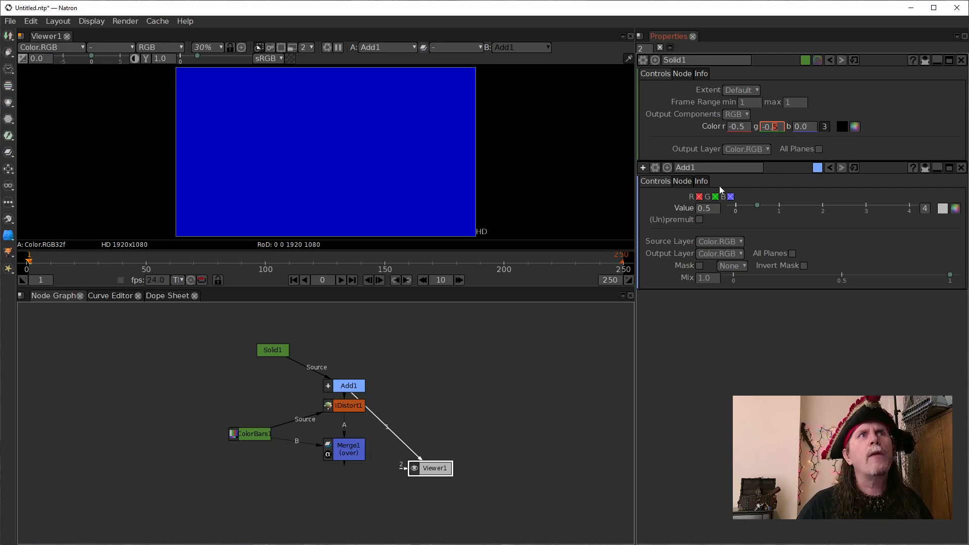
pyautogui.click(803, 128)
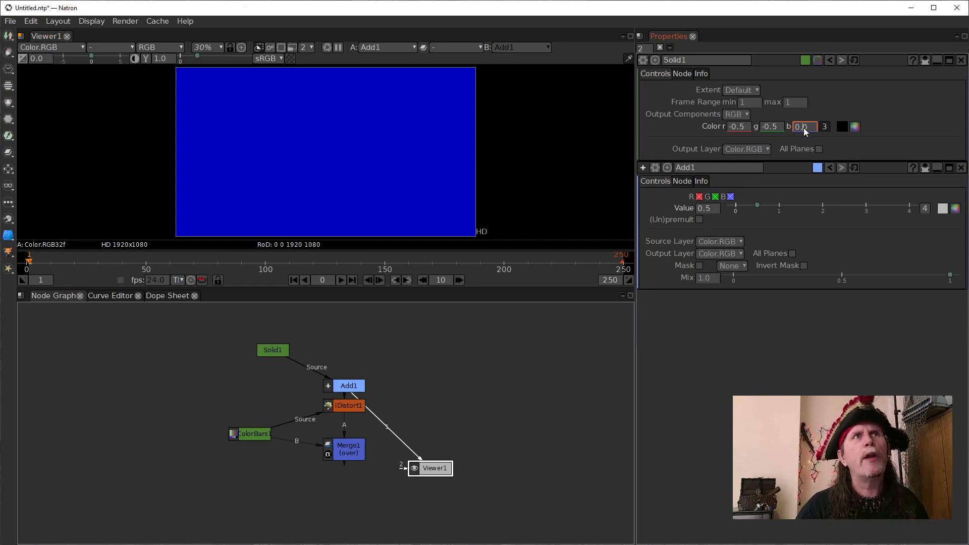
pyautogui.scroll(-1, 803, 128)
pyautogui.scroll(-1, 803, 128)
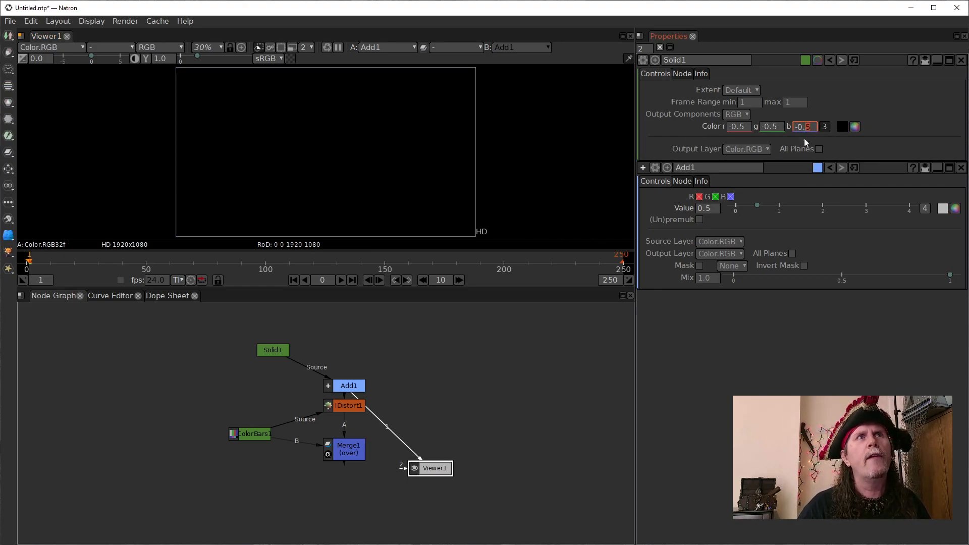
# - Raise the Solid's red component to -0.4, and reset all of its color components to default
pyautogui.click(774, 128)
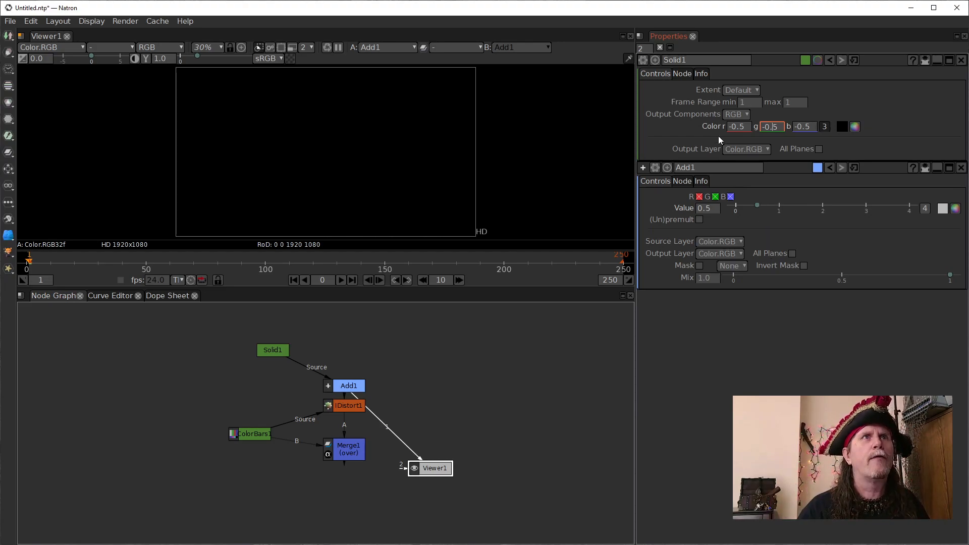
pyautogui.click(740, 129)
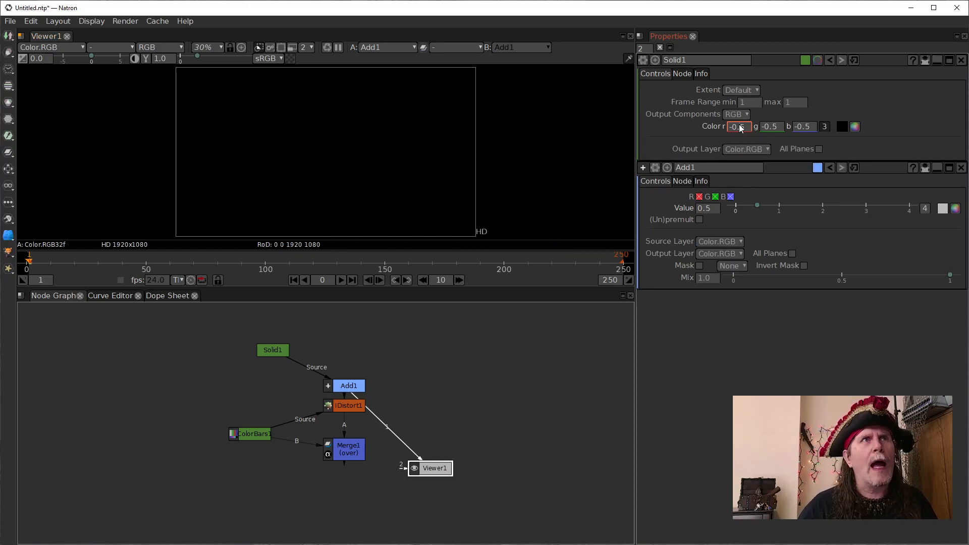
pyautogui.scroll(1, 739, 127)
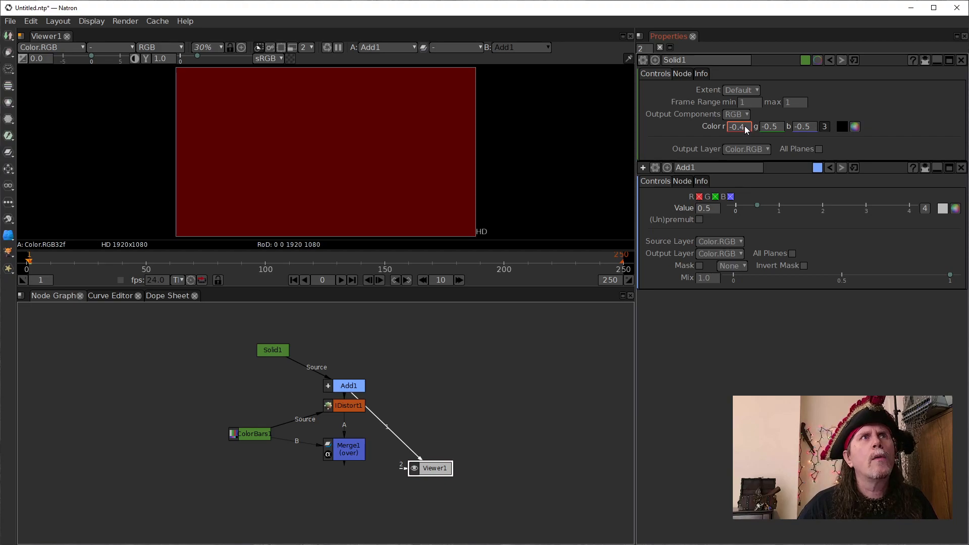
pyautogui.rightClick(740, 125)
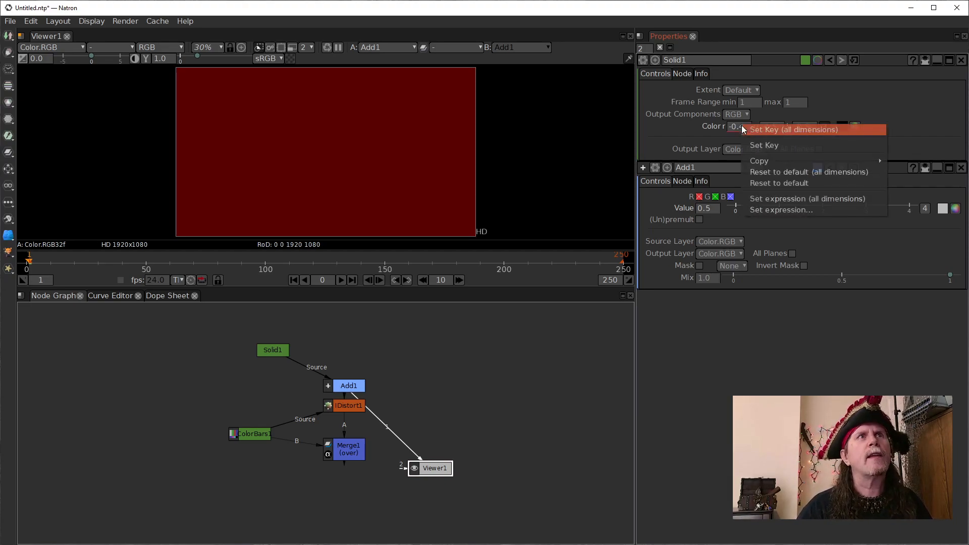
pyautogui.click(788, 176)
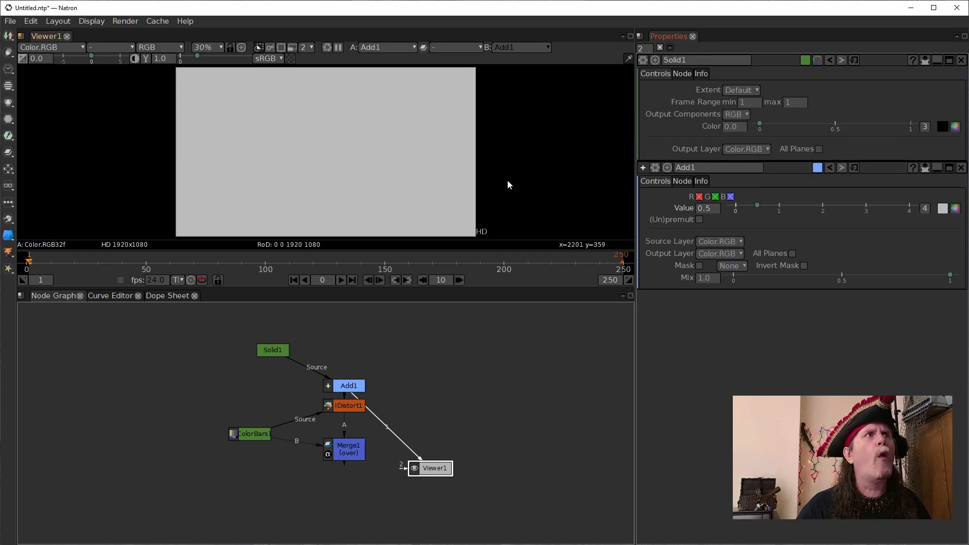
# - Compare the viewed output with the Add node disabled and enabled, leaving the node disabled
pyautogui.click(277, 348)
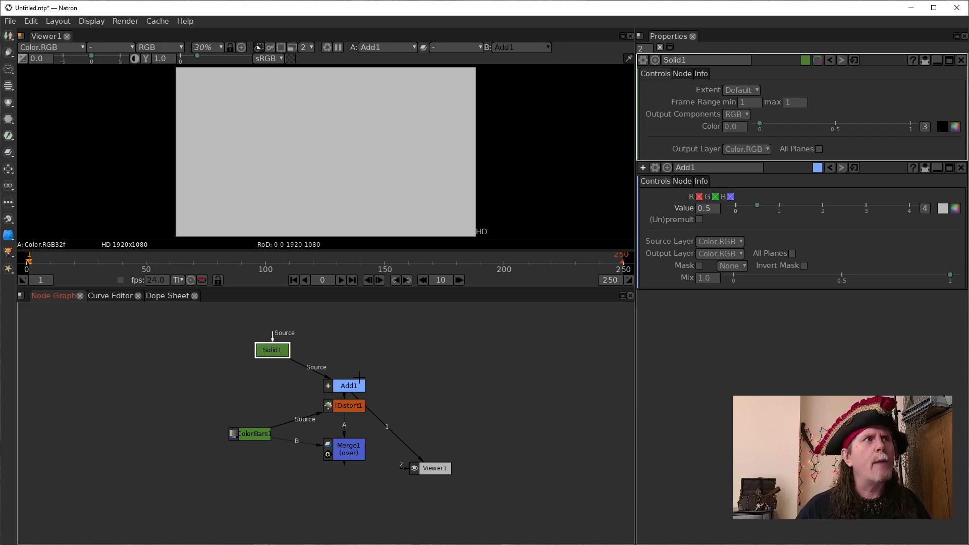
pyautogui.click(345, 386)
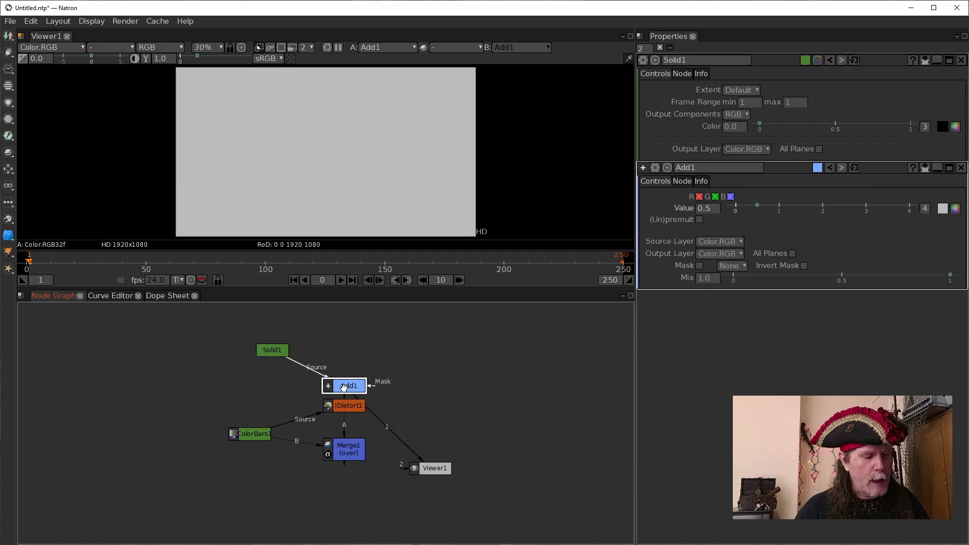
pyautogui.press('d')
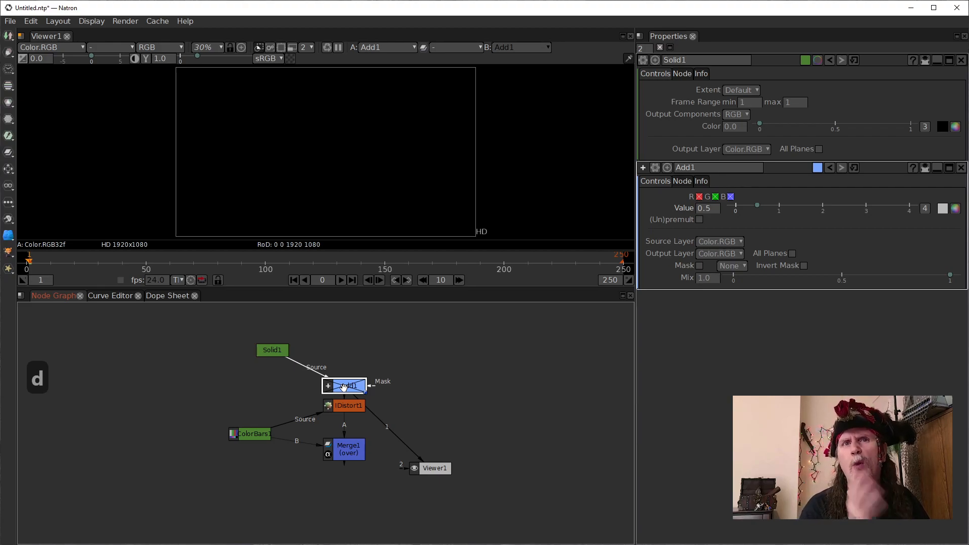
pyautogui.press('d')
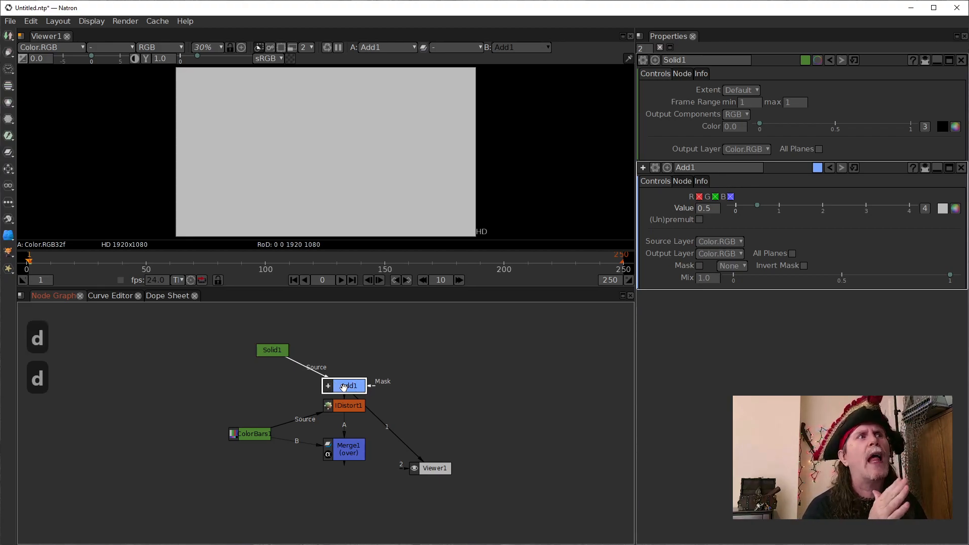
pyautogui.press('d')
# - View the Merge and IDistort outputs in turn, and re-enable the Add node to compare the distortion
pyautogui.click(356, 405)
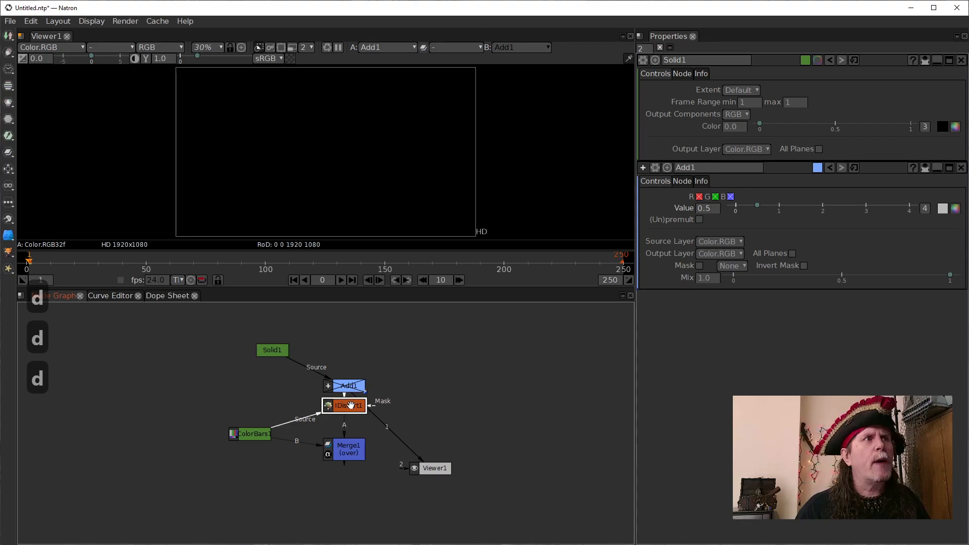
pyautogui.click(353, 443)
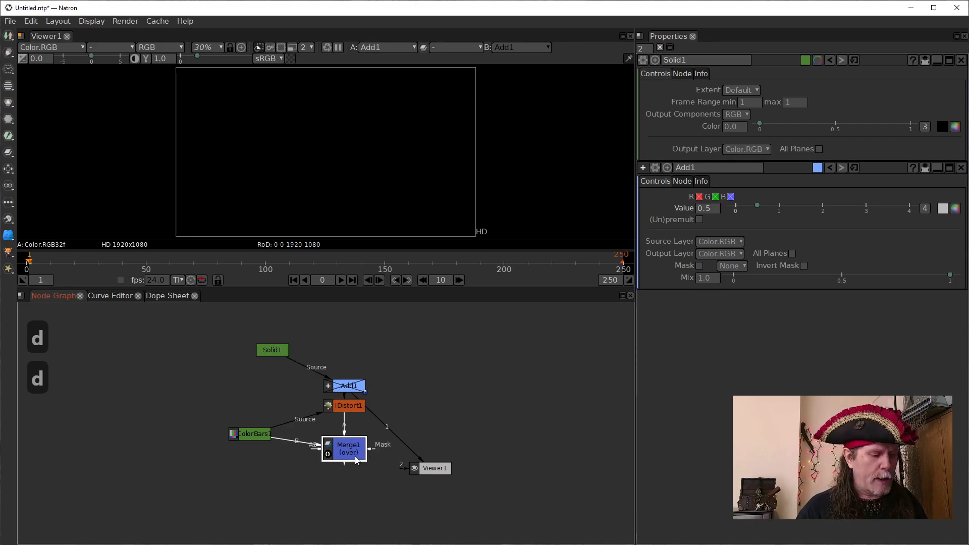
pyautogui.press('1')
pyautogui.click(356, 406)
pyautogui.press('1')
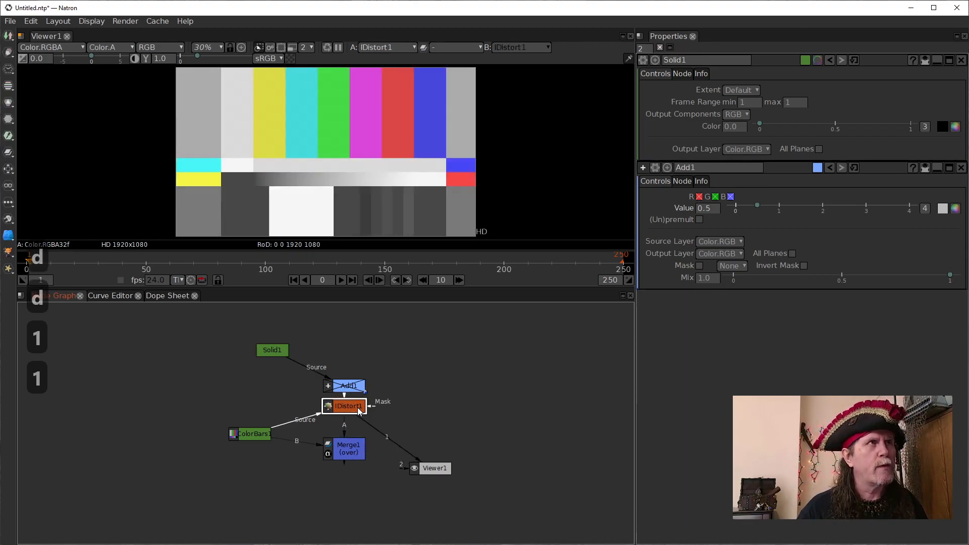
pyautogui.click(360, 387)
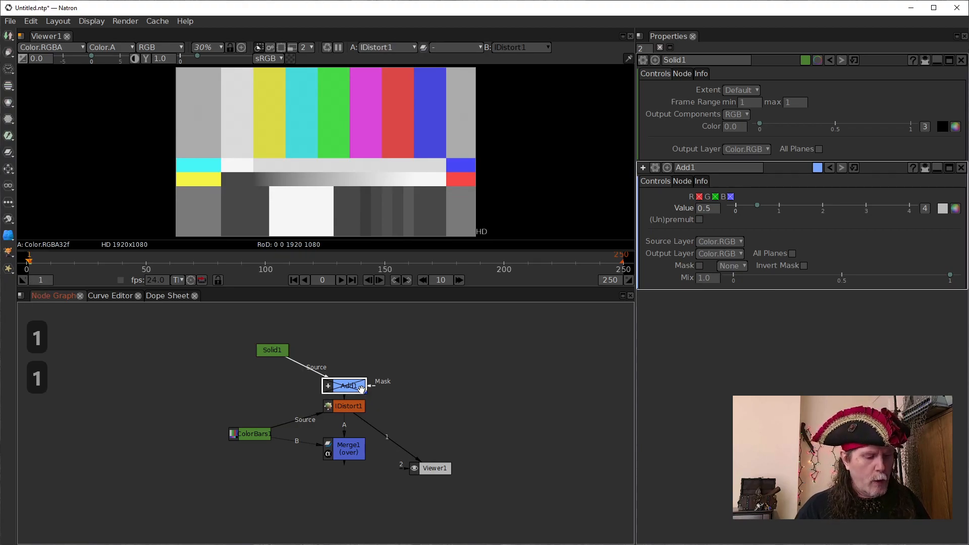
pyautogui.press('d')
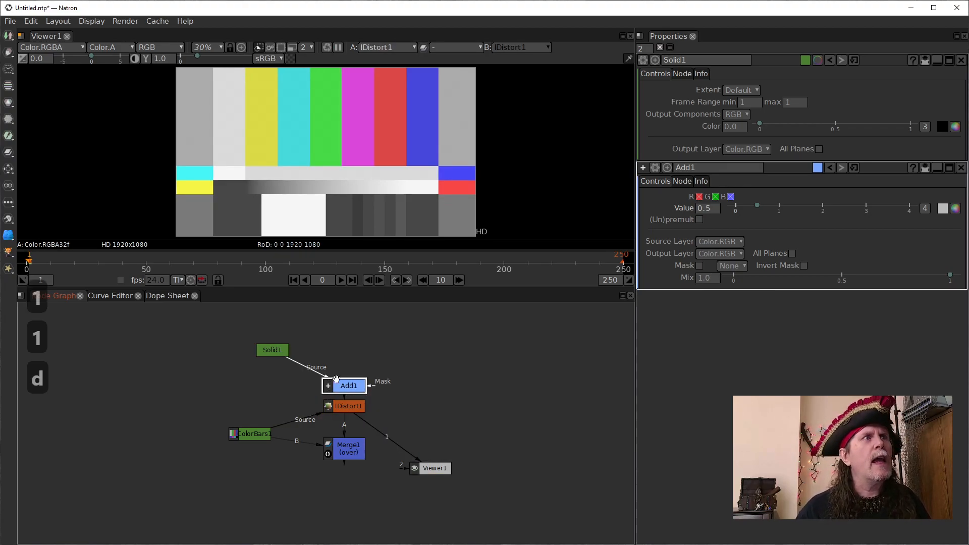
# - View the ColorBars output, and switch the viewer back to the Add node's output
pyautogui.click(262, 436)
pyautogui.press('1')
pyautogui.click(355, 388)
pyautogui.press('1')
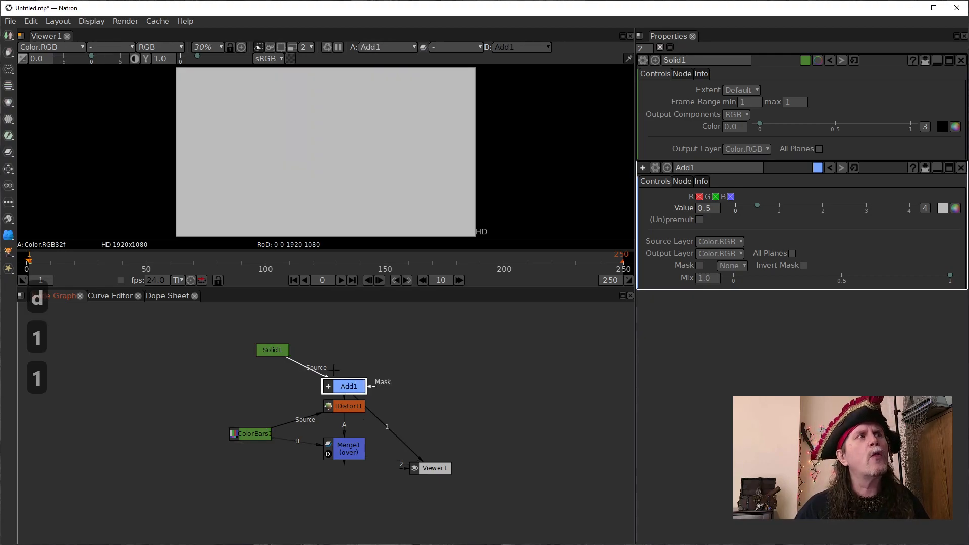
# - Insert a Radial [Draw] node between Solid and Add, and arrange Solid and Radial side by side above ColorBars
pyautogui.click(283, 354)
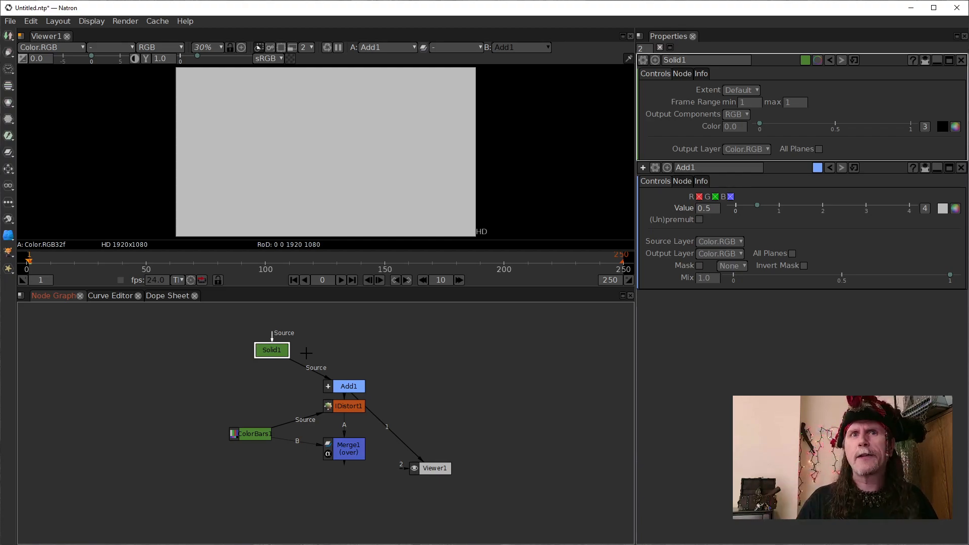
pyautogui.moveTo(271, 352); pyautogui.dragTo(245, 350)
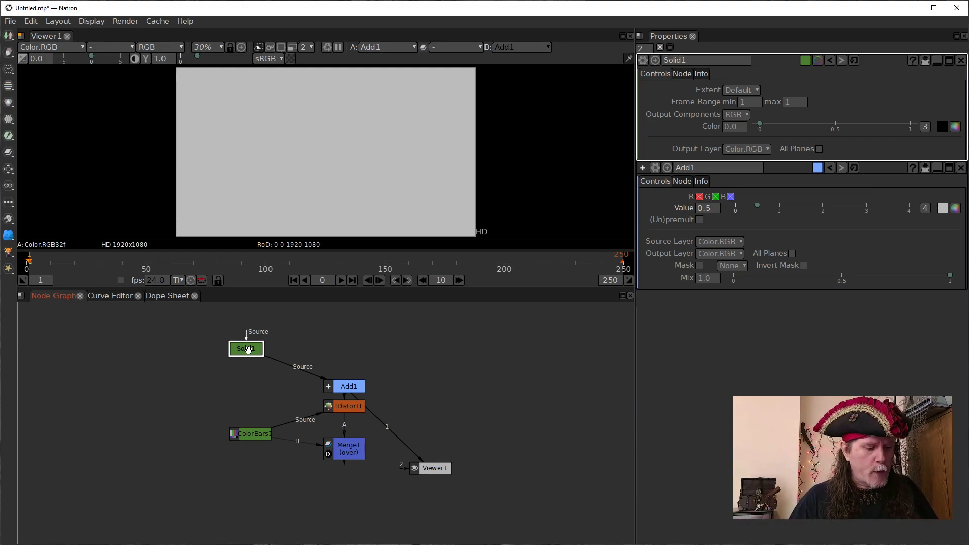
pyautogui.press('Tab')
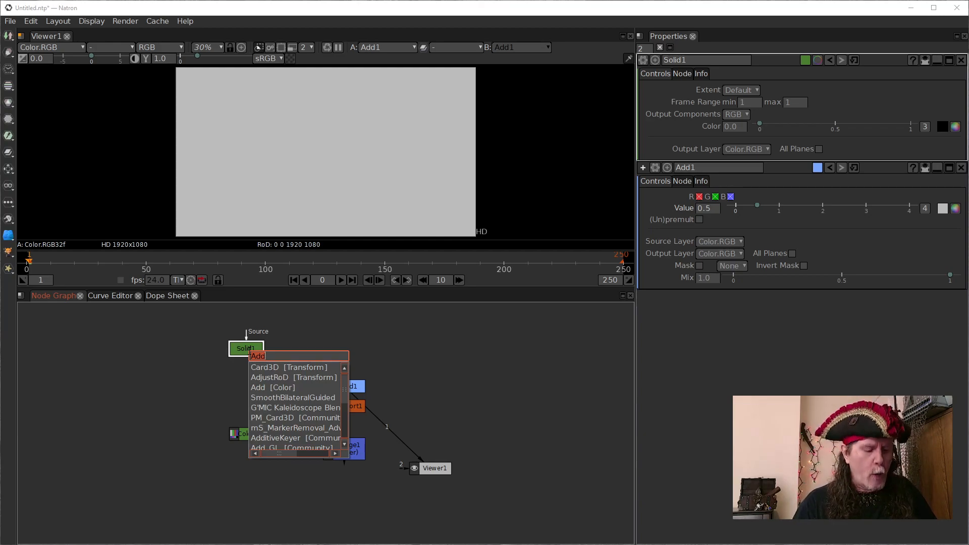
pyautogui.write('rida')
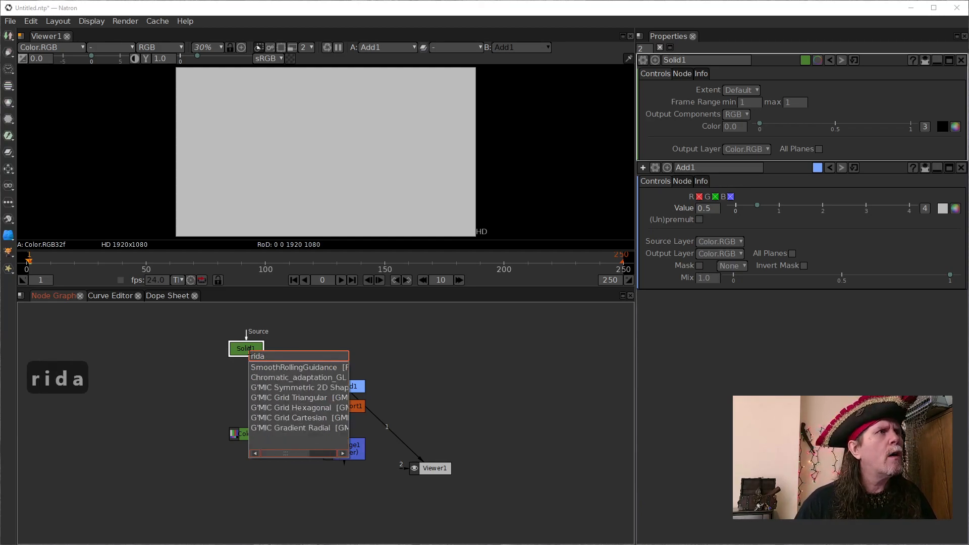
pyautogui.press('BackSpace')
pyautogui.press('BackSpace')
pyautogui.press('BackSpace')
pyautogui.write('ai')
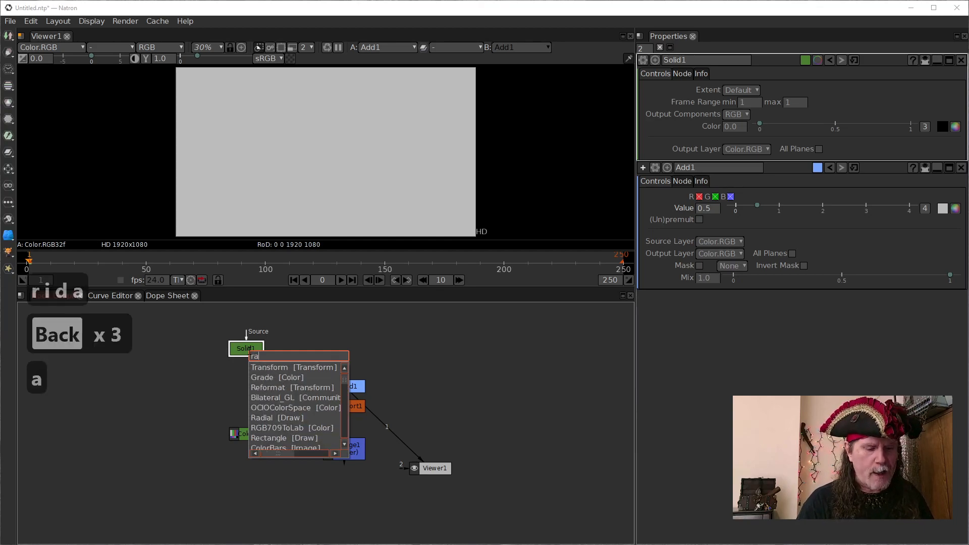
pyautogui.press('Down')
pyautogui.press('Return')
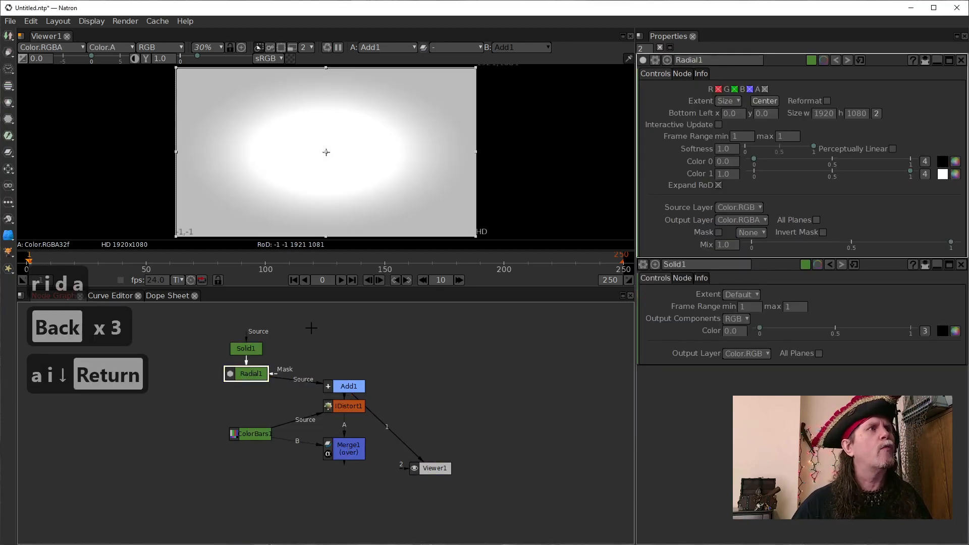
pyautogui.moveTo(248, 348)
pyautogui.mouseDown()
pyautogui.moveTo(206, 360)
pyautogui.moveTo(256, 359)
pyautogui.mouseUp()
pyautogui.click(248, 374)
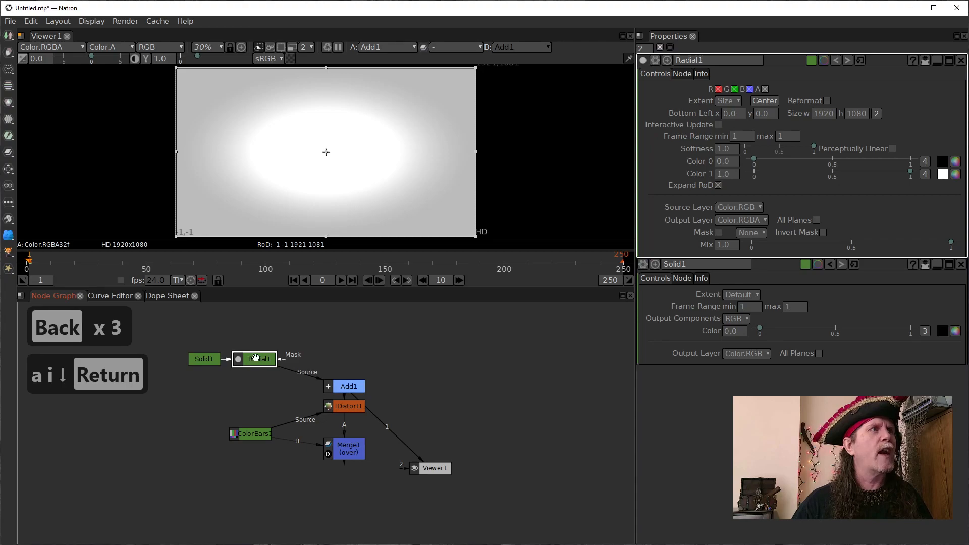
# - Set the Radial's Color 1 to 0.0 for red, green and blue, with alpha at 1.0
pyautogui.doubleClick(735, 175)
pyautogui.click(726, 176)
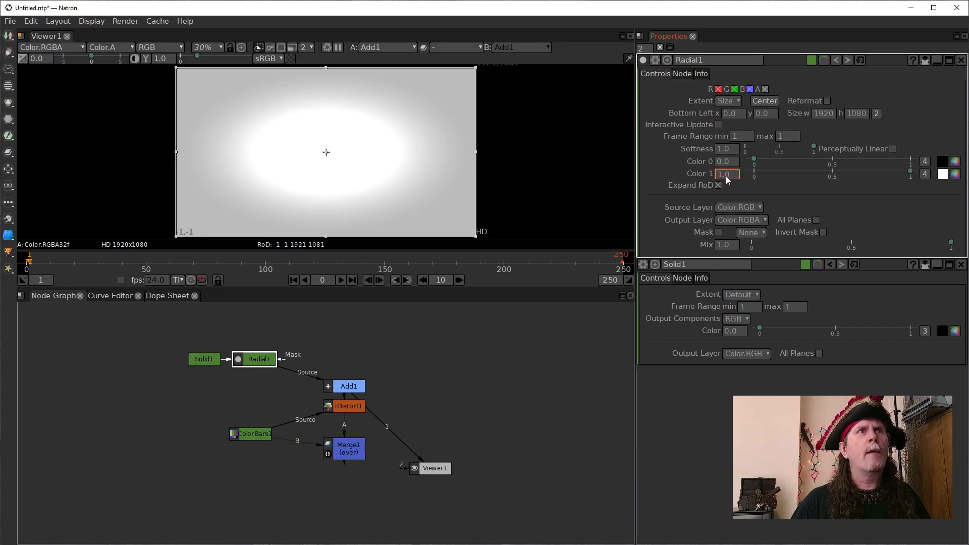
pyautogui.scroll(-1, 726, 176)
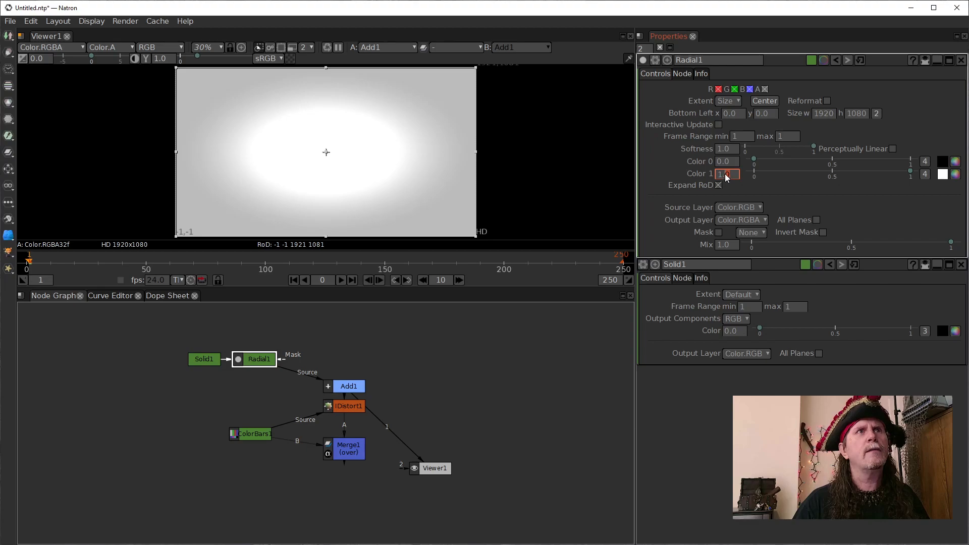
pyautogui.scroll(1, 724, 174)
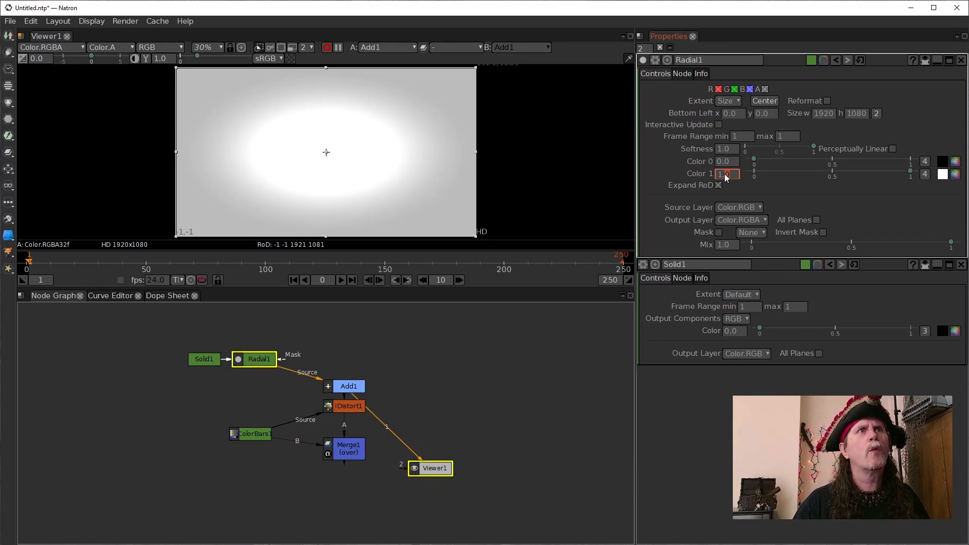
pyautogui.click(924, 174)
pyautogui.click(823, 176)
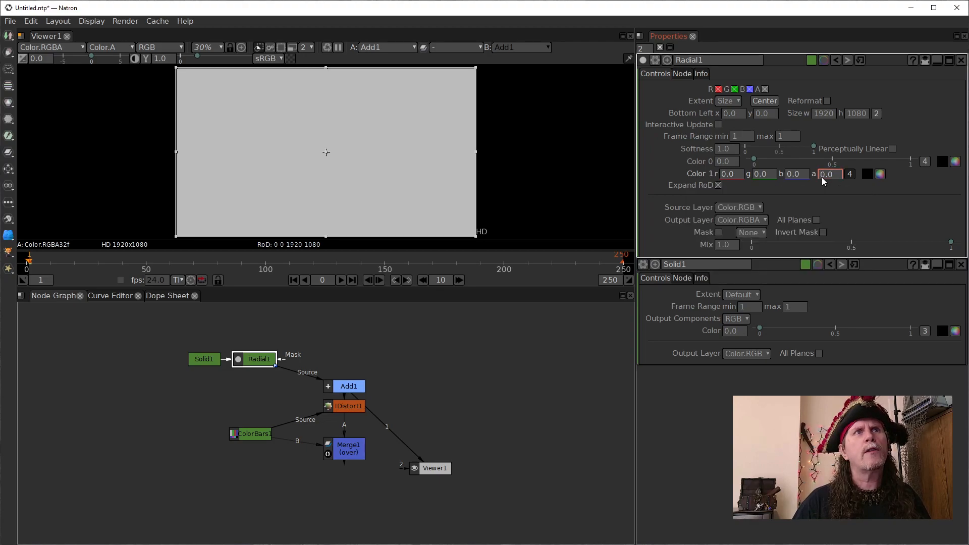
pyautogui.write('1')
pyautogui.press('Return')
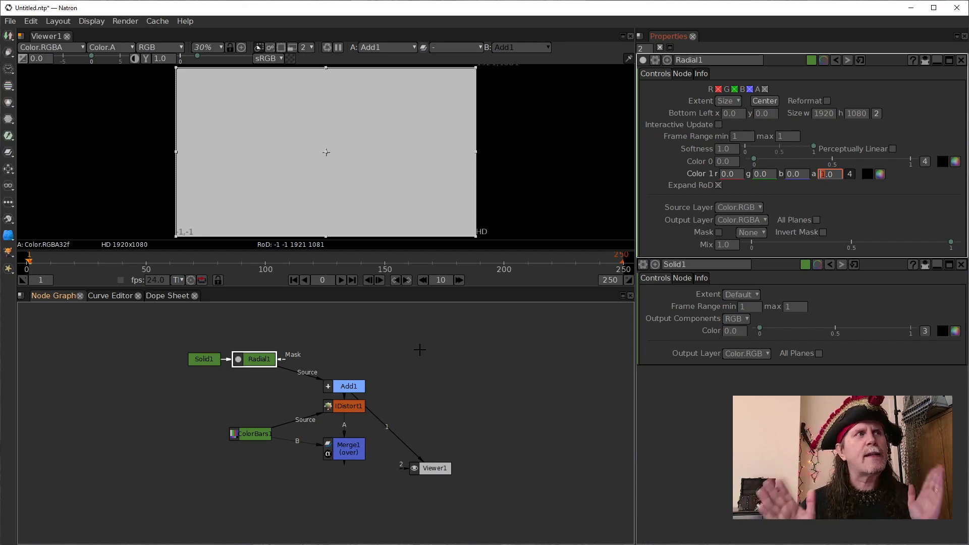
# - Disable the Add node and select the Radial node for editing
pyautogui.click(359, 388)
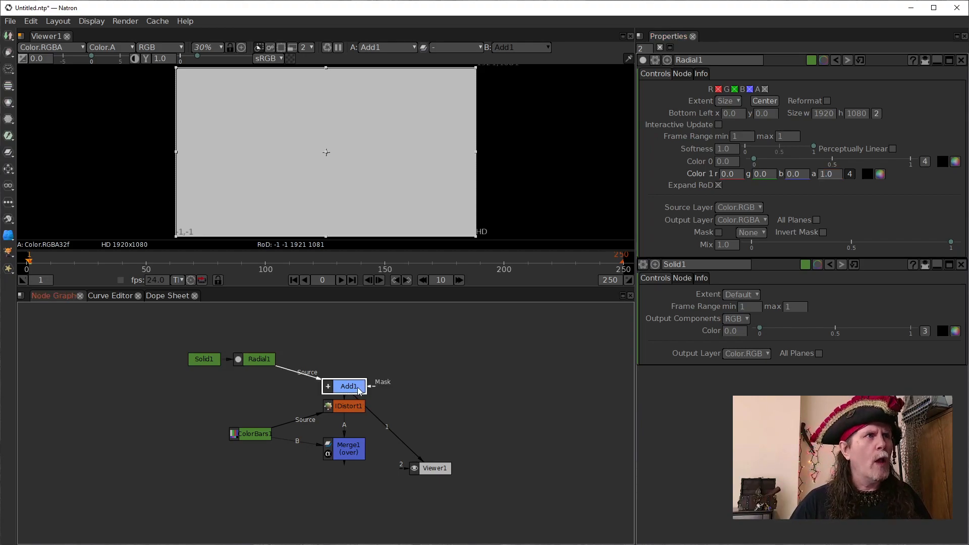
pyautogui.press('d')
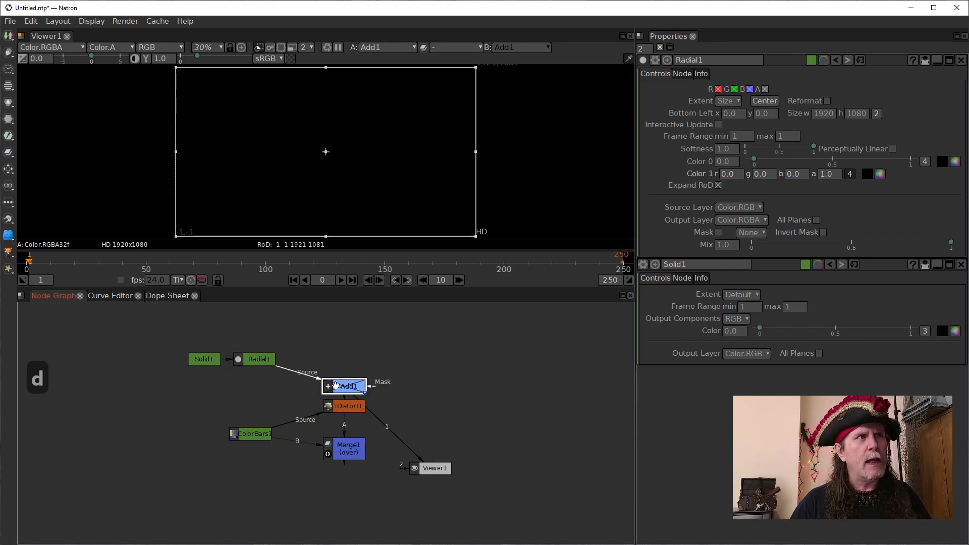
pyautogui.click(259, 359)
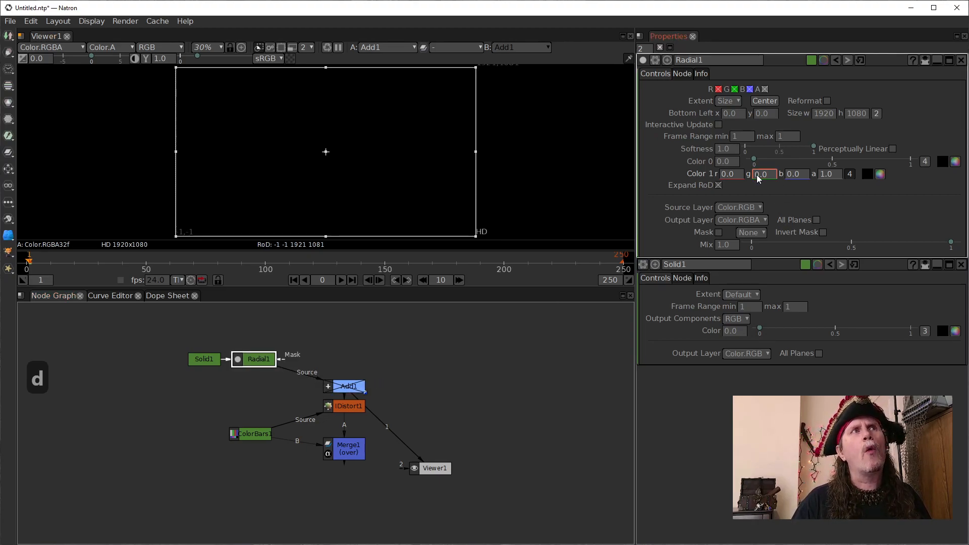
# - Set the Radial's Color 1 green to 1.0, lower it to -1.0, and re-enable the Add node
pyautogui.scroll(1, 755, 175)
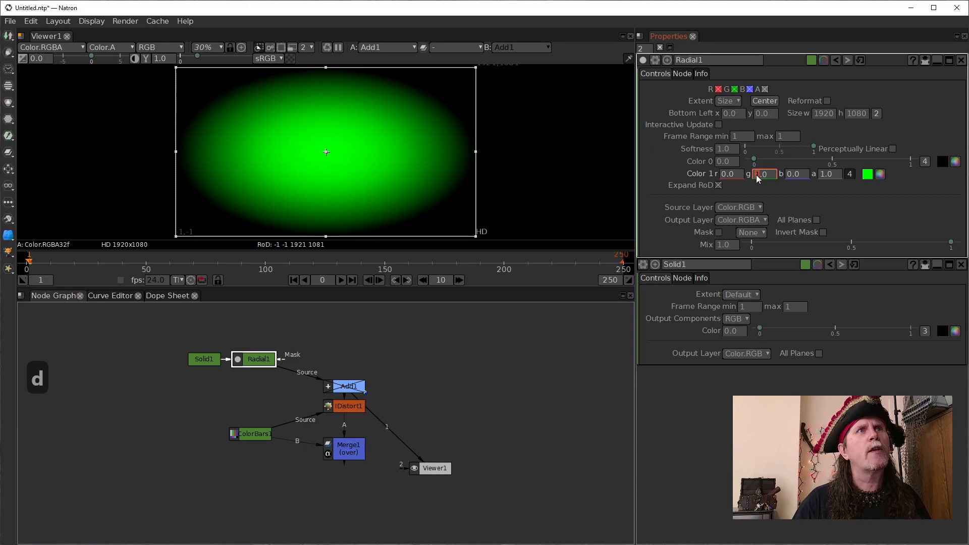
pyautogui.scroll(-1, 756, 175)
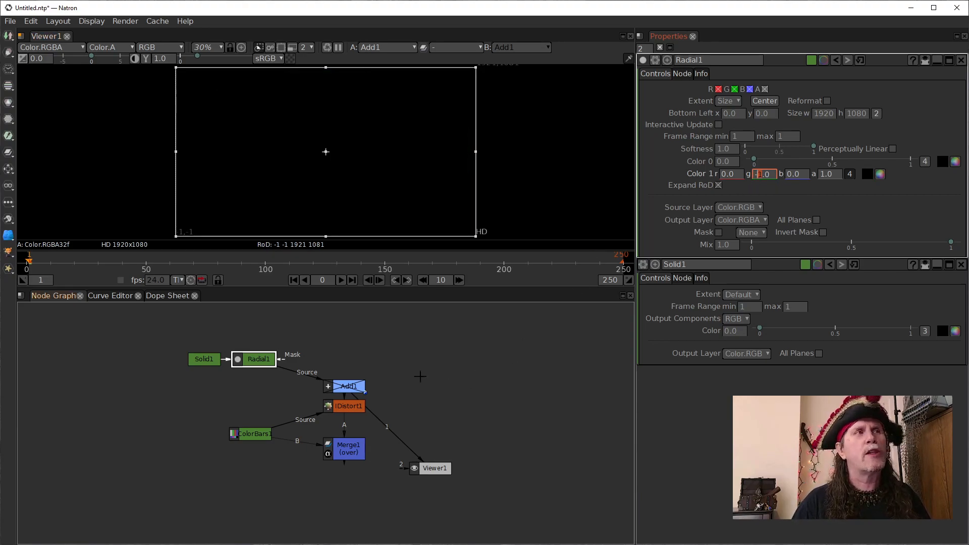
pyautogui.write('d')
pyautogui.click(346, 386)
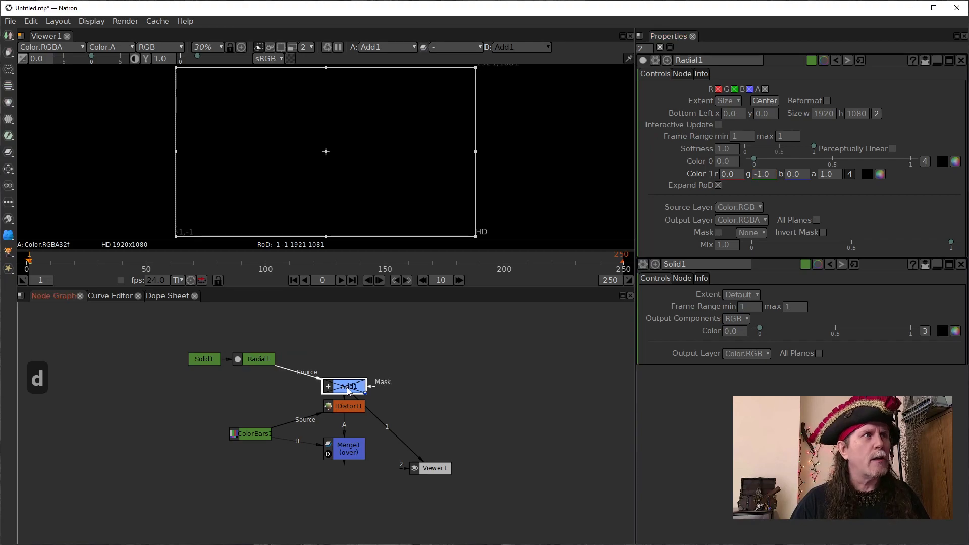
pyautogui.press('d')
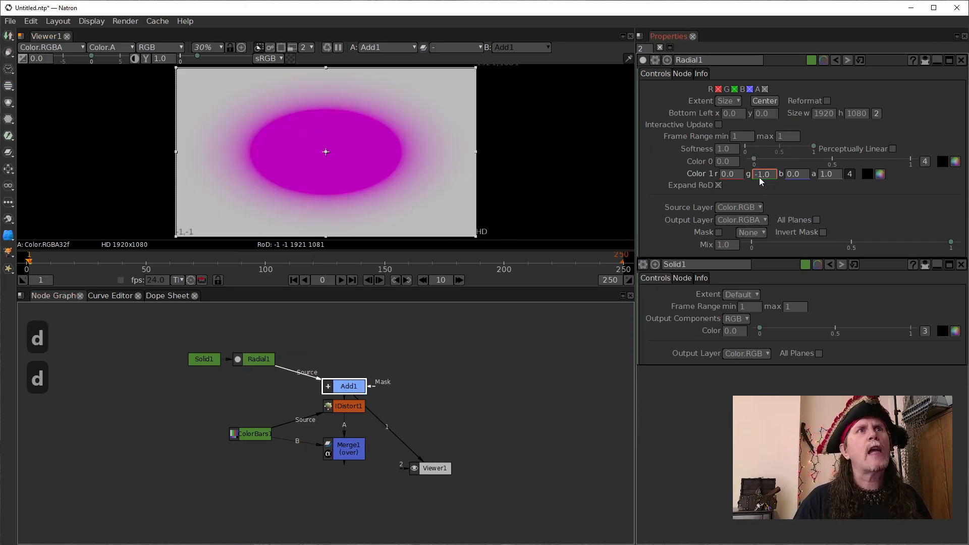
# - Try positive and negative Color 1 green values on the Radial, including 1.0 and -1.0, and finish at 0.0
pyautogui.scroll(1, 759, 178)
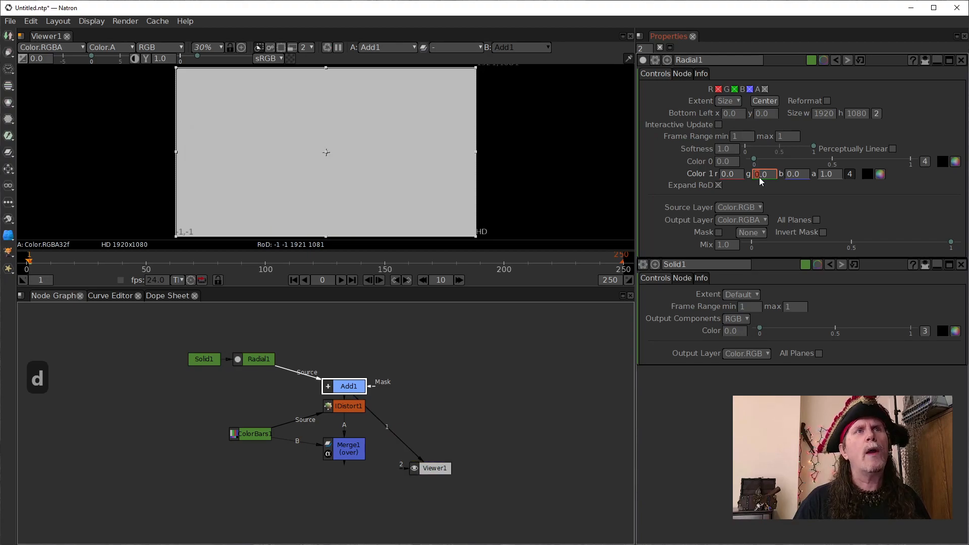
pyautogui.scroll(1, 759, 178)
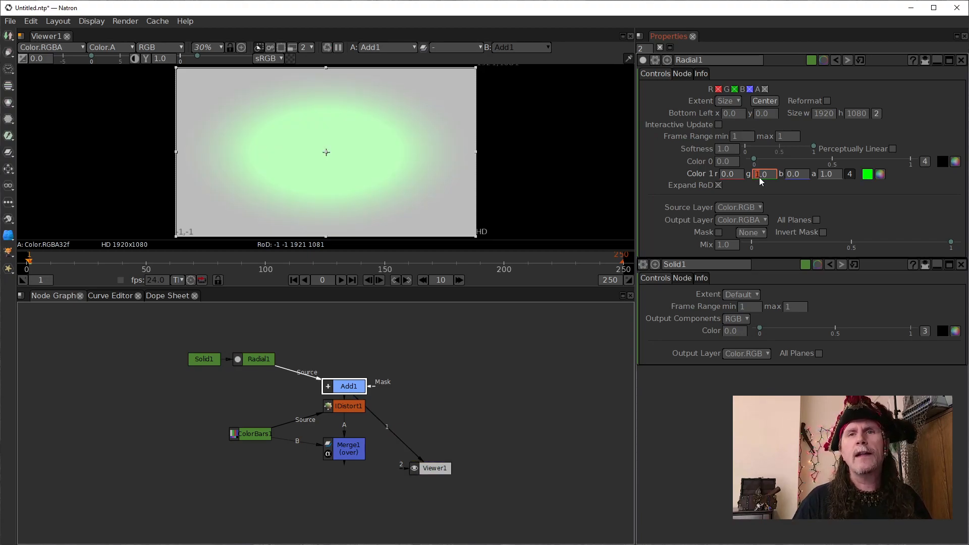
pyautogui.scroll(2, 759, 177)
pyautogui.scroll(-4, 759, 177)
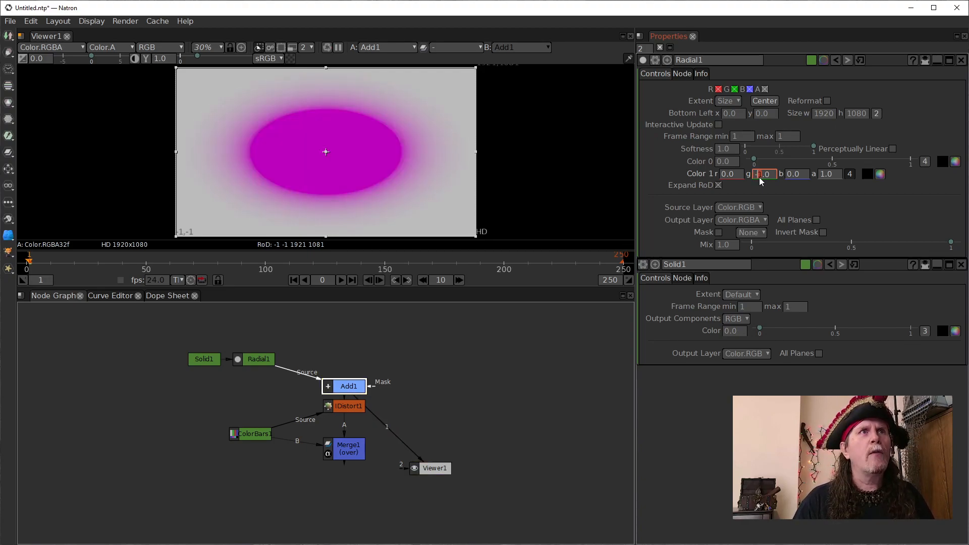
pyautogui.scroll(-4, 759, 177)
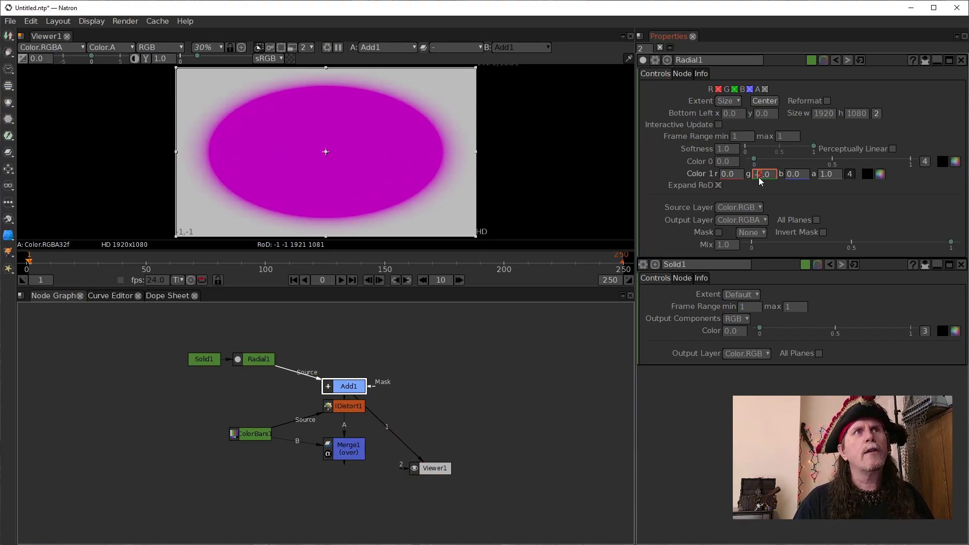
pyautogui.scroll(6, 759, 177)
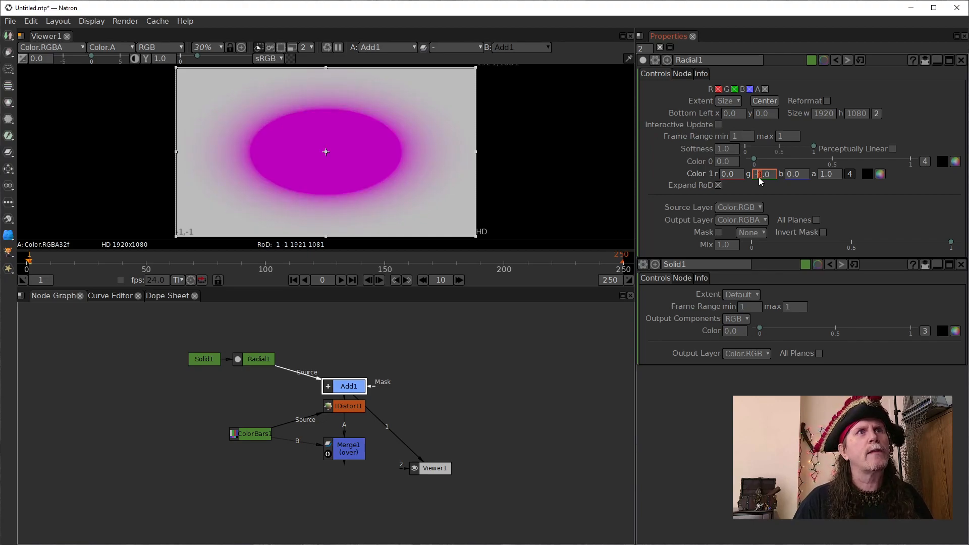
pyautogui.scroll(-1, 758, 177)
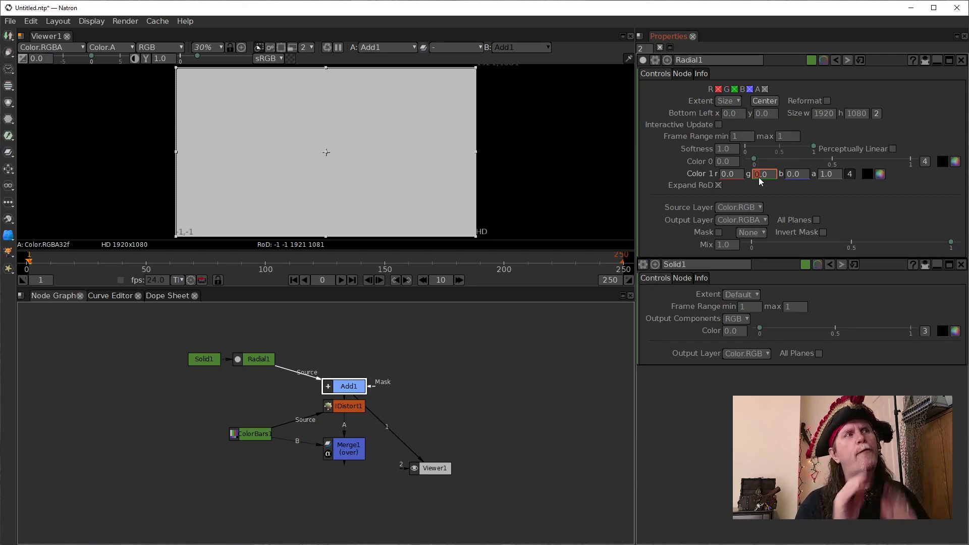
# - View the IDistort node's output and set the Radial's Color 1 green to 1.0
pyautogui.moveTo(343, 385); pyautogui.dragTo(343, 376)
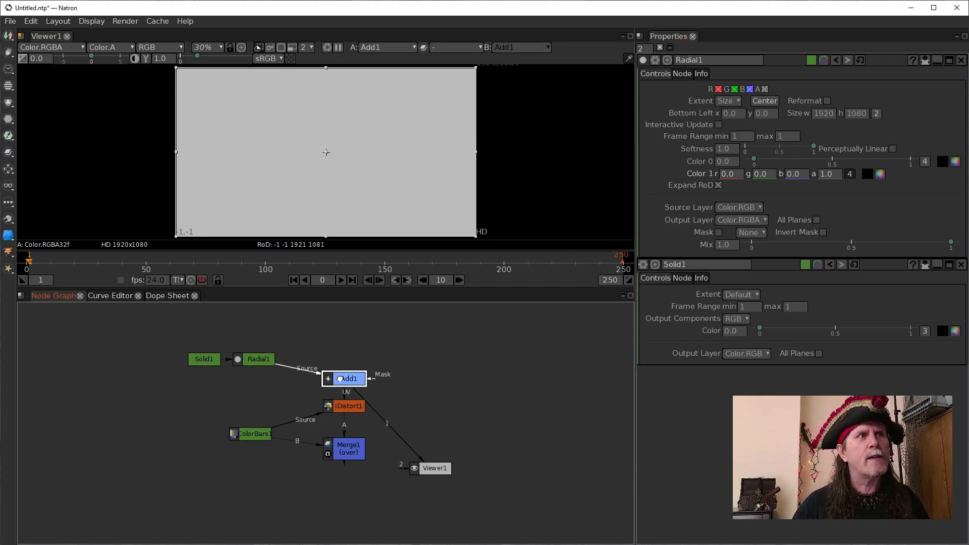
pyautogui.click(355, 410)
pyautogui.press('1')
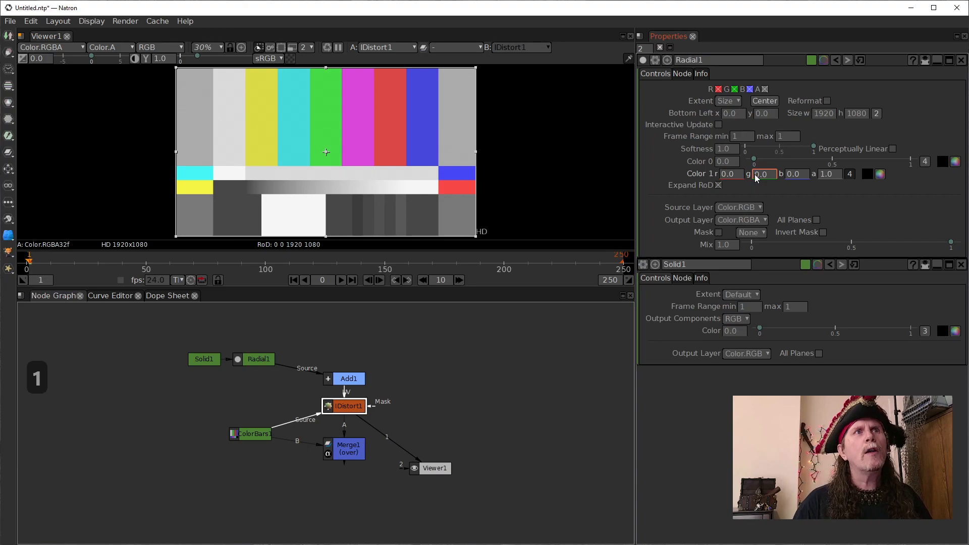
pyautogui.scroll(1, 755, 174)
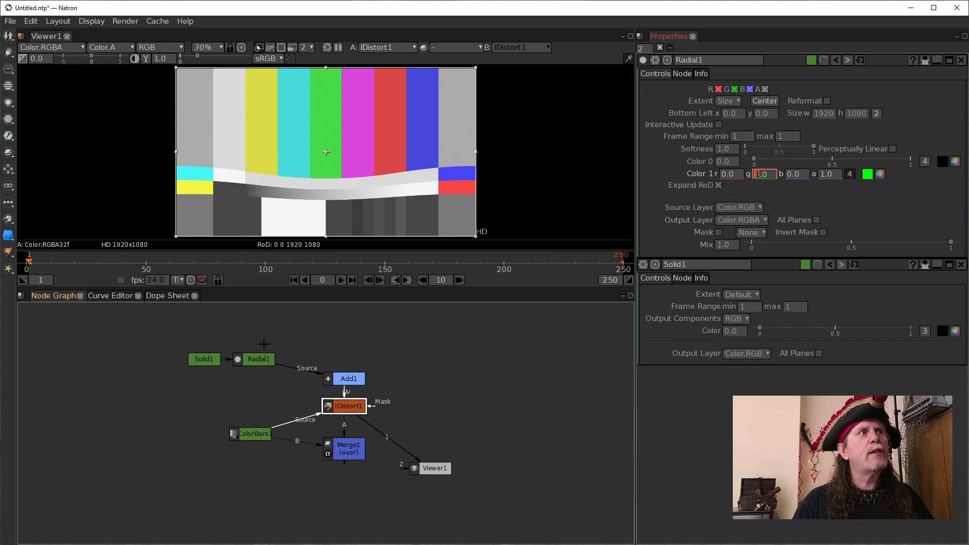
# - View the Radial's output and add a second viewer in a horizontally split viewer pane
pyautogui.click(254, 360)
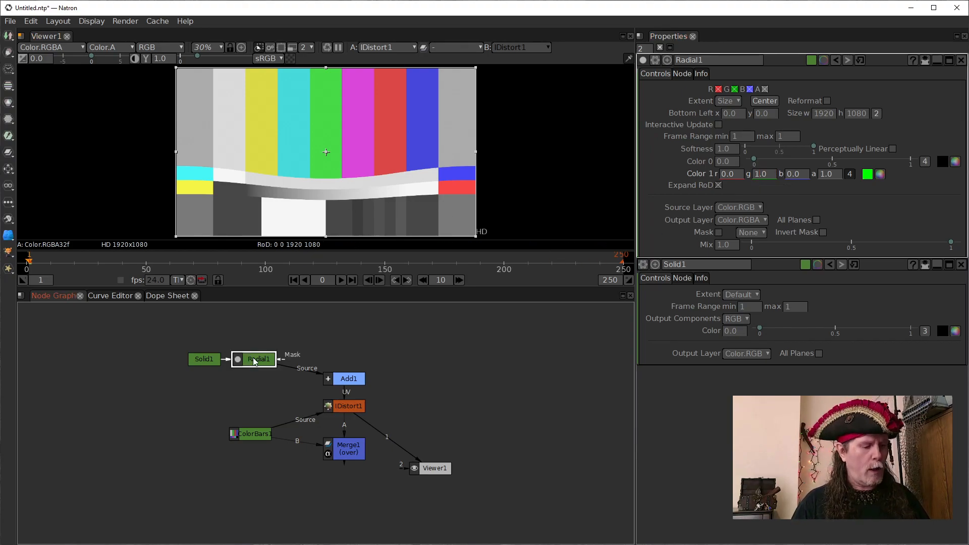
pyautogui.press('1')
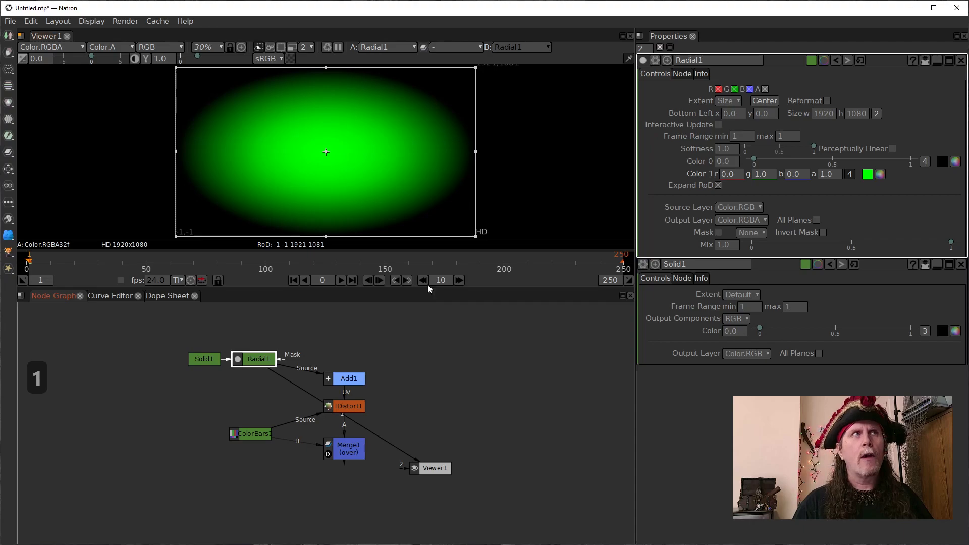
pyautogui.click(22, 36)
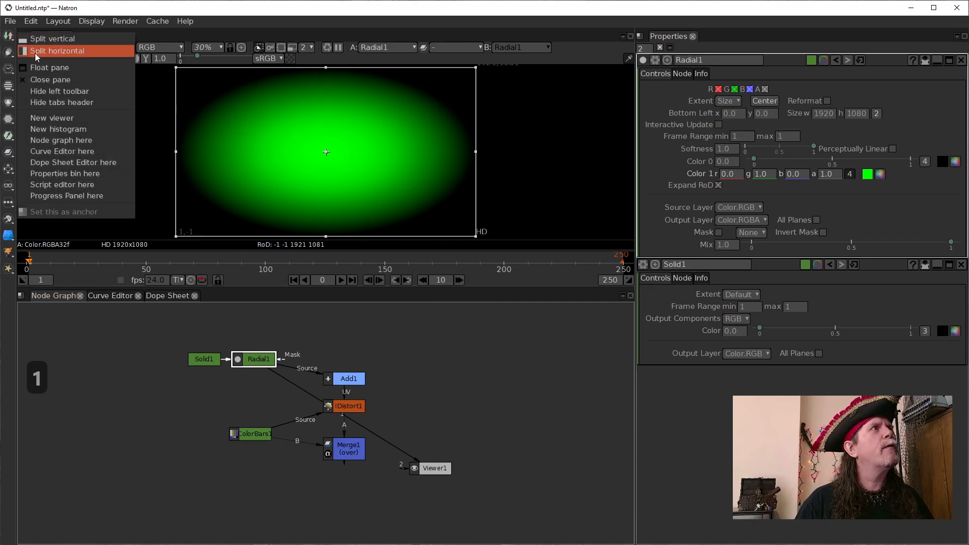
pyautogui.click(35, 53)
pyautogui.click(330, 34)
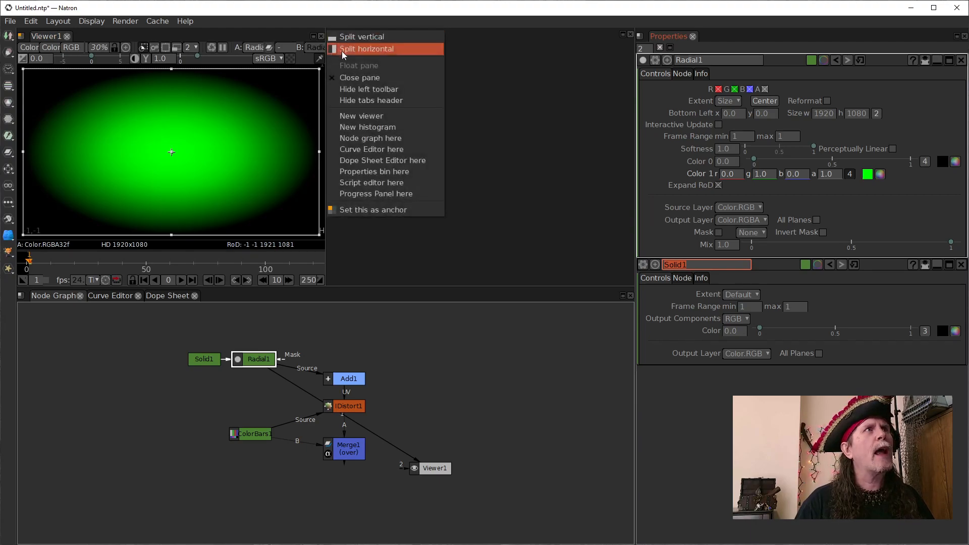
pyautogui.click(356, 116)
# - Place the Viewer2 node to the right of the graph and connect its input to the Add node
pyautogui.moveTo(383, 384); pyautogui.dragTo(568, 425)
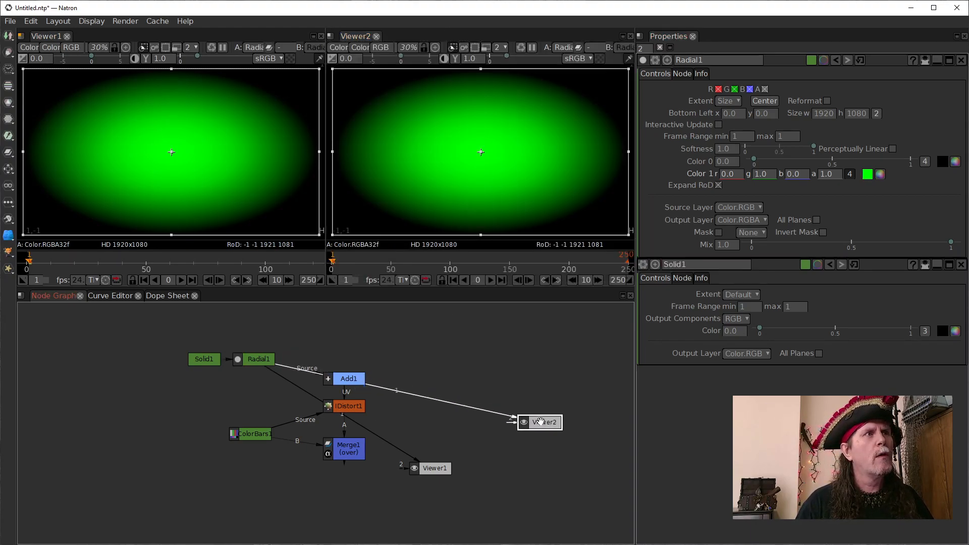
pyautogui.moveTo(361, 378); pyautogui.dragTo(265, 359)
pyautogui.moveTo(424, 397); pyautogui.dragTo(360, 383)
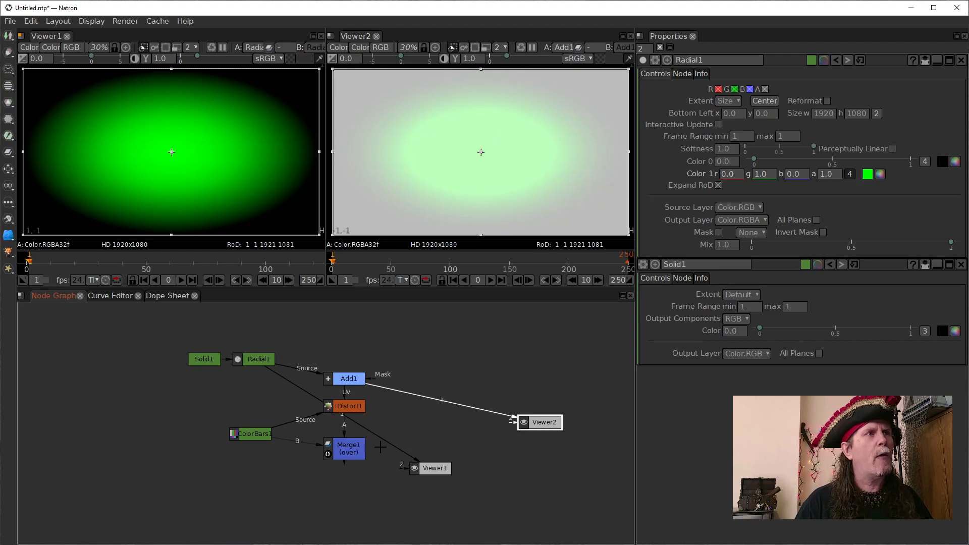
# - Move the Add node up and insert a Dot between it and the two viewers
pyautogui.moveTo(388, 442); pyautogui.dragTo(353, 353)
pyautogui.press('/')
pyautogui.press('.')
pyautogui.moveTo(447, 371)
pyautogui.mouseDown()
pyautogui.moveTo(478, 367)
pyautogui.moveTo(442, 369)
pyautogui.moveTo(453, 367)
pyautogui.mouseUp()
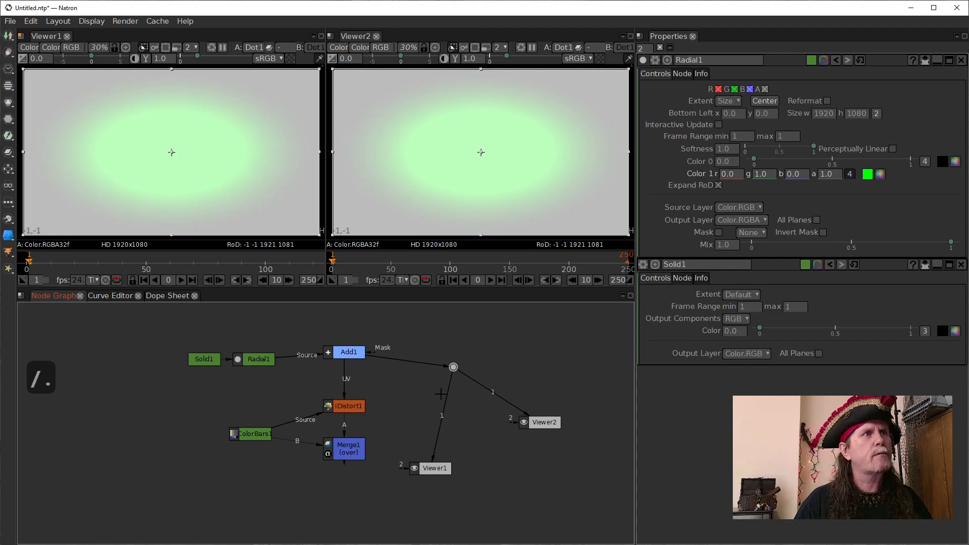
# - Connect Viewer1 directly to Add, feed the Dot from Radial, and align the Dot above Viewer2
pyautogui.moveTo(445, 402); pyautogui.dragTo(348, 353)
pyautogui.moveTo(453, 367); pyautogui.dragTo(515, 368)
pyautogui.moveTo(394, 358); pyautogui.dragTo(277, 362)
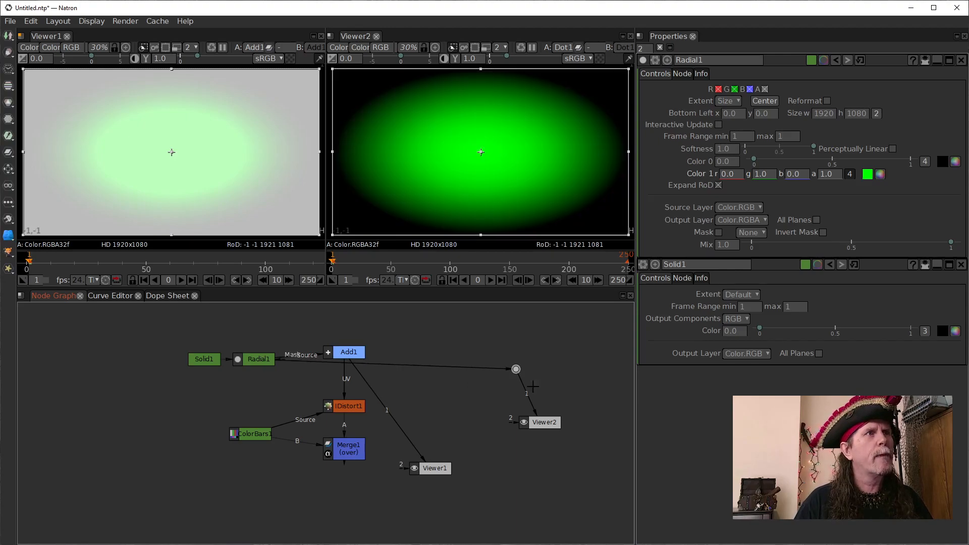
pyautogui.moveTo(515, 368); pyautogui.dragTo(541, 368)
pyautogui.moveTo(551, 413); pyautogui.dragTo(550, 434)
pyautogui.moveTo(540, 368); pyautogui.dragTo(540, 360)
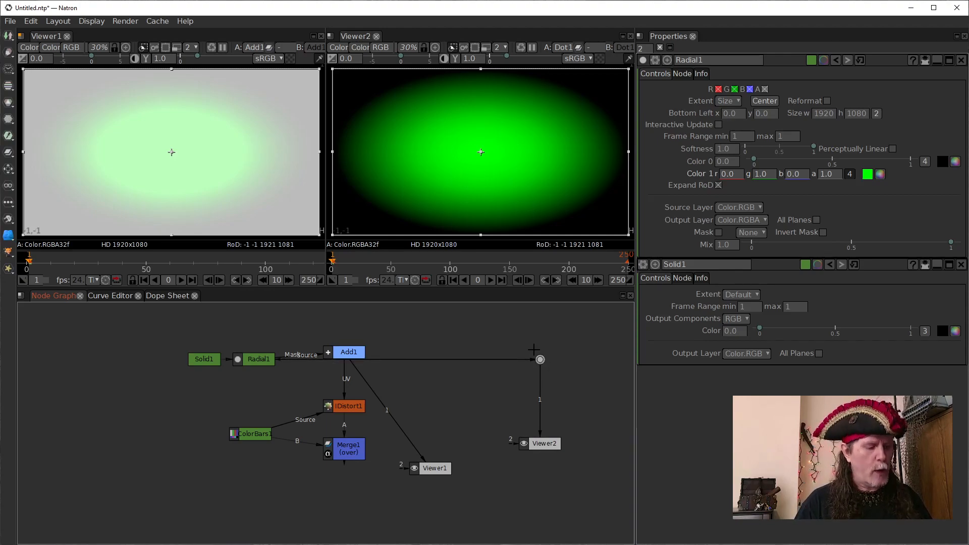
# - Insert a WaveForm node between the Dot and Viewer2
pyautogui.press('Tab')
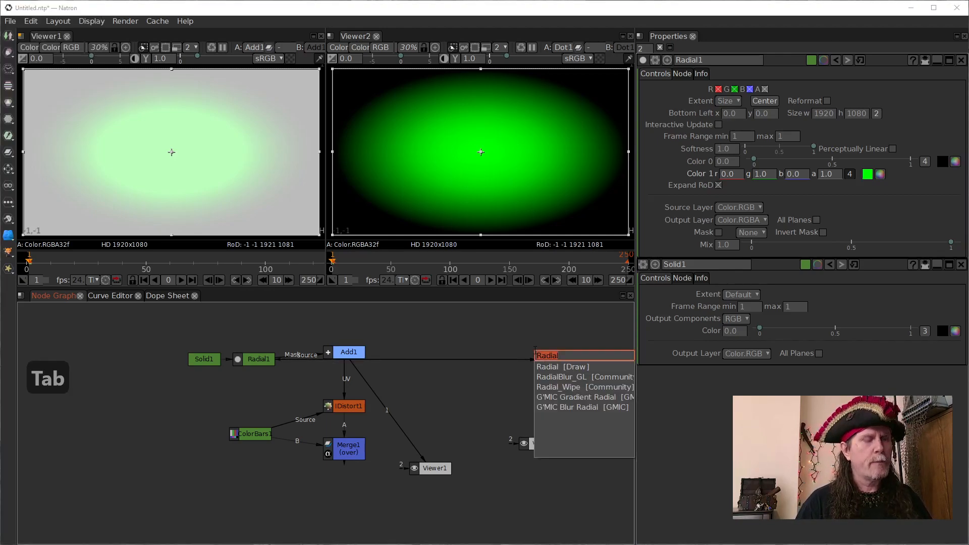
pyautogui.write('wave')
pyautogui.press('Left')
pyautogui.press('Down')
pyautogui.press('Return')
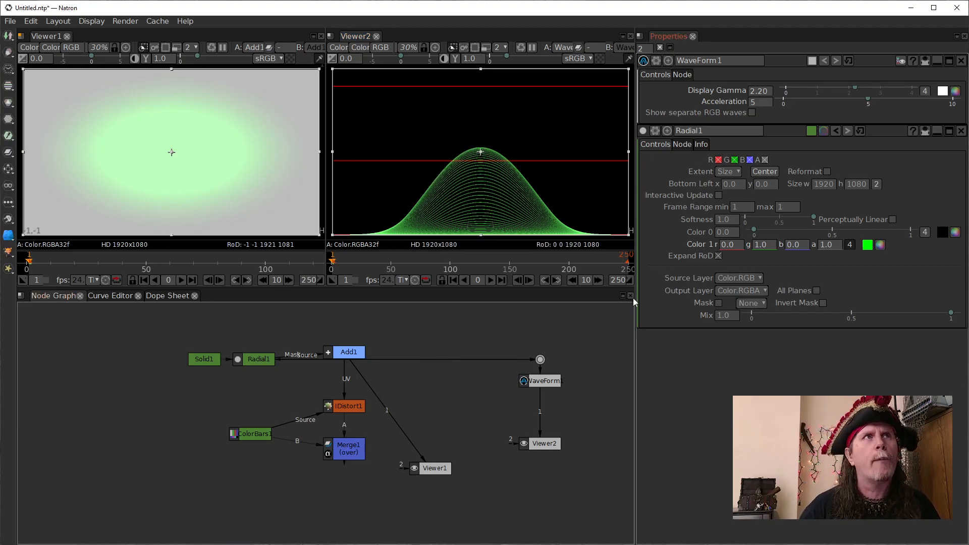
# - Set the WaveForm's Display Gamma to 1, and move the Add node down to just above IDistort
pyautogui.click(548, 380)
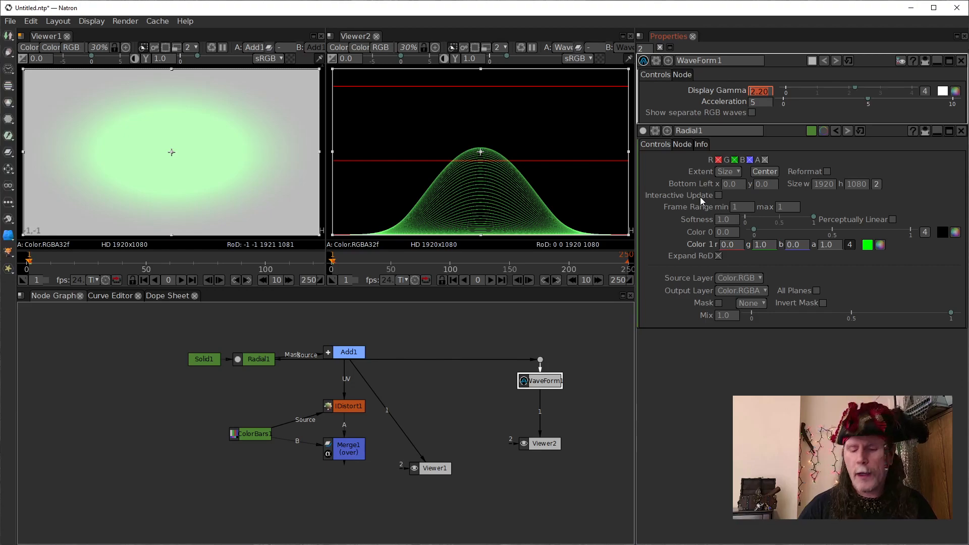
pyautogui.moveTo(700, 197)
pyautogui.write('1')
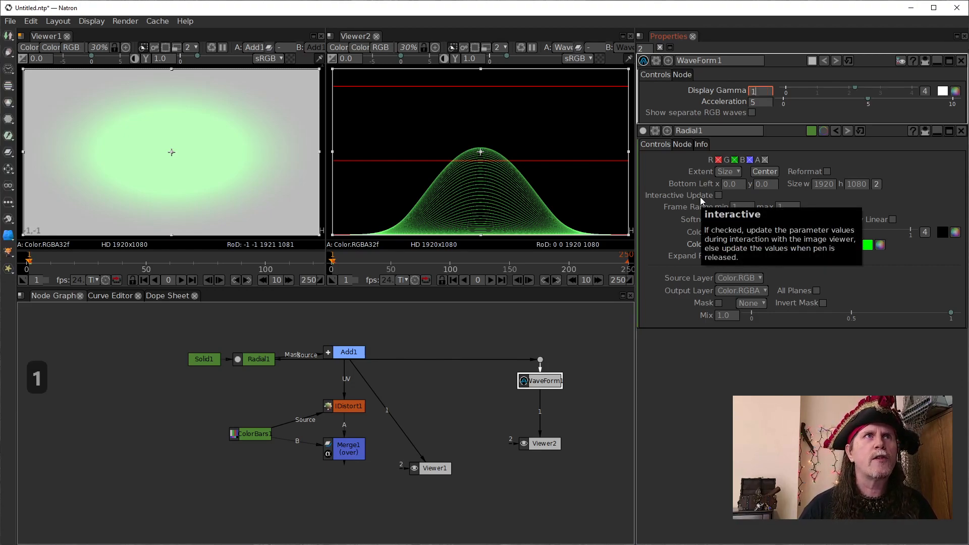
pyautogui.press('Return')
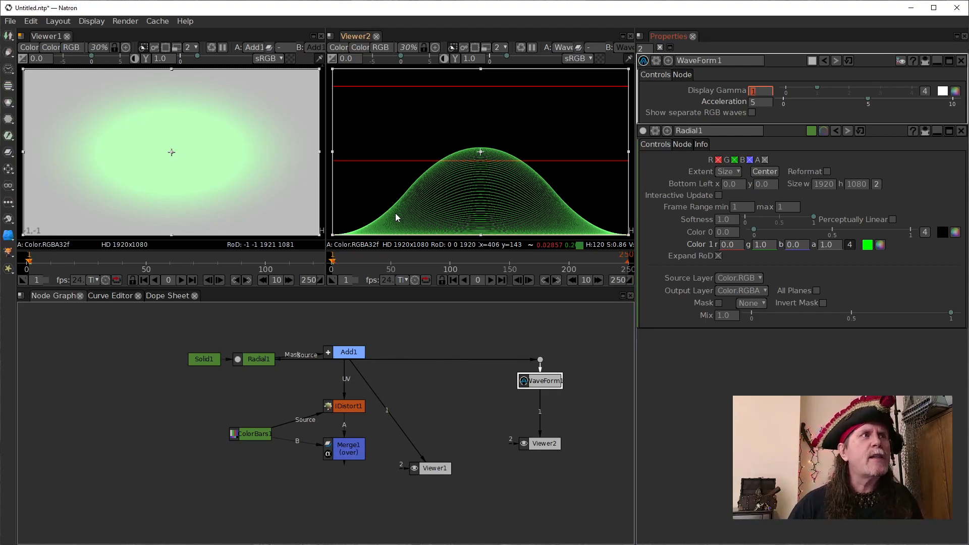
pyautogui.click(346, 353)
pyautogui.moveTo(345, 355); pyautogui.dragTo(346, 384)
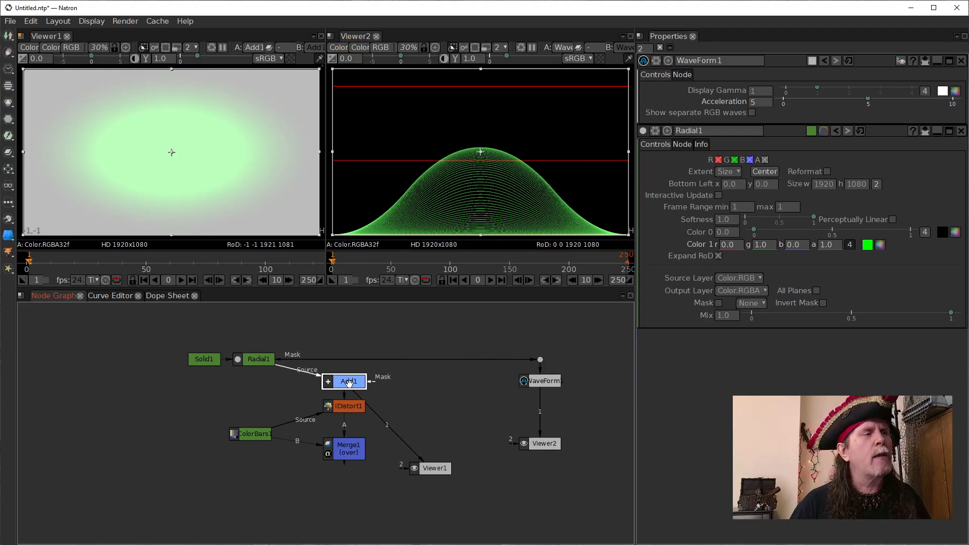
# - Show the Radial's output in Viewer2, and reconnect Viewer2 to the WaveForm node
pyautogui.click(258, 361)
pyautogui.press('1')
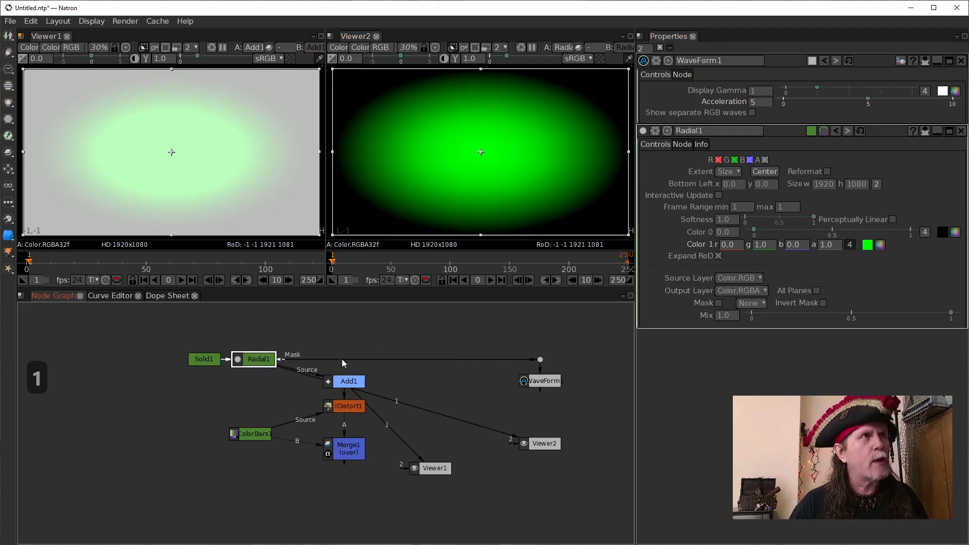
pyautogui.click(355, 452)
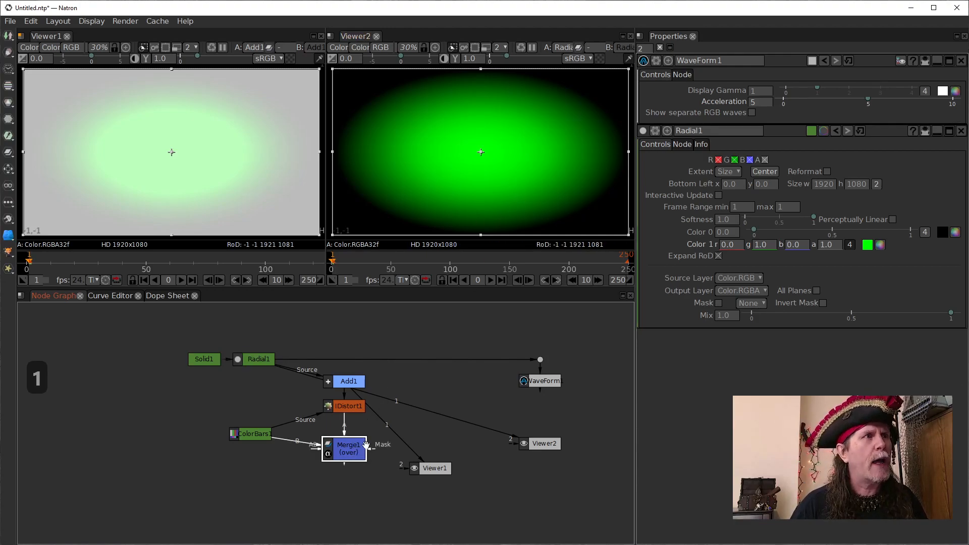
pyautogui.moveTo(495, 433); pyautogui.dragTo(343, 454)
pyautogui.moveTo(532, 445); pyautogui.dragTo(544, 380)
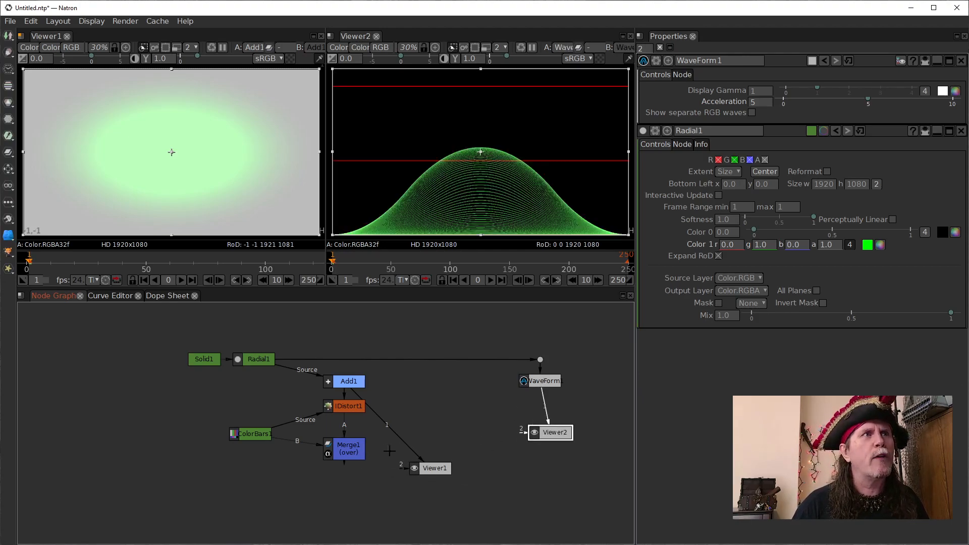
# - Connect Viewer1 to the Merge node and place it directly below Merge
pyautogui.moveTo(402, 453); pyautogui.dragTo(344, 463)
pyautogui.moveTo(431, 469); pyautogui.dragTo(350, 498)
pyautogui.click(347, 448)
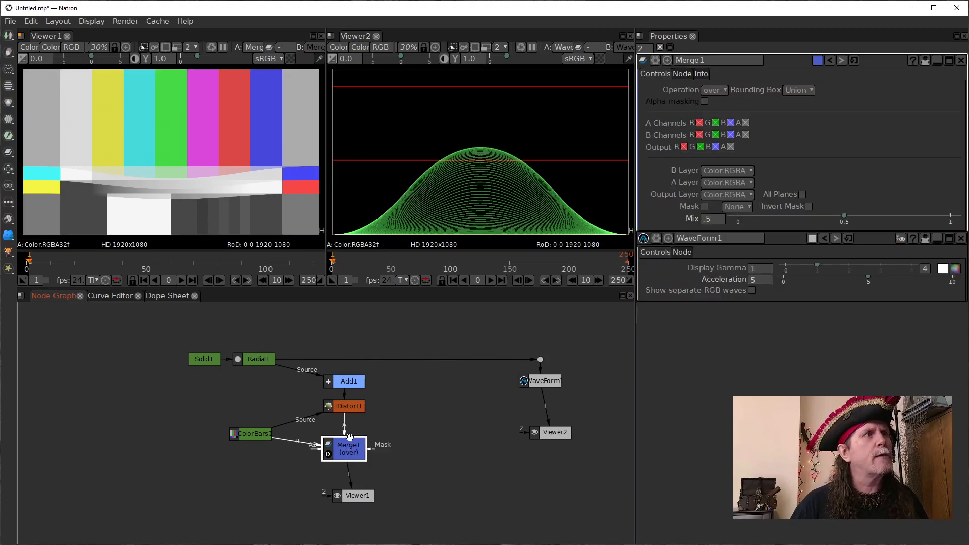
# - Trace the ColorBars, IDistort and Radial nodes, and open the Radial's settings
pyautogui.click(258, 438)
pyautogui.click(348, 408)
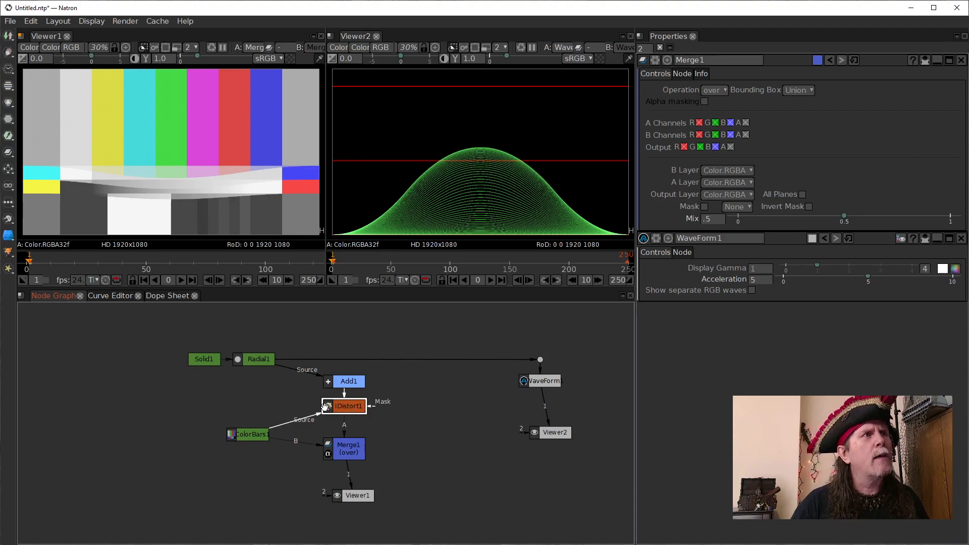
pyautogui.click(246, 362)
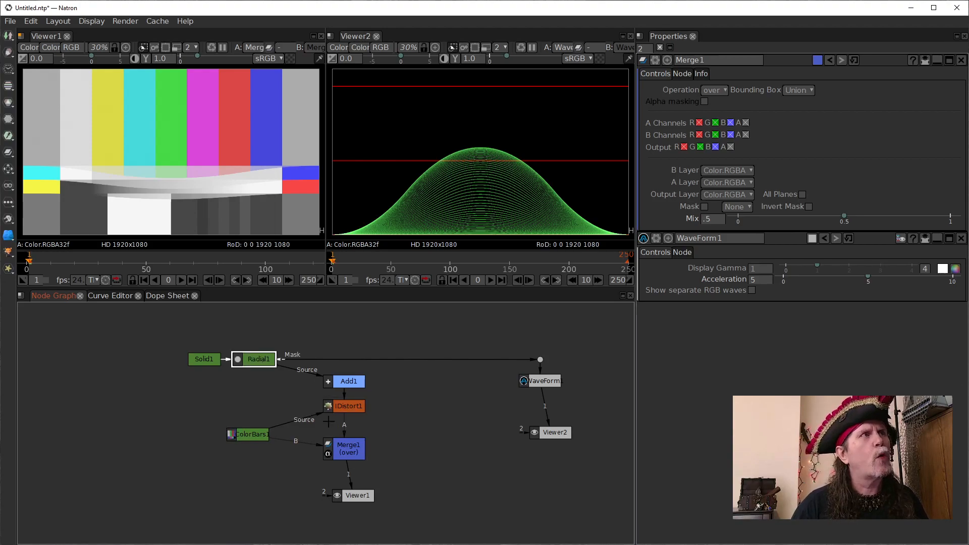
pyautogui.doubleClick(258, 360)
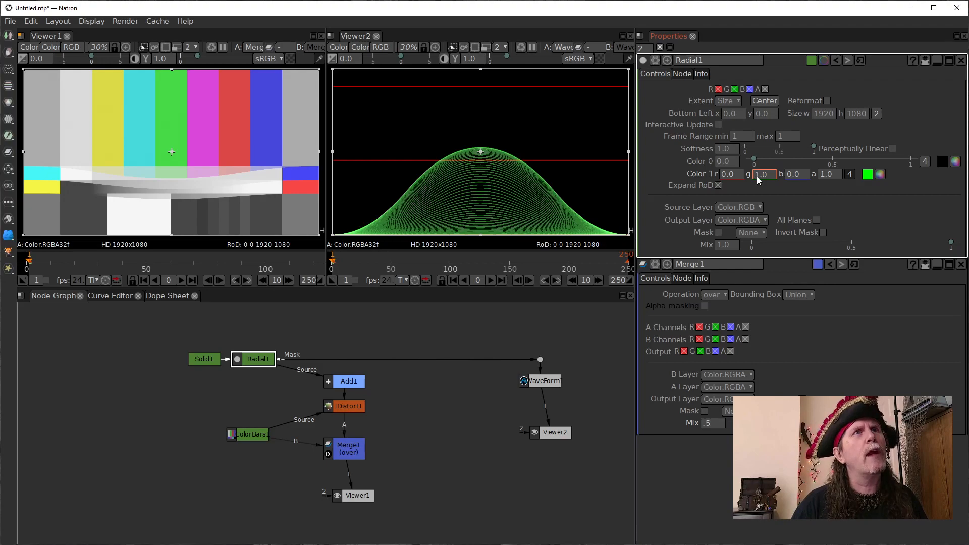
# - Set the Radial's Color 1 green to 0, and shift the Radial node closer to the Add node
pyautogui.scroll(-1, 756, 176)
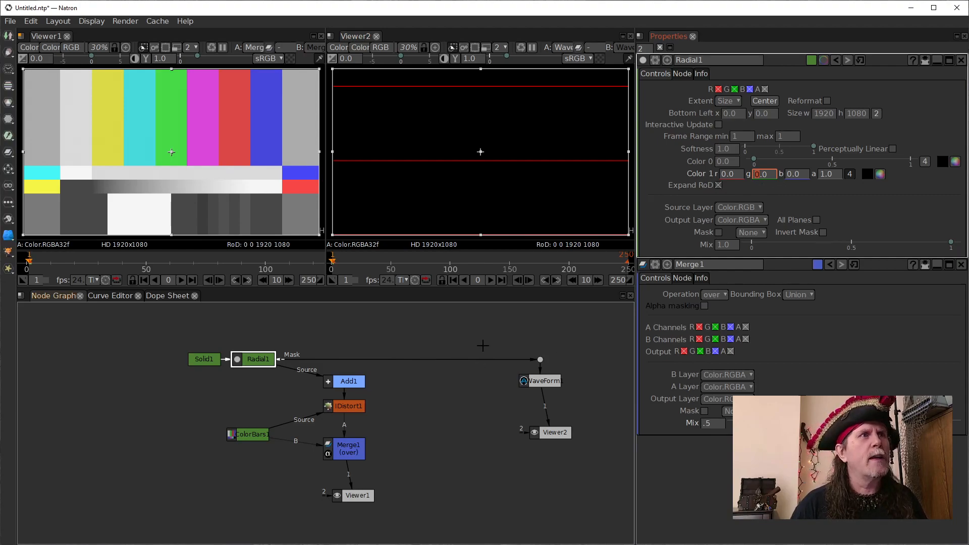
pyautogui.click(351, 383)
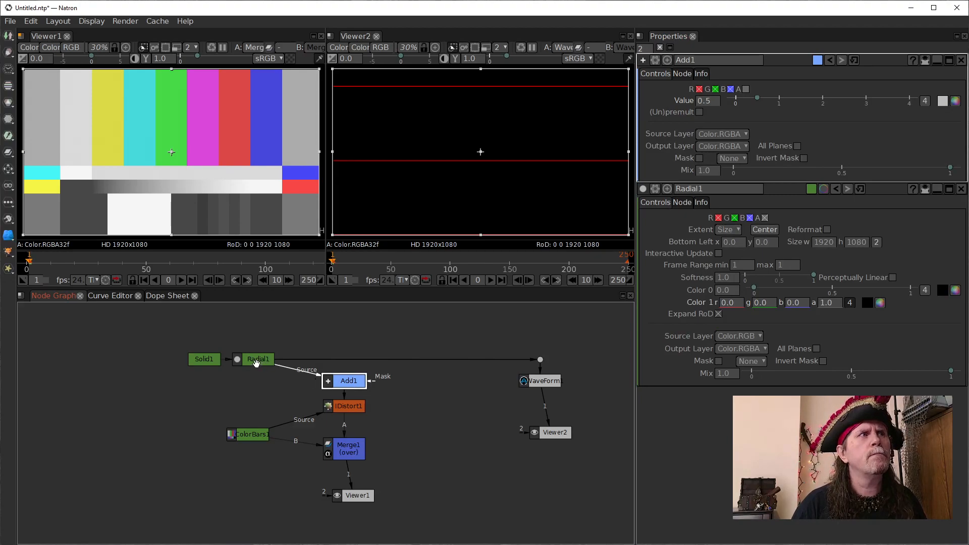
pyautogui.moveTo(255, 363); pyautogui.dragTo(272, 356)
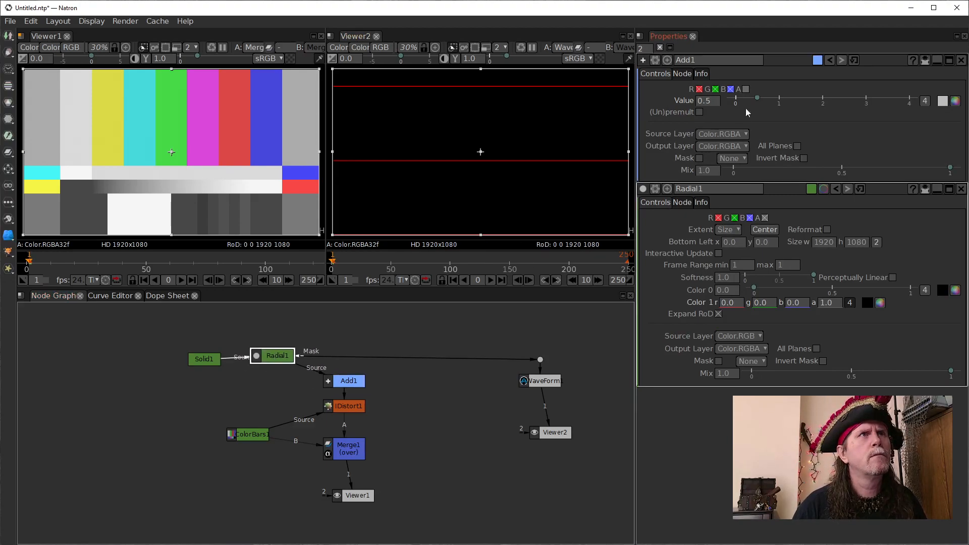
pyautogui.moveTo(275, 357); pyautogui.dragTo(292, 356)
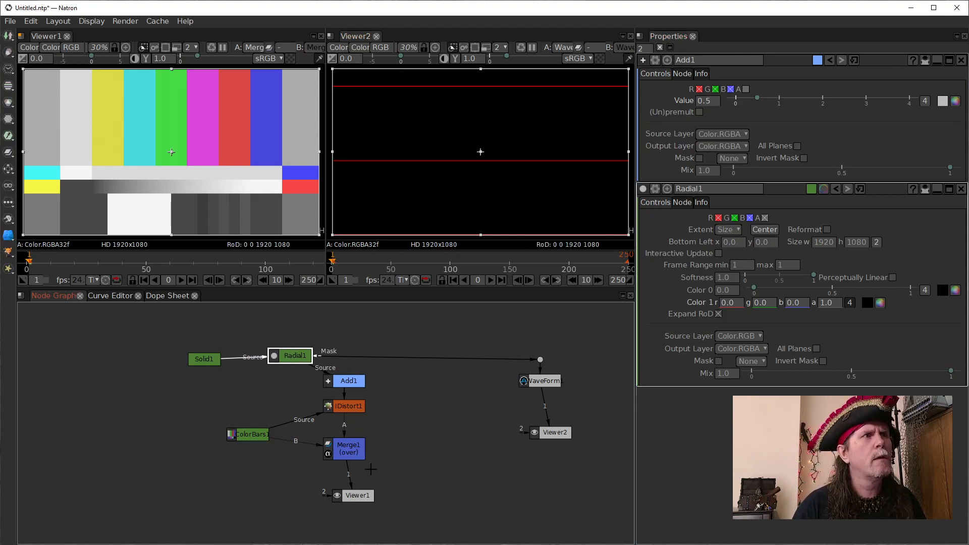
# - Show IDistort's output in Viewer1, and switch Viewer1 to the Add node's output
pyautogui.press('1')
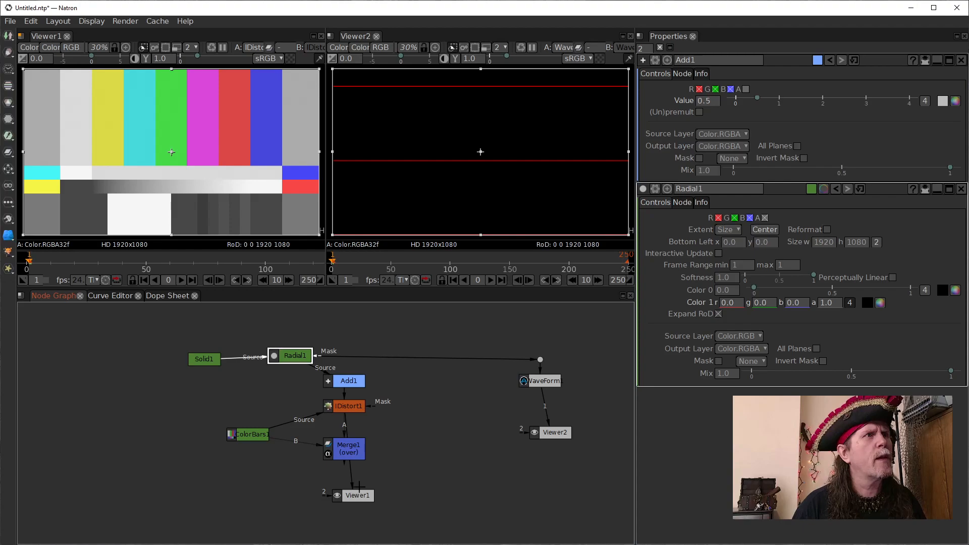
pyautogui.click(348, 383)
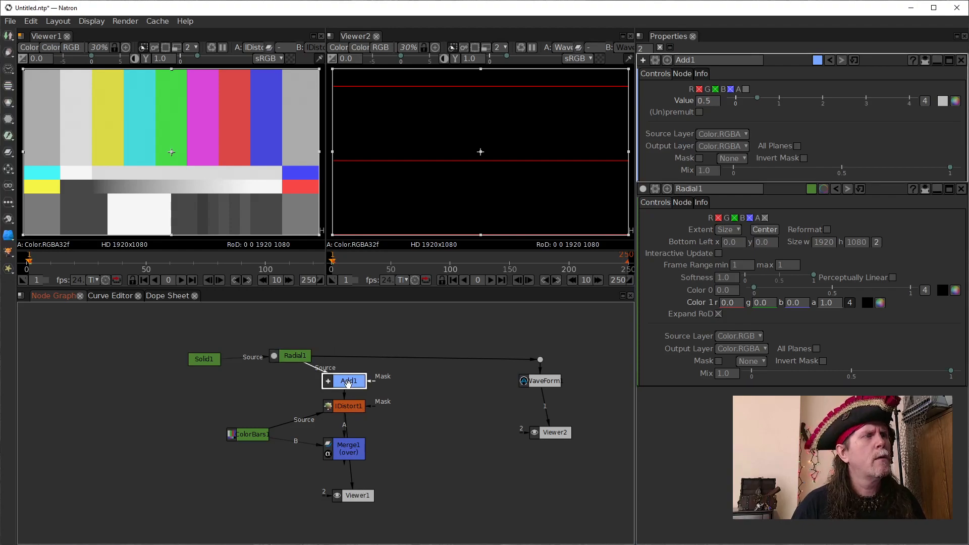
pyautogui.press('1')
# - Vary the Radial's Color 1 green between 1, 0 and -1, ending at -1
pyautogui.click(293, 354)
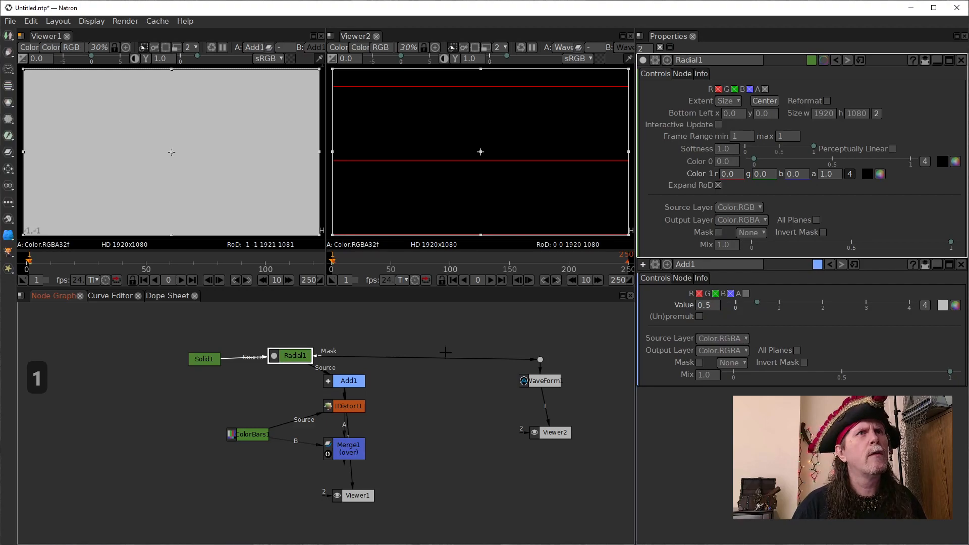
pyautogui.click(347, 382)
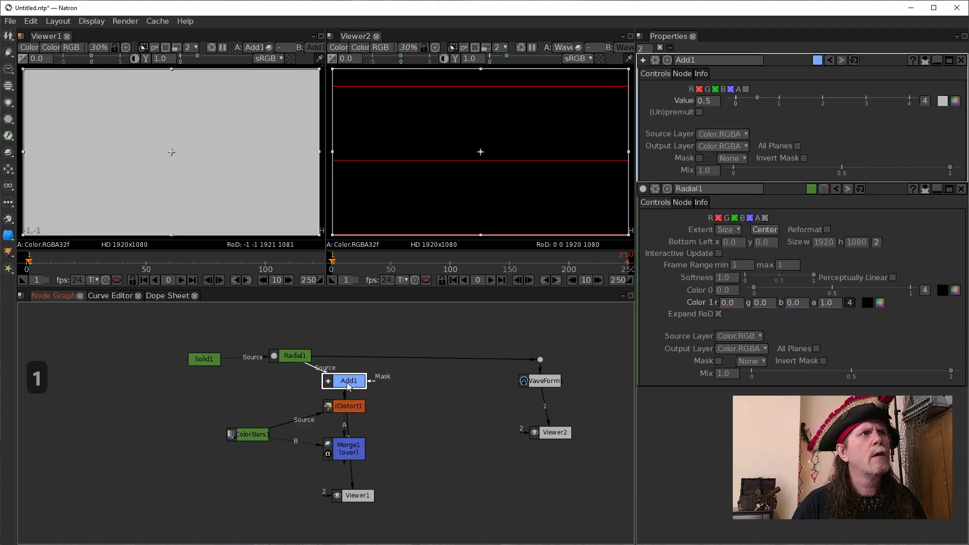
pyautogui.click(300, 356)
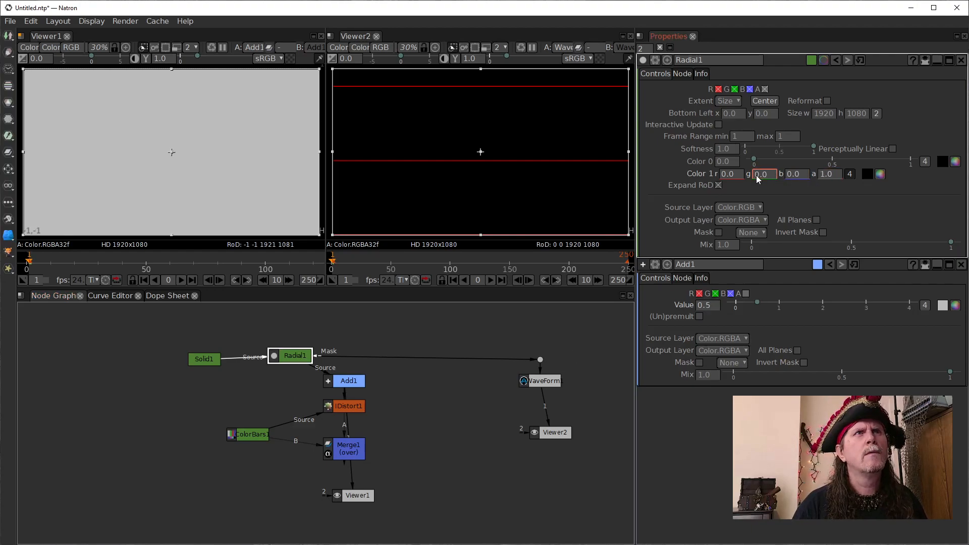
pyautogui.scroll(1, 755, 175)
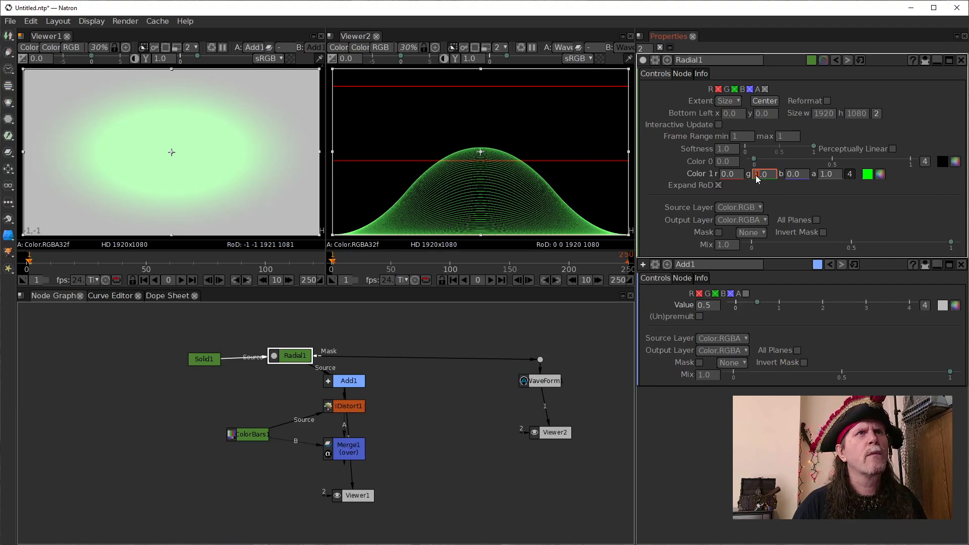
pyautogui.scroll(-1, 756, 174)
pyautogui.scroll(1, 755, 175)
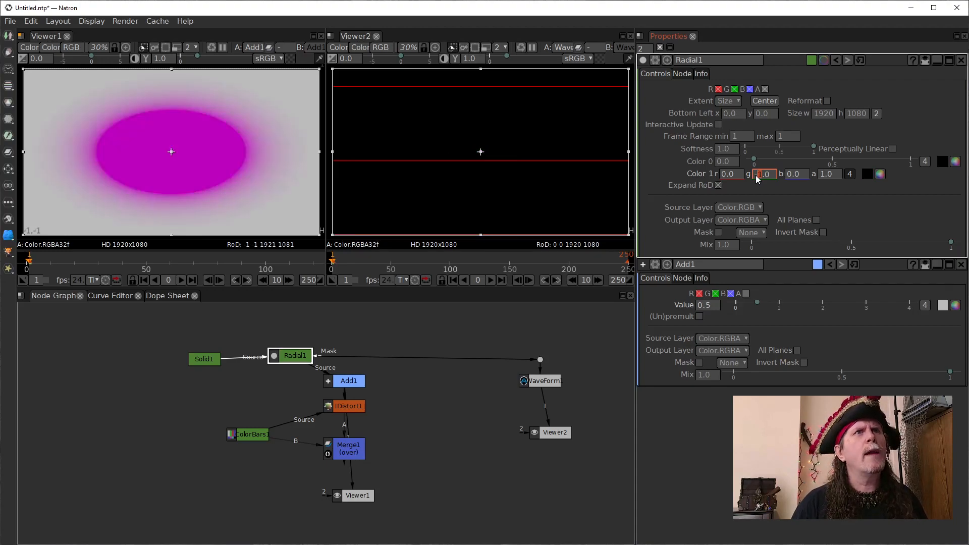
pyautogui.scroll(-1, 755, 175)
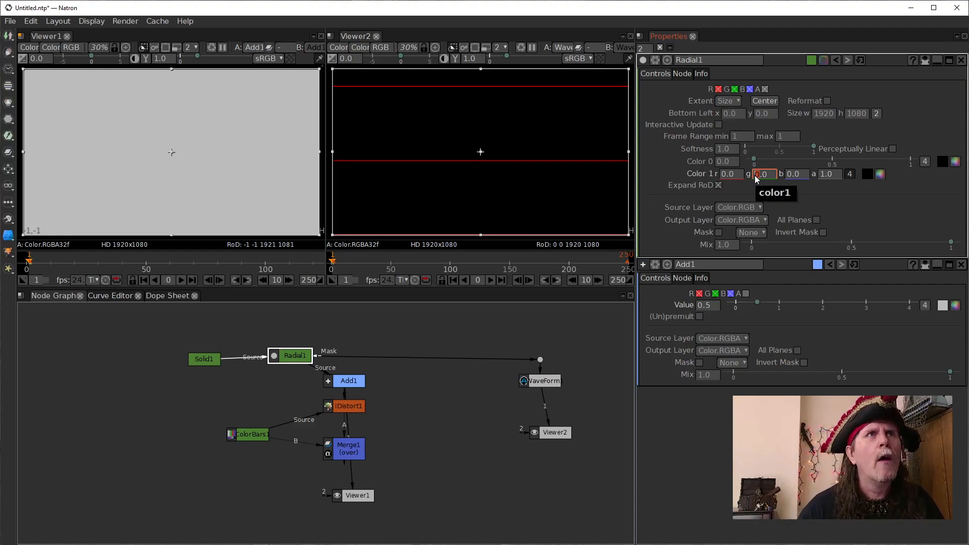
pyautogui.scroll(1, 758, 174)
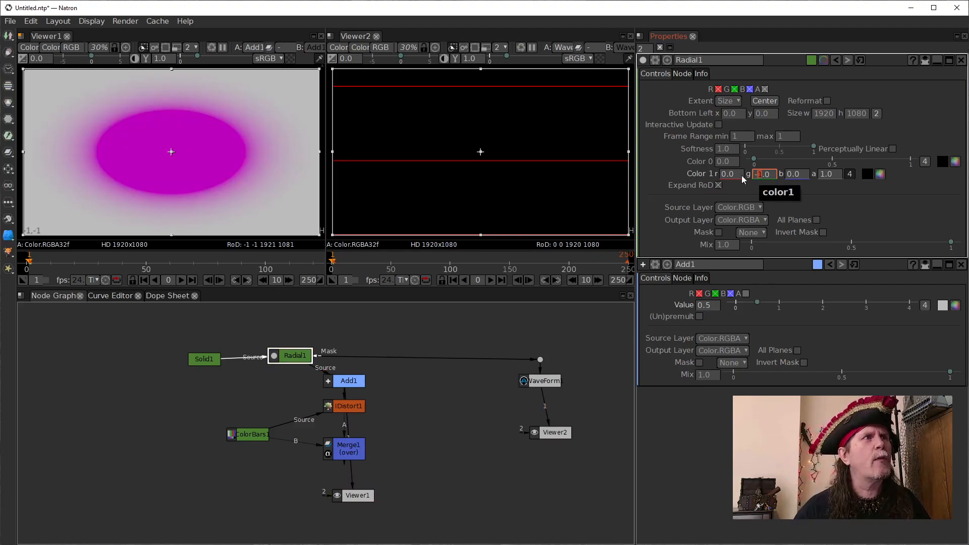
# - Connect Viewer1 to IDistort, and reconnect the WaveForm branch's input from the Radial to the Add node
pyautogui.click(357, 407)
pyautogui.press('1')
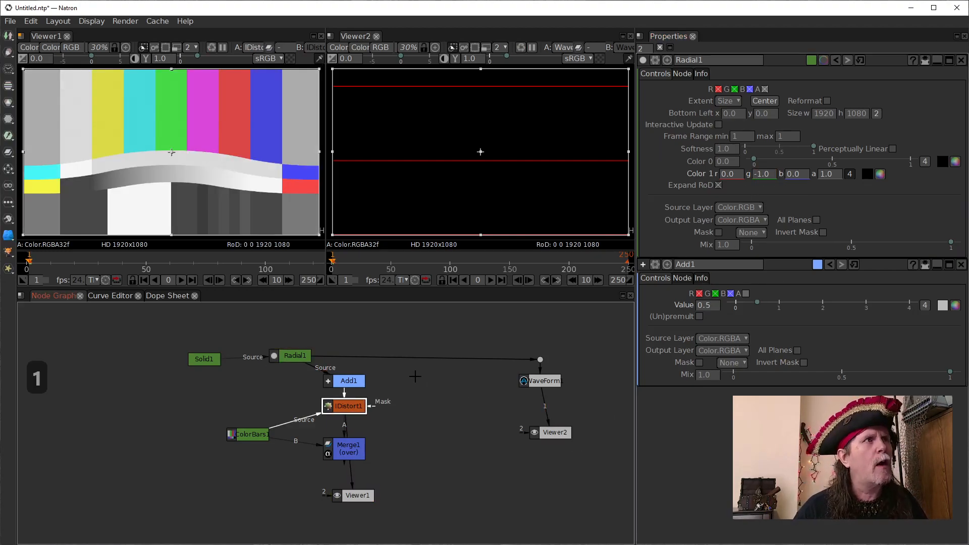
pyautogui.moveTo(404, 362); pyautogui.dragTo(369, 382)
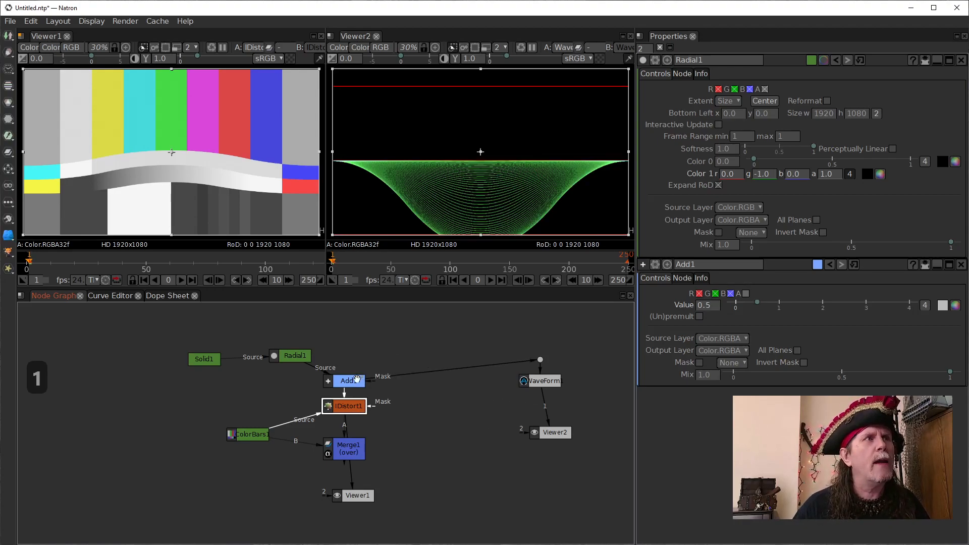
pyautogui.click(348, 380)
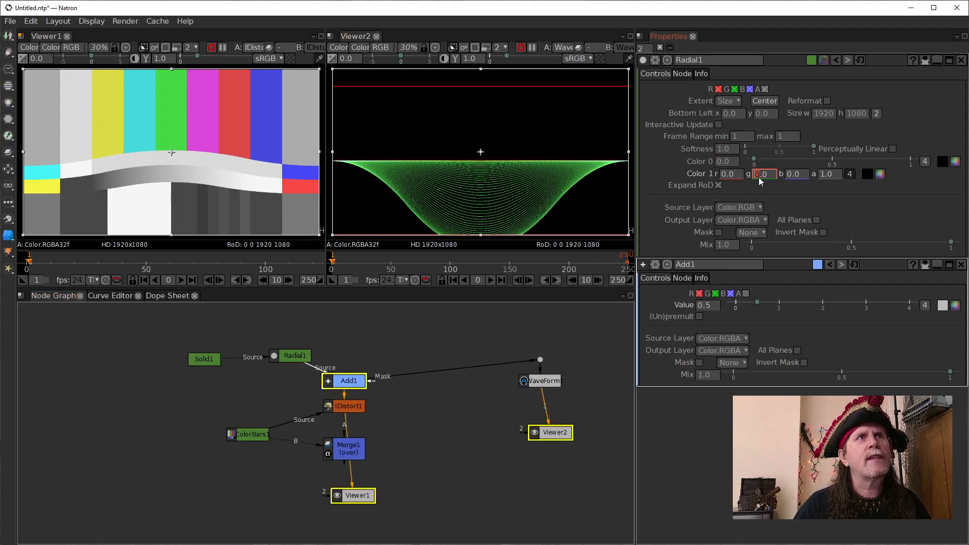
# - Set the Radial's Color 1 green to 1, back to 0, and to -1 to compare both viewers
pyautogui.scroll(2, 758, 177)
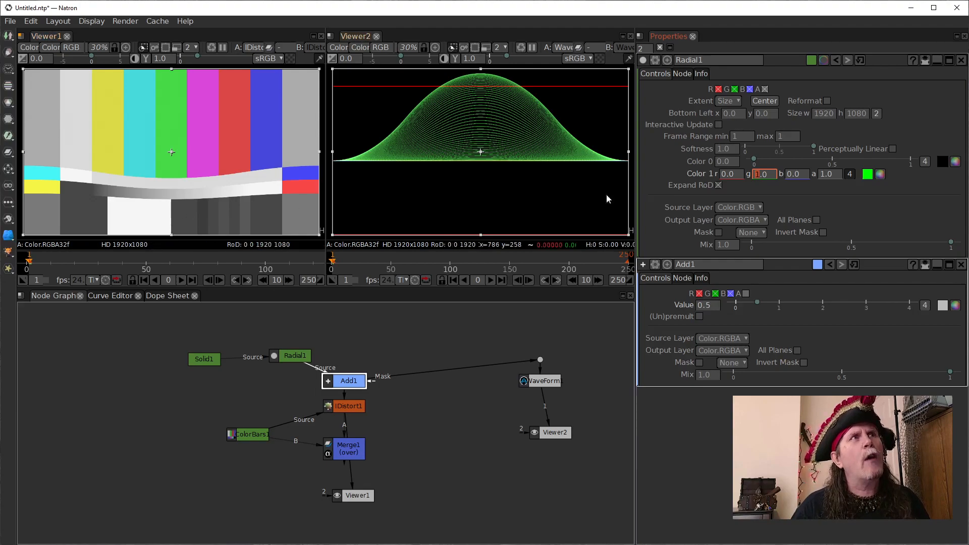
pyautogui.scroll(-1, 757, 175)
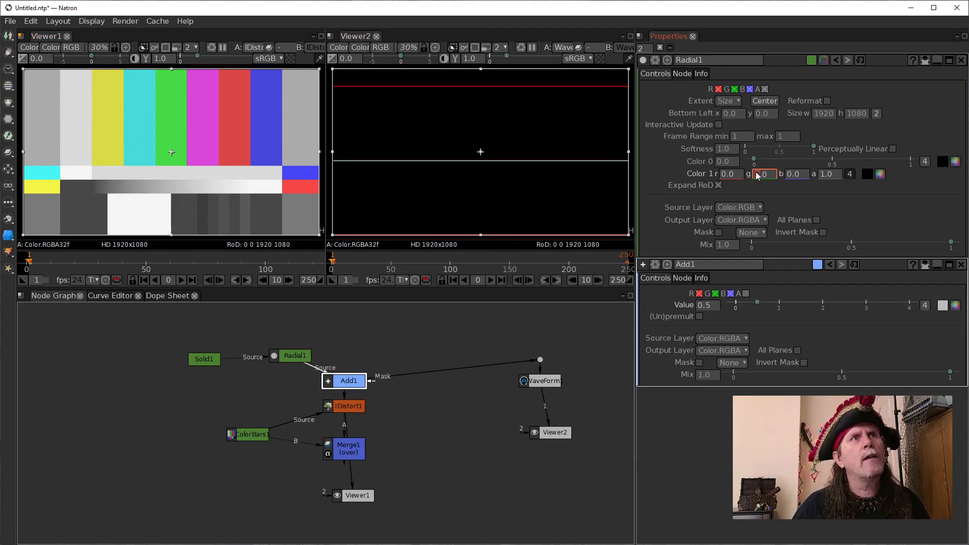
pyautogui.scroll(1, 757, 174)
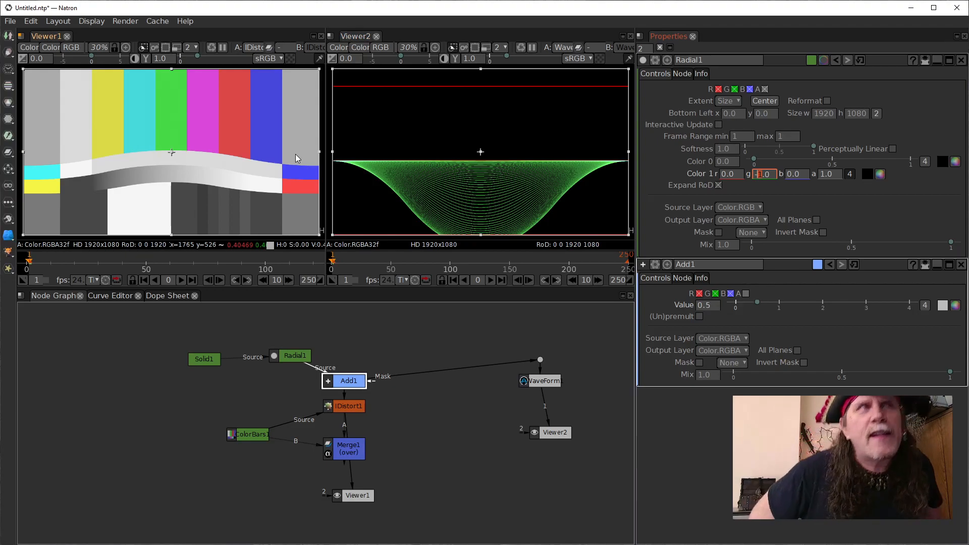
# - Move the WaveForm and Viewer2 nodes further down below their connection dot
pyautogui.moveTo(550, 385); pyautogui.dragTo(559, 466)
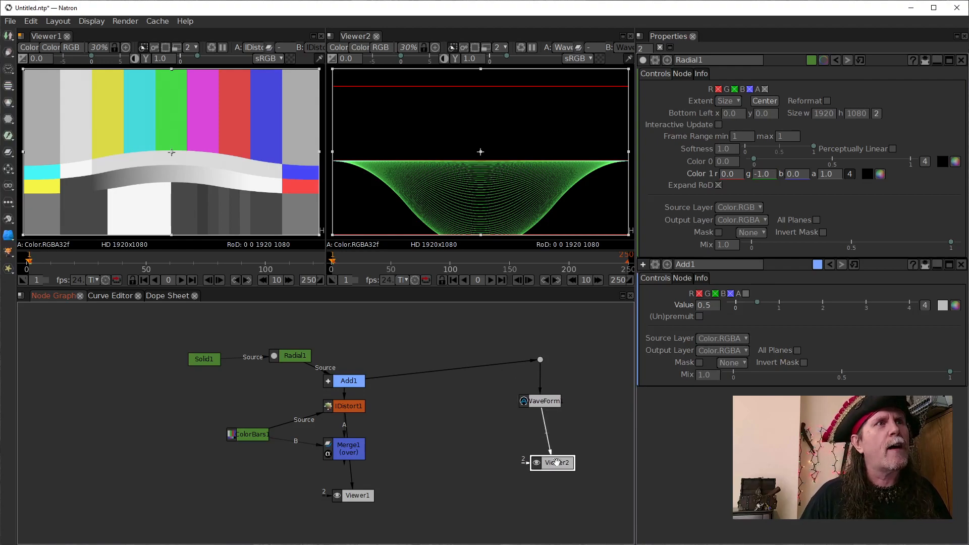
pyautogui.moveTo(547, 400); pyautogui.dragTo(538, 420)
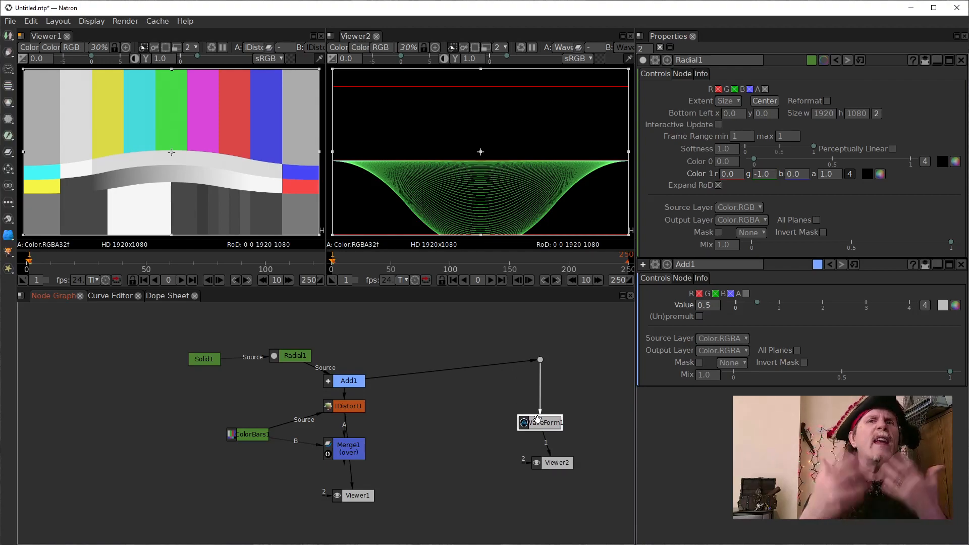
# - Try the Radial's Color 1 with green at 1, and with green at 0 and red at -1
pyautogui.click(660, 186)
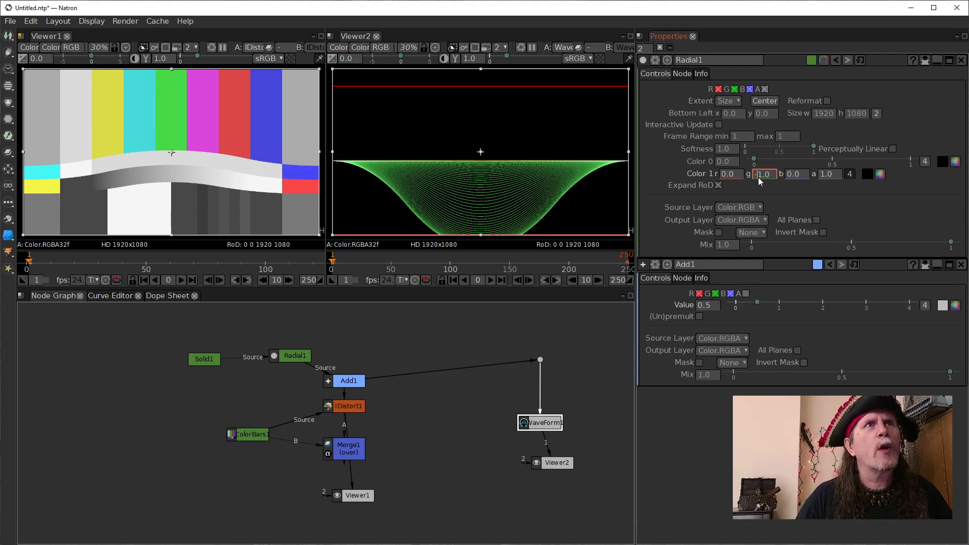
pyautogui.press('Delete')
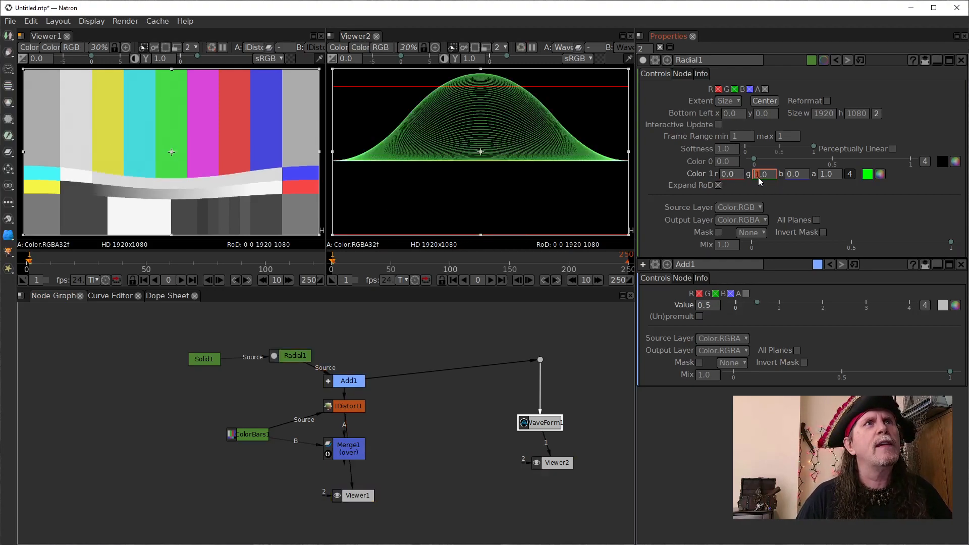
pyautogui.scroll(2, 757, 177)
pyautogui.scroll(-3, 755, 177)
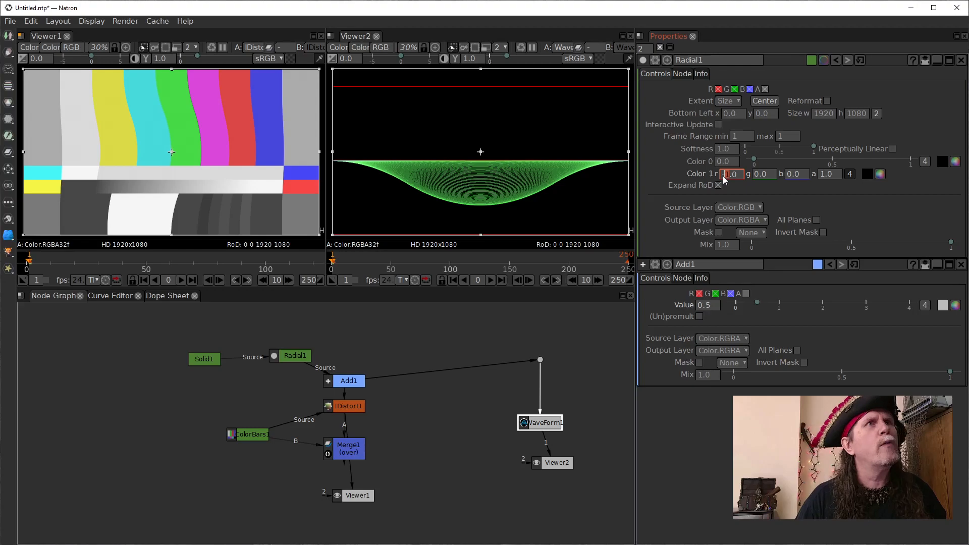
# - Change the Radial's Color 1 red to -2, to 1 and back to 0
pyautogui.scroll(-1, 723, 176)
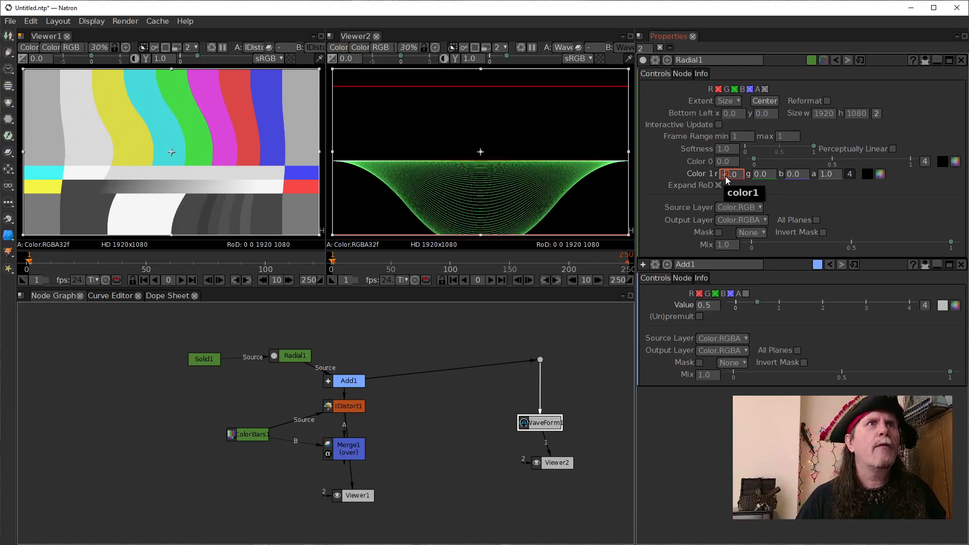
pyautogui.scroll(3, 725, 176)
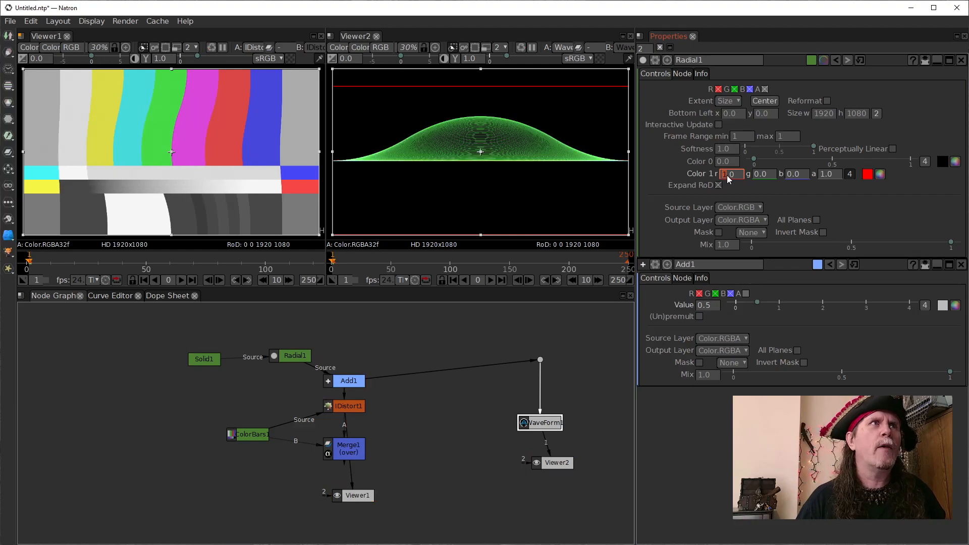
pyautogui.scroll(1, 727, 174)
pyautogui.scroll(-1, 727, 175)
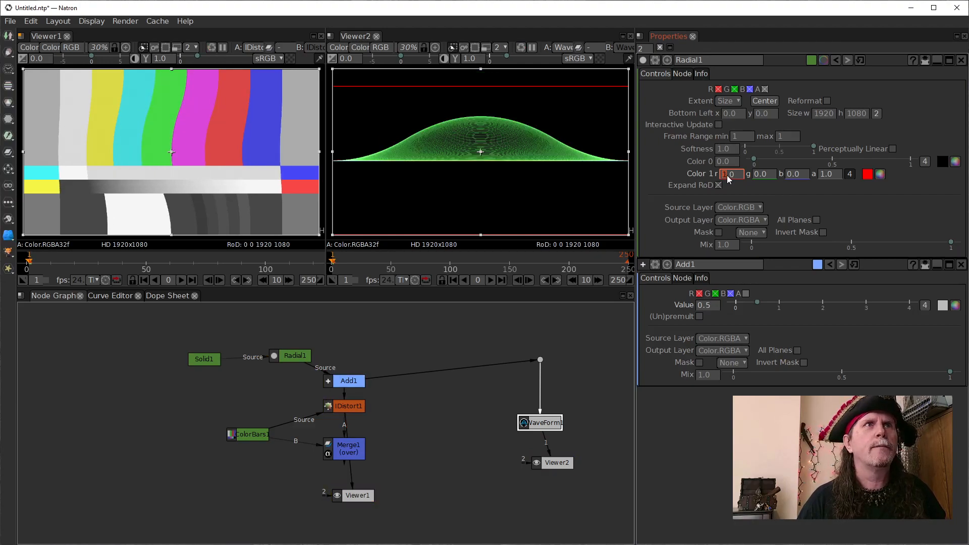
pyautogui.scroll(-1, 726, 175)
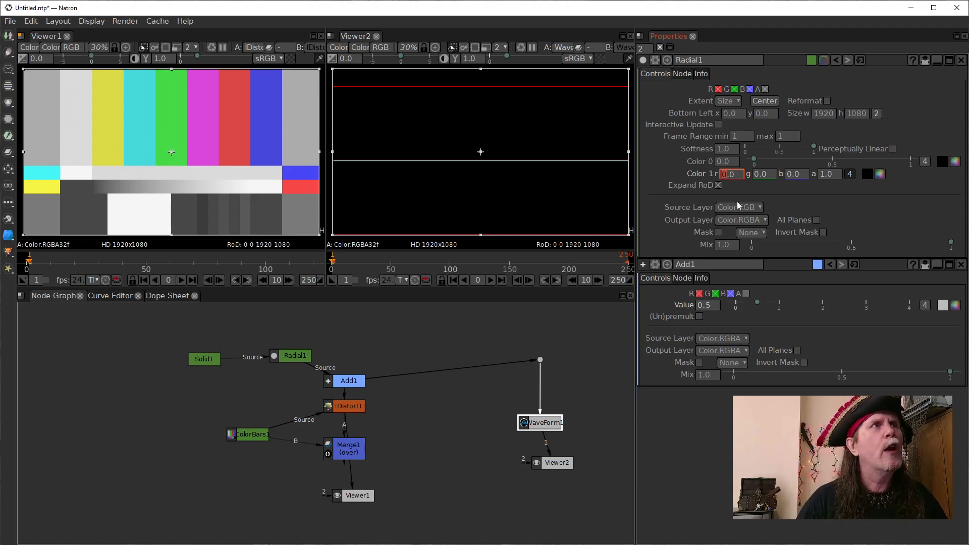
# - Set both red and green of the Radial's Color 1 to 1
pyautogui.scroll(1, 725, 175)
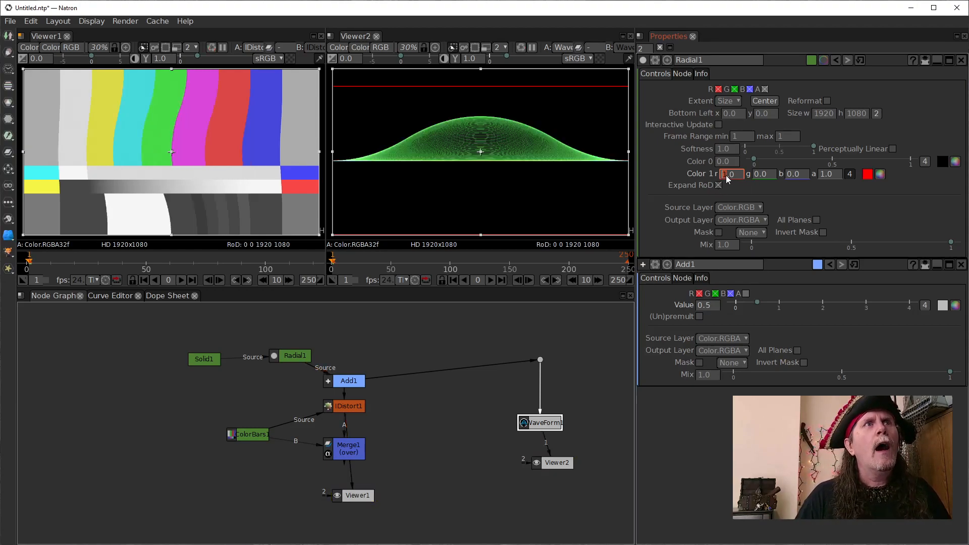
pyautogui.click(755, 174)
pyautogui.scroll(1, 755, 174)
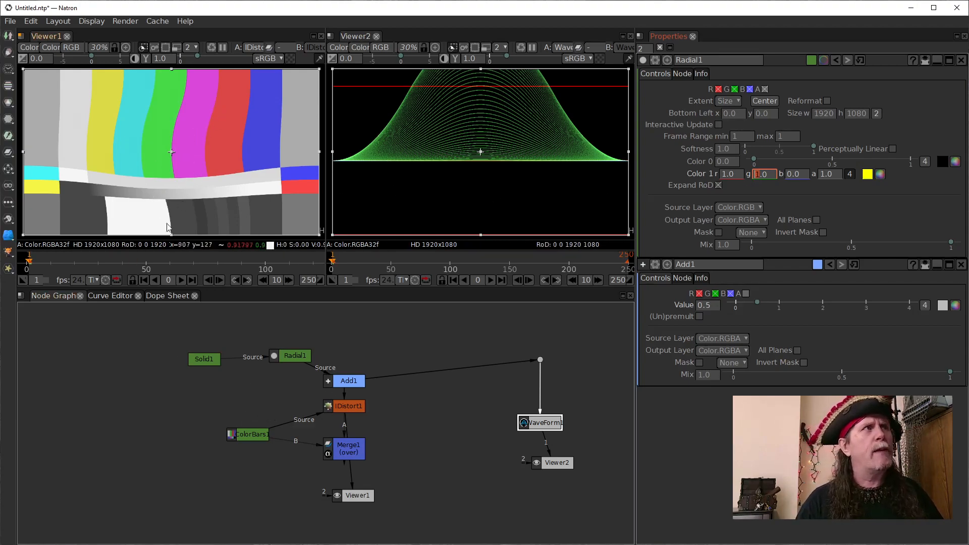
# - Shift the ColorBars node down beside Merge, and add a CheckerBoard node near it
pyautogui.moveTo(253, 434); pyautogui.dragTo(242, 449)
pyautogui.click(212, 381)
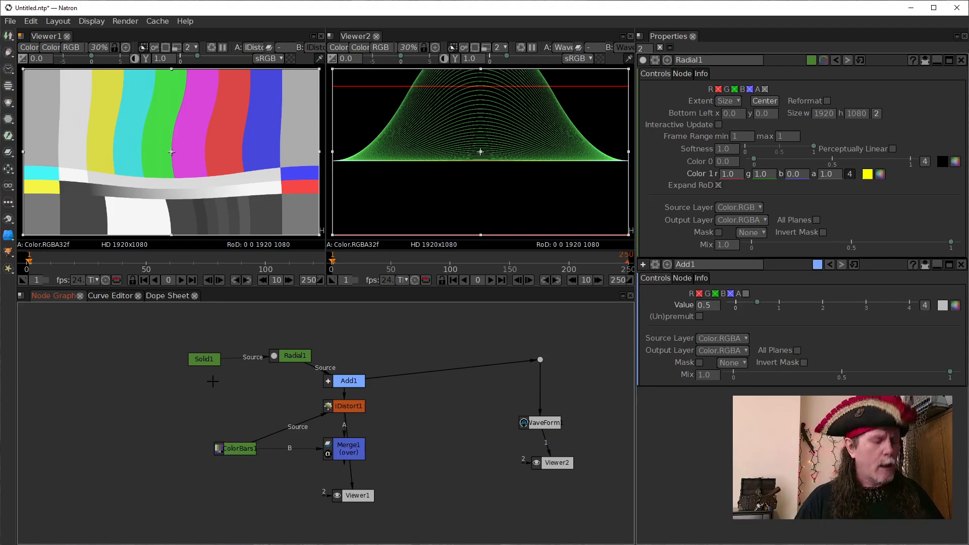
pyautogui.press('Tab')
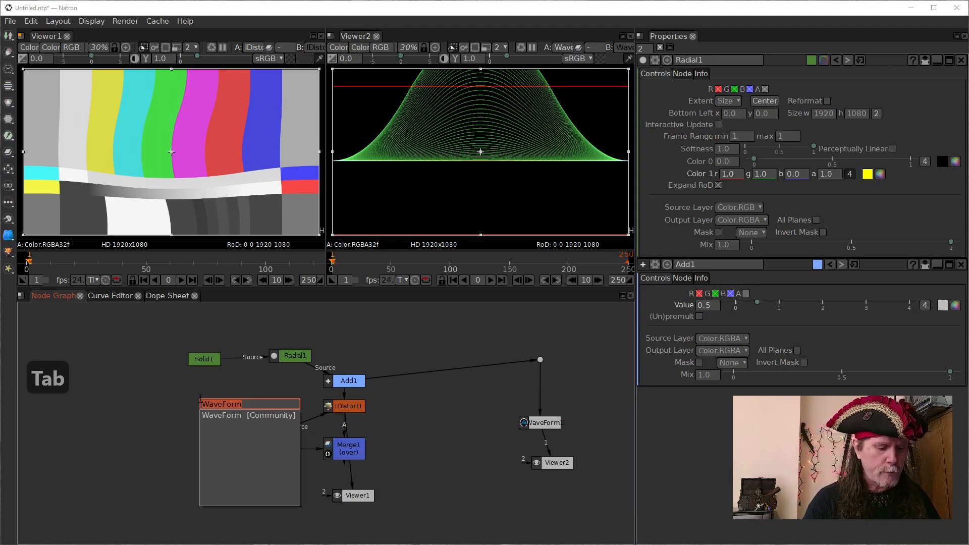
pyautogui.write('che')
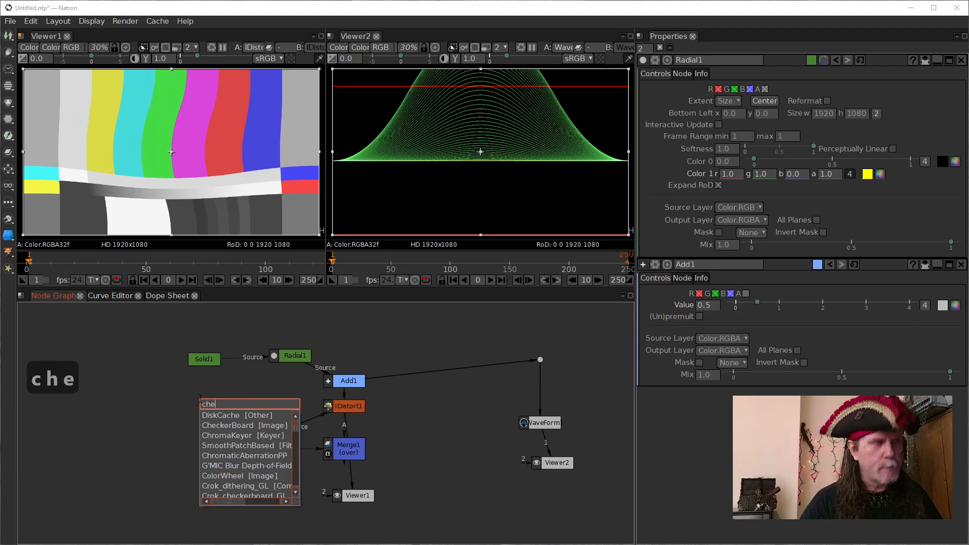
pyautogui.click(227, 425)
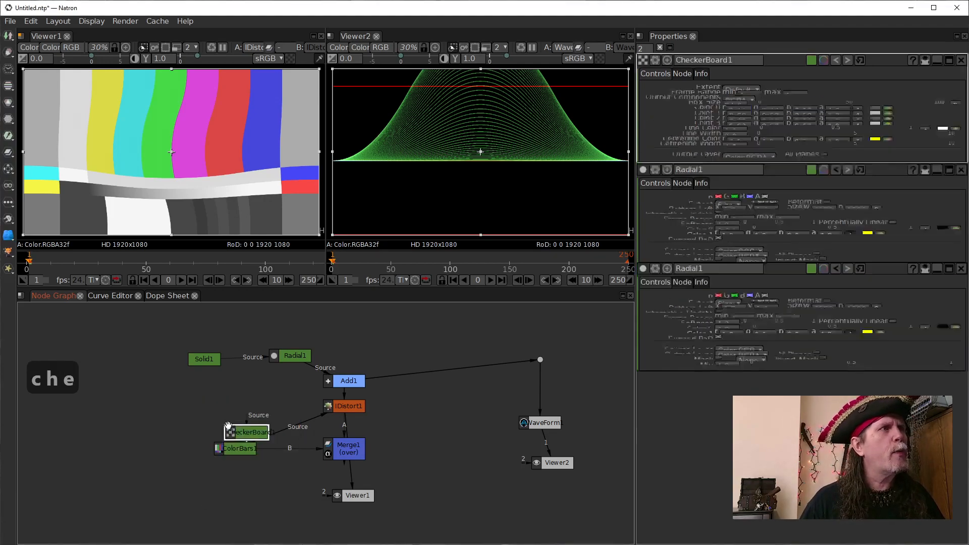
# - Move ColorBars aside and feed the CheckerBoard through a new Dot into IDistort's Source and Merge's B input
pyautogui.moveTo(252, 433); pyautogui.dragTo(228, 411)
pyautogui.moveTo(245, 446); pyautogui.dragTo(133, 437)
pyautogui.press('.')
pyautogui.moveTo(183, 464); pyautogui.dragTo(203, 410)
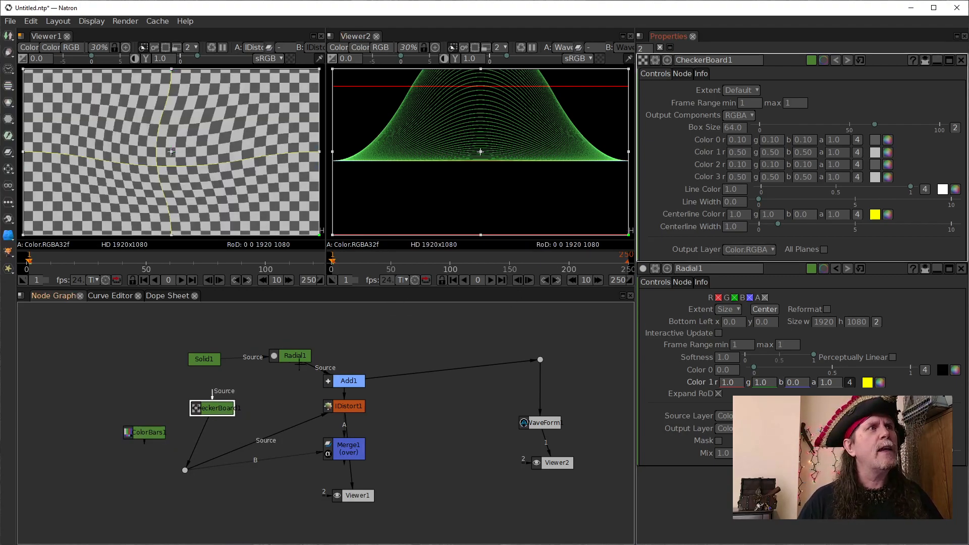
# - Open the Radial's properties and set both green and red of its Color 1 to 0
pyautogui.click(285, 359)
pyautogui.doubleClick(283, 359)
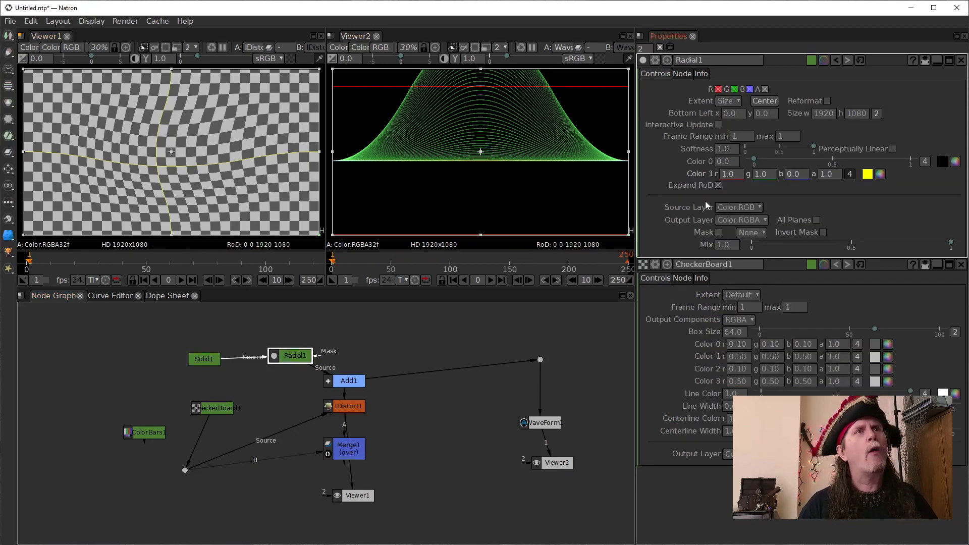
pyautogui.click(757, 175)
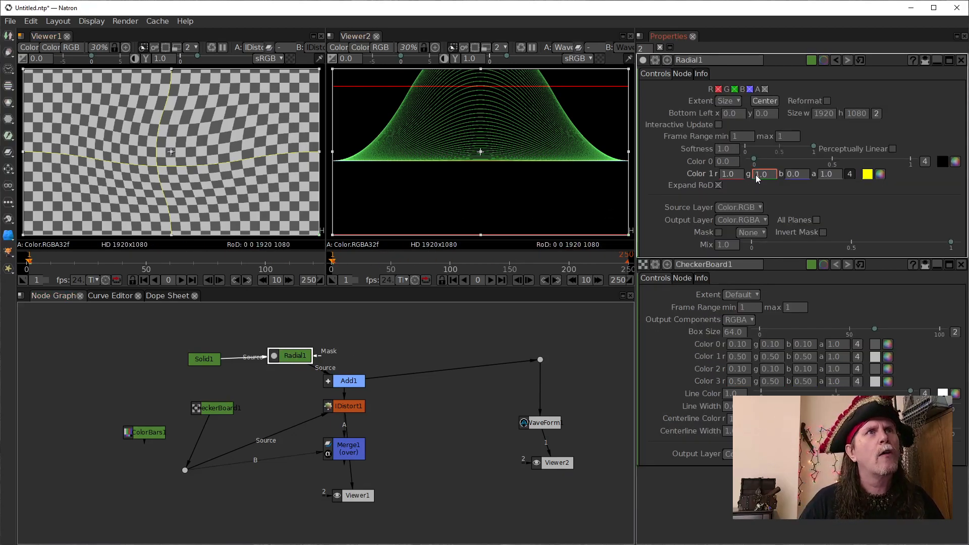
pyautogui.scroll(-1, 757, 176)
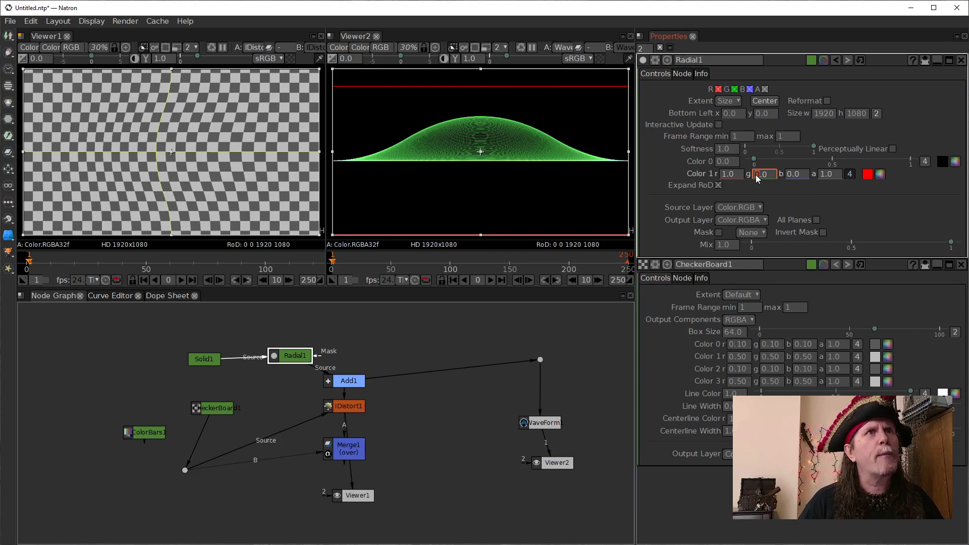
pyautogui.click(728, 175)
pyautogui.scroll(-1, 728, 174)
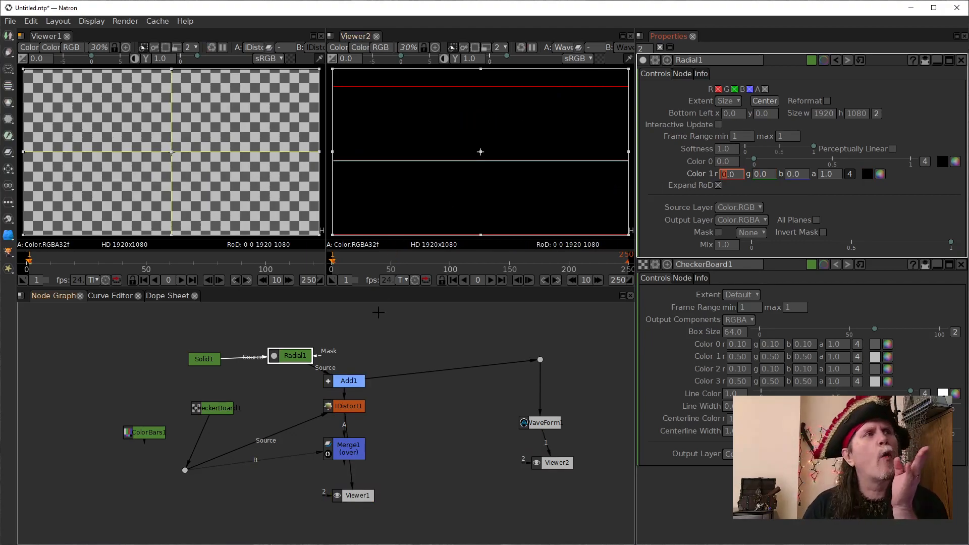
# - View the IDistort output in Viewer1 and set the Radial's Color 1 red to 1
pyautogui.press('1')
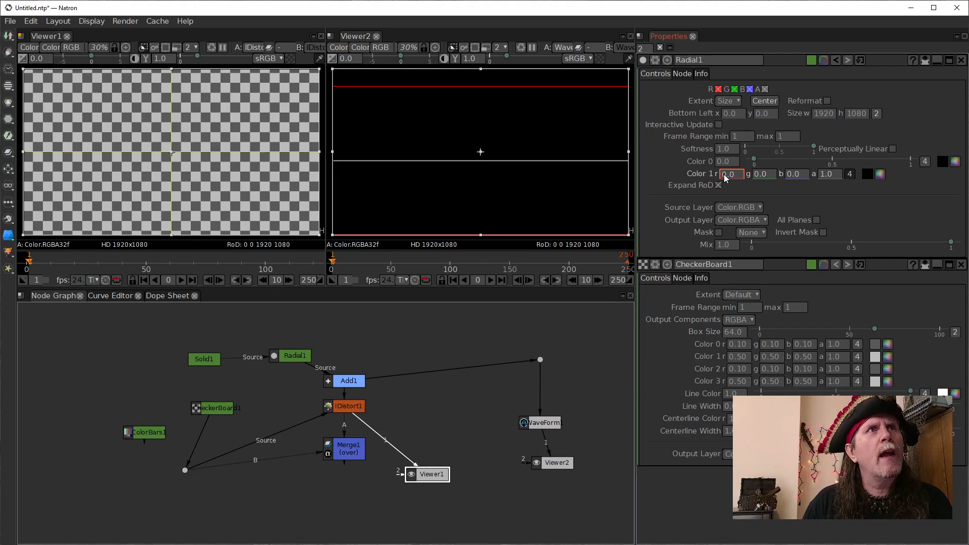
pyautogui.scroll(1, 725, 175)
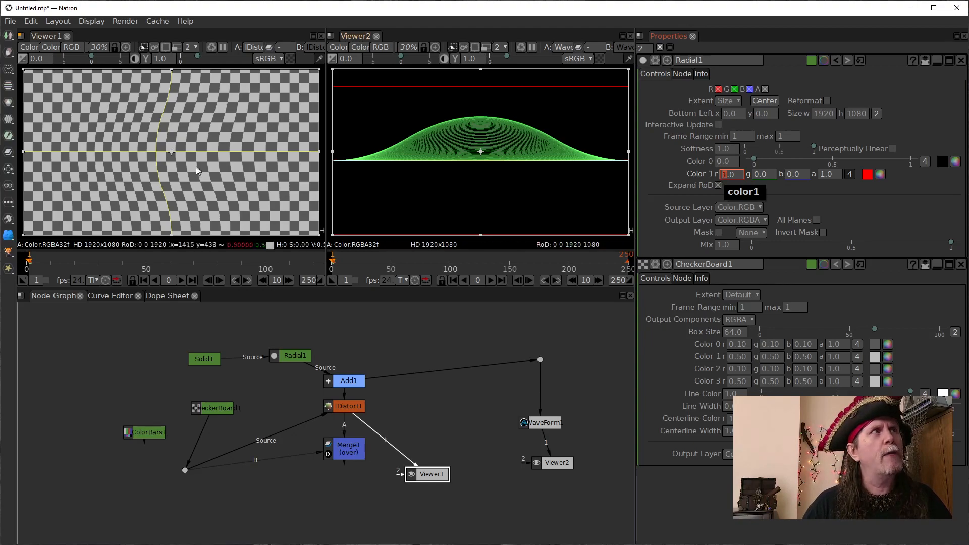
# - Switch Viewer1 back to the Merge node and set the Radial's Color 1 green to 1
pyautogui.press('1')
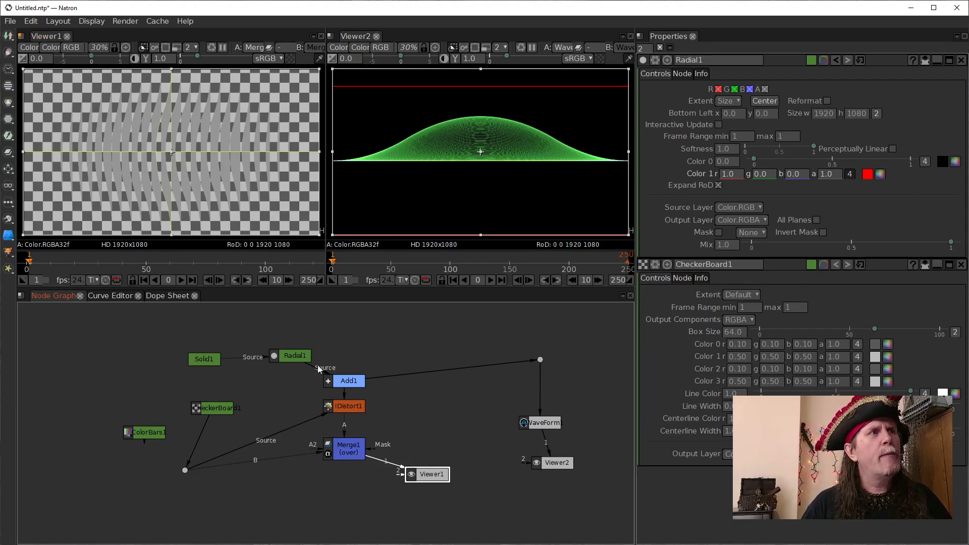
pyautogui.click(725, 162)
pyautogui.click(755, 175)
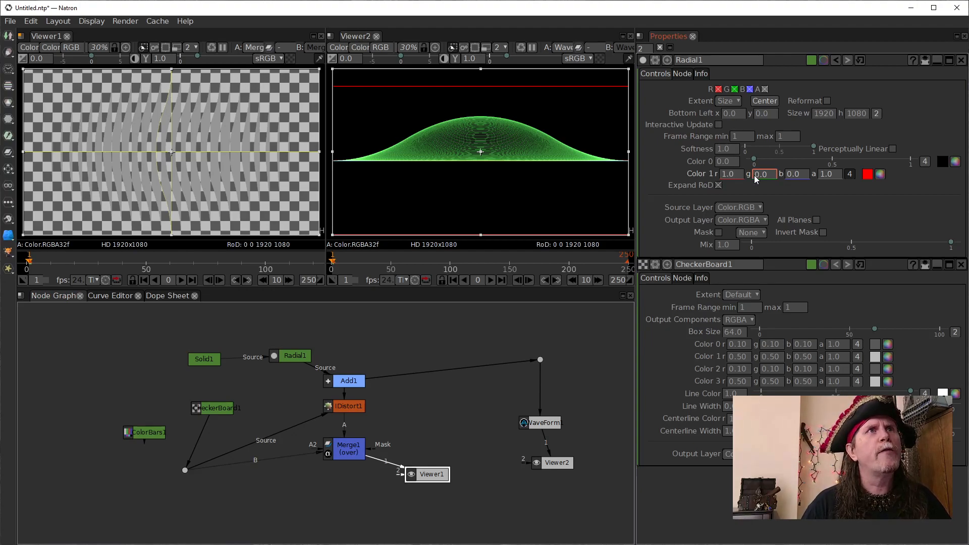
pyautogui.write('1')
pyautogui.press('Return')
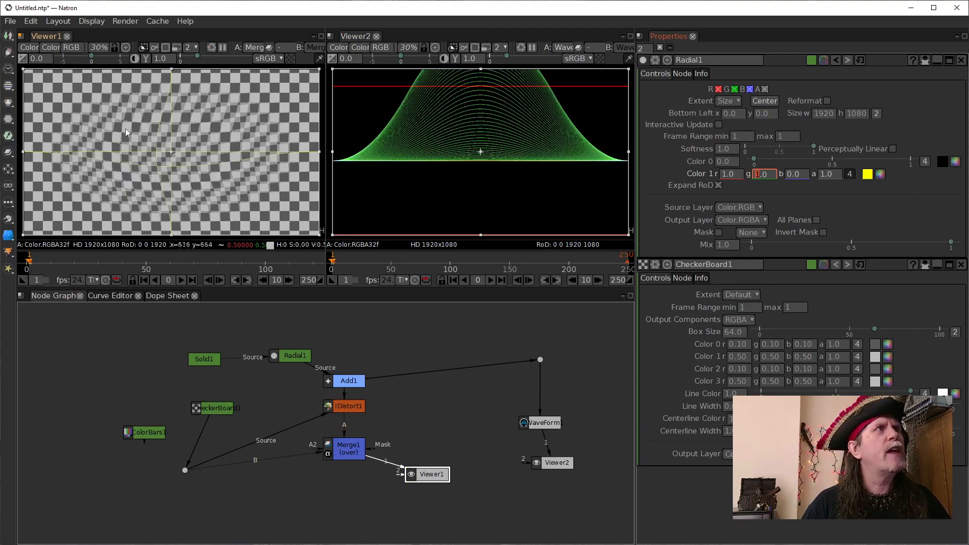
# - Thicken the CheckerBoard's centerlines by setting its Centerline Width to 16
pyautogui.scroll(5, 147, 154)
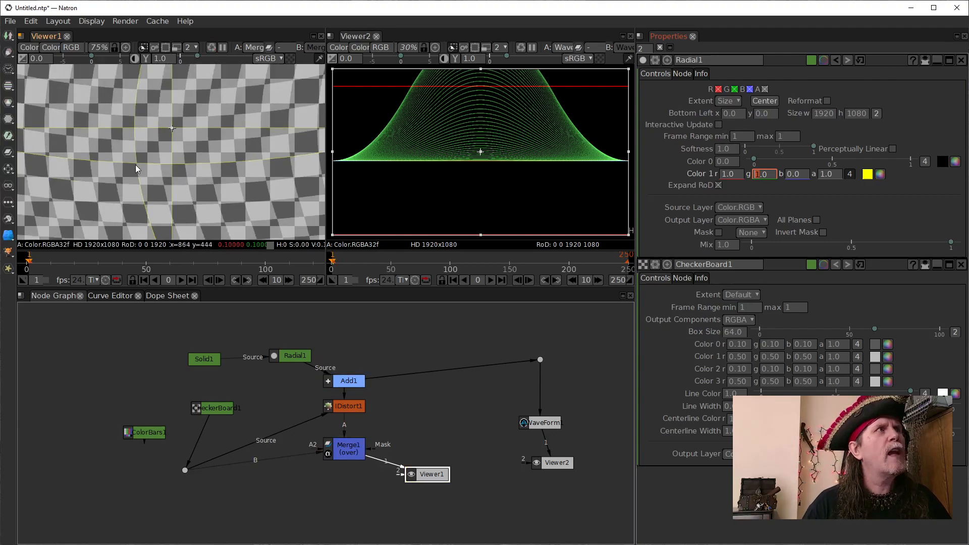
pyautogui.click(728, 432)
pyautogui.doubleClick(726, 433)
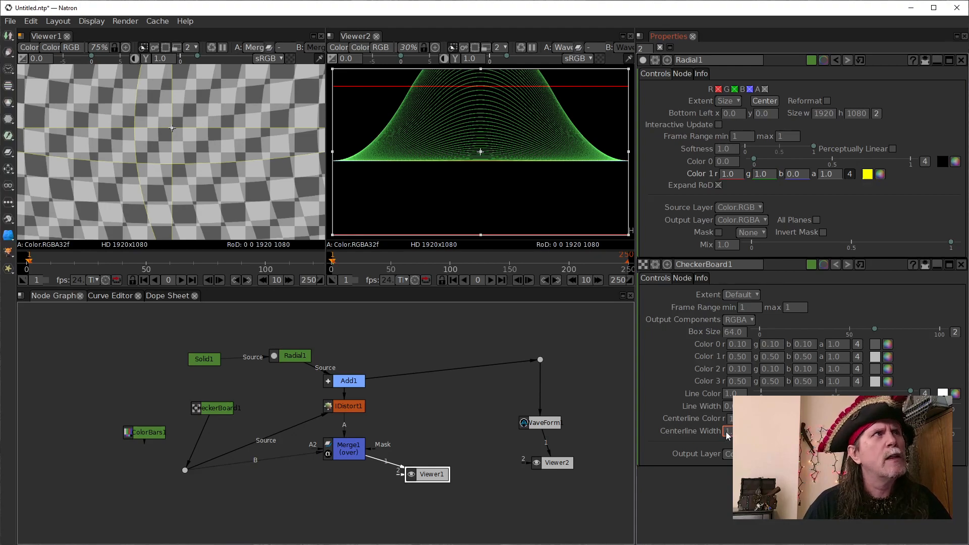
pyautogui.write('3')
pyautogui.press('Return')
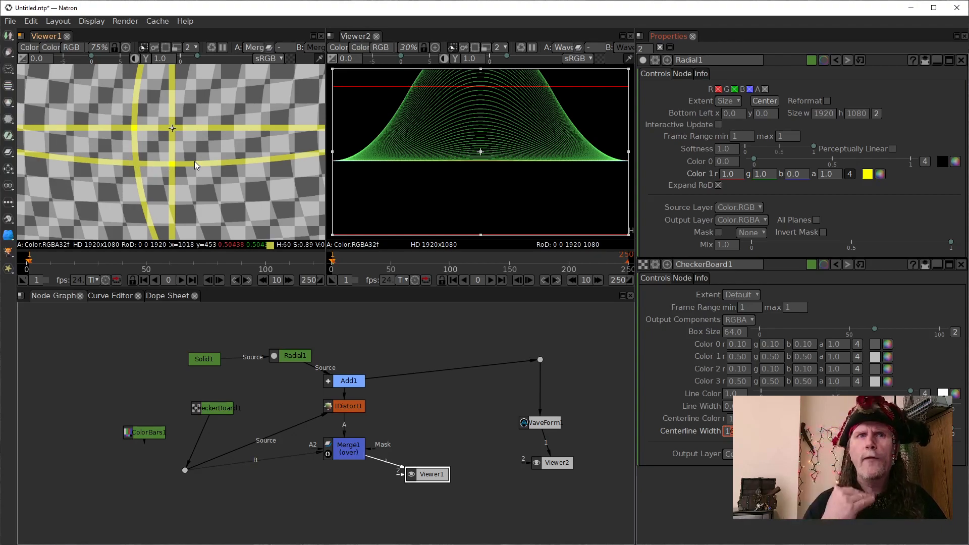
# - Lower the Radial's Color 1 green gradually below 1 and raise it back to 1 to demonstrate the vertical displacement
pyautogui.click(766, 176)
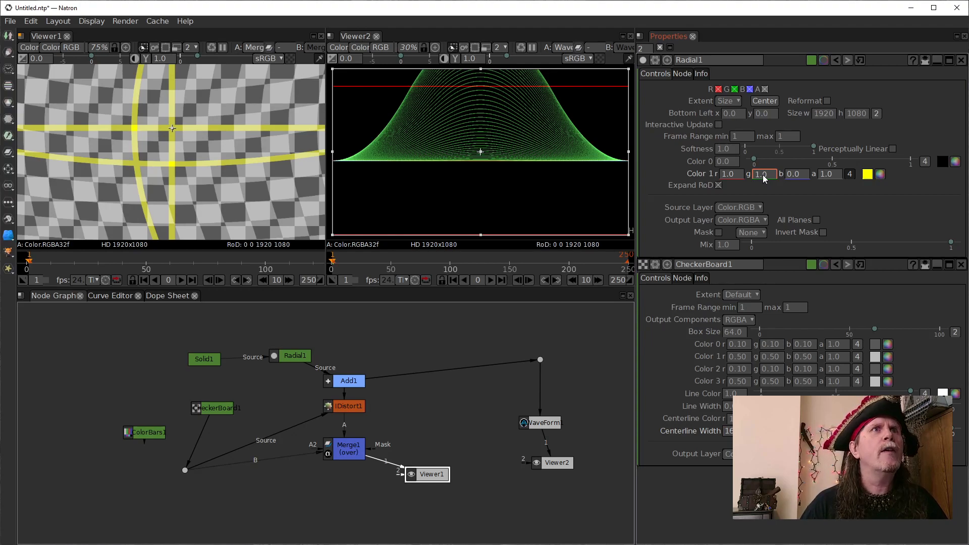
pyautogui.scroll(-3, 763, 176)
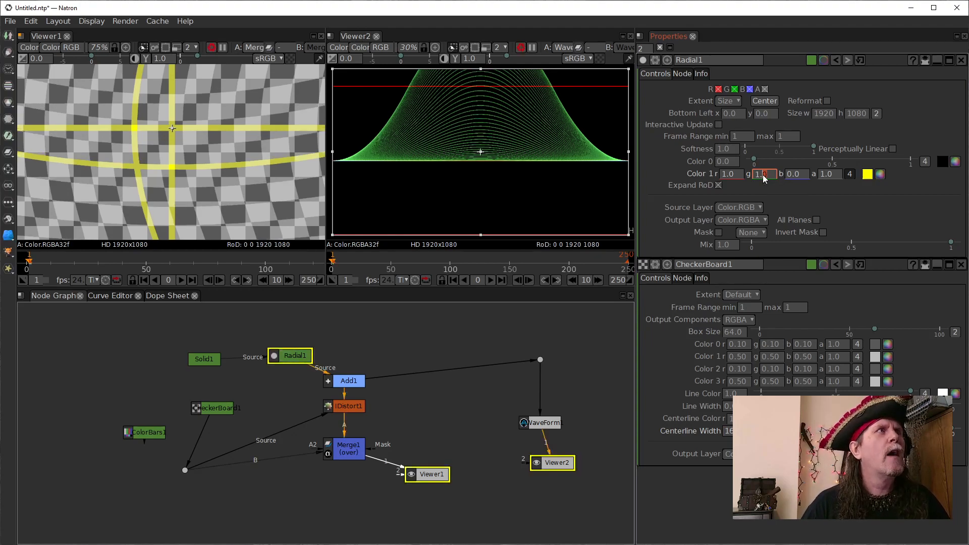
pyautogui.scroll(-4, 762, 175)
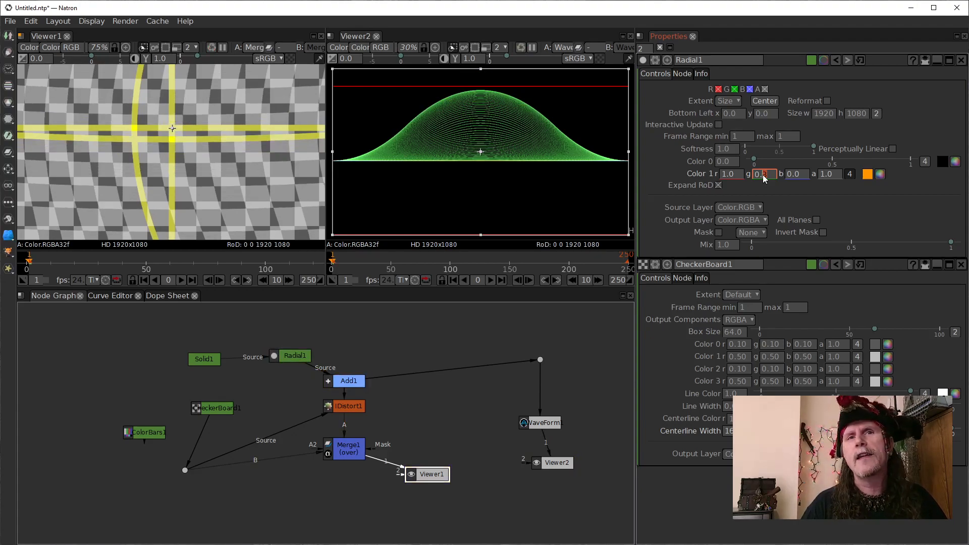
pyautogui.scroll(-1, 762, 175)
pyautogui.scroll(2, 762, 175)
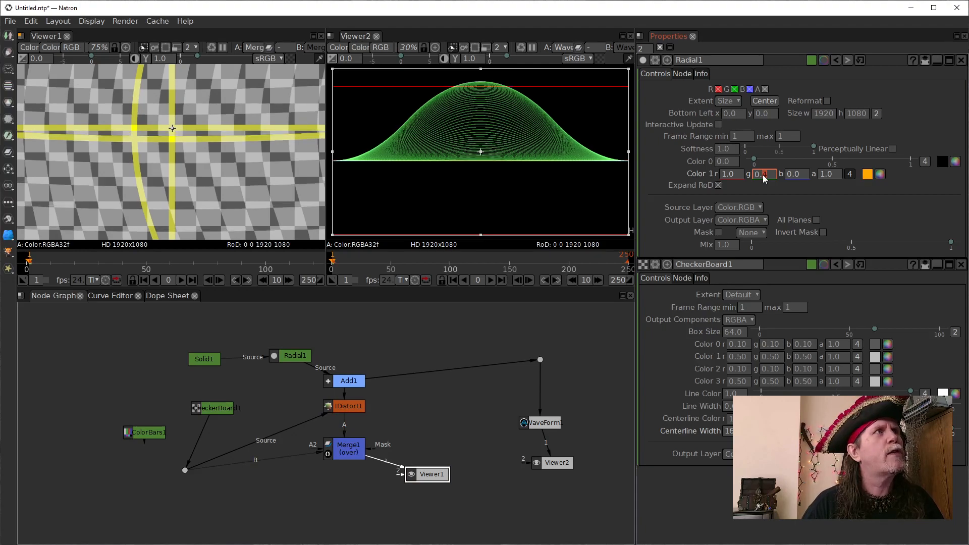
pyautogui.scroll(3, 762, 175)
pyautogui.scroll(2, 762, 174)
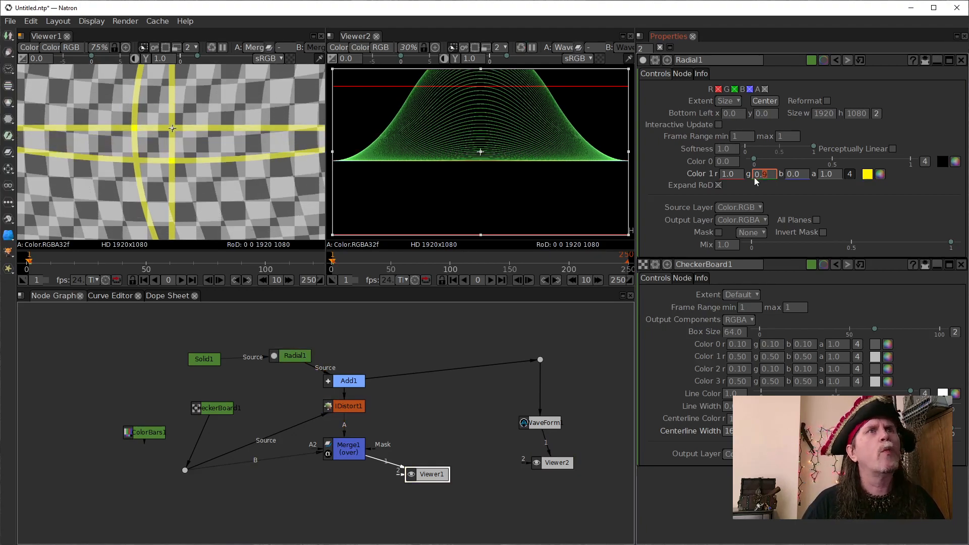
pyautogui.scroll(1, 767, 175)
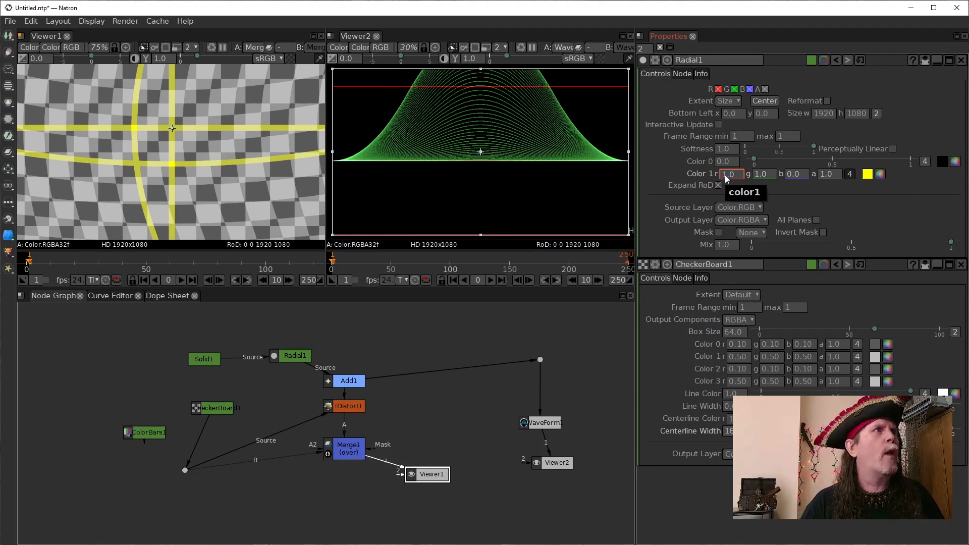
# - Lower the Radial's Color 1 red gradually towards 0 and raise it partway again to demonstrate the horizontal displacement
pyautogui.scroll(-1, 725, 175)
pyautogui.scroll(1, 724, 175)
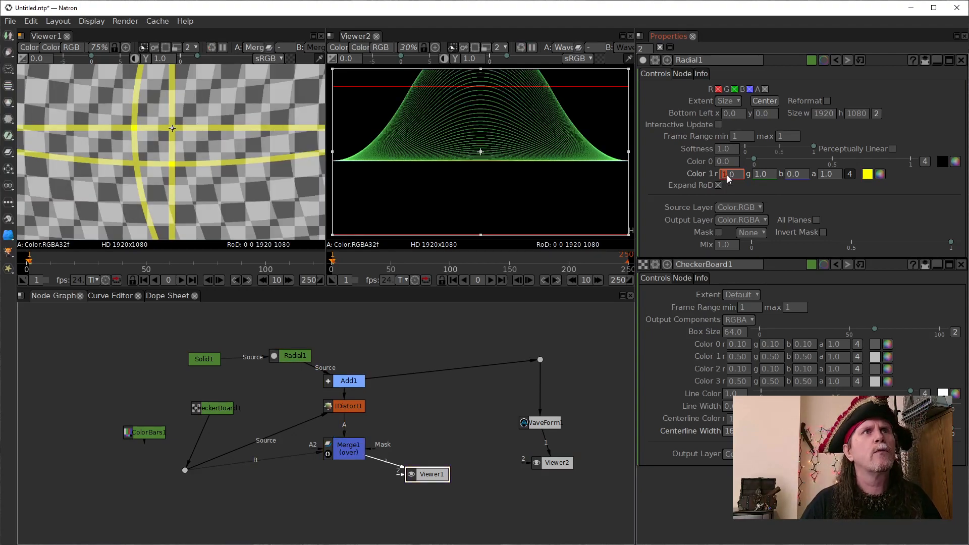
pyautogui.scroll(-3, 729, 175)
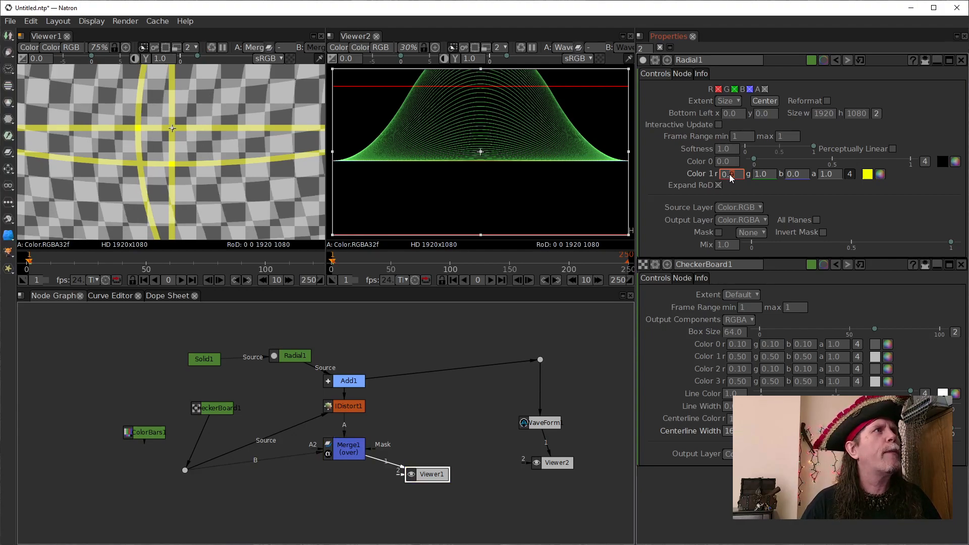
pyautogui.scroll(-3, 728, 174)
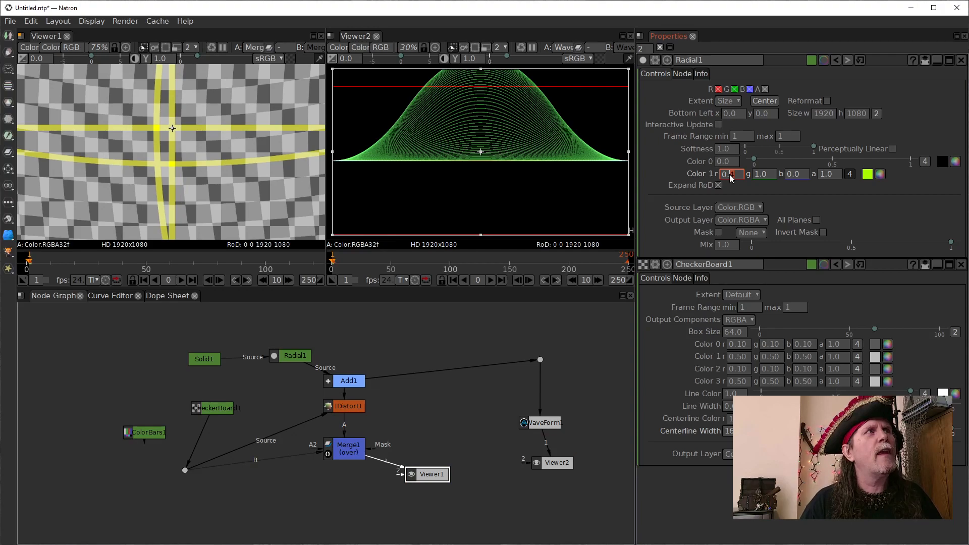
pyautogui.scroll(-3, 730, 175)
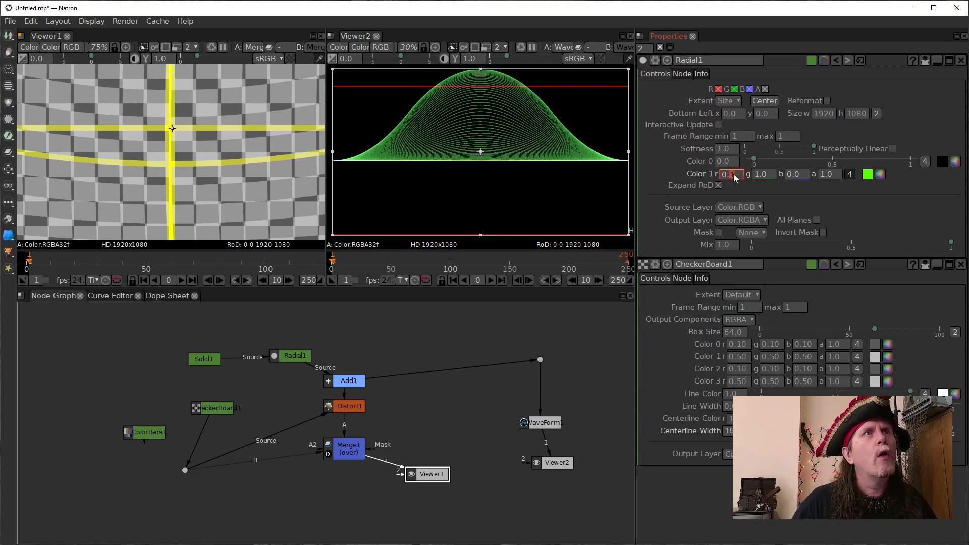
pyautogui.press('Up')
pyautogui.press('Up')
pyautogui.press('Up')
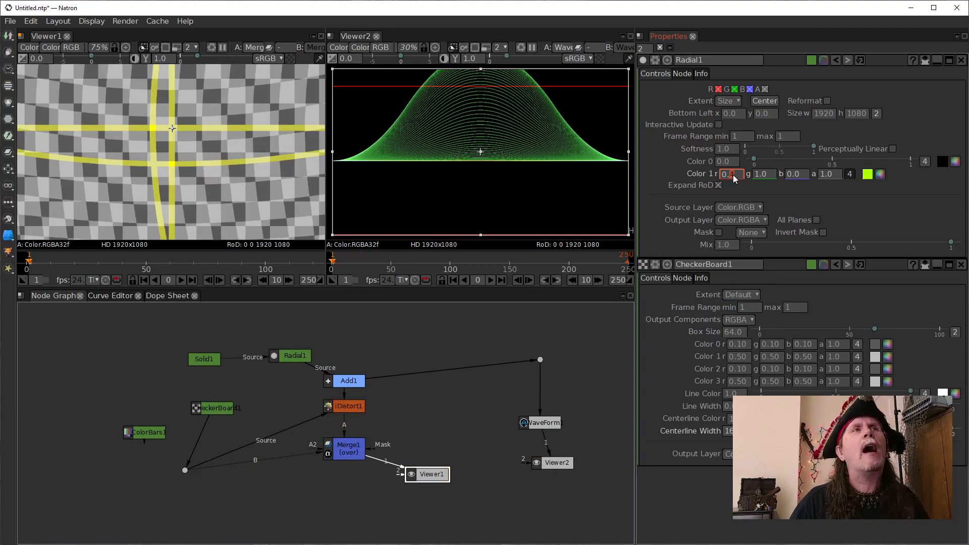
# - Lower the Radial's Color 1 red gradually through 0 to -1
pyautogui.press('Down')
pyautogui.press('Down')
pyautogui.press('Down')
pyautogui.press('Down')
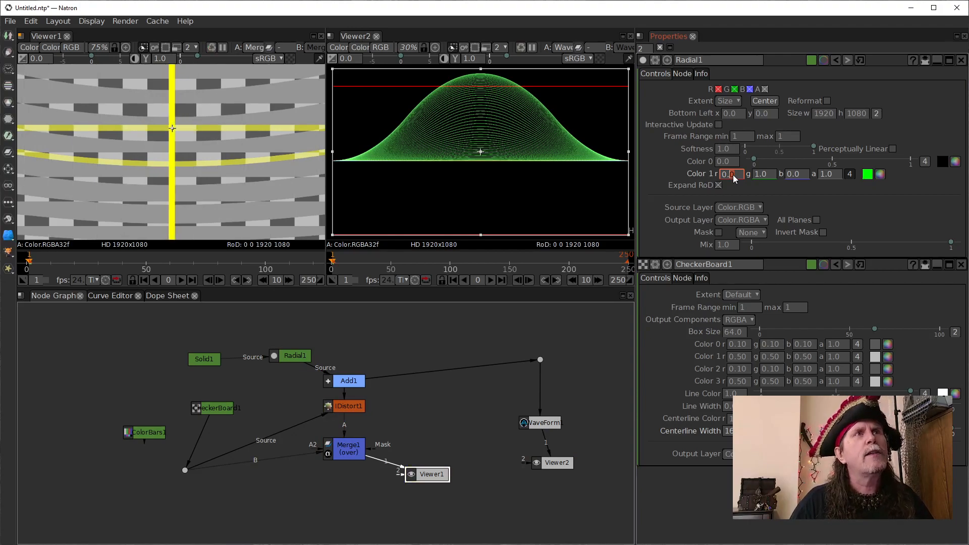
pyautogui.press('Down')
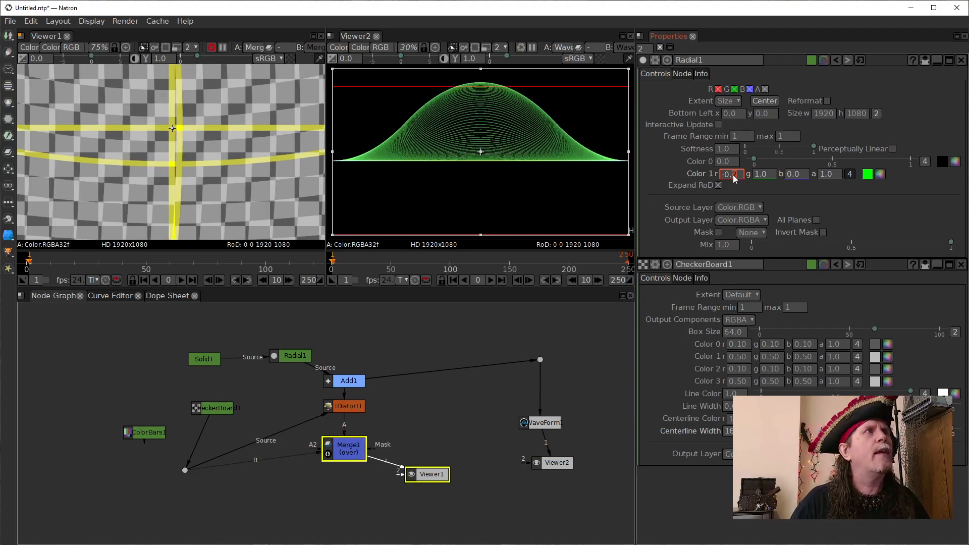
pyautogui.press('Down')
pyautogui.press('Down')
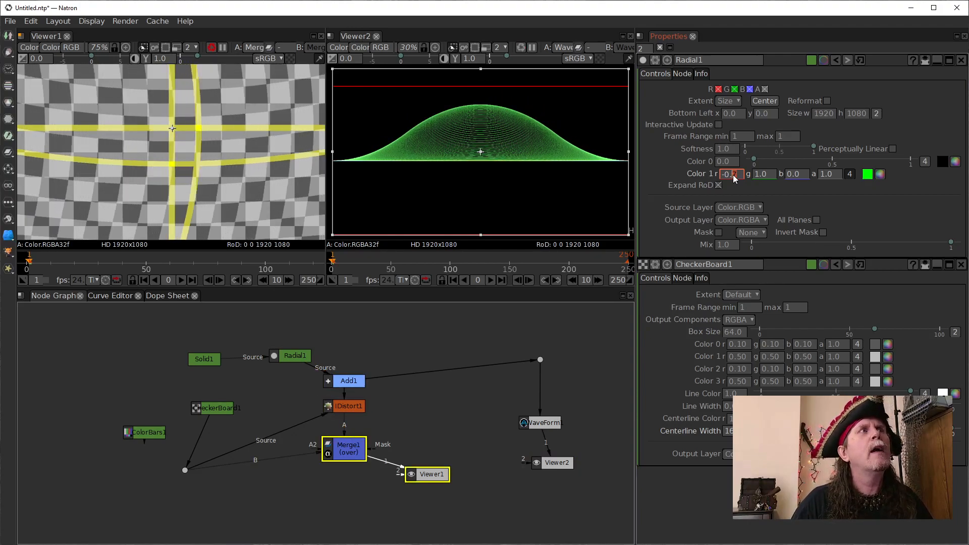
pyautogui.press('Down')
pyautogui.press('Down')
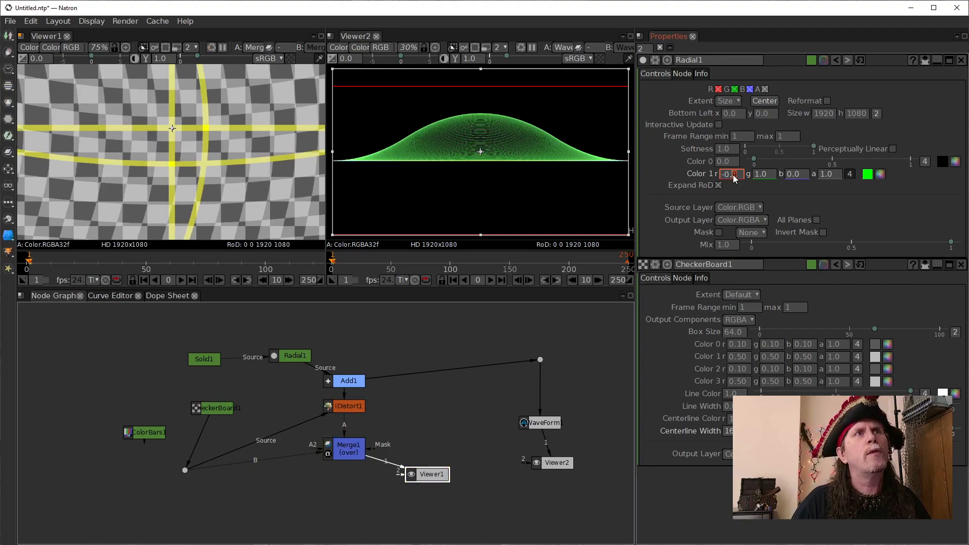
# - Lower the Radial's Color 1 green gradually from 1 through 0 to -1
pyautogui.click(763, 178)
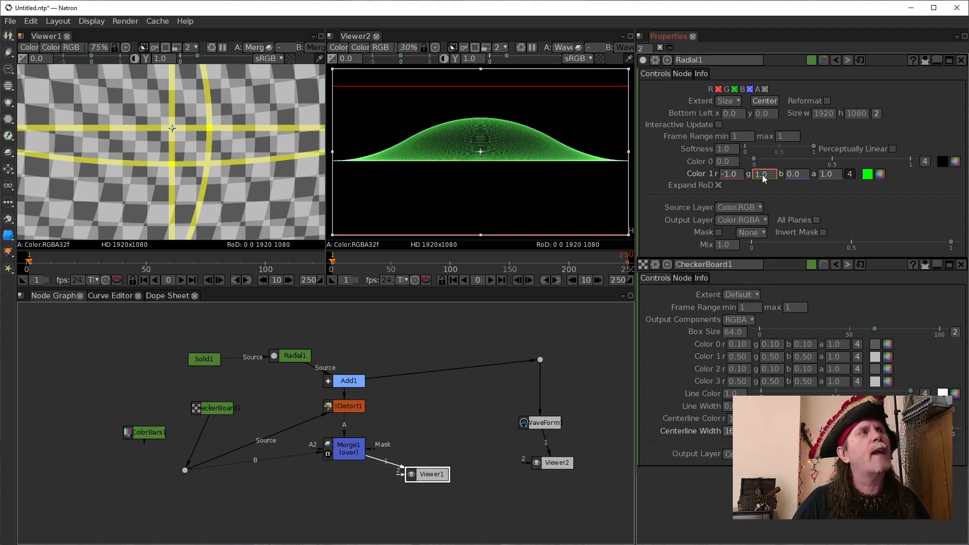
pyautogui.press('Down')
pyautogui.press('Down')
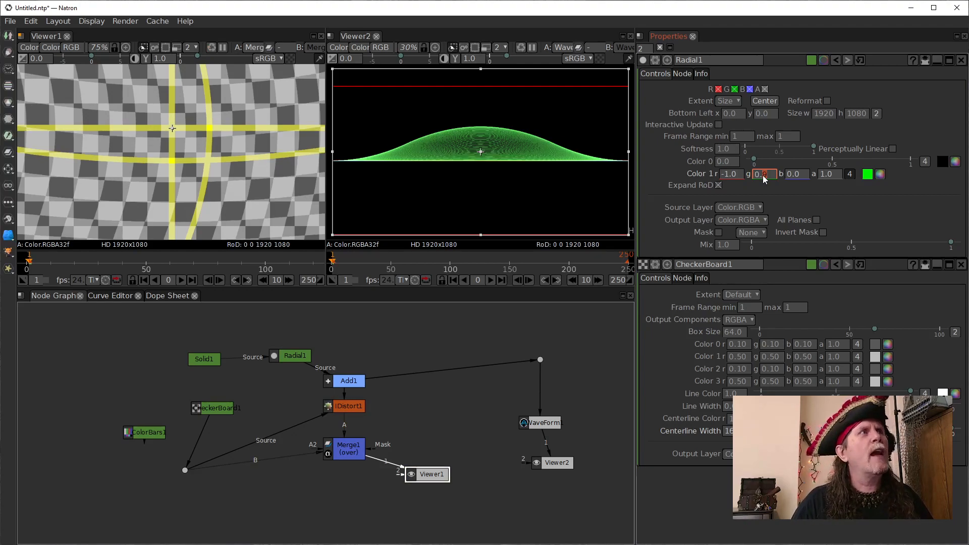
pyautogui.press('Down')
pyautogui.press('Down')
pyautogui.press('Down')
pyautogui.press('Down')
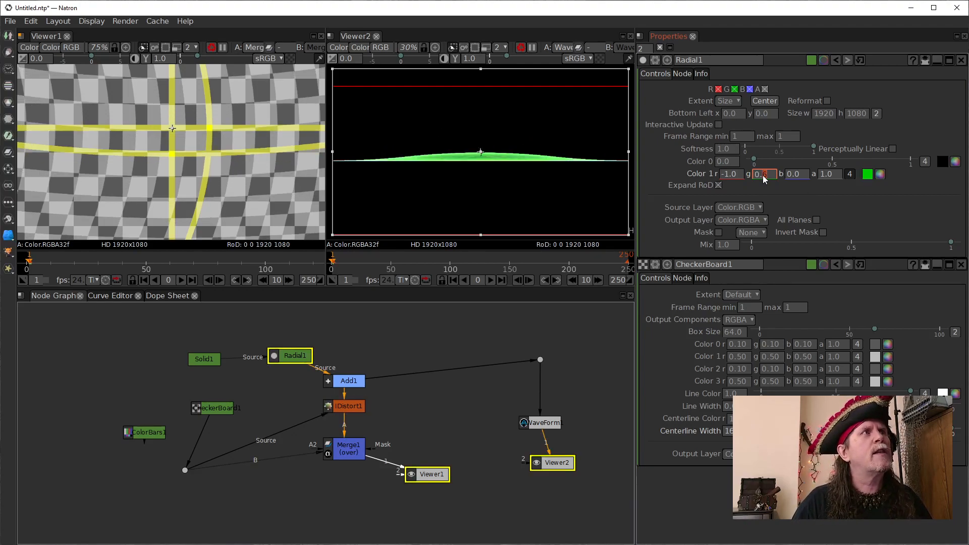
pyautogui.press('Down')
pyautogui.press('Down')
pyautogui.press('Down')
pyautogui.press('Down')
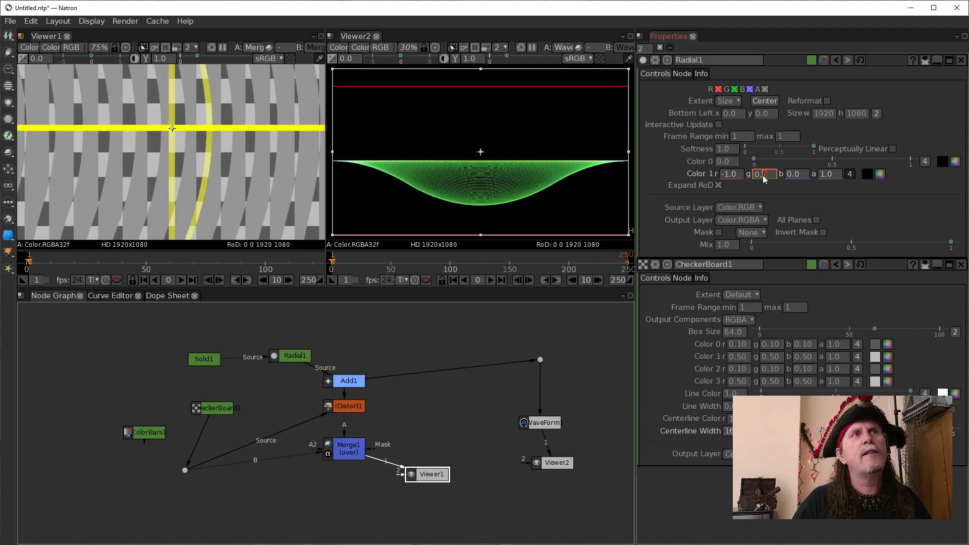
pyautogui.press('Down')
pyautogui.press('Down')
pyautogui.press('Down')
pyautogui.press('Down')
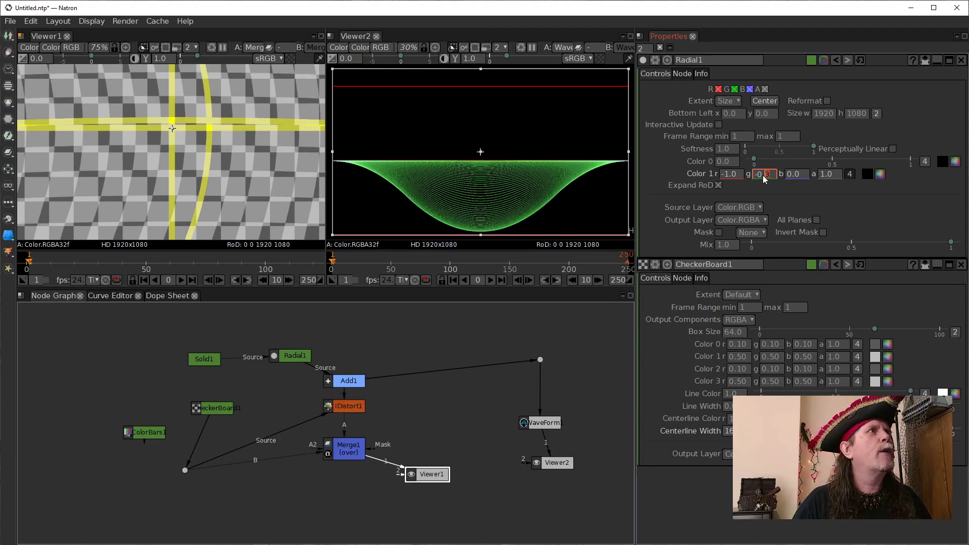
pyautogui.press('Down')
pyautogui.press('Down')
pyautogui.press('Down')
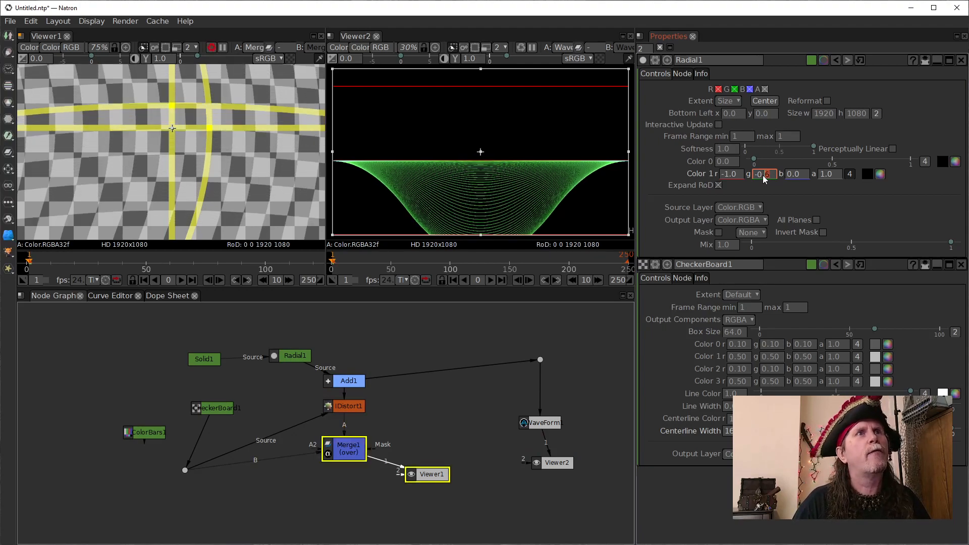
pyautogui.press('Down')
pyautogui.press('Down')
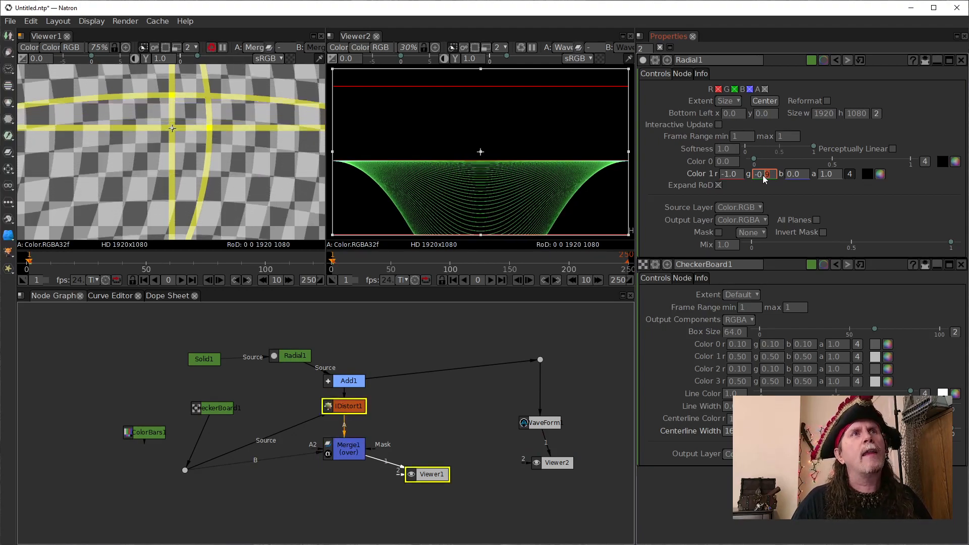
pyautogui.press('Down')
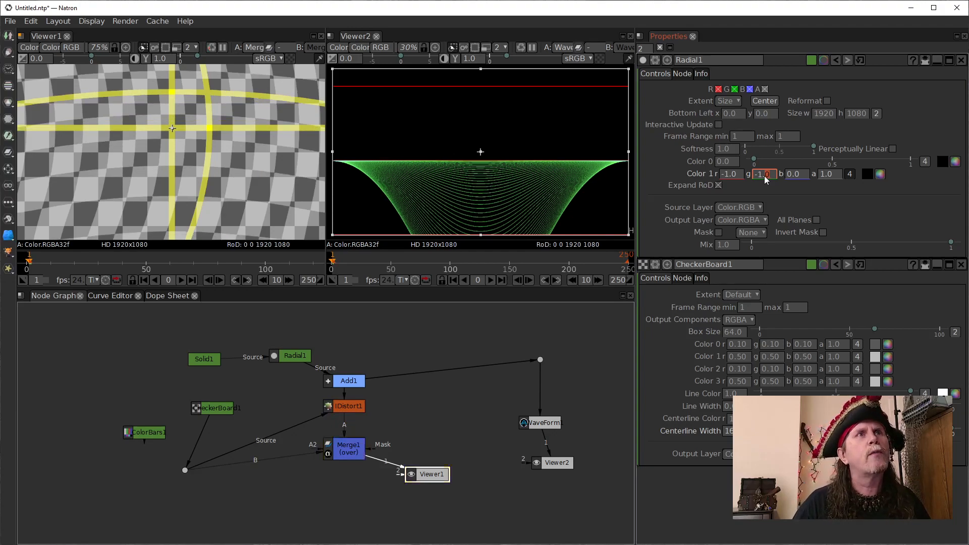
# - Raise the Radial's Color 1 red gradually from -1 through 0 to 1
pyautogui.click(731, 175)
pyautogui.press('Up')
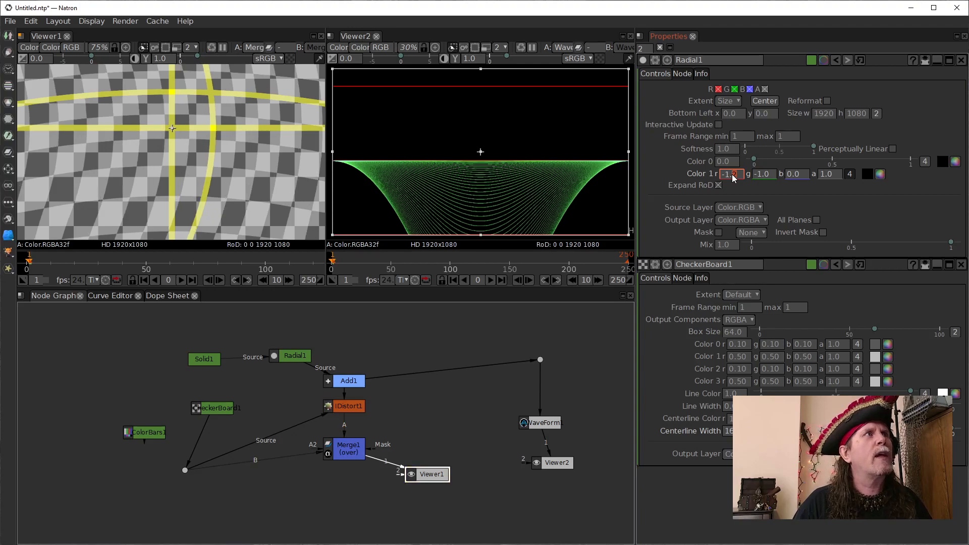
pyautogui.press('Up')
pyautogui.press('Up')
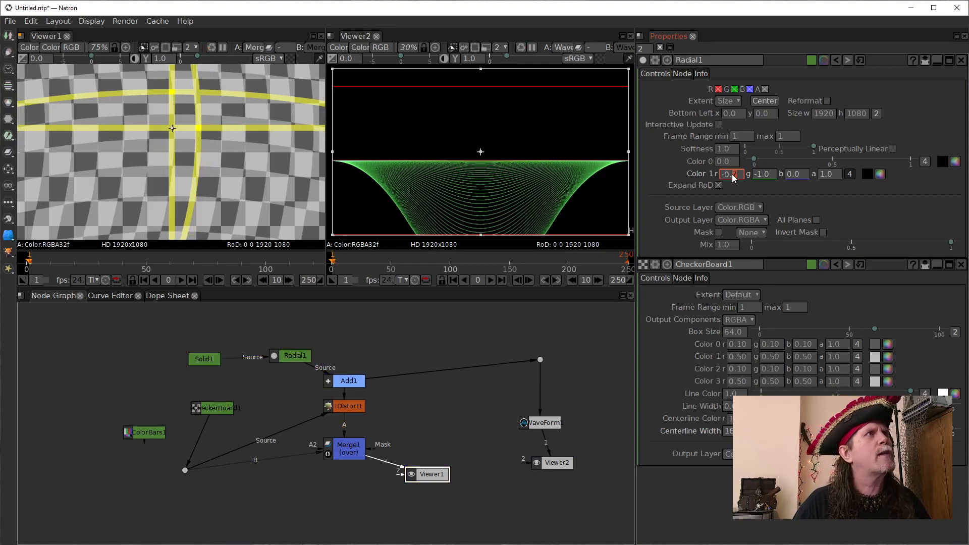
pyautogui.press('Up')
pyautogui.press('Up')
pyautogui.press('Up')
pyautogui.press('Up')
pyautogui.press('Up')
pyautogui.press('Up')
pyautogui.press('Up')
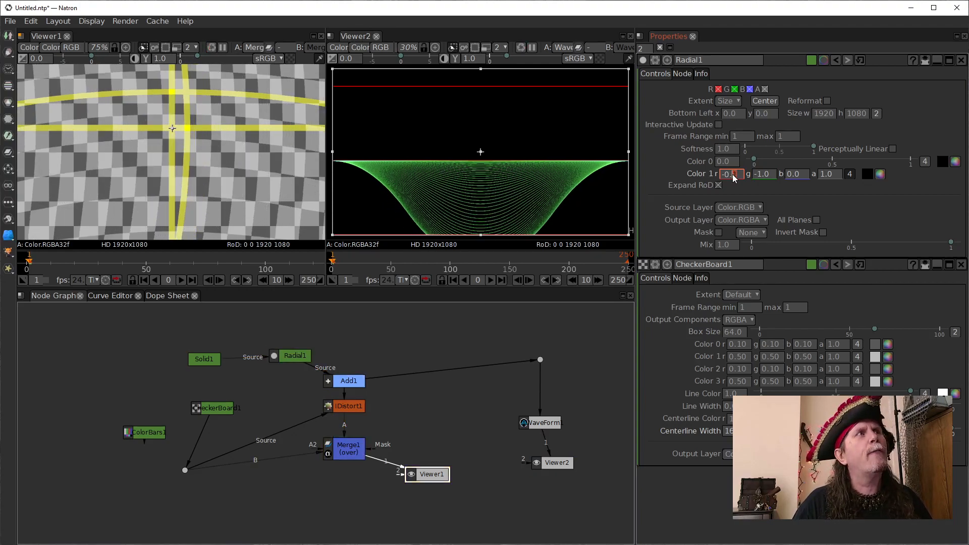
pyautogui.press('Up')
pyautogui.press('Up')
pyautogui.press('Up')
pyautogui.press('Up')
pyautogui.press('Up')
pyautogui.press('Up')
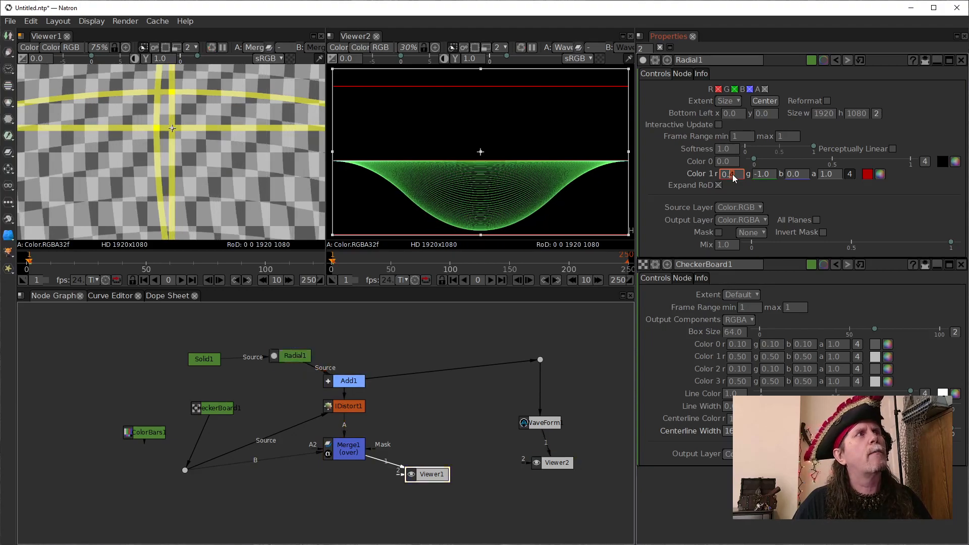
pyautogui.press('Up')
pyautogui.press('Up')
pyautogui.press('Up')
pyautogui.press('Up')
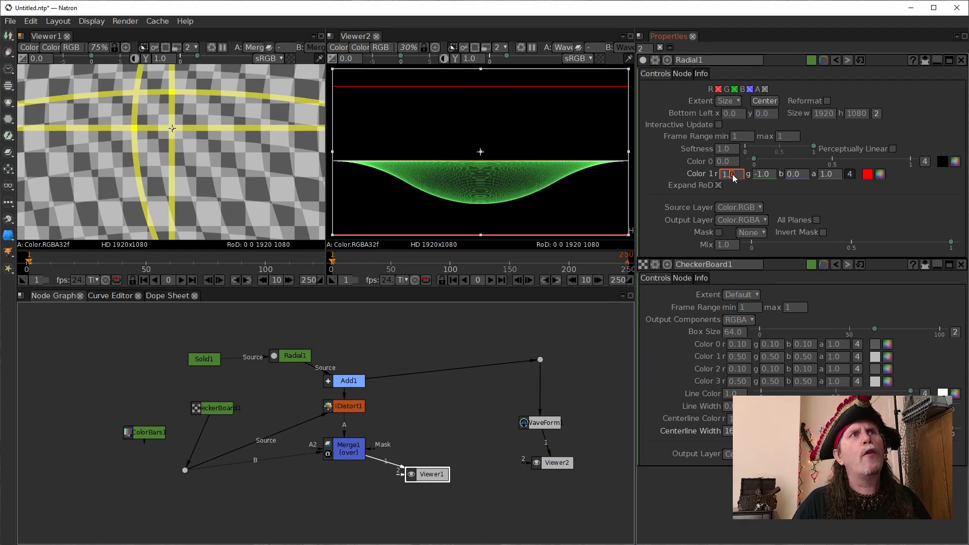
# - Raise the Radial's Color 1 green gradually from -1 to 0, leaving only the horizontal displacement
pyautogui.click(764, 177)
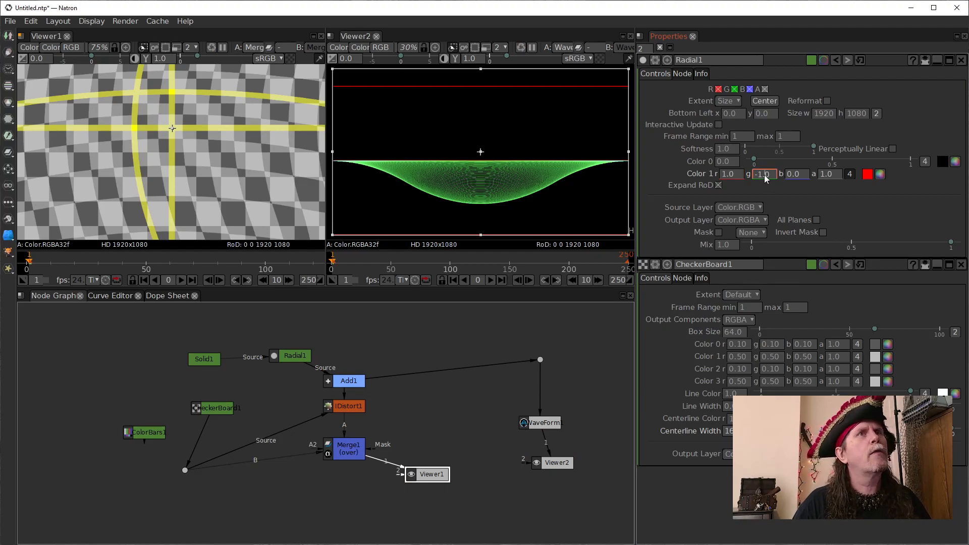
pyautogui.press('Up')
pyautogui.press('Up')
pyautogui.press('Up')
pyautogui.press('Up')
pyautogui.press('Up')
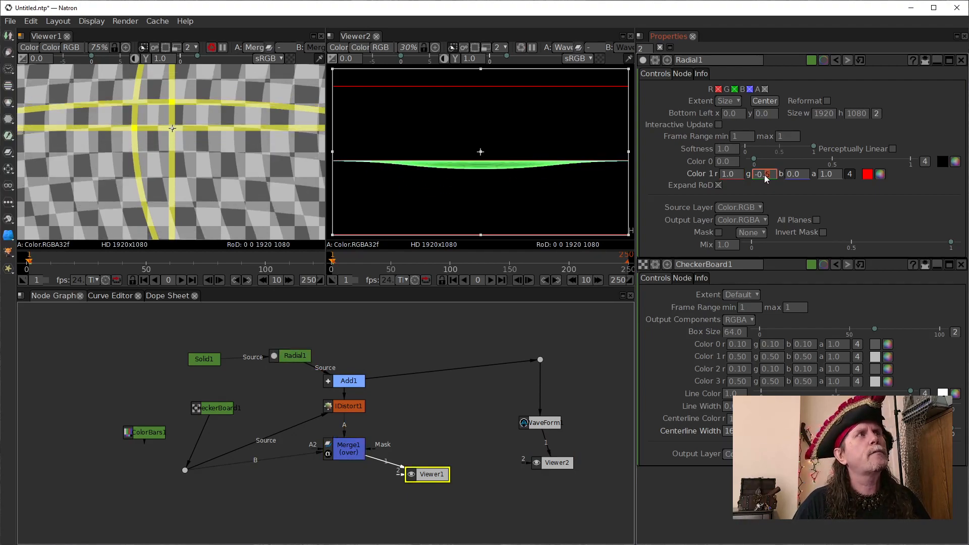
pyautogui.press('Up')
pyautogui.press('Up')
pyautogui.press('Up')
pyautogui.press('Up')
pyautogui.press('Up')
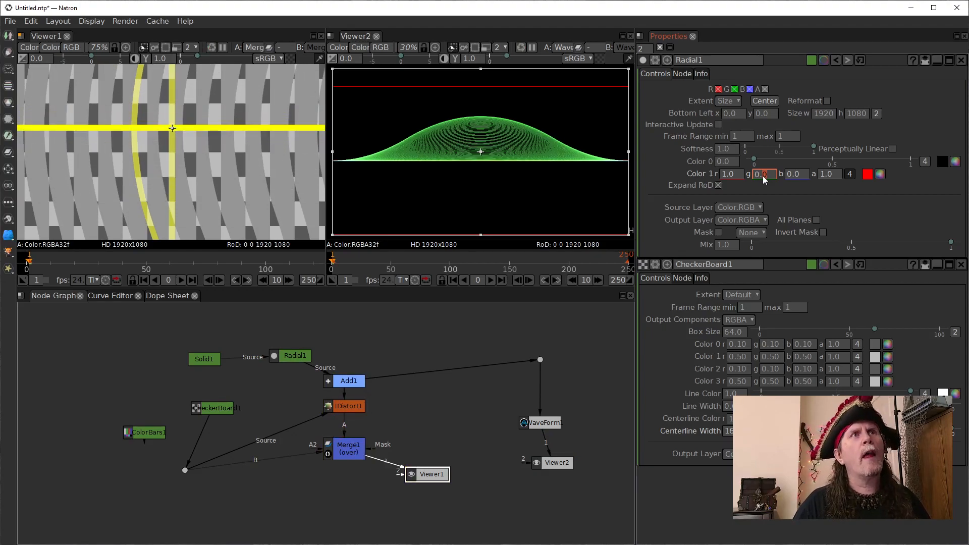
pyautogui.press('Up')
pyautogui.press('Down')
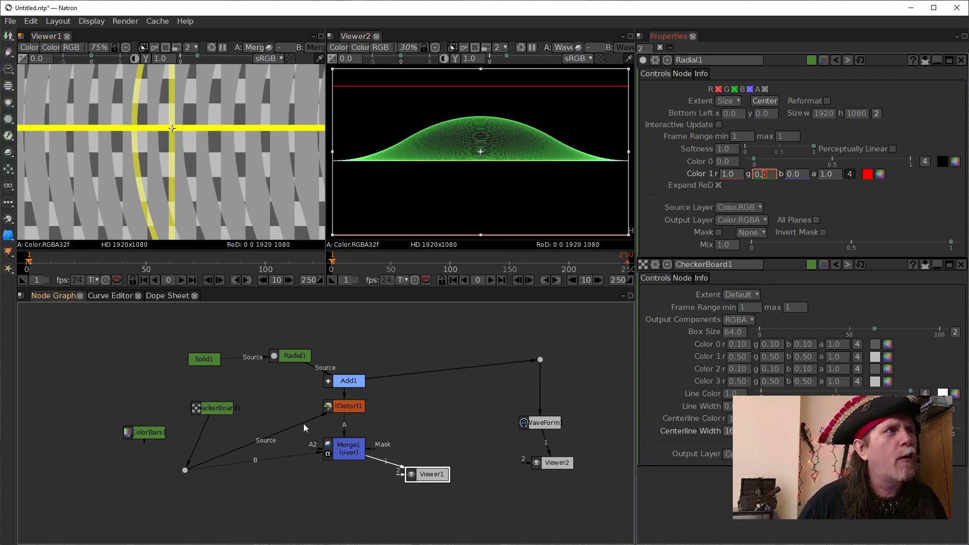
# - Spread out the node graph by moving the CheckerBoard1, Solid1 and Radial1 nodes away from the Add, IDistort and Merge column
pyautogui.moveTo(221, 411); pyautogui.dragTo(163, 397)
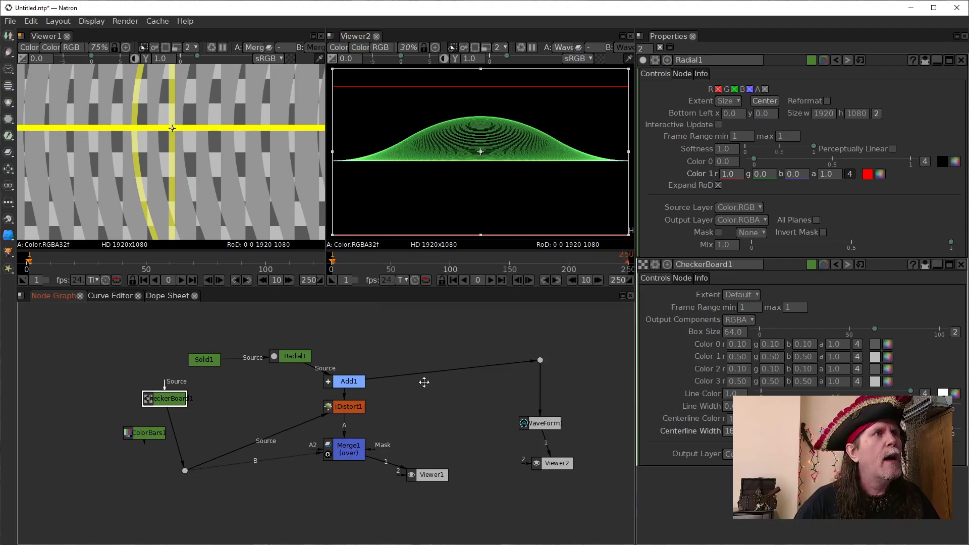
pyautogui.scroll(-1, 243, 193)
pyautogui.scroll(-3, 242, 191)
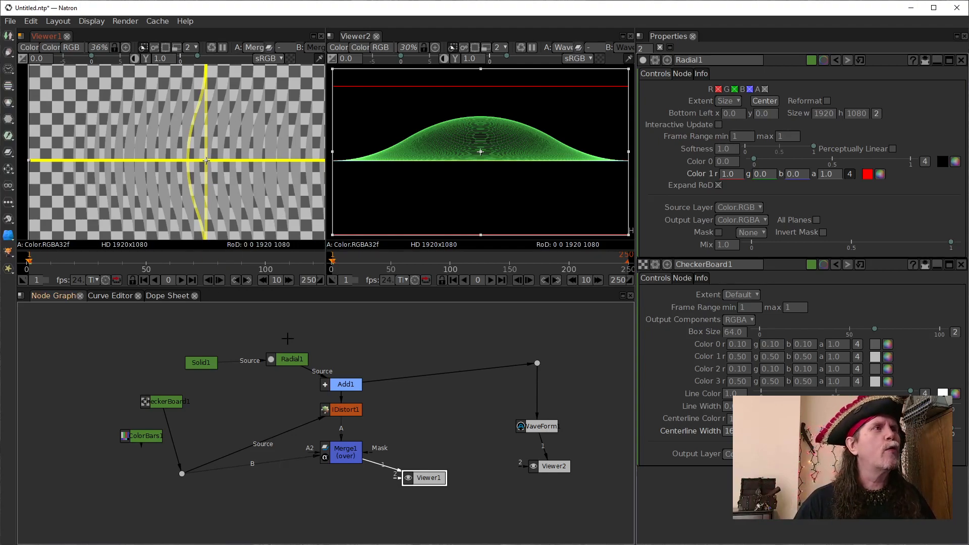
pyautogui.moveTo(271, 360); pyautogui.dragTo(185, 351)
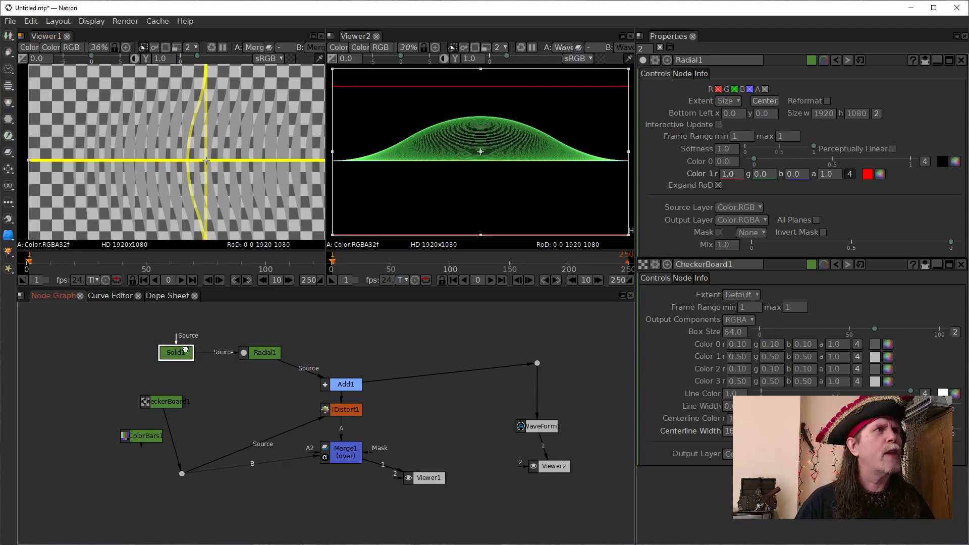
pyautogui.moveTo(269, 351); pyautogui.dragTo(268, 352)
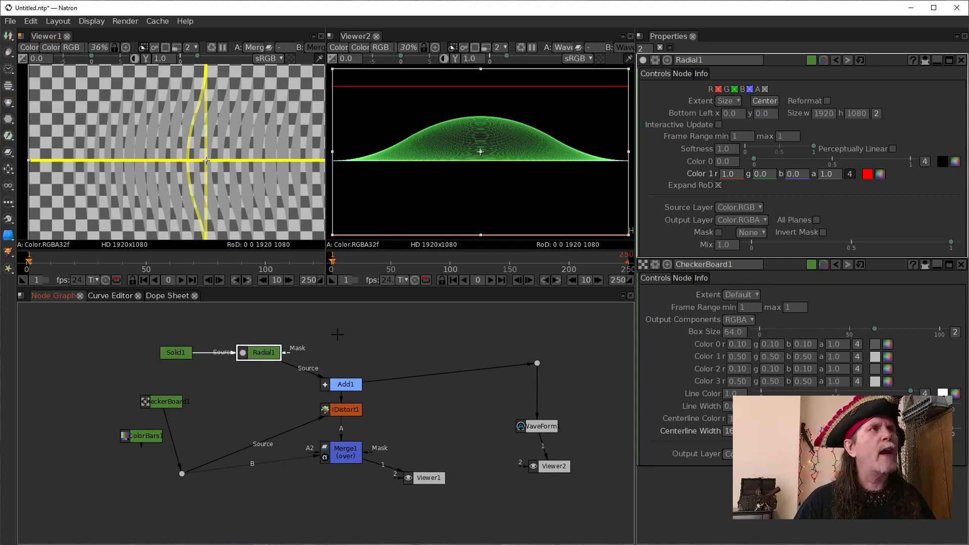
# - Show IDistort1's output in Viewer1 instead of the merge and bring the whole distorted frame into view
pyautogui.scroll(-1, 333, 333)
pyautogui.moveTo(326, 443); pyautogui.dragTo(293, 390)
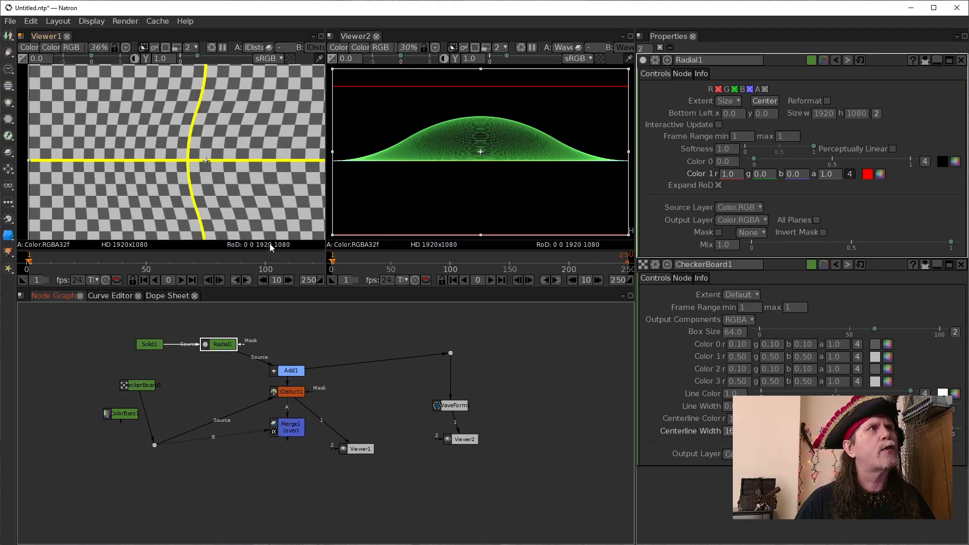
pyautogui.scroll(-4, 229, 168)
pyautogui.moveTo(256, 187); pyautogui.dragTo(237, 203)
pyautogui.scroll(2, 233, 205)
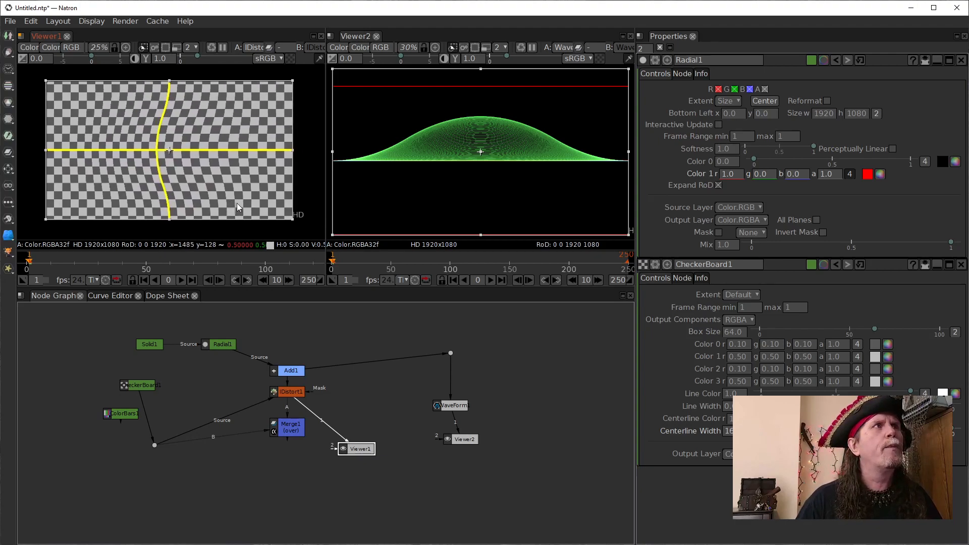
# - Display Radial1's output in Viewer1, turn on its Interactive Update and try its right-edge handle
pyautogui.click(218, 346)
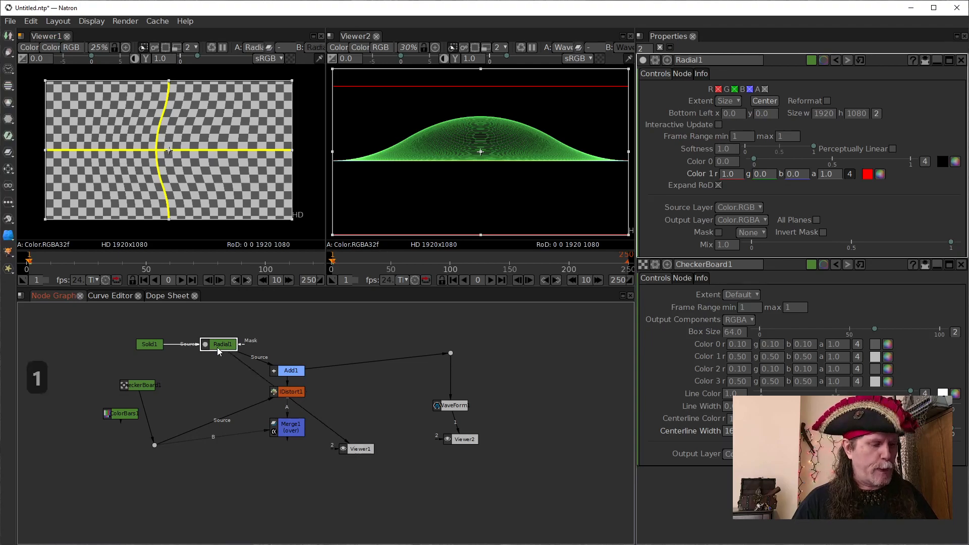
pyautogui.press('1')
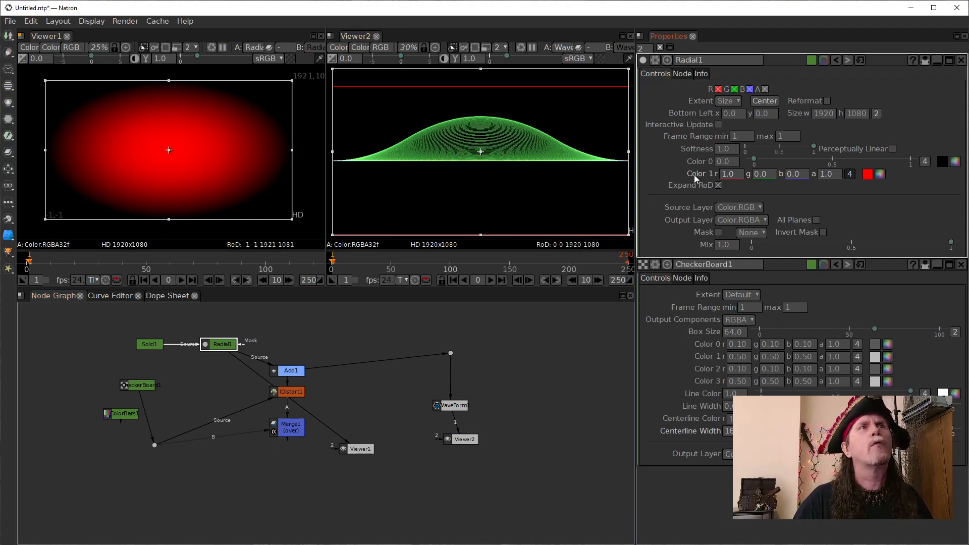
pyautogui.click(718, 125)
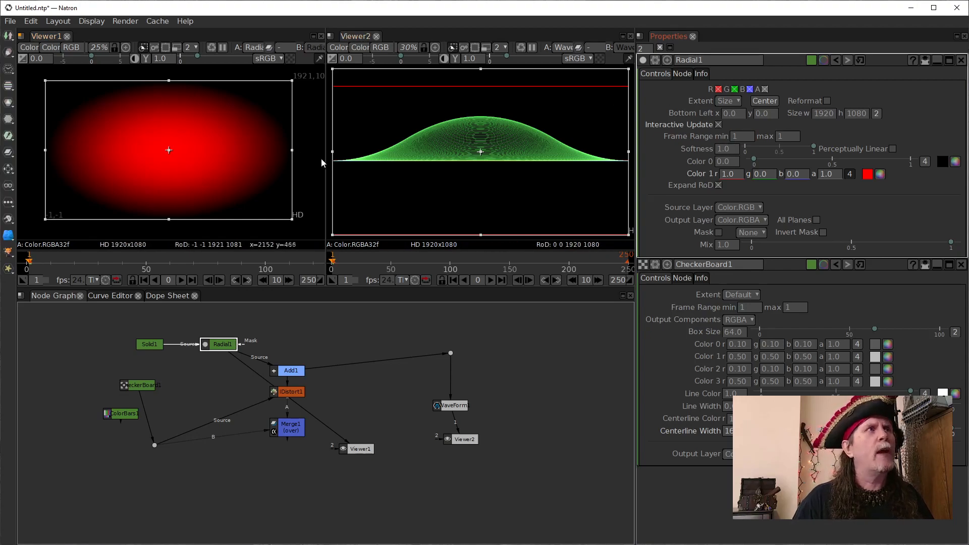
pyautogui.moveTo(292, 149)
pyautogui.mouseDown()
pyautogui.moveTo(225, 150)
pyautogui.moveTo(302, 148)
pyautogui.moveTo(291, 149)
pyautogui.mouseUp()
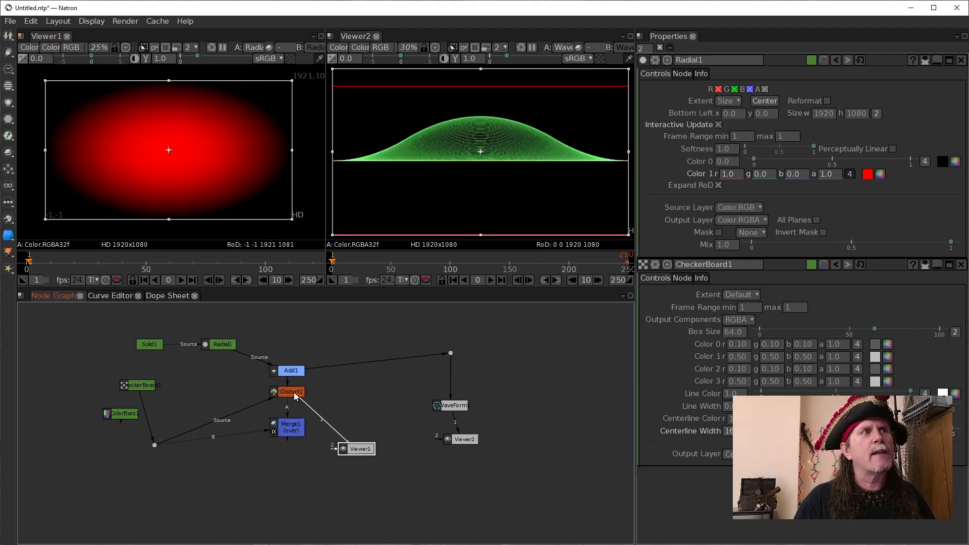
# - Show IDistort1 in Viewer1 again, try the Radial's right-edge handle, and enable the Radial's Interactive Update
pyautogui.moveTo(295, 396); pyautogui.dragTo(293, 393)
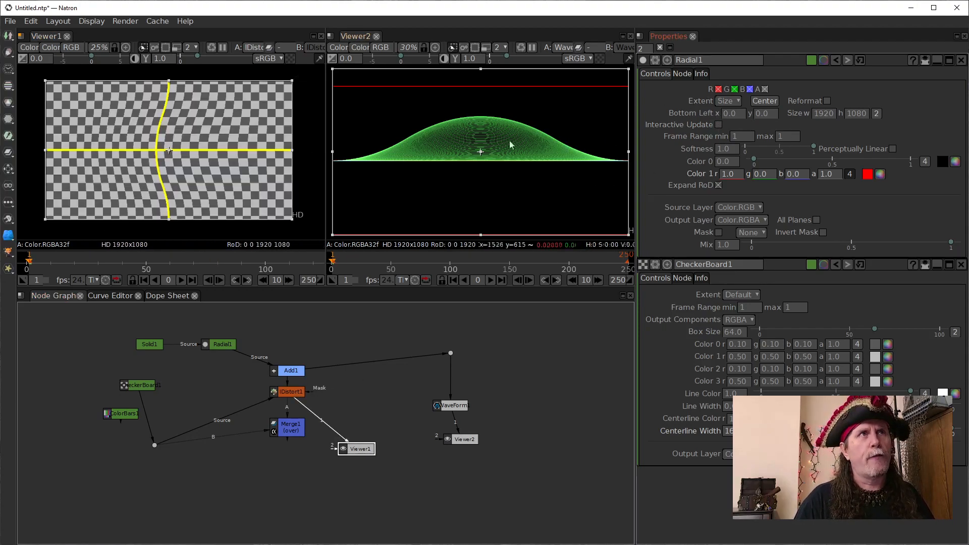
pyautogui.moveTo(292, 150); pyautogui.dragTo(292, 182)
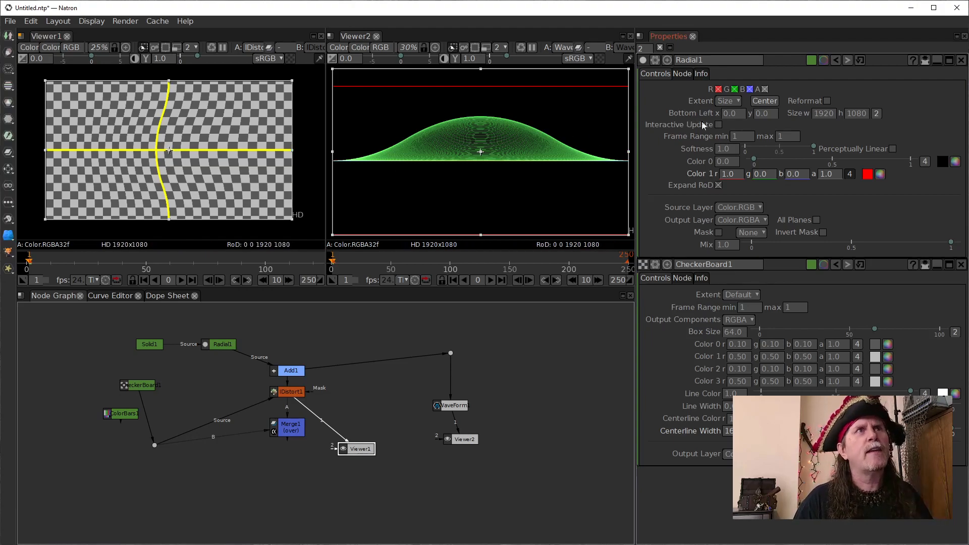
pyautogui.click(719, 128)
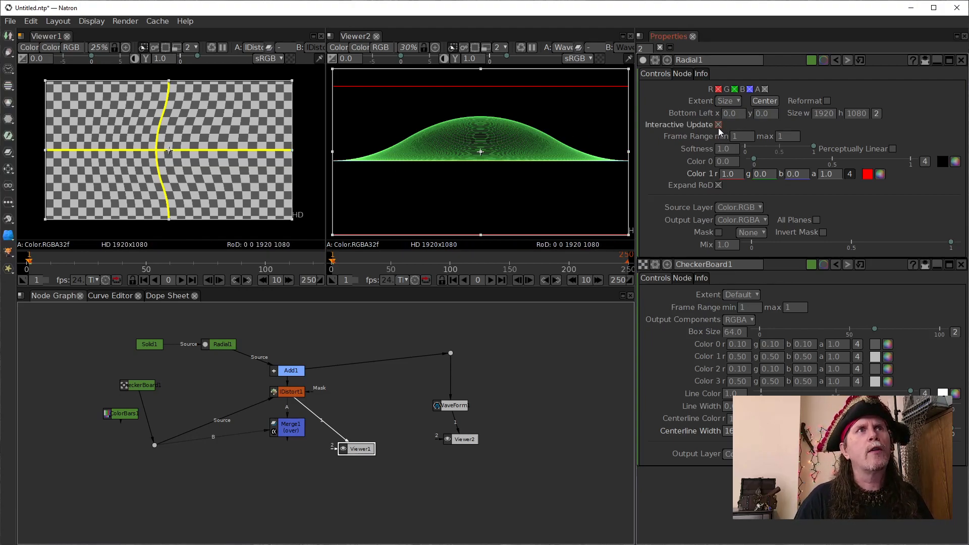
# - Shrink the Radial's extent to about 613 by 502 and move its bottom-left corner to about x 385, y 240
pyautogui.moveTo(292, 150); pyautogui.dragTo(180, 160)
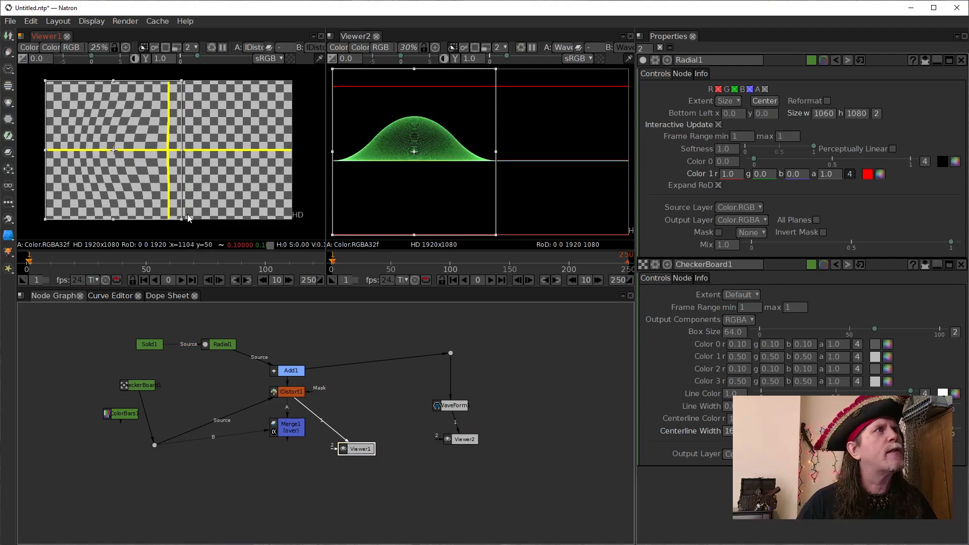
pyautogui.moveTo(181, 219); pyautogui.dragTo(150, 160)
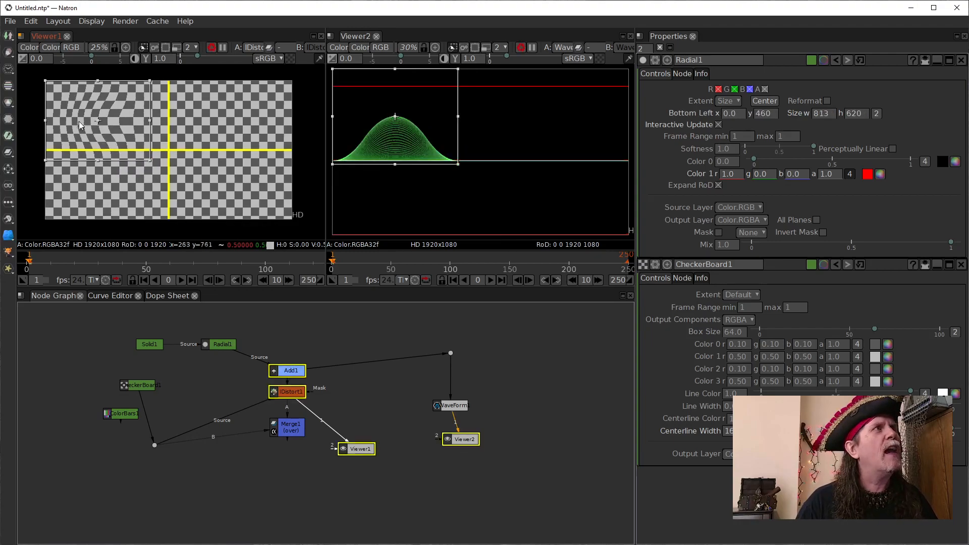
pyautogui.moveTo(45, 81); pyautogui.dragTo(72, 95)
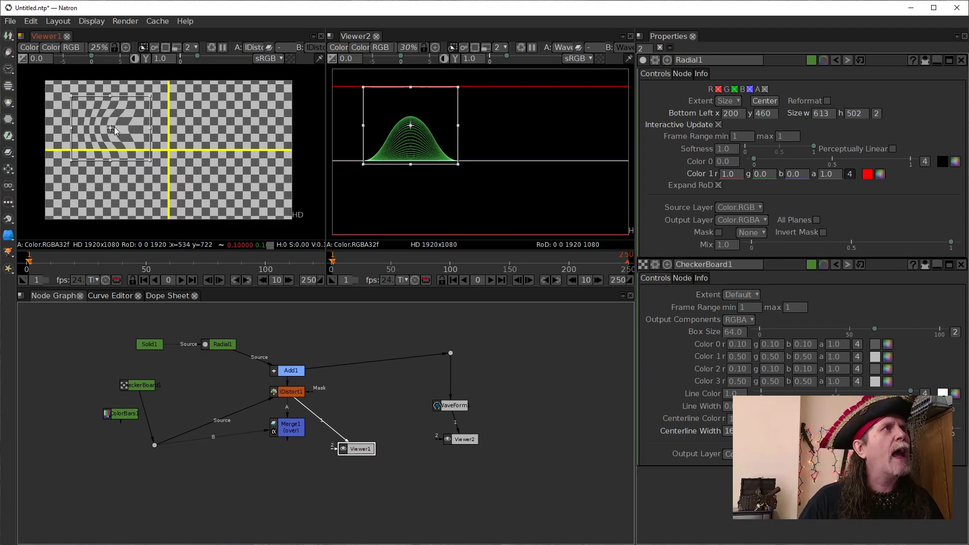
pyautogui.moveTo(111, 128); pyautogui.dragTo(134, 157)
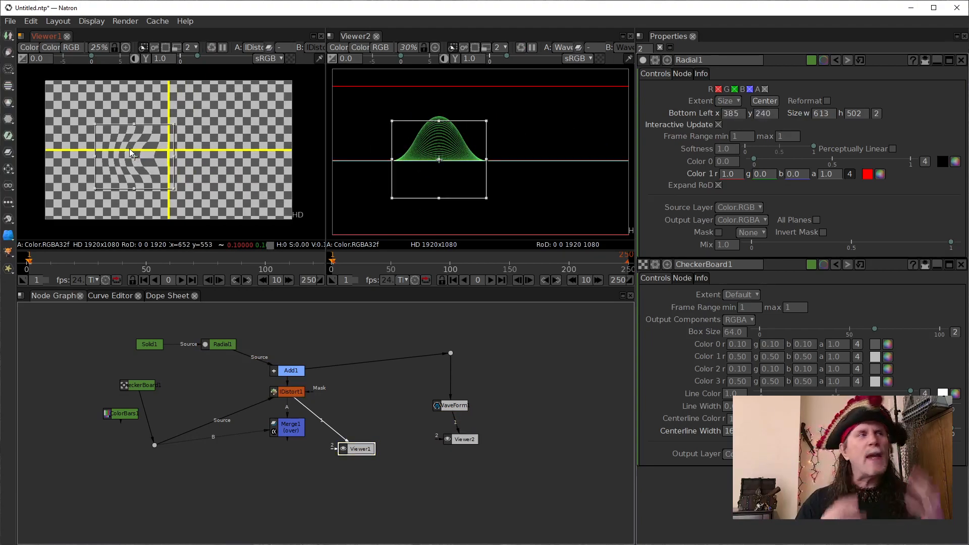
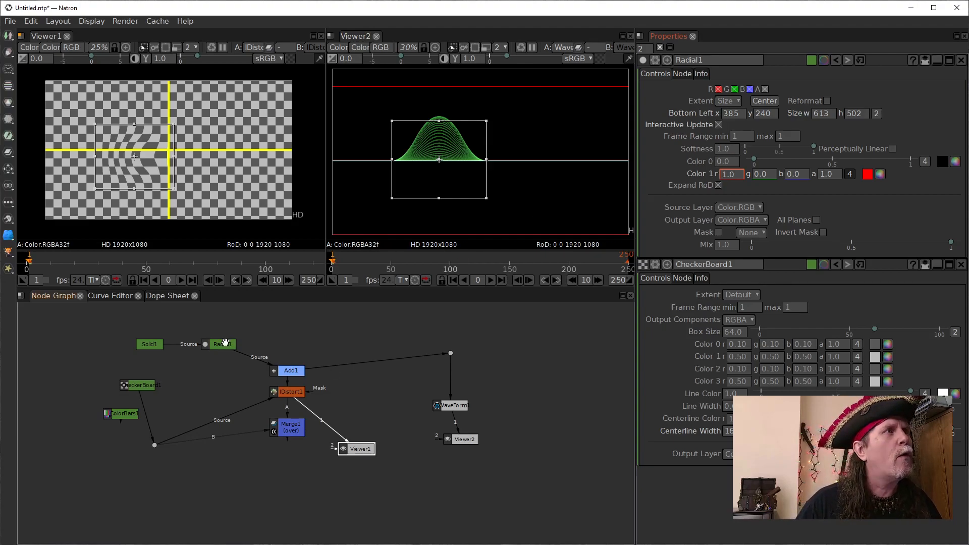
# - Move the Radial1 node up beside Solid1 and give the Radial a single uniform size of 500
pyautogui.moveTo(225, 342); pyautogui.dragTo(203, 325)
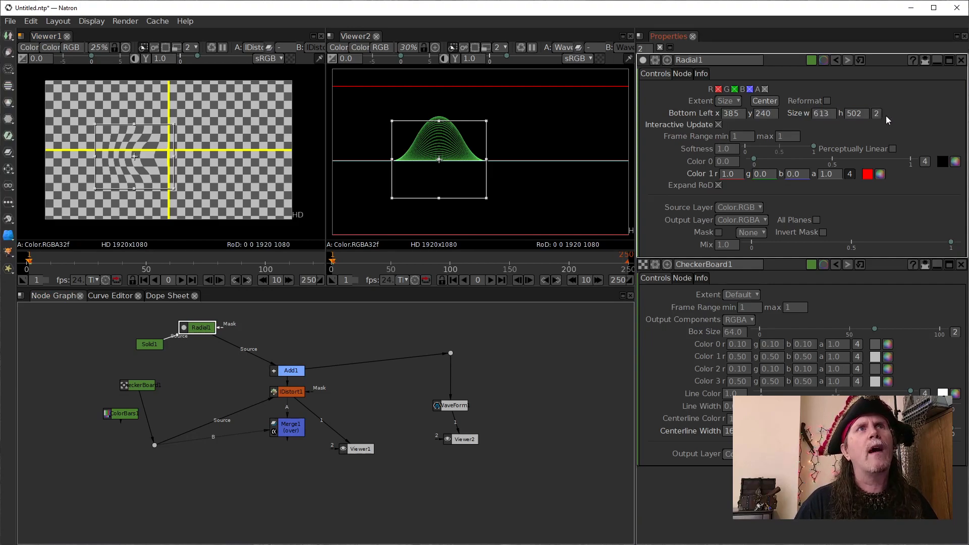
pyautogui.doubleClick(832, 114)
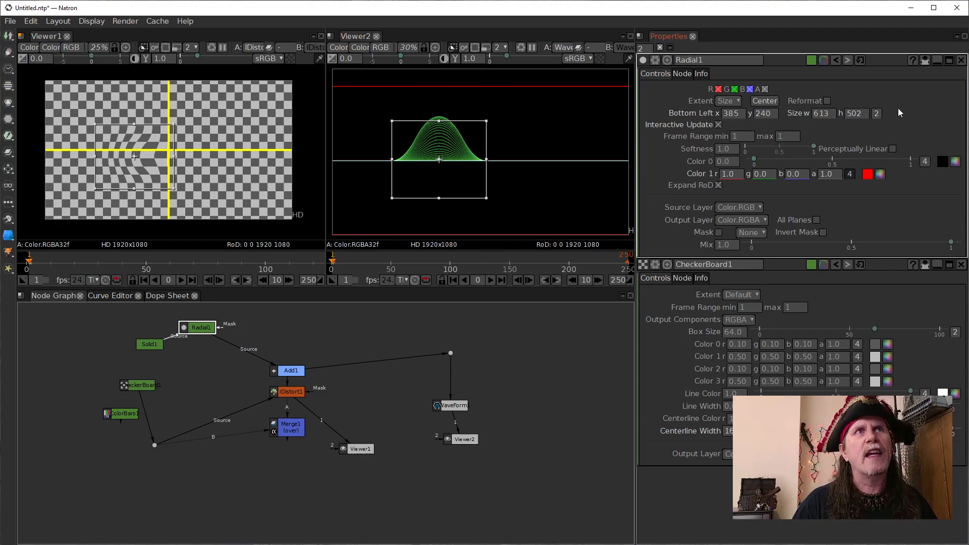
pyautogui.click(876, 114)
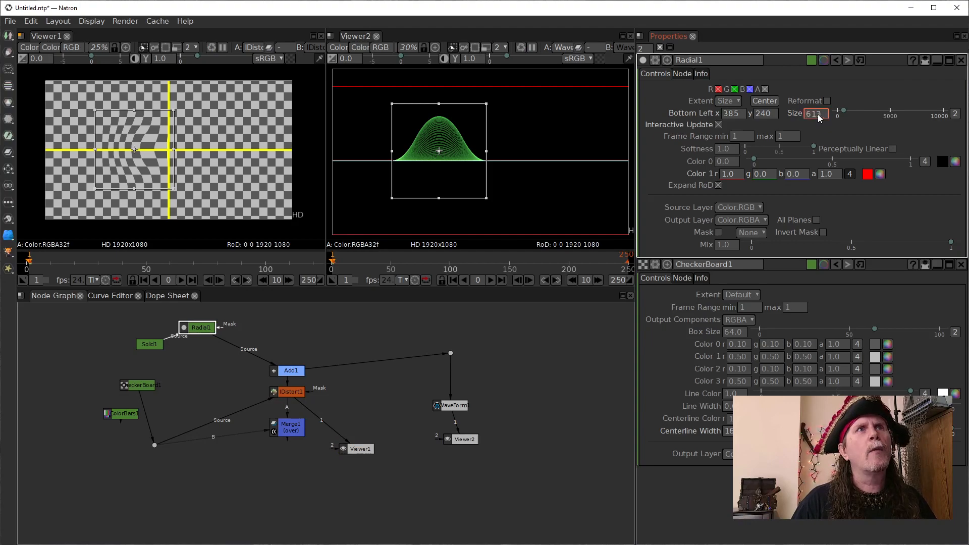
pyautogui.write('500')
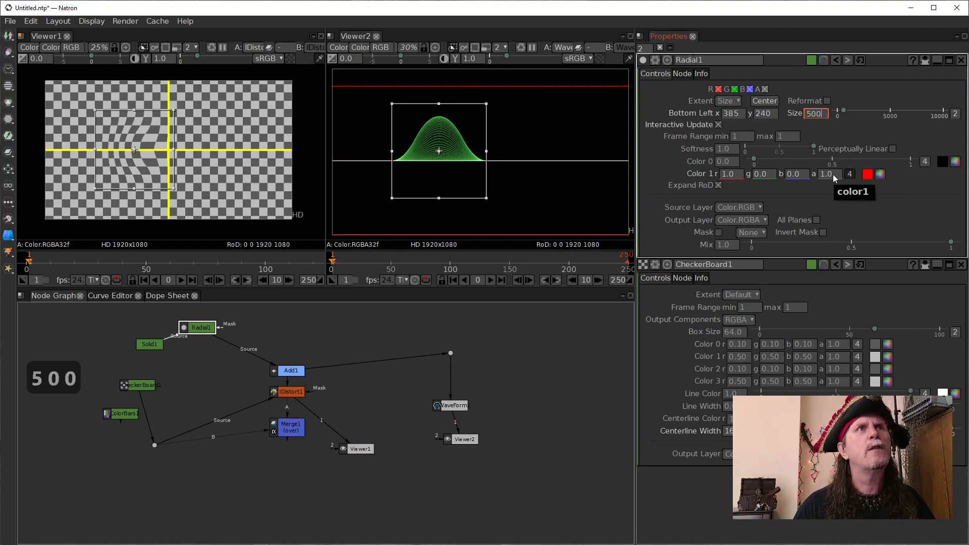
pyautogui.press('Return')
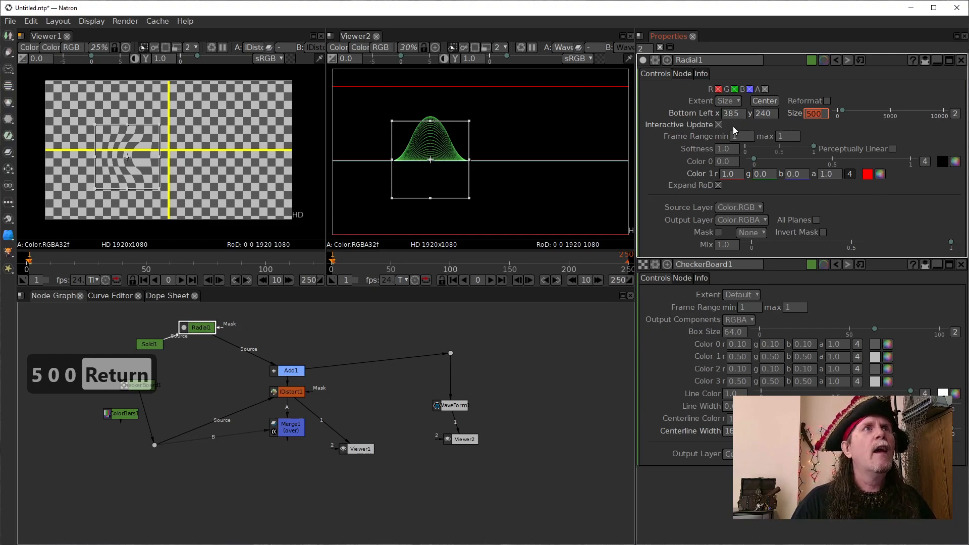
# - Set the Radial's bottom-left x with the expression 960-250, keeping its y position as it is
pyautogui.click(727, 113)
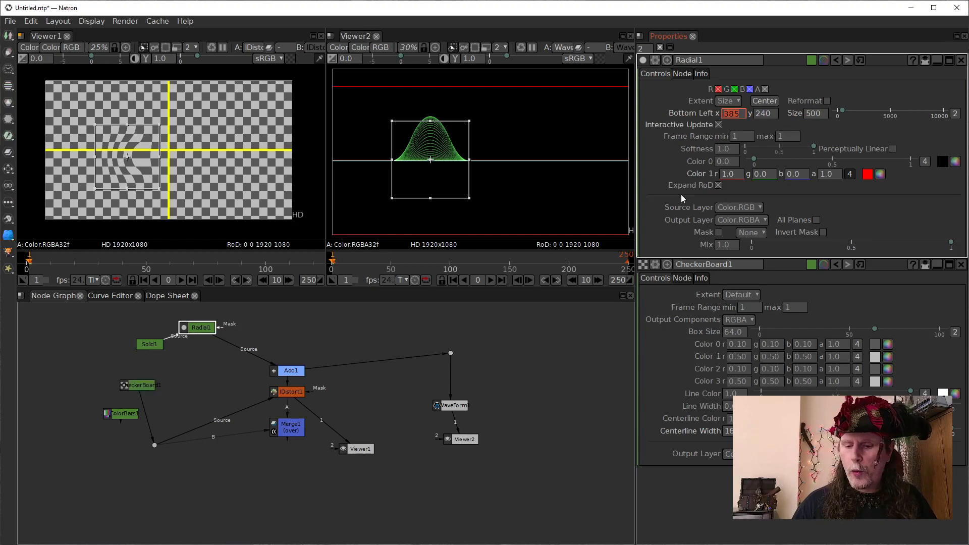
pyautogui.write('96')
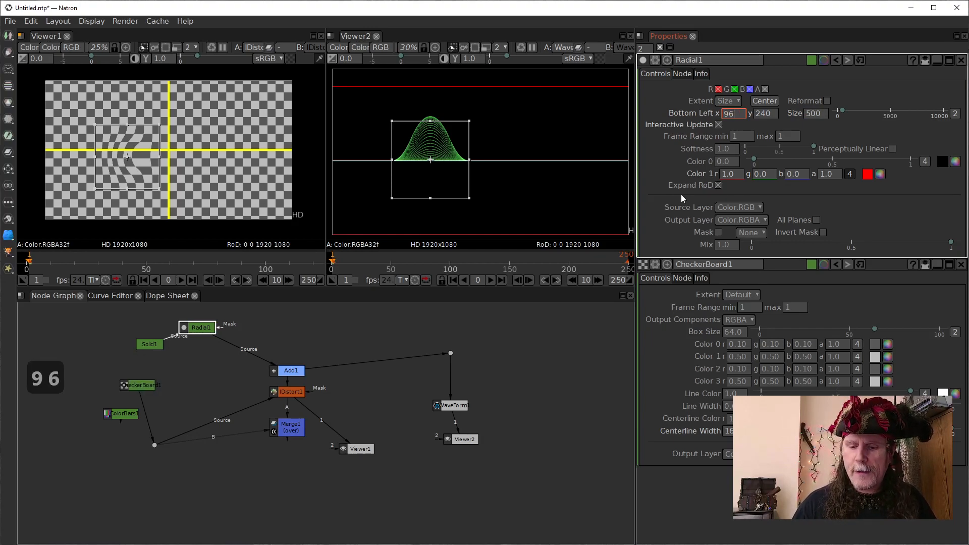
pyautogui.write('0-')
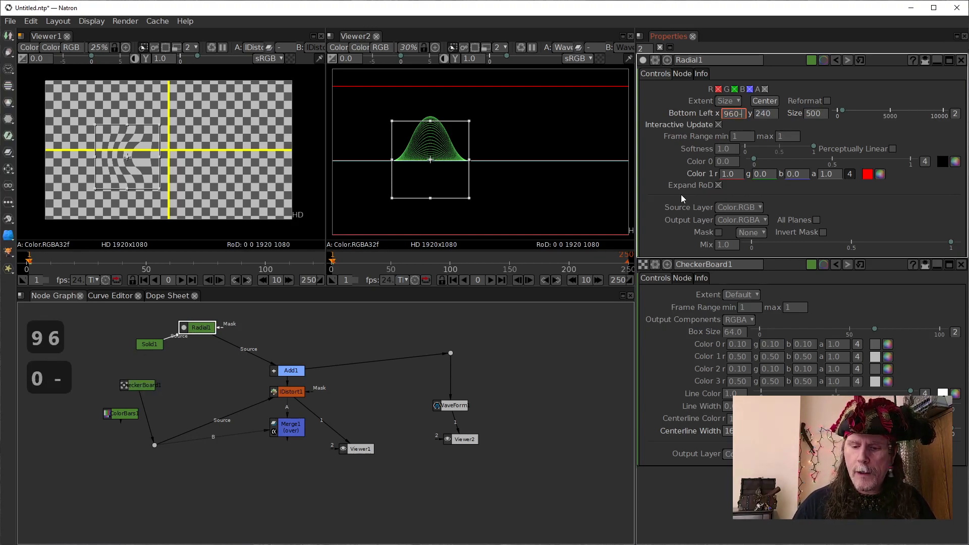
pyautogui.write('25')
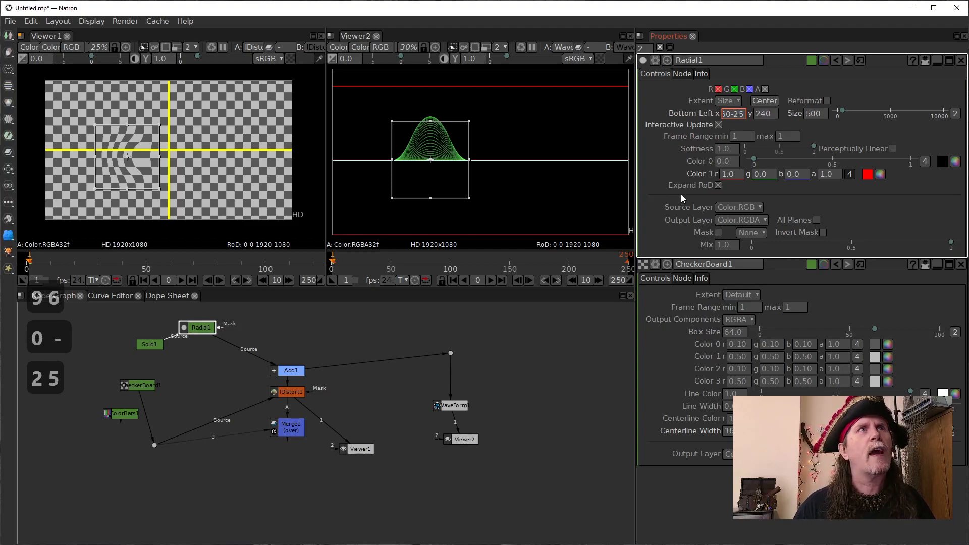
pyautogui.write('0')
pyautogui.press('Return')
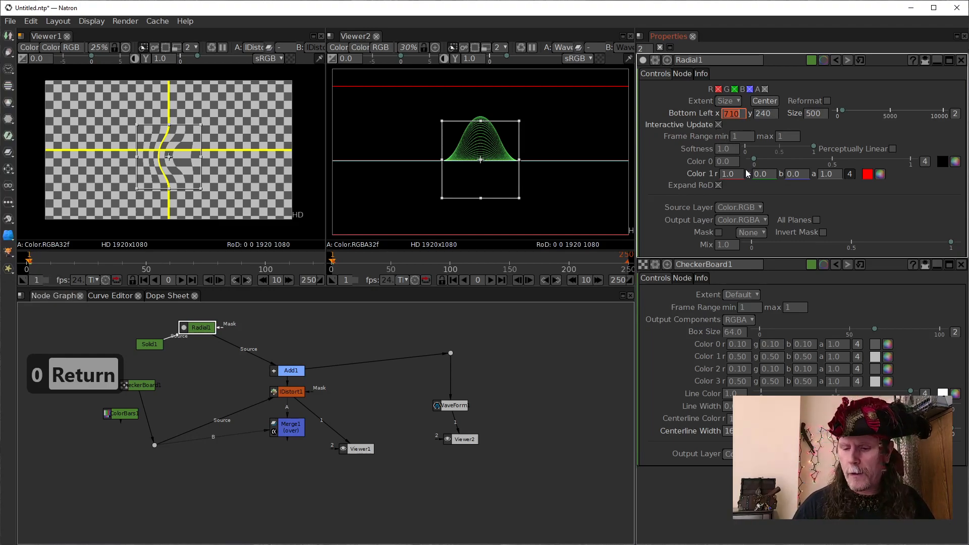
# - Shift the Radial fully to one side of the vertical centerline by setting its bottom-left x to 960-500
pyautogui.write('960')
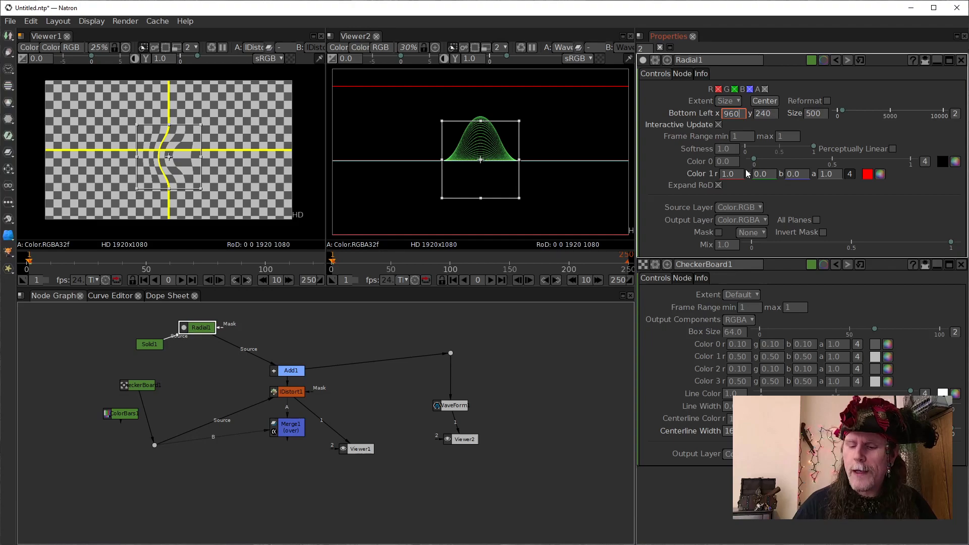
pyautogui.write('-')
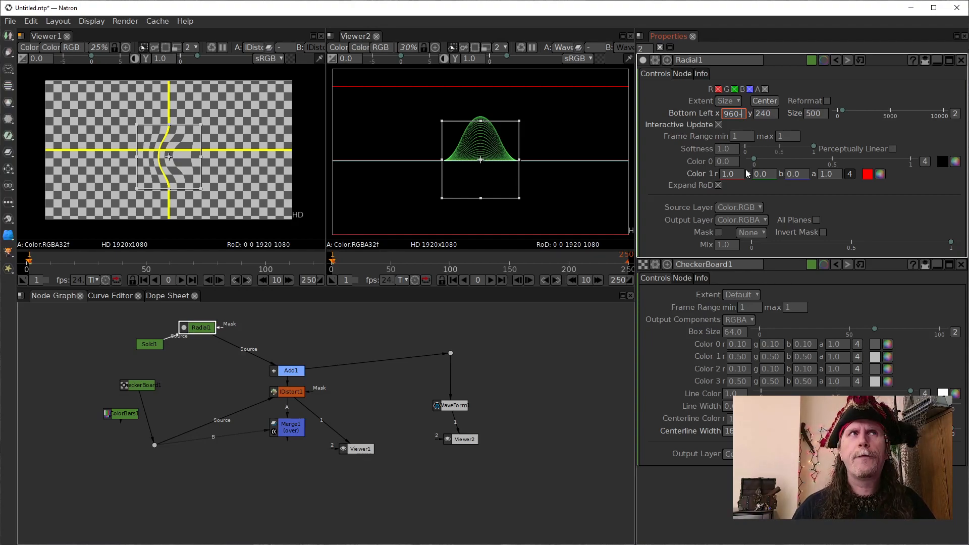
pyautogui.write('500')
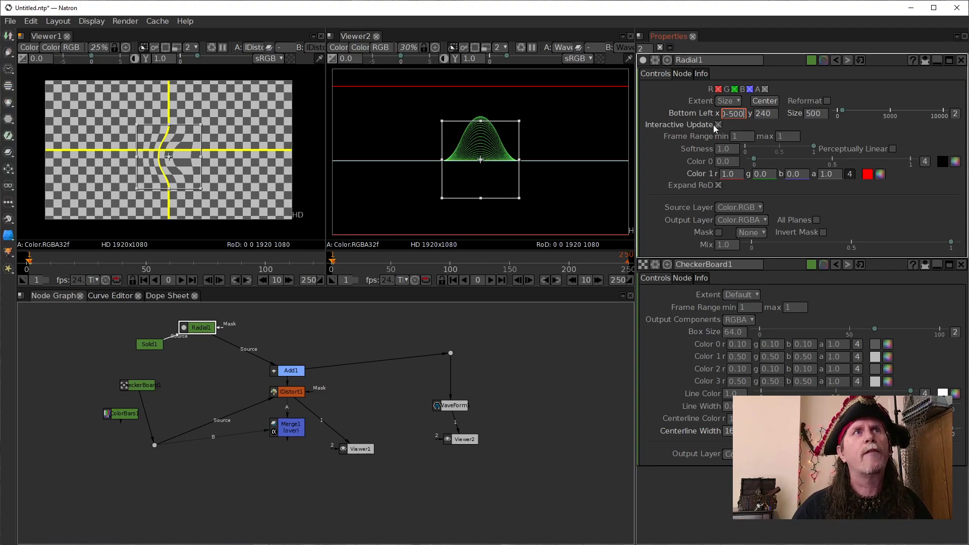
pyautogui.press('Return')
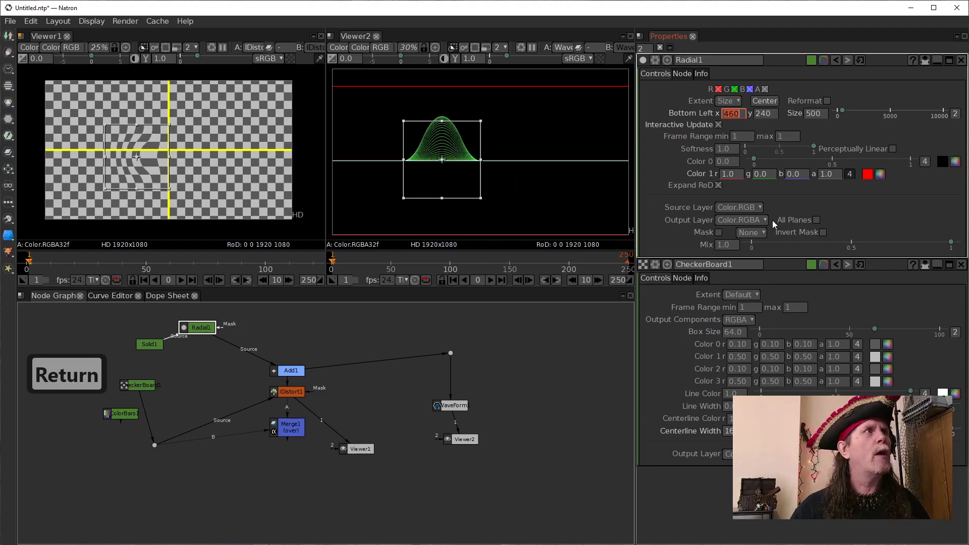
# - Set the Radial's bottom-left y to 250
pyautogui.click(770, 114)
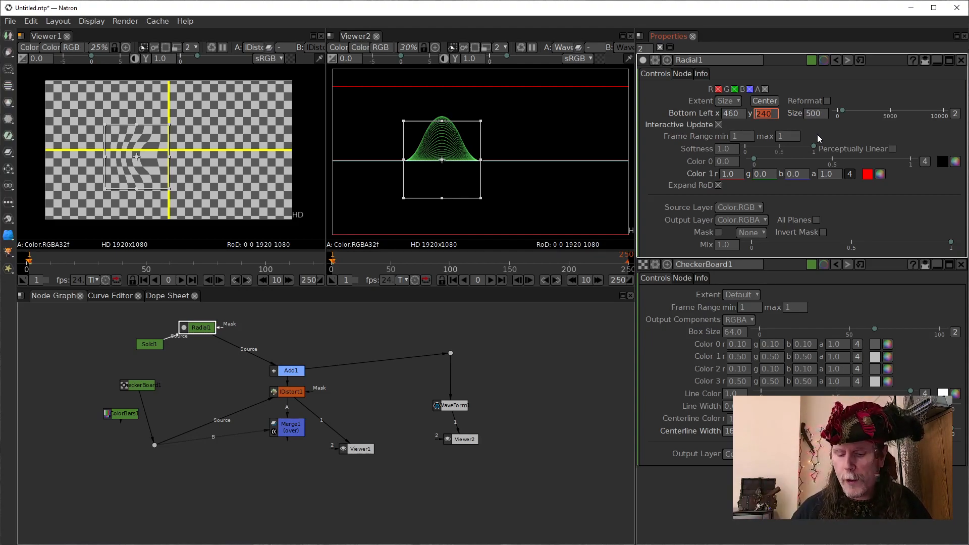
pyautogui.write('2')
pyautogui.write('50')
pyautogui.press('Return')
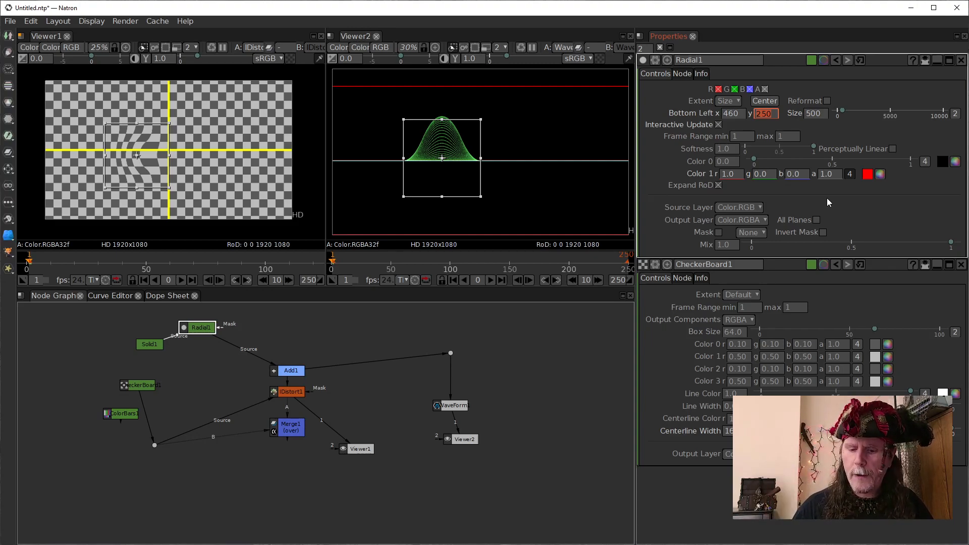
# - Centre the Radial vertically on the HD frame by setting its bottom-left y to 540-250
pyautogui.write('540')
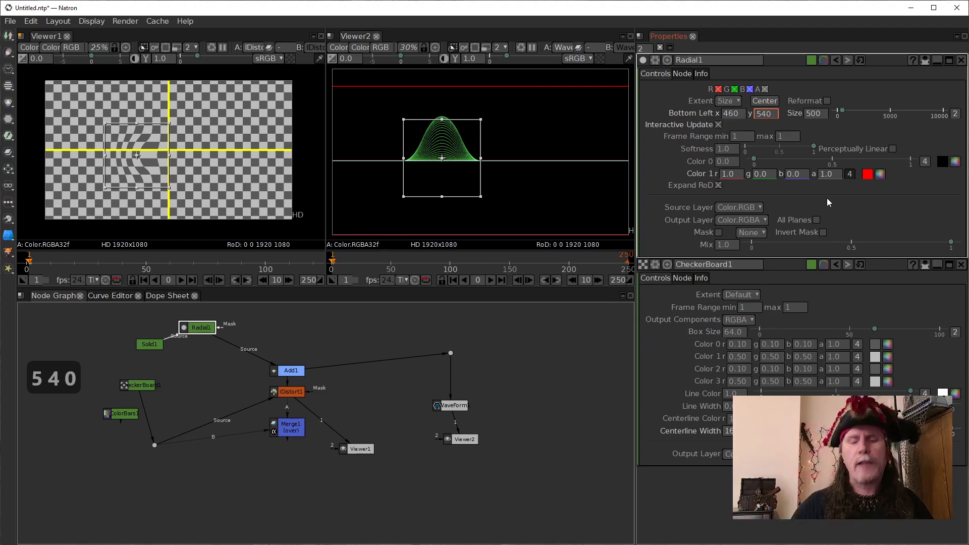
pyautogui.write('-')
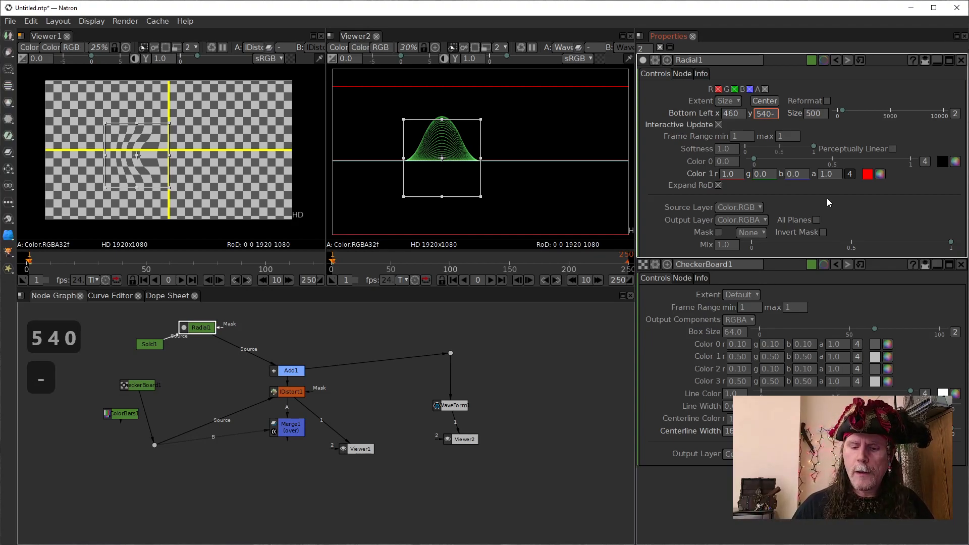
pyautogui.write('250')
pyautogui.press('Return')
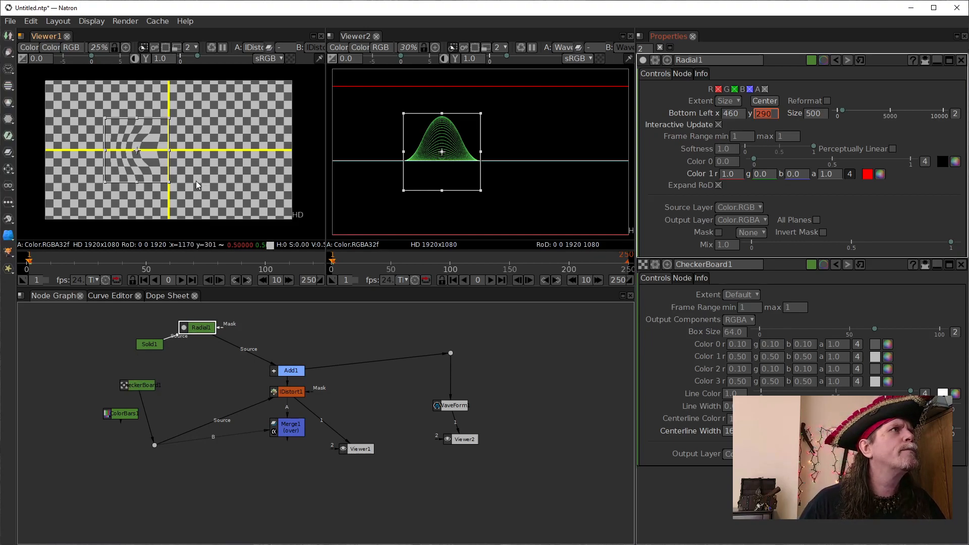
# - Replace the Radial's bottom-left x with the expression 960-(500/4)
pyautogui.click(737, 114)
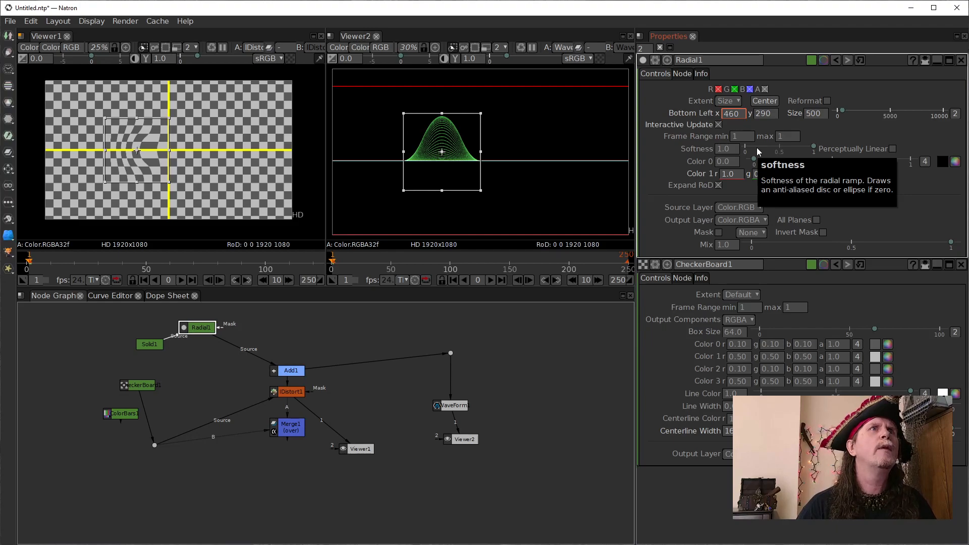
pyautogui.press('BackSpace')
pyautogui.press('BackSpace')
pyautogui.press('BackSpace')
pyautogui.press('BackSpace')
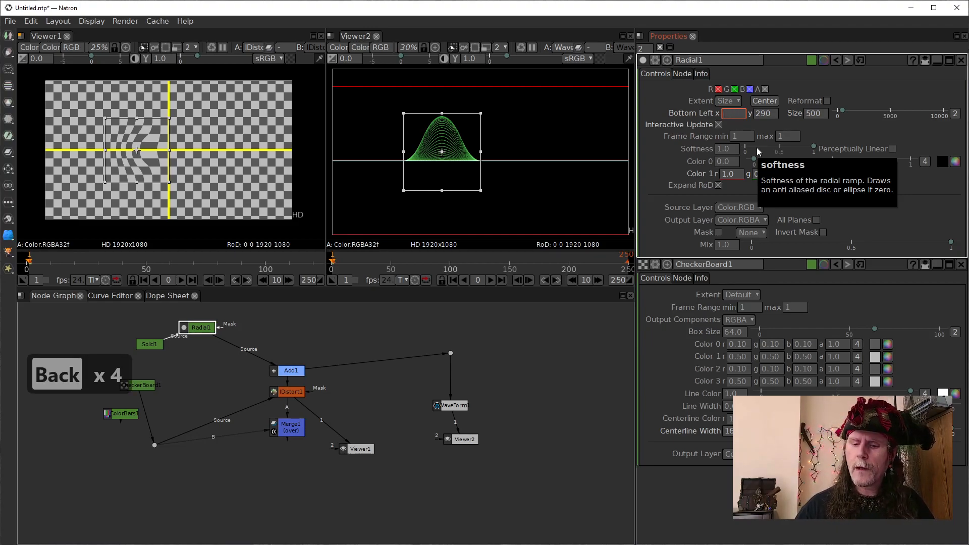
pyautogui.write('960')
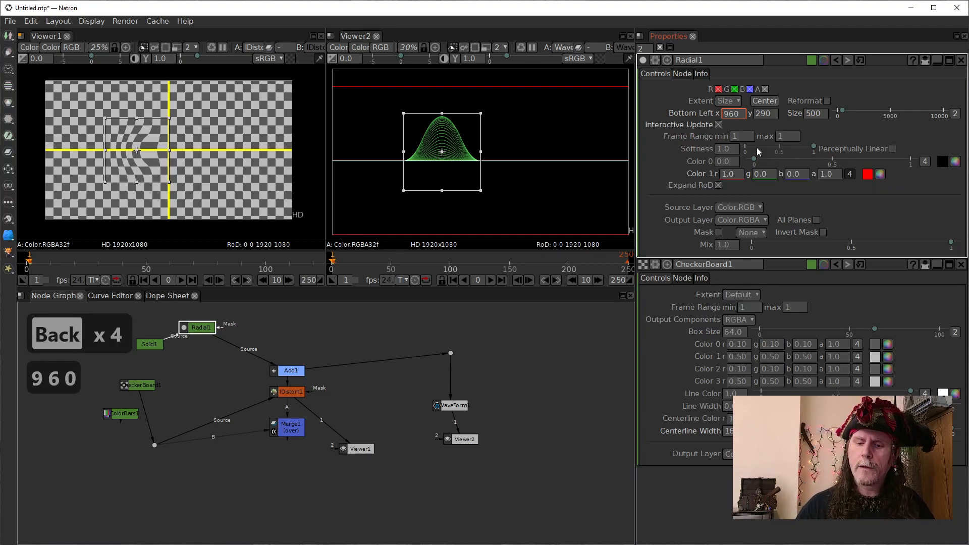
pyautogui.write('-')
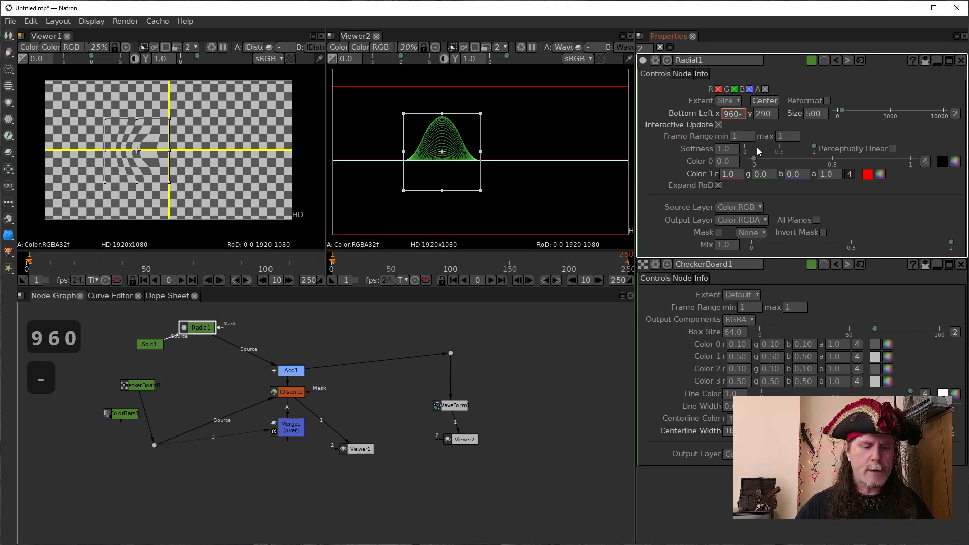
pyautogui.write('(')
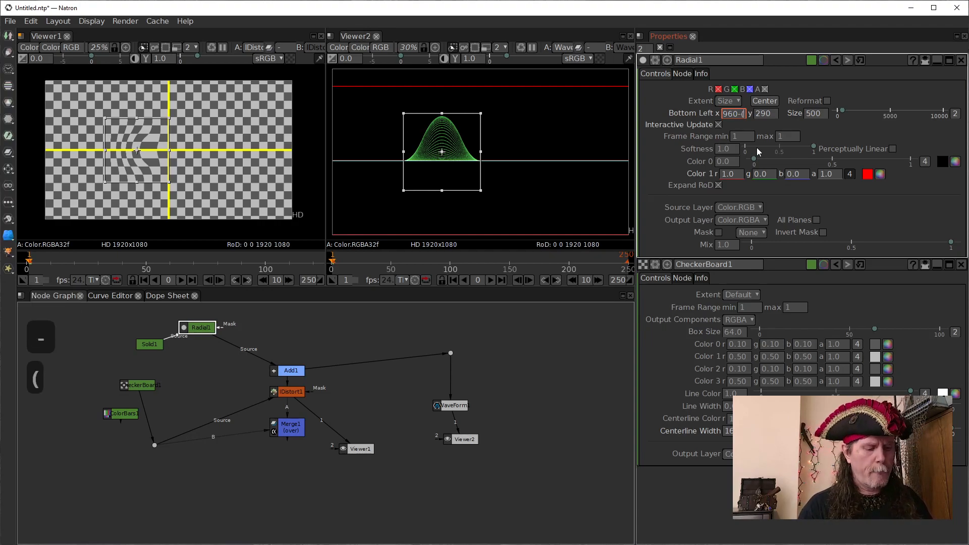
pyautogui.write('500')
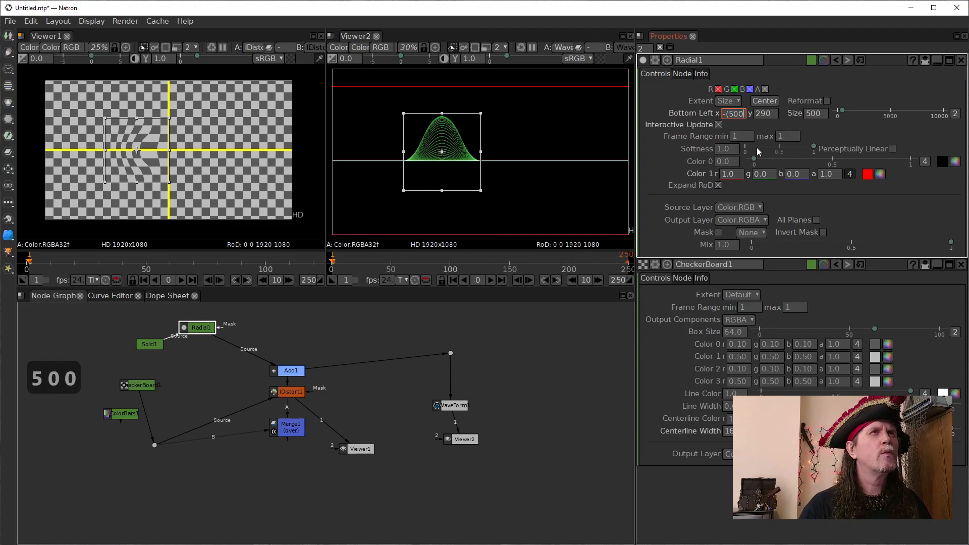
pyautogui.write('/')
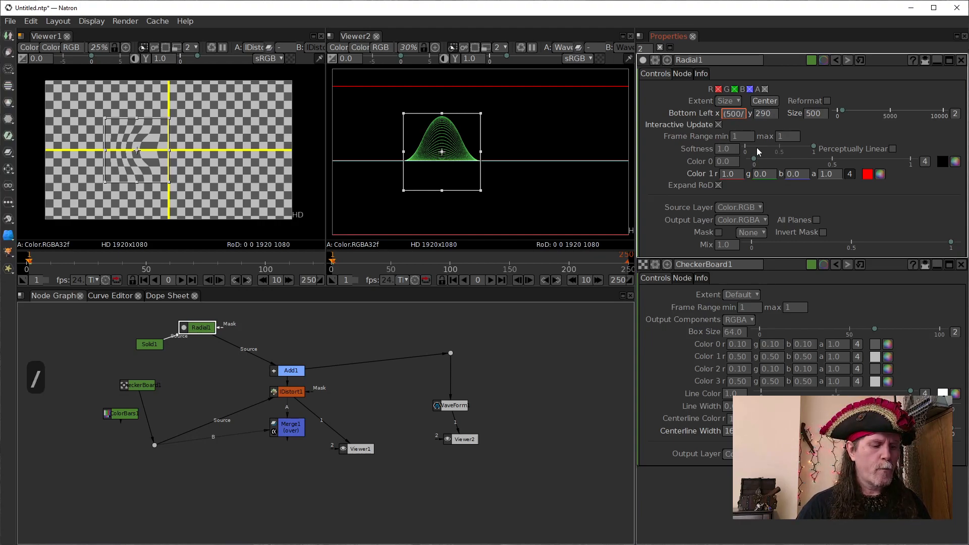
pyautogui.write('4')
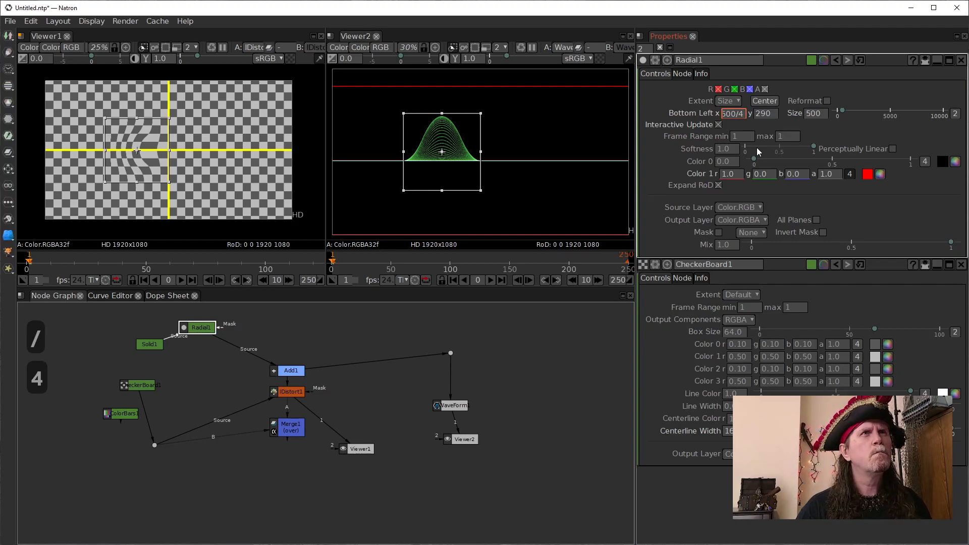
pyautogui.write(')')
pyautogui.press('Return')
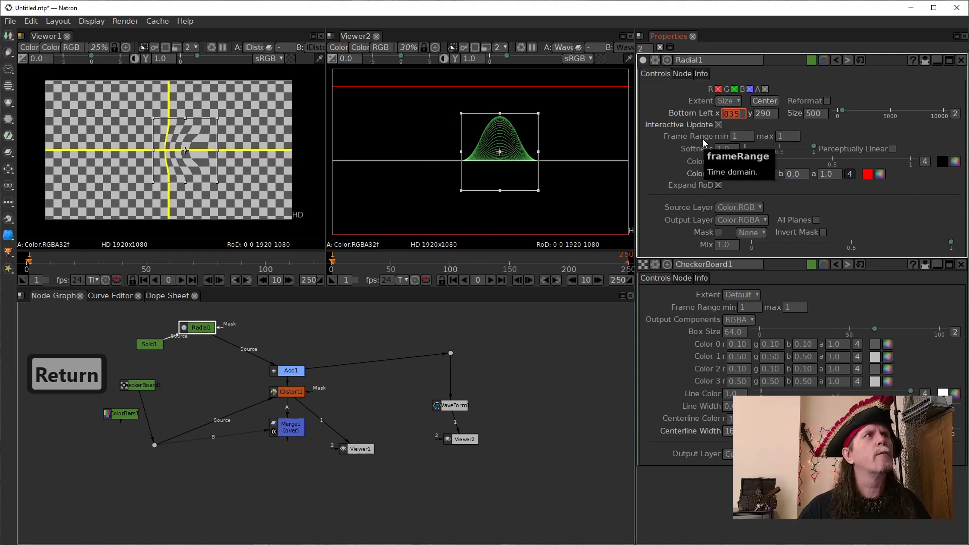
# - Subtract 500 from the Radial's bottom-left x of 835, and try entering +250 as its x value
pyautogui.click(740, 113)
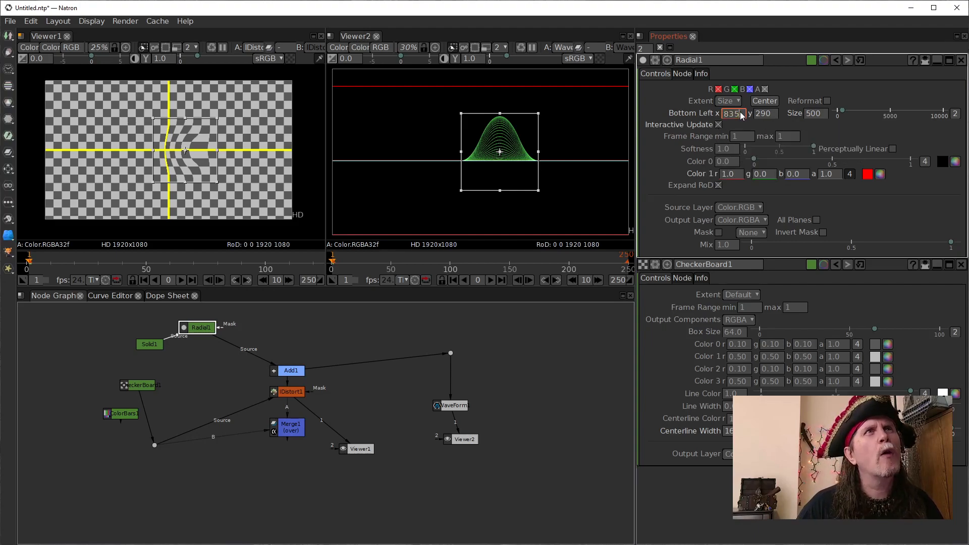
pyautogui.write('-500')
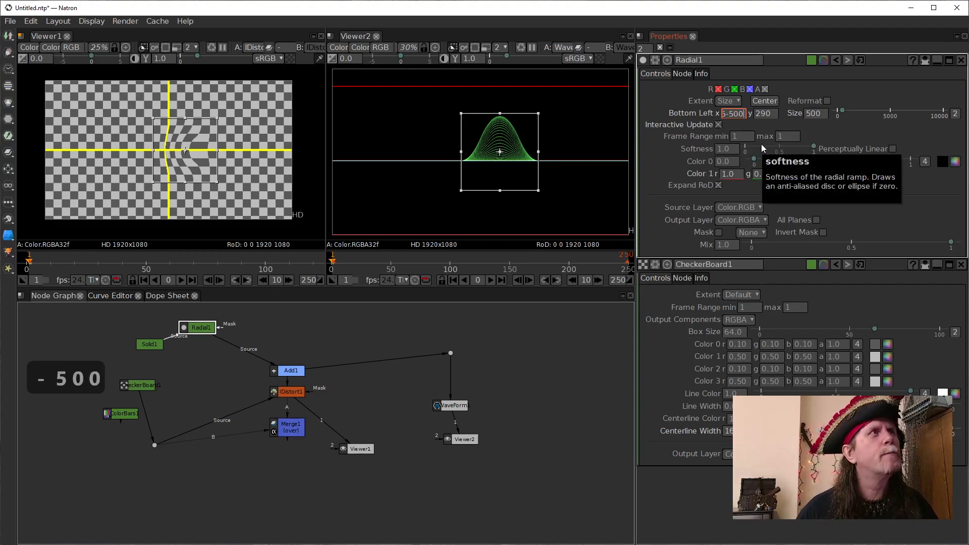
pyautogui.press('Return')
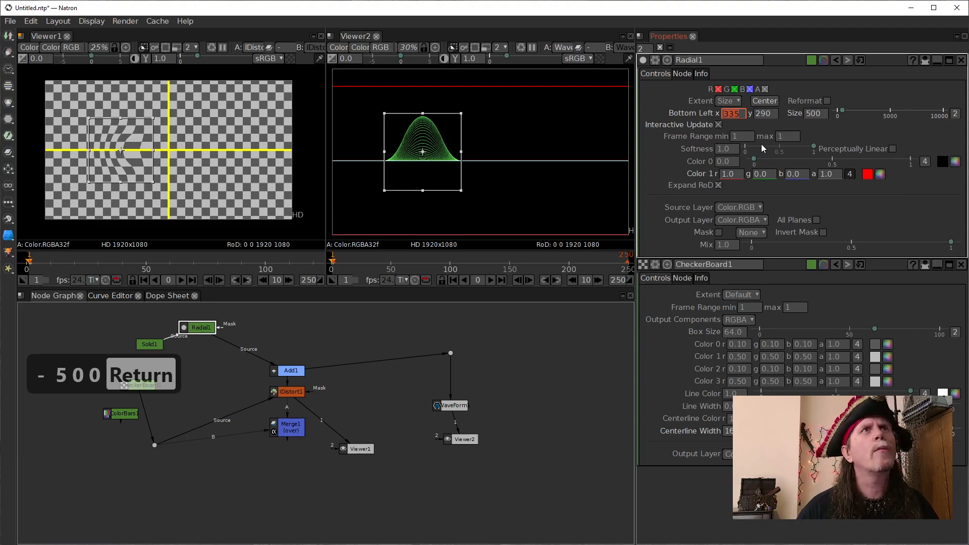
pyautogui.write('+250')
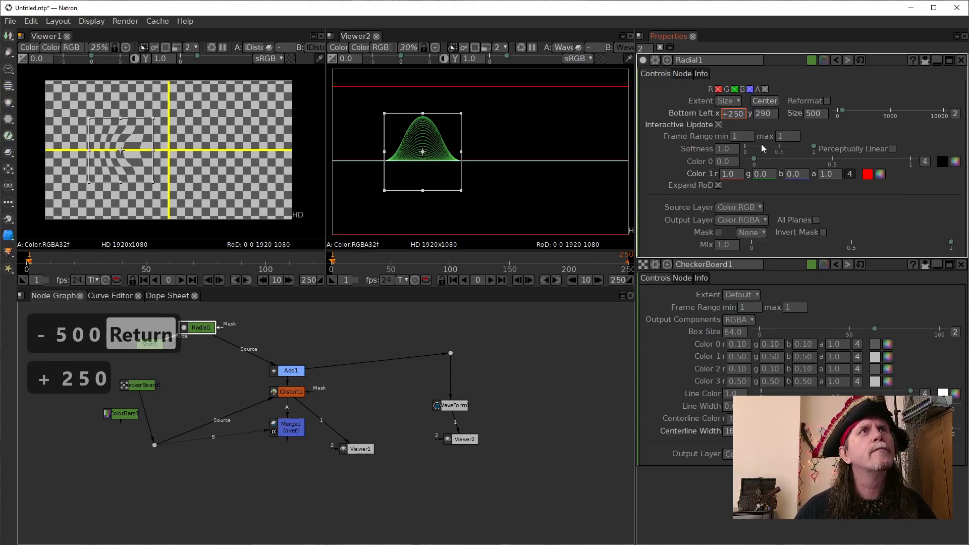
pyautogui.press('Return')
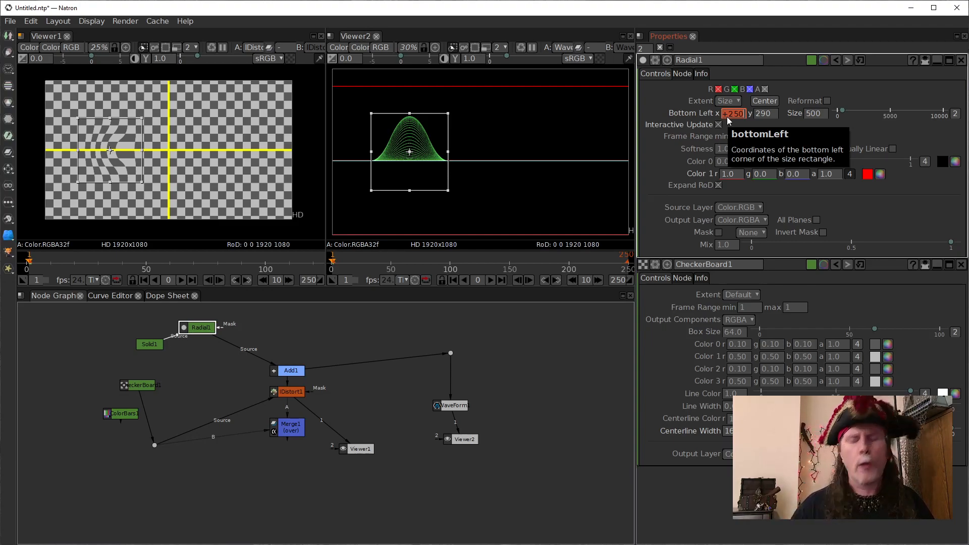
# - Set the Radial's bottom-left x to 960-125
pyautogui.write('93')
pyautogui.press('BackSpace')
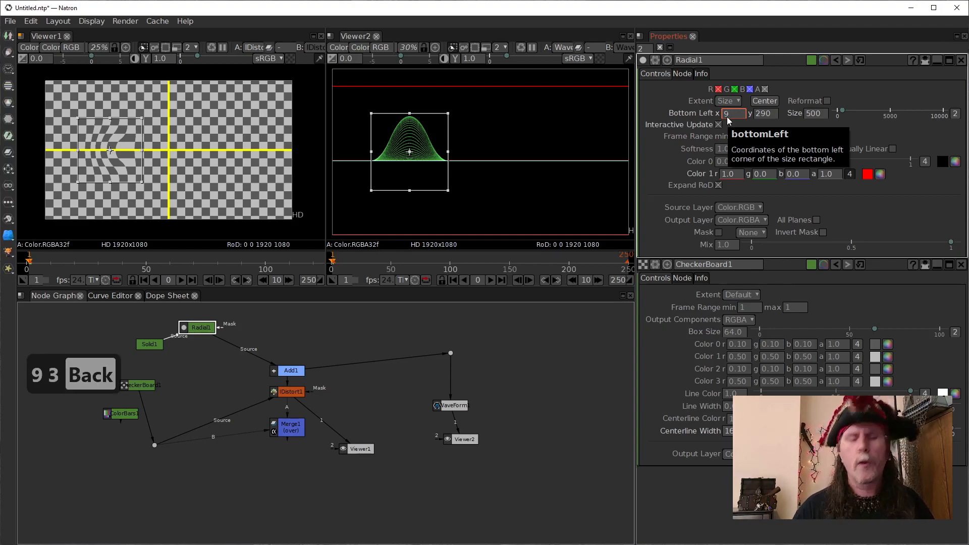
pyautogui.write('60-')
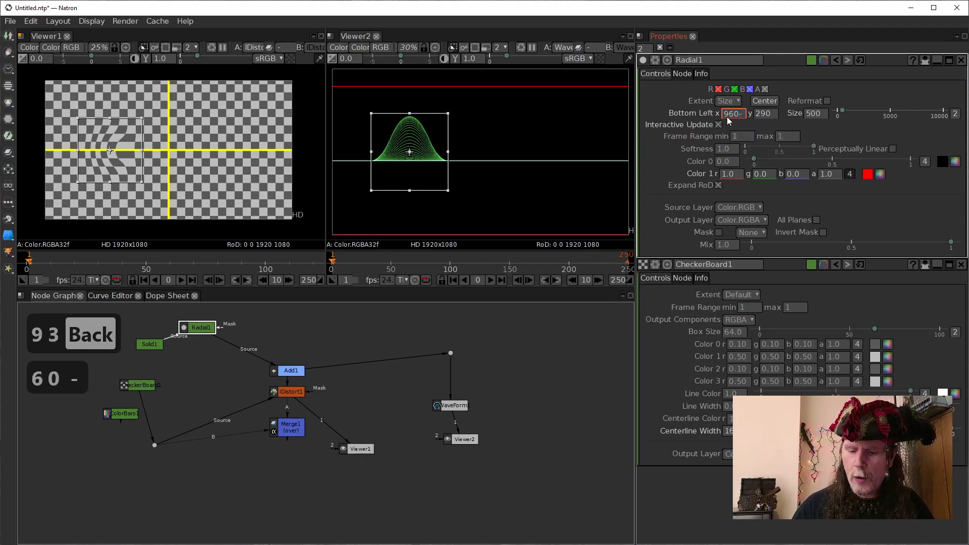
pyautogui.write('125')
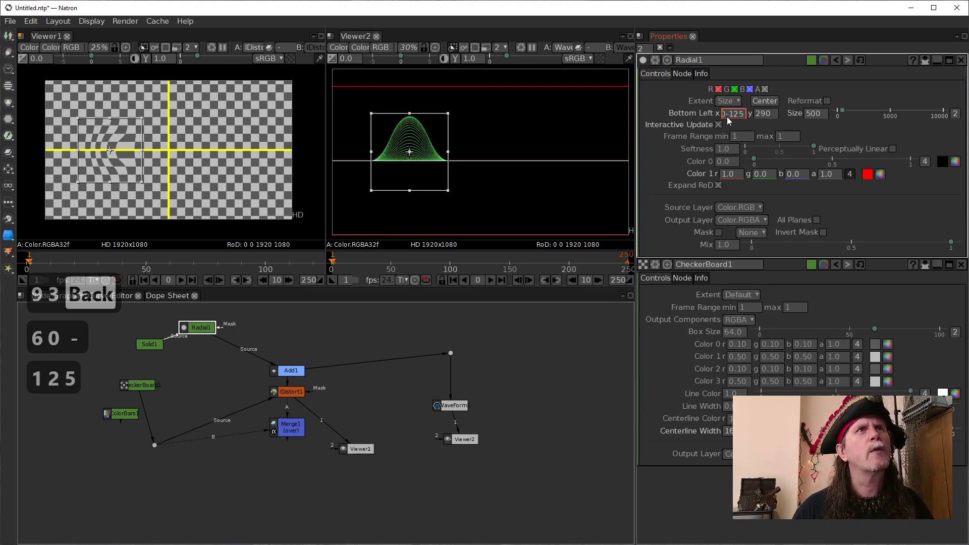
pyautogui.press('Return')
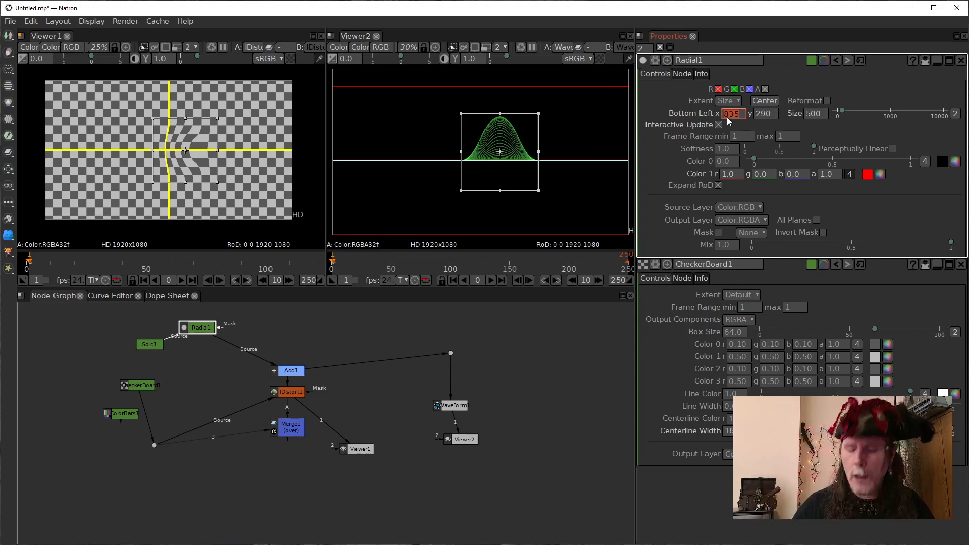
# - Position the Radial off the frame centre by setting its bottom-left x to 960-375
pyautogui.write('9')
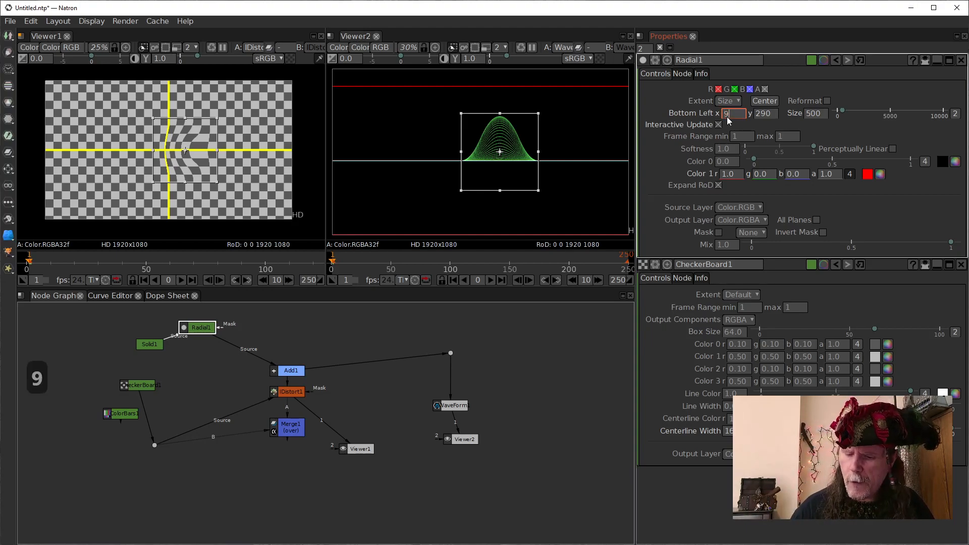
pyautogui.write('60-375')
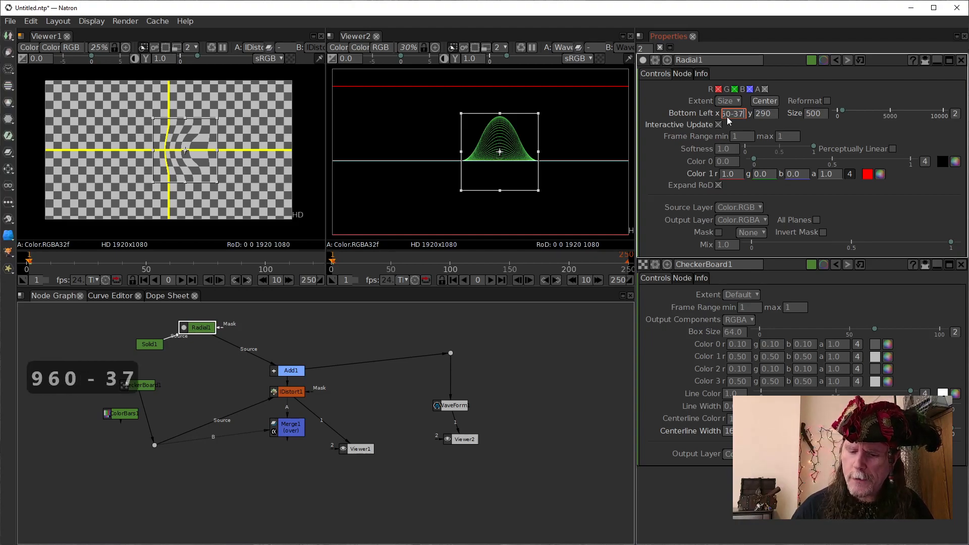
pyautogui.press('Return')
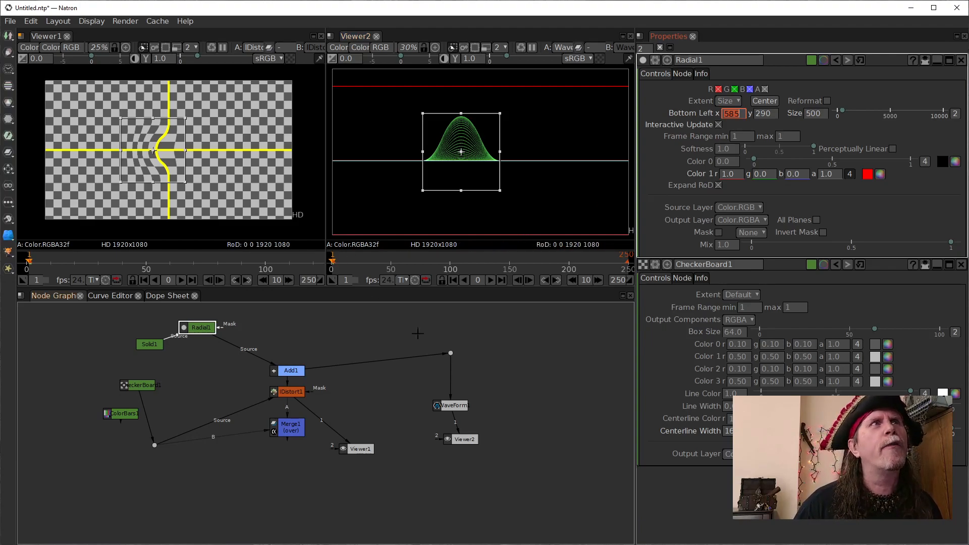
# - Duplicate the Radial node and place the copy between the original Radial and the Add node in the node graph
pyautogui.click(204, 332)
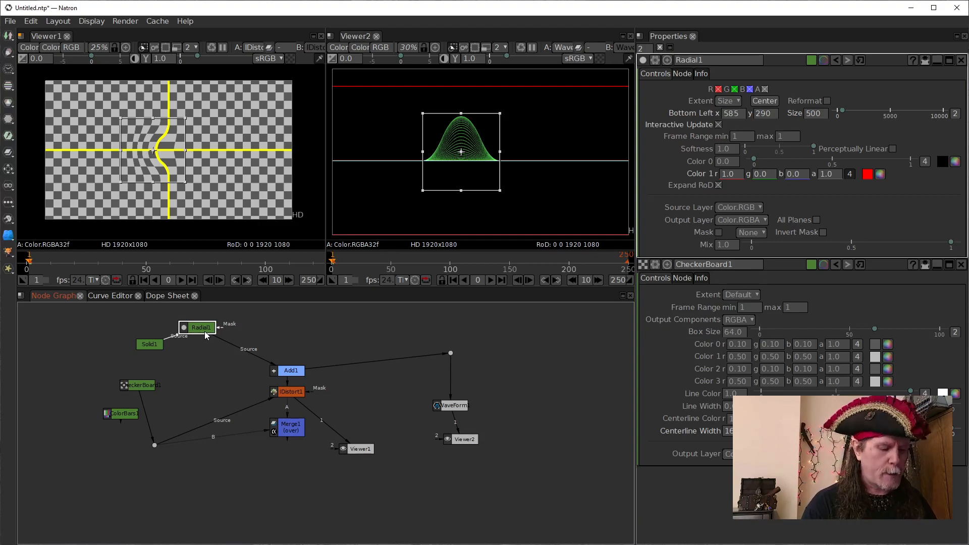
pyautogui.hotkey('alt', 'c')
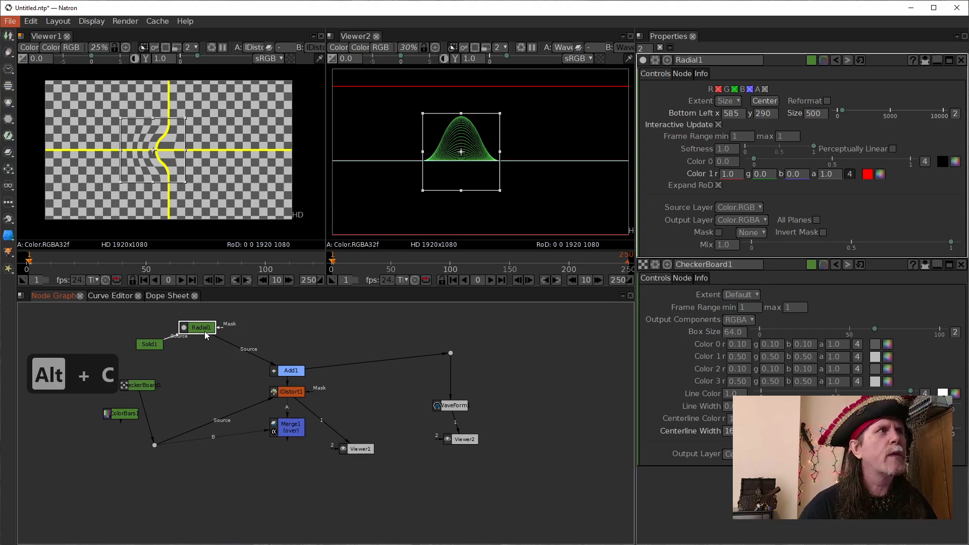
pyautogui.moveTo(200, 329); pyautogui.dragTo(202, 331)
pyautogui.hotkey('alt', 'c')
pyautogui.moveTo(199, 328); pyautogui.dragTo(198, 326)
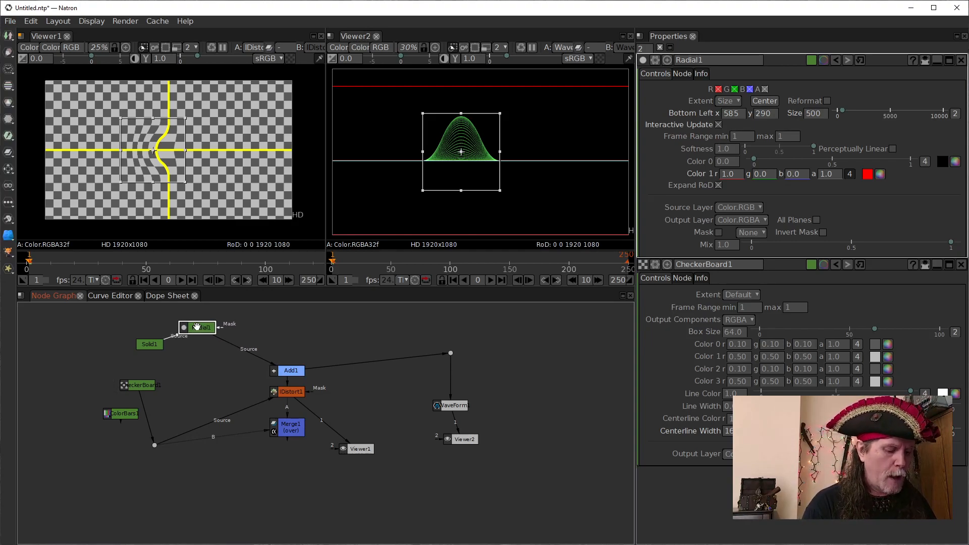
pyautogui.hotkey('alt', 'c')
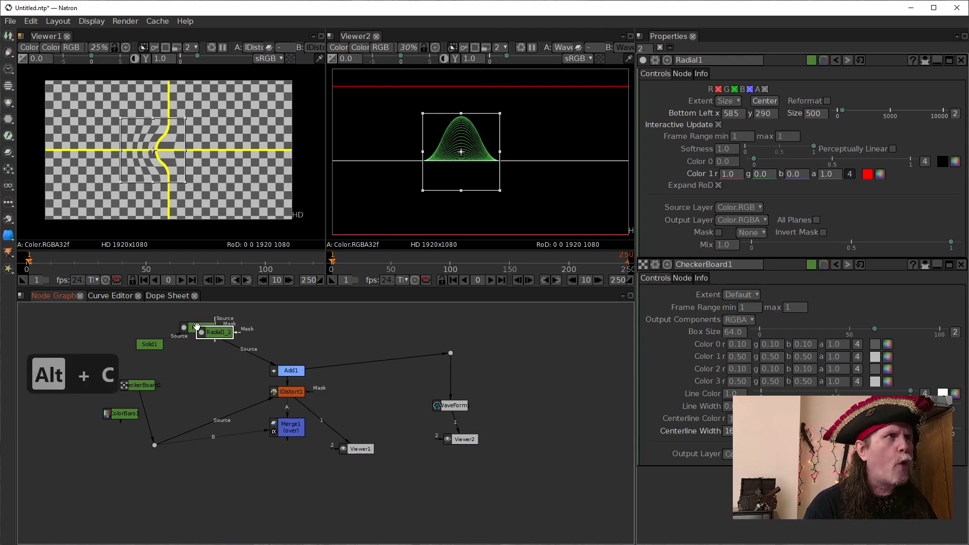
pyautogui.moveTo(211, 328)
pyautogui.mouseDown()
pyautogui.moveTo(224, 327)
pyautogui.moveTo(197, 323)
pyautogui.moveTo(244, 337)
pyautogui.moveTo(285, 329)
pyautogui.moveTo(254, 327)
pyautogui.moveTo(231, 343)
pyautogui.moveTo(231, 334)
pyautogui.mouseUp()
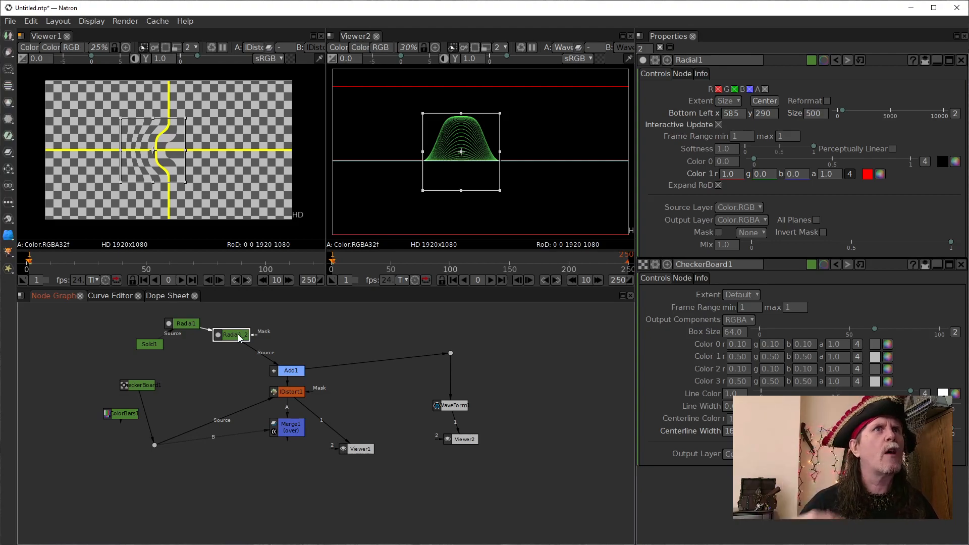
pyautogui.moveTo(231, 335); pyautogui.dragTo(251, 330)
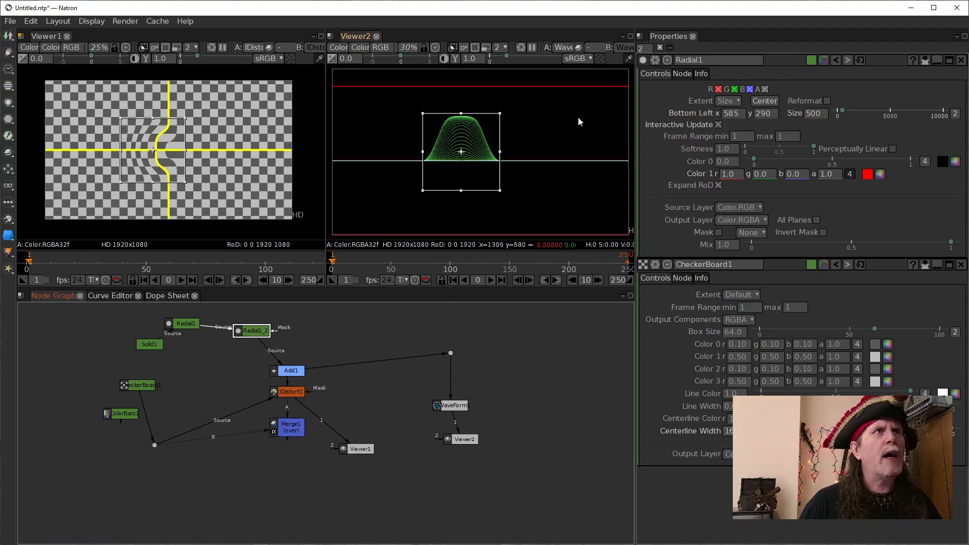
# - Try 960+125 as the second Radial's bottom-left x, and replace it with 960-125 to overlap the first Radial
pyautogui.doubleClick(247, 330)
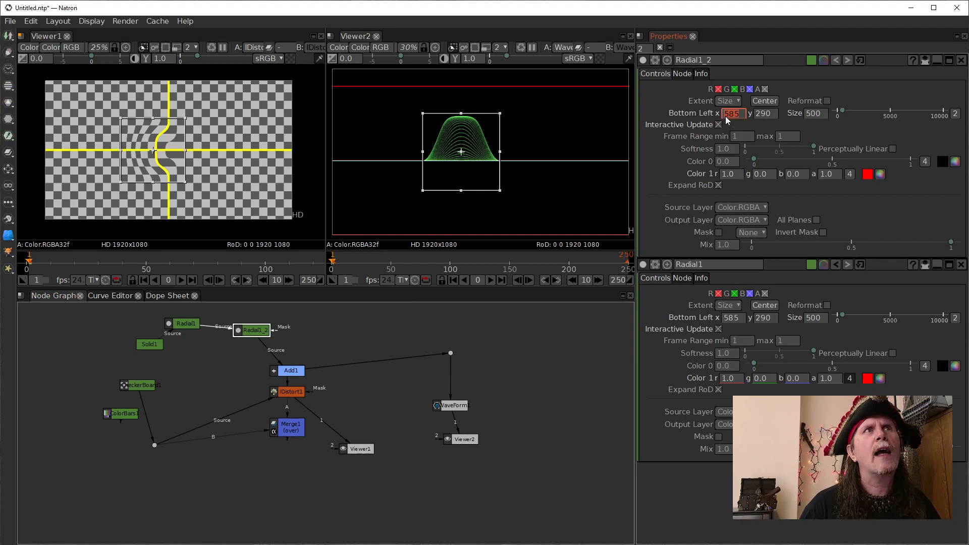
pyautogui.write('96')
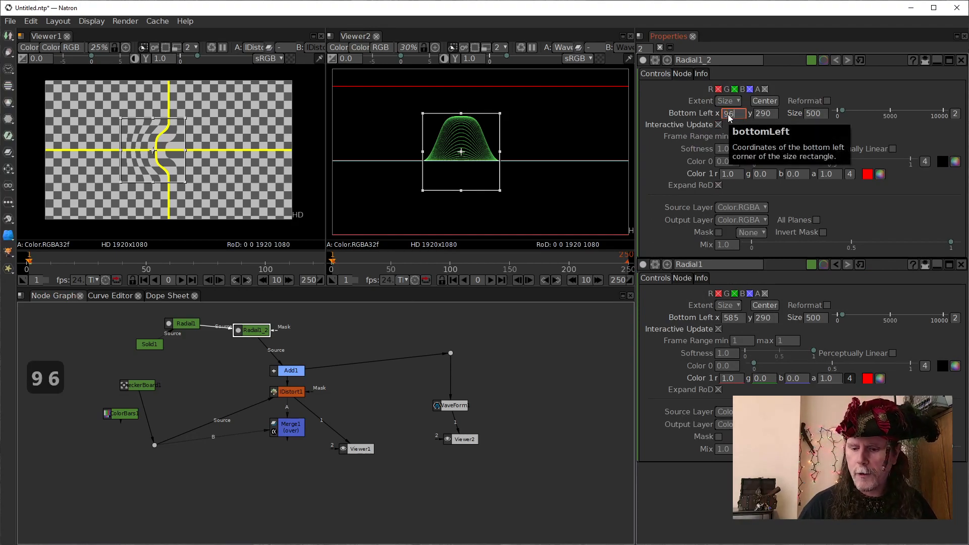
pyautogui.write('0+125')
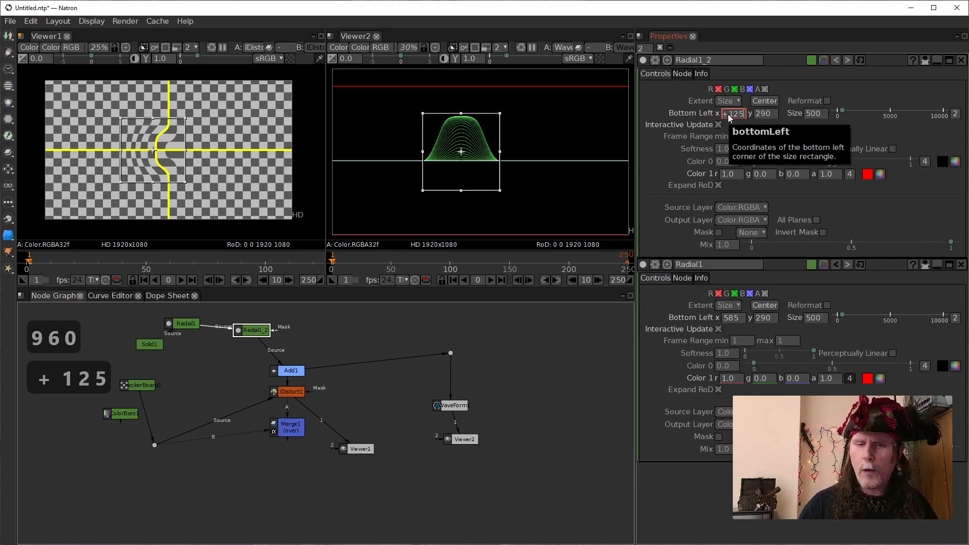
pyautogui.press('Return')
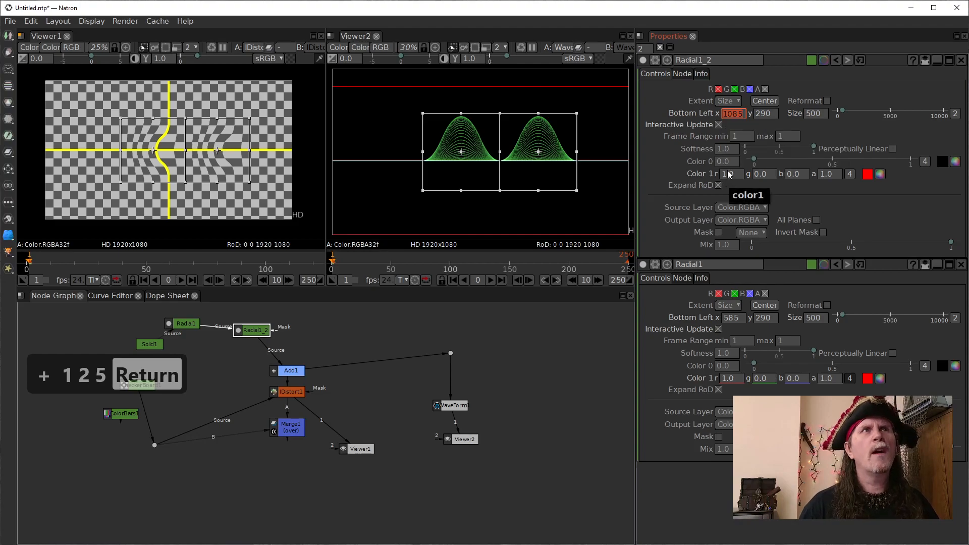
pyautogui.write('960-')
pyautogui.write('125')
pyautogui.press('Return')
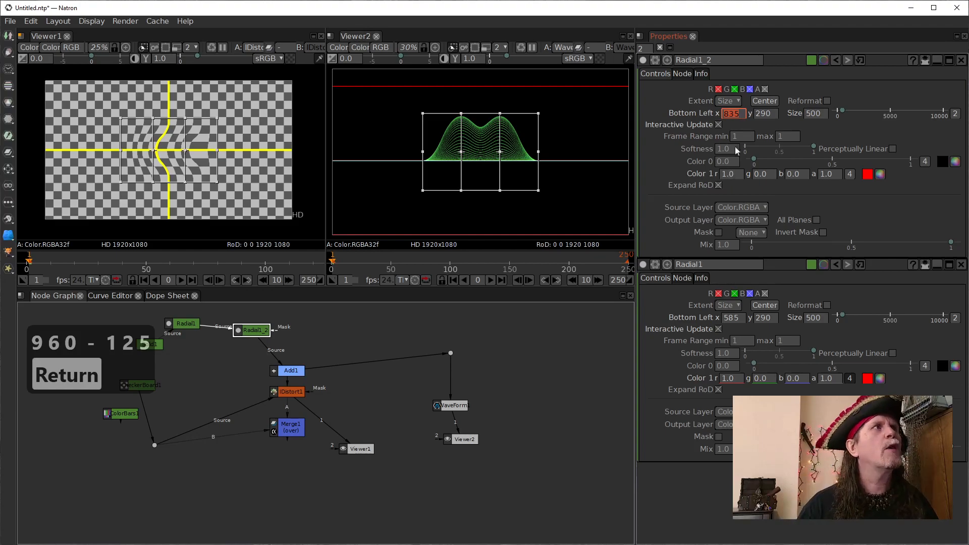
pyautogui.click(543, 352)
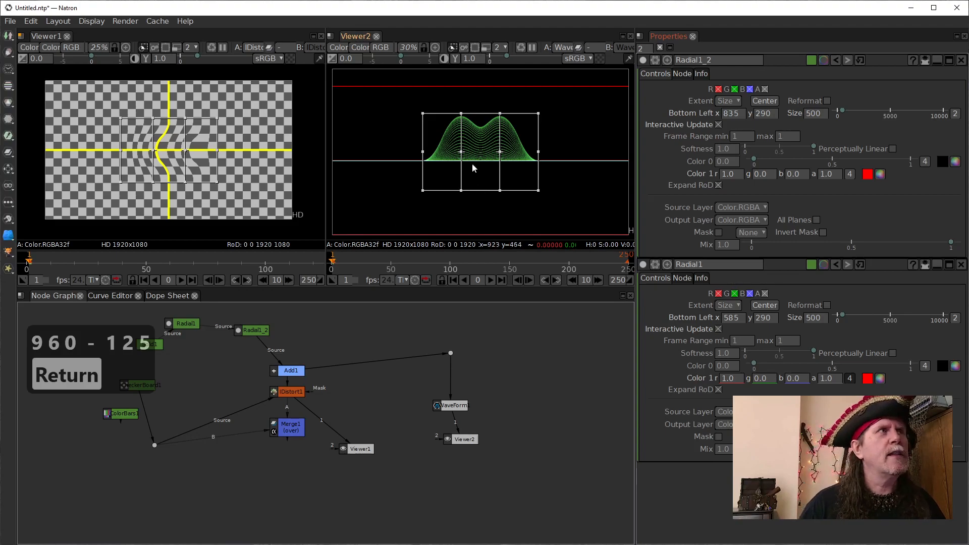
# - Invert the second Radial's displacement by setting its Color 1 red value to -1.0
pyautogui.scroll(2, 224, 165)
pyautogui.scroll(1, 246, 136)
pyautogui.moveTo(245, 140); pyautogui.dragTo(281, 147)
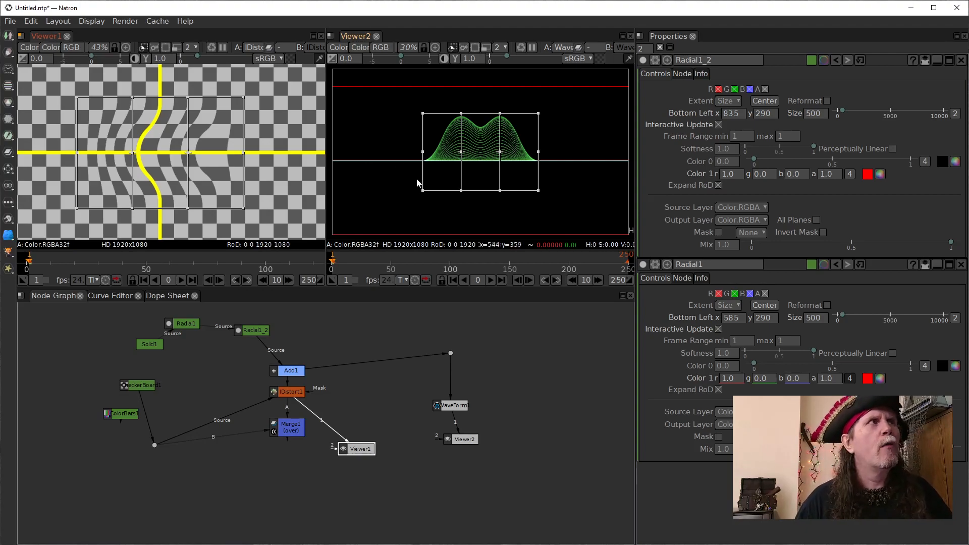
pyautogui.click(188, 324)
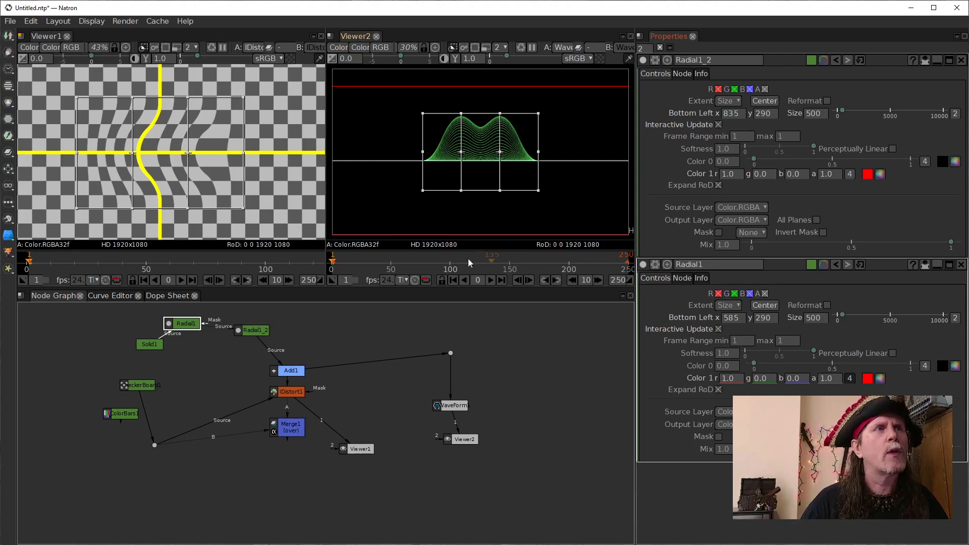
pyautogui.click(248, 329)
pyautogui.moveTo(249, 330); pyautogui.dragTo(249, 329)
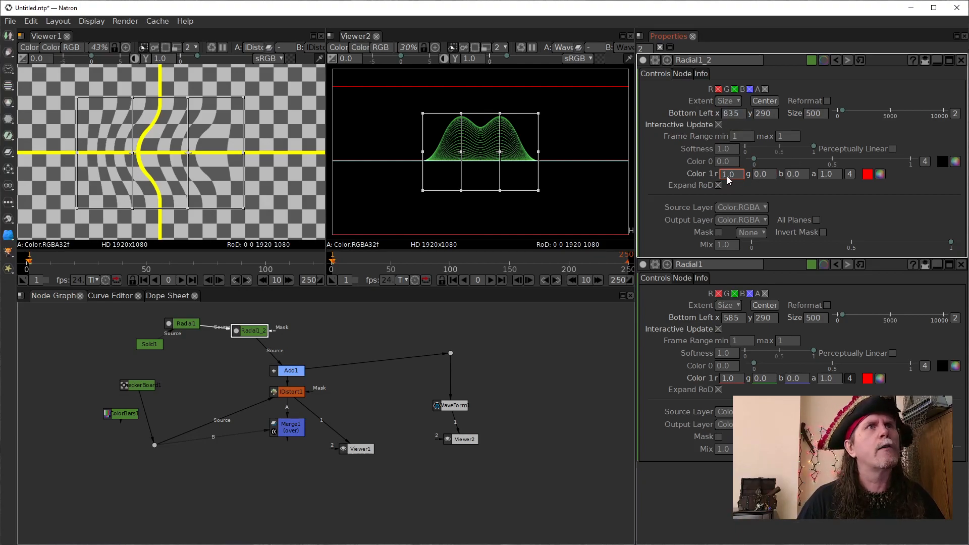
pyautogui.scroll(-1, 723, 175)
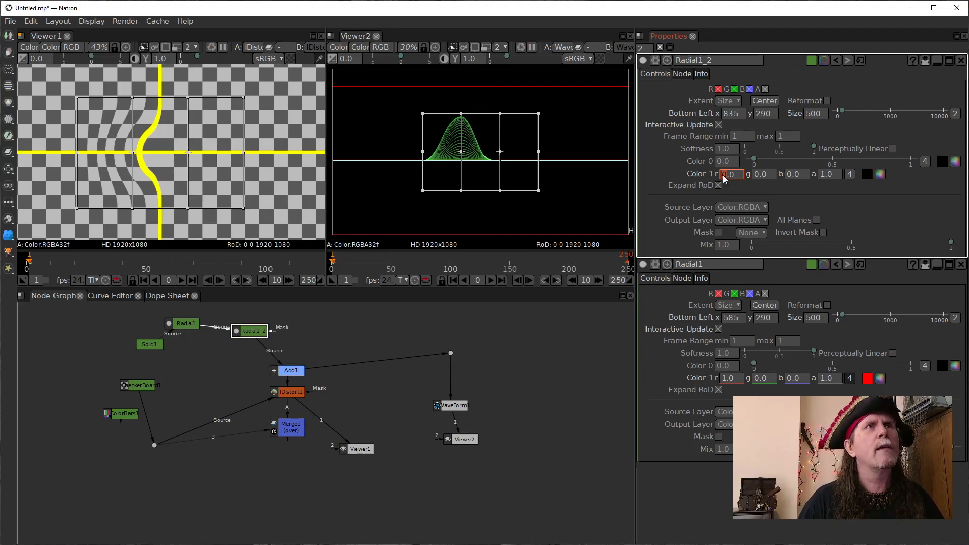
pyautogui.scroll(1, 723, 174)
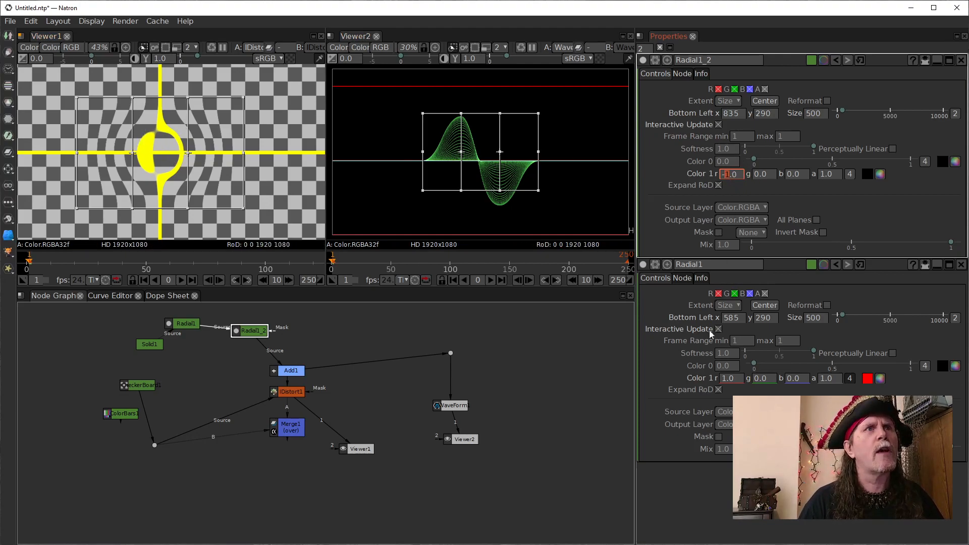
# - Reduce the second Radial's negative displacement by adjusting its Color 1 red value to -0.5
pyautogui.click(186, 323)
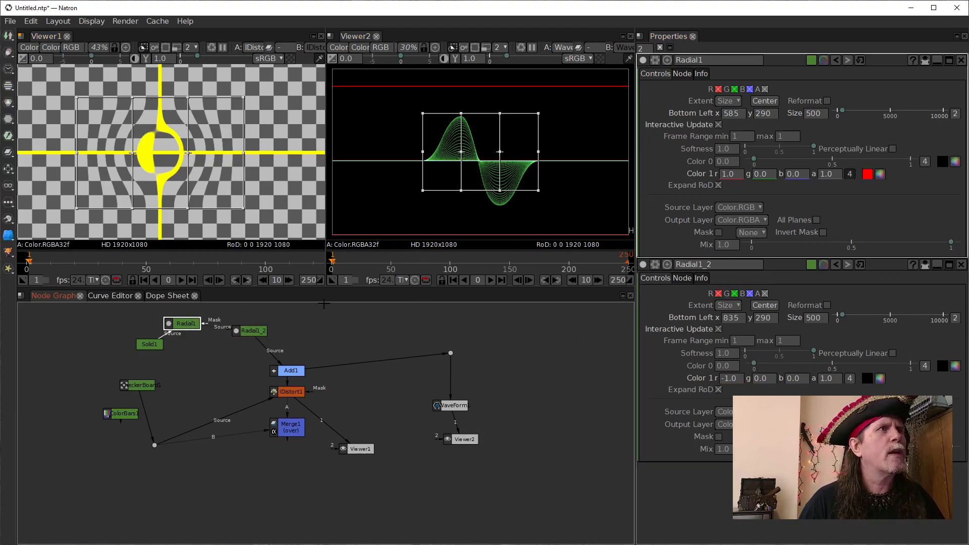
pyautogui.click(253, 332)
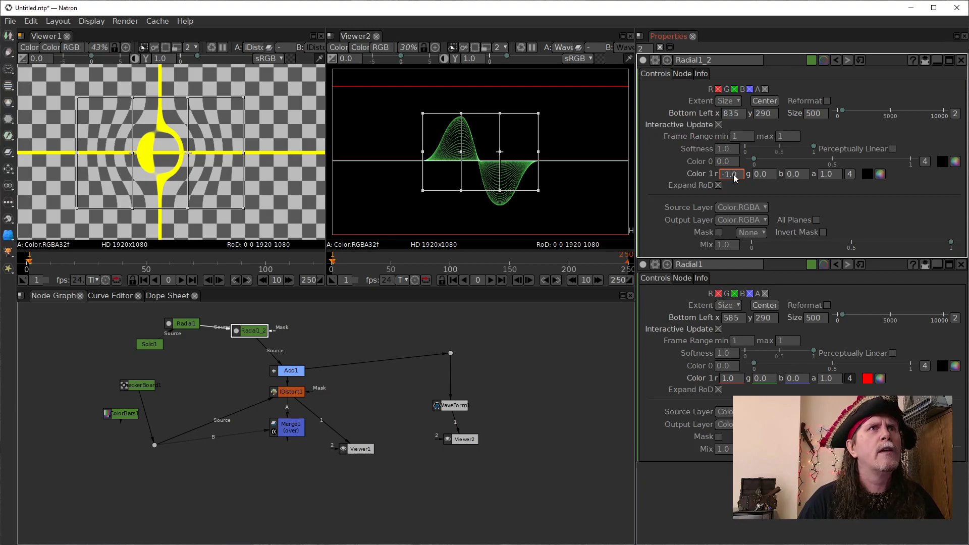
pyautogui.scroll(3, 734, 174)
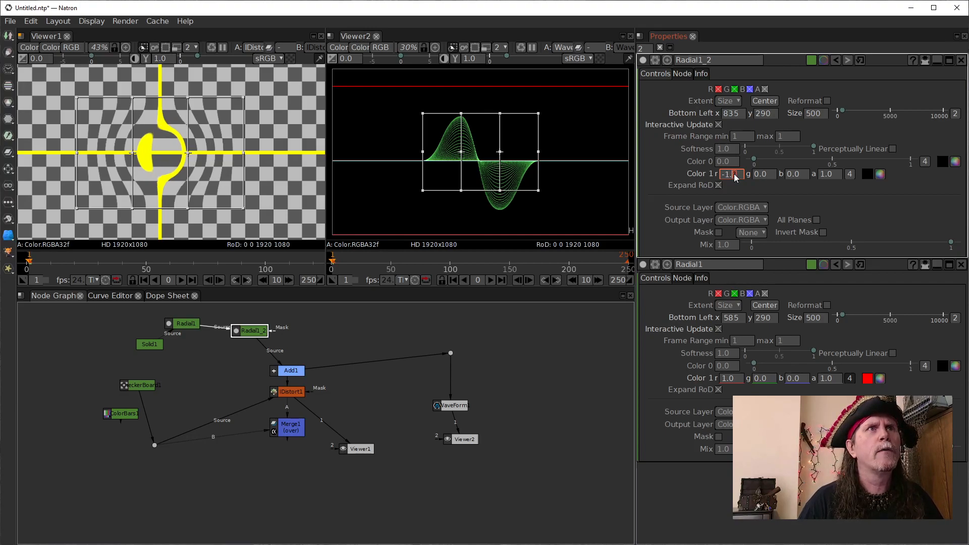
pyautogui.scroll(3, 734, 174)
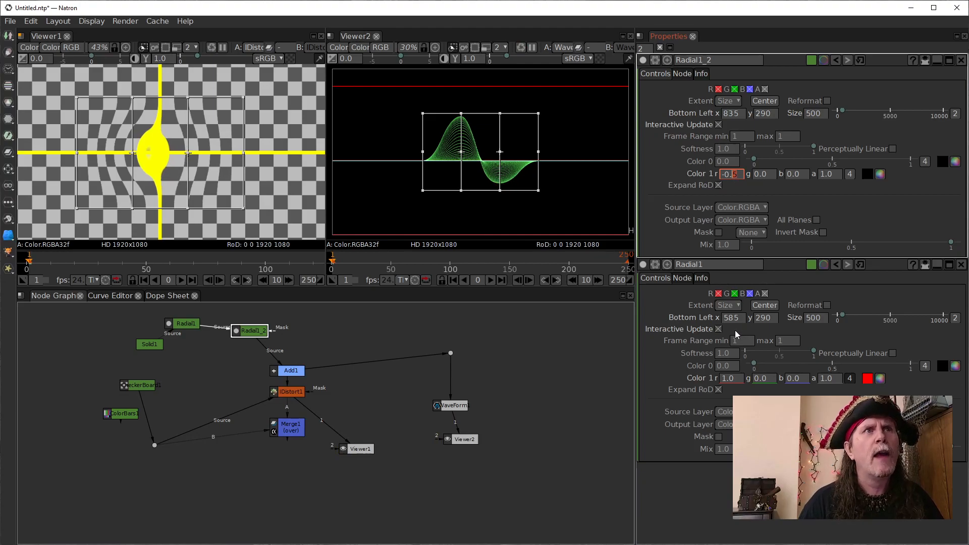
# - Lower the first Radial's Color 1 red value to 0.5
pyautogui.click(731, 379)
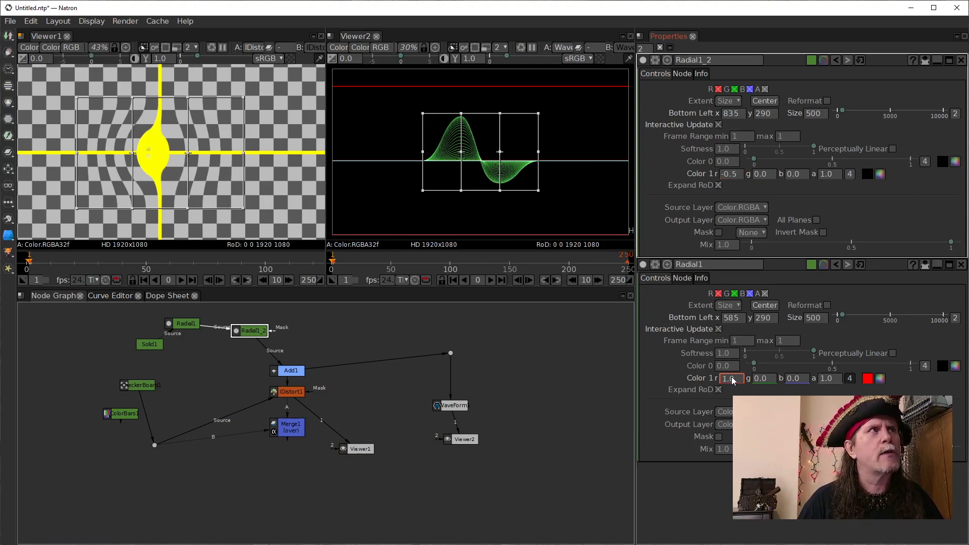
pyautogui.scroll(-4, 731, 376)
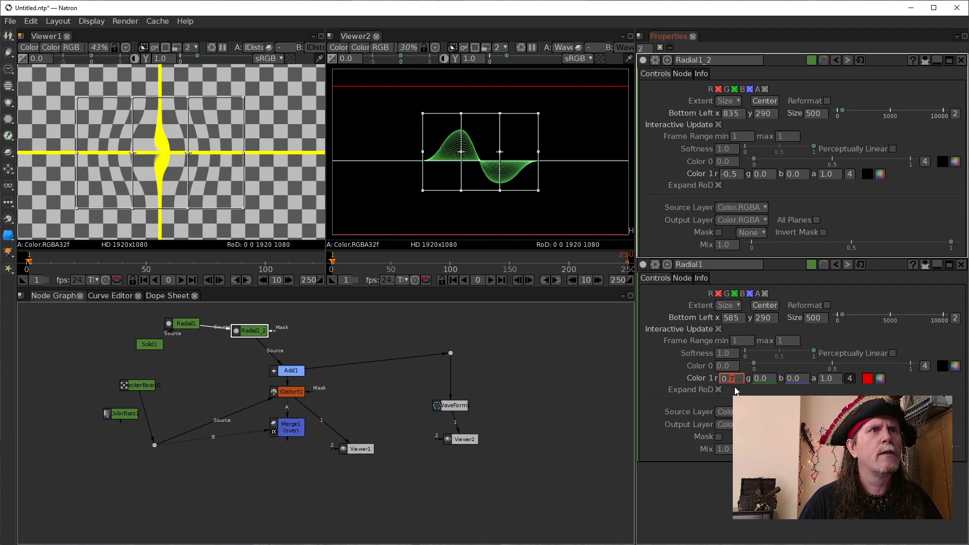
pyautogui.scroll(-3, 733, 378)
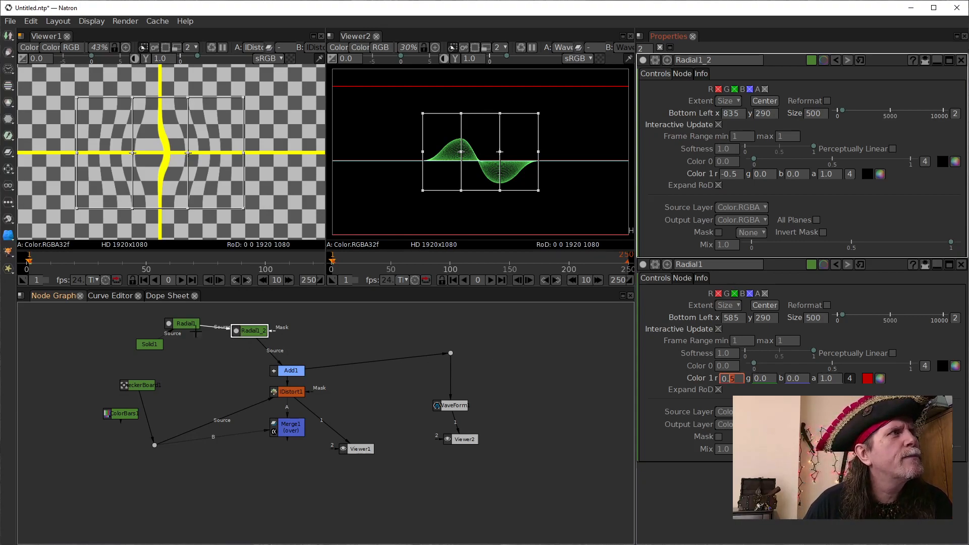
# - Weaken the second Radial's negative displacement by raising its Color 1 red value from the negative side to about -0.2
pyautogui.click(149, 345)
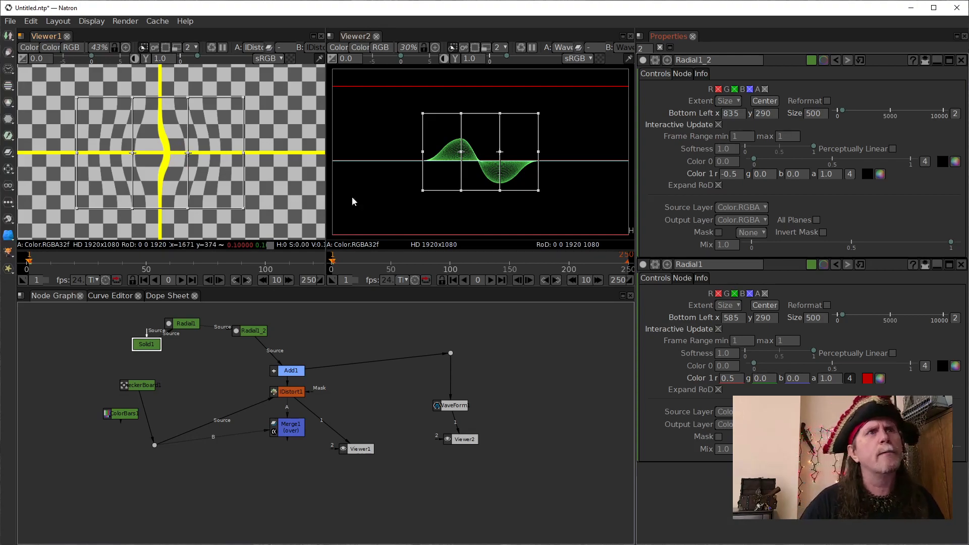
pyautogui.click(250, 333)
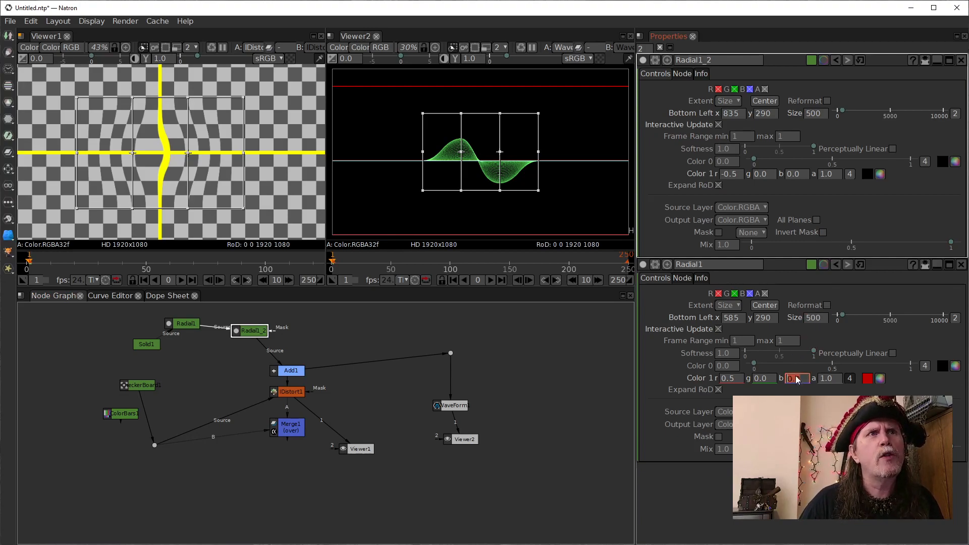
pyautogui.doubleClick(733, 379)
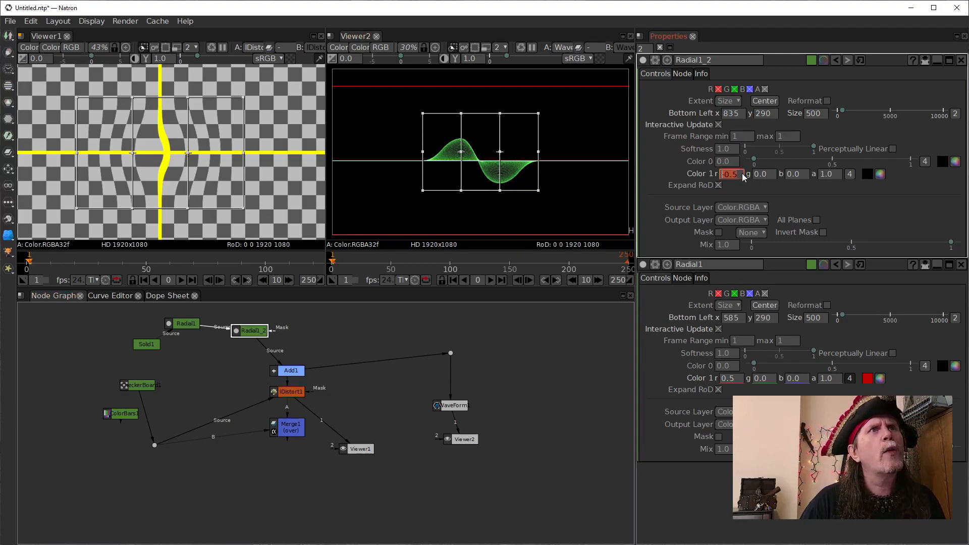
pyautogui.scroll(1, 740, 174)
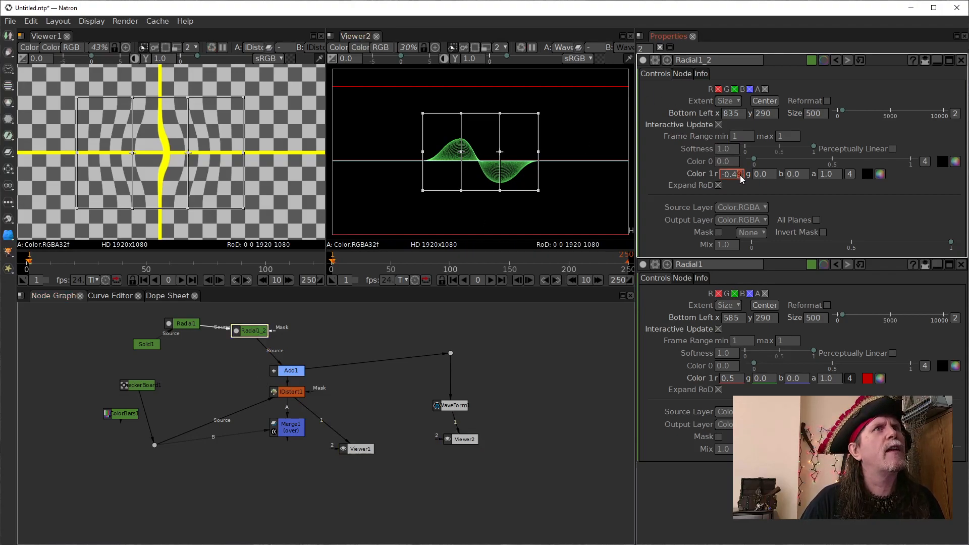
pyautogui.scroll(10, 739, 175)
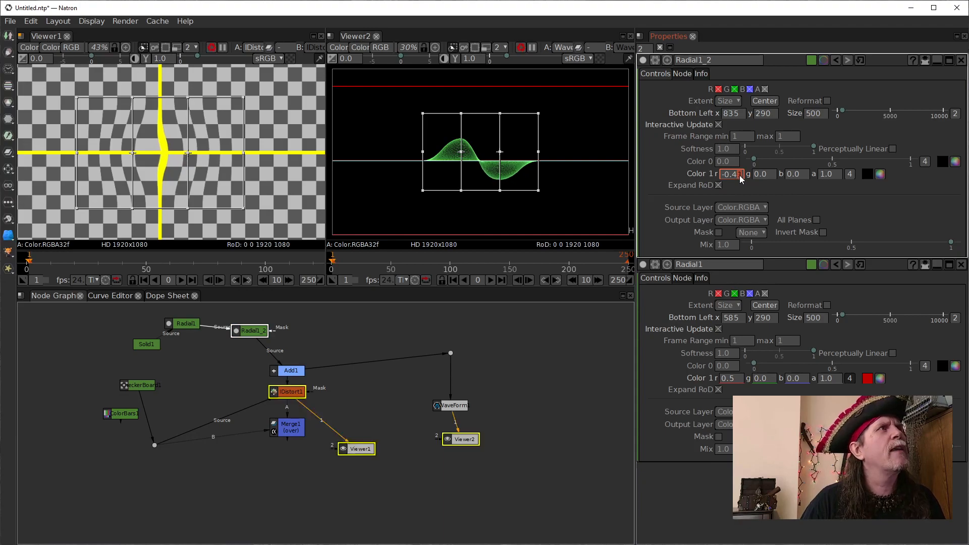
pyautogui.scroll(10, 740, 174)
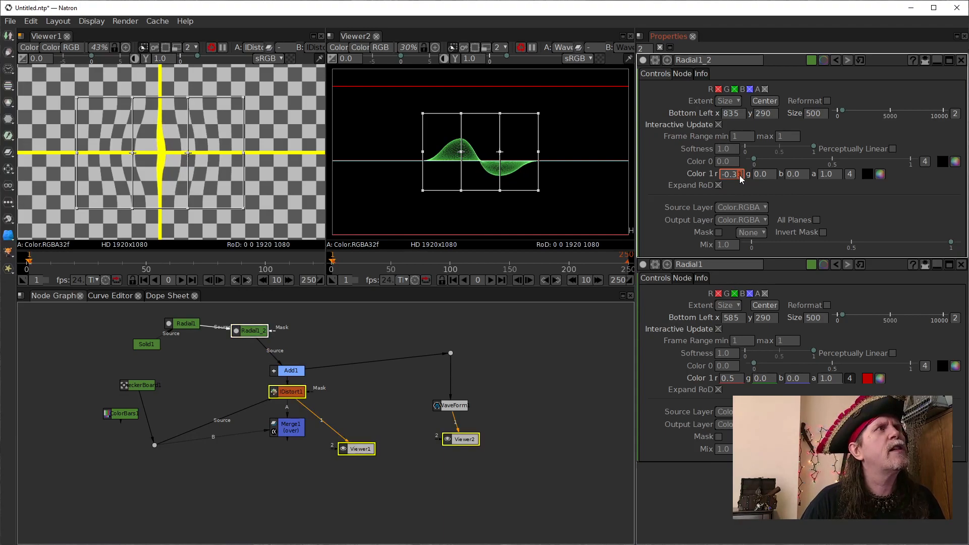
pyautogui.scroll(3, 739, 175)
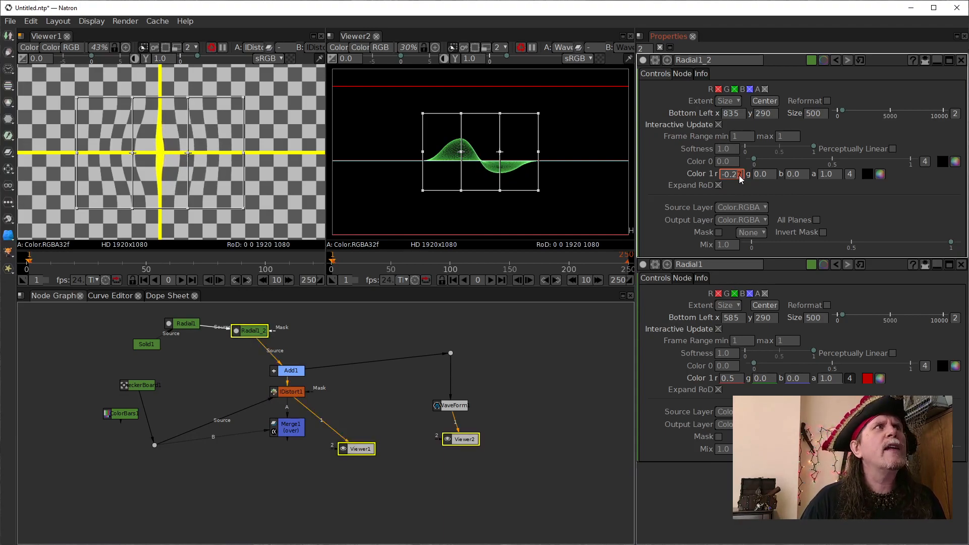
# - Vary the second Radial's Color 1 red value around -0.3 and bring it back down to -0.50
pyautogui.scroll(-5, 739, 175)
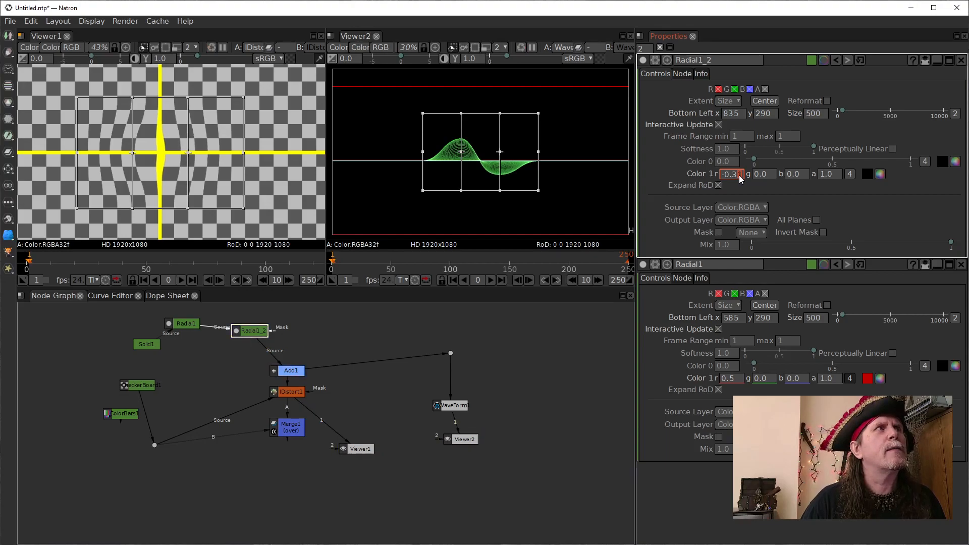
pyautogui.scroll(5, 738, 174)
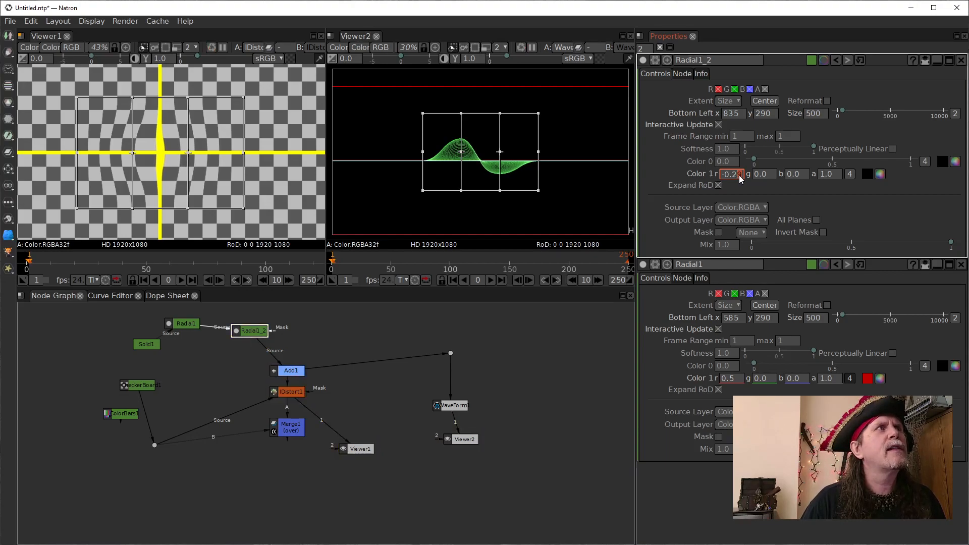
pyautogui.scroll(-7, 739, 174)
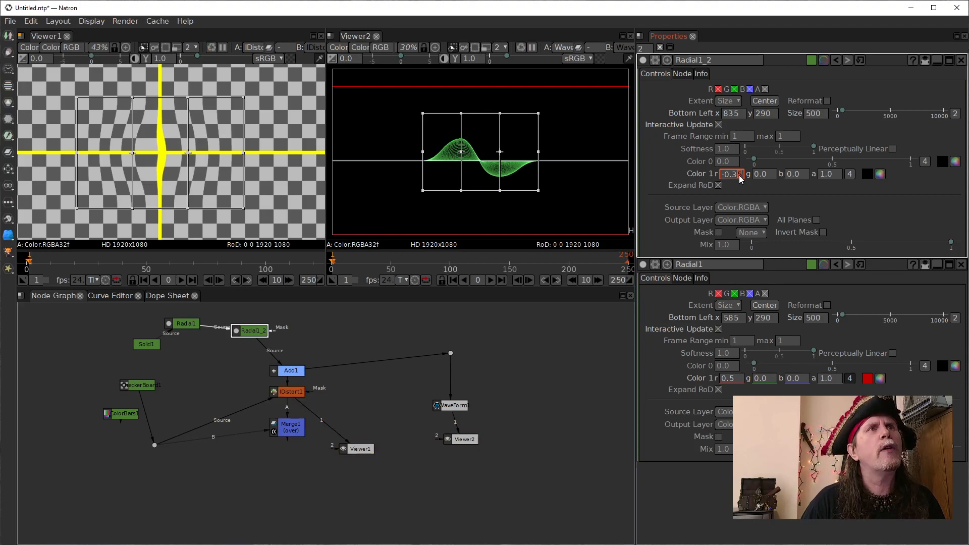
pyautogui.scroll(8, 739, 175)
pyautogui.scroll(-8, 739, 175)
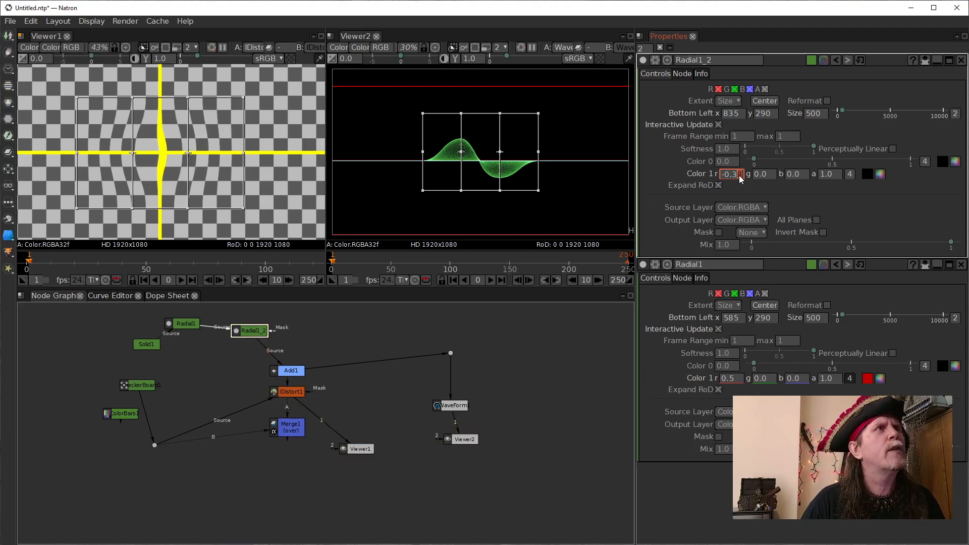
pyautogui.scroll(-2, 734, 174)
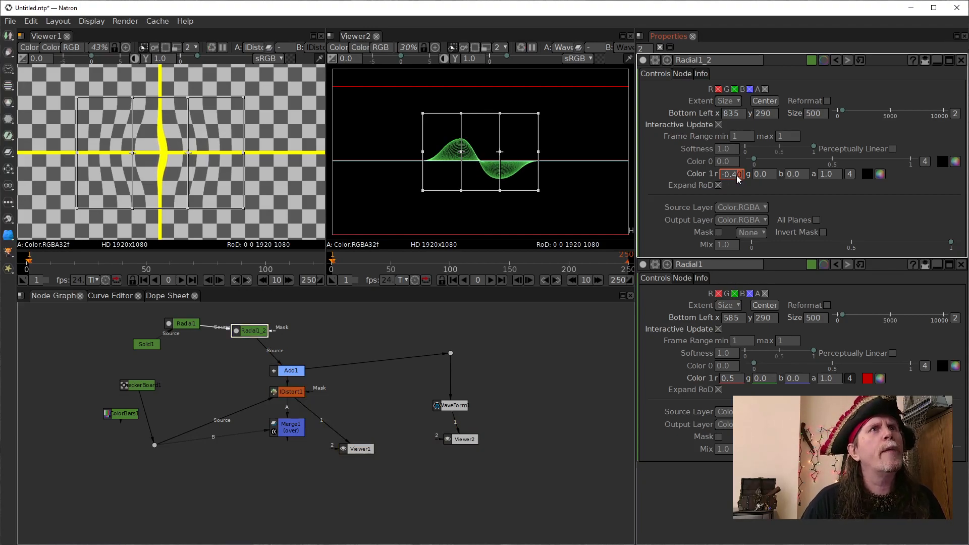
pyautogui.scroll(-6, 736, 175)
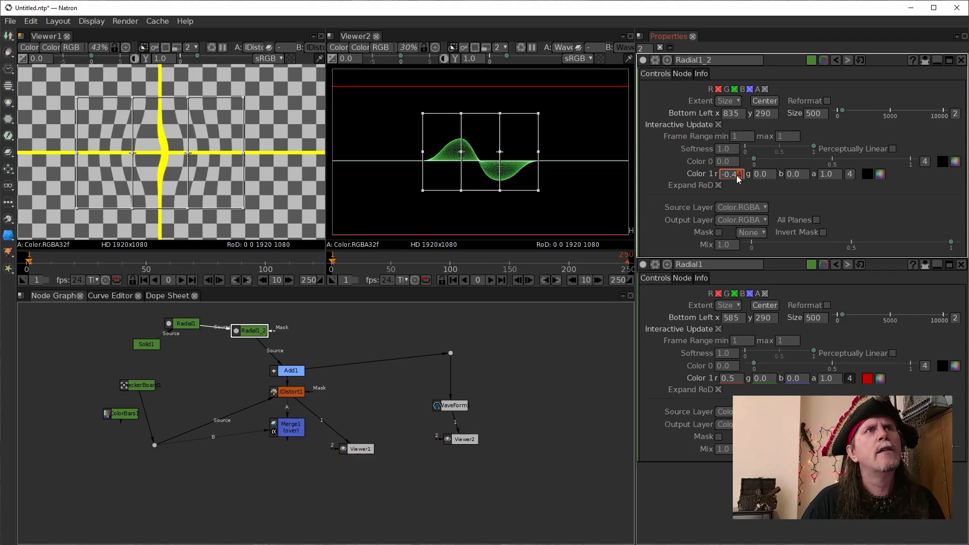
pyautogui.scroll(-4, 737, 175)
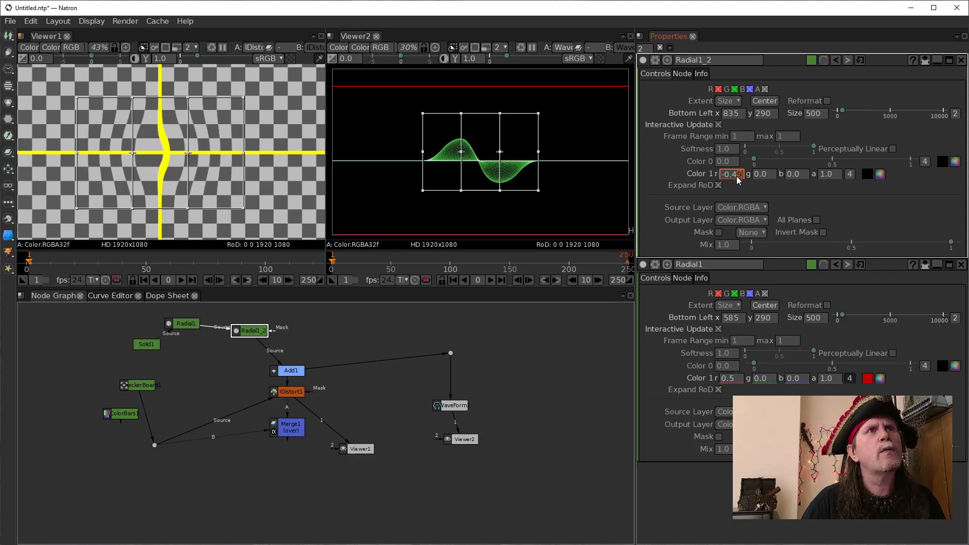
# - Reduce the first Radial's positive displacement by lowering its Color 1 red value to 0.32
pyautogui.click(734, 381)
pyautogui.scroll(2, 736, 383)
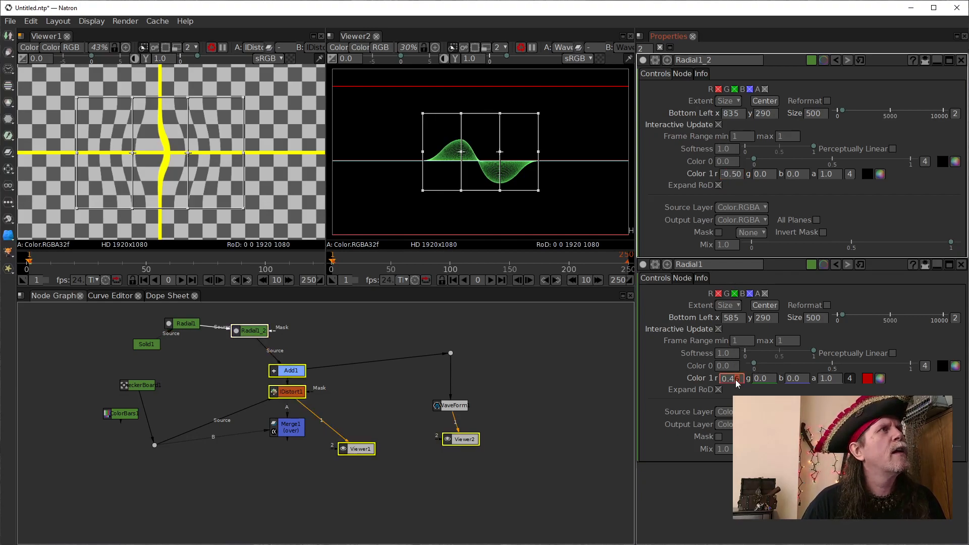
pyautogui.scroll(-17, 738, 384)
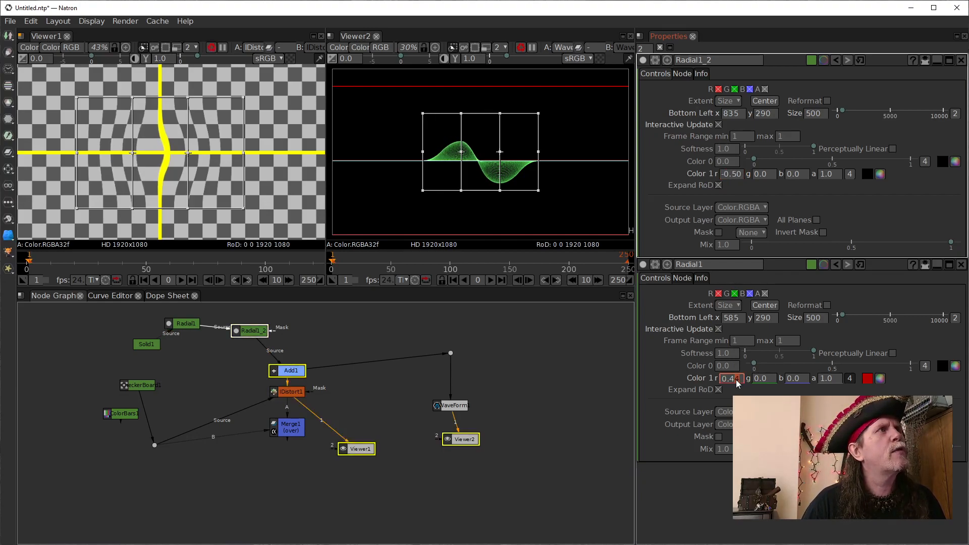
pyautogui.scroll(-4, 738, 384)
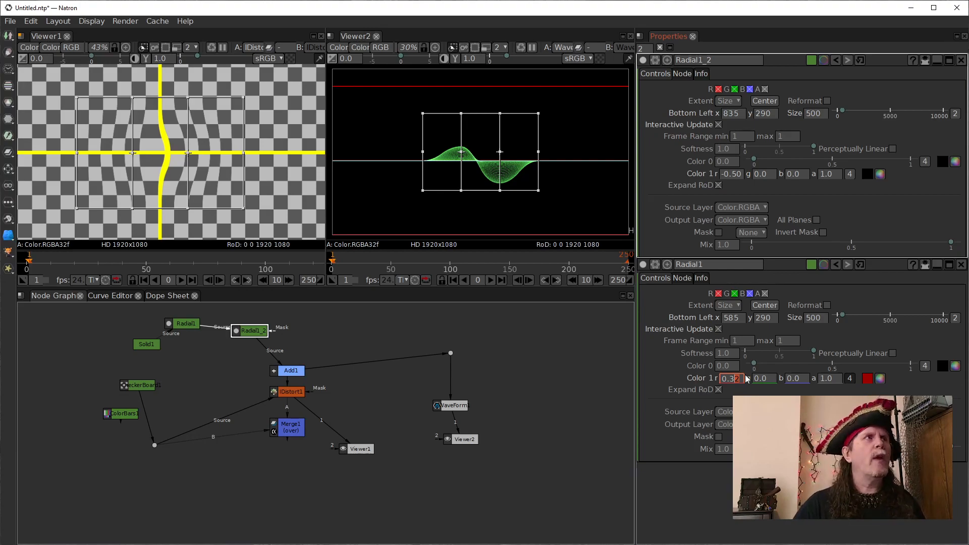
pyautogui.moveTo(187, 154); pyautogui.dragTo(191, 153)
pyautogui.hotkey('ctrl', 'z')
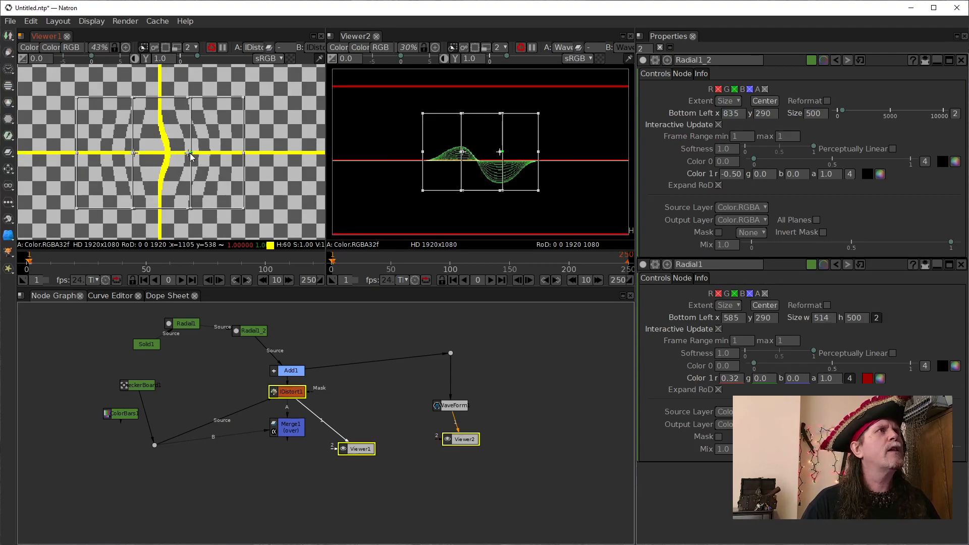
pyautogui.hotkey('ctrl', 'z')
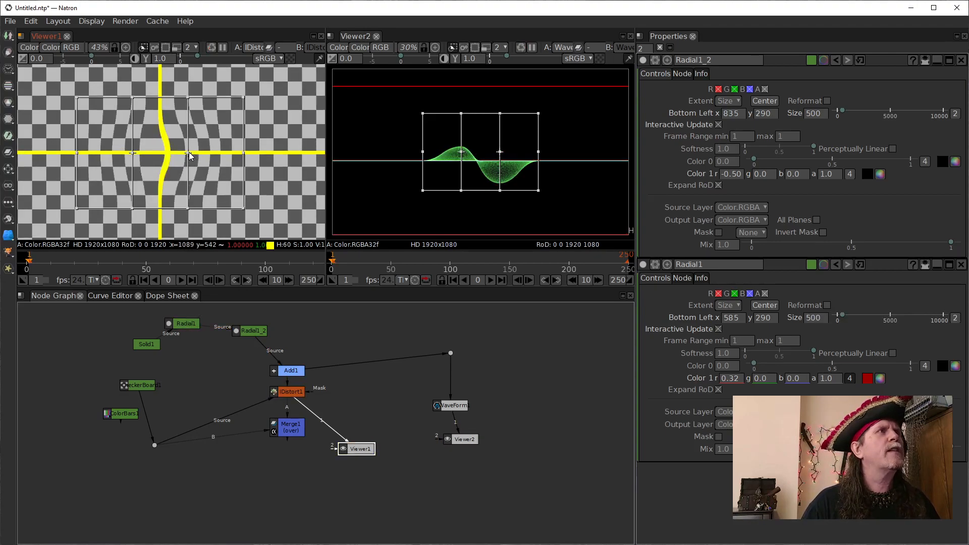
# - Pull the two Radials apart, placing the first at about 523, 265 with a width of 566 and the second at about 877, 261
pyautogui.moveTo(189, 156); pyautogui.dragTo(125, 157)
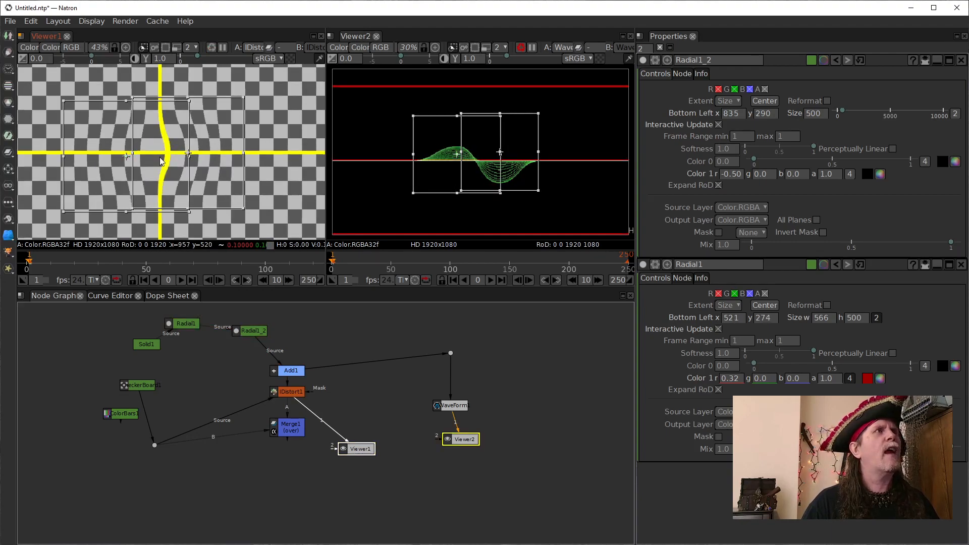
pyautogui.moveTo(188, 153)
pyautogui.mouseDown()
pyautogui.moveTo(172, 161)
pyautogui.moveTo(201, 162)
pyautogui.moveTo(177, 147)
pyautogui.moveTo(172, 160)
pyautogui.moveTo(198, 158)
pyautogui.mouseUp()
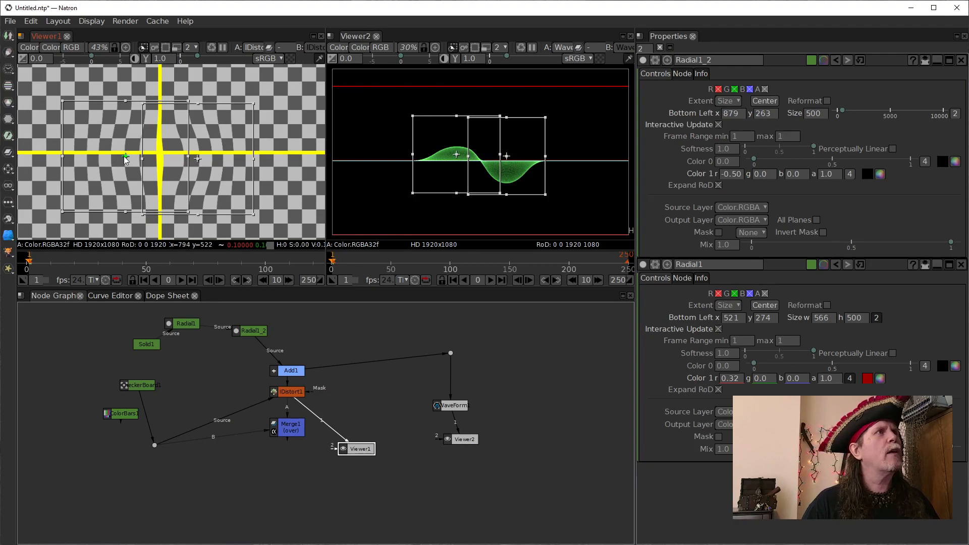
pyautogui.moveTo(131, 156); pyautogui.dragTo(124, 159)
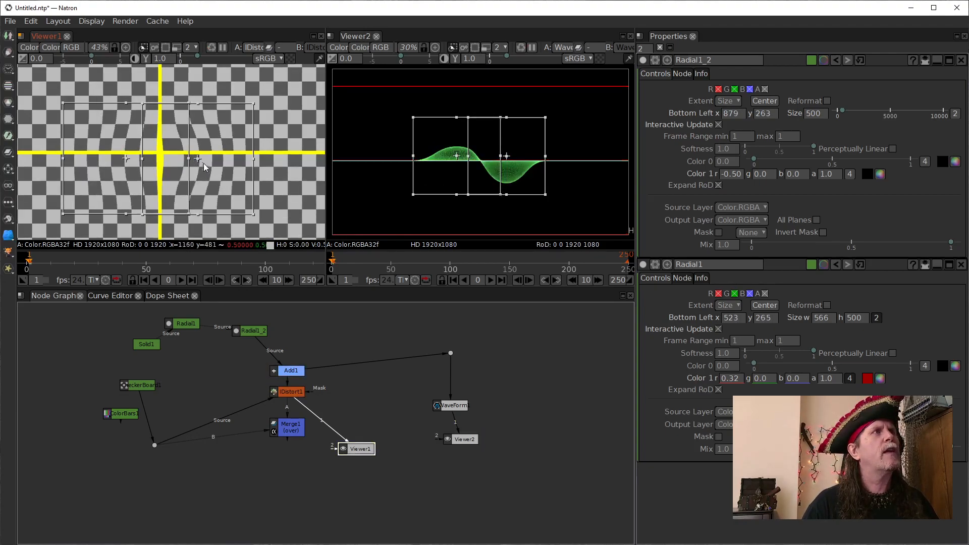
pyautogui.moveTo(199, 159); pyautogui.dragTo(197, 159)
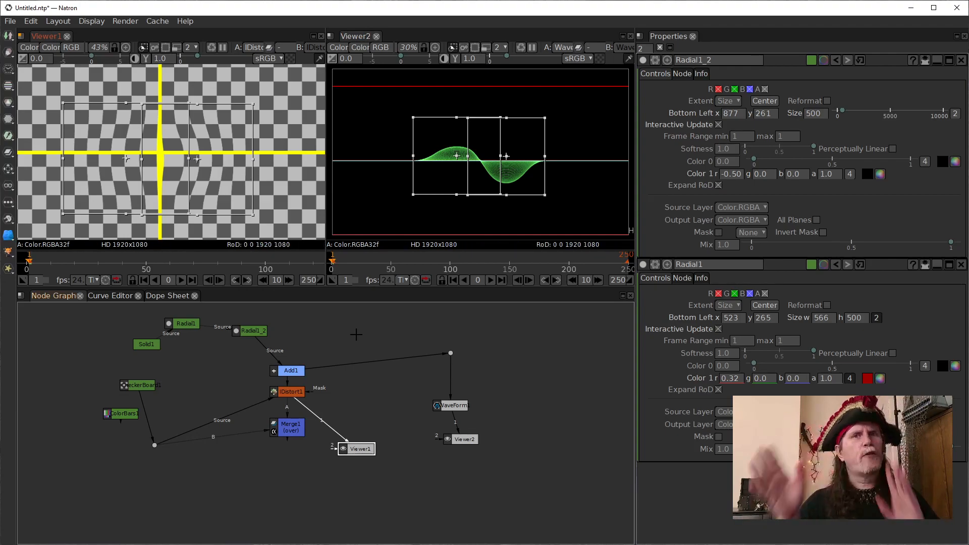
# - Detach the CheckerBoard and import A Pirate.jpg, connecting it in its place to the dot that feeds IDistort1 and Merge1
pyautogui.moveTo(115, 357); pyautogui.dragTo(160, 413)
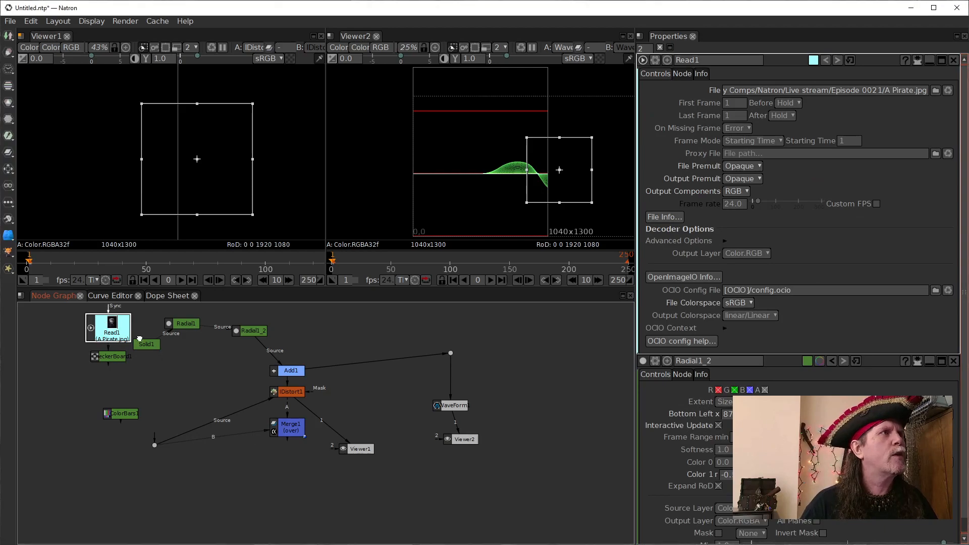
pyautogui.moveTo(109, 324); pyautogui.dragTo(173, 383)
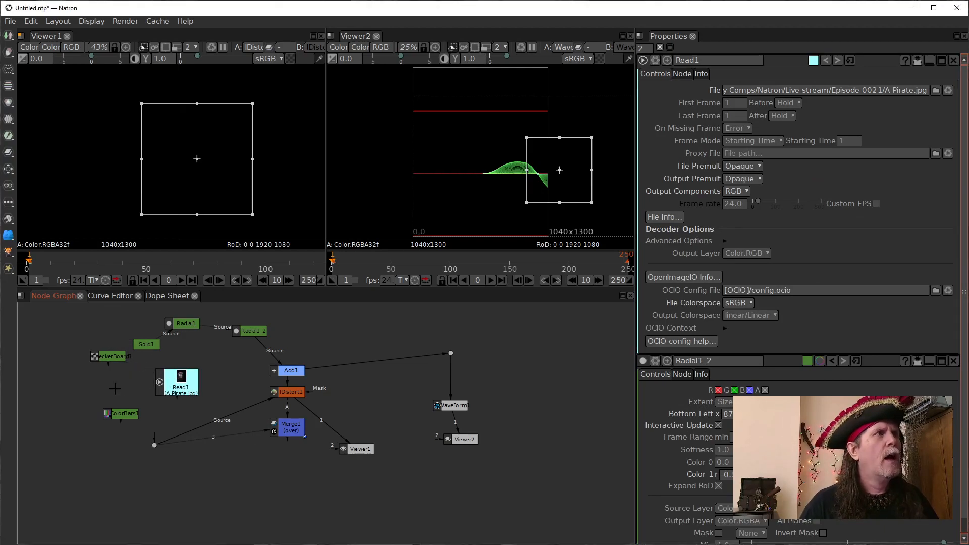
pyautogui.moveTo(155, 435); pyautogui.dragTo(163, 388)
pyautogui.scroll(1, 297, 129)
pyautogui.moveTo(272, 126); pyautogui.dragTo(234, 148)
pyautogui.scroll(-5, 296, 130)
pyautogui.scroll(1, 228, 154)
pyautogui.moveTo(176, 395); pyautogui.dragTo(163, 391)
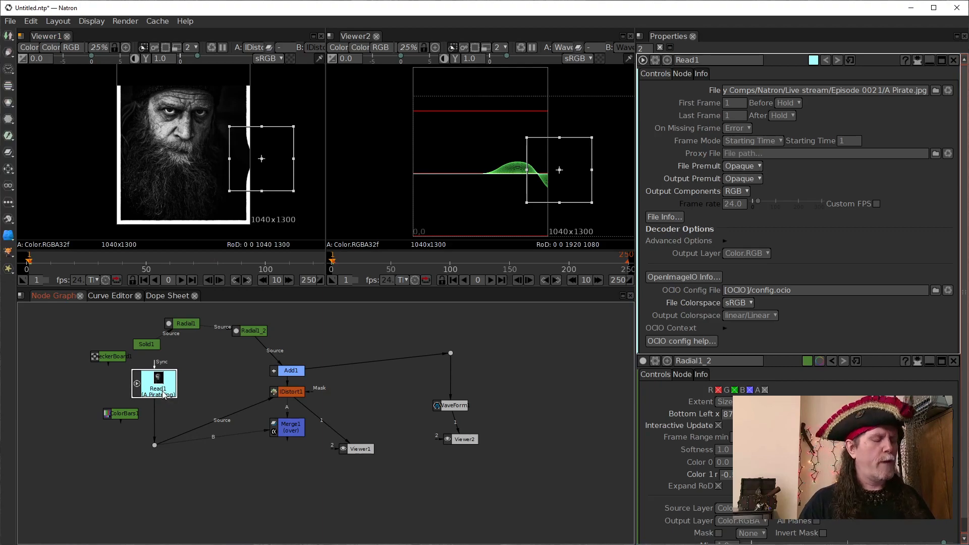
# - Move the Merge1 node farther below IDistort1 to make room in the node graph
pyautogui.press('Tab')
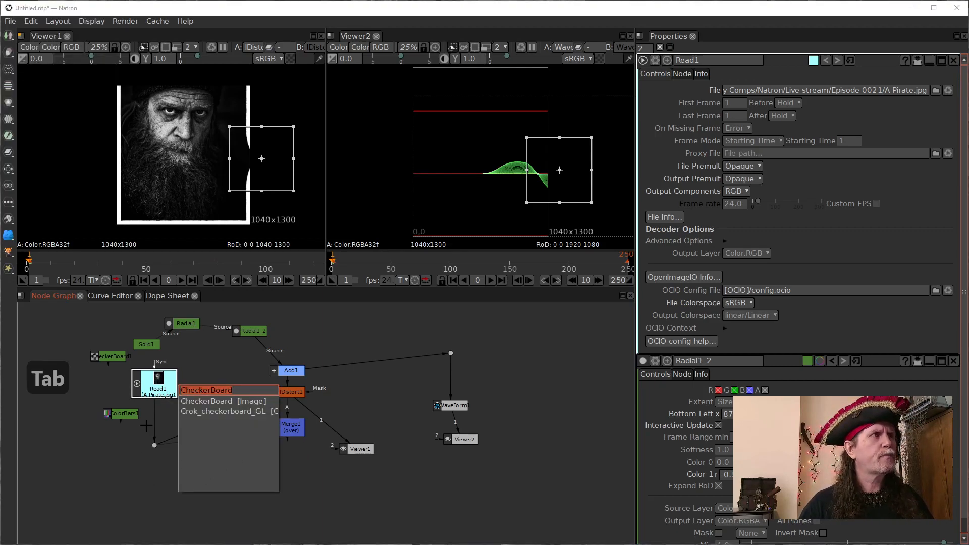
pyautogui.press('Escape')
pyautogui.moveTo(282, 431); pyautogui.dragTo(278, 490)
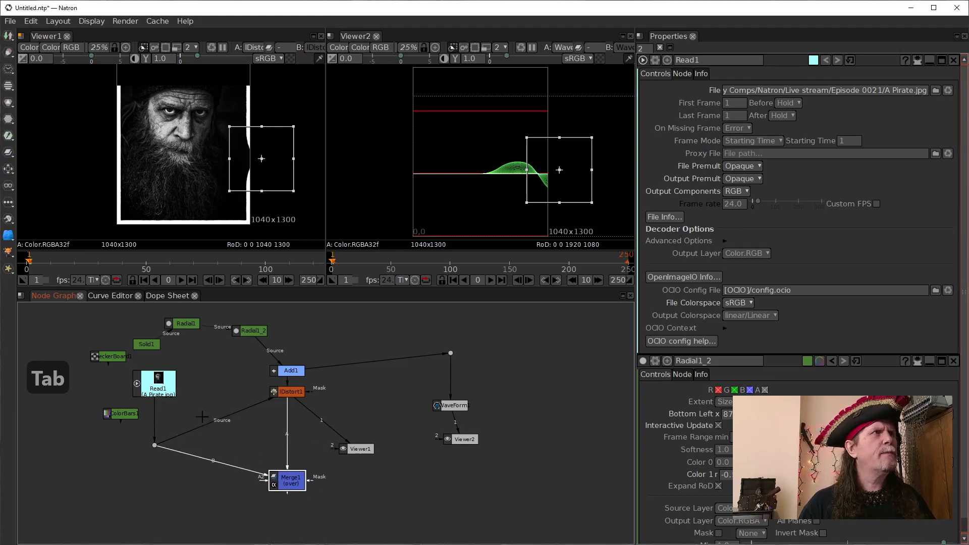
# - Insert a Crop node directly after the Read node of the pirate image
pyautogui.click(158, 389)
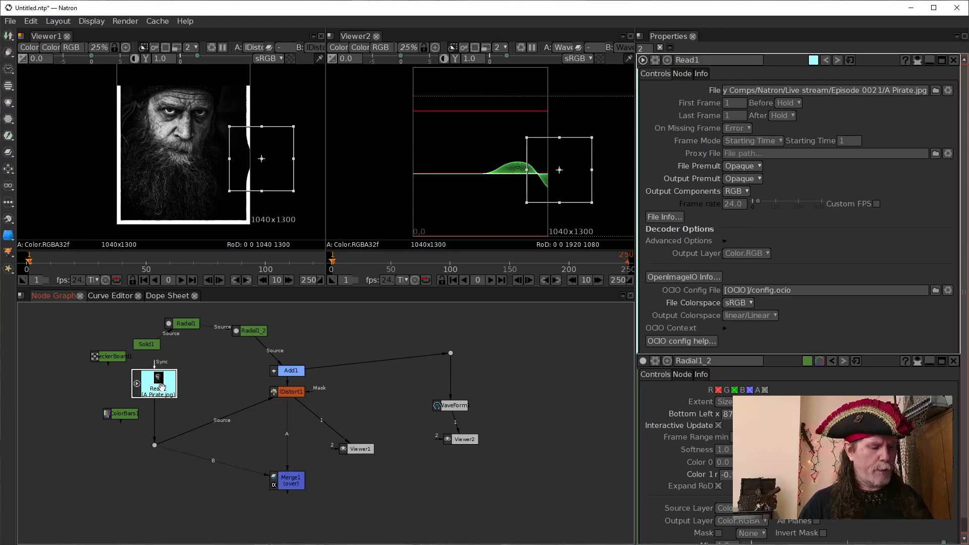
pyautogui.press('Tab')
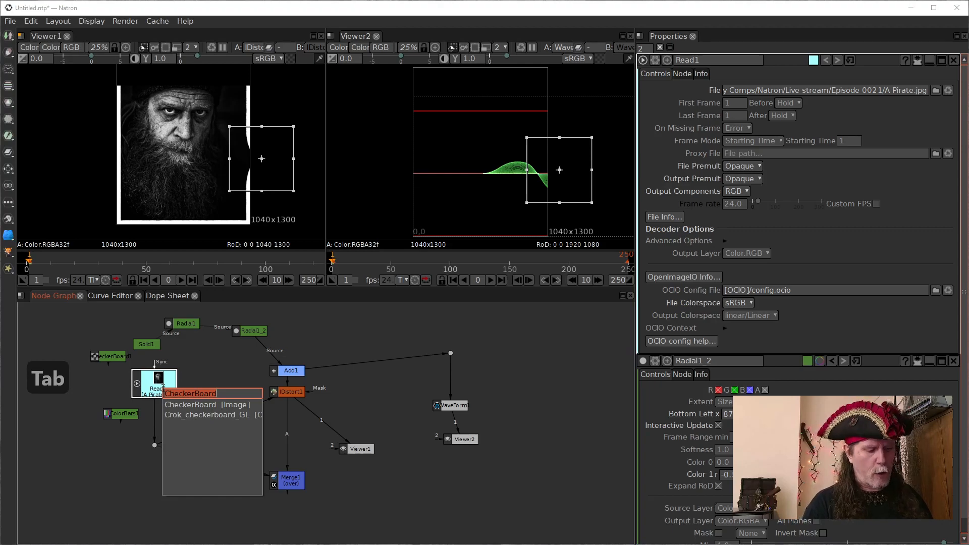
pyautogui.write('crop')
pyautogui.press('Down')
pyautogui.press('Down')
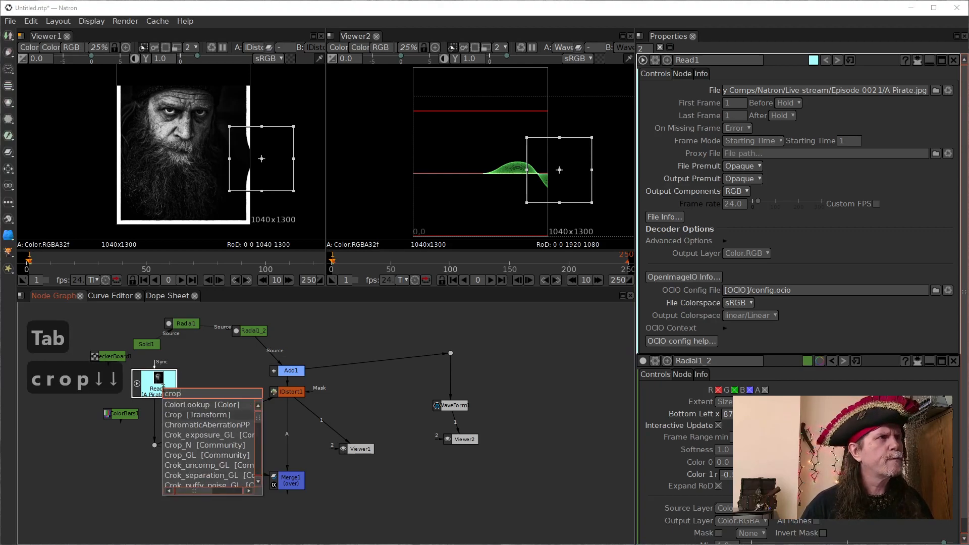
pyautogui.press('Return')
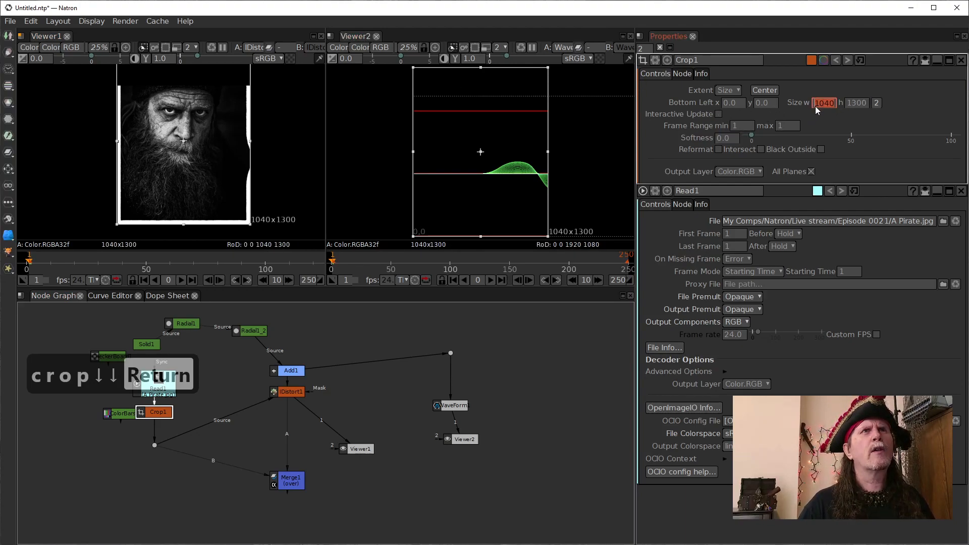
# - Set the crop width to 940, keep the height at 1300, and center the crop on the pirate image
pyautogui.scroll(-1, 825, 105)
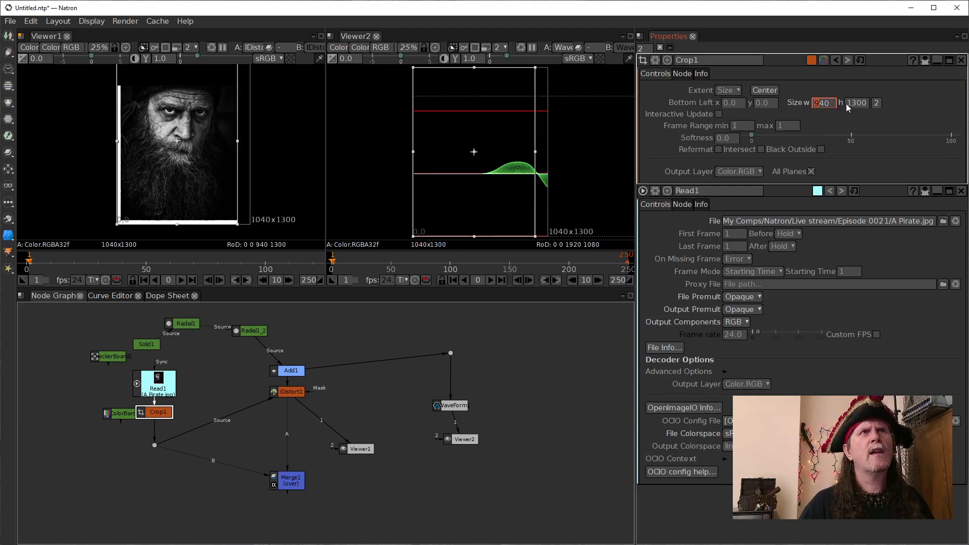
pyautogui.scroll(-1, 852, 103)
pyautogui.scroll(1, 850, 103)
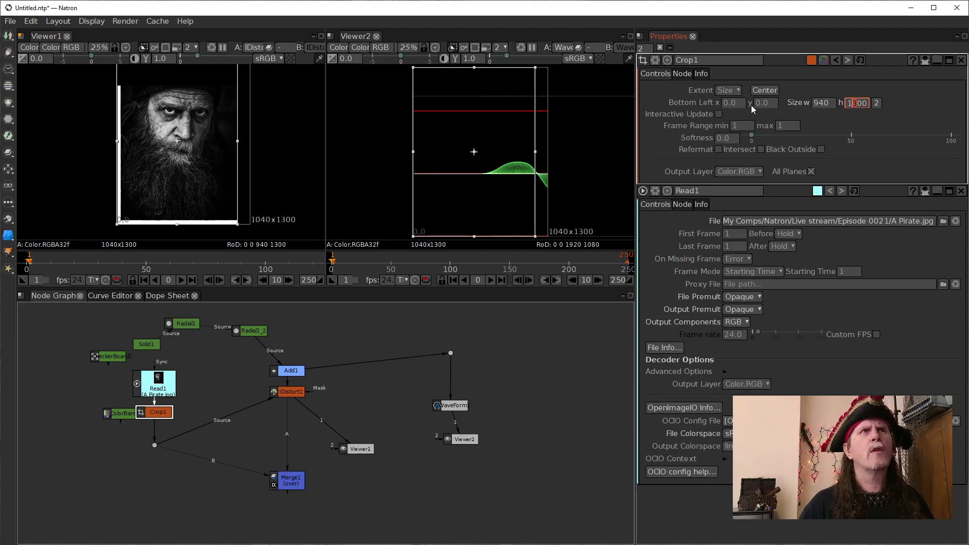
pyautogui.click(764, 90)
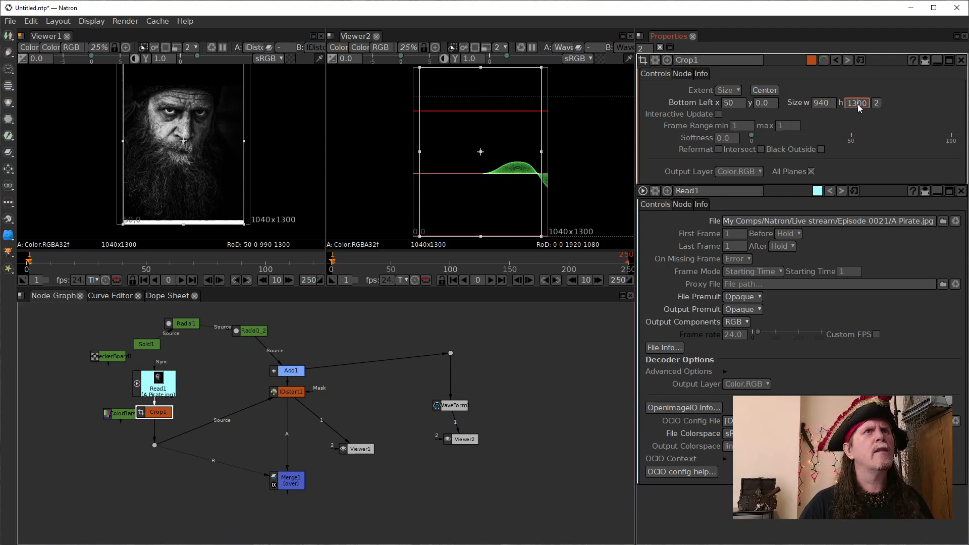
# - Set the crop height to 1200 and center the crop on the pirate image
pyautogui.scroll(-1, 855, 104)
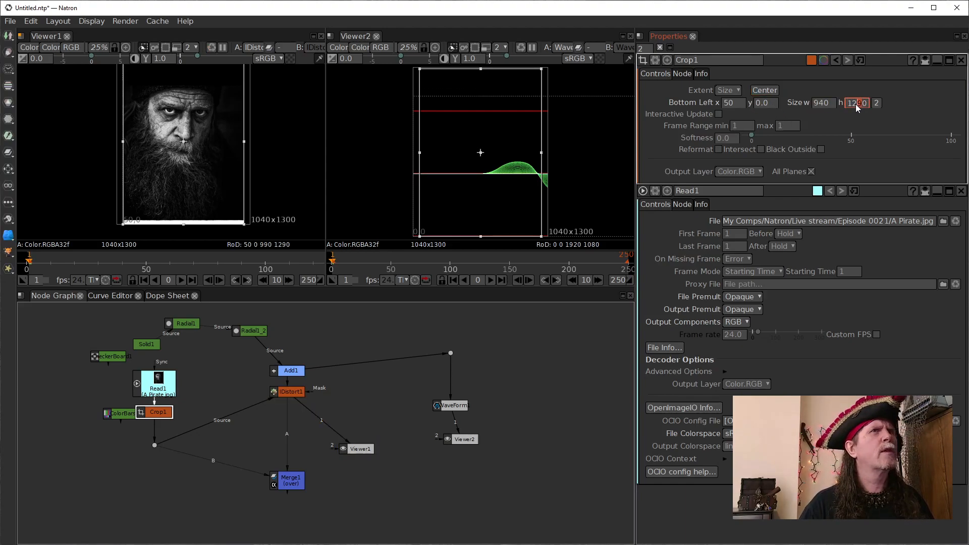
pyautogui.click(759, 91)
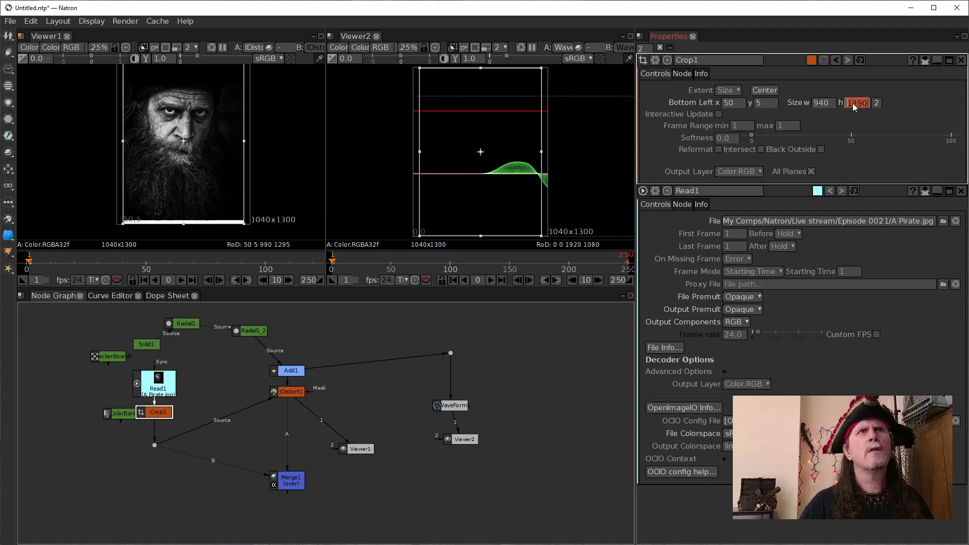
pyautogui.scroll(1, 859, 105)
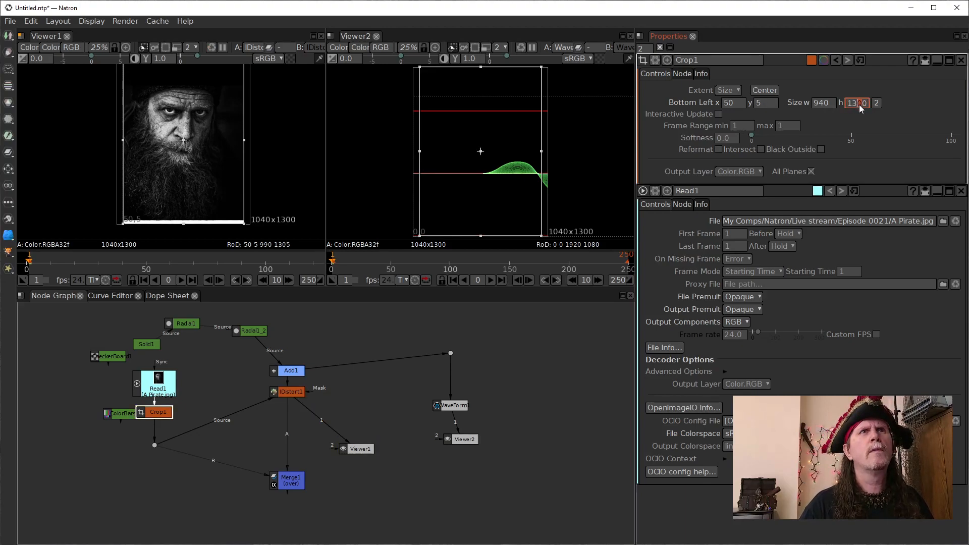
pyautogui.scroll(-1, 852, 104)
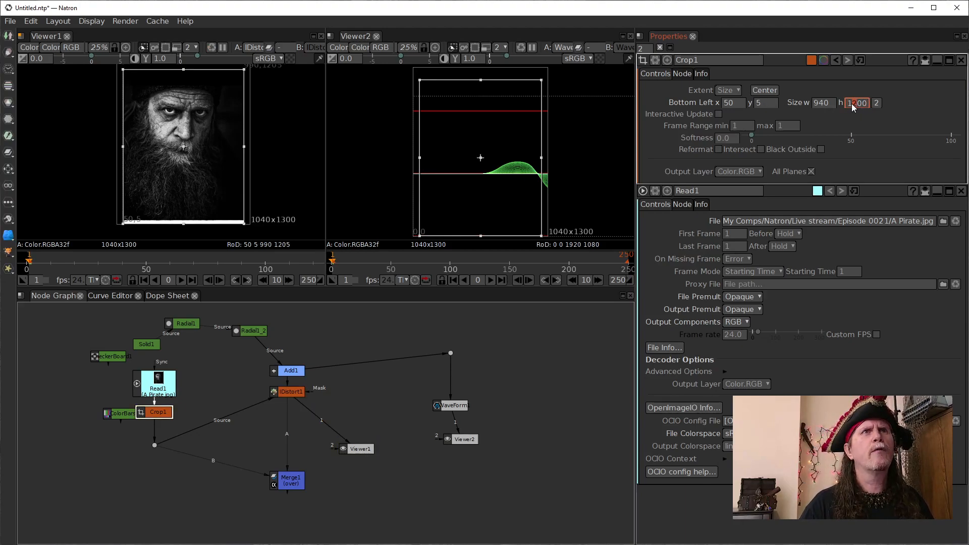
pyautogui.click(763, 91)
pyautogui.click(296, 220)
pyautogui.moveTo(302, 181)
pyautogui.mouseDown()
pyautogui.moveTo(293, 201)
pyautogui.moveTo(291, 188)
pyautogui.mouseUp()
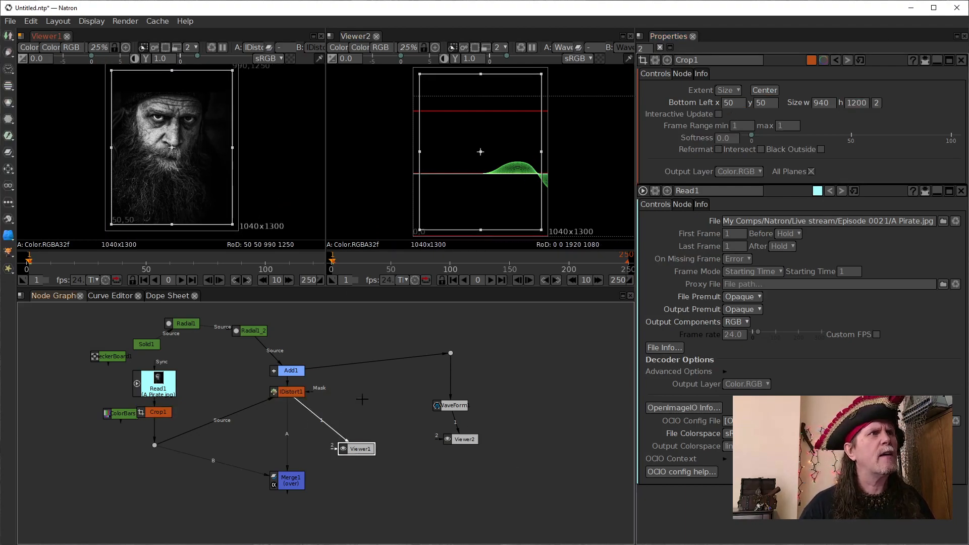
# - Spread out Viewer1, Merge1 and IDistort1 in the node graph and nudge Crop1 slightly upward
pyautogui.click(344, 448)
pyautogui.moveTo(344, 449); pyautogui.dragTo(375, 429)
pyautogui.moveTo(287, 479); pyautogui.dragTo(284, 501)
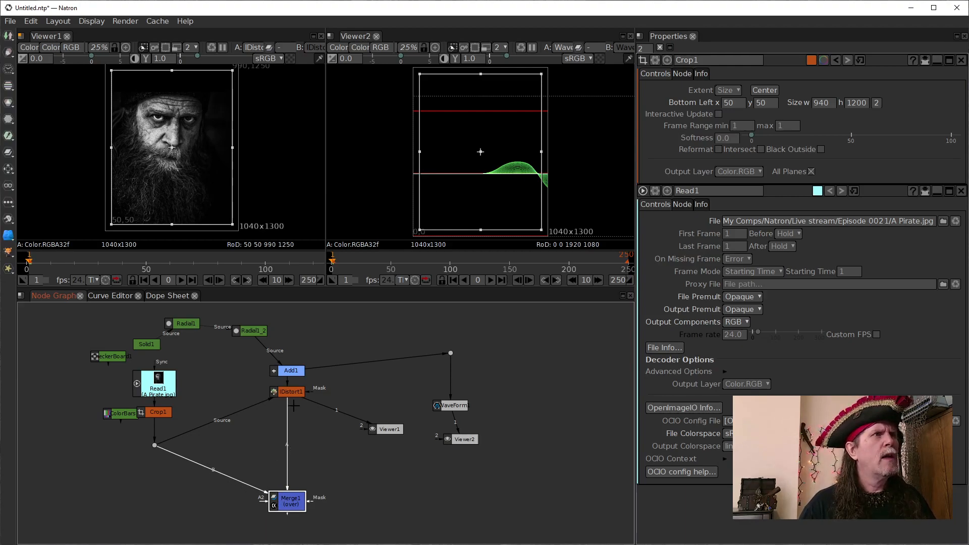
pyautogui.moveTo(291, 392)
pyautogui.mouseDown()
pyautogui.moveTo(282, 419)
pyautogui.moveTo(284, 402)
pyautogui.mouseUp()
pyautogui.moveTo(167, 415); pyautogui.dragTo(168, 413)
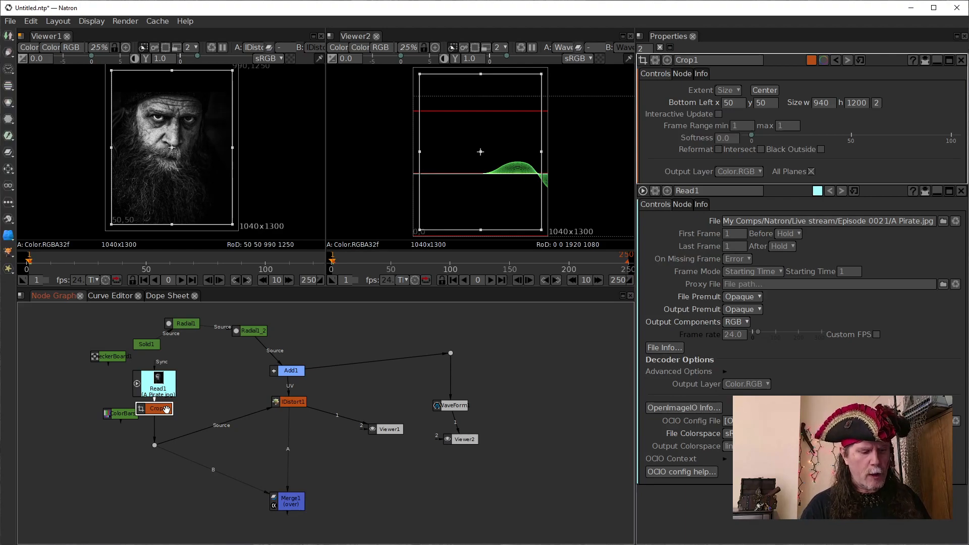
pyautogui.press('Tab')
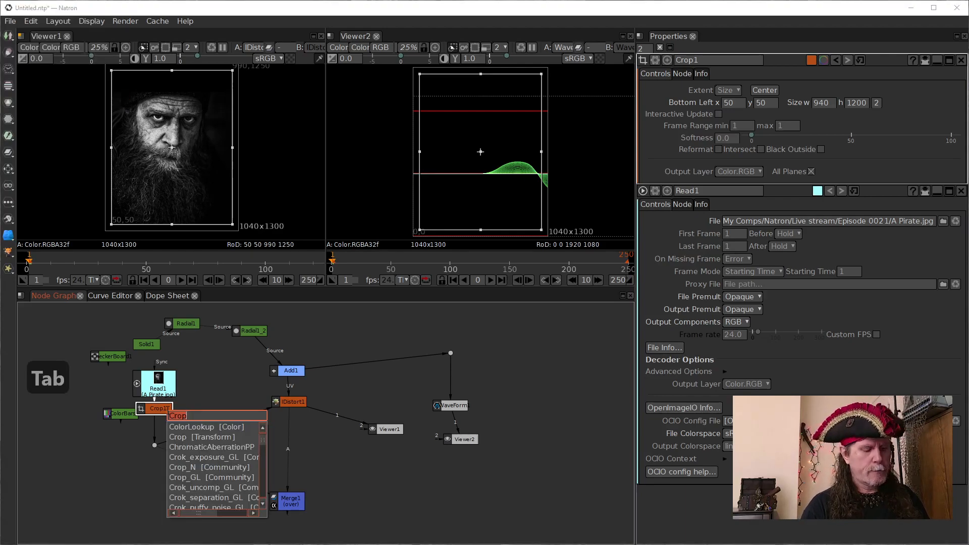
pyautogui.write('m')
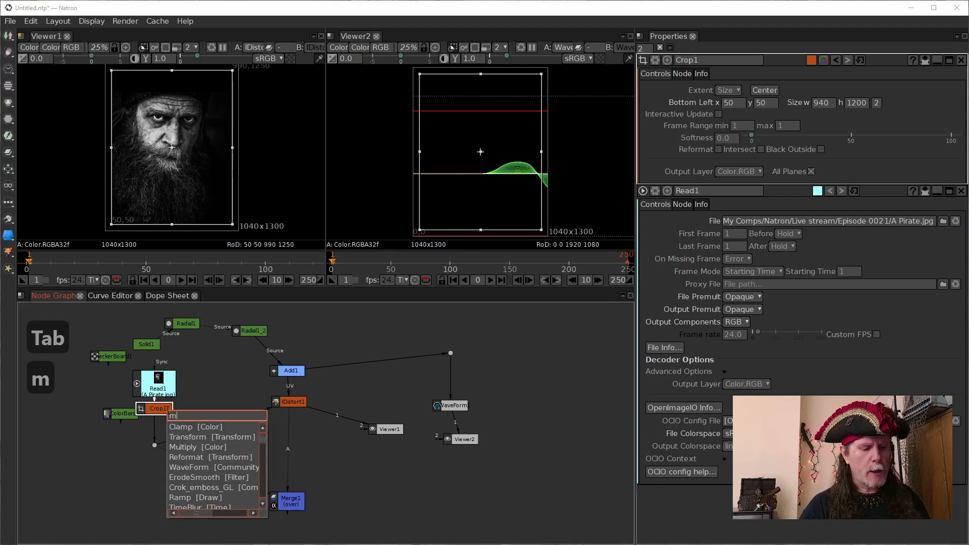
pyautogui.write('e')
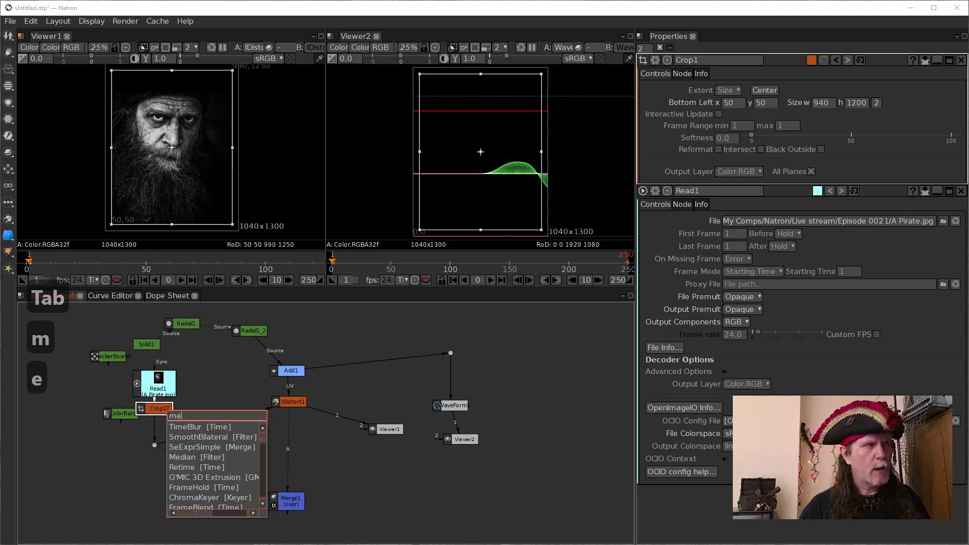
pyautogui.press('Escape')
# - Create a Solid node in the empty area beside the pirate branch and add a Merge node below it
pyautogui.click(56, 459)
pyautogui.press('Tab')
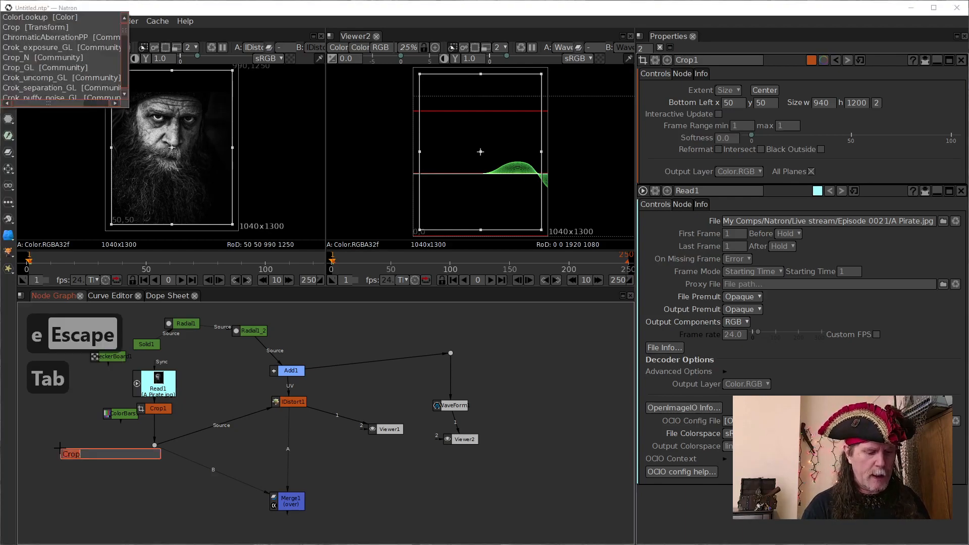
pyautogui.write('soli')
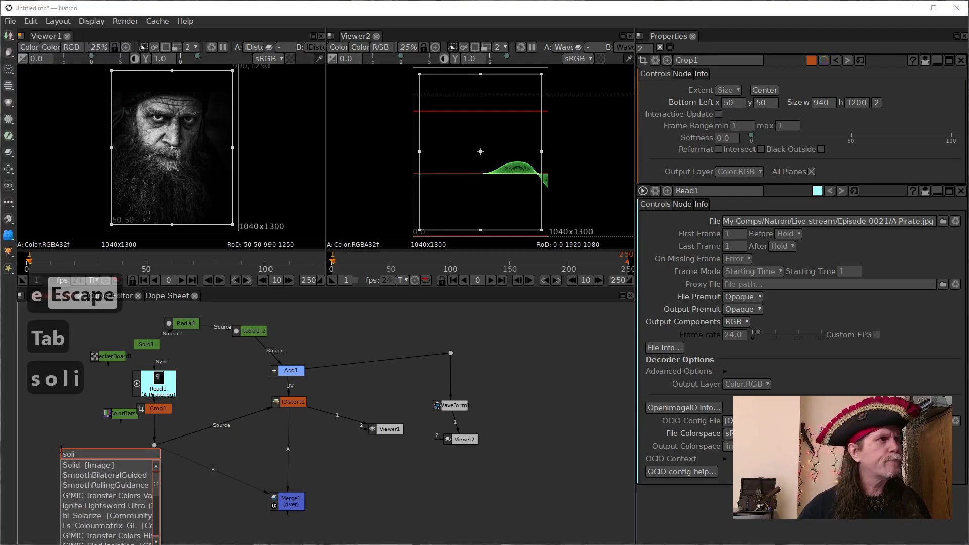
pyautogui.click(83, 465)
pyautogui.moveTo(99, 469); pyautogui.dragTo(82, 443)
pyautogui.press('m')
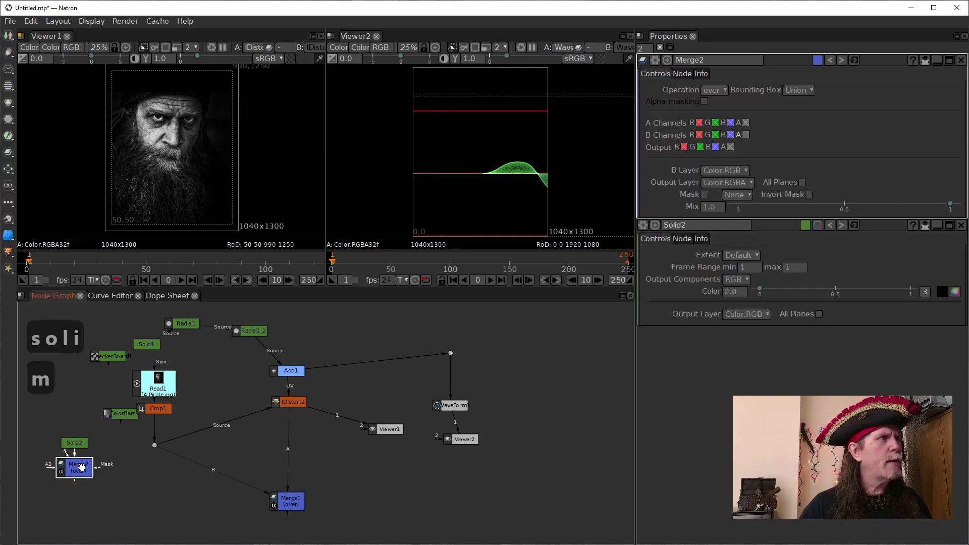
# - Move ColorBars1 out of the way and insert Merge2 above the dot, with Crop1 as its A input and Solid2 as B
pyautogui.moveTo(75, 470); pyautogui.dragTo(113, 453)
pyautogui.moveTo(158, 412); pyautogui.dragTo(197, 366)
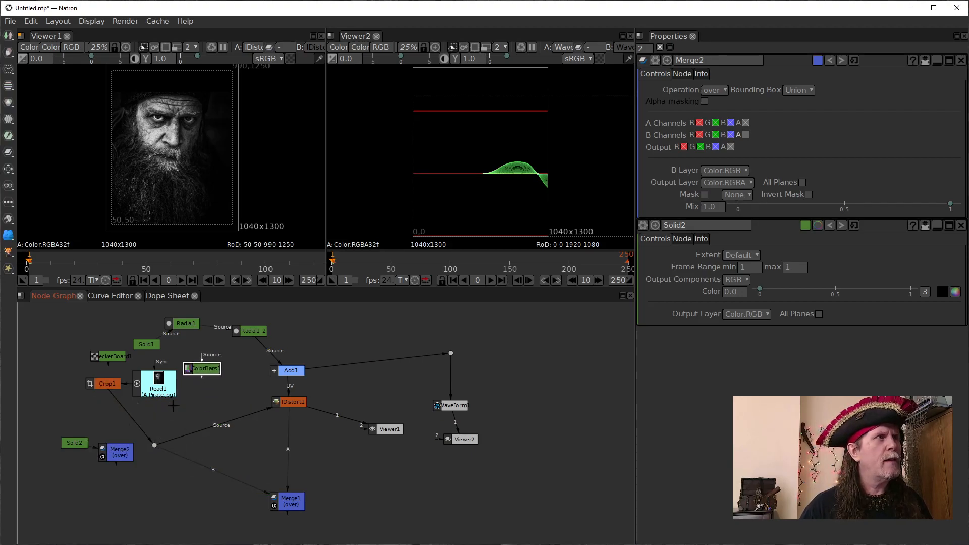
pyautogui.moveTo(118, 452); pyautogui.dragTo(122, 409)
pyautogui.click(114, 386)
# - Set the extent of Solid2 to Format and choose HD 1920x1080
pyautogui.click(76, 443)
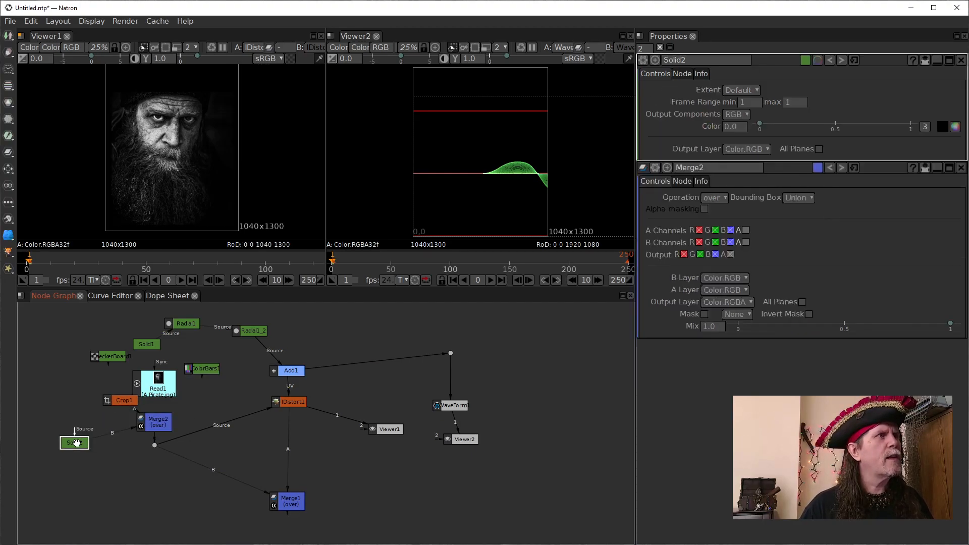
pyautogui.click(739, 91)
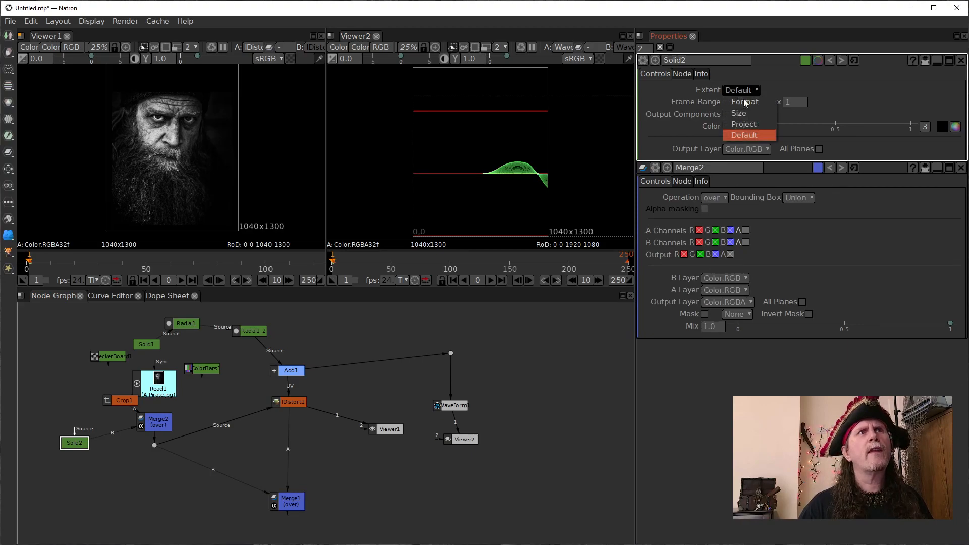
pyautogui.click(744, 104)
pyautogui.click(844, 89)
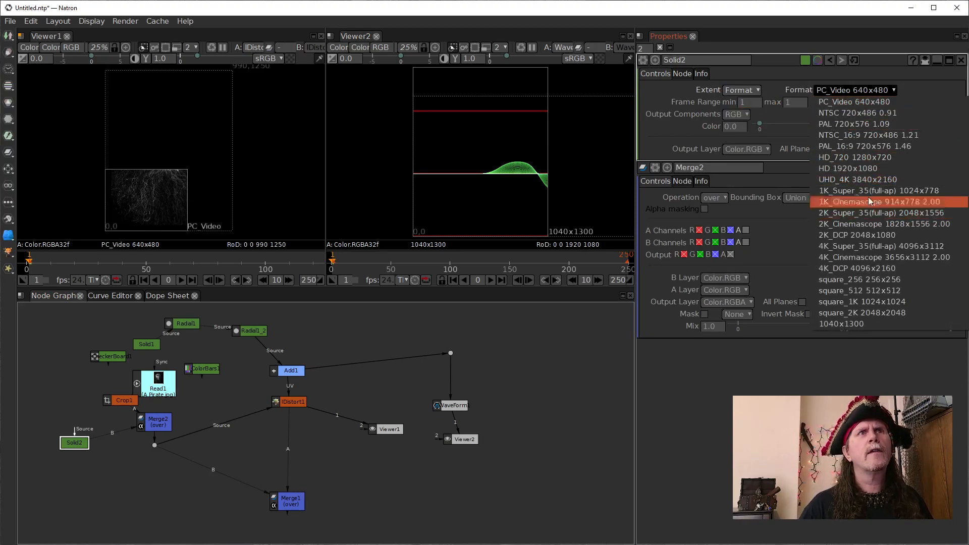
pyautogui.click(862, 168)
pyautogui.click(361, 464)
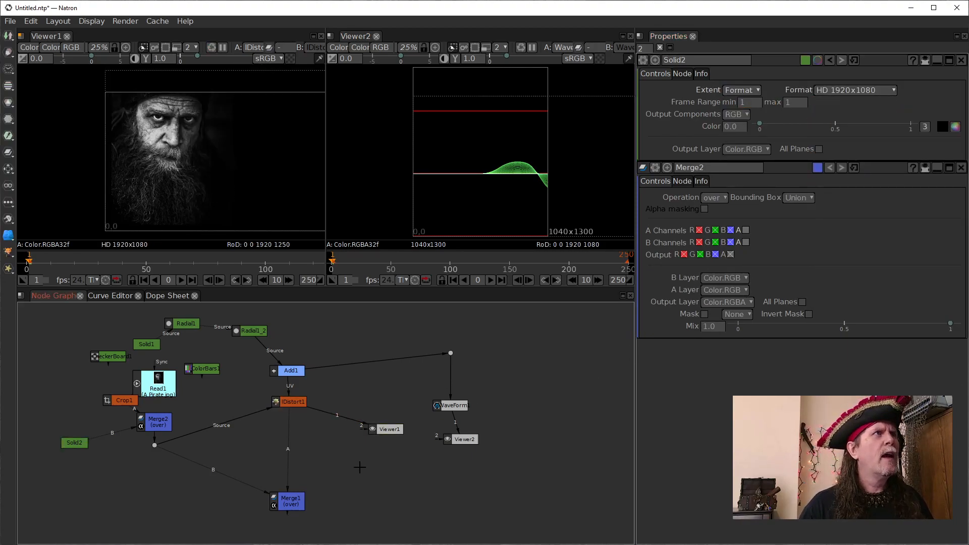
# - Line up Crop1 directly above Merge2 with the pirate Read node beside it
pyautogui.click(125, 401)
pyautogui.moveTo(124, 401); pyautogui.dragTo(157, 376)
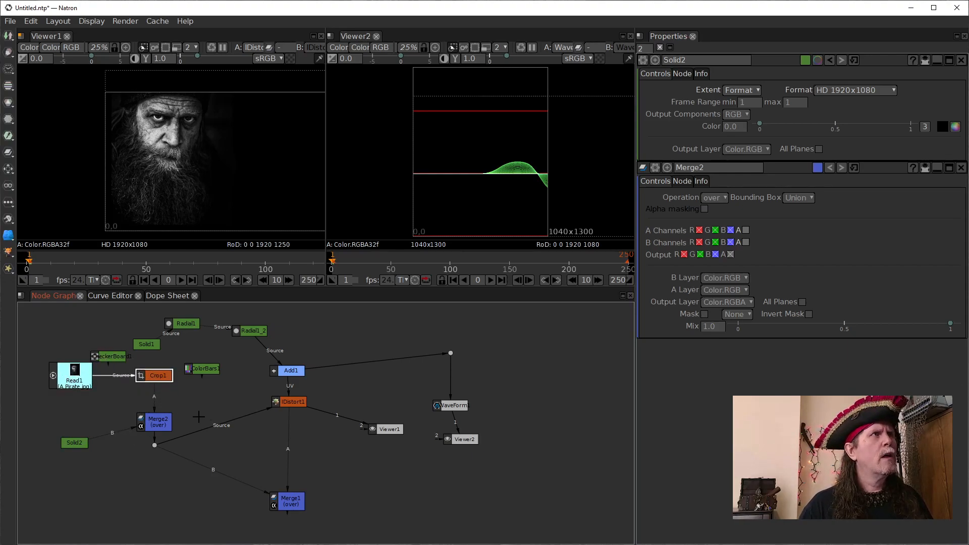
pyautogui.click(156, 419)
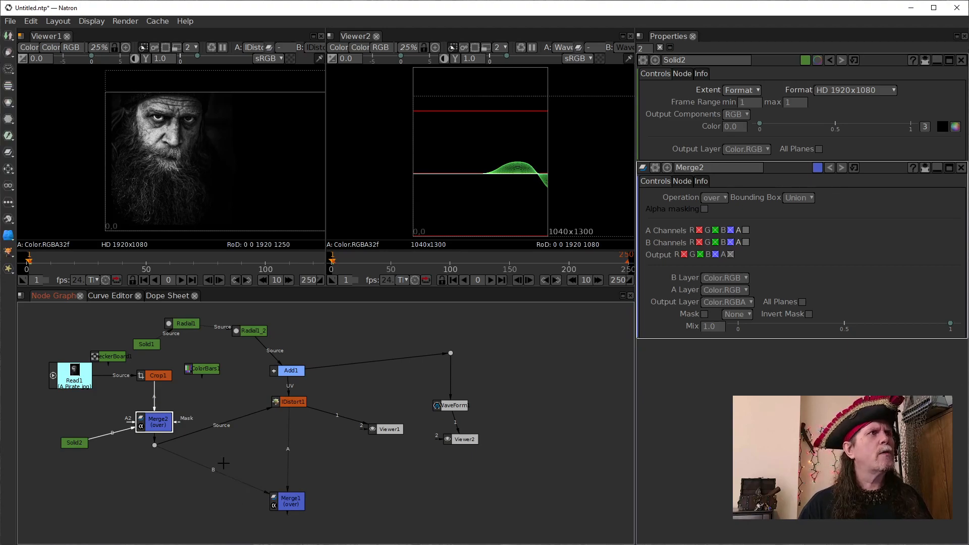
# - Insert a Transform between Crop1 and Merge2 and translate the pirate to about x 462, y -84, centering it in the HD frame
pyautogui.click(152, 376)
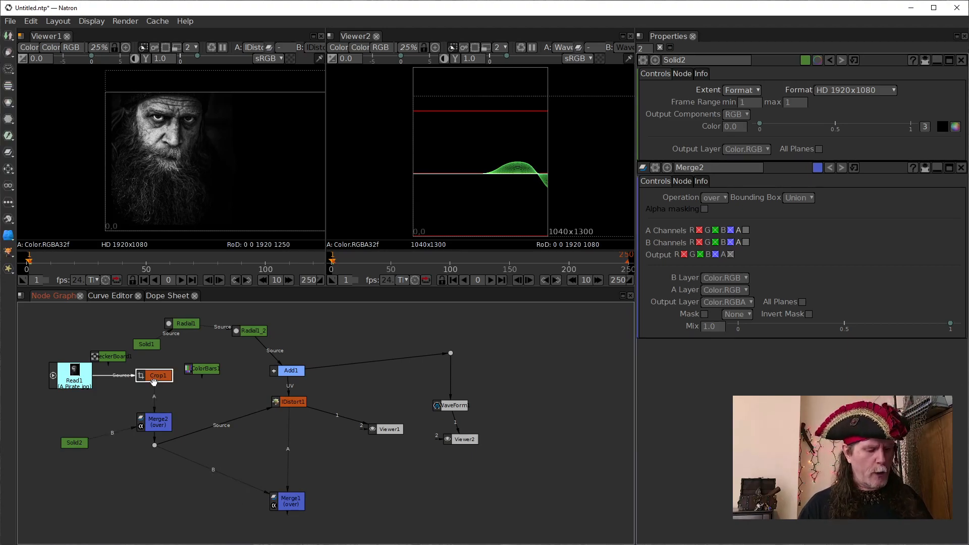
pyautogui.press('t')
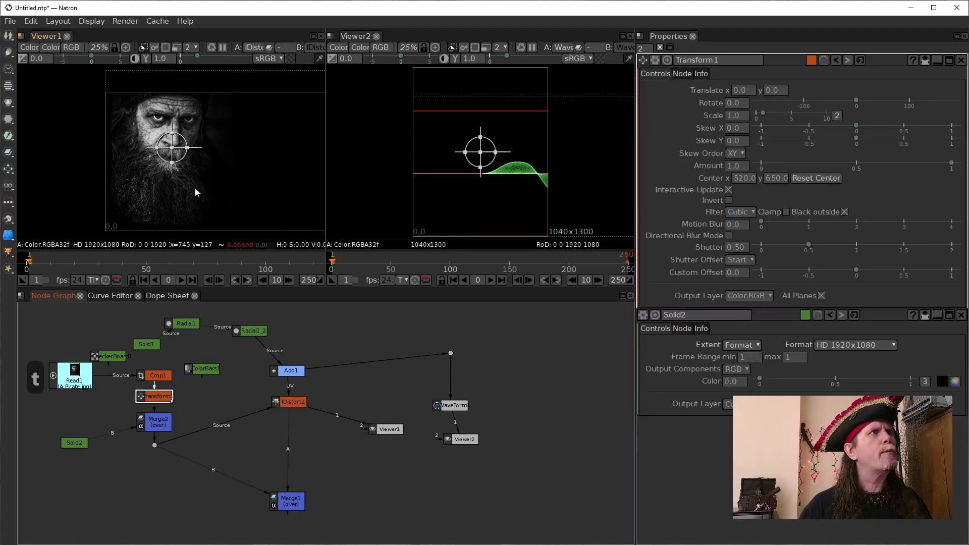
pyautogui.moveTo(172, 148); pyautogui.dragTo(231, 160)
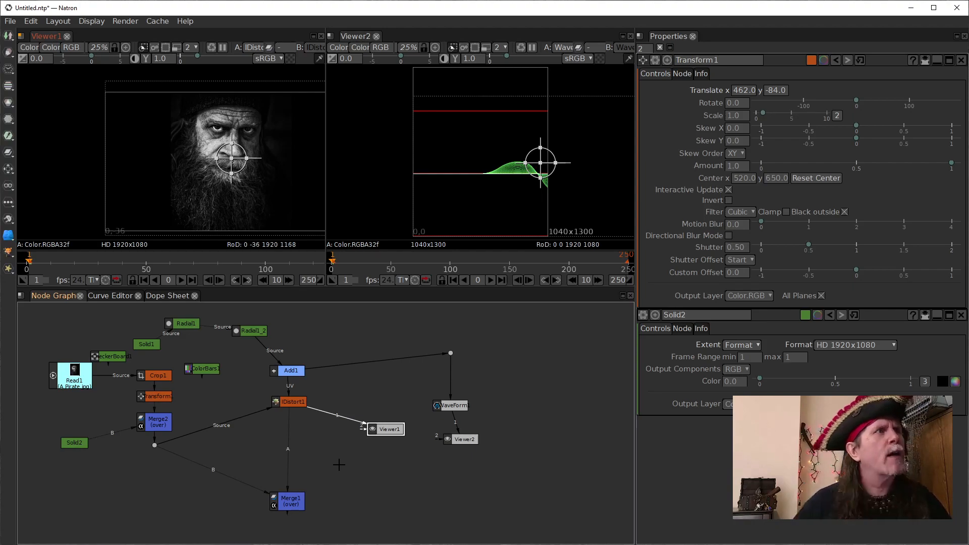
# - Nudge Merge1 up slightly, pull Transform1 out of the chain and put it back between Crop1 and Merge2
pyautogui.click(295, 508)
pyautogui.moveTo(295, 509); pyautogui.dragTo(289, 502)
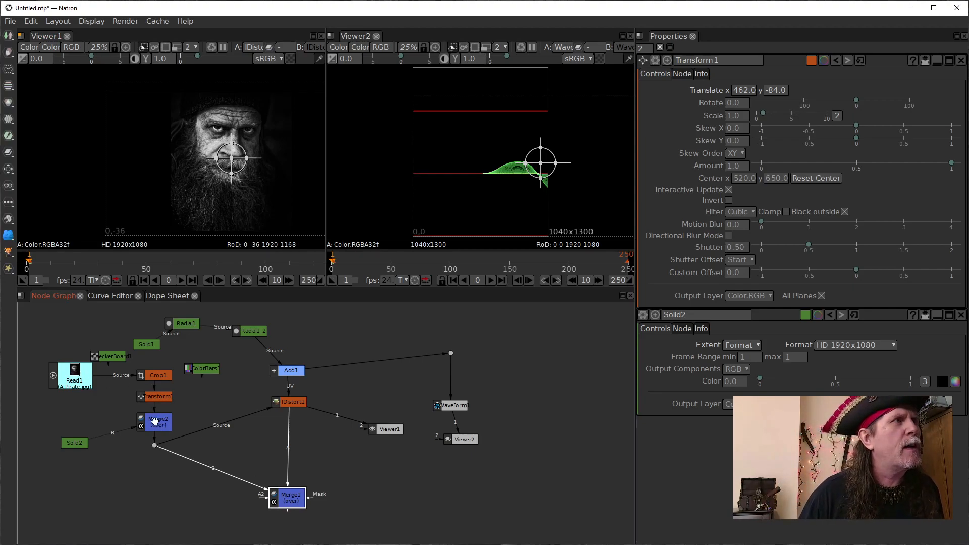
pyautogui.moveTo(152, 395); pyautogui.dragTo(152, 374)
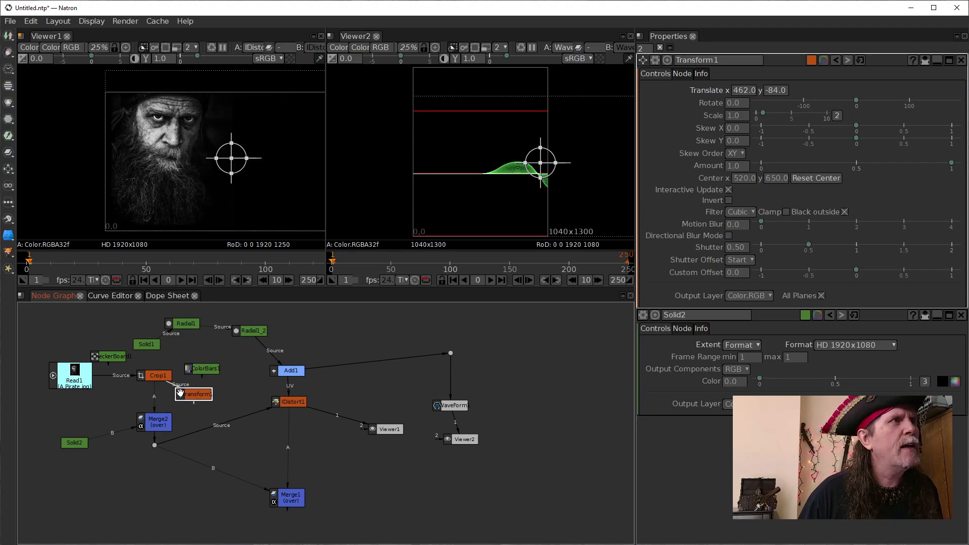
pyautogui.moveTo(187, 396); pyautogui.dragTo(159, 400)
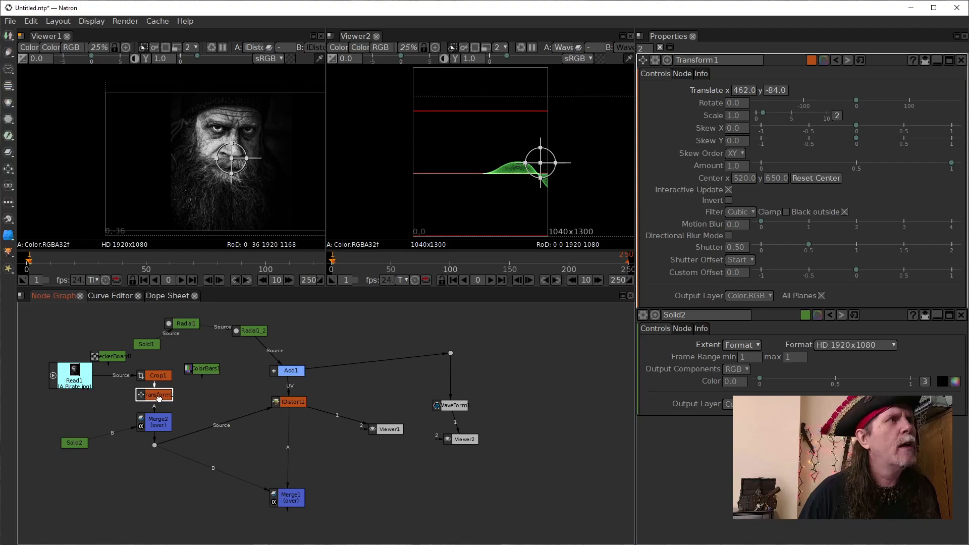
# - Add a Dot below IDistort1, insert a second Transform between them, and close the Transform1 properties
pyautogui.click(294, 405)
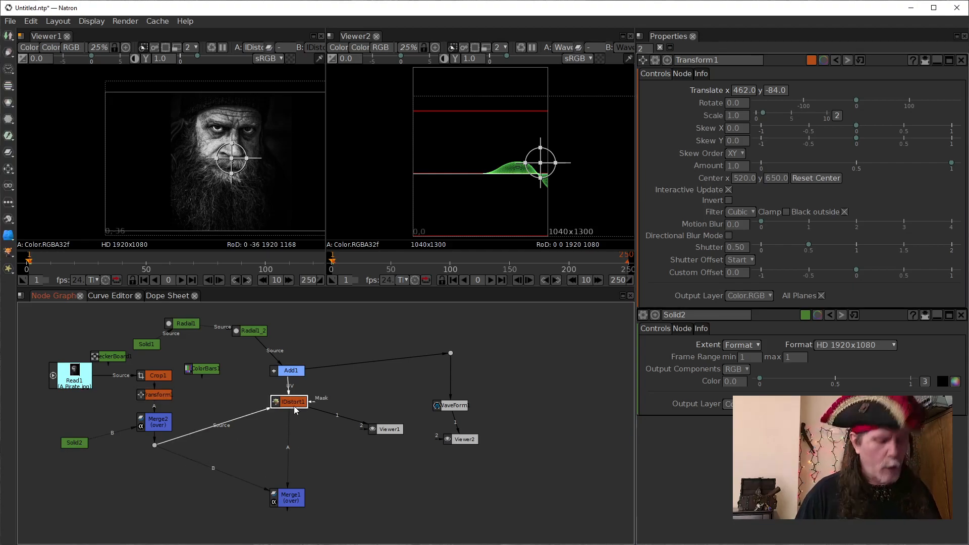
pyautogui.press('.')
pyautogui.moveTo(290, 420); pyautogui.dragTo(288, 447)
pyautogui.click(290, 403)
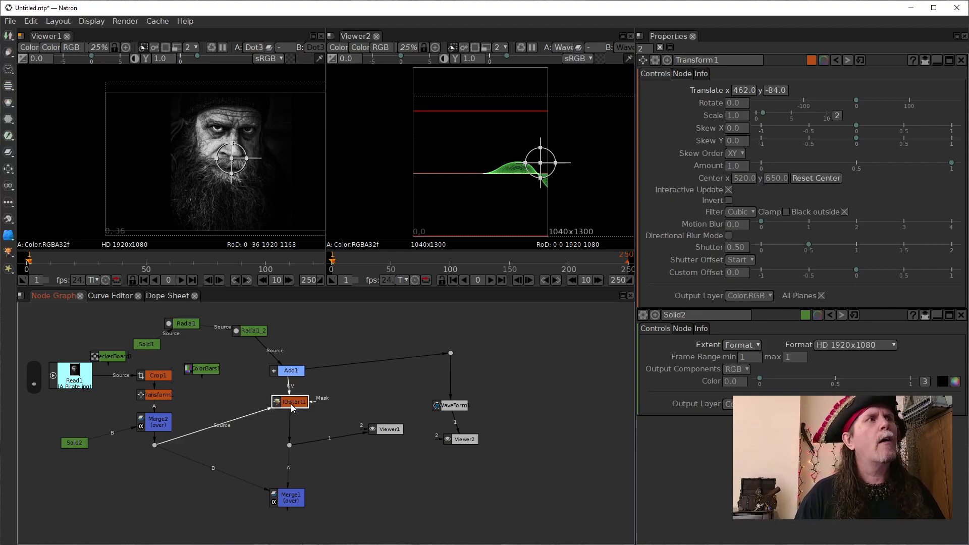
pyautogui.press('t')
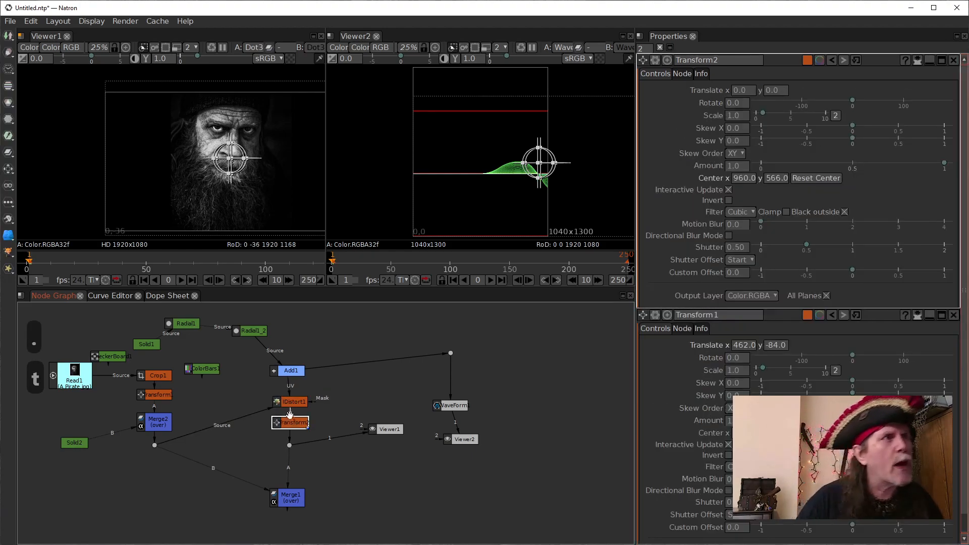
pyautogui.moveTo(292, 426); pyautogui.dragTo(291, 430)
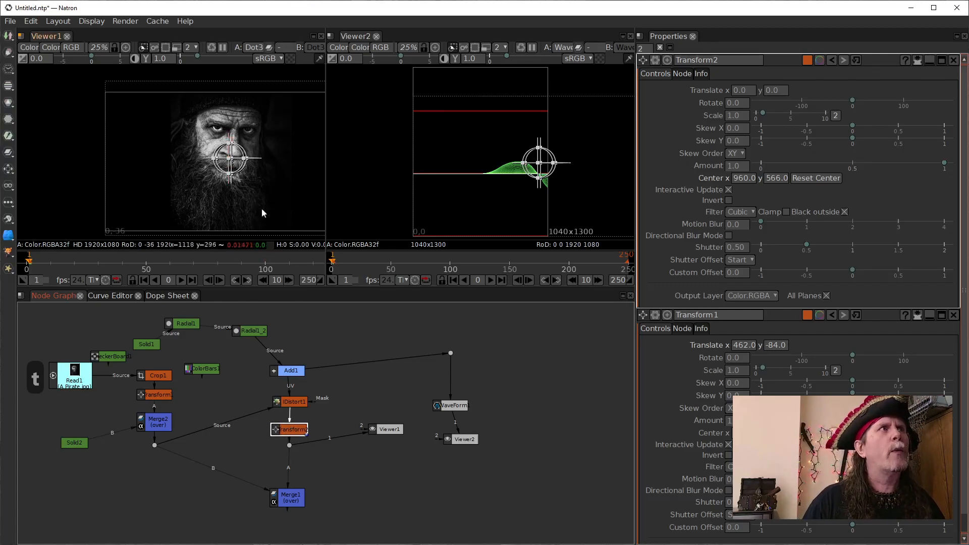
pyautogui.click(953, 314)
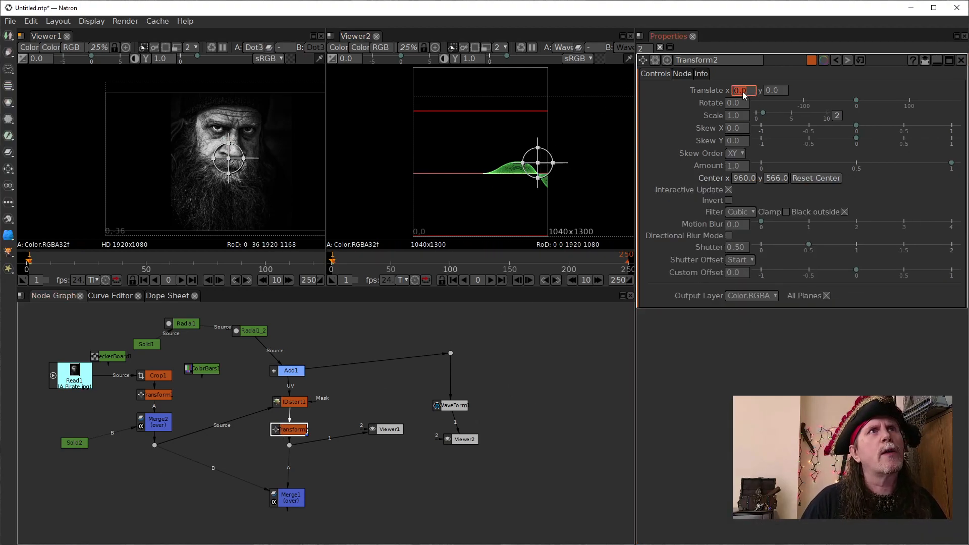
# - Try translating the IDistort1 output with Transform2 to about x 210, y -20, and reset both translate values to default
pyautogui.scroll(-2, 732, 90)
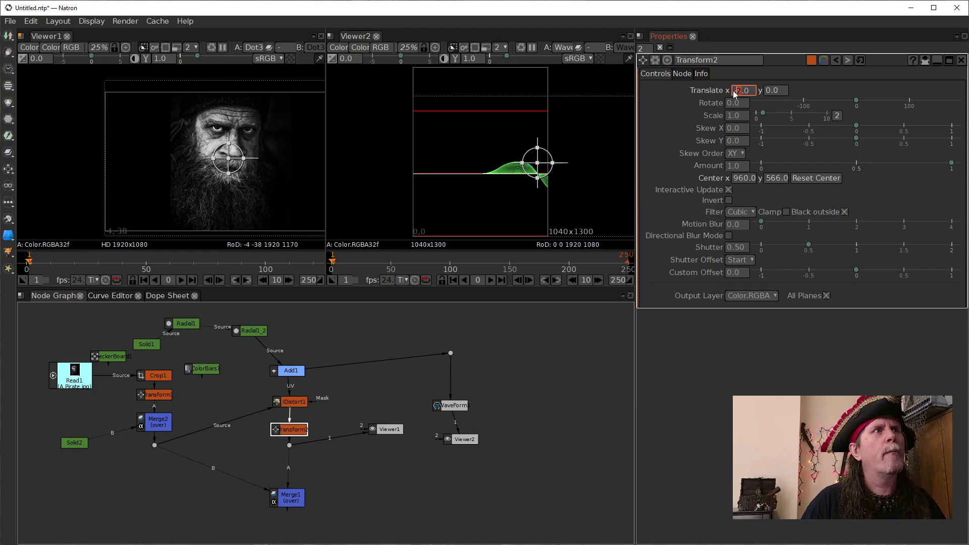
pyautogui.click(228, 161)
pyautogui.moveTo(228, 160); pyautogui.dragTo(257, 160)
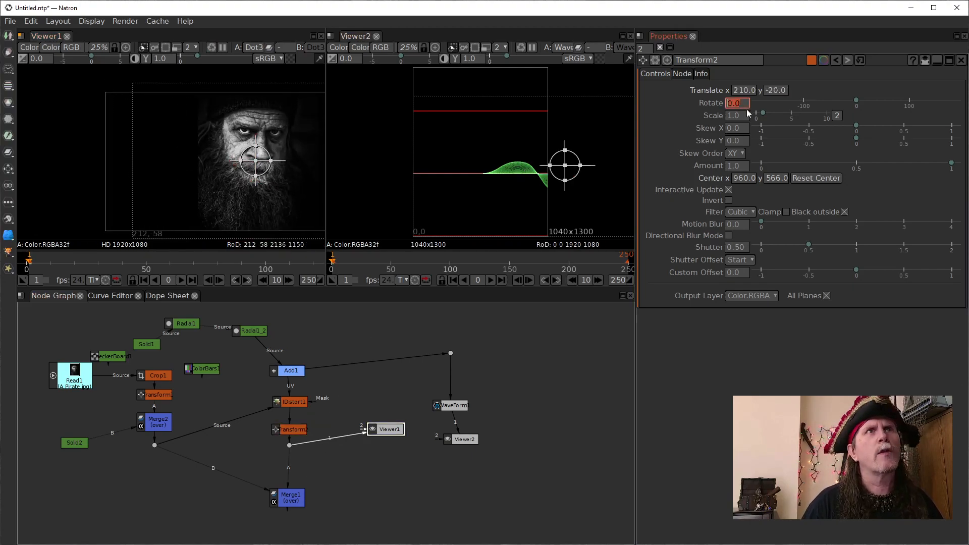
pyautogui.click(817, 178)
pyautogui.rightClick(738, 96)
pyautogui.rightClick(738, 90)
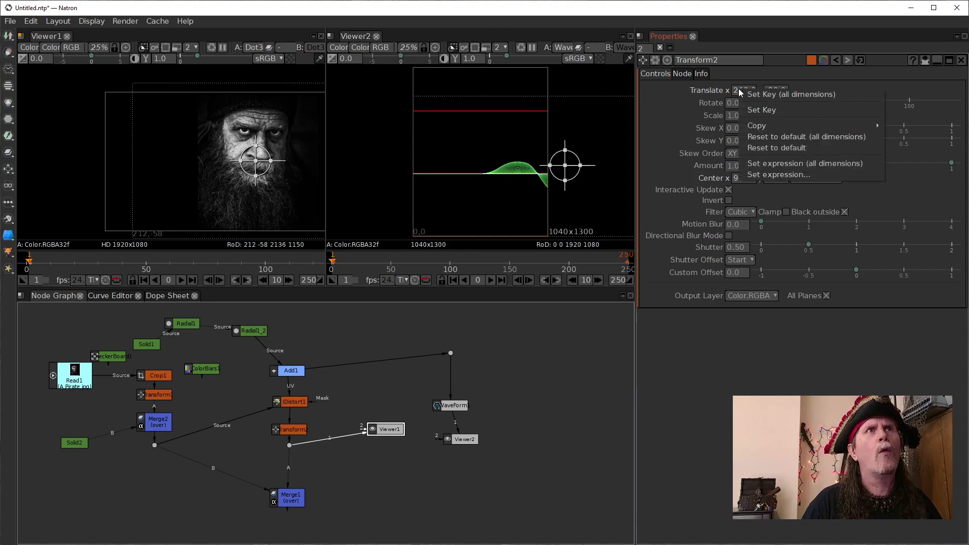
pyautogui.click(773, 136)
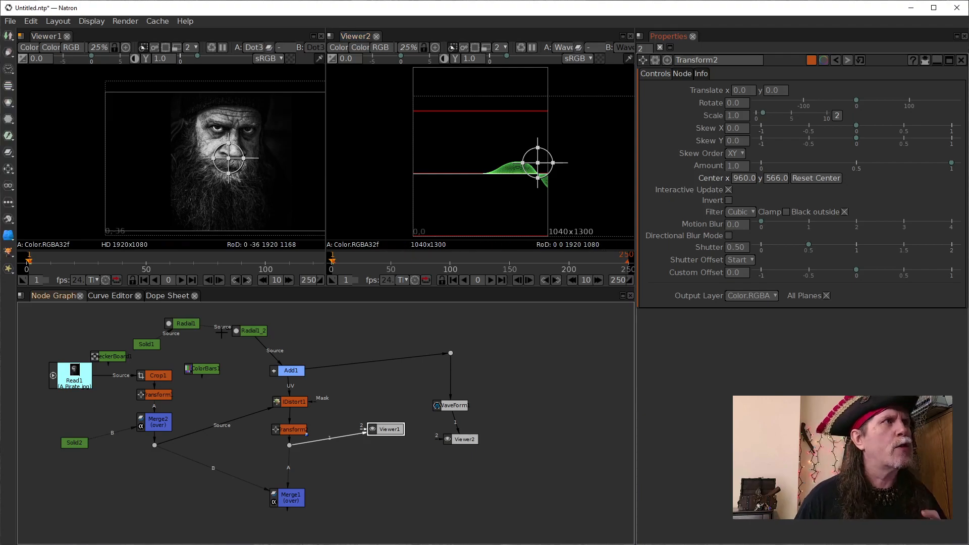
# - Move Transform2 and IDistort1 slightly lower in the chain under Add1 and open the Transform1 properties
pyautogui.moveTo(302, 428); pyautogui.dragTo(302, 437)
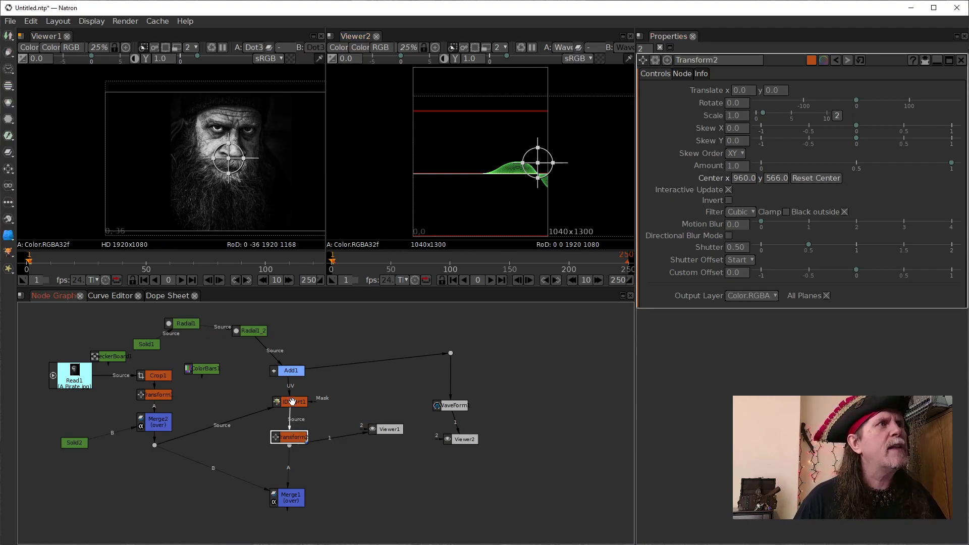
pyautogui.moveTo(291, 402); pyautogui.dragTo(292, 408)
pyautogui.click(288, 438)
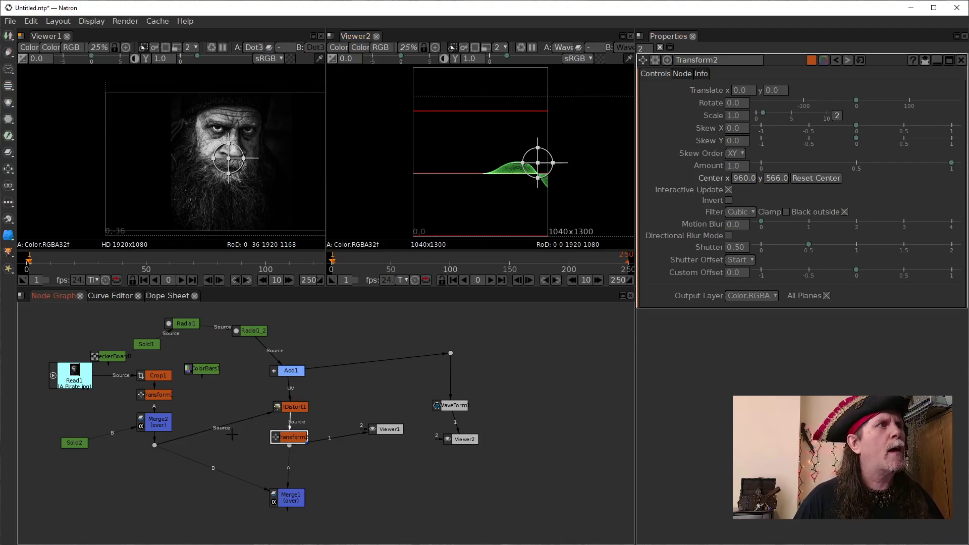
pyautogui.doubleClick(152, 398)
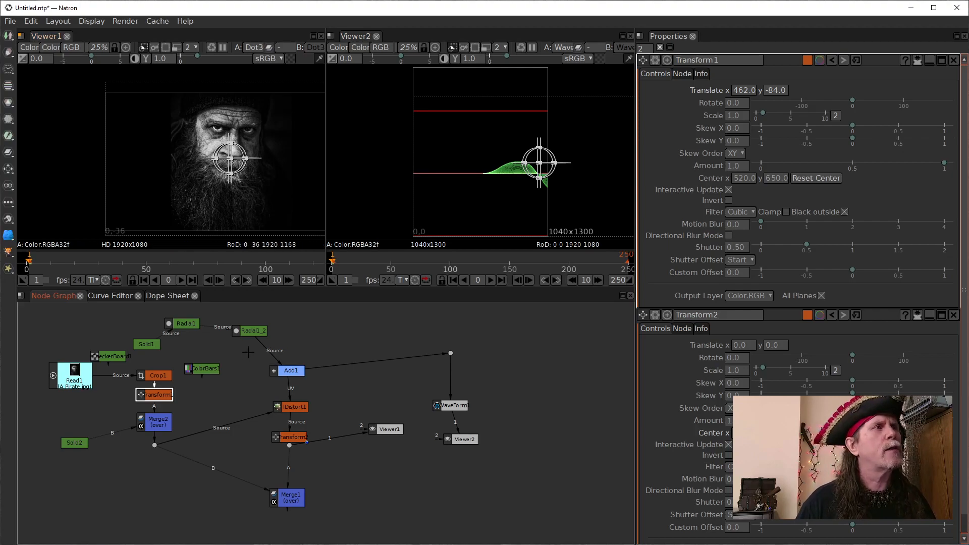
# - Show IDistort1's output in Viewer1 and examine the distorted pirate's face up close
pyautogui.click(292, 407)
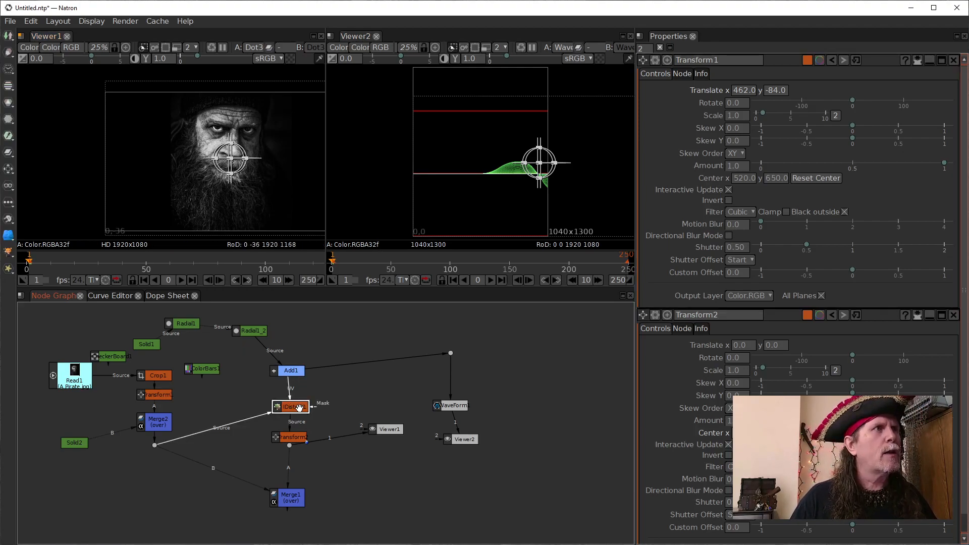
pyautogui.press('1')
pyautogui.scroll(10, 241, 146)
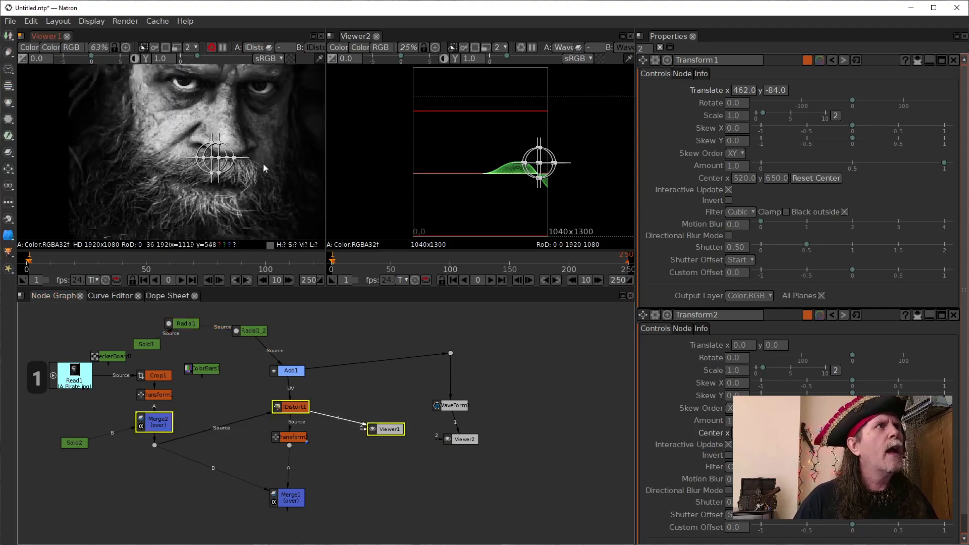
pyautogui.click(177, 324)
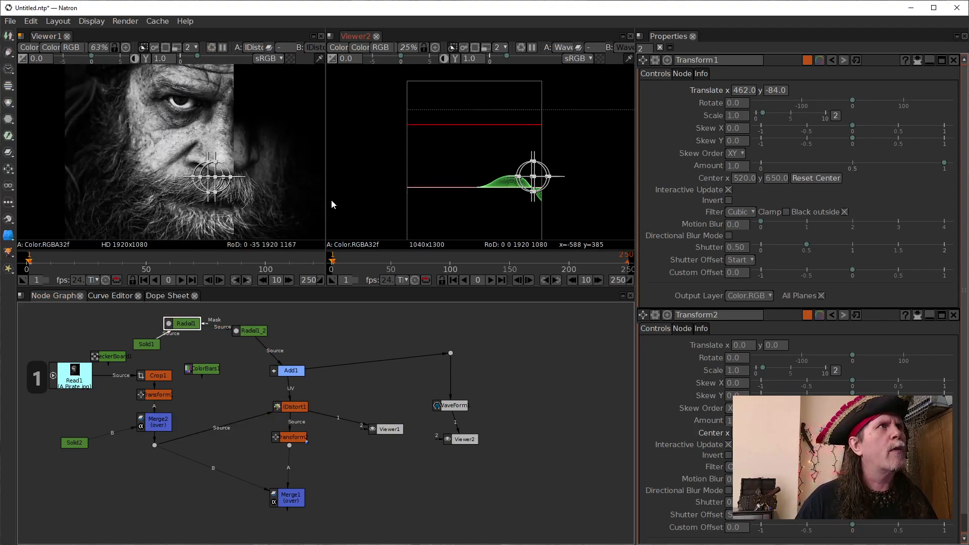
pyautogui.moveTo(285, 157); pyautogui.dragTo(286, 187)
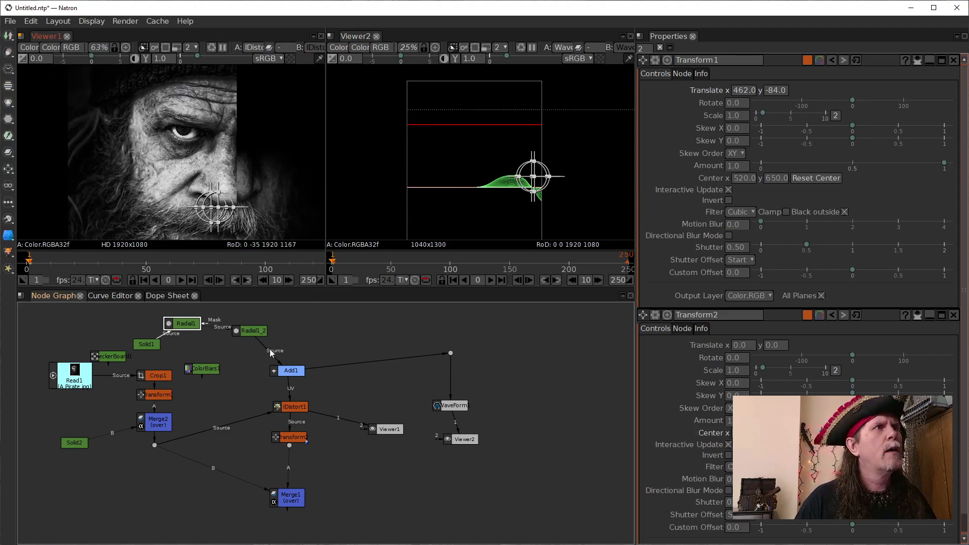
# - Connect Solid1's Source input to Merge2 and reposition the CheckerBoard and Solid1 nodes near Radial1
pyautogui.moveTo(115, 356); pyautogui.dragTo(146, 338)
pyautogui.click(140, 327)
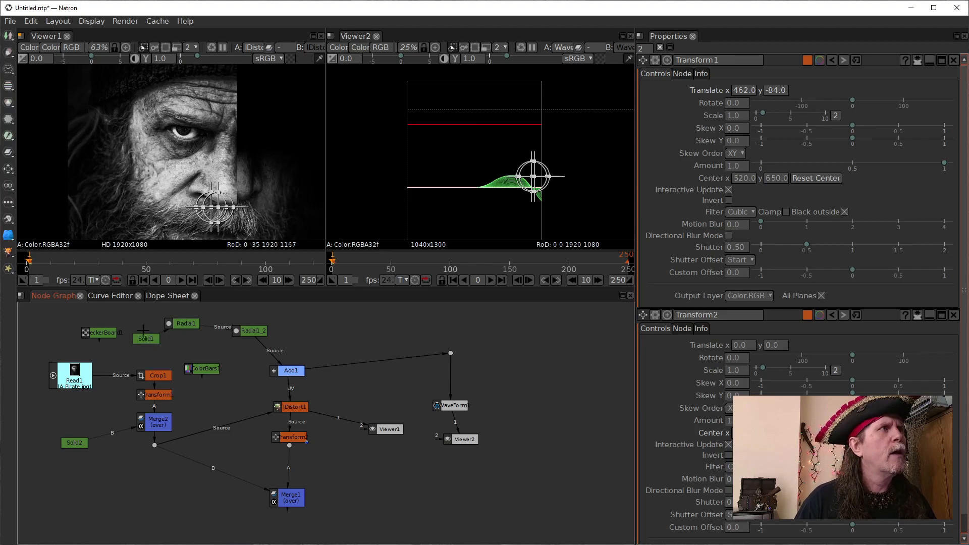
pyautogui.click(152, 345)
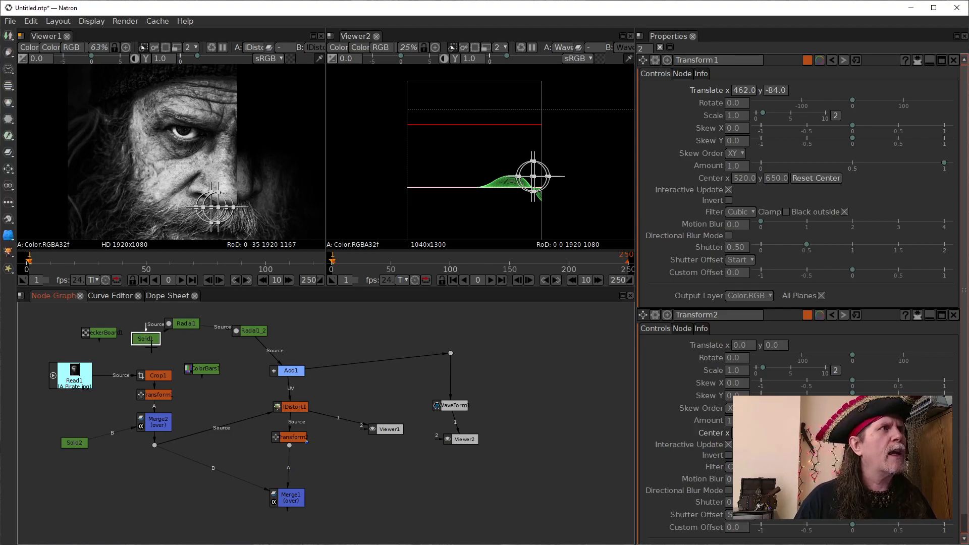
pyautogui.click(163, 423)
pyautogui.doubleClick(144, 337)
pyautogui.moveTo(146, 330); pyautogui.dragTo(158, 422)
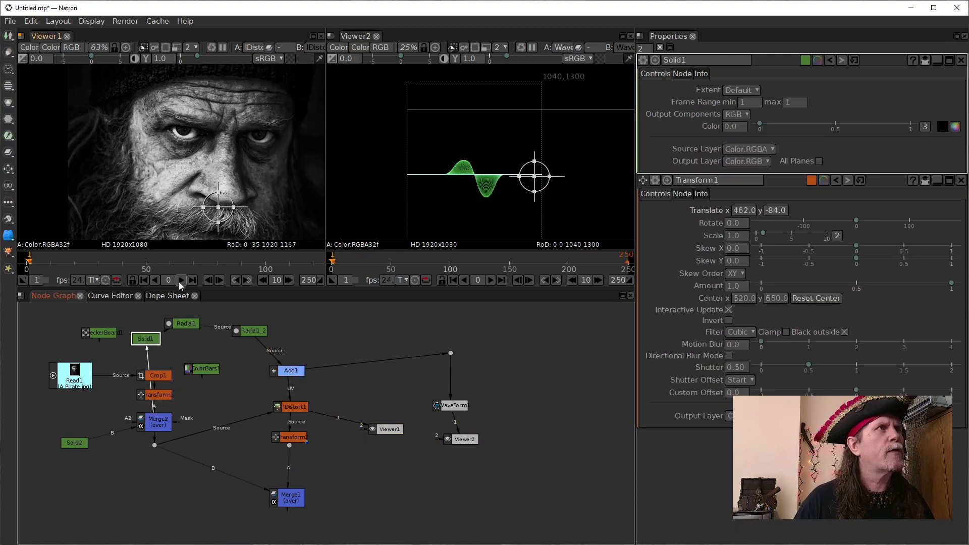
pyautogui.moveTo(141, 334); pyautogui.dragTo(154, 319)
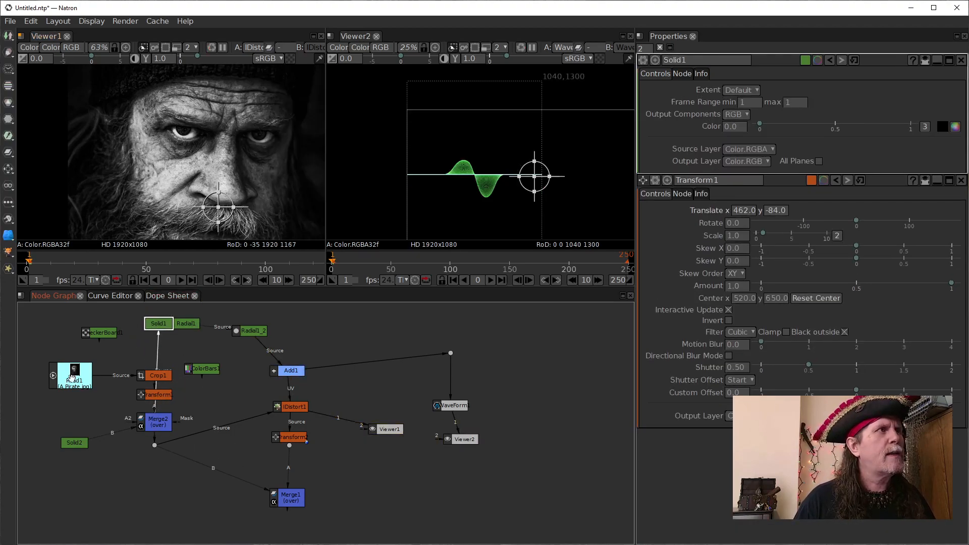
# - Spread Read1, Crop1 and Transform1 away from Merge2's column and reconnect Solid1's Source input to Solid2
pyautogui.moveTo(72, 377); pyautogui.dragTo(58, 376)
pyautogui.moveTo(152, 375); pyautogui.dragTo(101, 361)
pyautogui.click(148, 395)
pyautogui.moveTo(147, 394); pyautogui.dragTo(83, 444)
pyautogui.moveTo(155, 322); pyautogui.dragTo(147, 322)
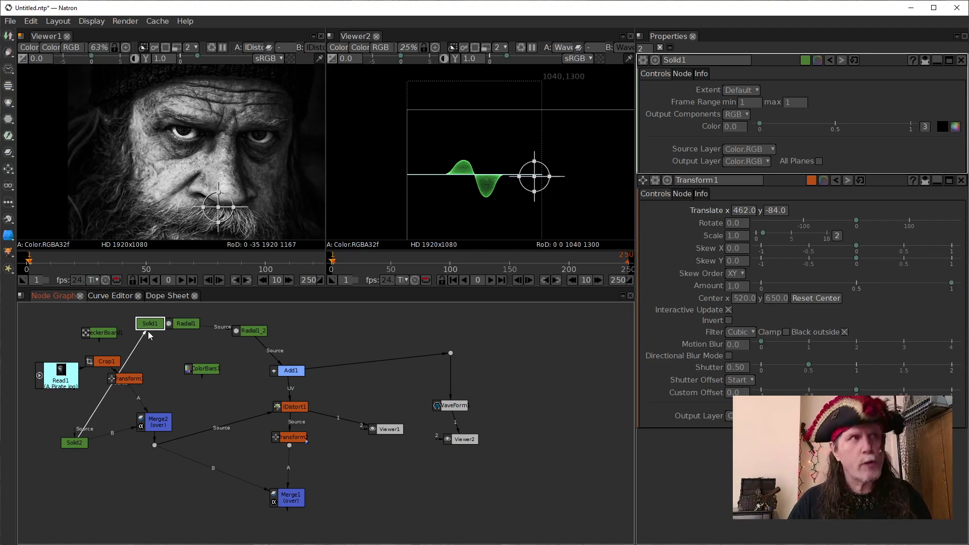
# - Delete Solid1 and put Solid2 in its place above Merge2, opening its properties and shifting Radial1 beside Radial1_2
pyautogui.press('Delete')
pyautogui.click(77, 440)
pyautogui.moveTo(77, 440); pyautogui.dragTo(150, 353)
pyautogui.doubleClick(157, 350)
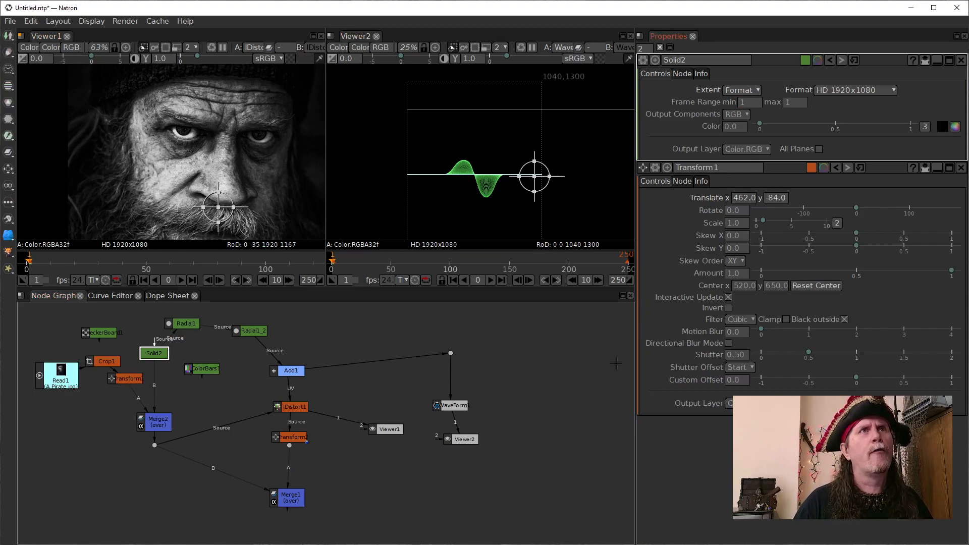
pyautogui.moveTo(185, 318); pyautogui.dragTo(199, 325)
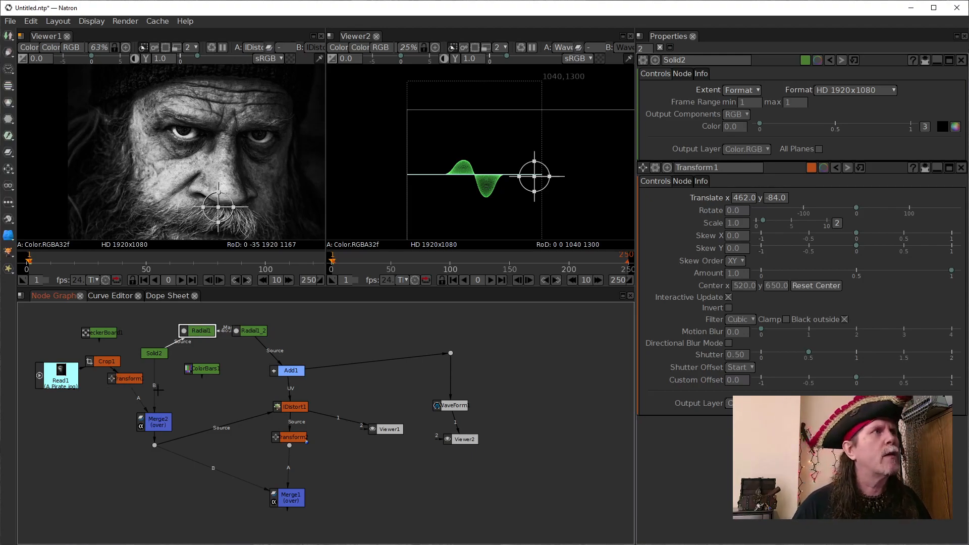
# - Examine the full HD frame in Viewer1, switch it to Radial1's output and open the Radial1 properties
pyautogui.scroll(-3, 250, 103)
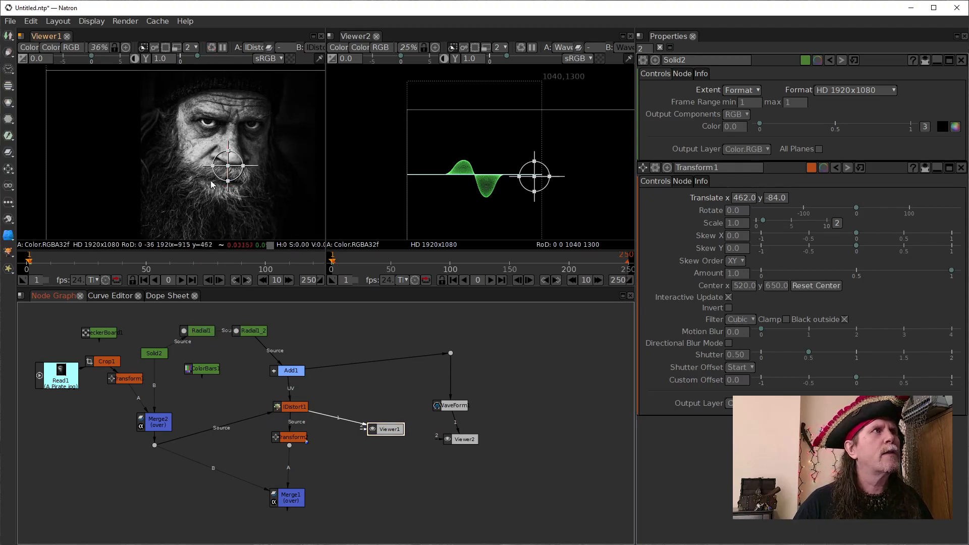
pyautogui.scroll(-1, 256, 187)
pyautogui.moveTo(256, 186); pyautogui.dragTo(186, 175)
pyautogui.scroll(-1, 260, 196)
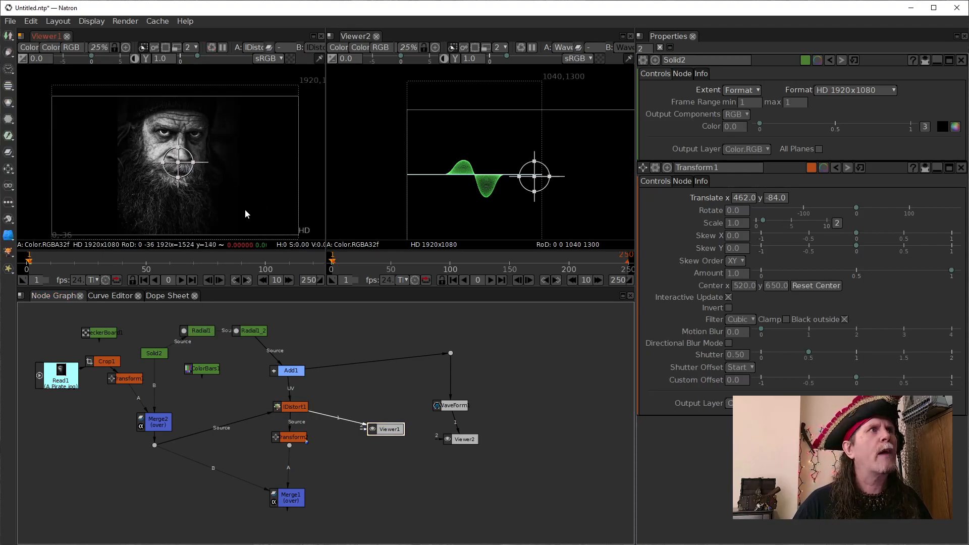
pyautogui.moveTo(248, 214); pyautogui.dragTo(247, 183)
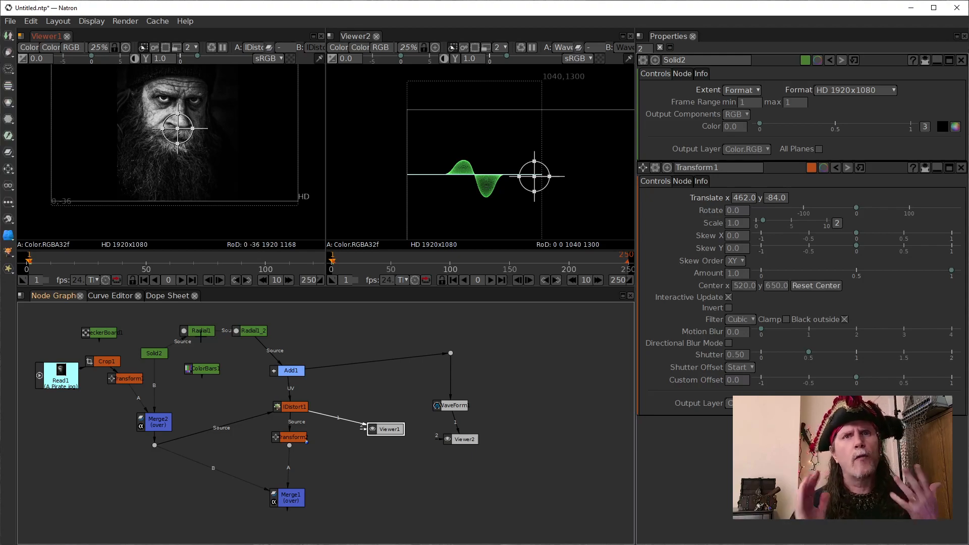
pyautogui.click(189, 325)
pyautogui.click(201, 331)
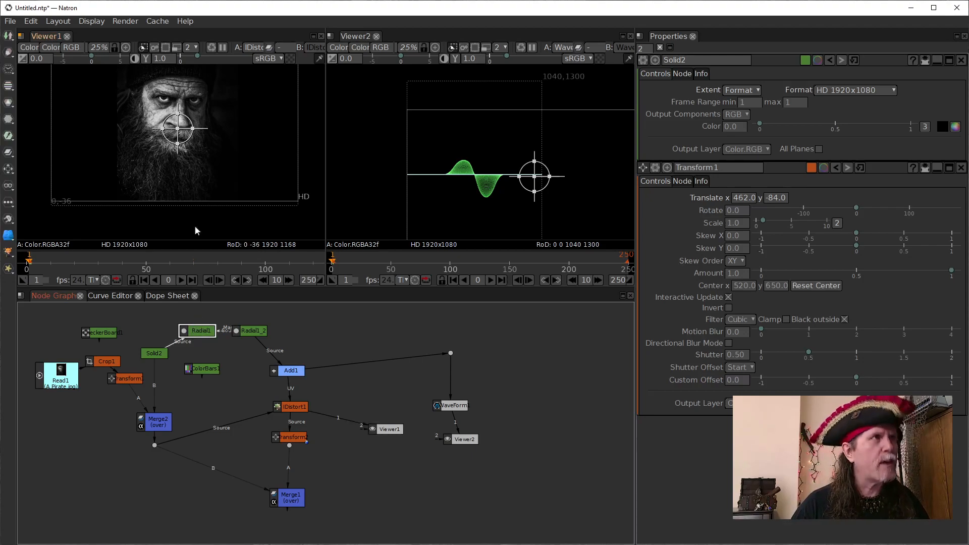
pyautogui.press('1')
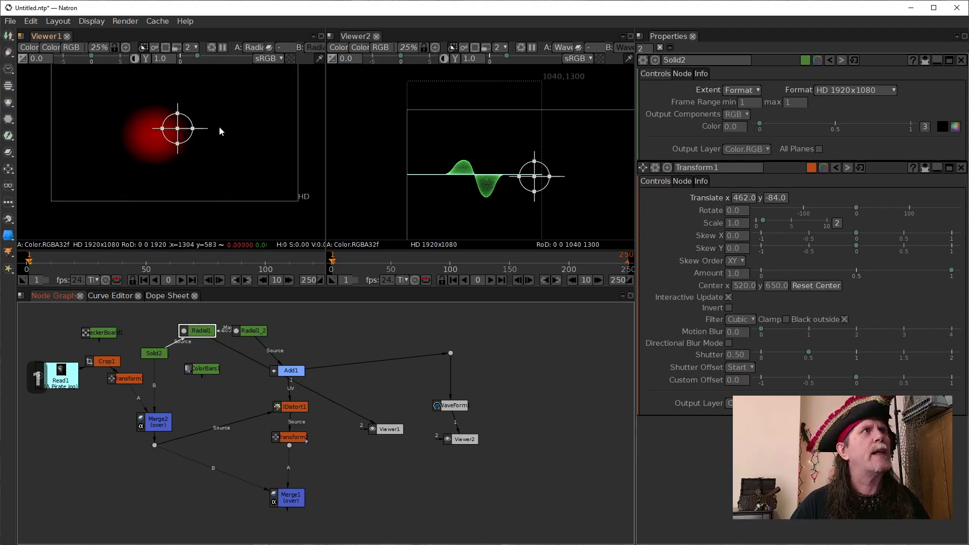
pyautogui.moveTo(224, 205); pyautogui.dragTo(222, 178)
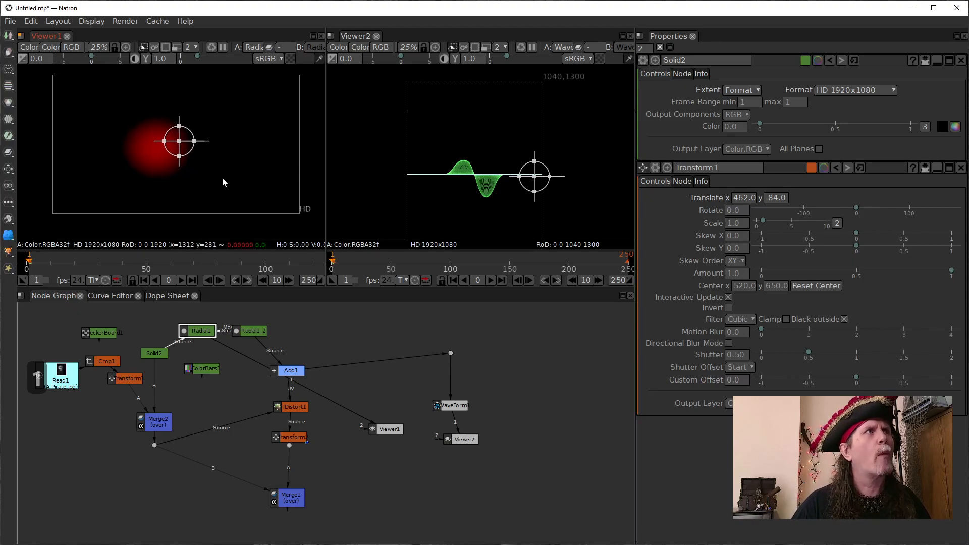
pyautogui.doubleClick(197, 336)
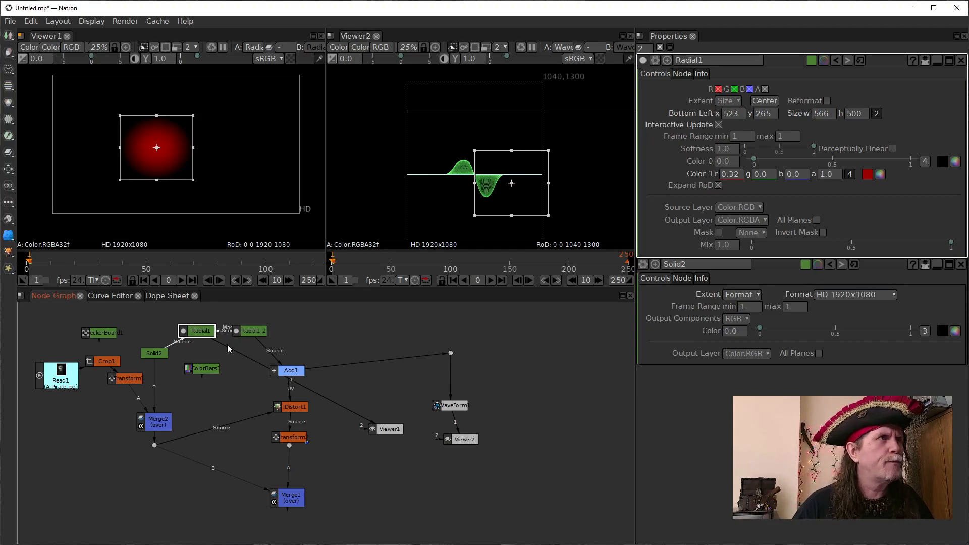
# - Align Solid2 in a row with Radial1 and compare the Merge2 and Solid2 outputs in Viewer1
pyautogui.moveTo(153, 353); pyautogui.dragTo(154, 331)
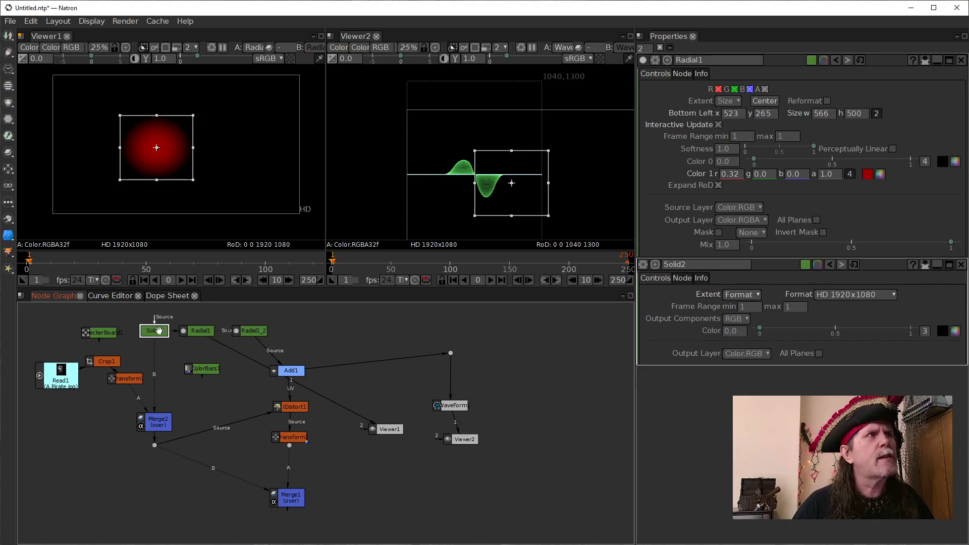
pyautogui.doubleClick(160, 422)
pyautogui.press('1')
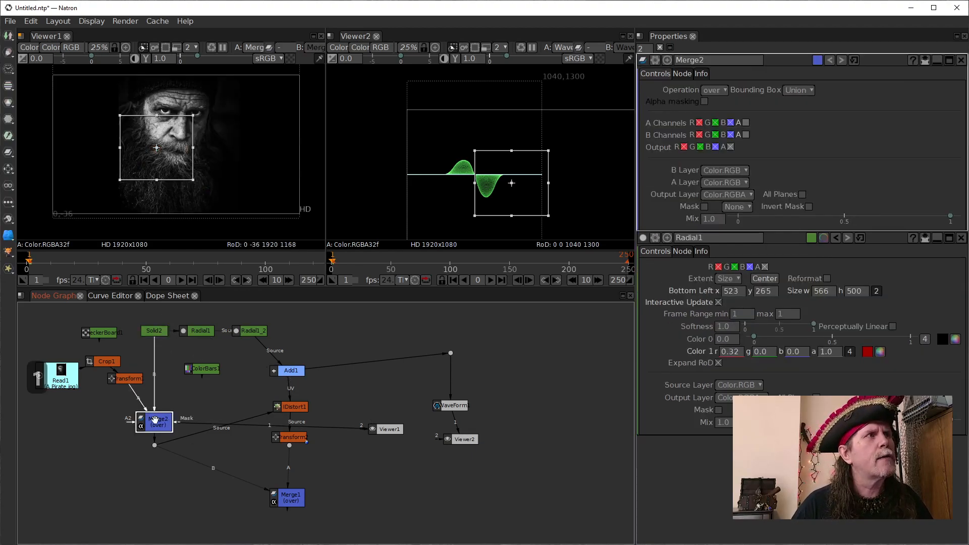
pyautogui.click(154, 331)
pyautogui.press('1')
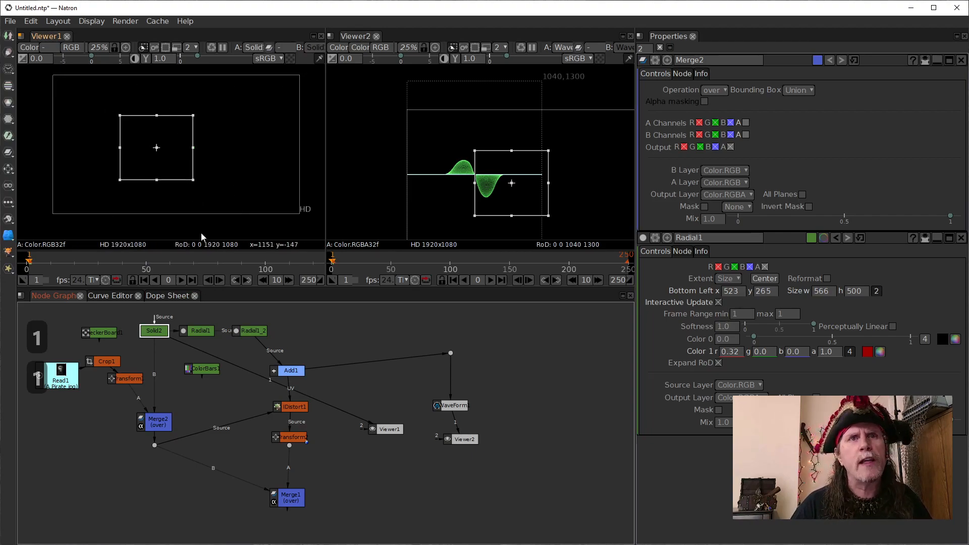
pyautogui.click(156, 428)
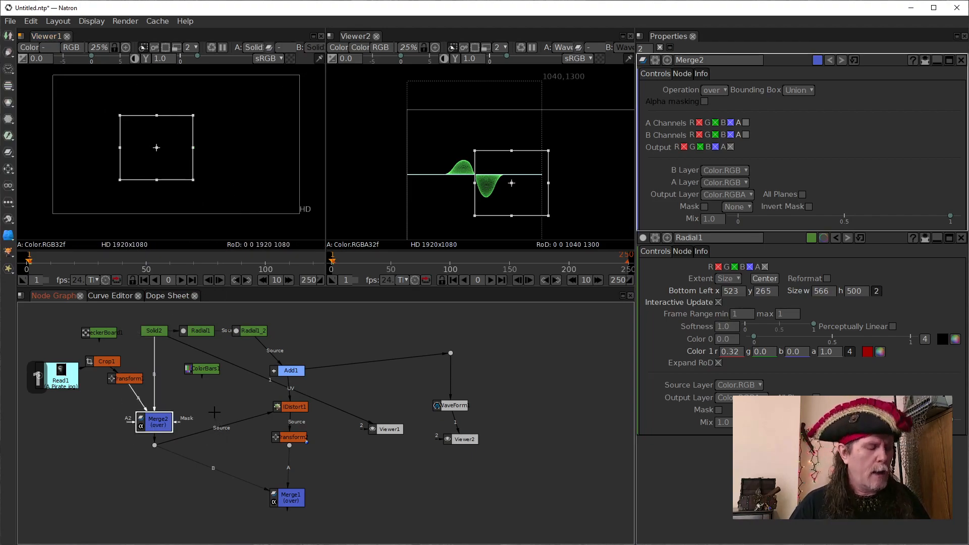
pyautogui.click(215, 415)
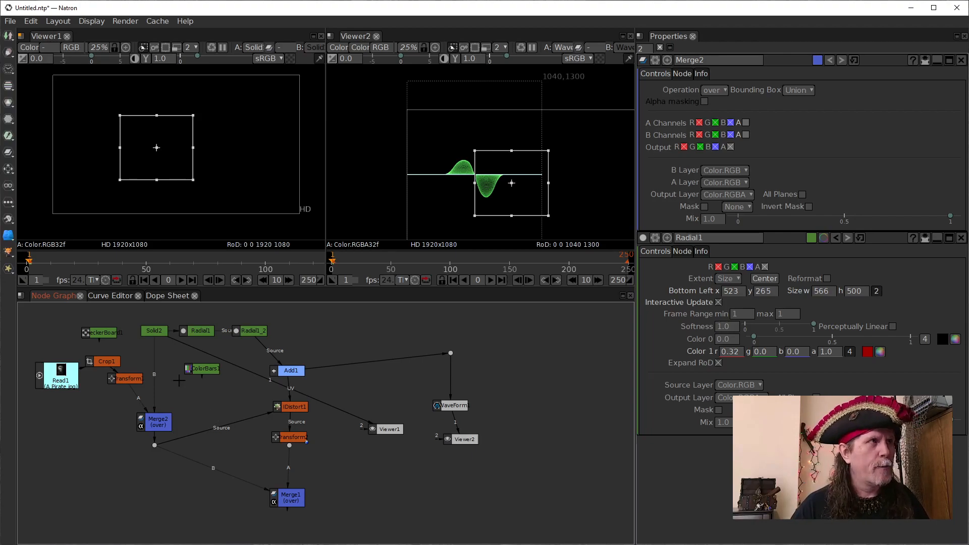
# - View the outputs of Read1, Crop1, Transform1 and Merge2 one after another in Viewer1
pyautogui.click(69, 381)
pyautogui.press('1')
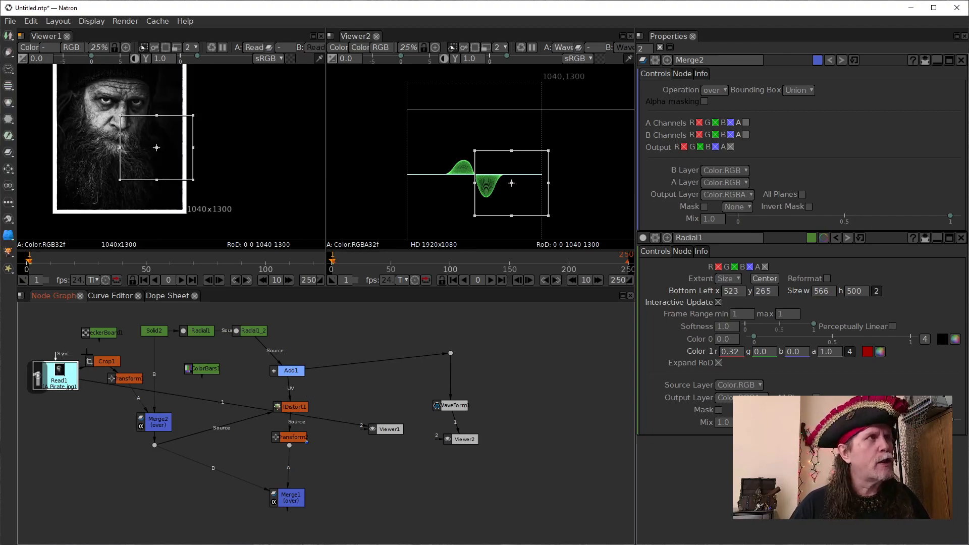
pyautogui.click(105, 362)
pyautogui.press('1')
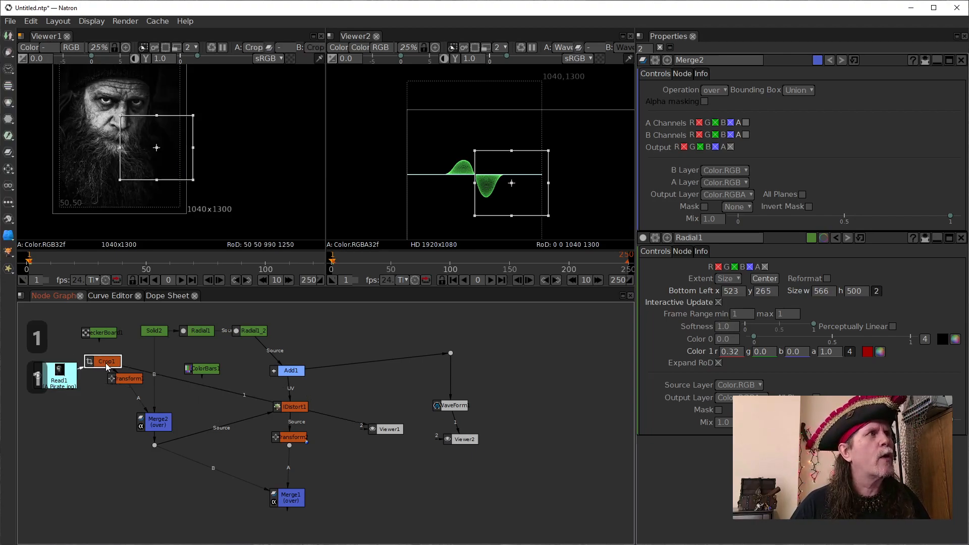
pyautogui.click(128, 378)
pyautogui.press('1')
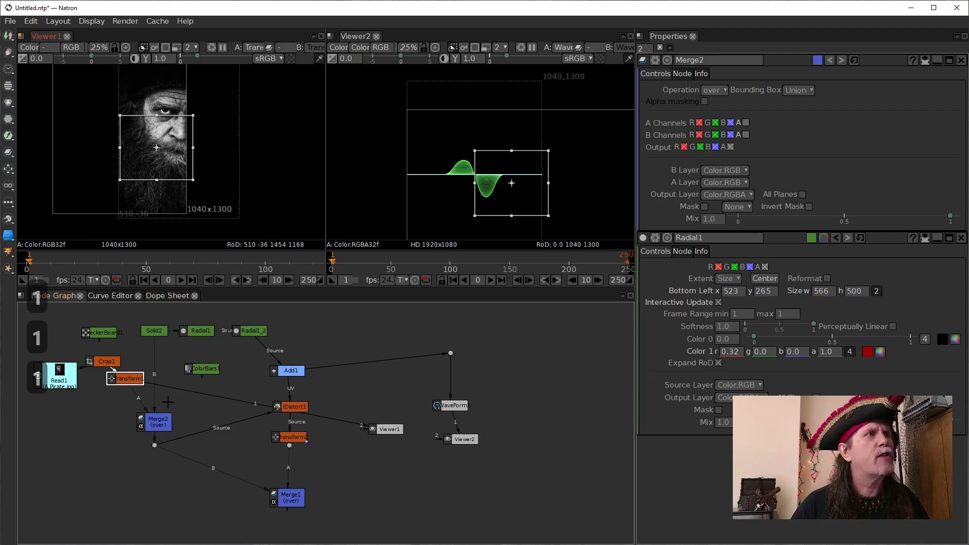
pyautogui.click(158, 421)
pyautogui.press('1')
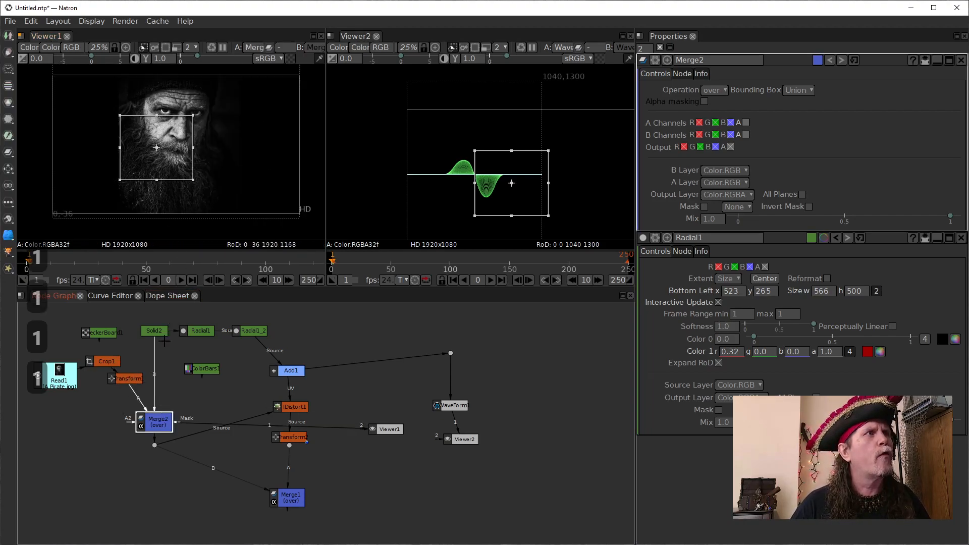
# - Move Merge2 up closer to Transform1 and show IDistort1's output in Viewer1
pyautogui.moveTo(162, 430); pyautogui.dragTo(161, 421)
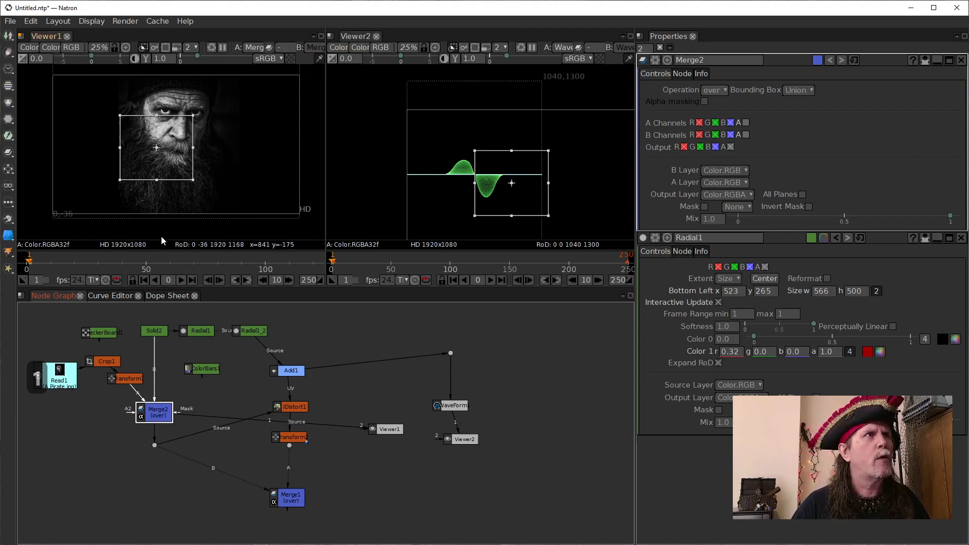
pyautogui.moveTo(155, 403); pyautogui.dragTo(155, 399)
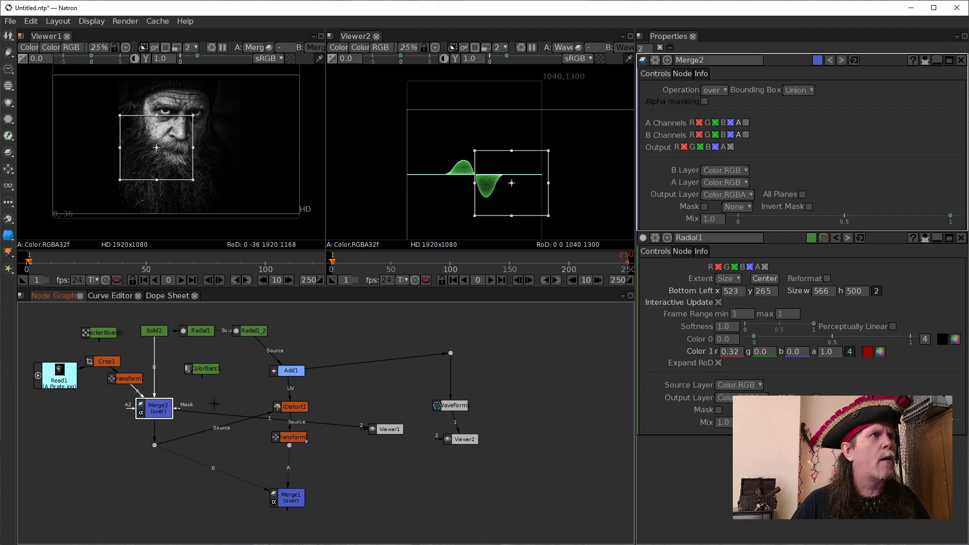
pyautogui.click(285, 408)
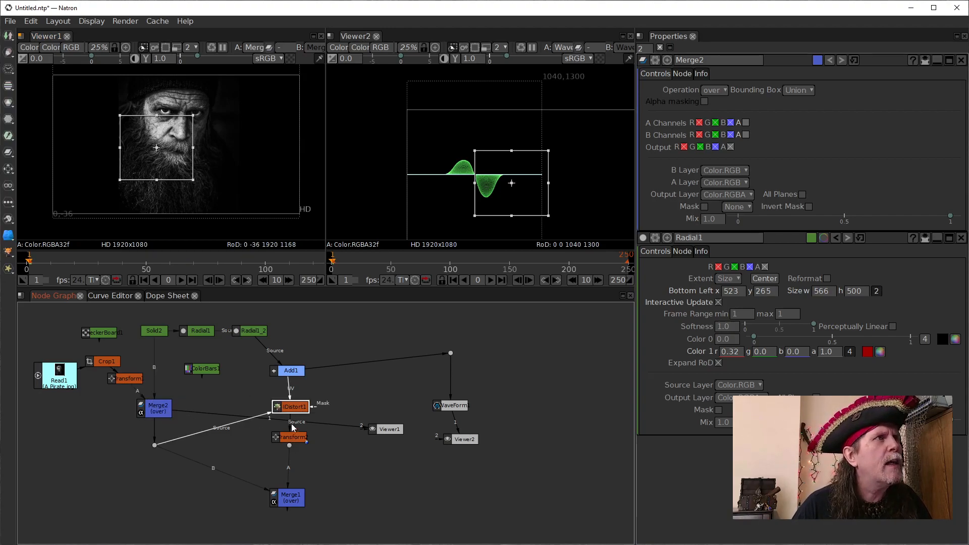
pyautogui.press('1')
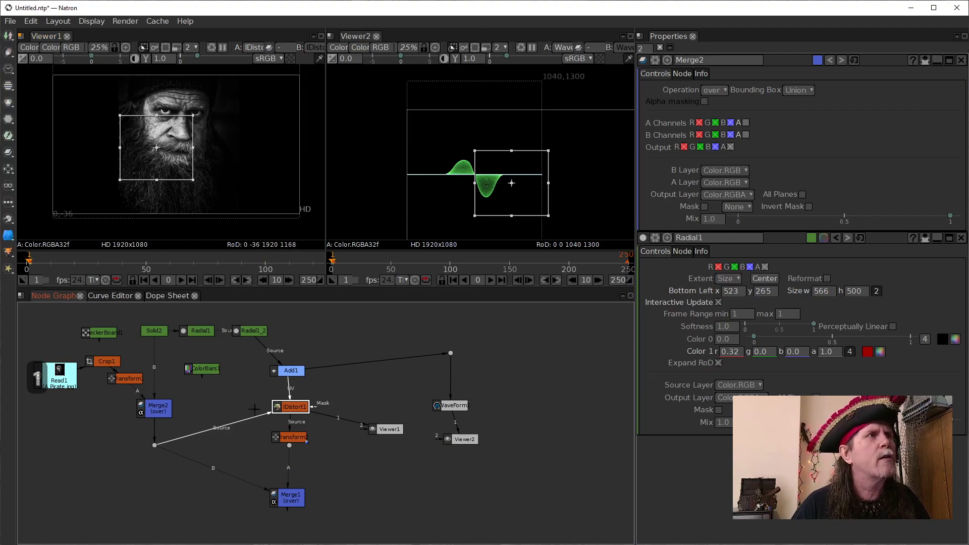
pyautogui.moveTo(291, 437); pyautogui.dragTo(288, 440)
pyautogui.hotkey('ctrl', 'z')
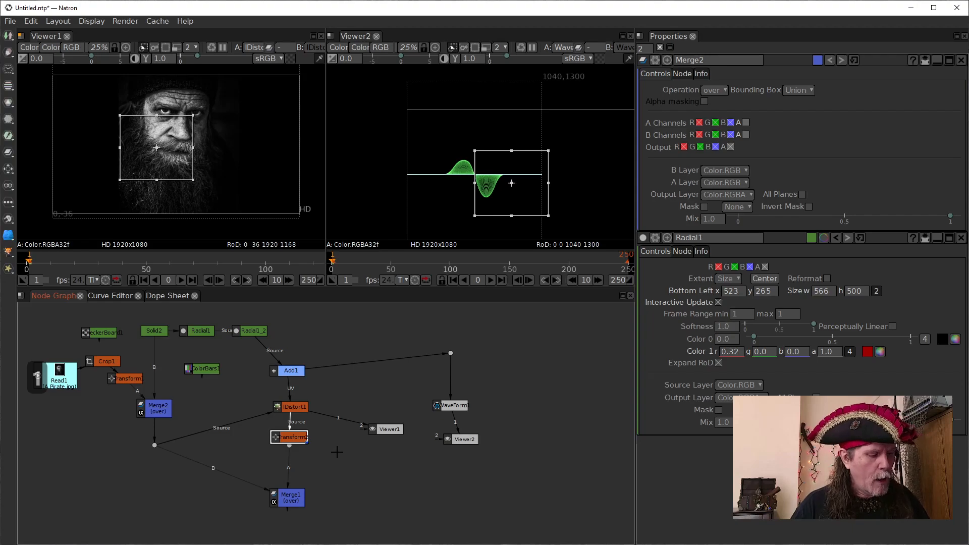
# - Set the project's output format to HD 1920x1080 and space Transform2 and the dot below it apart
pyautogui.press('s')
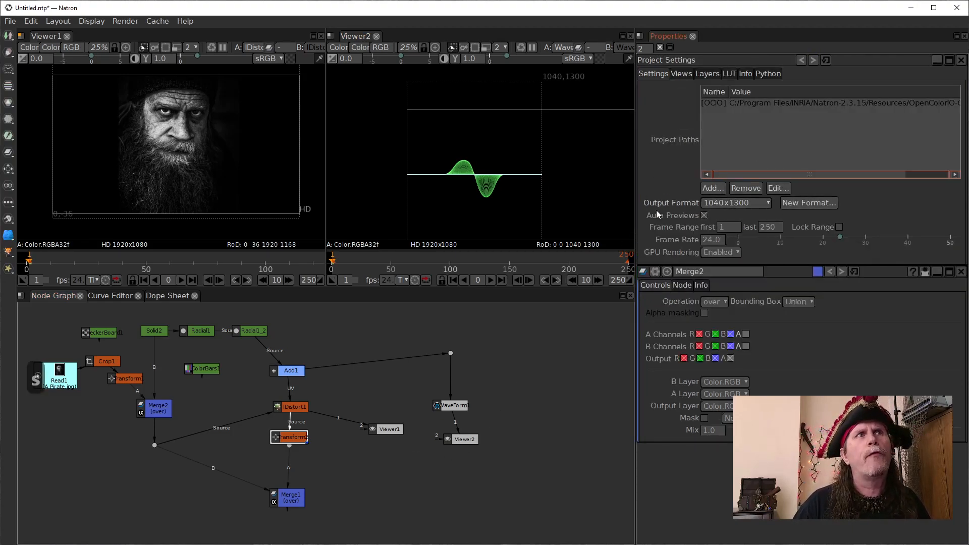
pyautogui.click(754, 203)
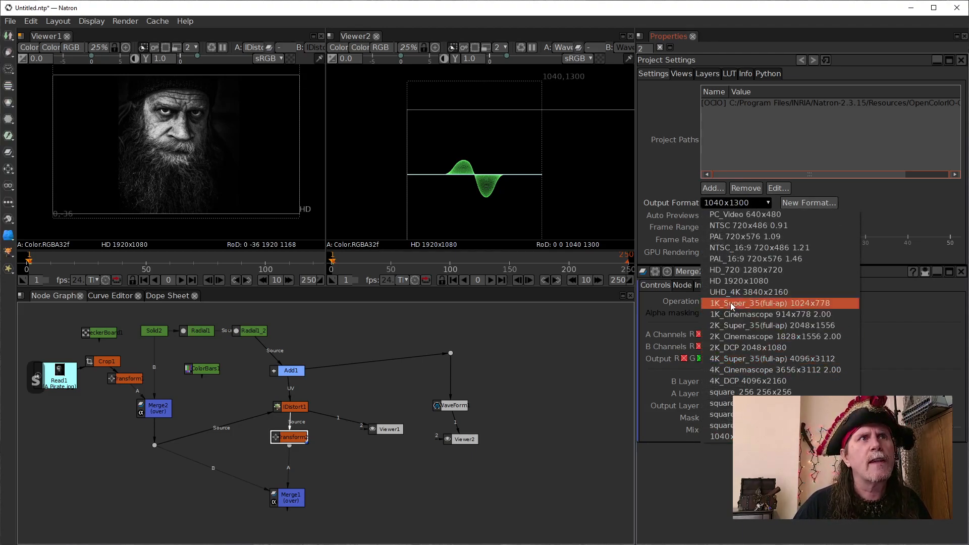
pyautogui.click(731, 283)
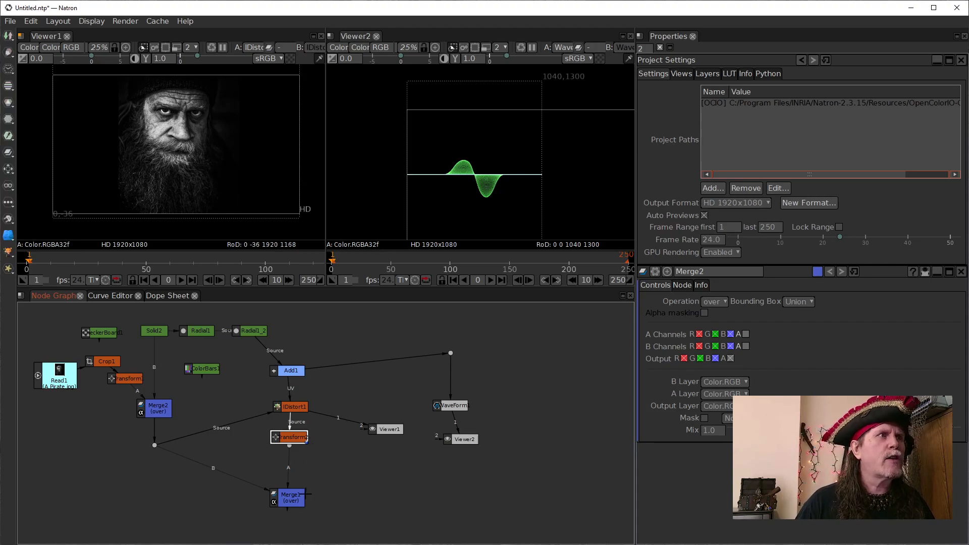
pyautogui.moveTo(290, 438); pyautogui.dragTo(289, 466)
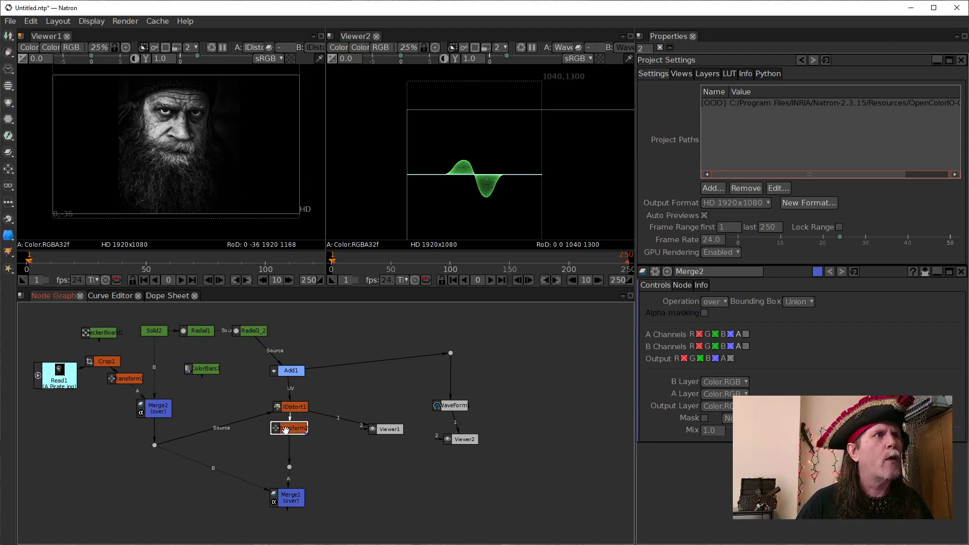
pyautogui.press('Tab')
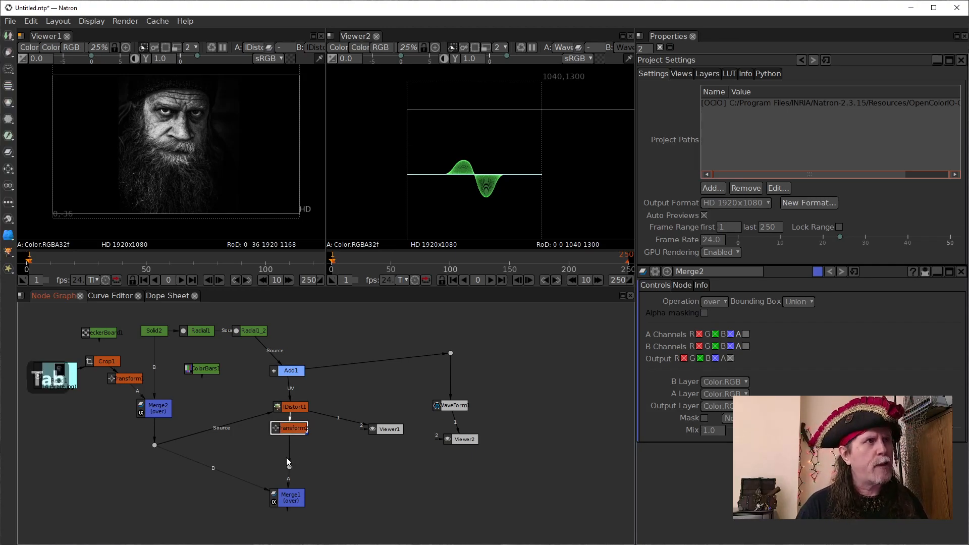
pyautogui.write('crop')
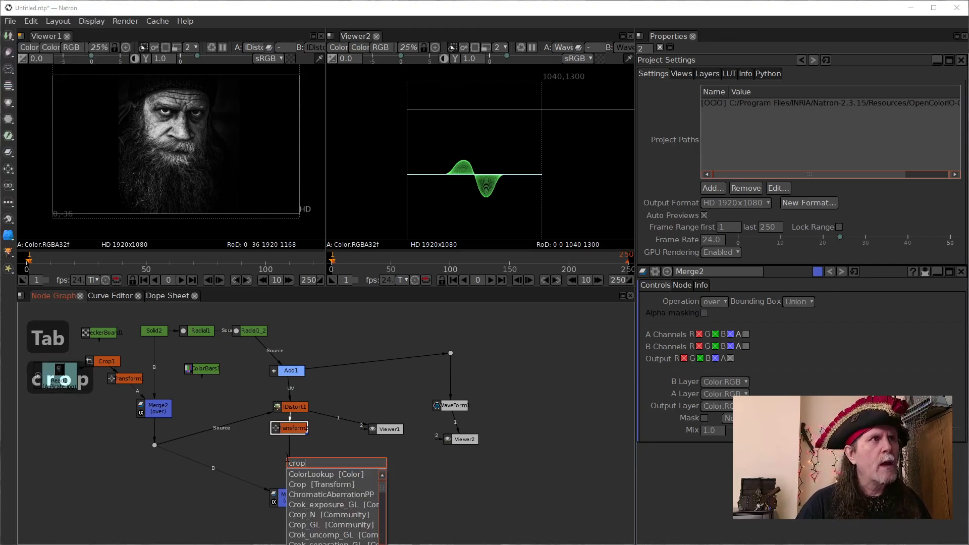
pyautogui.press('Return')
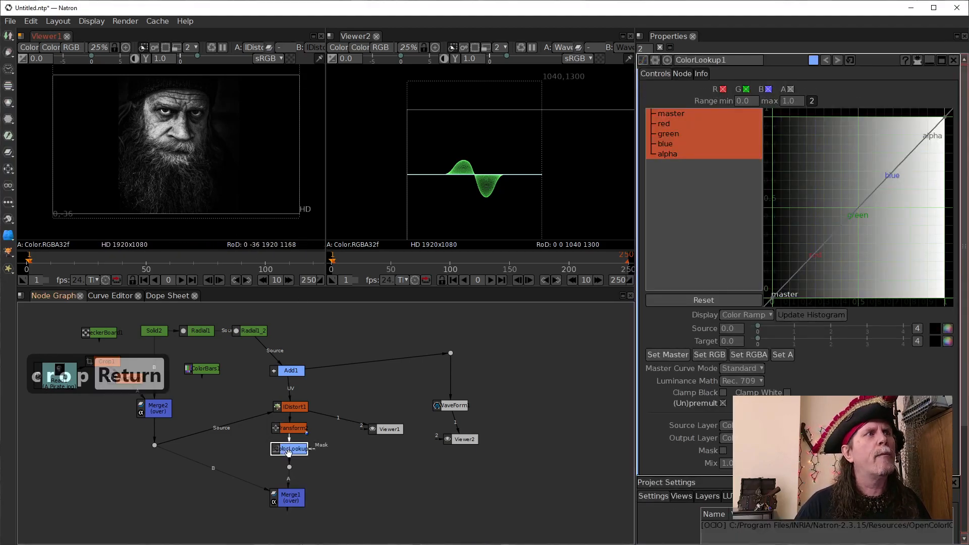
pyautogui.press('Delete')
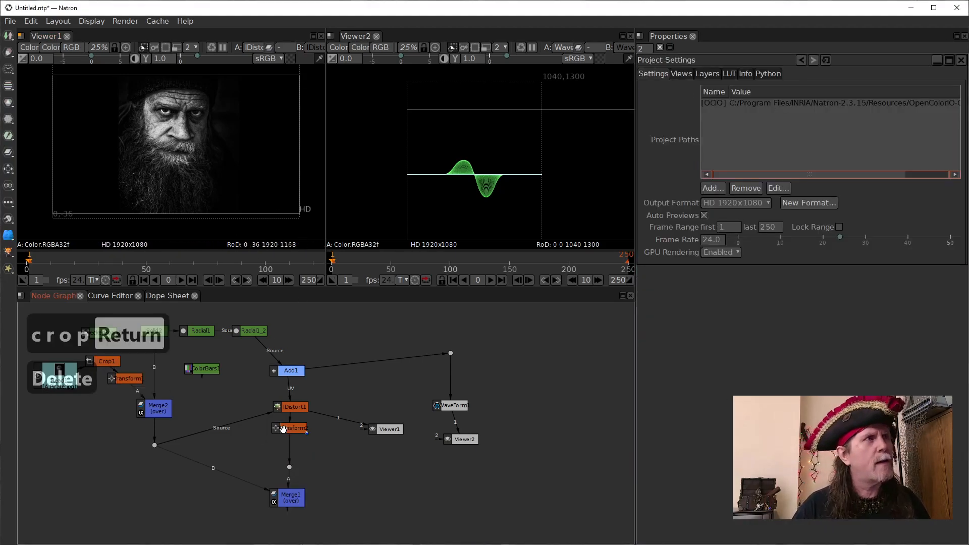
# - Insert a Crop node between Transform2 and the dot leading to Merge1, keeping its extent set to Size
pyautogui.click(117, 364)
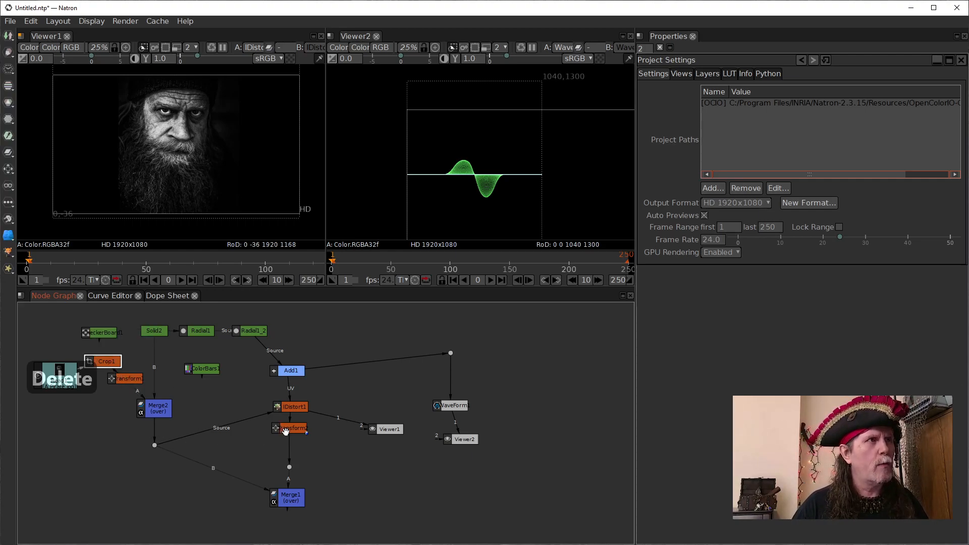
pyautogui.click(286, 430)
pyautogui.press('Tab')
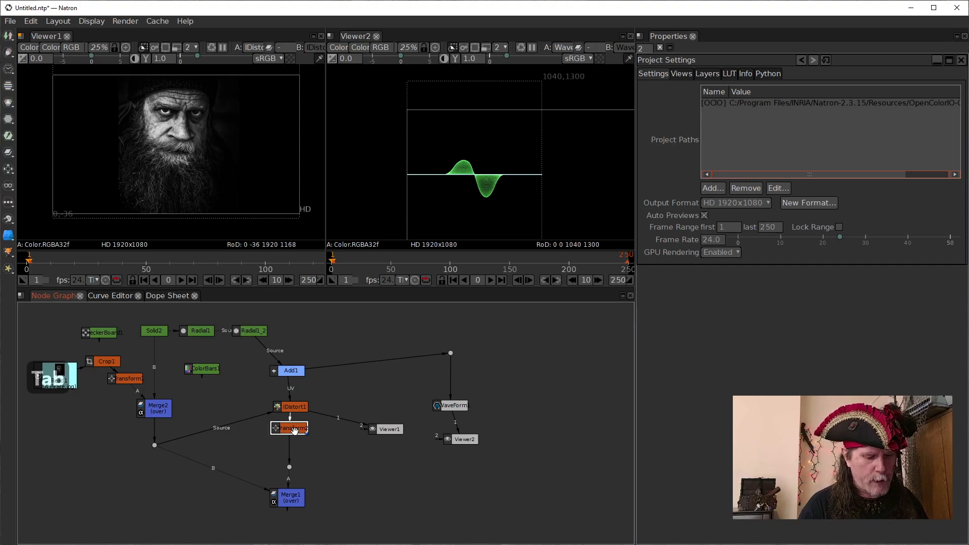
pyautogui.write('crop')
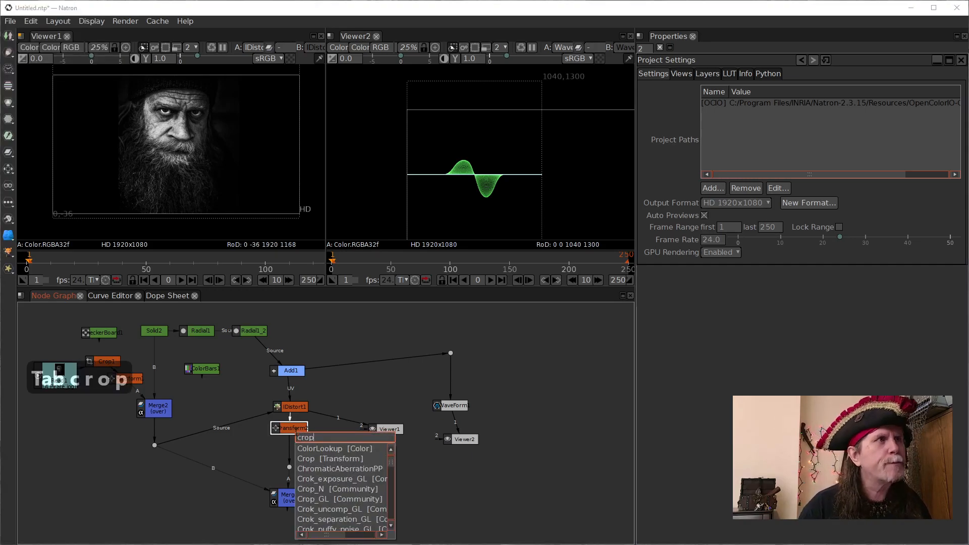
pyautogui.press('Down')
pyautogui.press('Down')
pyautogui.press('Return')
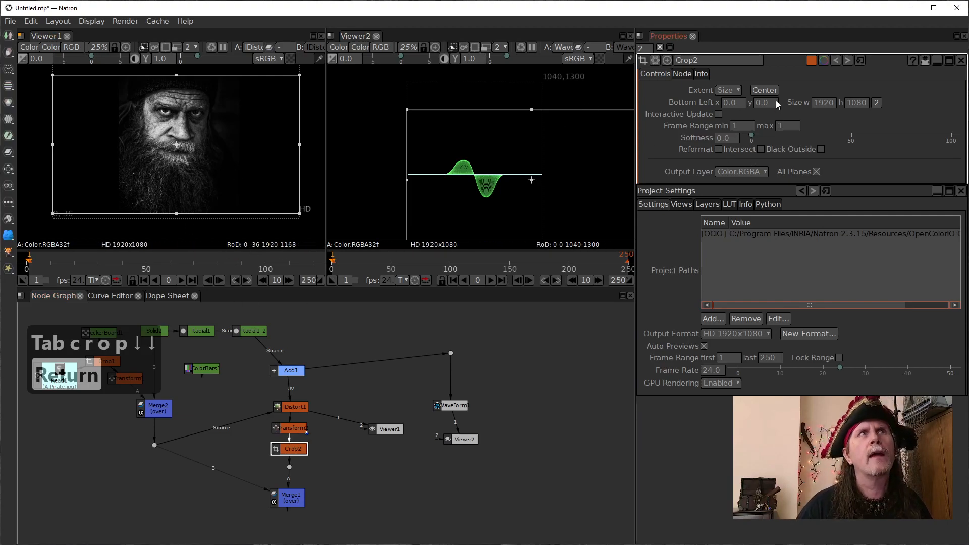
pyautogui.click(736, 91)
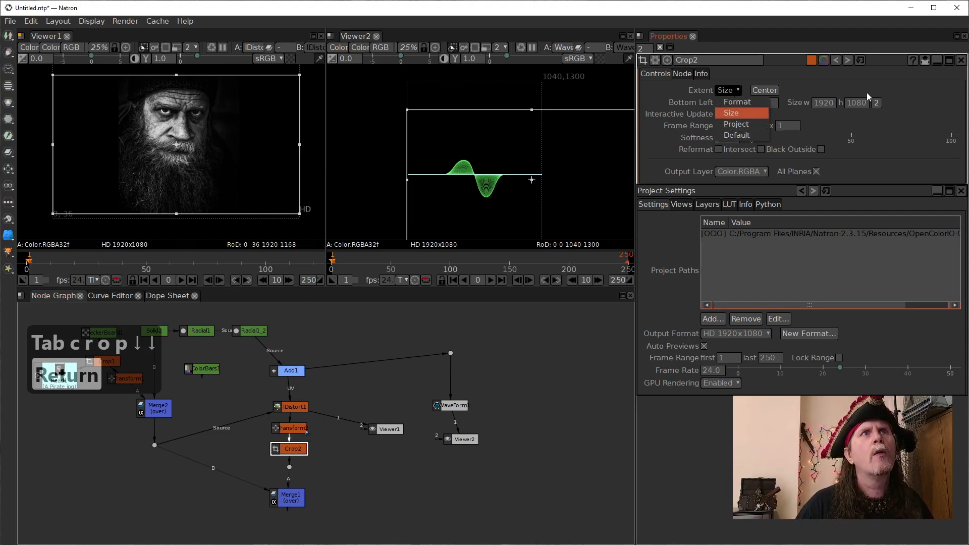
pyautogui.click(915, 115)
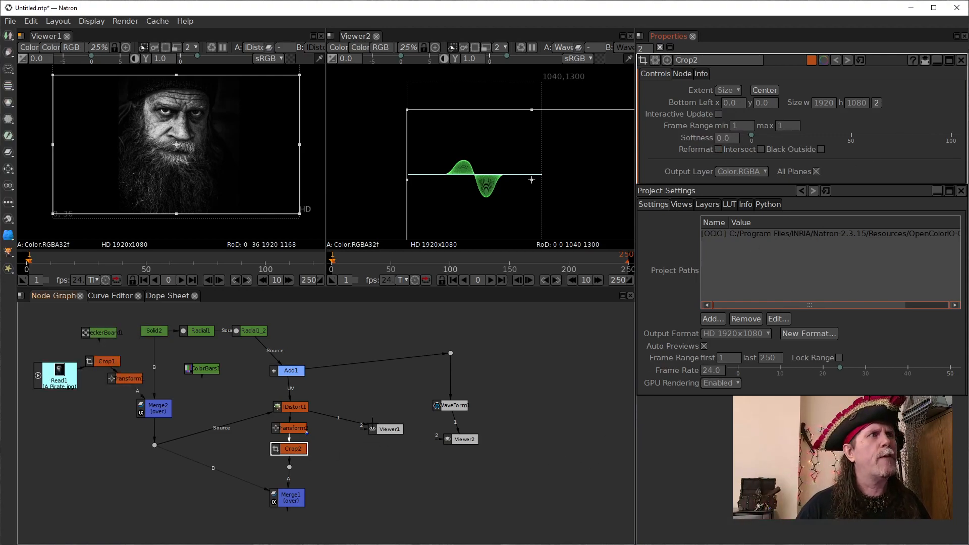
# - Place Merge1 below Merge2, bypass Transform2 and Crop2 by feeding its A input from IDistort1, and keep Viewer1 on IDistort1
pyautogui.moveTo(298, 451); pyautogui.dragTo(331, 452)
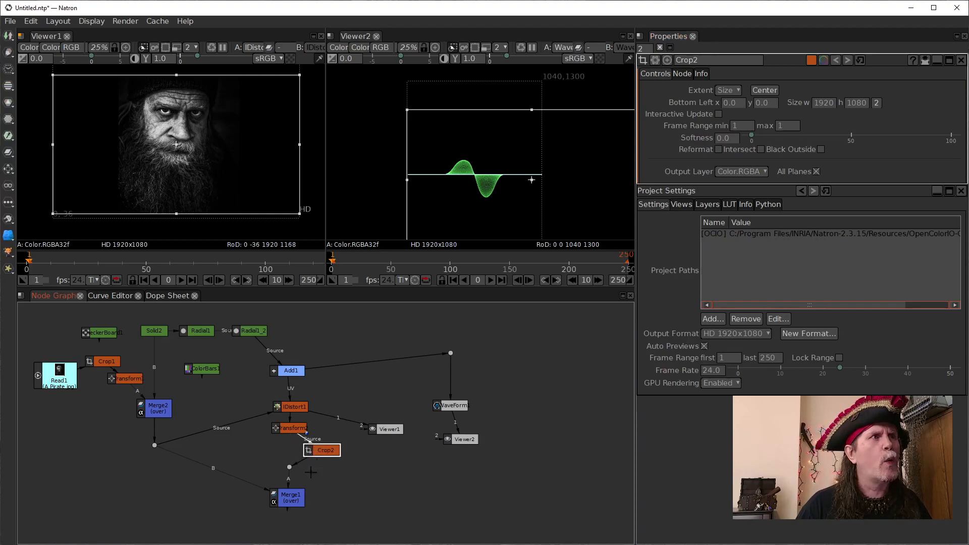
pyautogui.moveTo(296, 493); pyautogui.dragTo(162, 481)
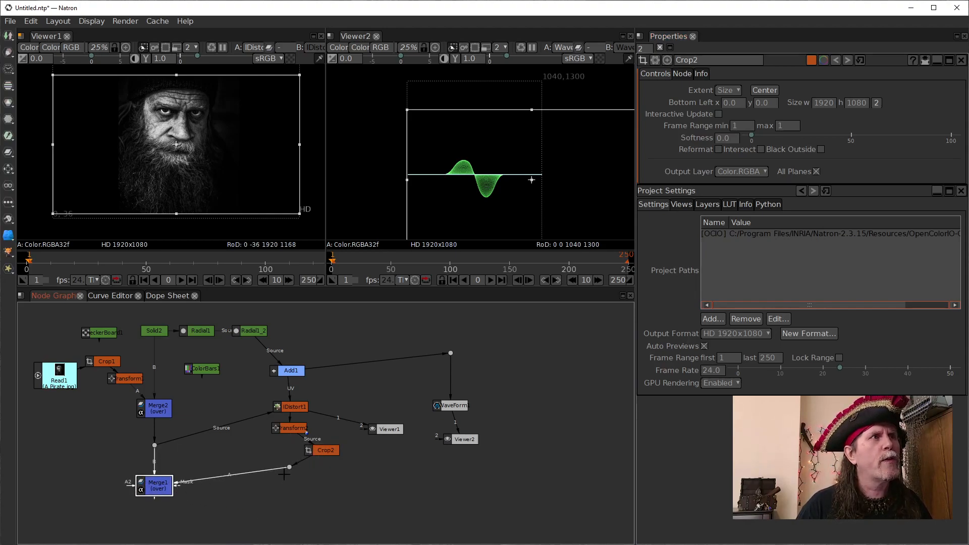
pyautogui.moveTo(289, 465); pyautogui.dragTo(233, 469)
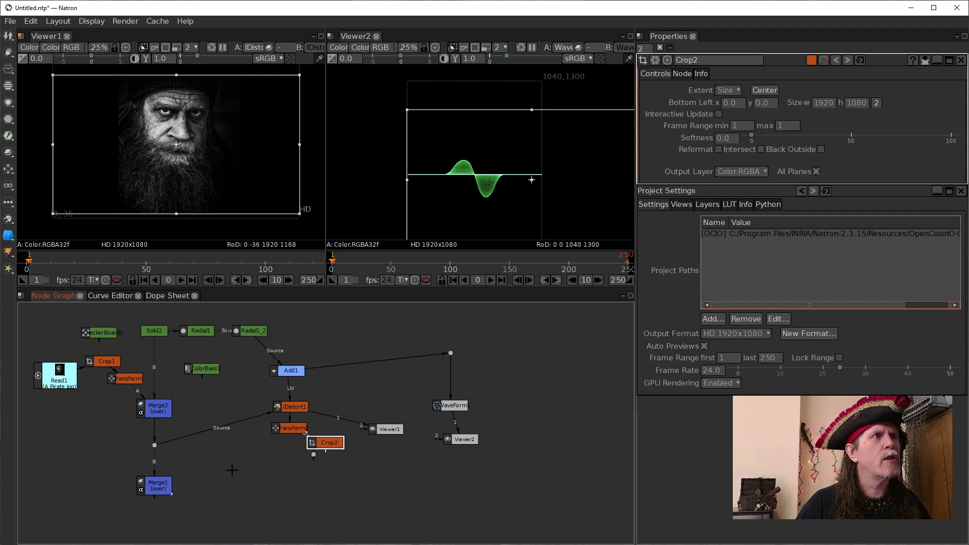
pyautogui.click(158, 488)
pyautogui.moveTo(146, 471)
pyautogui.mouseDown()
pyautogui.moveTo(250, 412)
pyautogui.moveTo(298, 406)
pyautogui.moveTo(159, 482)
pyautogui.mouseUp()
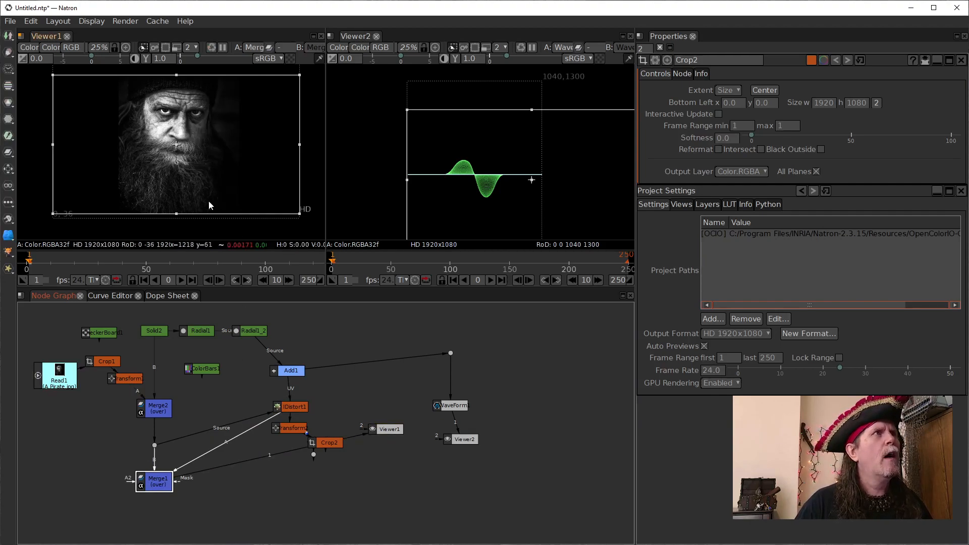
pyautogui.moveTo(255, 464)
pyautogui.mouseDown()
pyautogui.moveTo(304, 401)
pyautogui.moveTo(297, 408)
pyautogui.mouseUp()
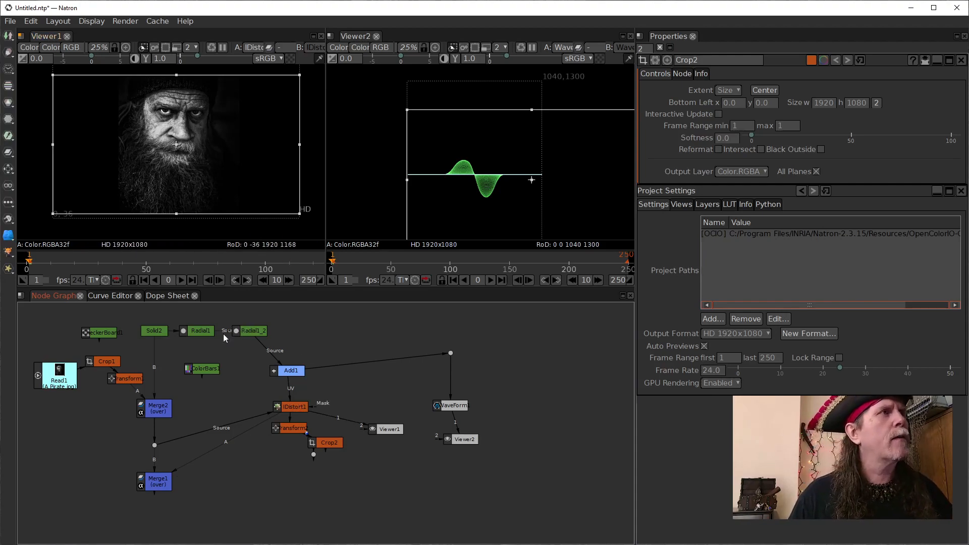
# - Disable the Radial1_2 and Radial1 nodes
pyautogui.click(241, 331)
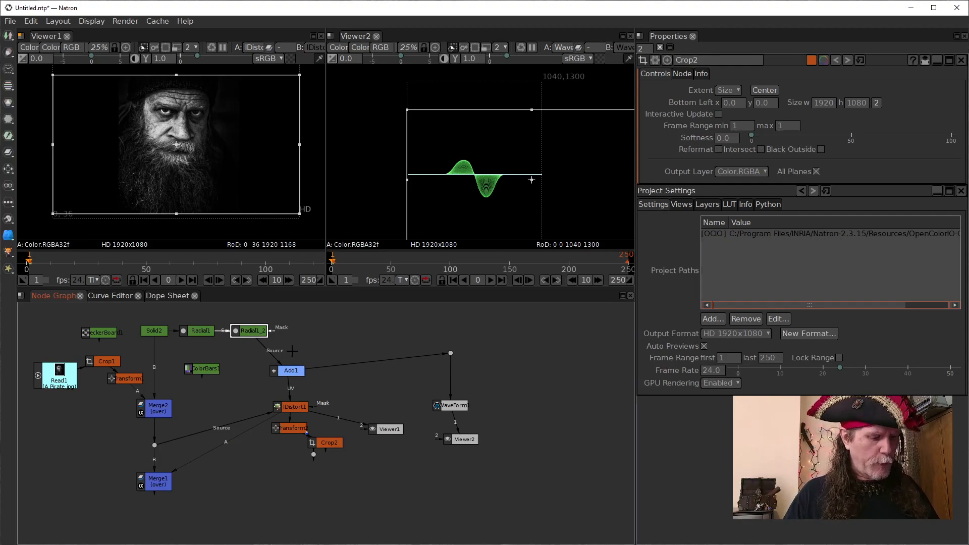
pyautogui.press('d')
pyautogui.click(194, 329)
pyautogui.press('d')
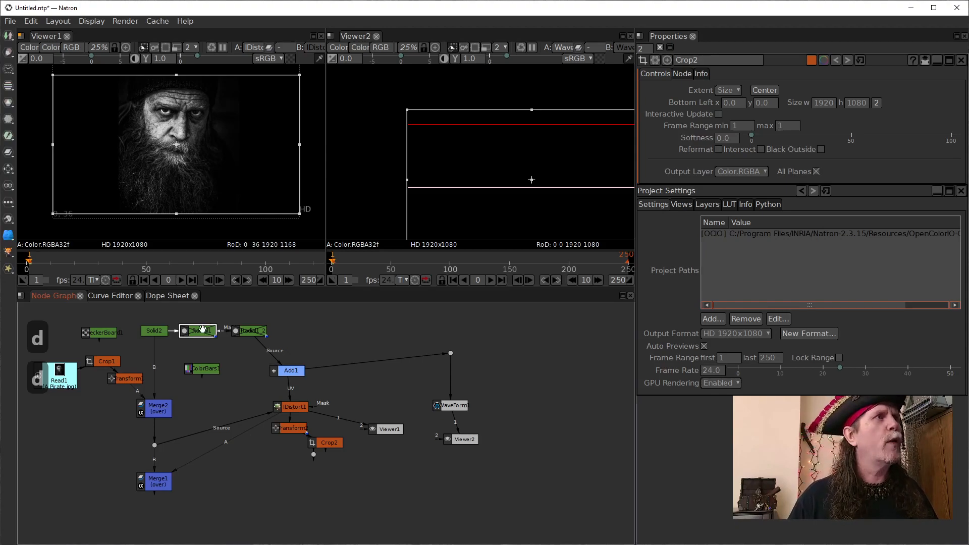
pyautogui.press('d')
pyautogui.press('d')
pyautogui.press('d')
pyautogui.press('d')
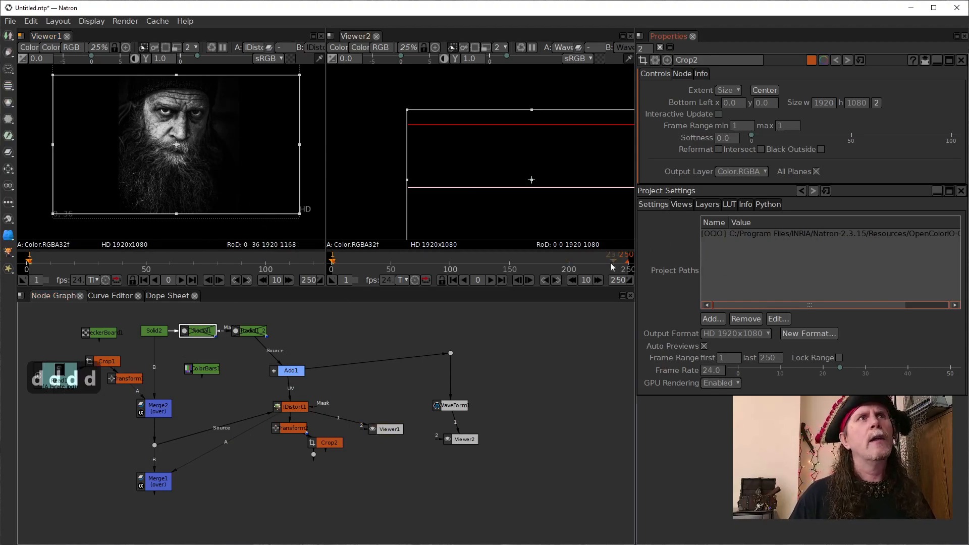
# - Close the project settings, open Radial1's properties and enable Radial1 again
pyautogui.click(960, 190)
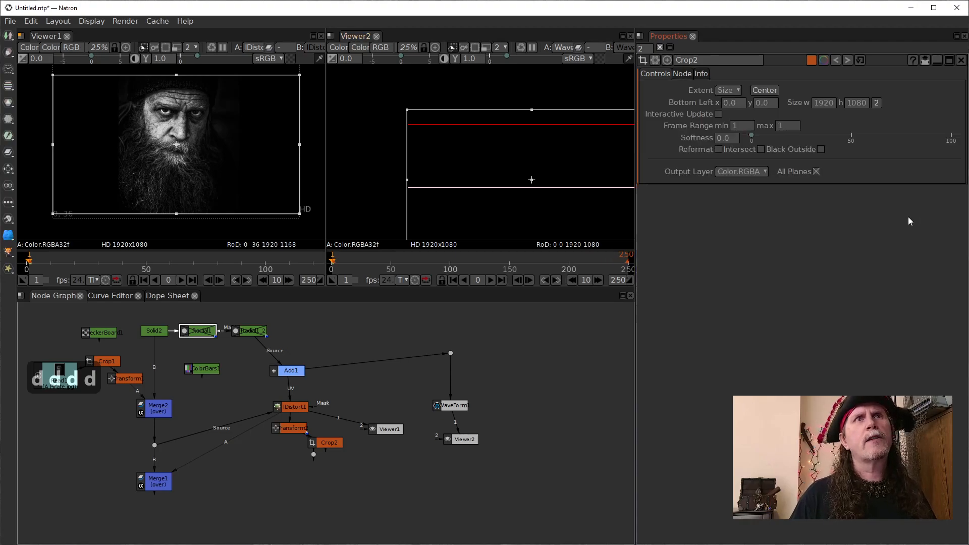
pyautogui.doubleClick(209, 332)
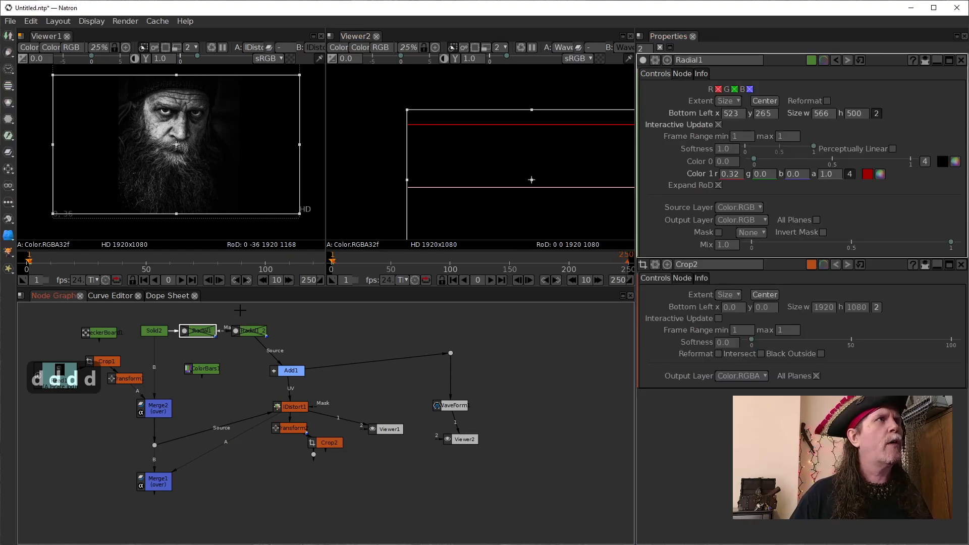
pyautogui.press('d')
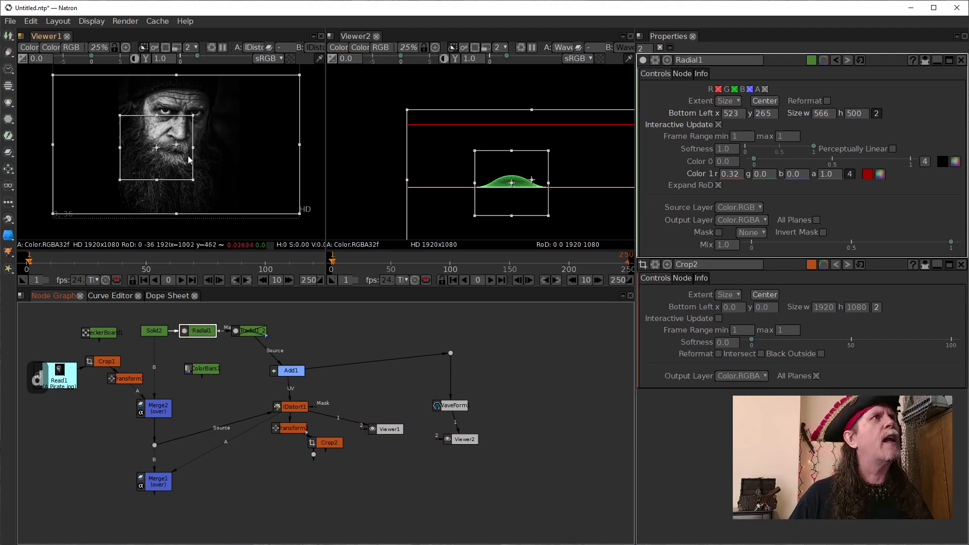
# - Reposition the Radial1 shape over the man's face, with its bottom-left corner at about x 612, y 440
pyautogui.scroll(3, 190, 149)
pyautogui.moveTo(204, 137); pyautogui.dragTo(249, 155)
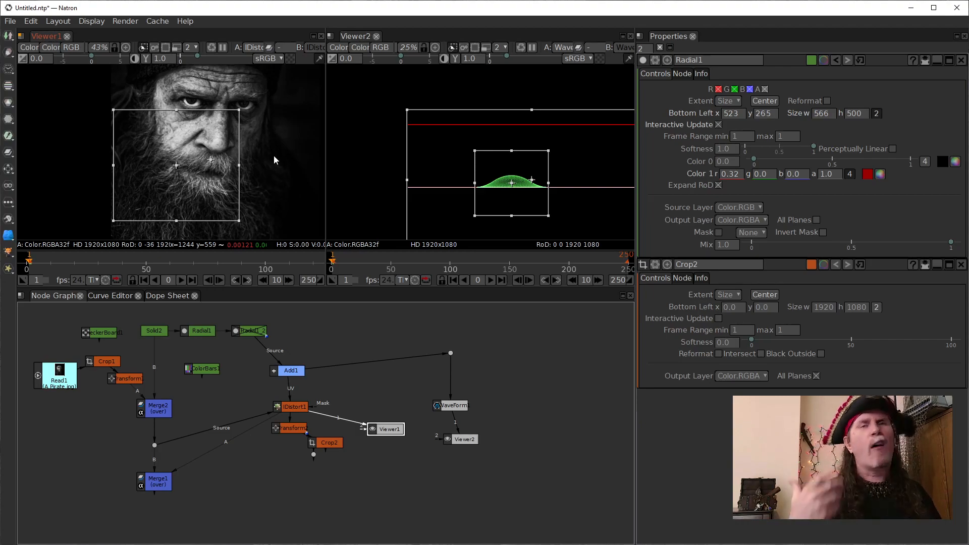
pyautogui.moveTo(175, 165); pyautogui.dragTo(194, 127)
pyautogui.scroll(2, 260, 150)
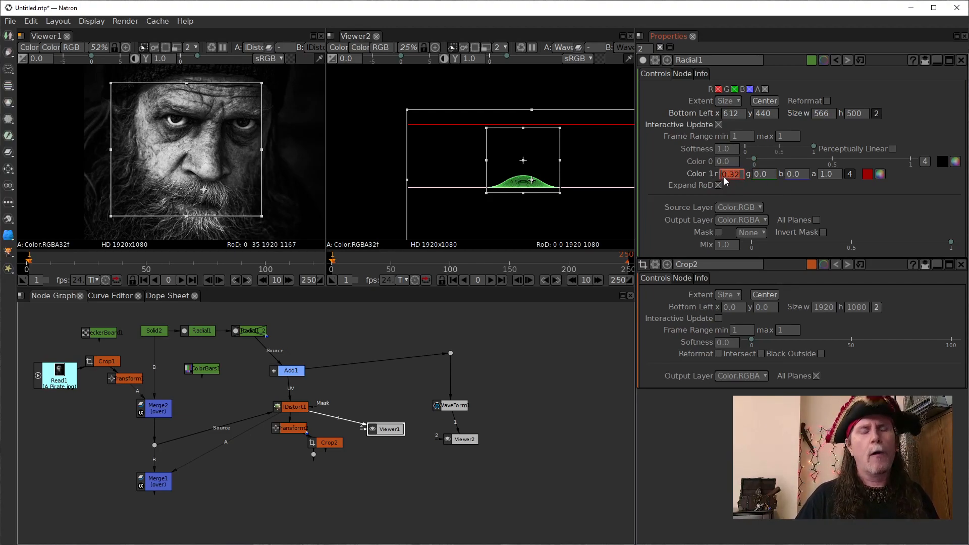
# - Set Radial1's Color 1 red to 0 and try a green value of 1 before resetting green to 0
pyautogui.write('0')
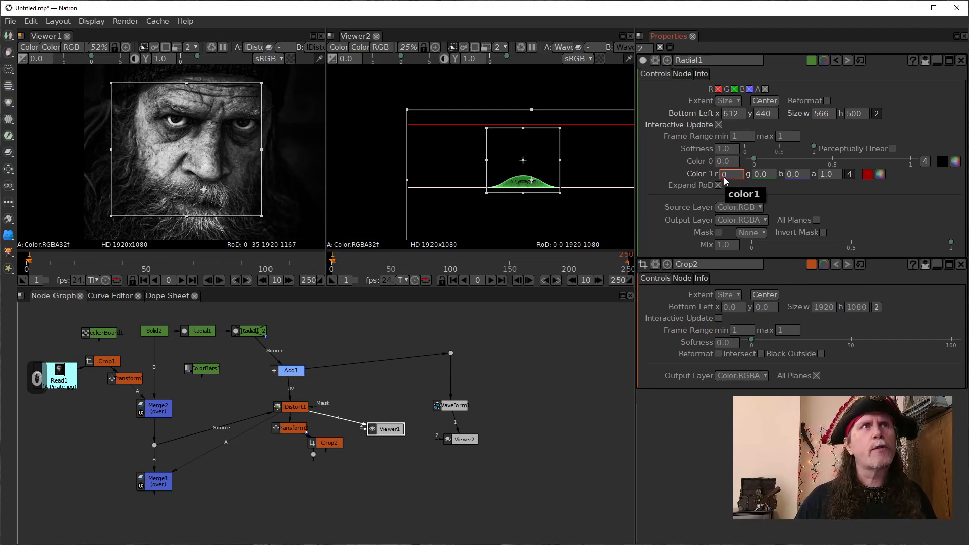
pyautogui.press('Return')
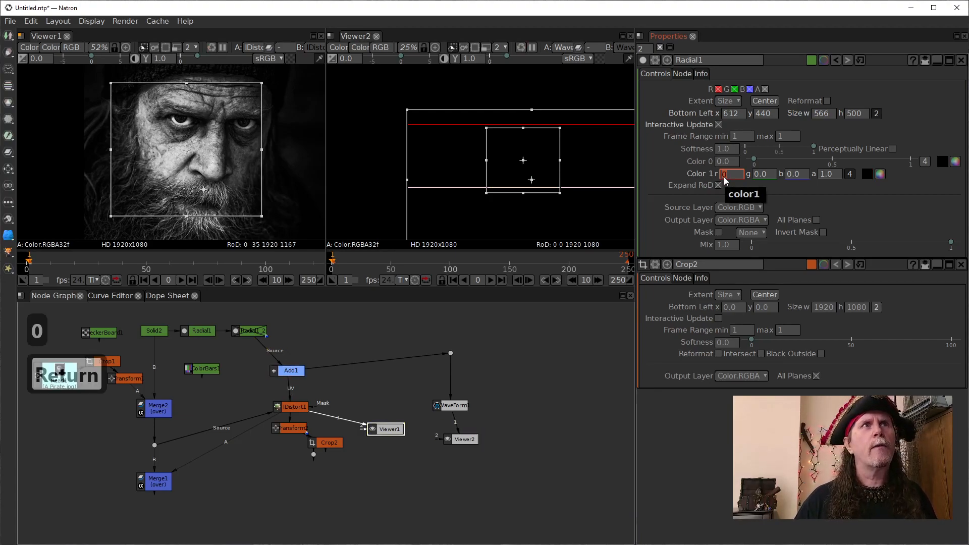
pyautogui.click(755, 174)
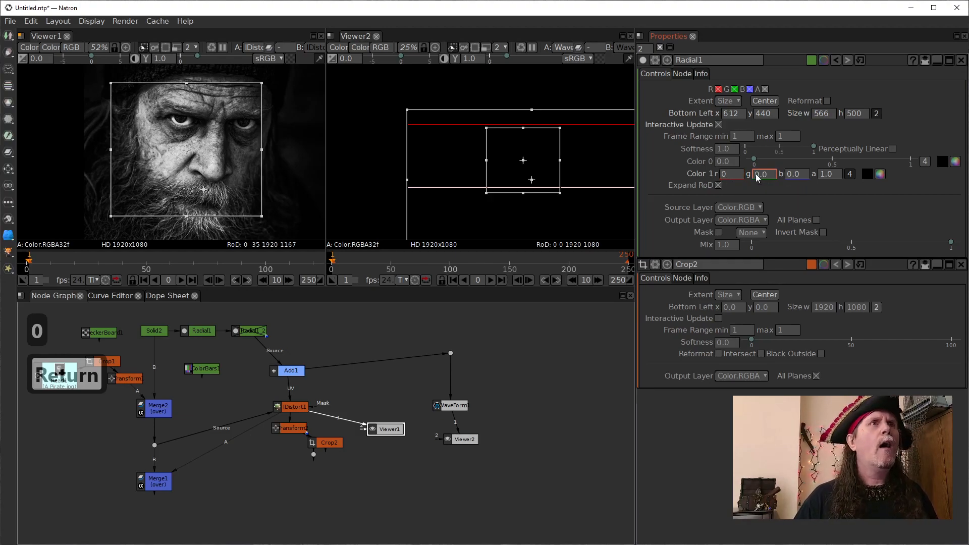
pyautogui.write('1')
pyautogui.press('Return')
pyautogui.write('0')
pyautogui.press('Return')
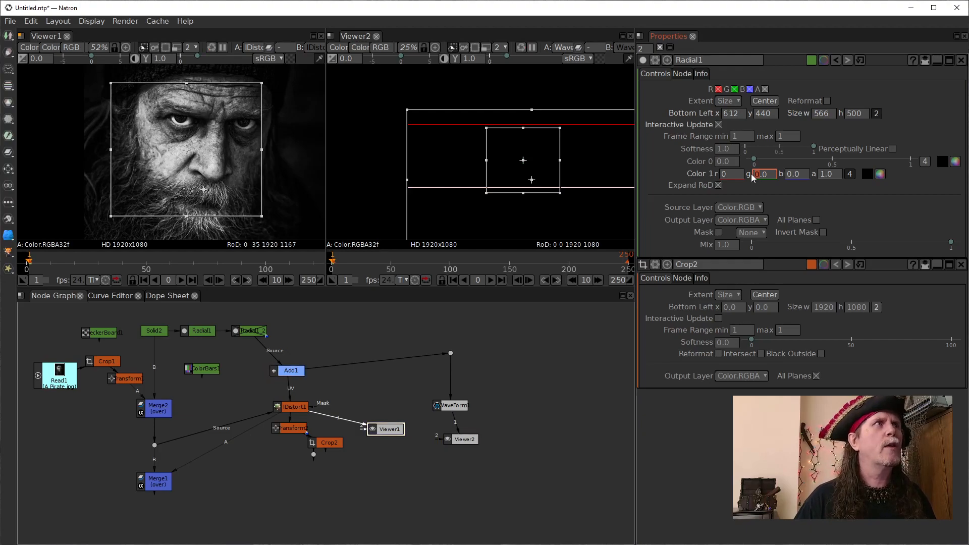
# - Set Radial1's Color 1 green to -1 and fine-tune it to a smaller negative value for a weaker displacement
pyautogui.write('1')
pyautogui.press('Return')
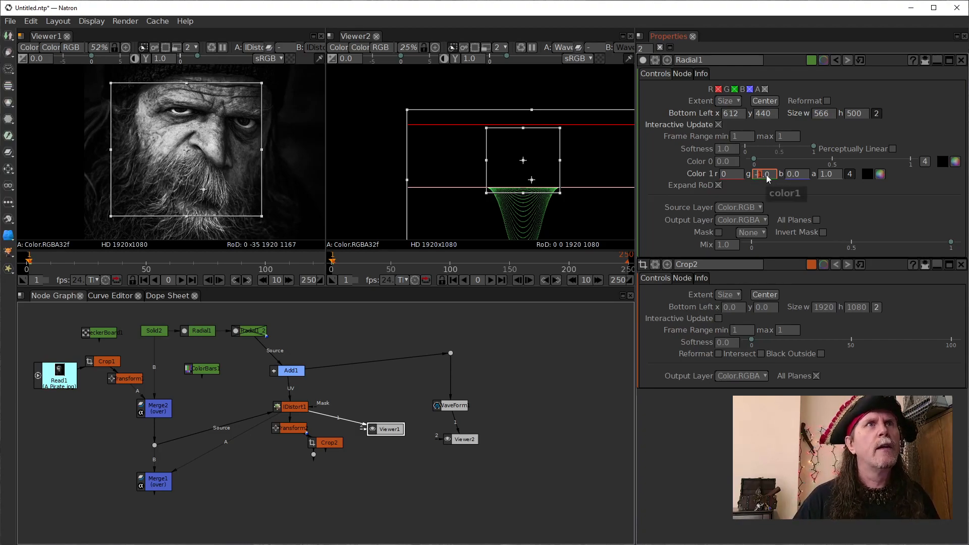
pyautogui.scroll(-3, 765, 176)
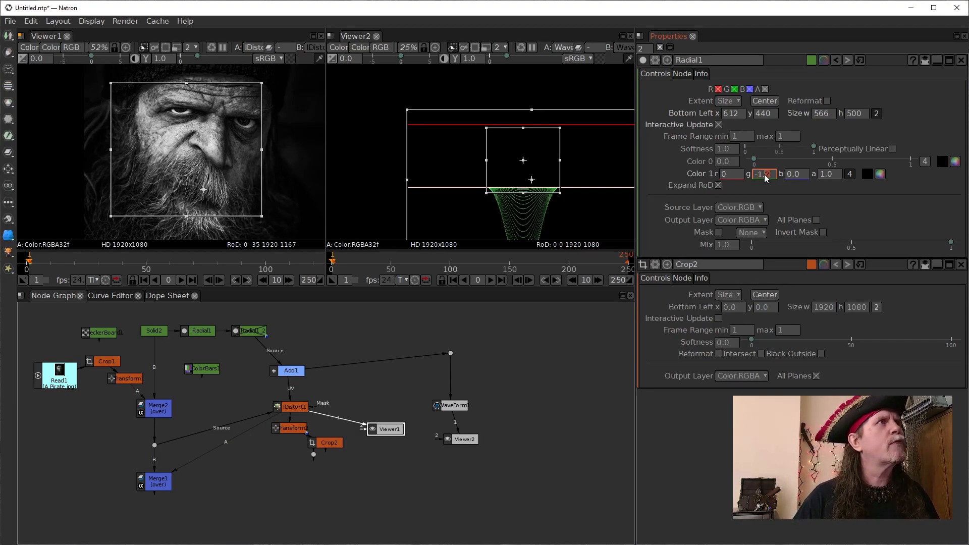
pyautogui.scroll(4, 764, 176)
pyautogui.scroll(2, 765, 177)
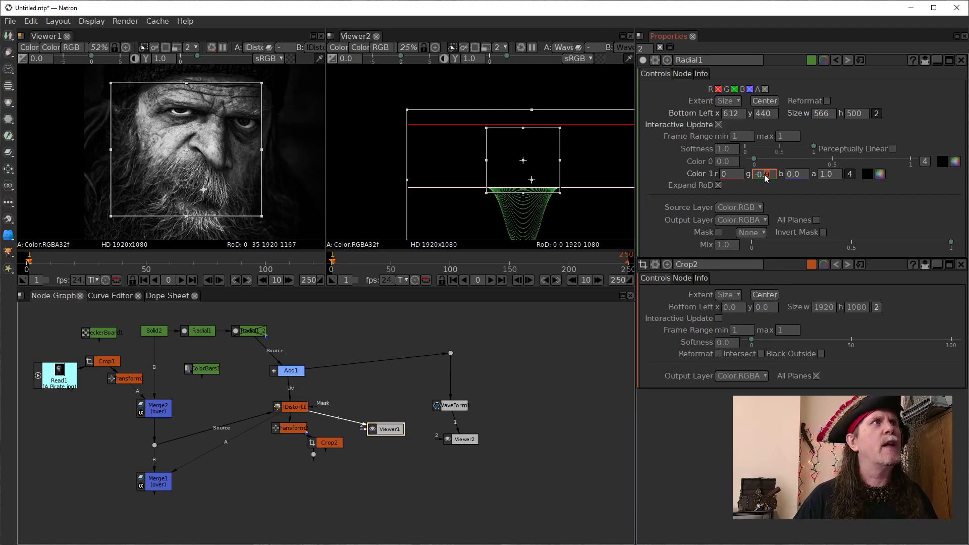
pyautogui.scroll(1, 765, 177)
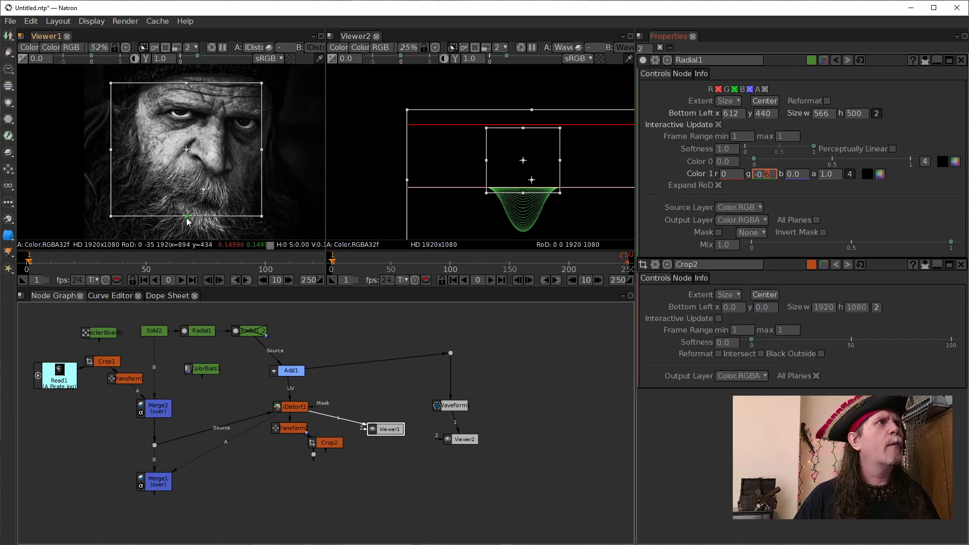
# - Shrink the Radial1 shape over one eyebrow to about 291 by 100, with its bottom-left corner at about x 725, y 832
pyautogui.moveTo(184, 216); pyautogui.dragTo(195, 112)
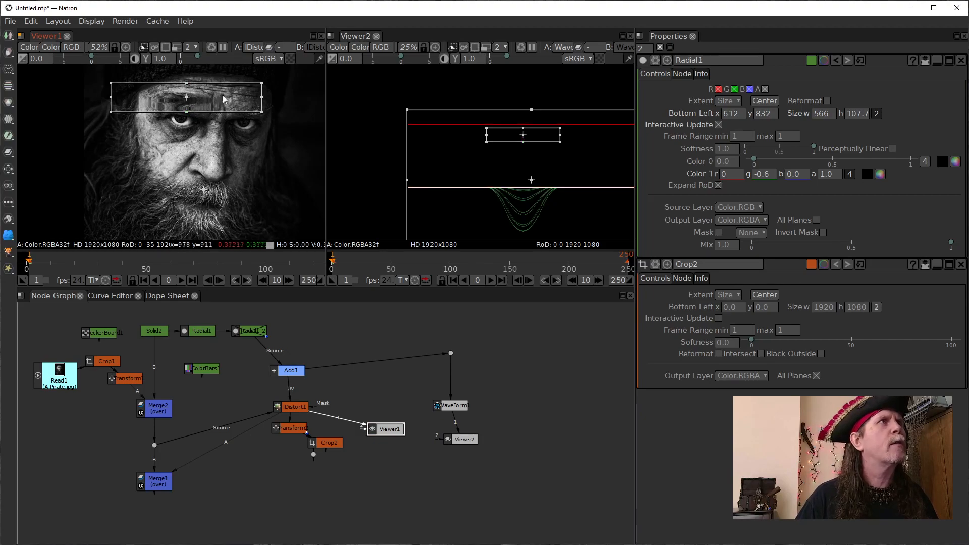
pyautogui.scroll(5, 198, 128)
pyautogui.moveTo(198, 129); pyautogui.dragTo(183, 206)
pyautogui.moveTo(319, 141); pyautogui.dragTo(227, 158)
pyautogui.moveTo(174, 225); pyautogui.dragTo(272, 232)
pyautogui.moveTo(47, 147); pyautogui.dragTo(120, 151)
pyautogui.moveTo(226, 110); pyautogui.dragTo(225, 115)
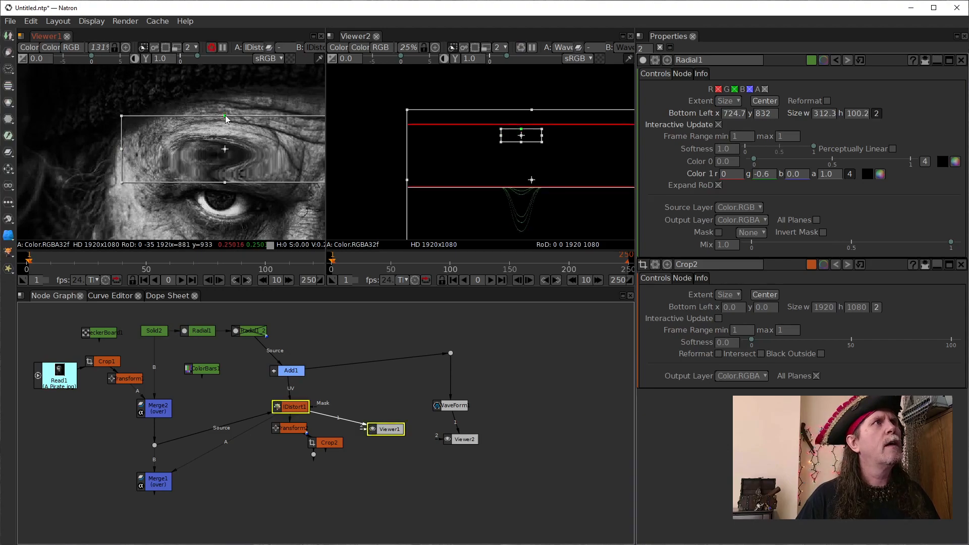
pyautogui.scroll(2, 286, 185)
pyautogui.moveTo(285, 184); pyautogui.dragTo(197, 195)
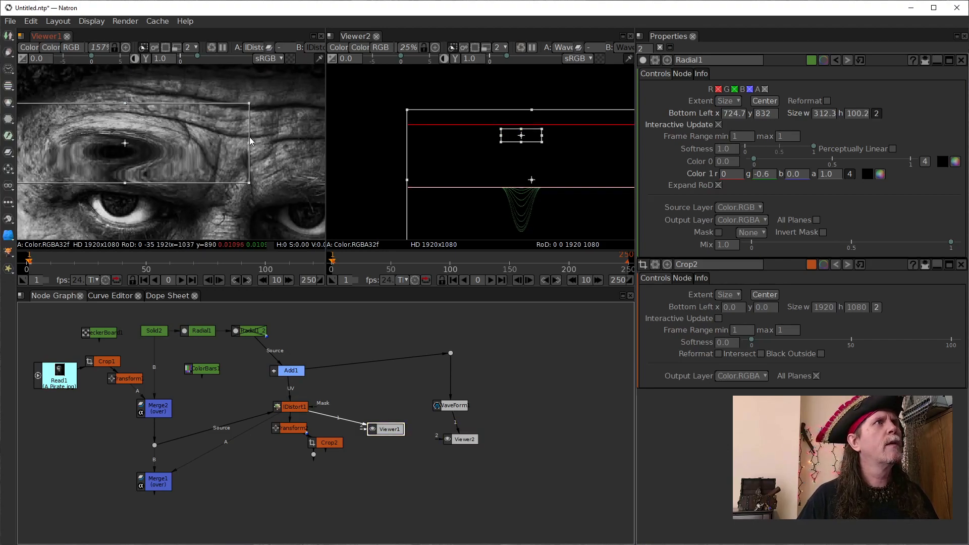
pyautogui.moveTo(249, 143); pyautogui.dragTo(233, 144)
# - Bring Radial1's properties back to the front and set its Color 1 green value to -0.2
pyautogui.click(294, 409)
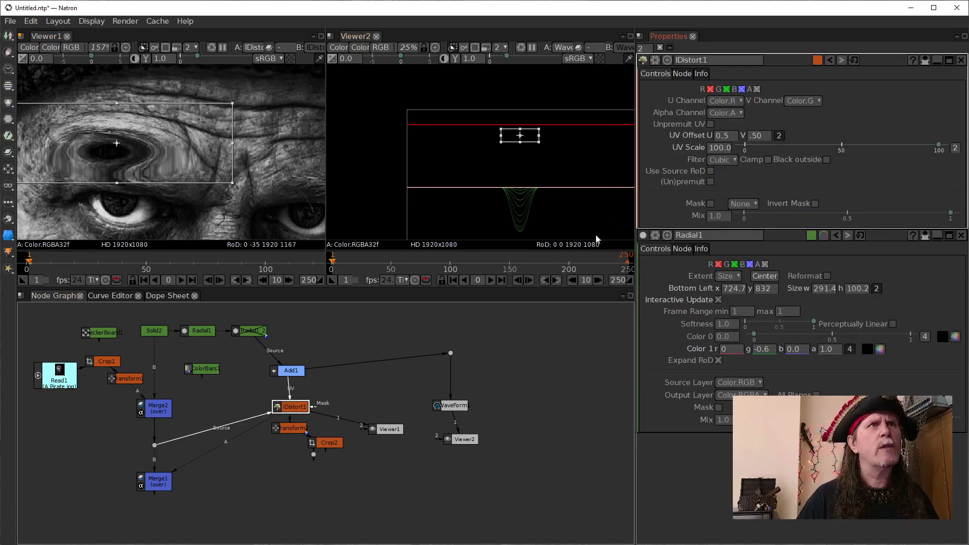
pyautogui.click(293, 372)
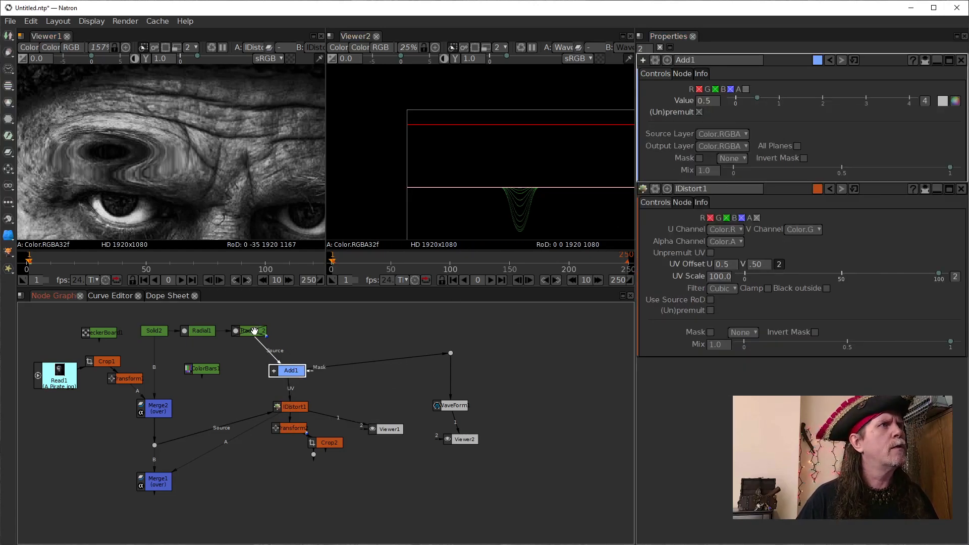
pyautogui.click(198, 331)
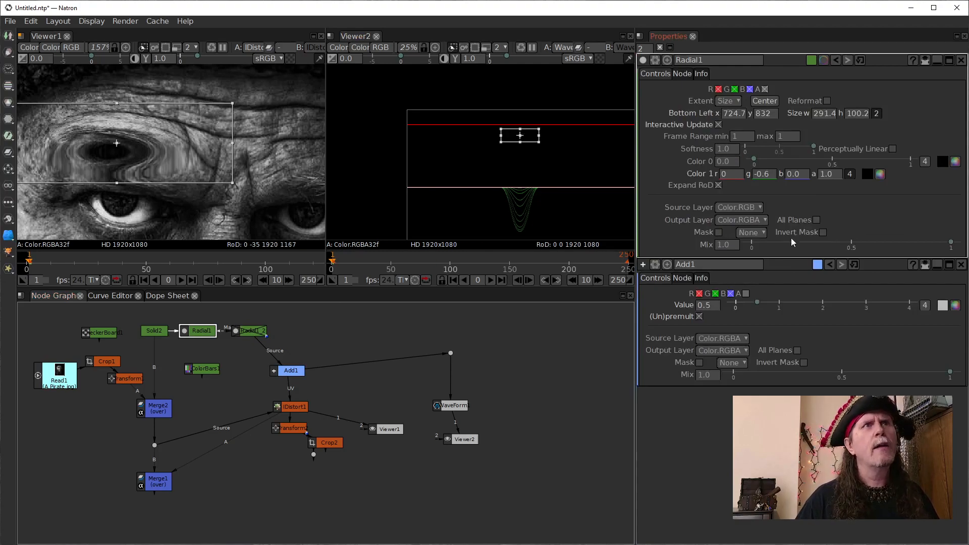
pyautogui.click(767, 175)
pyautogui.scroll(-1, 767, 175)
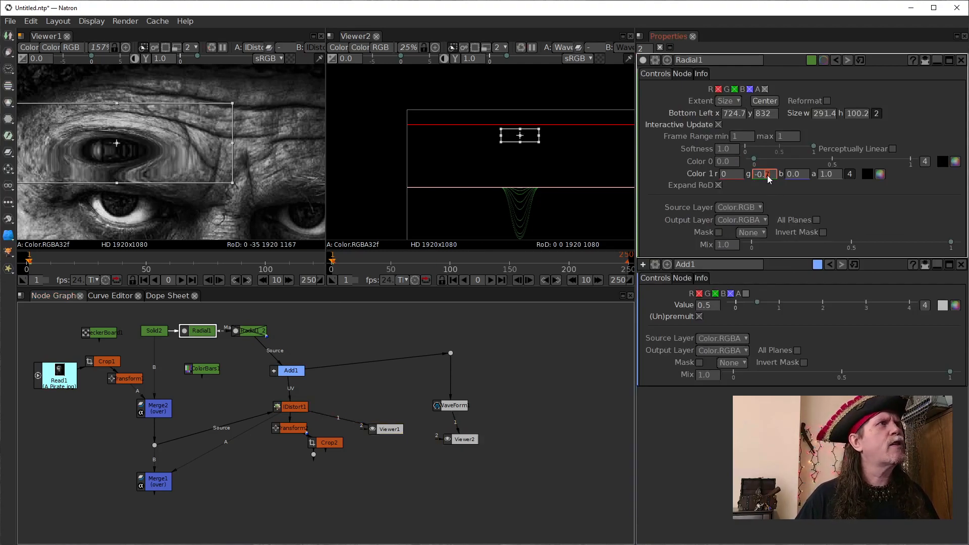
pyautogui.scroll(3, 768, 178)
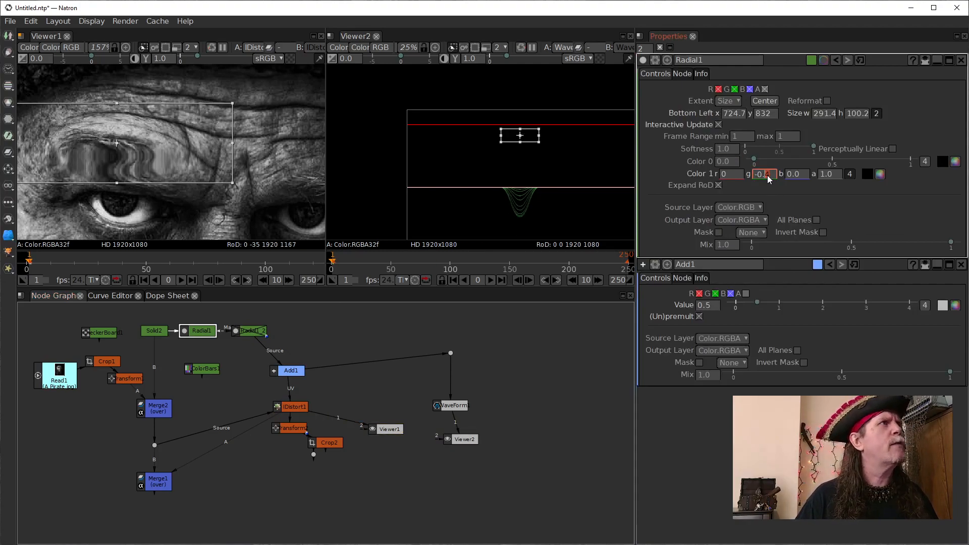
pyautogui.scroll(1, 768, 178)
pyautogui.scroll(1, 768, 178)
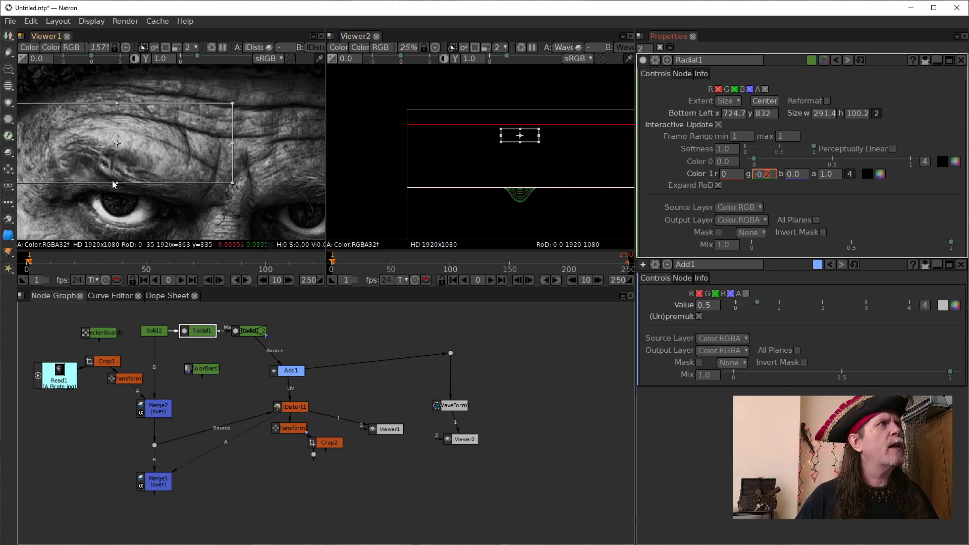
# - Extend the Radial1 shape downward and upward around the eyebrow to a height of about 148, with its lower edge at about y 803
pyautogui.moveTo(116, 183); pyautogui.dragTo(117, 193)
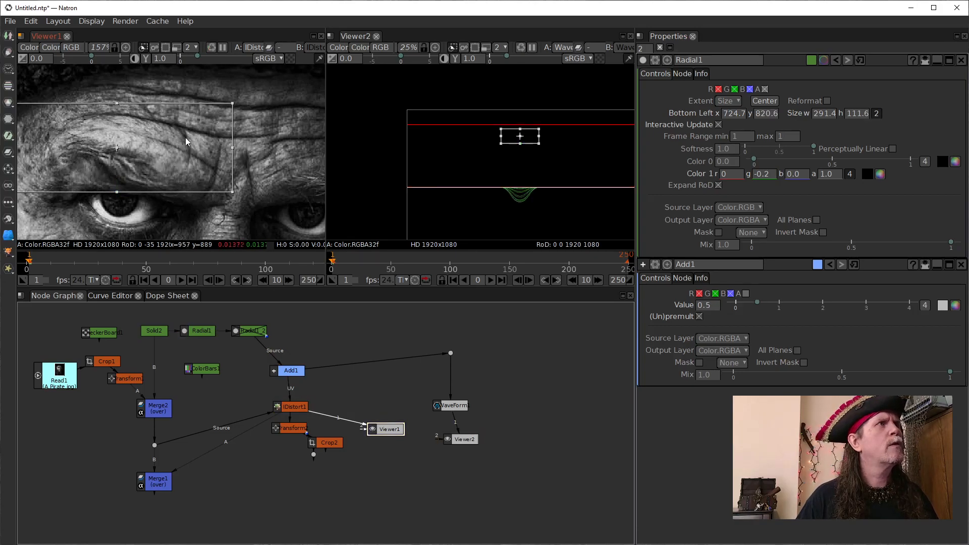
pyautogui.scroll(-3, 208, 141)
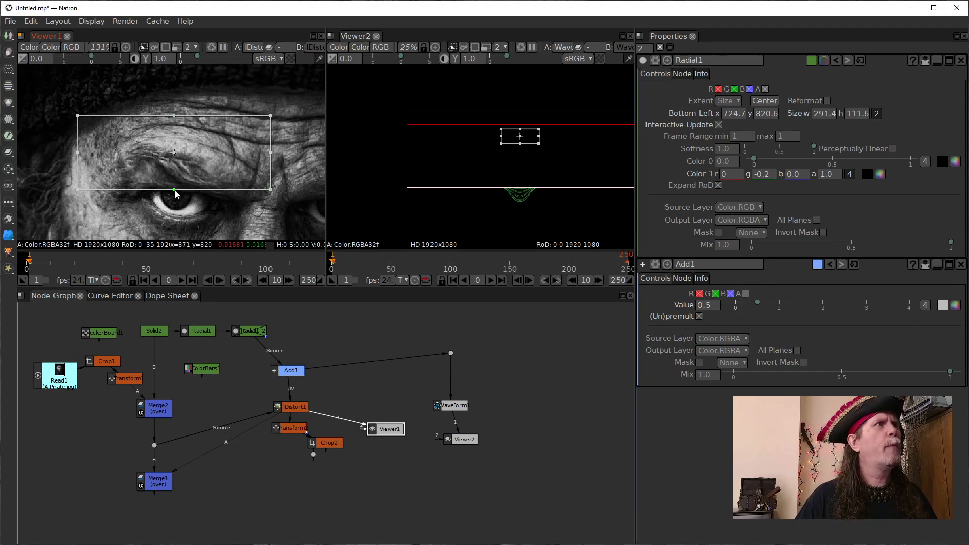
pyautogui.moveTo(175, 190); pyautogui.dragTo(173, 201)
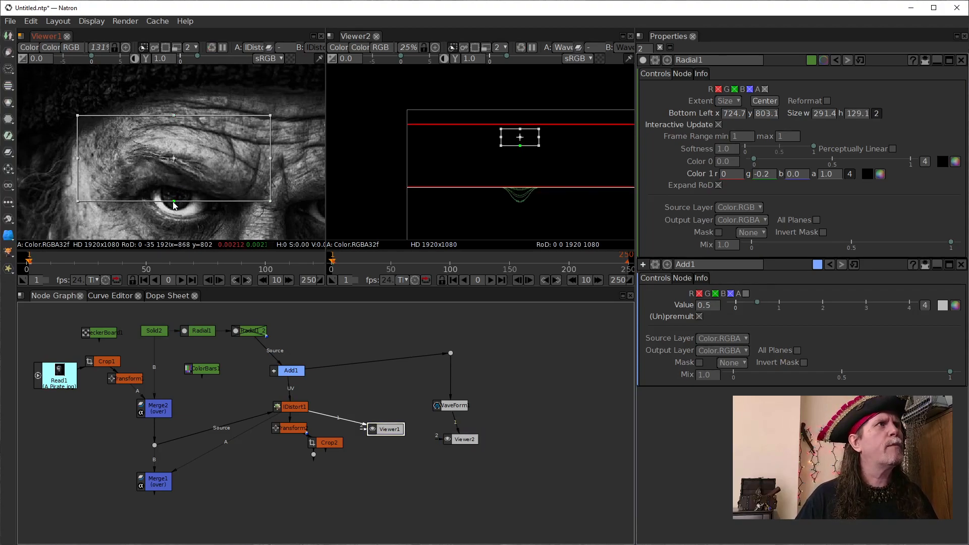
pyautogui.moveTo(175, 117); pyautogui.dragTo(174, 104)
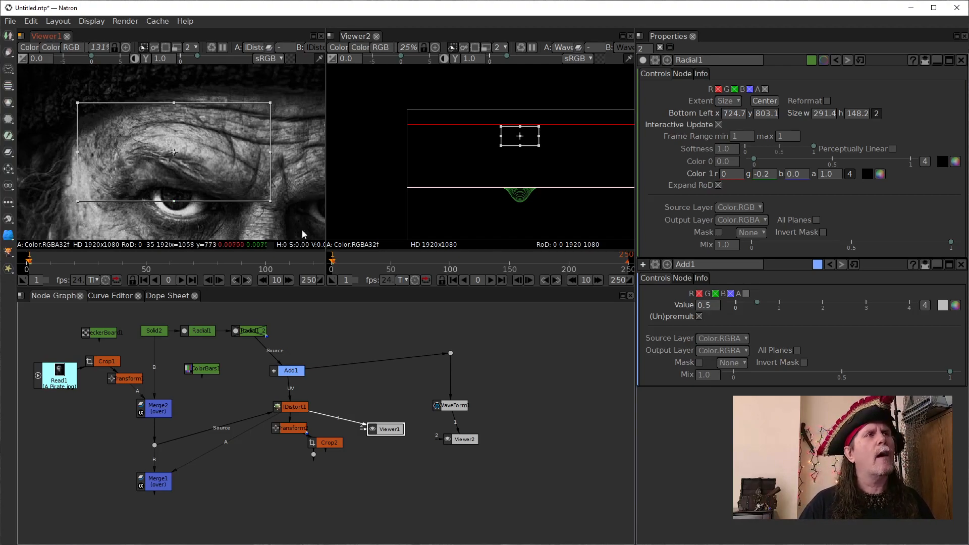
# - Disable and re-enable Radial1 repeatedly to compare the eyebrow with and without the distortion
pyautogui.click(193, 331)
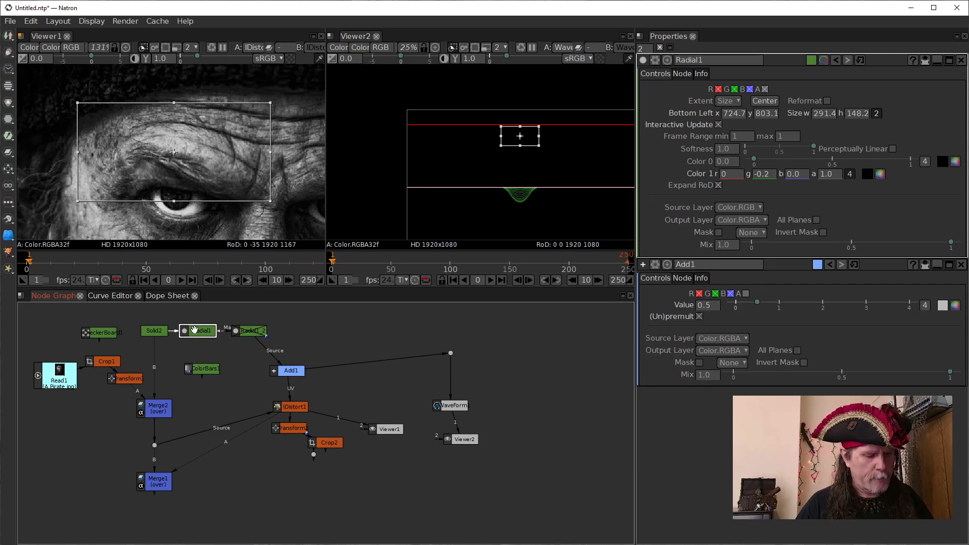
pyautogui.press('d')
pyautogui.press('d')
pyautogui.press('d')
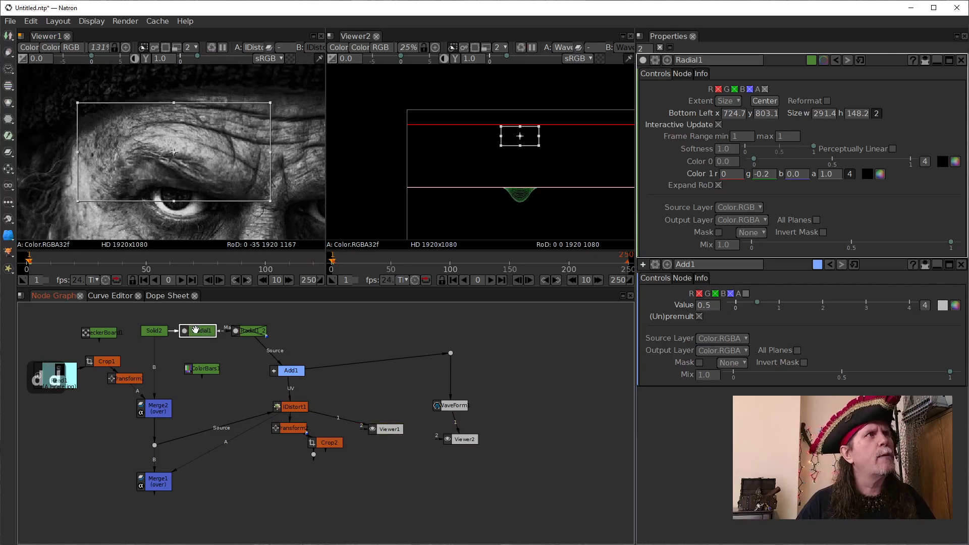
pyautogui.press('d')
pyautogui.press('d')
pyautogui.press('d')
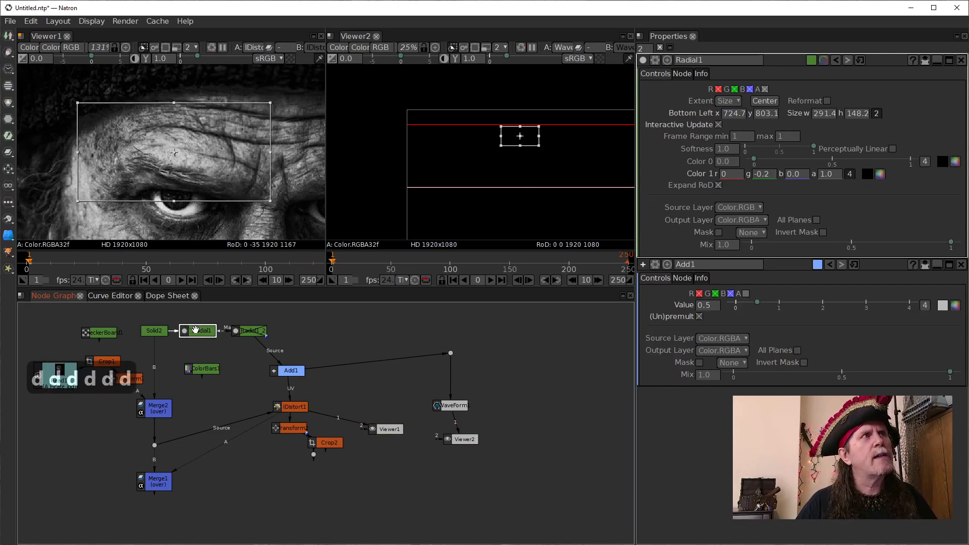
pyautogui.press('d')
pyautogui.press('d')
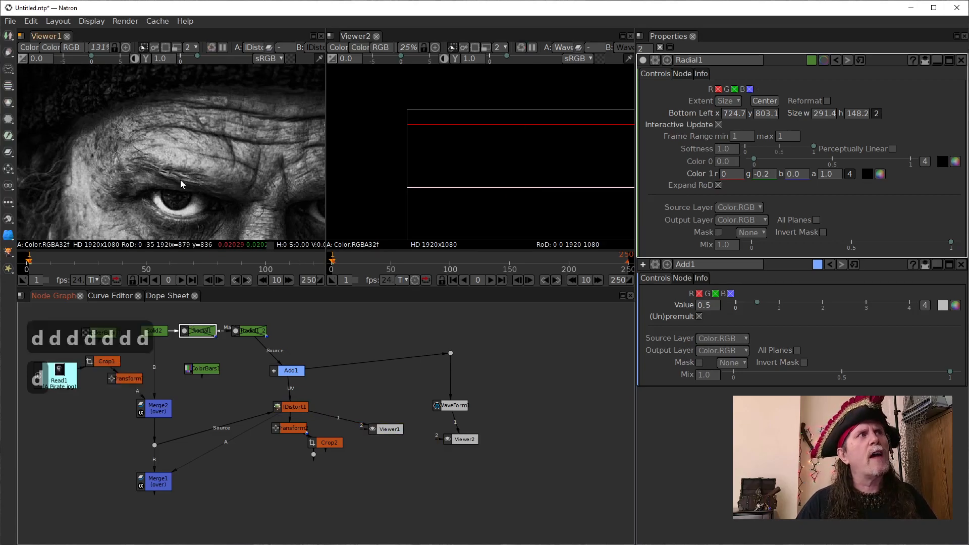
pyautogui.press('d')
pyautogui.press('d')
pyautogui.press('d')
pyautogui.press('d')
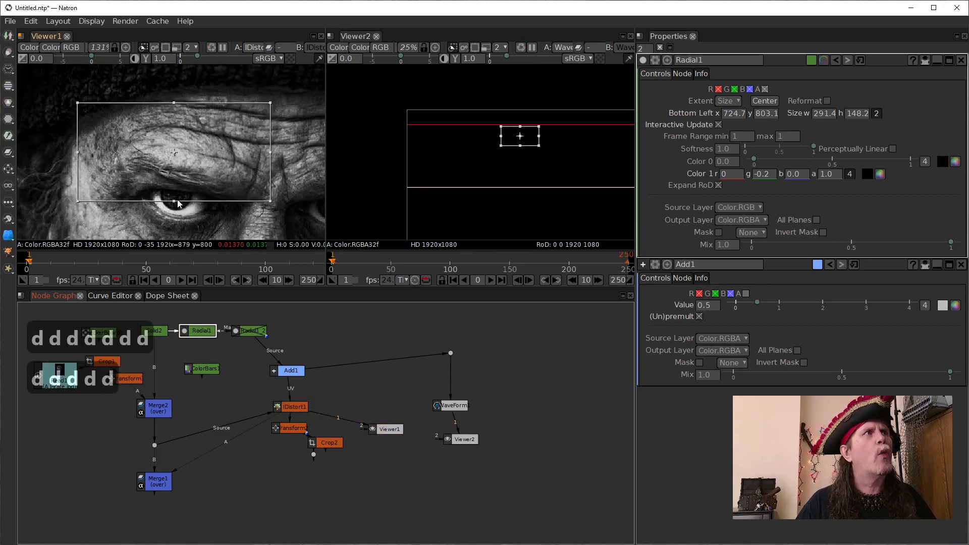
# - Refine the Radial1 shape's upper and lower edges to a height of about 129, with its bottom at about y 802
pyautogui.moveTo(175, 201); pyautogui.dragTo(174, 198)
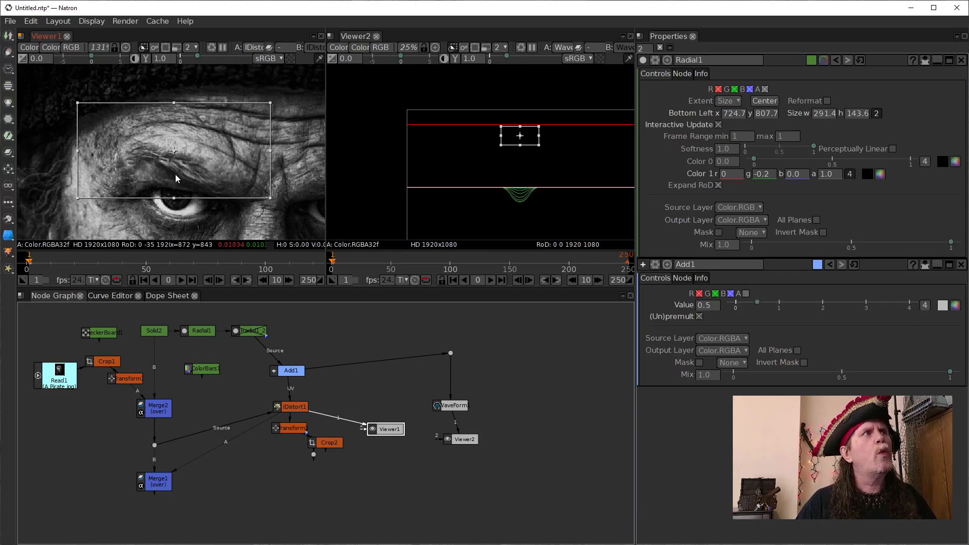
pyautogui.press('d')
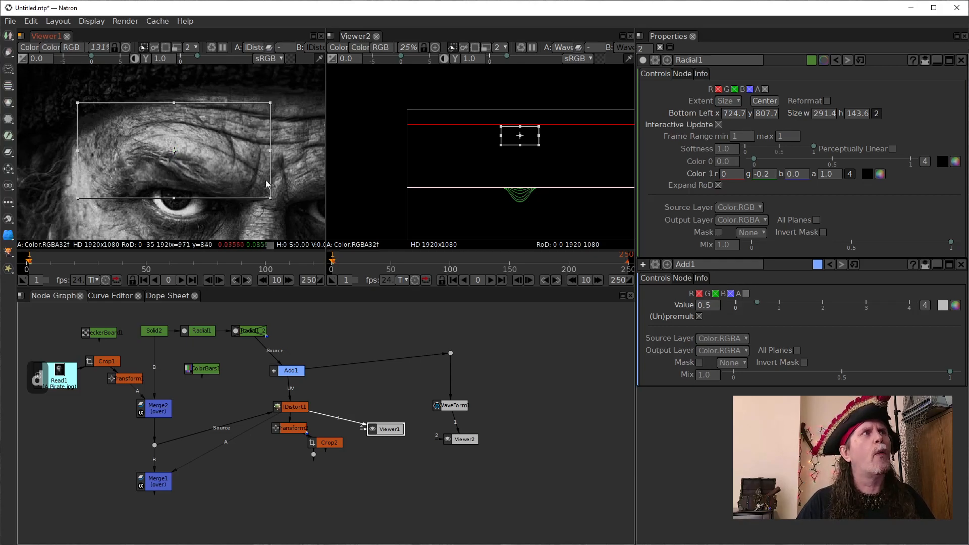
pyautogui.click(727, 173)
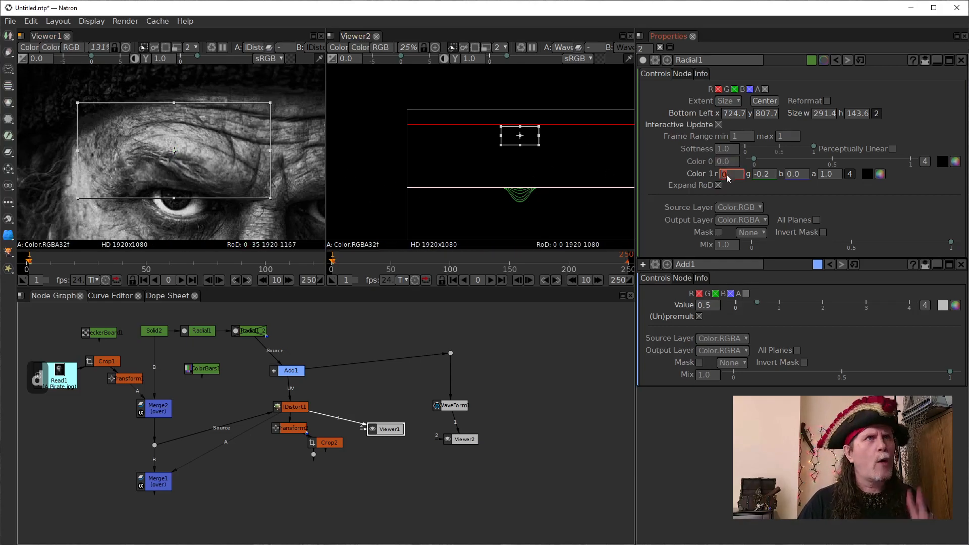
pyautogui.click(762, 175)
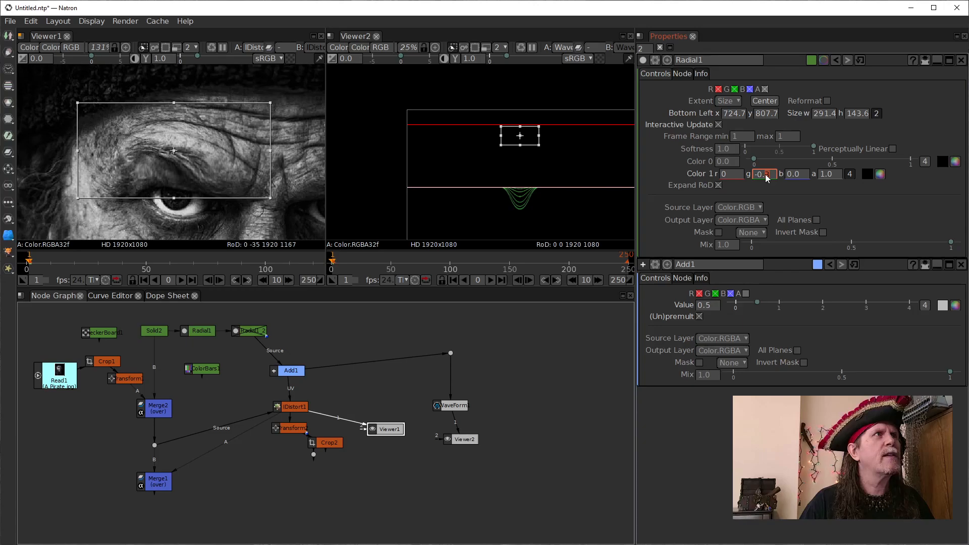
pyautogui.moveTo(176, 202); pyautogui.dragTo(176, 206)
pyautogui.moveTo(174, 101); pyautogui.dragTo(172, 115)
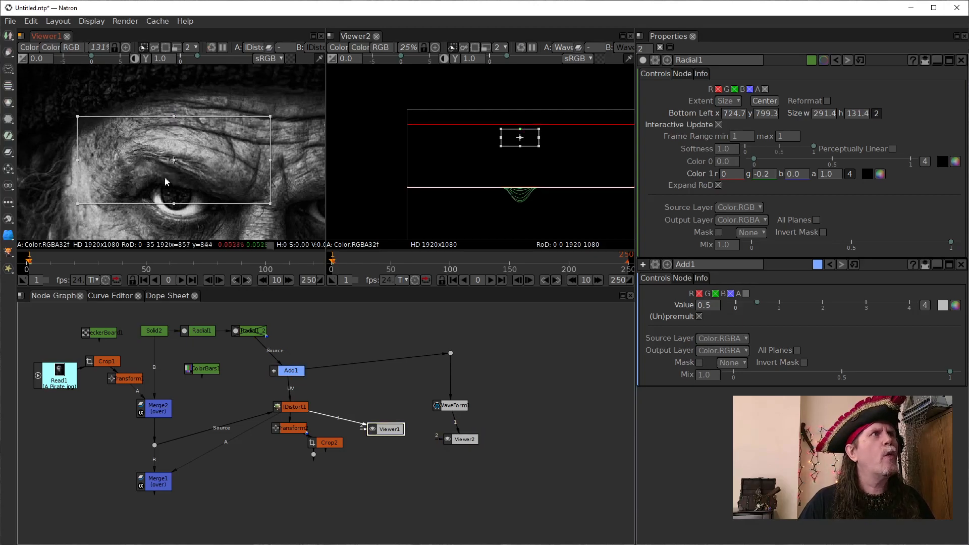
pyautogui.moveTo(175, 205); pyautogui.dragTo(172, 203)
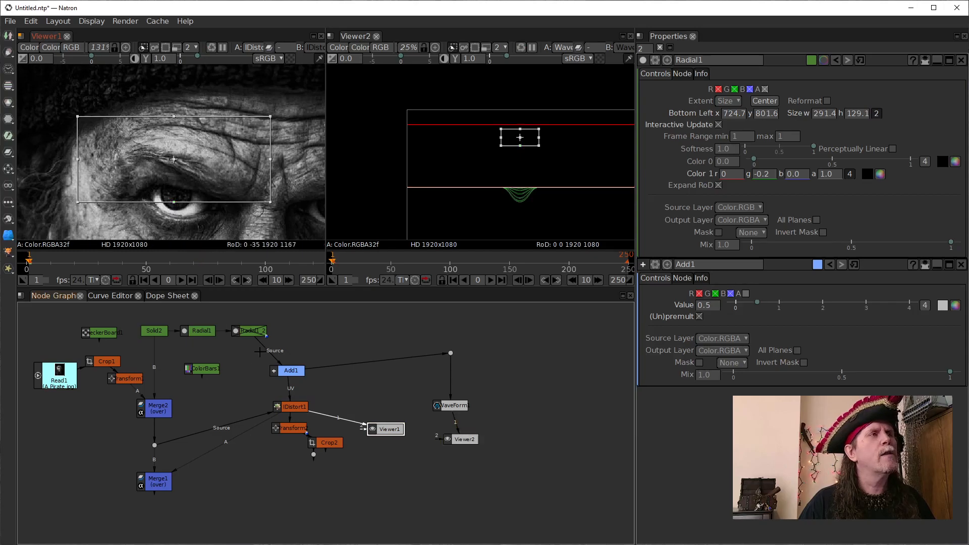
# - Toggle Radial1 off and on to examine the effect of the reshaped area on the brow
pyautogui.click(202, 331)
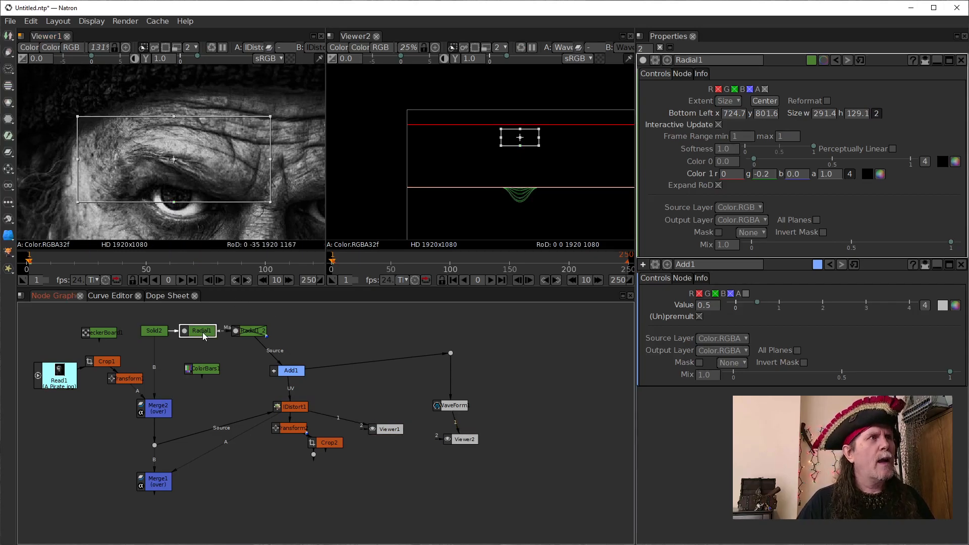
pyautogui.press('d')
pyautogui.press('d')
pyautogui.press('d')
pyautogui.press('d')
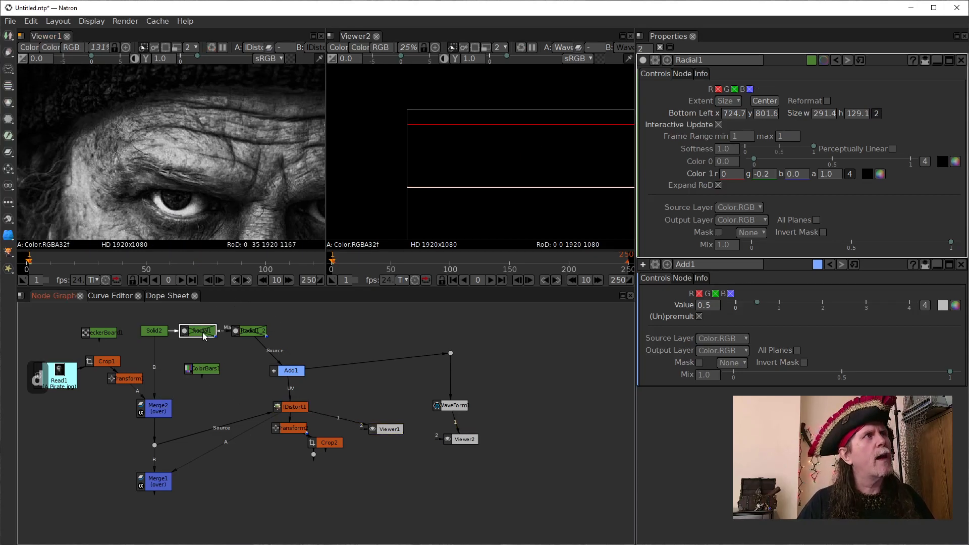
pyautogui.press('d')
pyautogui.press('d')
pyautogui.press('d')
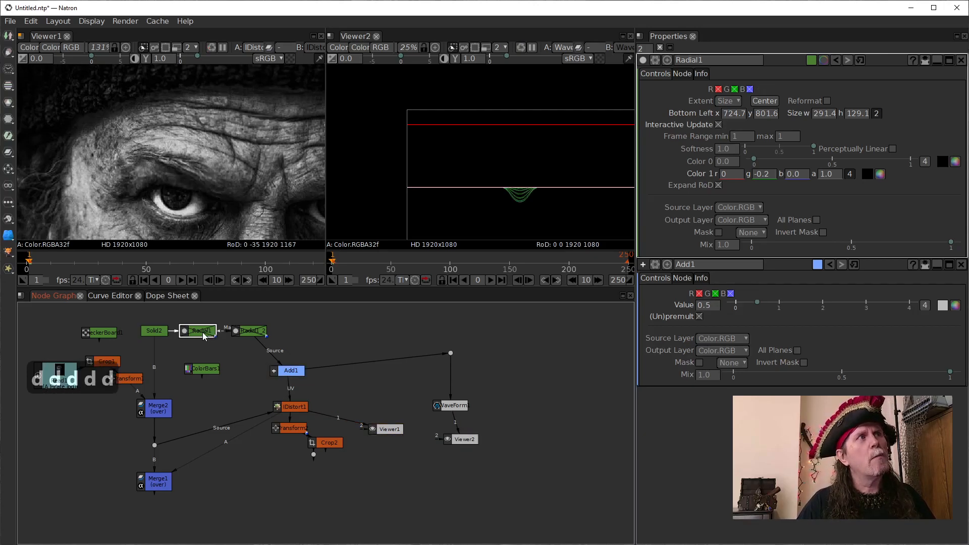
pyautogui.press('d')
pyautogui.press('d')
pyautogui.press('d')
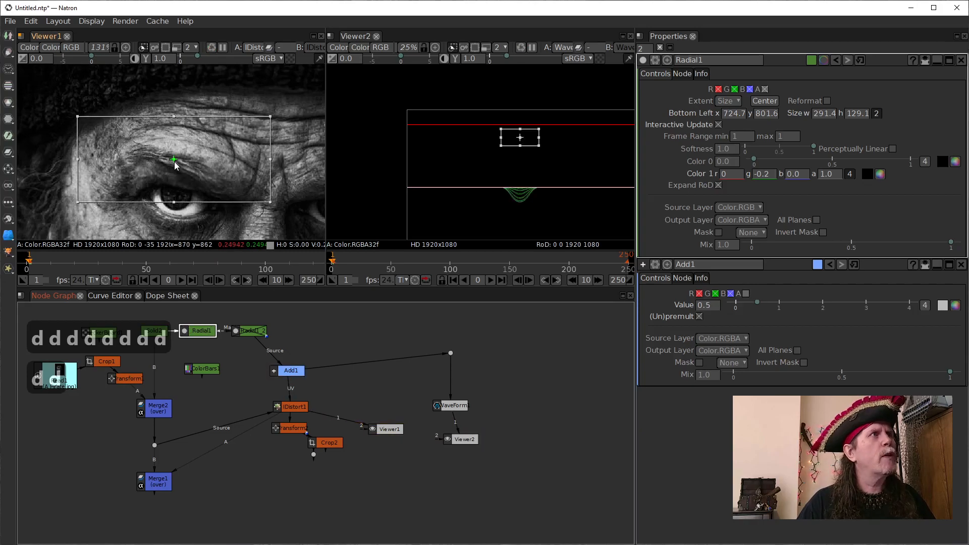
# - Move the Radial1 shape toward the nose and narrow it to about 255 wide, with its bottom-left corner at about x 781, y 792
pyautogui.moveTo(173, 158); pyautogui.dragTo(202, 167)
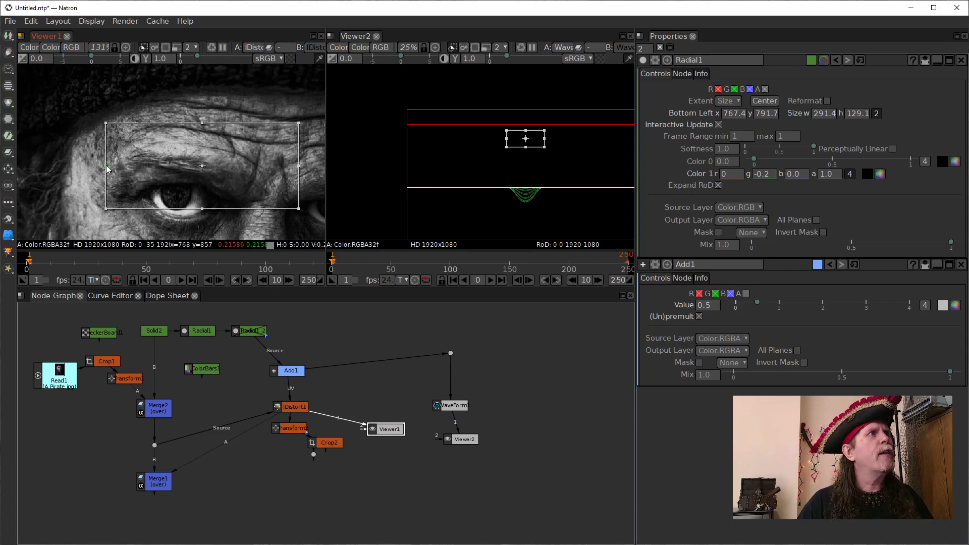
pyautogui.moveTo(268, 208); pyautogui.dragTo(213, 192)
pyautogui.scroll(-4, 212, 196)
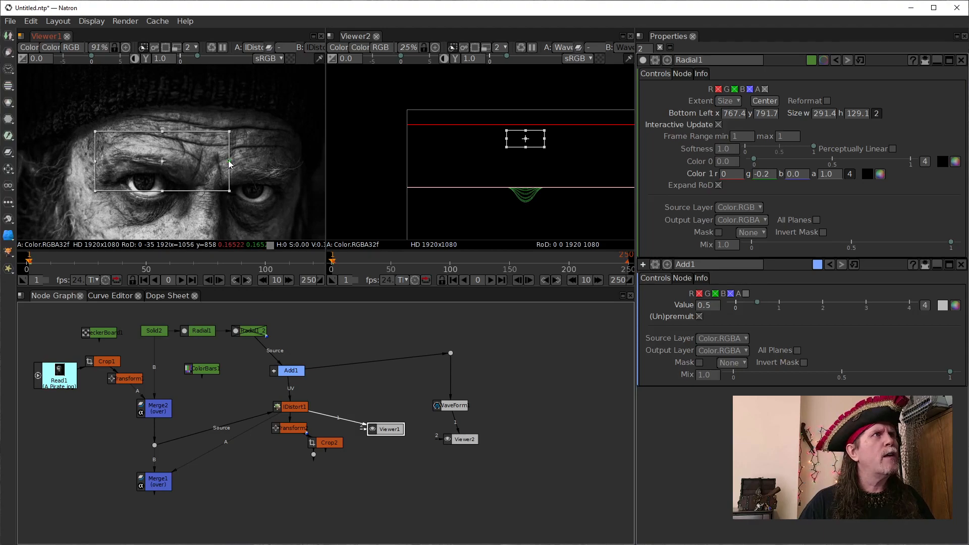
pyautogui.moveTo(230, 163); pyautogui.dragTo(219, 163)
pyautogui.moveTo(97, 163)
pyautogui.mouseDown()
pyautogui.moveTo(115, 164)
pyautogui.moveTo(102, 167)
pyautogui.mouseUp()
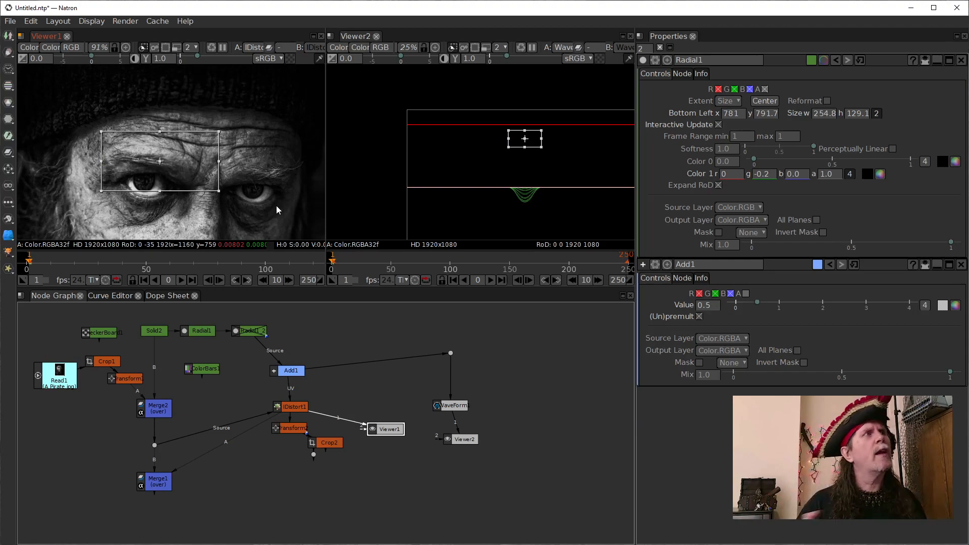
# - Switch Radial1 off and on several times to compare the whole face before and after the brow warp
pyautogui.click(203, 335)
pyautogui.press('d')
pyautogui.press('d')
pyautogui.press('d')
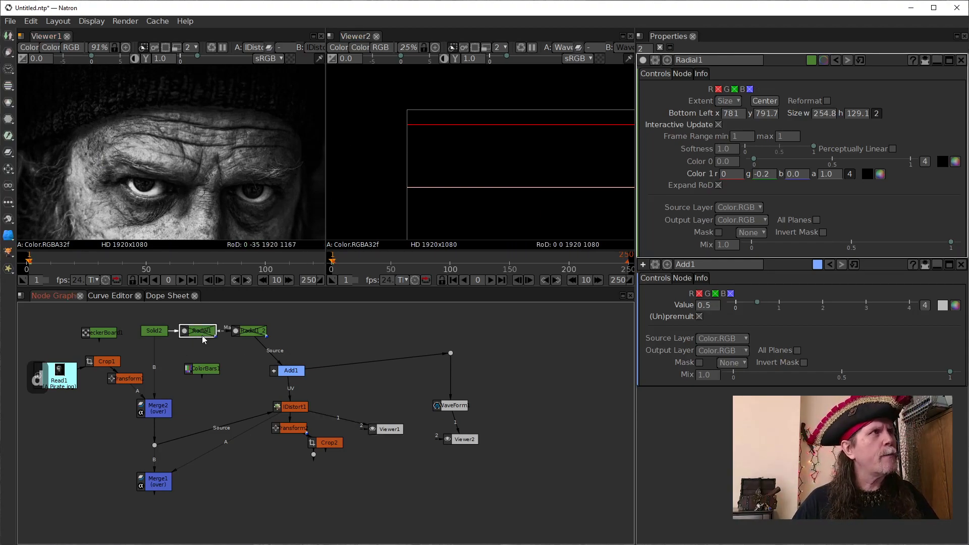
pyautogui.press('d')
pyautogui.press('d')
pyautogui.press('d')
pyautogui.press('d')
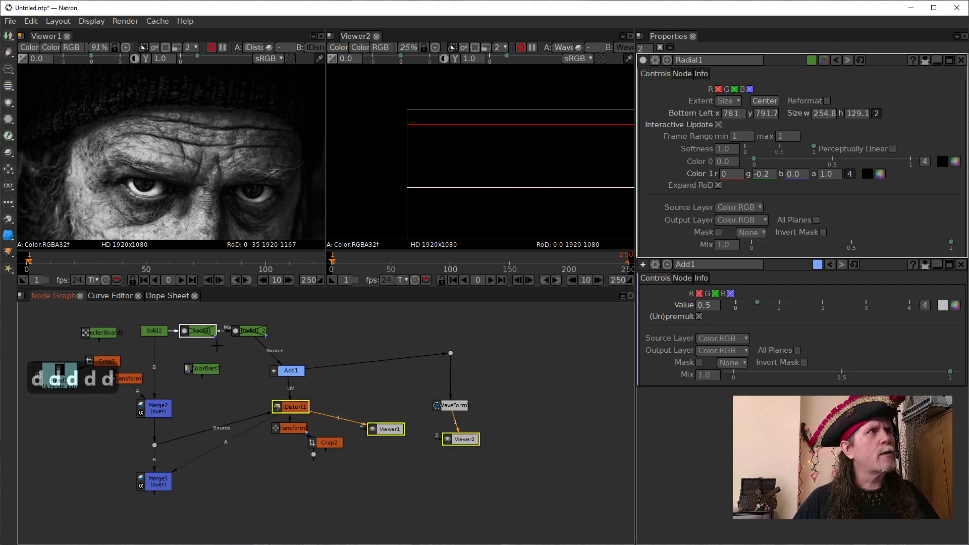
pyautogui.press('d')
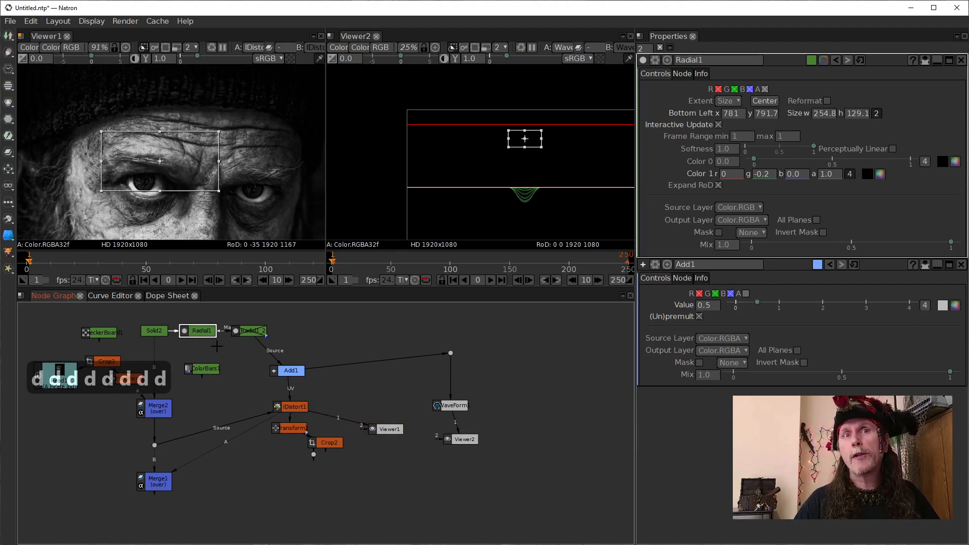
pyautogui.press('d')
pyautogui.press('d')
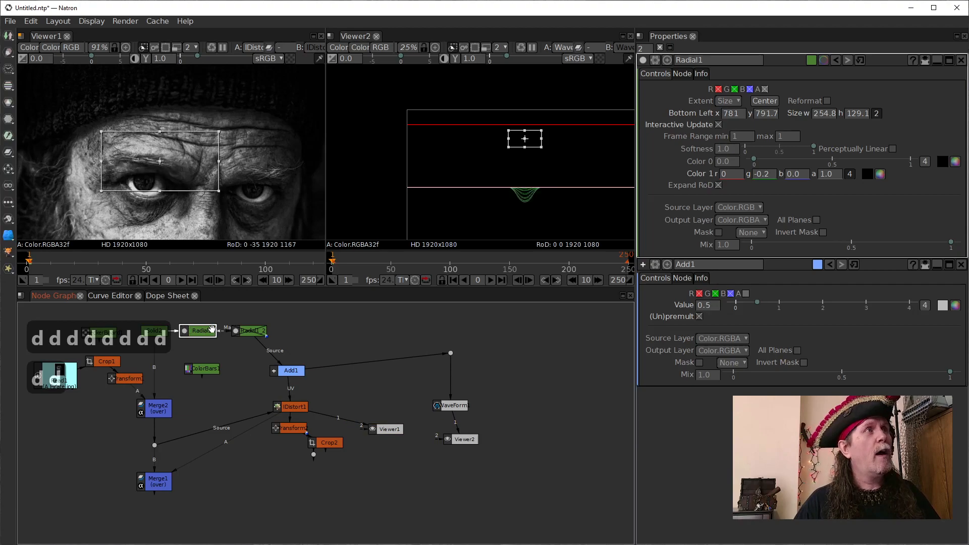
pyautogui.press('d')
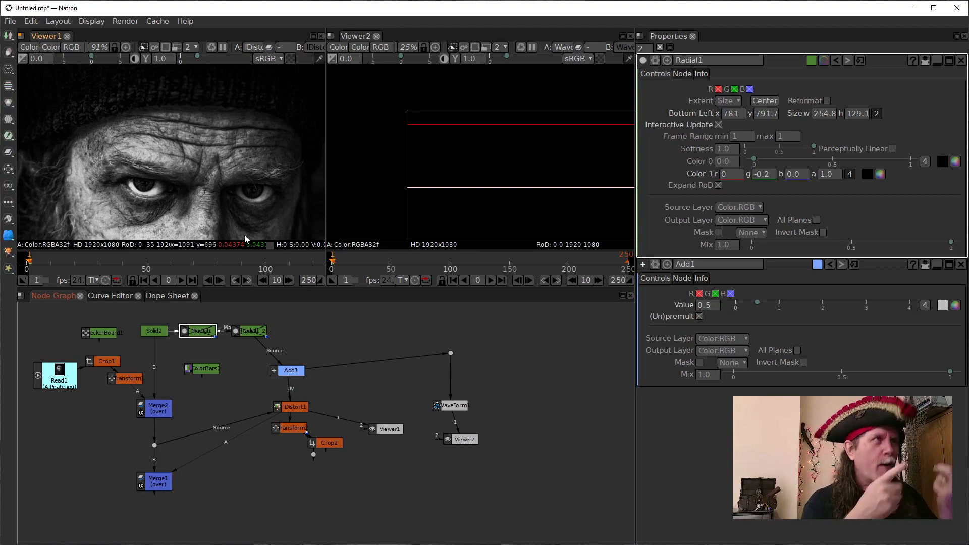
pyautogui.moveTo(244, 164); pyautogui.dragTo(254, 120)
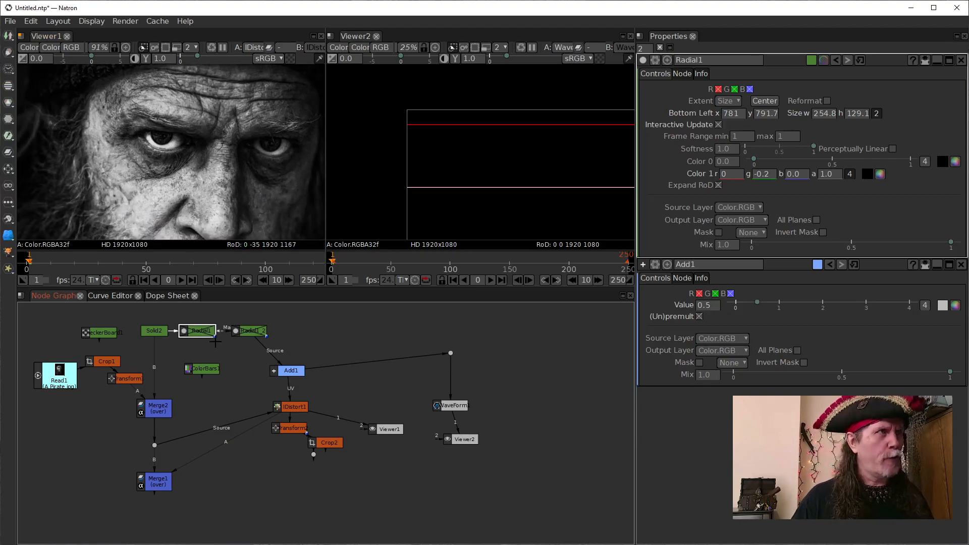
pyautogui.press('d')
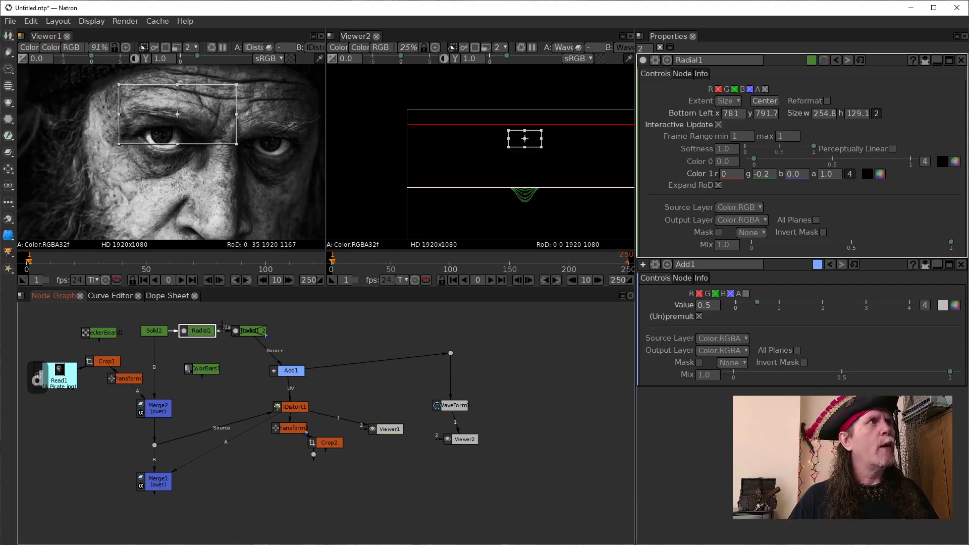
# - Move the disabled second Radial node farther from Radial1 to make room between them, and select Radial1
pyautogui.click(251, 332)
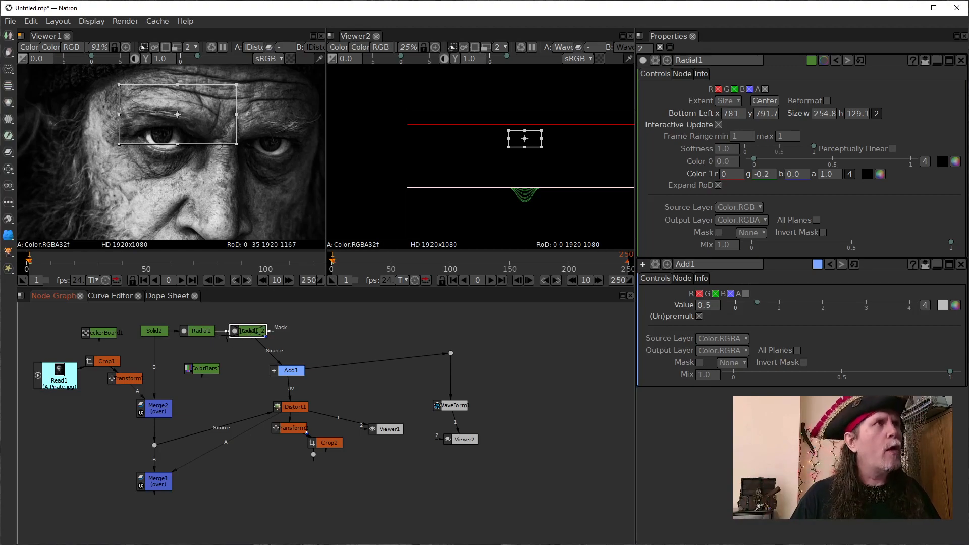
pyautogui.moveTo(248, 331); pyautogui.dragTo(310, 330)
pyautogui.click(201, 331)
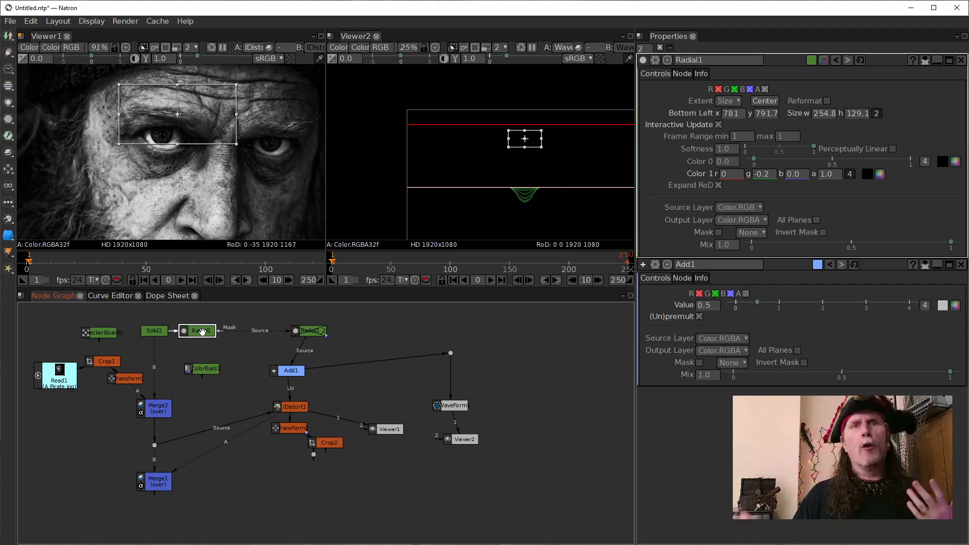
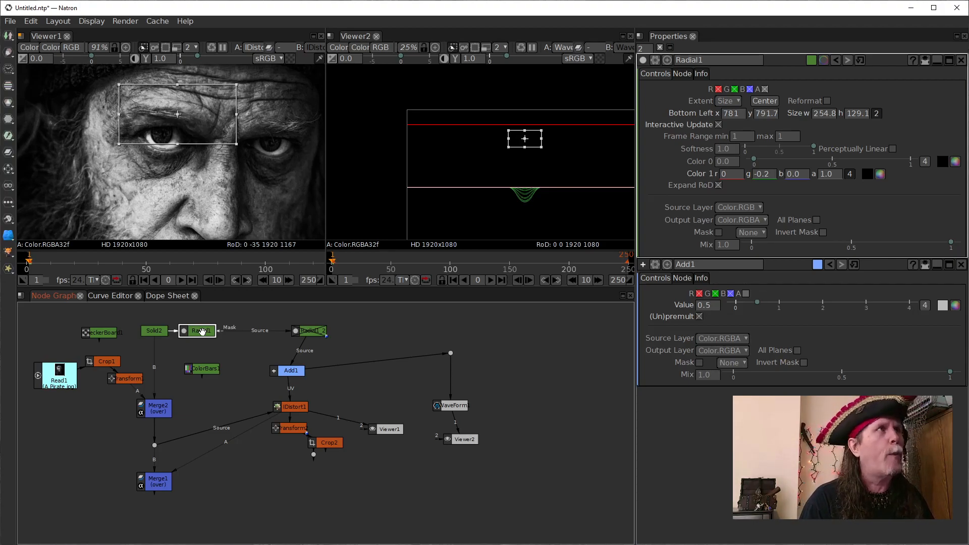
# - Clone Radial1, insert the copy between Radial1 and the disabled second Radial node, and open its settings
pyautogui.hotkey('alt', 'c')
pyautogui.moveTo(221, 338)
pyautogui.mouseDown()
pyautogui.moveTo(246, 357)
pyautogui.moveTo(244, 330)
pyautogui.mouseUp()
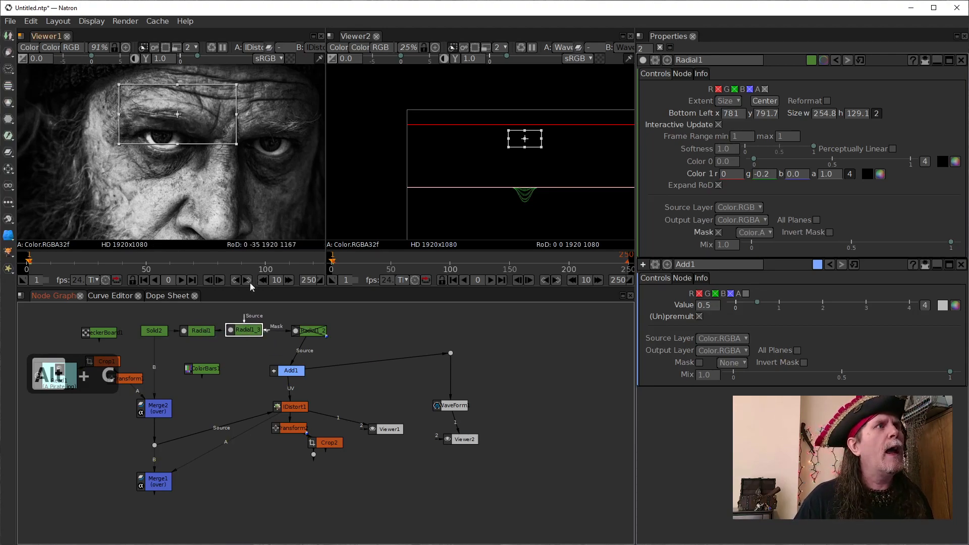
pyautogui.moveTo(249, 335); pyautogui.dragTo(250, 335)
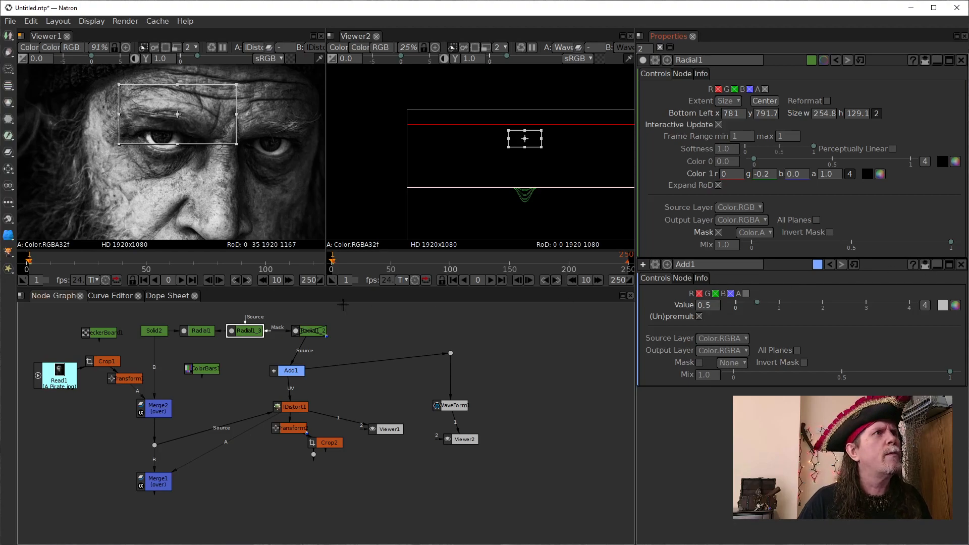
pyautogui.doubleClick(246, 332)
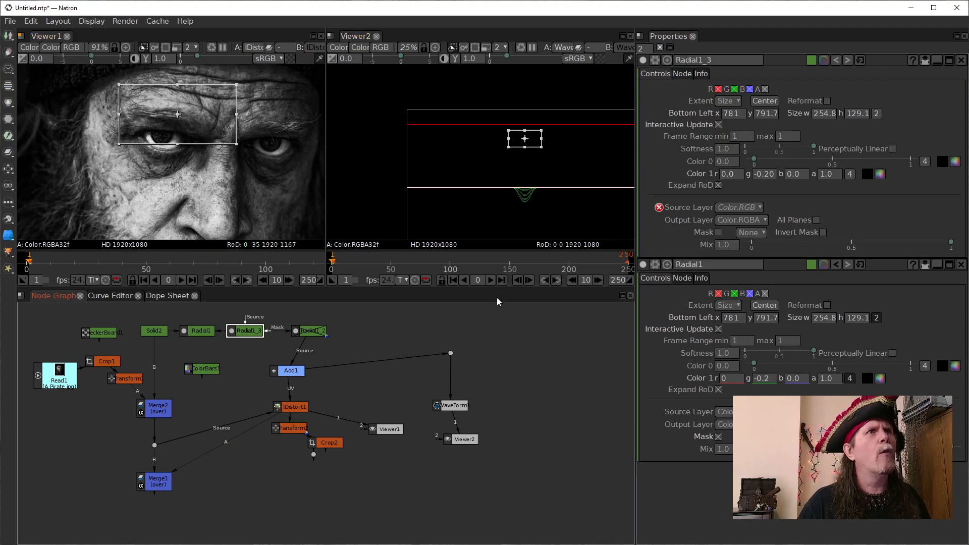
pyautogui.moveTo(247, 332); pyautogui.dragTo(247, 333)
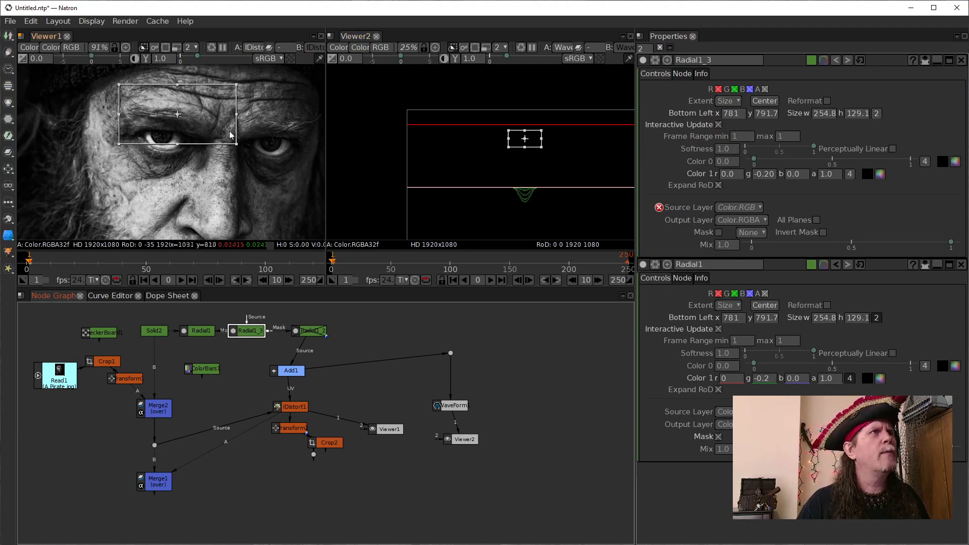
# - Close Radial1's settings and move the Radial1_3 shape over the other eyebrow, with its bottom-left corner at about x 1004, y 762
pyautogui.click(961, 264)
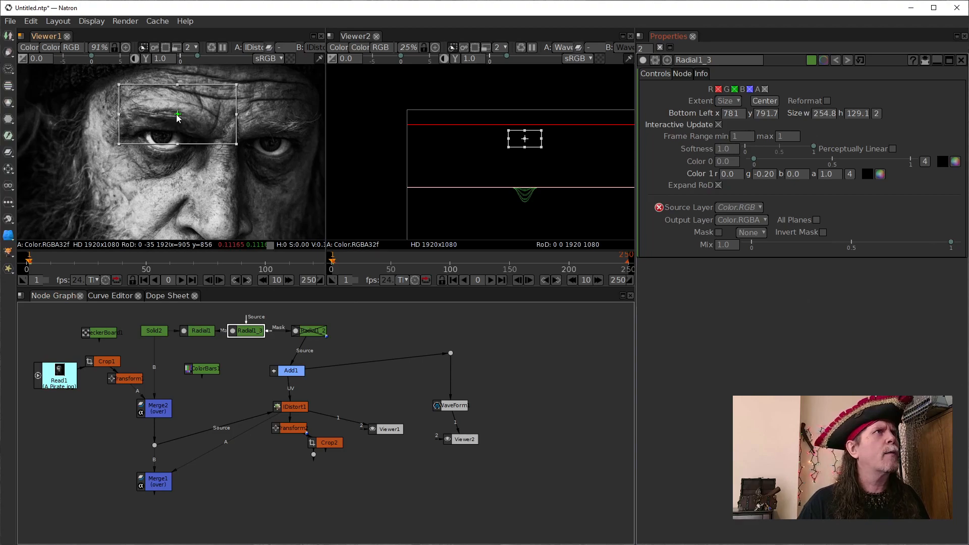
pyautogui.moveTo(177, 114); pyautogui.dragTo(281, 129)
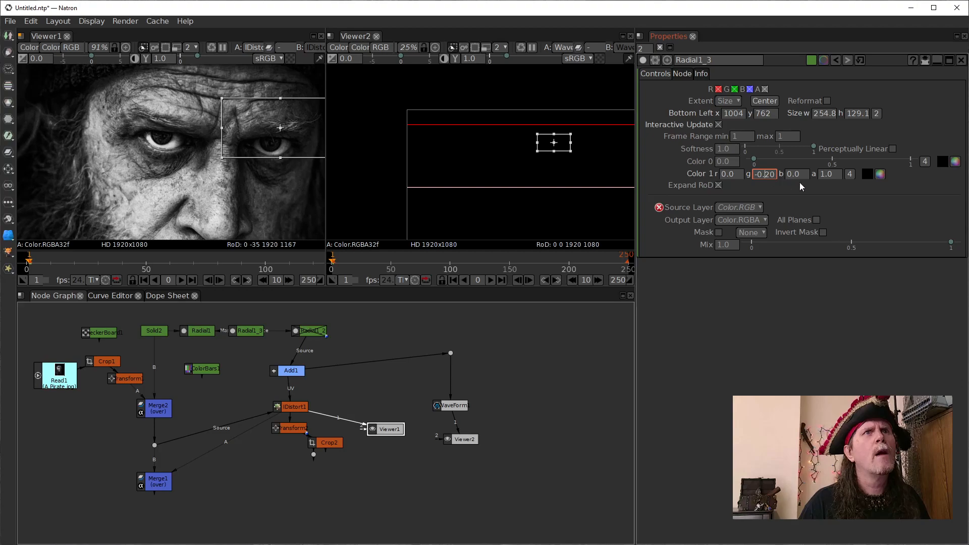
# - Set the Color 1 alpha to 0.0 on both Radial1 and Radial1_3
pyautogui.click(821, 174)
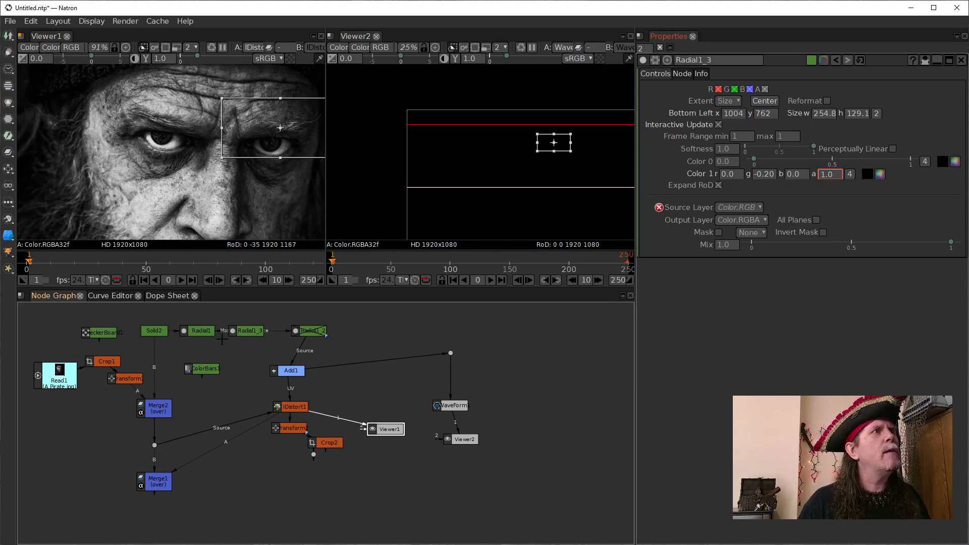
pyautogui.doubleClick(198, 332)
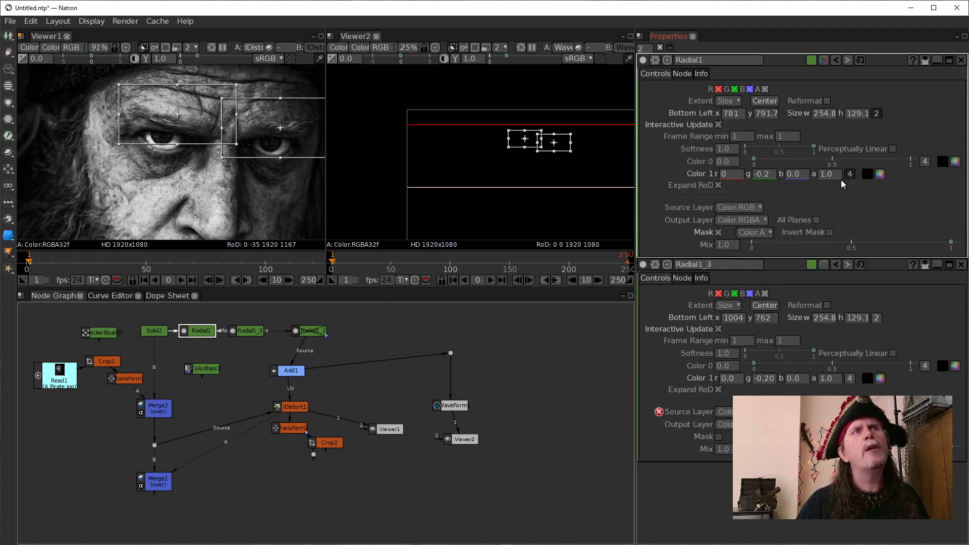
pyautogui.click(822, 175)
pyautogui.doubleClick(821, 175)
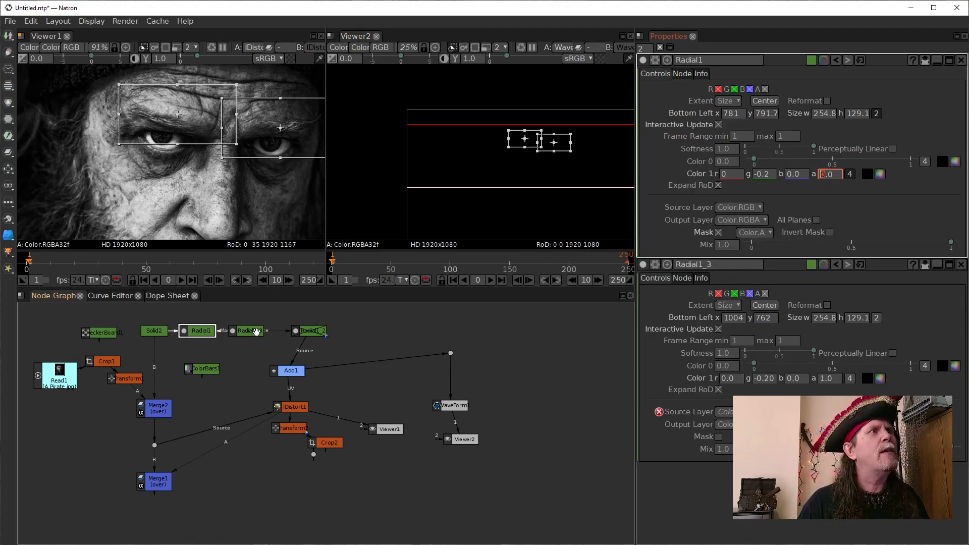
pyautogui.click(249, 333)
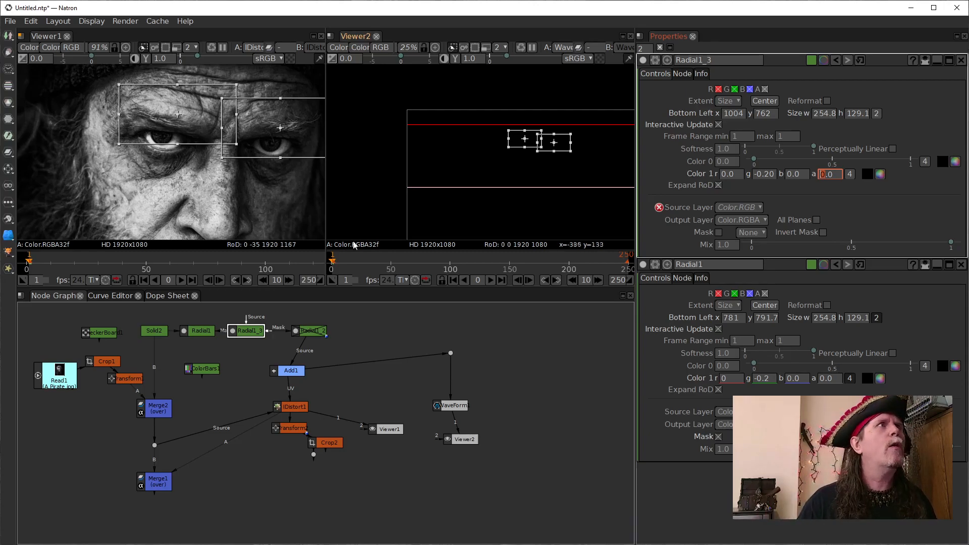
pyautogui.click(200, 332)
pyautogui.doubleClick(199, 331)
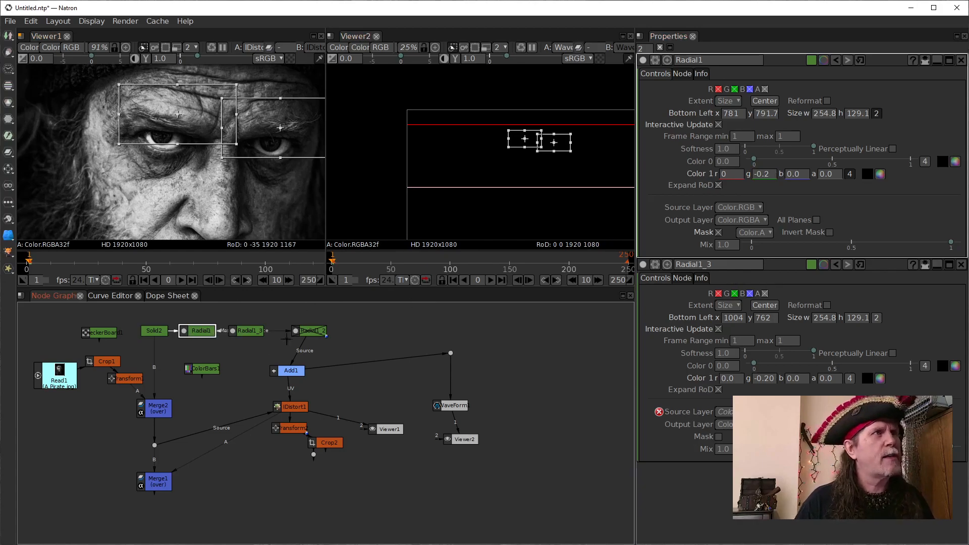
# - Disable Radial1_3 and toggle Radial1 off and on to check its effect on the face
pyautogui.click(253, 334)
pyautogui.press('d')
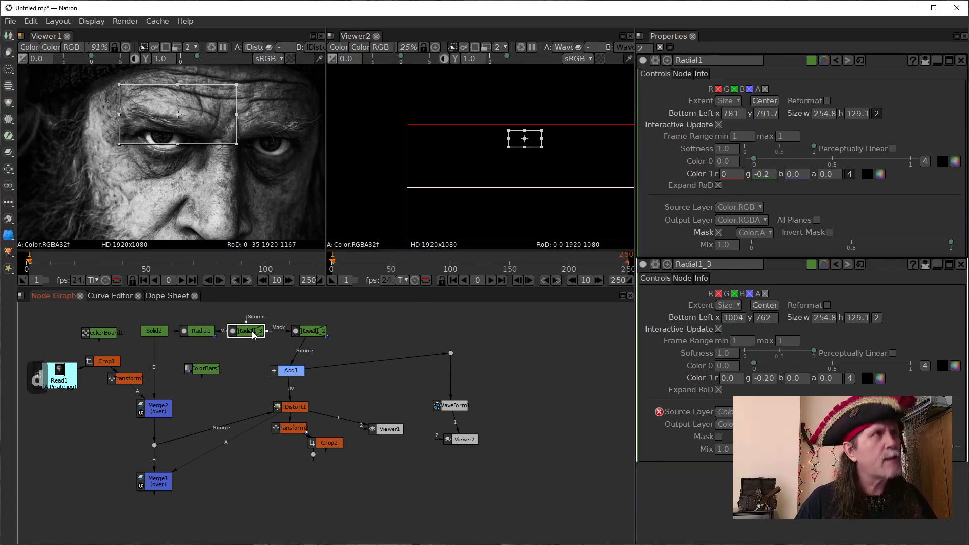
pyautogui.click(192, 337)
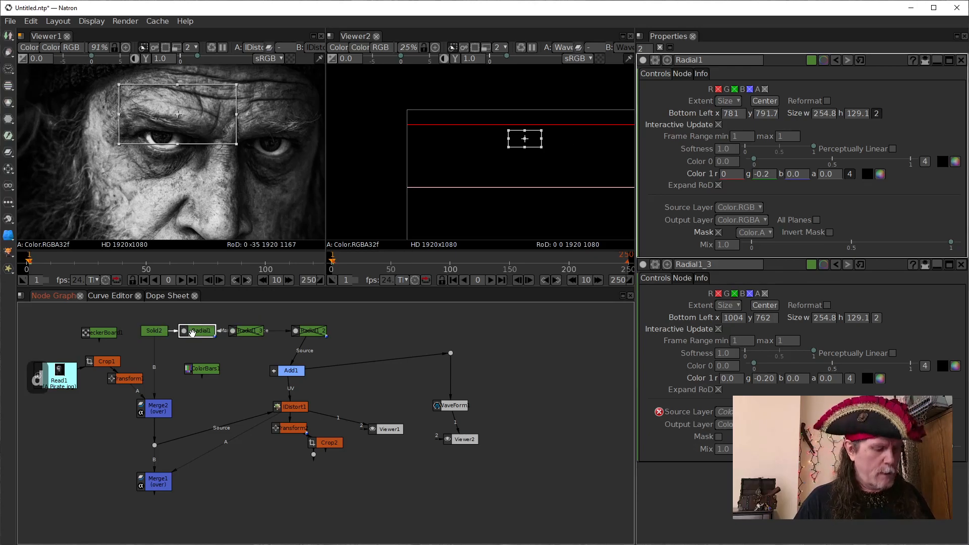
pyautogui.press('d')
pyautogui.press('d')
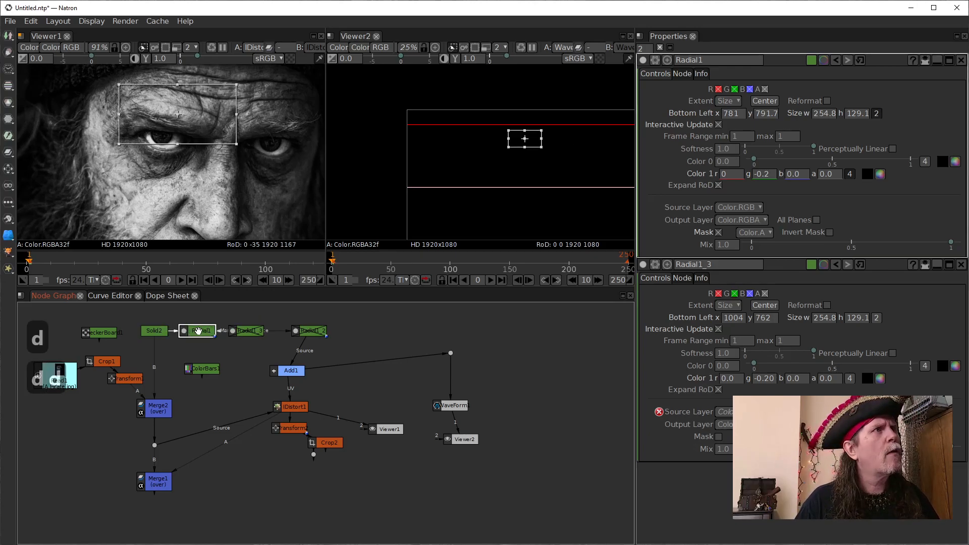
# - Set Radial1's Color 1 green value to 0.3
pyautogui.doubleClick(767, 175)
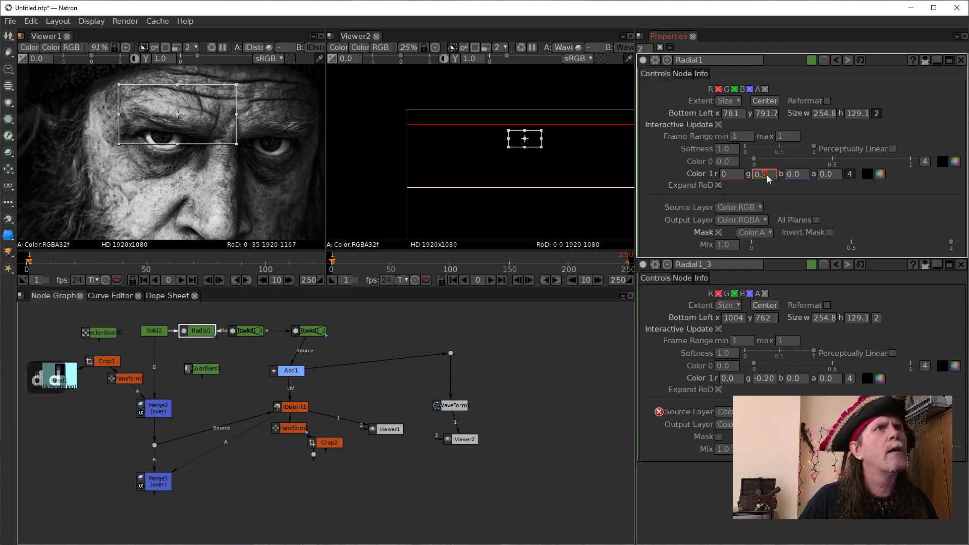
pyautogui.write('2')
pyautogui.scroll(1, 766, 175)
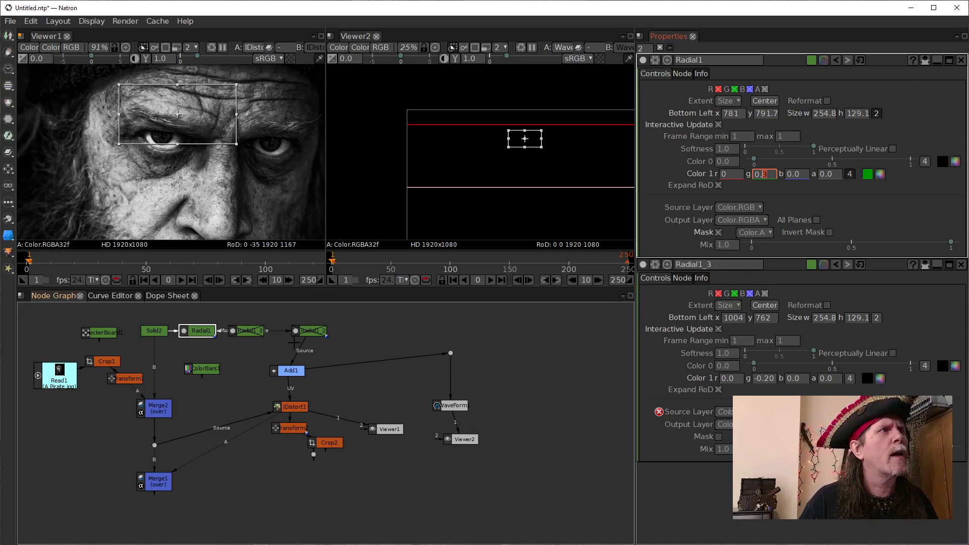
# - Show the output of Add1 in Viewer1 to inspect the displacement map
pyautogui.click(206, 330)
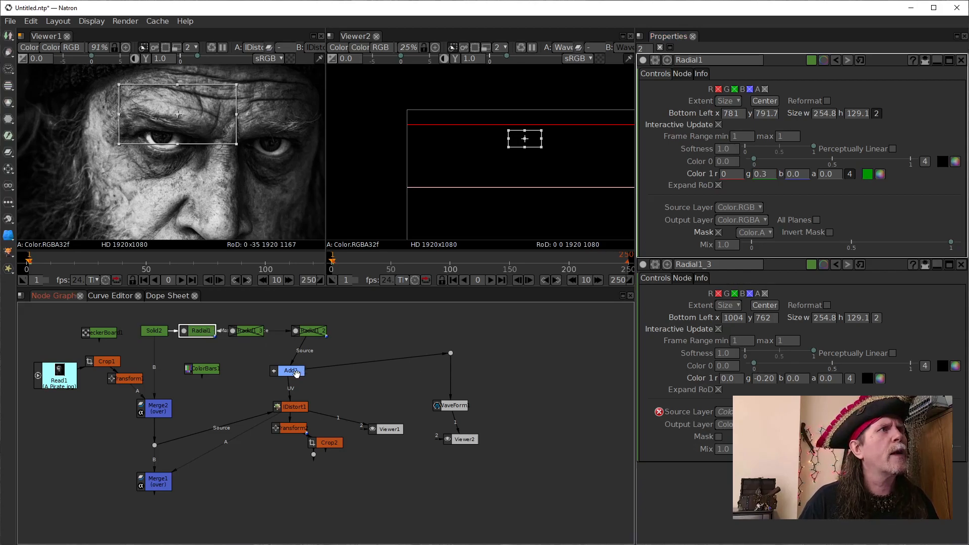
pyautogui.click(292, 372)
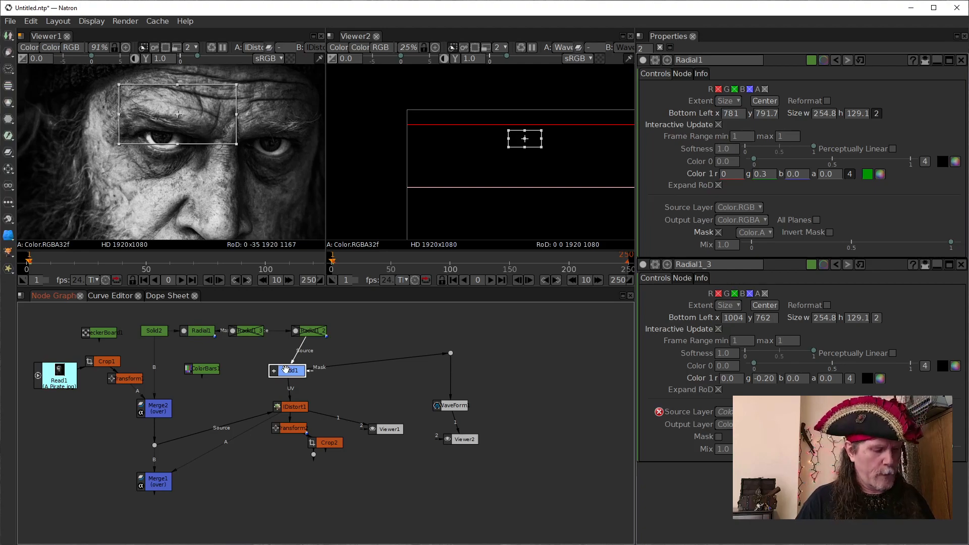
pyautogui.press('1')
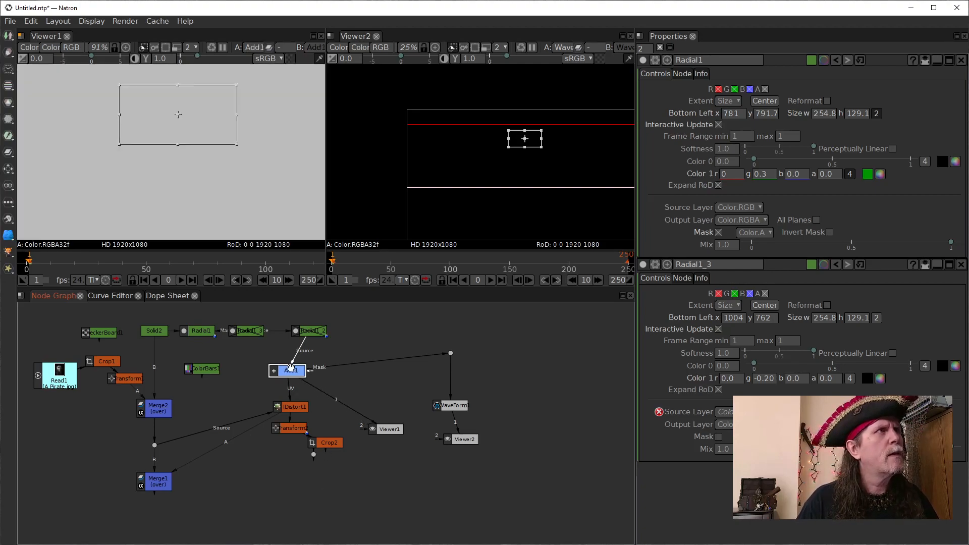
# - Set the Color 1 alpha to 1.0 on both Radial1 and Radial1_3
pyautogui.click(828, 174)
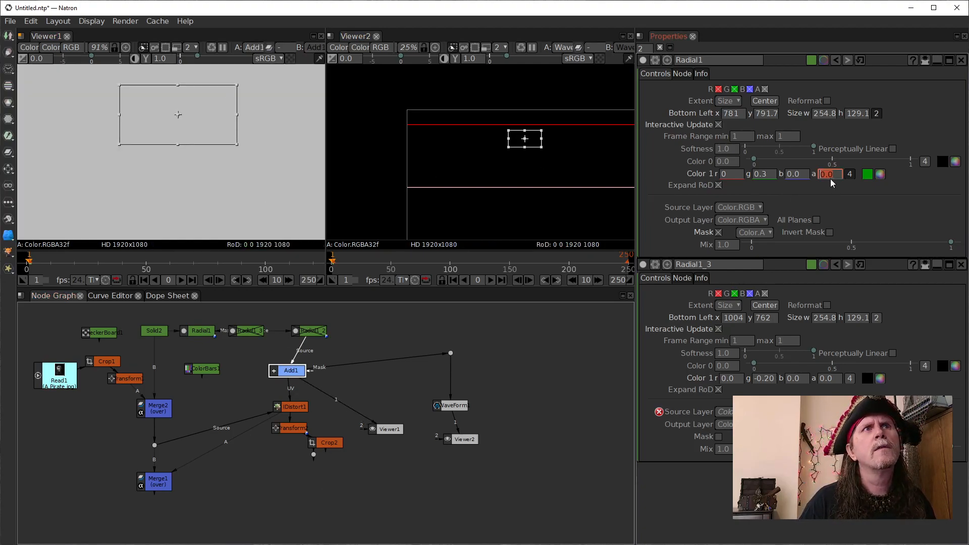
pyautogui.click(819, 176)
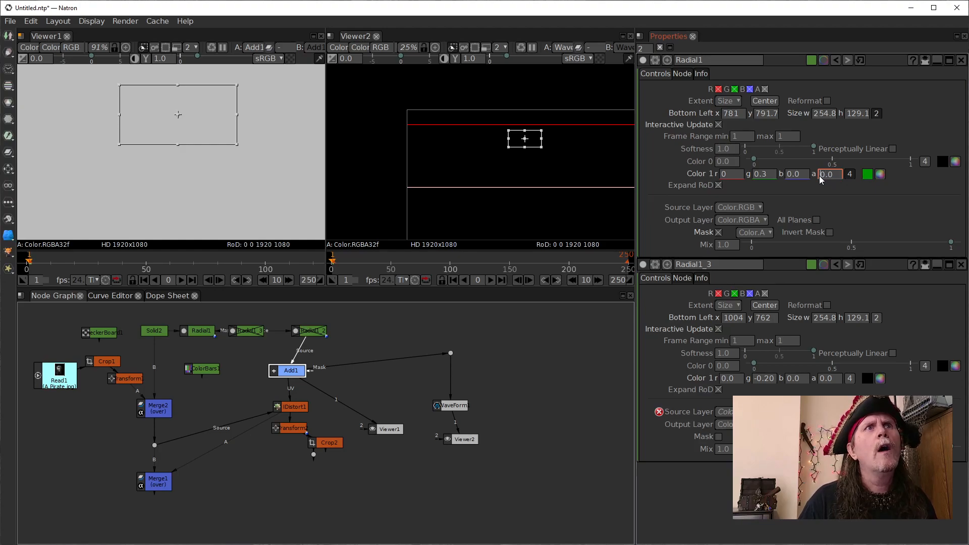
pyautogui.scroll(1, 819, 176)
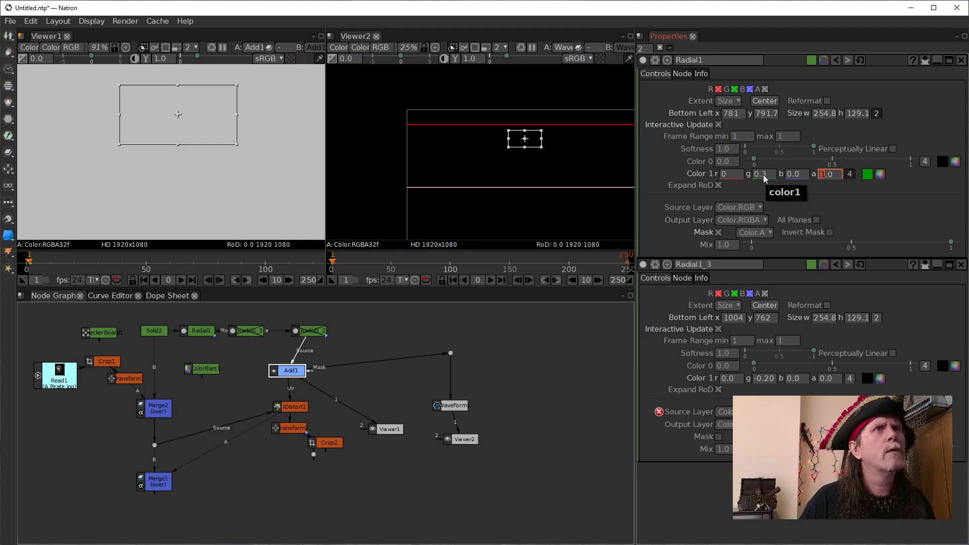
pyautogui.click(821, 380)
pyautogui.scroll(1, 821, 382)
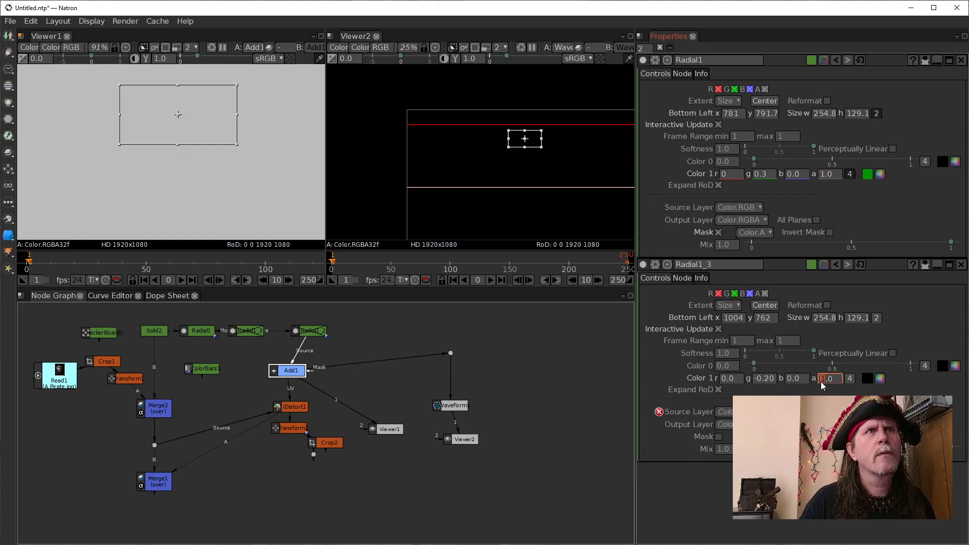
pyautogui.click(196, 332)
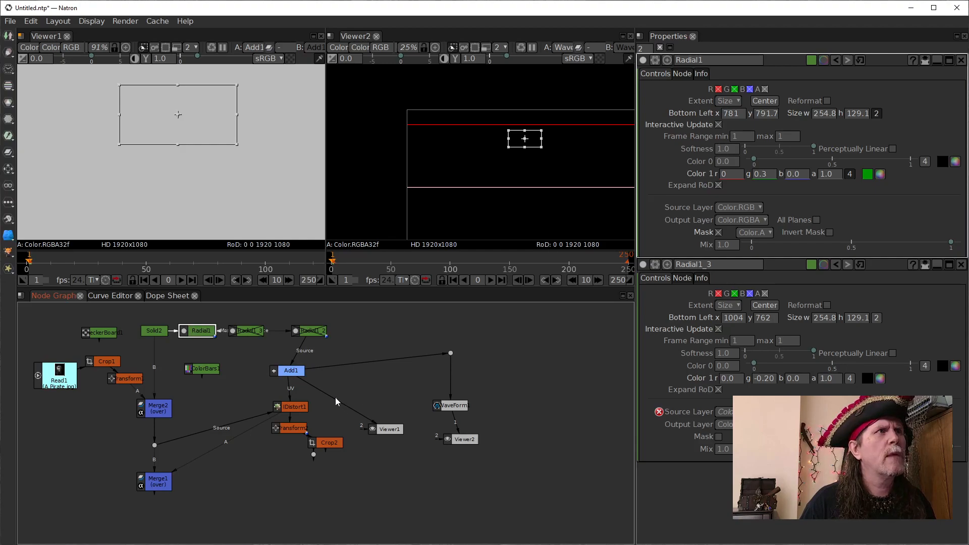
pyautogui.moveTo(203, 335); pyautogui.dragTo(201, 334)
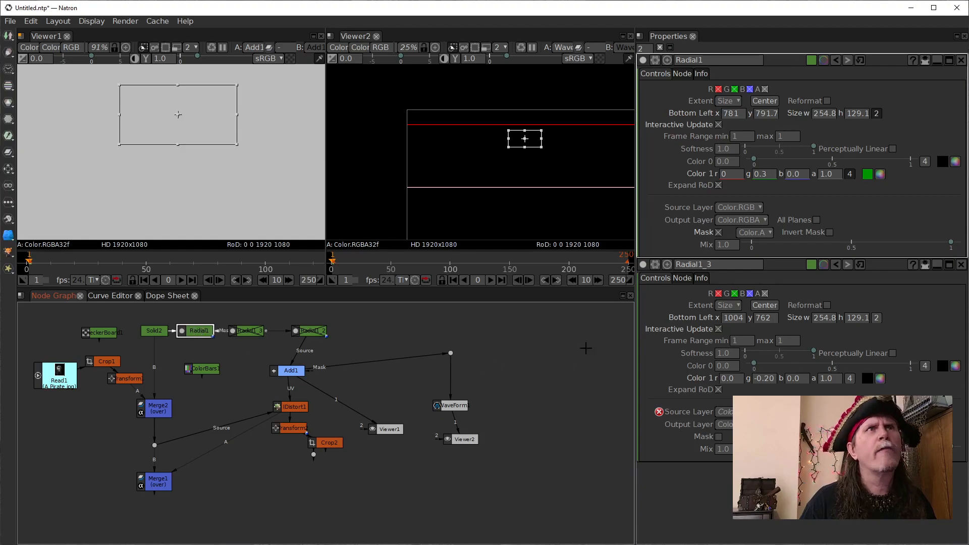
pyautogui.click(763, 174)
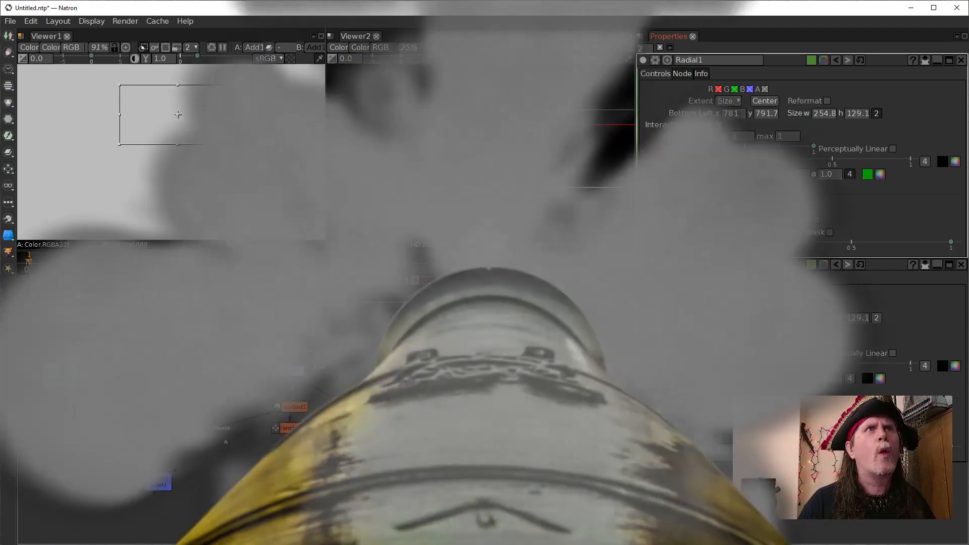
pyautogui.click(731, 186)
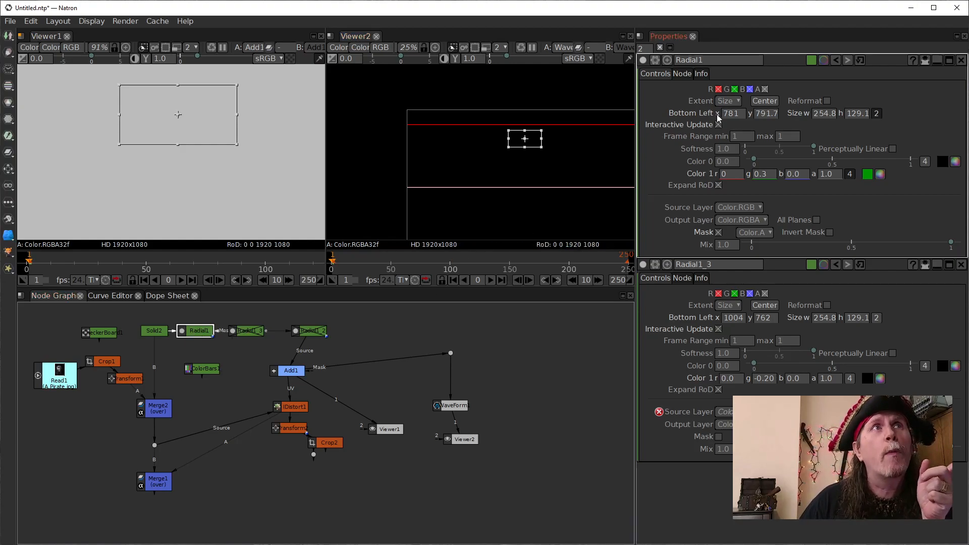
# - Set Radial1_3's Source Layer to None and look through its Output Layer options
pyautogui.click(725, 412)
pyautogui.click(726, 424)
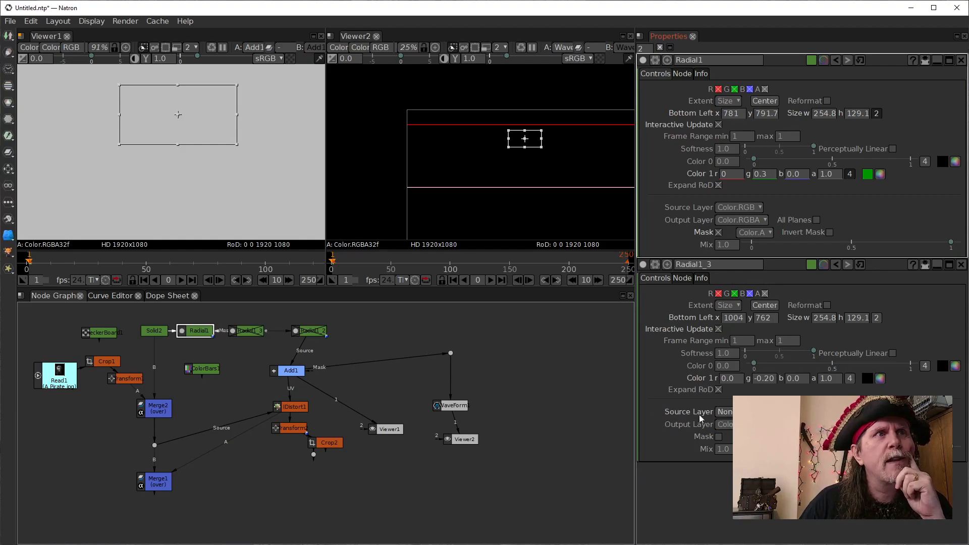
pyautogui.click(727, 425)
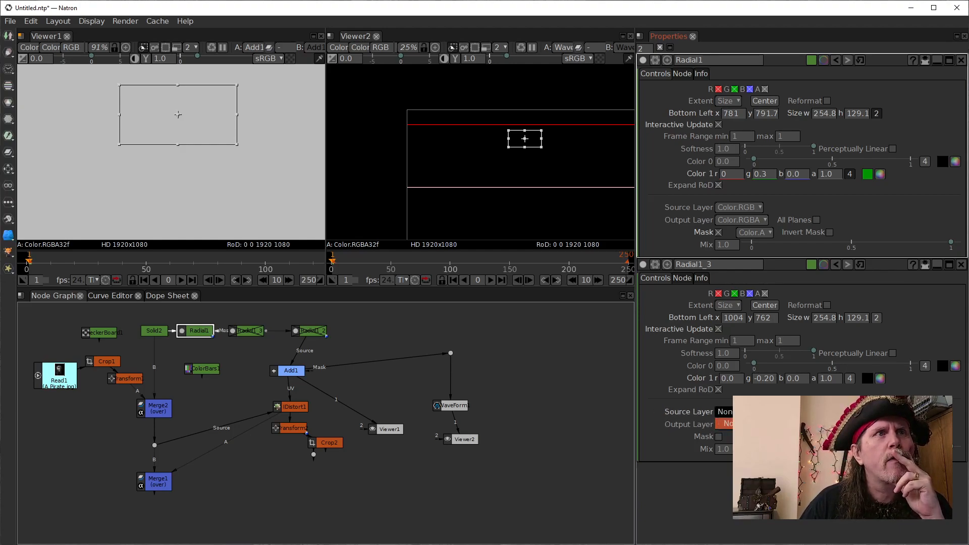
pyautogui.click(736, 424)
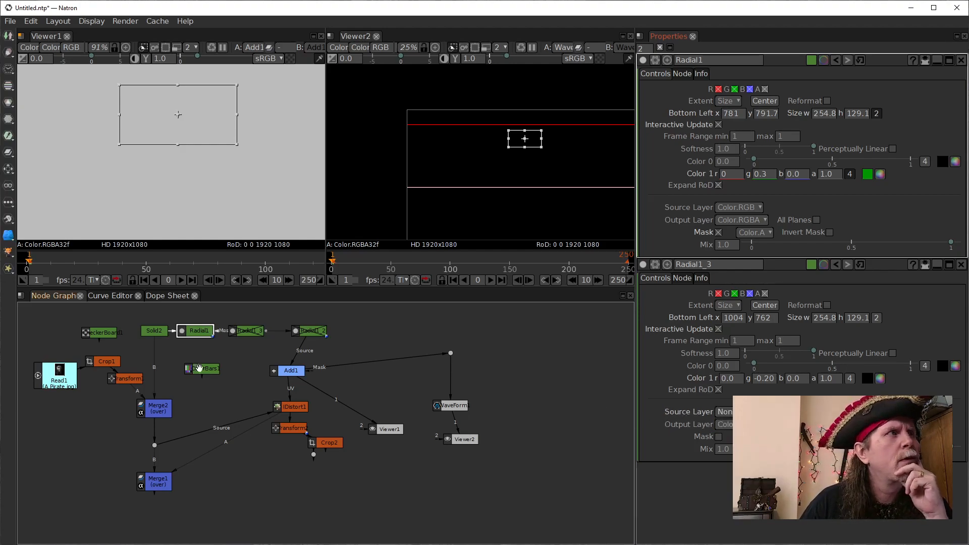
# - Show Radial1's output in Viewer1 and check the settings of Solid2, which feeds it, before reselecting Radial1
pyautogui.press('1')
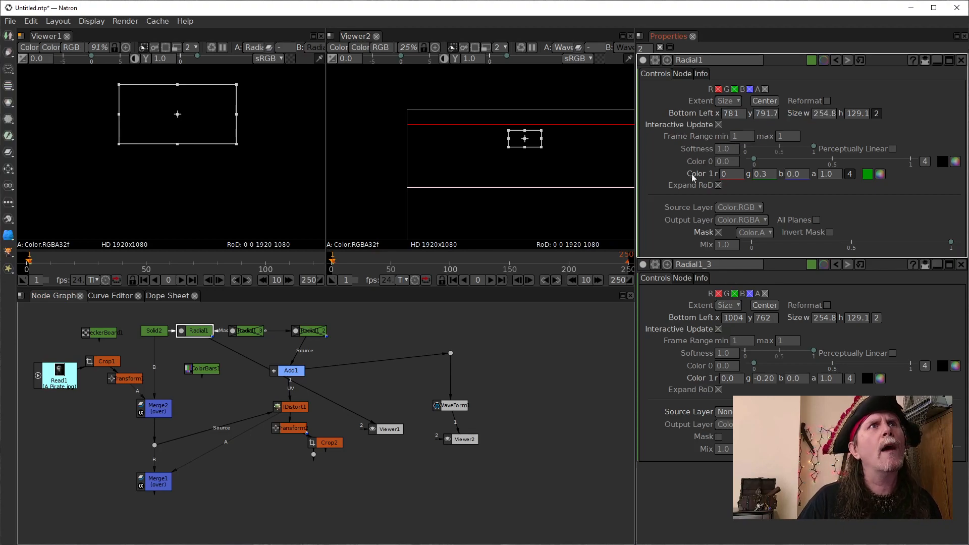
pyautogui.click(155, 333)
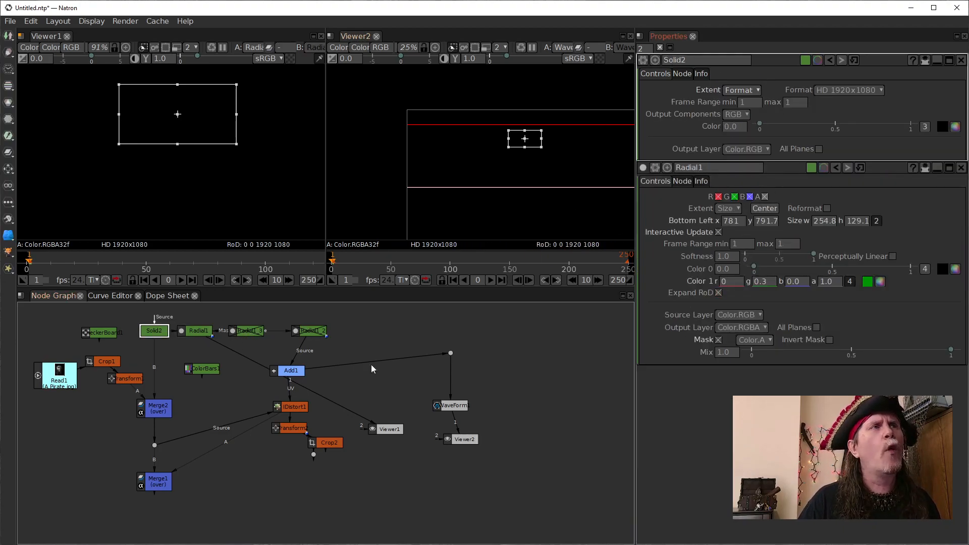
pyautogui.click(193, 331)
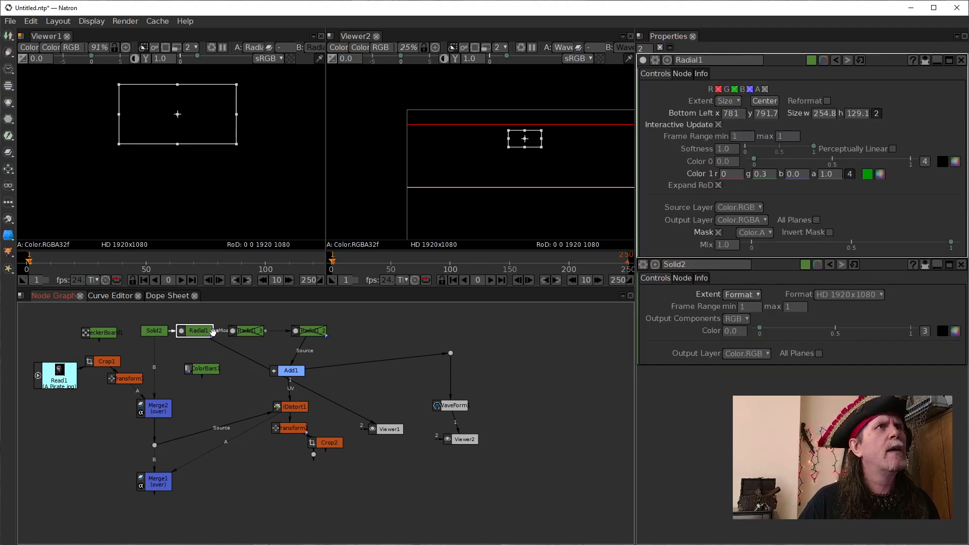
pyautogui.moveTo(210, 332); pyautogui.dragTo(209, 333)
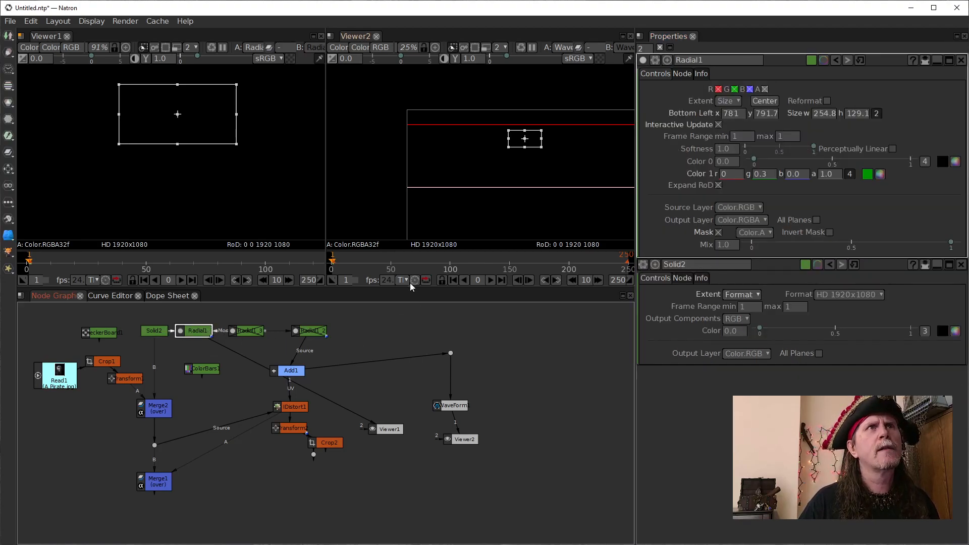
# - Move the Viewer1 node below the ColorBars node, closer to Radial1
pyautogui.moveTo(387, 429); pyautogui.dragTo(216, 404)
pyautogui.scroll(-3, 194, 148)
pyautogui.moveTo(209, 170); pyautogui.dragTo(254, 159)
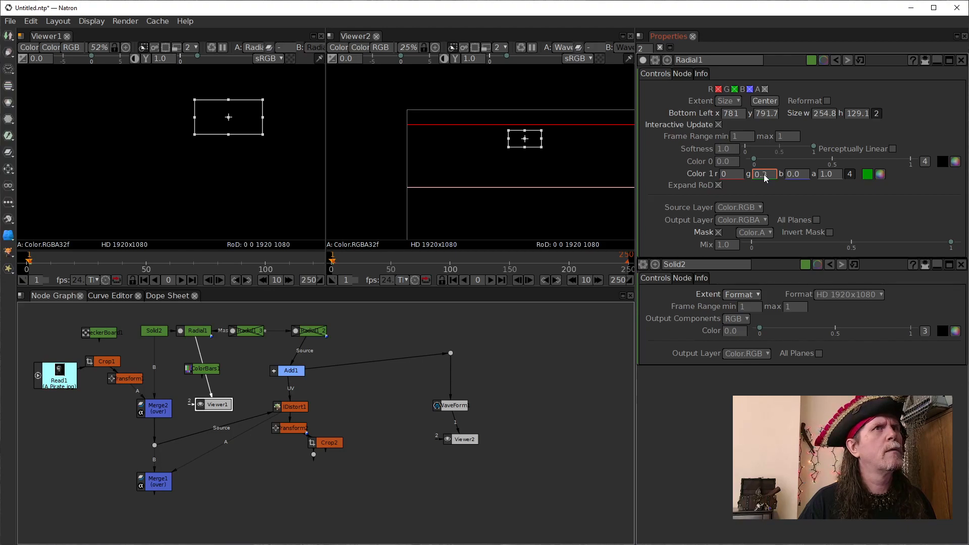
# - Turn off the mask on Radial1 and disconnect its mask input from Radial1_3
pyautogui.click(718, 232)
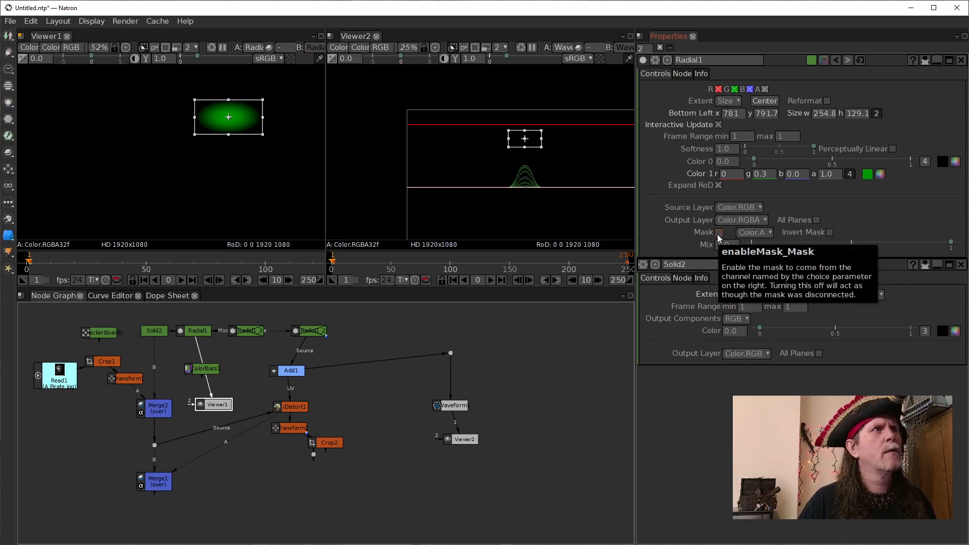
pyautogui.moveTo(197, 331); pyautogui.dragTo(195, 303)
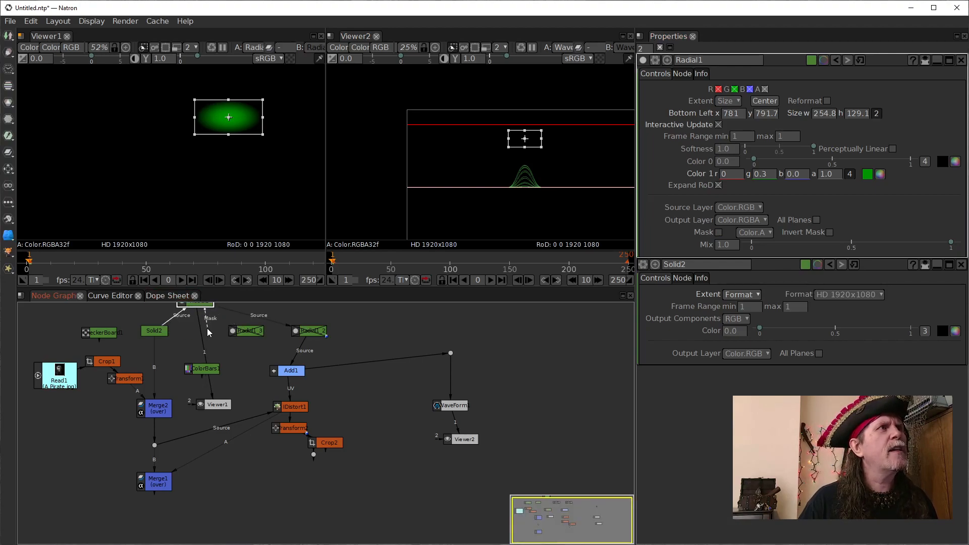
pyautogui.moveTo(197, 305)
pyautogui.mouseDown()
pyautogui.moveTo(199, 330)
pyautogui.moveTo(201, 317)
pyautogui.mouseUp()
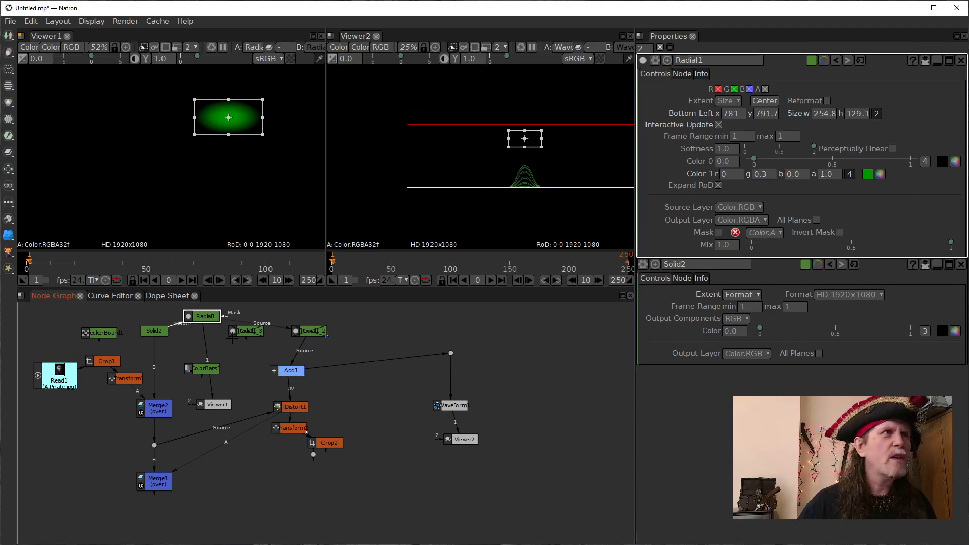
# - Move the disabled Radial1_3 below the Radial row and realign Radial1 beside Solid2
pyautogui.moveTo(247, 332); pyautogui.dragTo(247, 358)
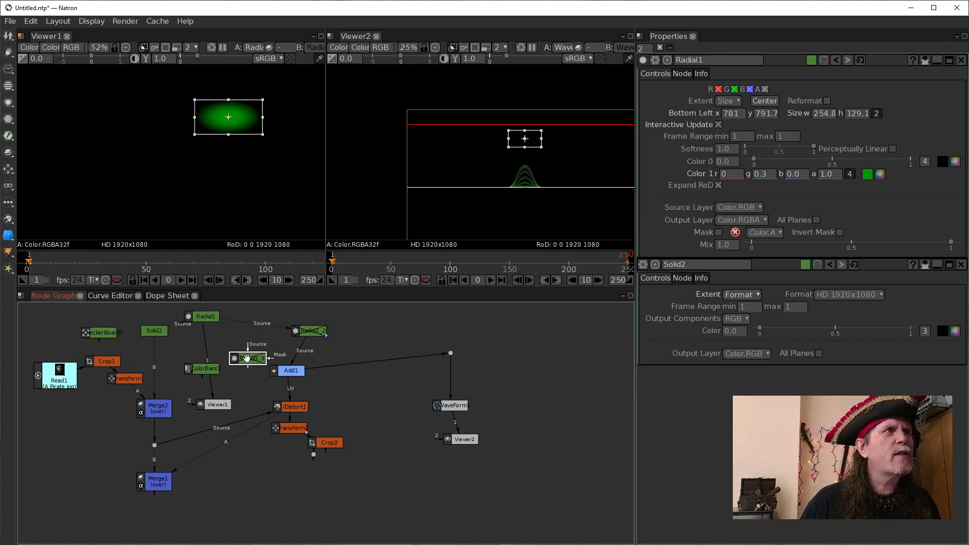
pyautogui.moveTo(206, 319); pyautogui.dragTo(197, 331)
pyautogui.moveTo(255, 362); pyautogui.dragTo(247, 358)
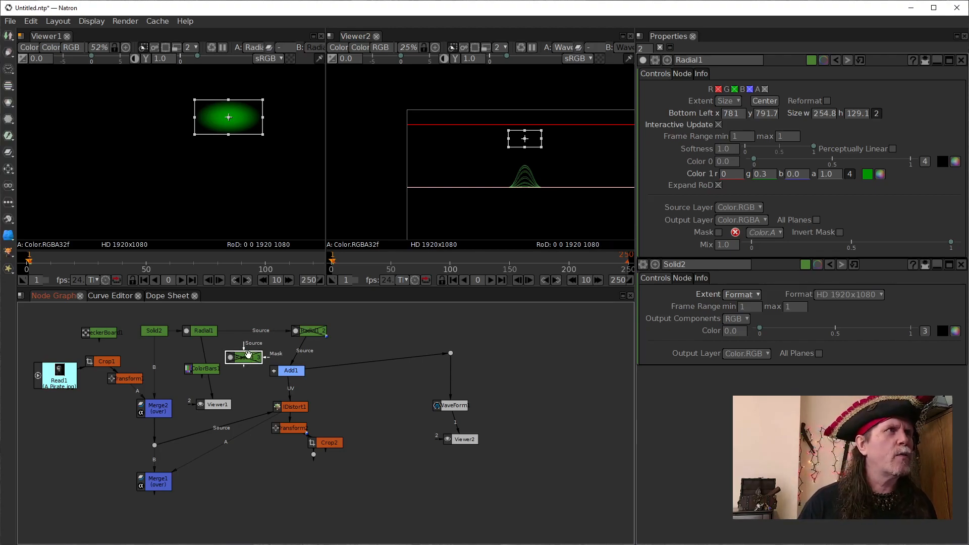
# - Show IDistort1's output in Viewer1 and set Radial1's Color 1 green value to -0.2
pyautogui.click(202, 333)
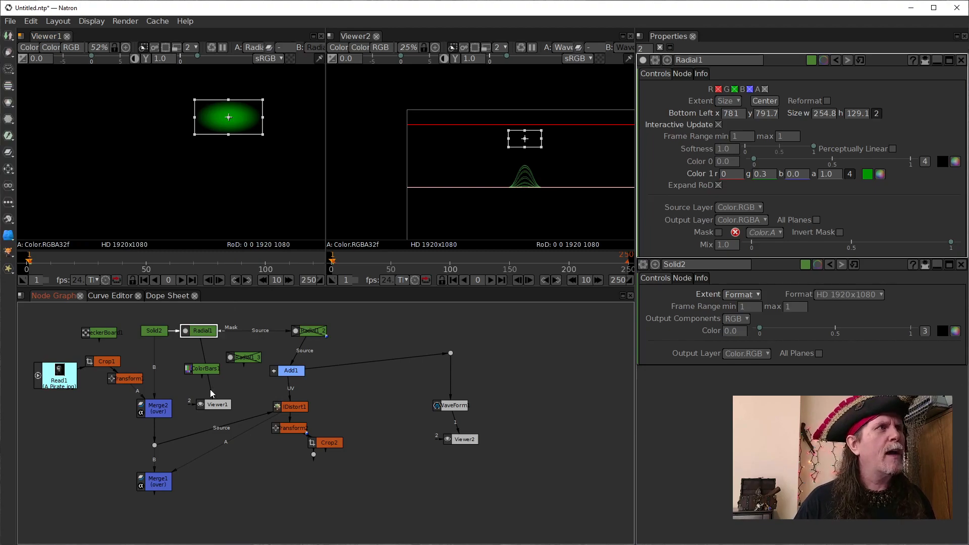
pyautogui.press('1')
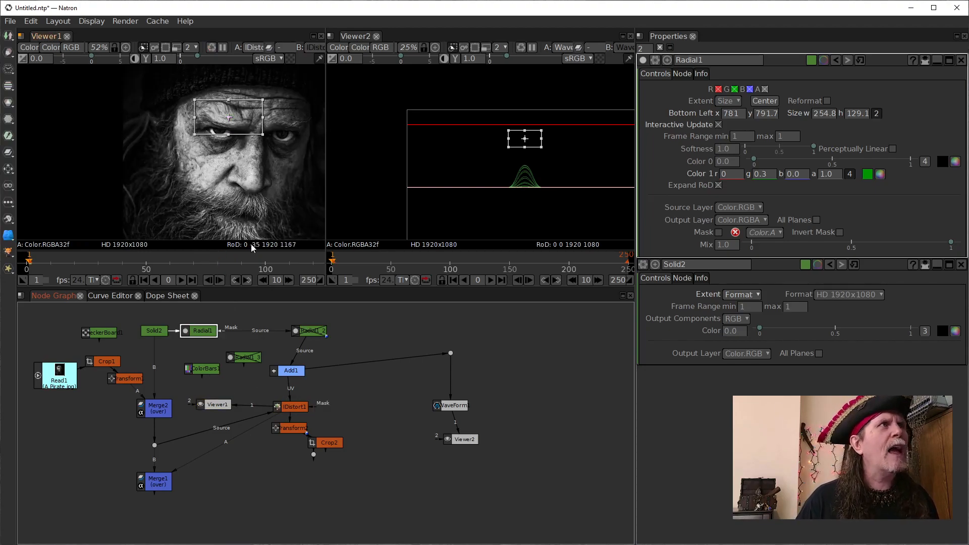
pyautogui.click(197, 338)
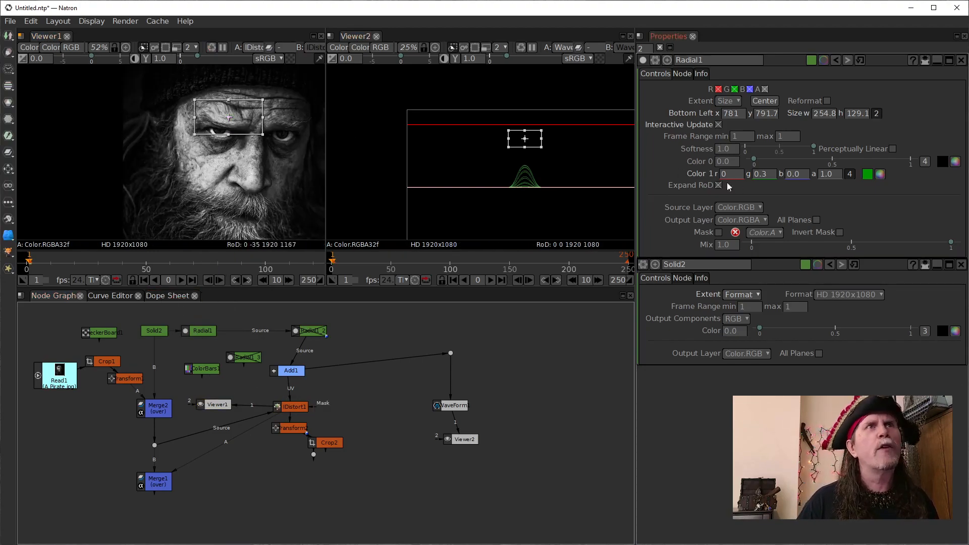
pyautogui.click(764, 175)
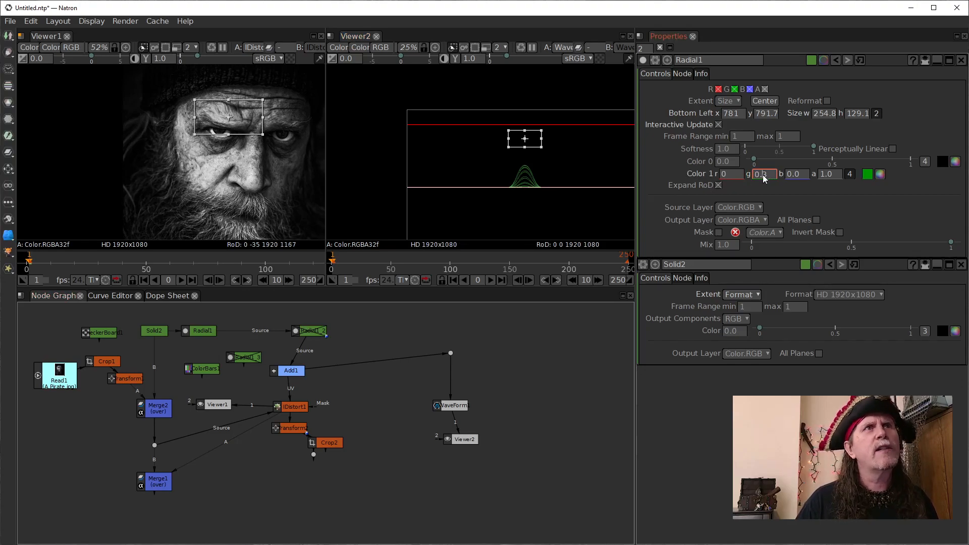
pyautogui.scroll(2, 763, 176)
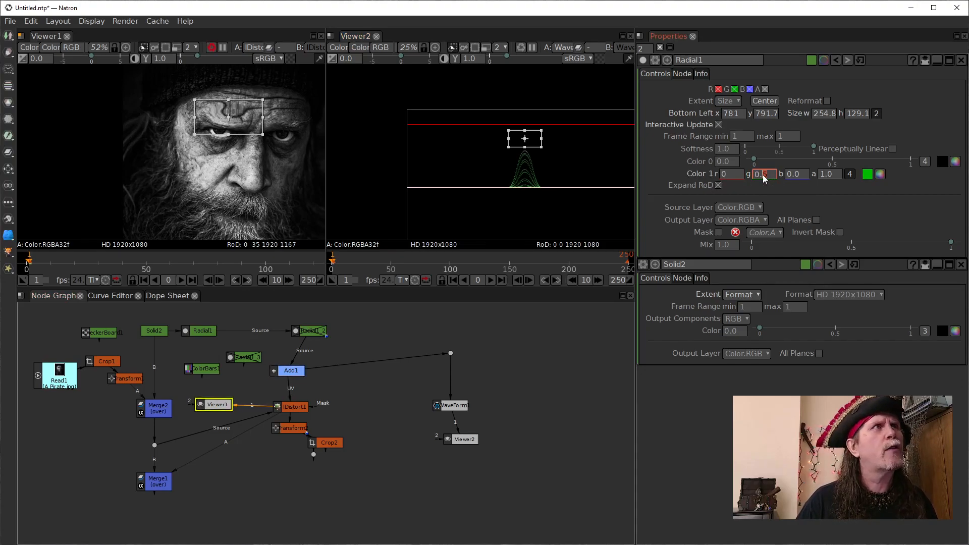
pyautogui.scroll(-6, 762, 174)
pyautogui.scroll(-1, 762, 175)
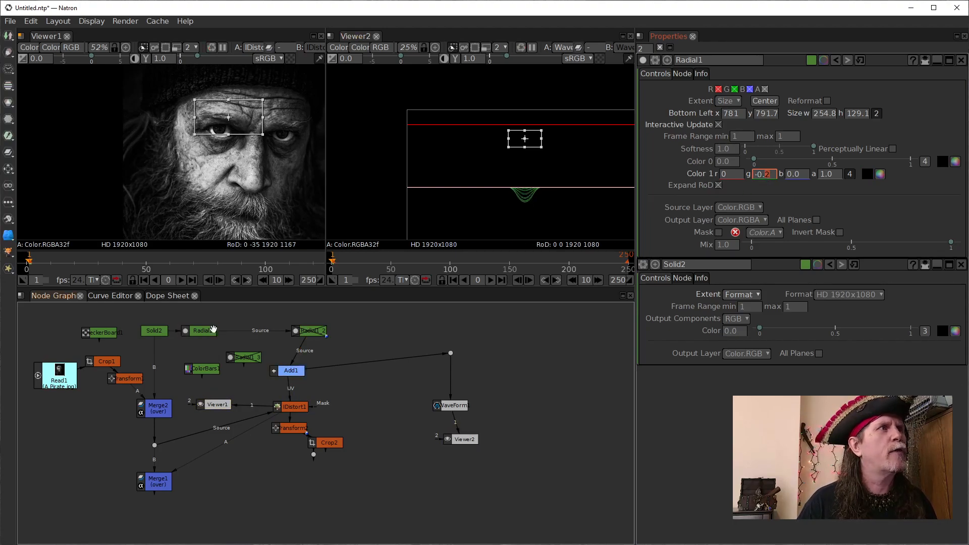
# - Insert Radial1_3 into the connection between Radial1 and Radial1_2, keeping the nodes in one row
pyautogui.moveTo(252, 360); pyautogui.dragTo(259, 332)
pyautogui.moveTo(201, 331); pyautogui.dragTo(195, 315)
pyautogui.click(247, 329)
pyautogui.moveTo(246, 332); pyautogui.dragTo(245, 334)
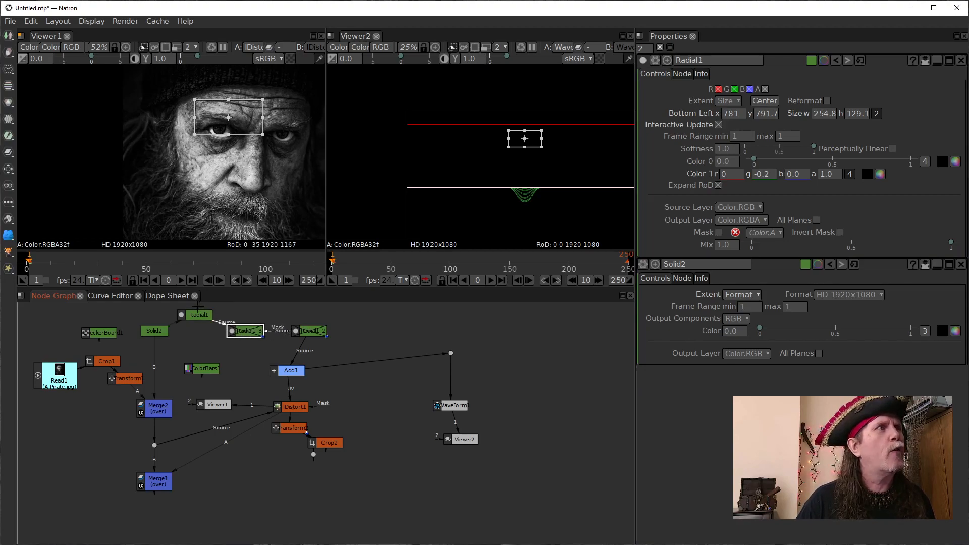
pyautogui.moveTo(198, 307); pyautogui.dragTo(200, 323)
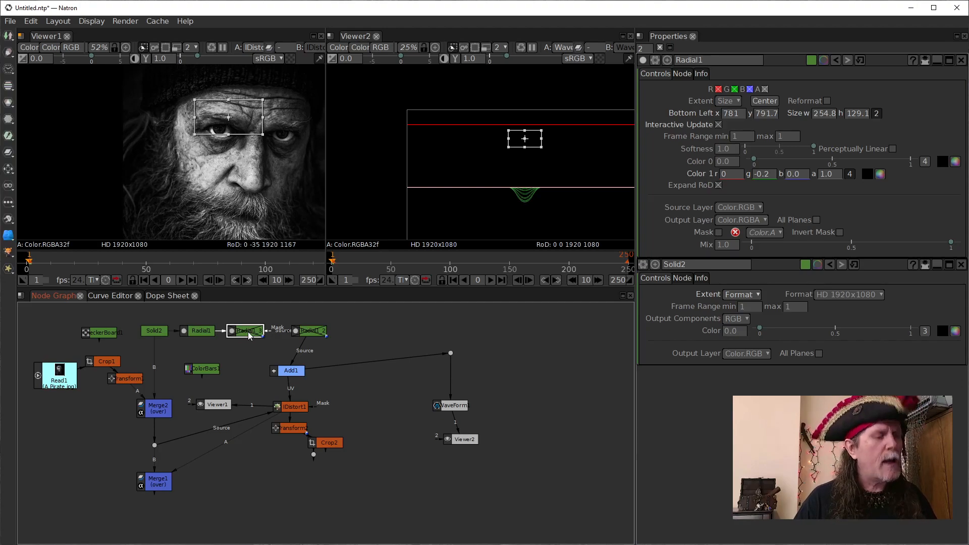
# - Enable Radial1_3 and open its settings, closing those of Radial1
pyautogui.click(214, 404)
pyautogui.scroll(2, 281, 142)
pyautogui.moveTo(280, 142); pyautogui.dragTo(204, 164)
pyautogui.click(242, 332)
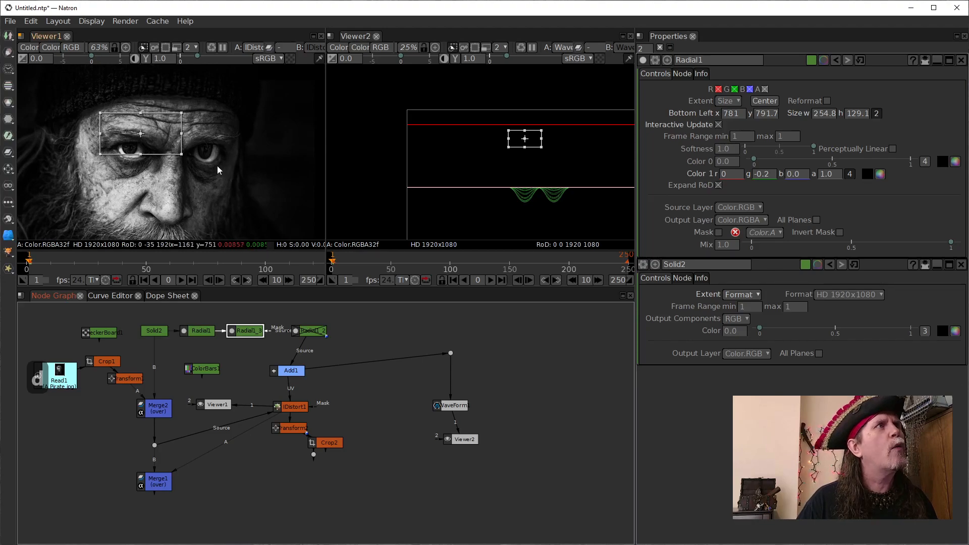
pyautogui.doubleClick(251, 331)
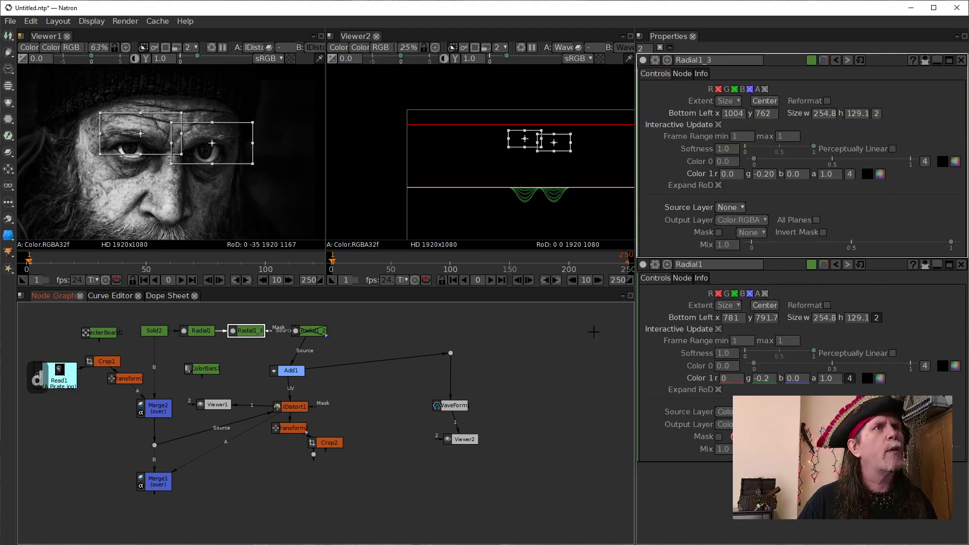
pyautogui.click(960, 265)
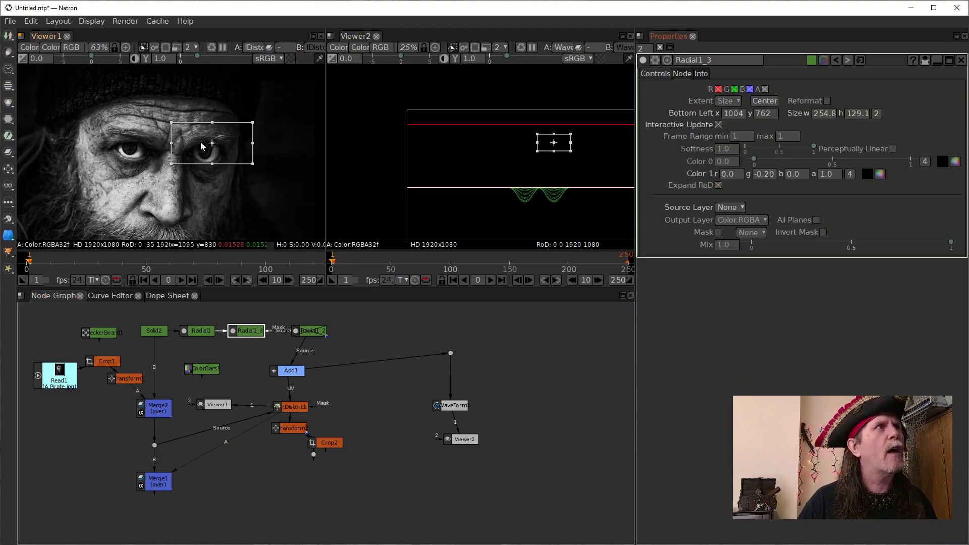
# - Fit Radial1_3's shape over the second eyebrow, about 227 by 119 in size with its bottom left near 987, 786
pyautogui.scroll(3, 233, 160)
pyautogui.moveTo(229, 149); pyautogui.dragTo(202, 168)
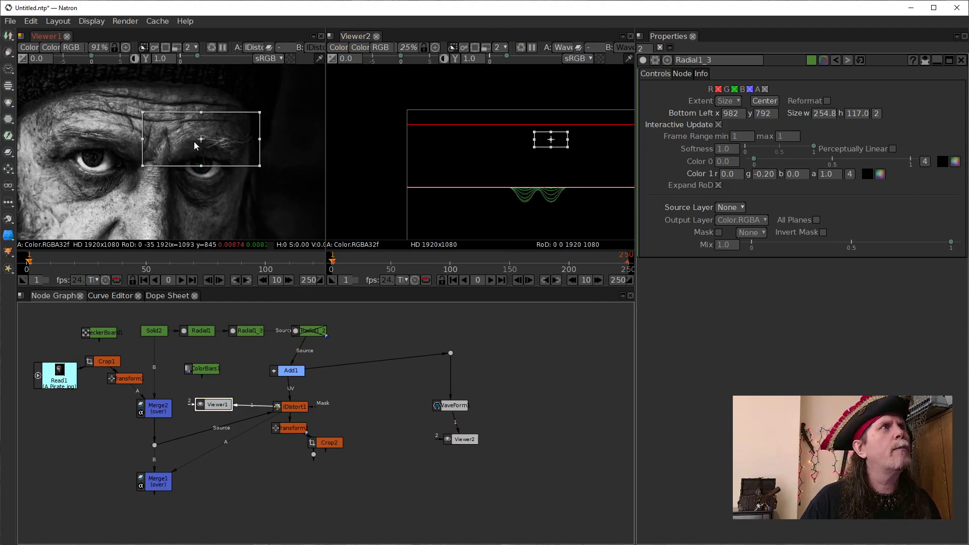
pyautogui.moveTo(144, 140); pyautogui.dragTo(153, 141)
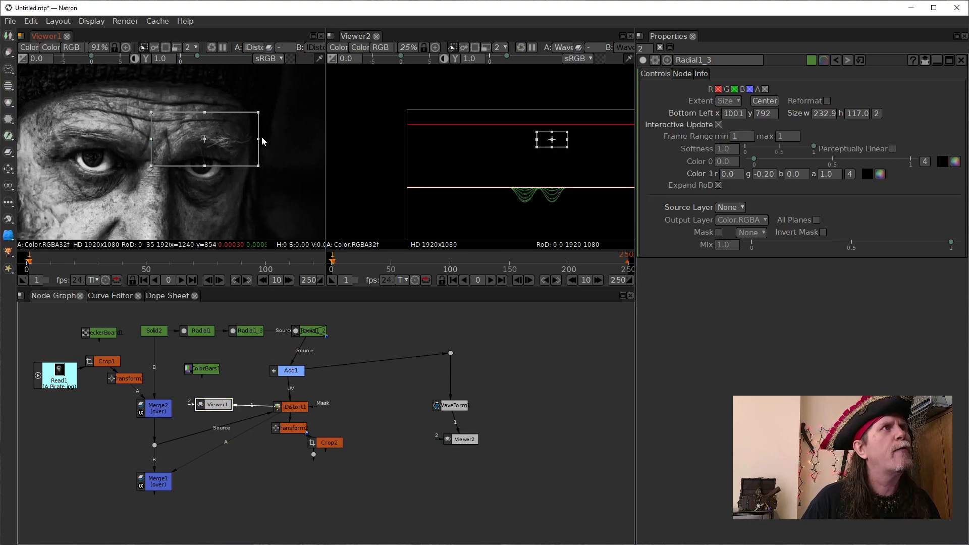
pyautogui.moveTo(259, 141); pyautogui.dragTo(257, 141)
pyautogui.moveTo(204, 166); pyautogui.dragTo(197, 146)
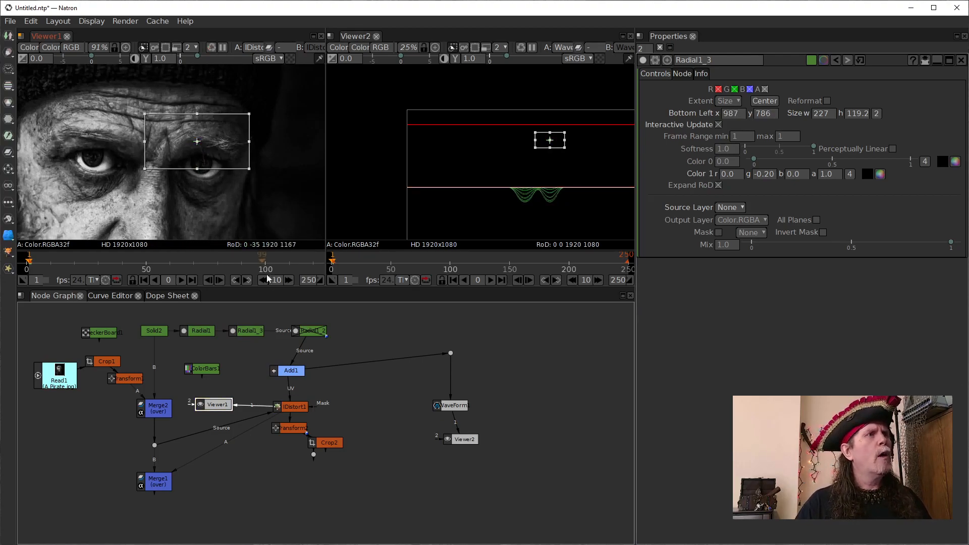
# - Toggle Radial1_3 off and on repeatedly to compare the second eyebrow with and without the warp
pyautogui.click(251, 333)
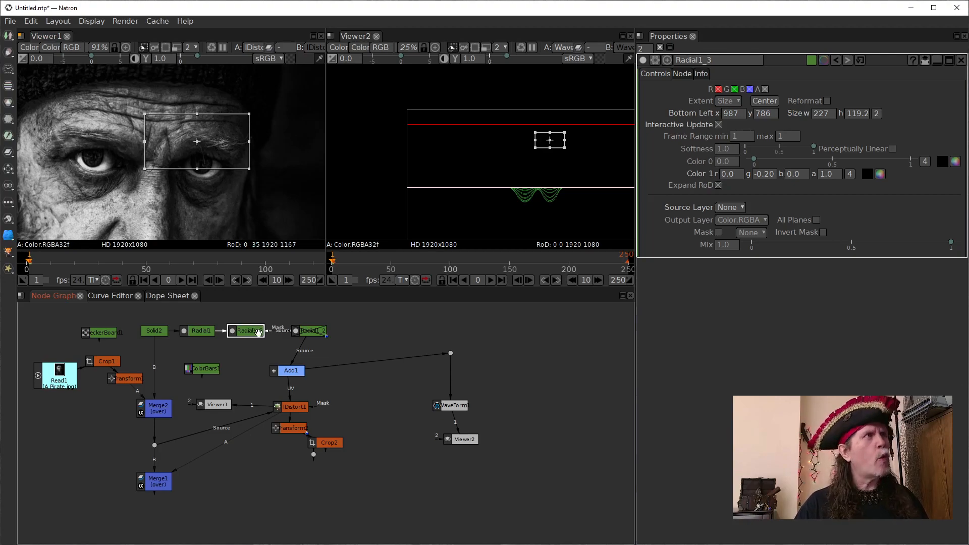
pyautogui.press('d')
pyautogui.press('d')
pyautogui.press('d')
pyautogui.press('d')
pyautogui.press('d')
pyautogui.press('d')
pyautogui.press('d')
pyautogui.press('d')
pyautogui.press('d')
pyautogui.press('d')
pyautogui.press('d')
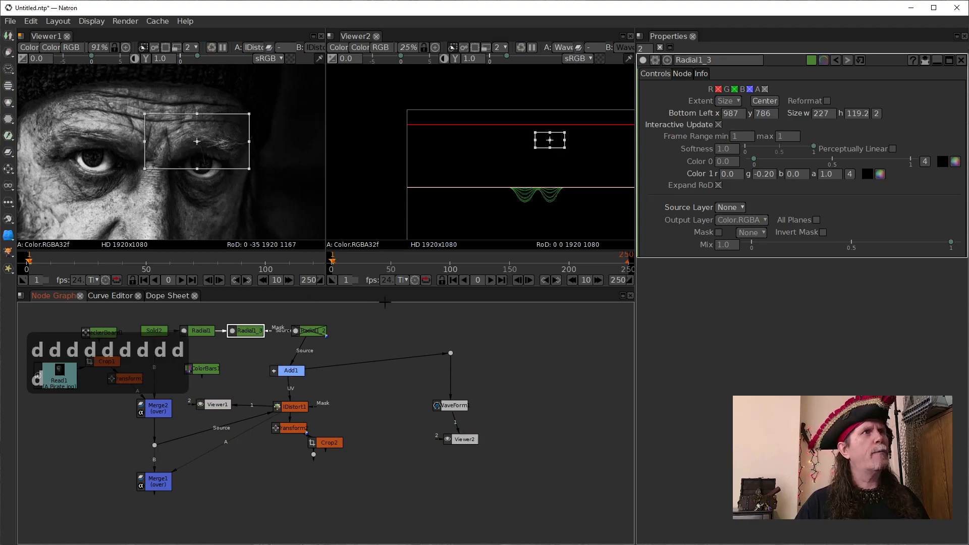
pyautogui.press('d')
pyautogui.press('d')
# - Set Radial1_3's Color 1 green value to -0.15
pyautogui.click(767, 176)
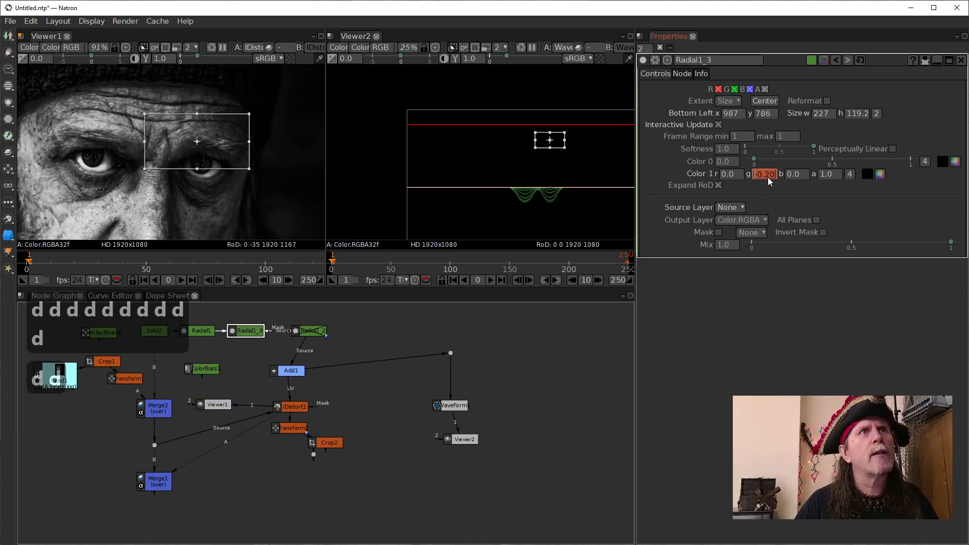
pyautogui.click(767, 176)
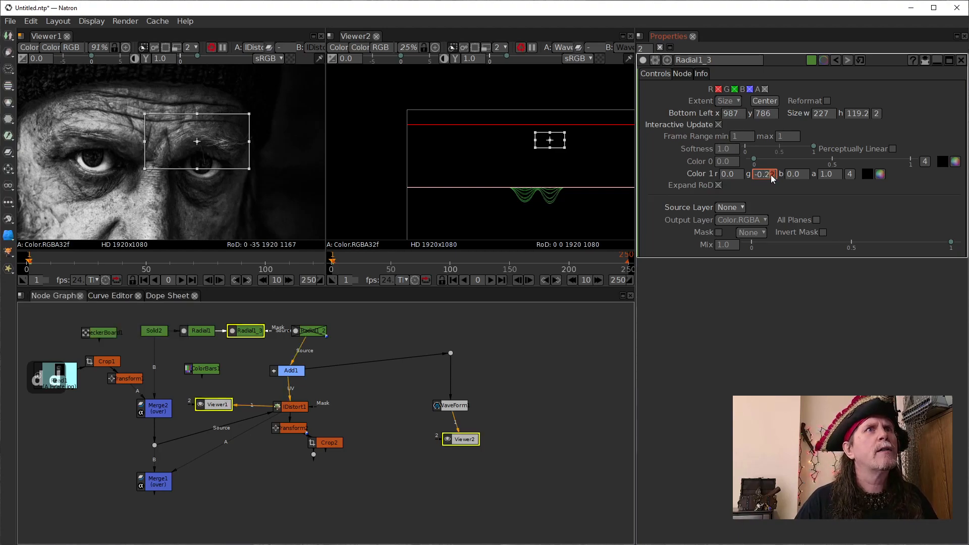
pyautogui.scroll(7, 771, 179)
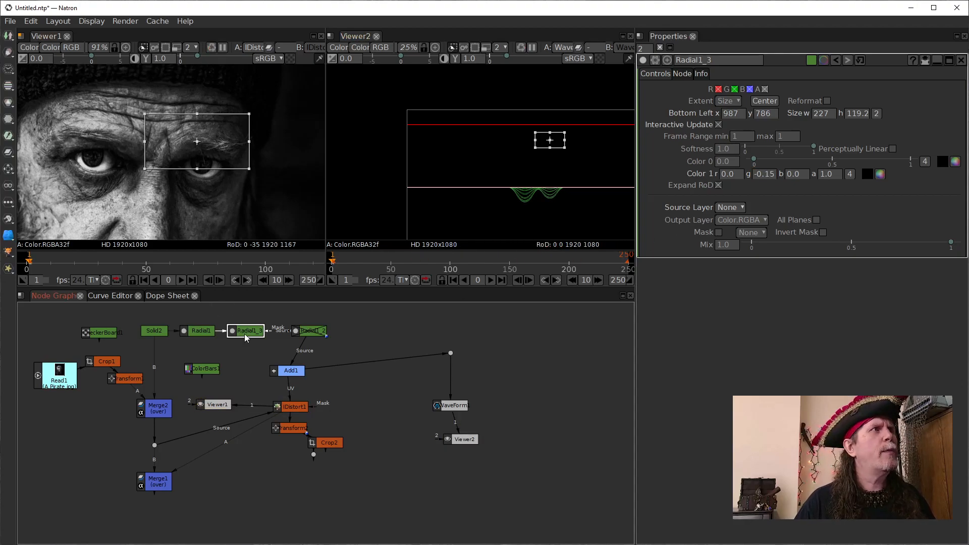
# - Compare the adjusted eyebrow warp by repeatedly disabling and re-enabling Radial1_3
pyautogui.press('d')
pyautogui.press('d')
pyautogui.press('d')
pyautogui.press('d')
pyautogui.press('d')
pyautogui.press('d')
pyautogui.press('d')
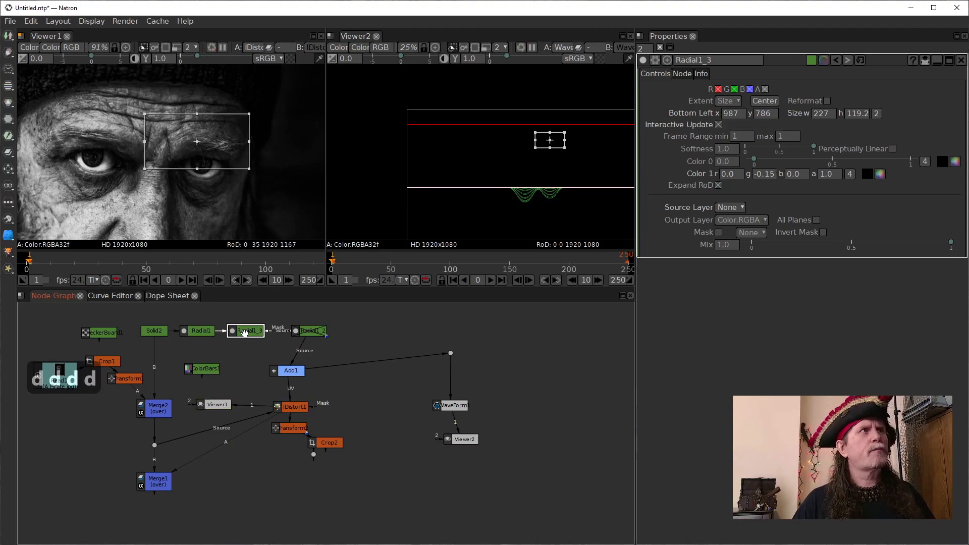
pyautogui.press('d')
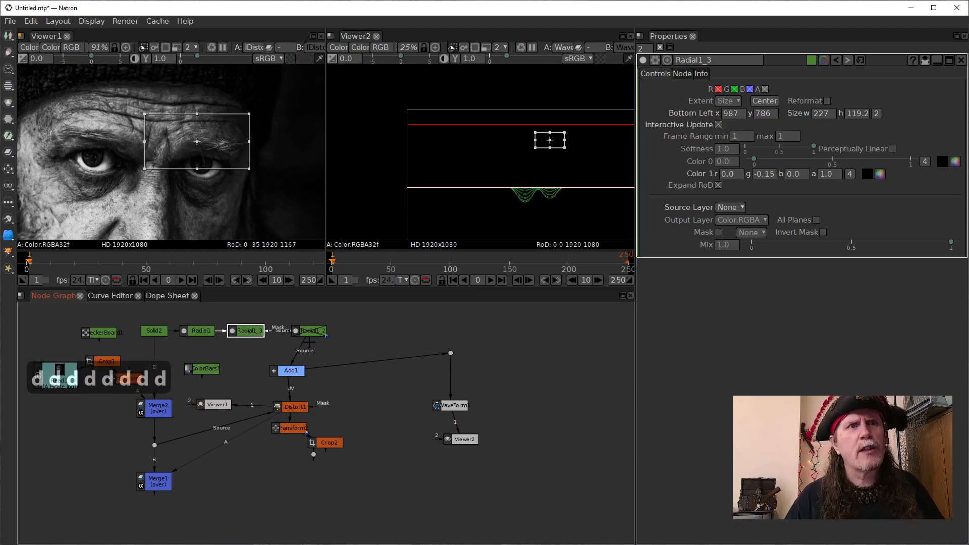
pyautogui.press('d')
# - Enable the Radial1_2 node at the end of the Radial chain
pyautogui.press('d')
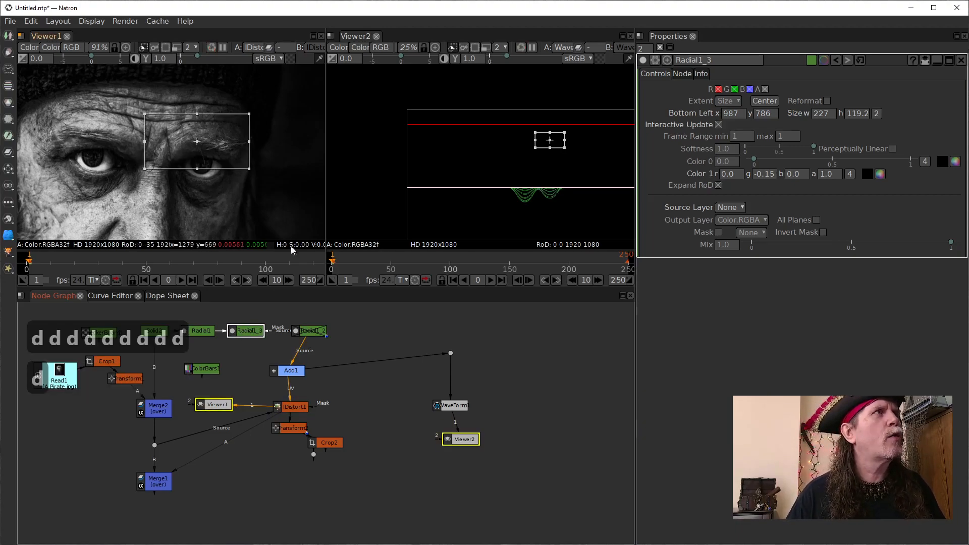
pyautogui.press('d')
pyautogui.moveTo(347, 341); pyautogui.dragTo(401, 301)
pyautogui.moveTo(283, 209); pyautogui.dragTo(222, 297)
pyautogui.moveTo(320, 350); pyautogui.dragTo(298, 475)
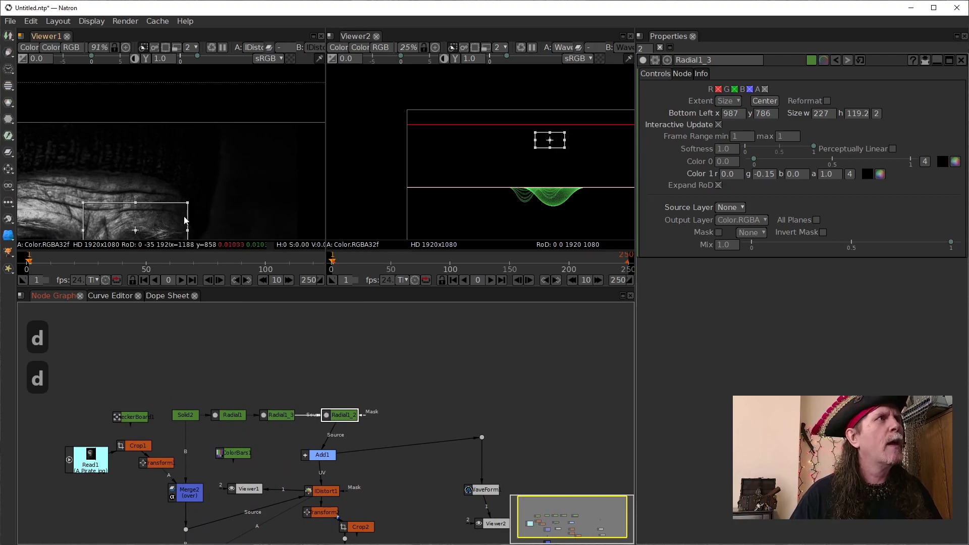
pyautogui.moveTo(178, 222); pyautogui.dragTo(246, 104)
pyautogui.moveTo(216, 163); pyautogui.dragTo(244, 87)
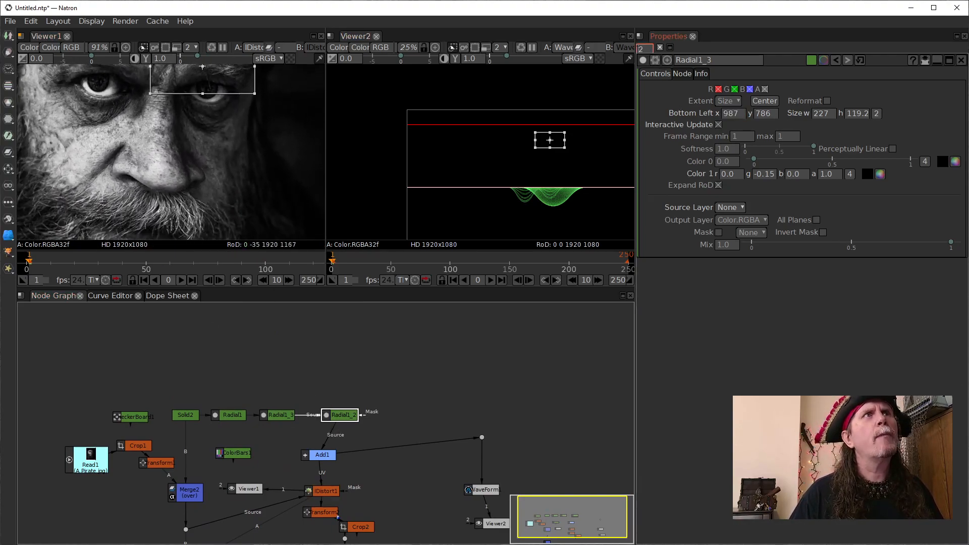
# - Limit the node properties to 1 open panel and open Radial1_2's settings
pyautogui.scroll(-1, 641, 49)
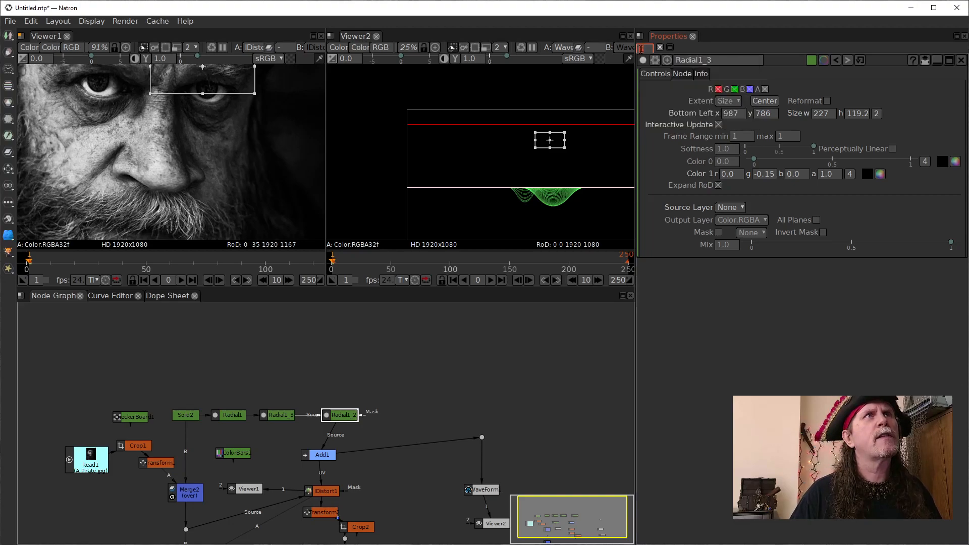
pyautogui.click(332, 415)
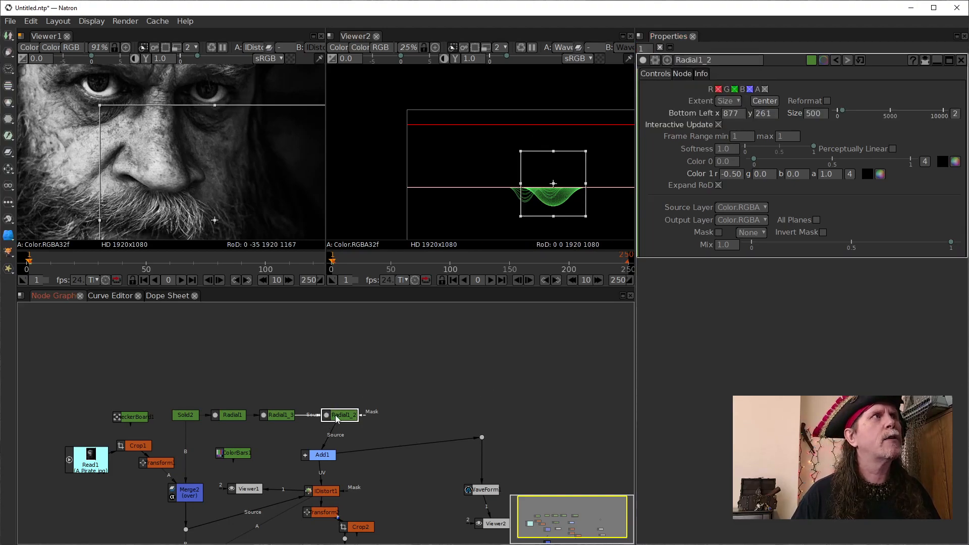
pyautogui.scroll(-6, 296, 190)
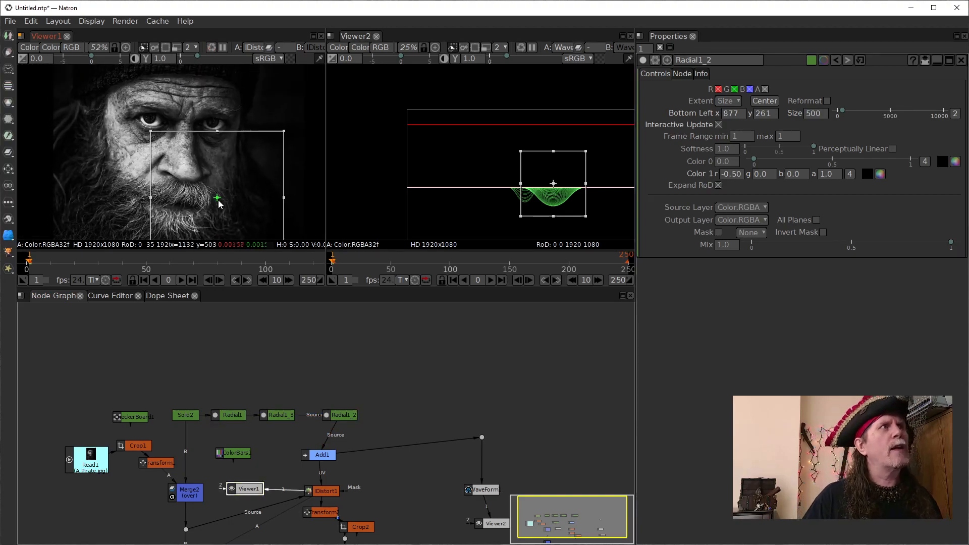
pyautogui.click(335, 415)
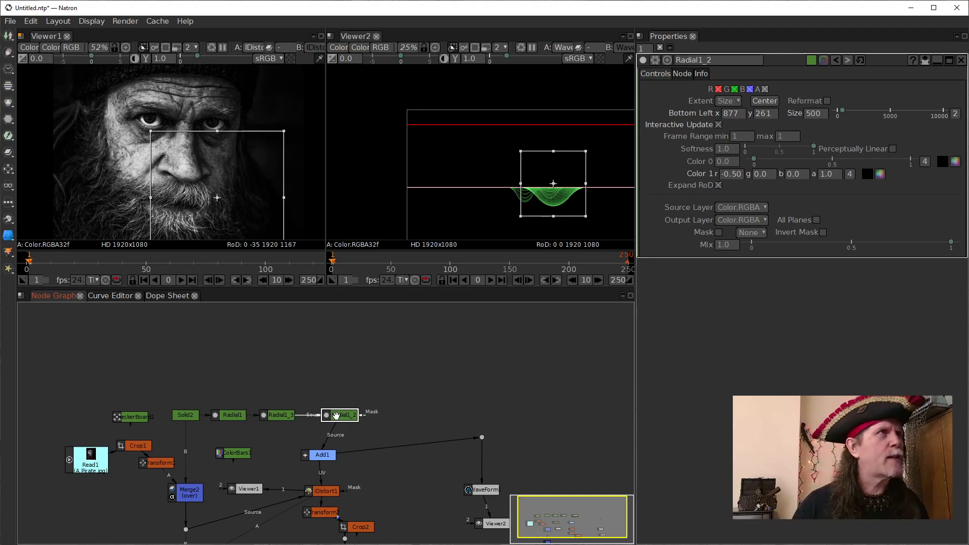
# - Move Radial1, Radial1_3 and Radial1_2 up into a row above Solid2 and Add1
pyautogui.moveTo(235, 415); pyautogui.dragTo(200, 373)
pyautogui.moveTo(283, 417); pyautogui.dragTo(254, 375)
pyautogui.moveTo(338, 419); pyautogui.dragTo(313, 377)
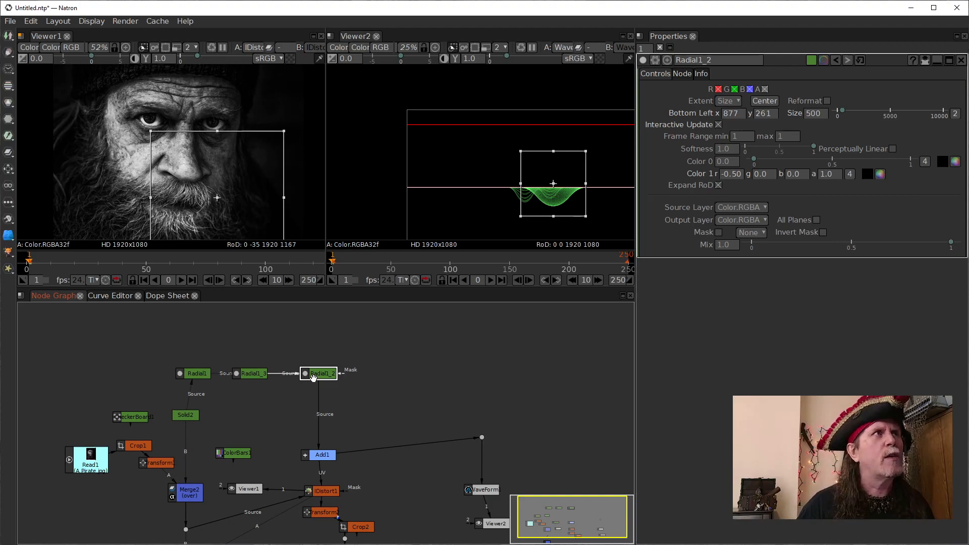
# - Move Radial1_2's shape across the lower face onto the cheek, with its bottom-left corner at about x 623, y 352
pyautogui.moveTo(217, 197); pyautogui.dragTo(209, 196)
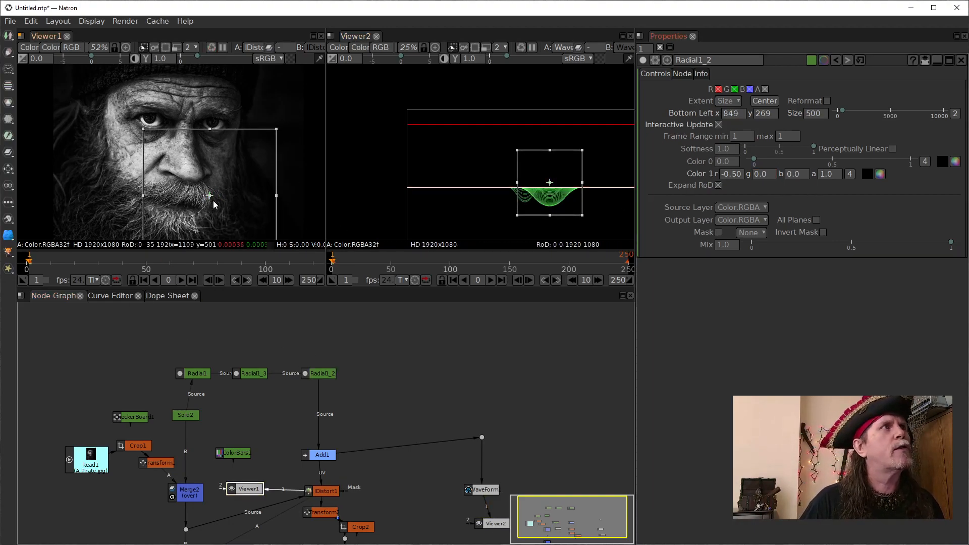
pyautogui.moveTo(210, 198); pyautogui.dragTo(144, 185)
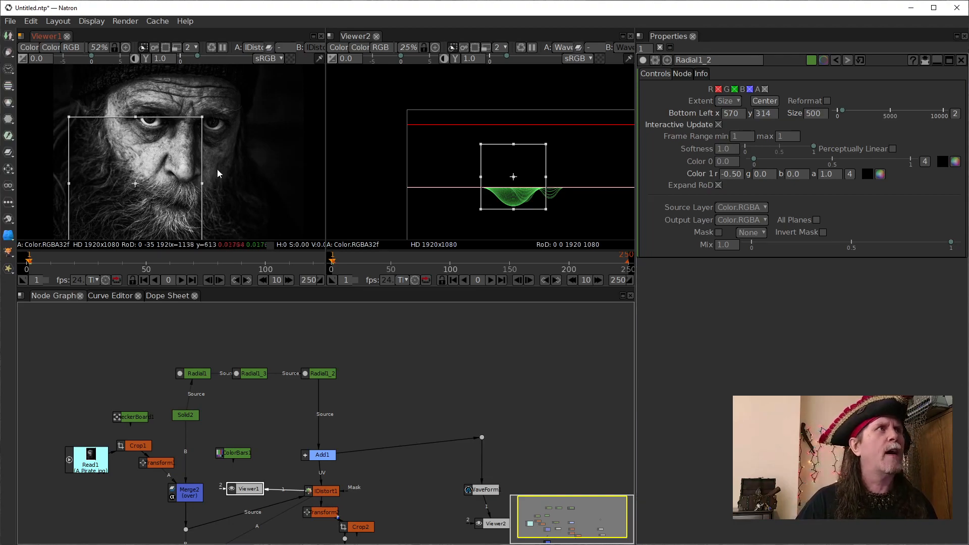
pyautogui.moveTo(131, 186); pyautogui.dragTo(140, 184)
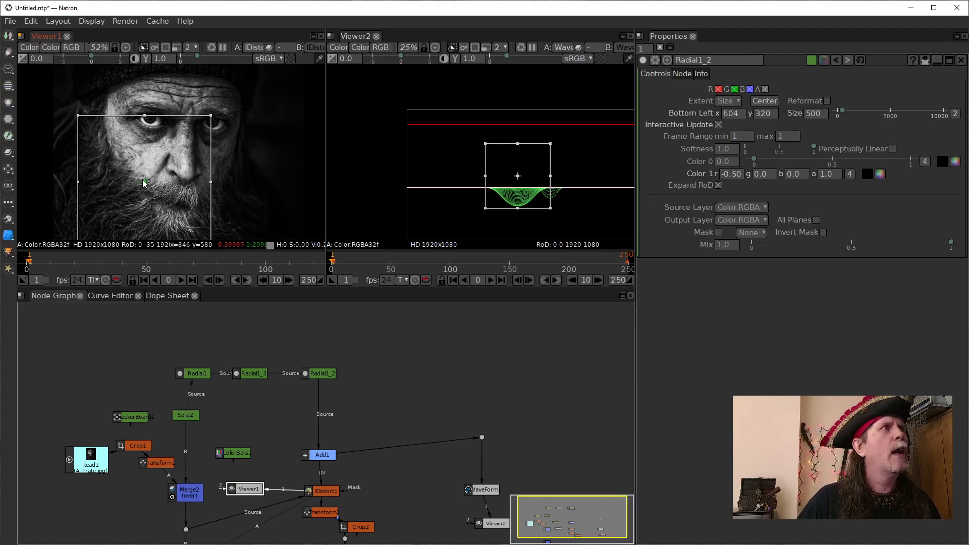
pyautogui.moveTo(145, 183)
pyautogui.mouseDown()
pyautogui.moveTo(196, 177)
pyautogui.moveTo(130, 175)
pyautogui.moveTo(203, 176)
pyautogui.moveTo(150, 171)
pyautogui.mouseUp()
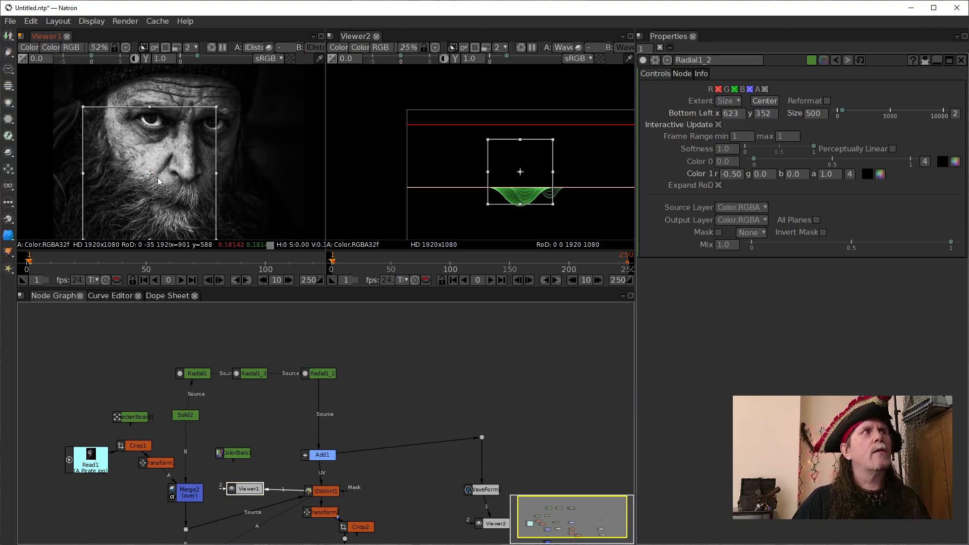
# - Set Radial1_2's Color 1 red to 0.50 and reposition the shape over the nose, bottom-left at about x 791, y 363
pyautogui.click(726, 177)
pyautogui.click(725, 176)
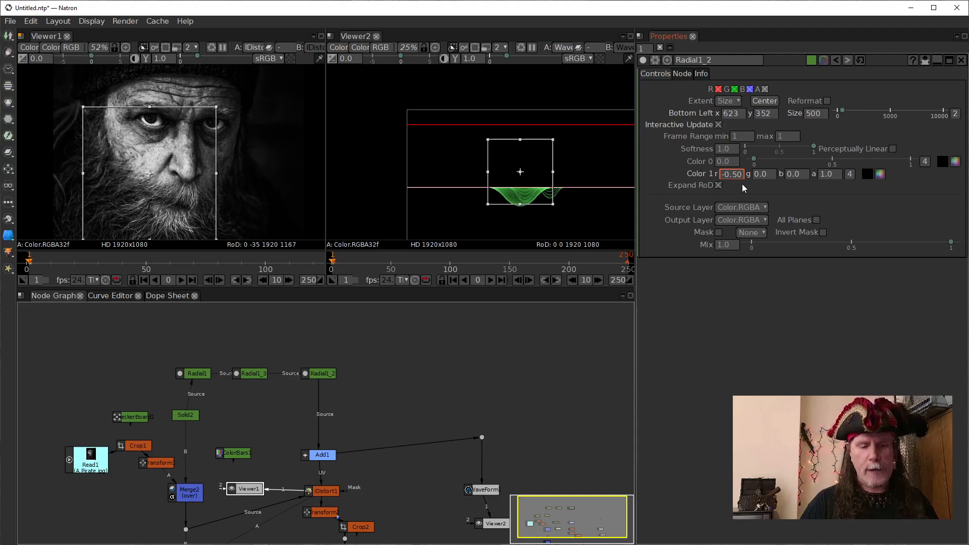
pyautogui.press('BackSpace')
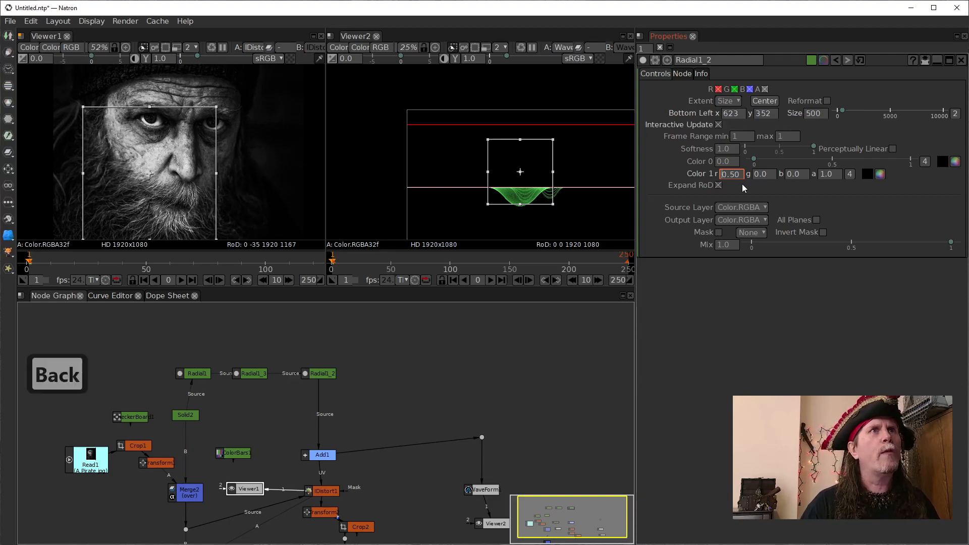
pyautogui.click(573, 343)
pyautogui.moveTo(147, 174); pyautogui.dragTo(138, 175)
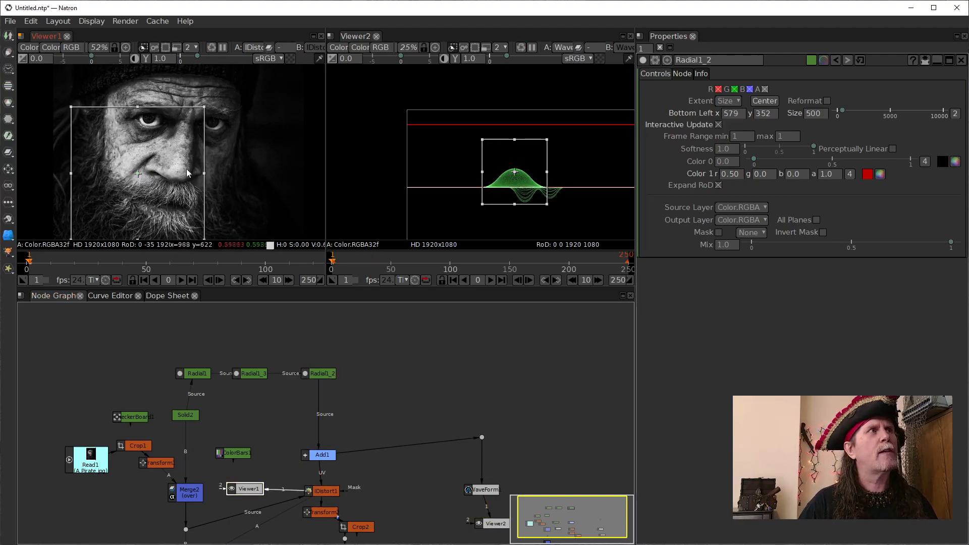
pyautogui.moveTo(135, 172); pyautogui.dragTo(195, 171)
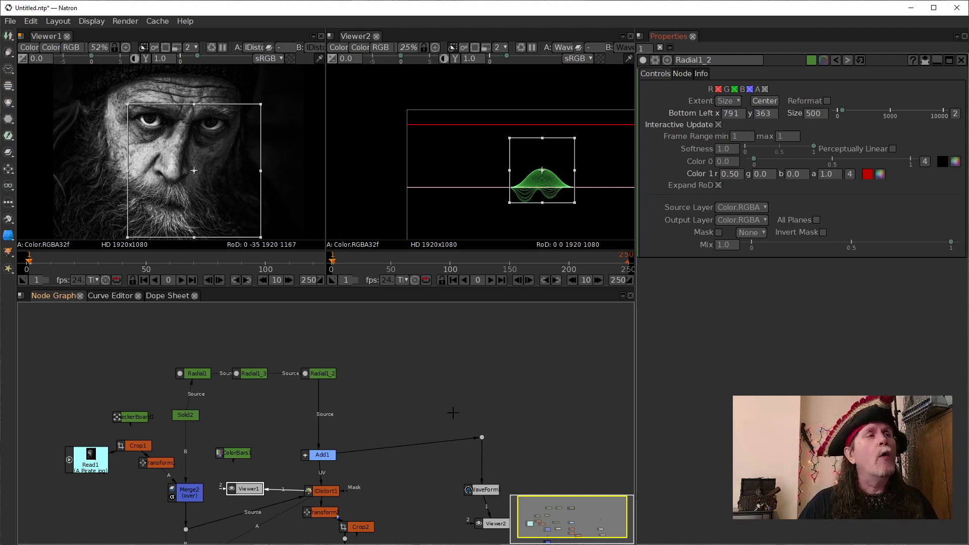
# - Examine Add1's output in Viewer1, and switch the viewer back to IDistort1
pyautogui.click(192, 374)
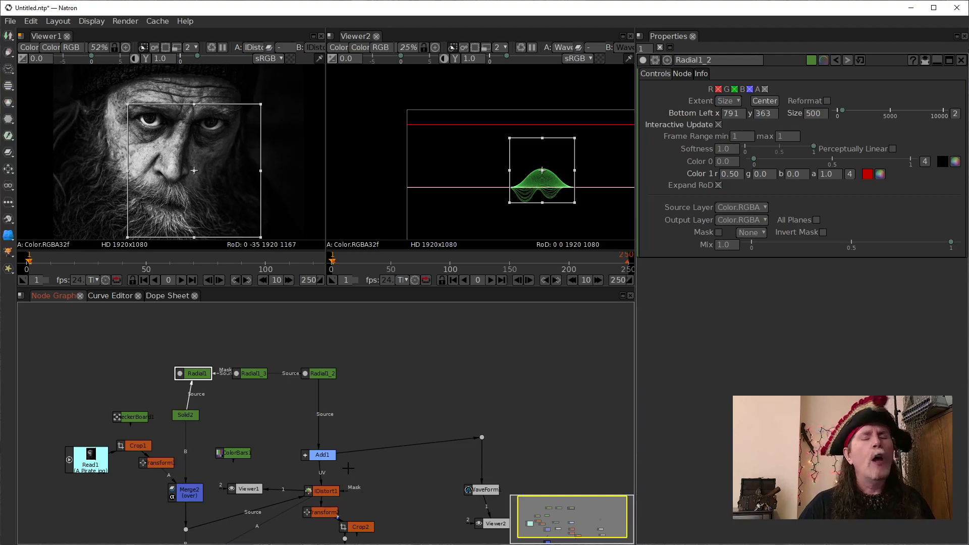
pyautogui.click(322, 454)
pyautogui.moveTo(391, 495); pyautogui.dragTo(383, 425)
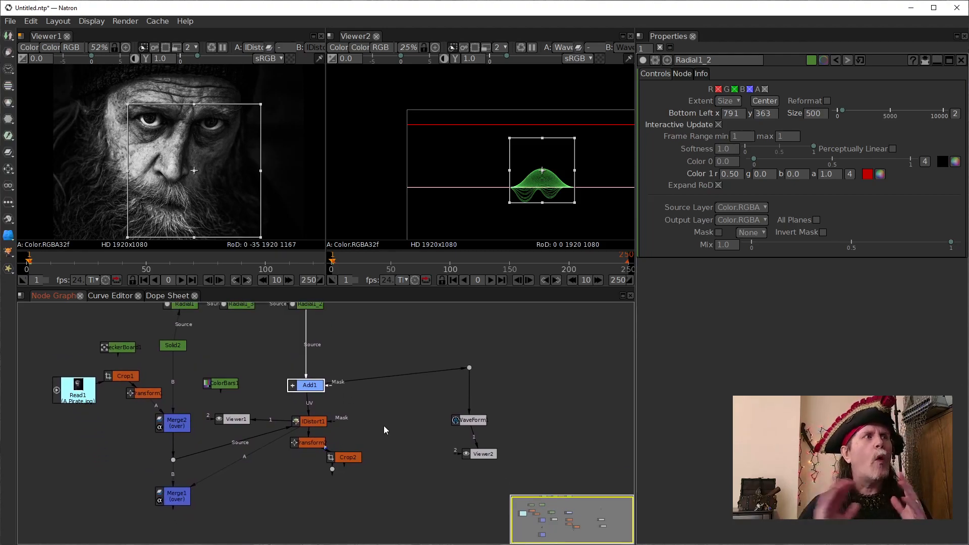
pyautogui.moveTo(278, 422); pyautogui.dragTo(303, 386)
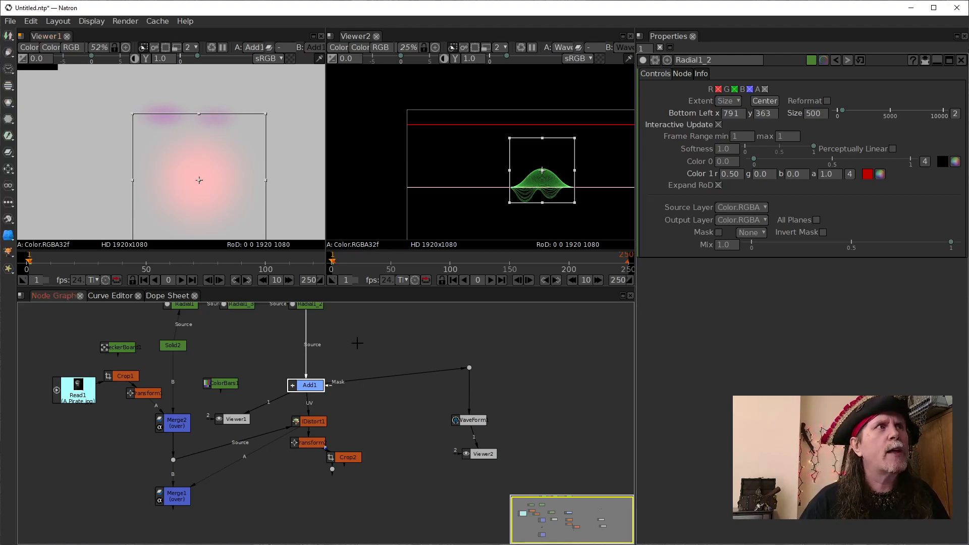
pyautogui.moveTo(357, 344); pyautogui.dragTo(352, 371)
pyautogui.click(308, 450)
pyautogui.moveTo(261, 429); pyautogui.dragTo(293, 449)
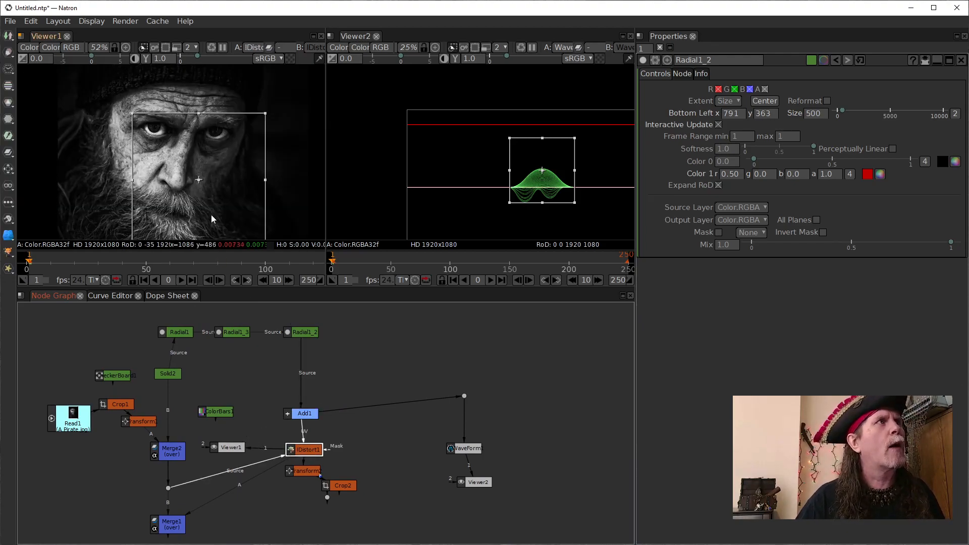
# - Reposition Radial1_2 over the cheek beside the nose, bottom-left at about x 558, y 405, and set Color 1 red to 0.20
pyautogui.click(197, 180)
pyautogui.moveTo(198, 180); pyautogui.dragTo(142, 188)
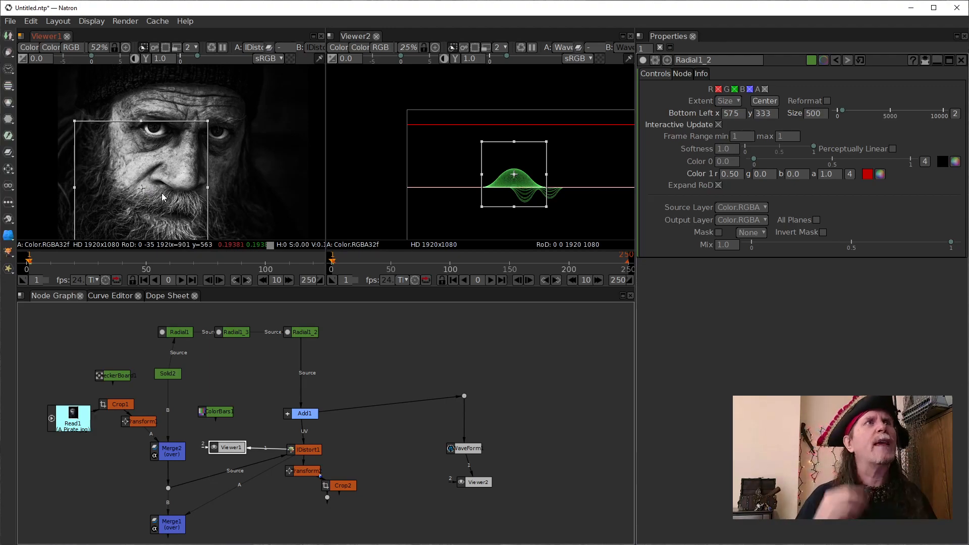
pyautogui.click(736, 176)
pyautogui.scroll(-3, 731, 177)
pyautogui.scroll(-2, 730, 176)
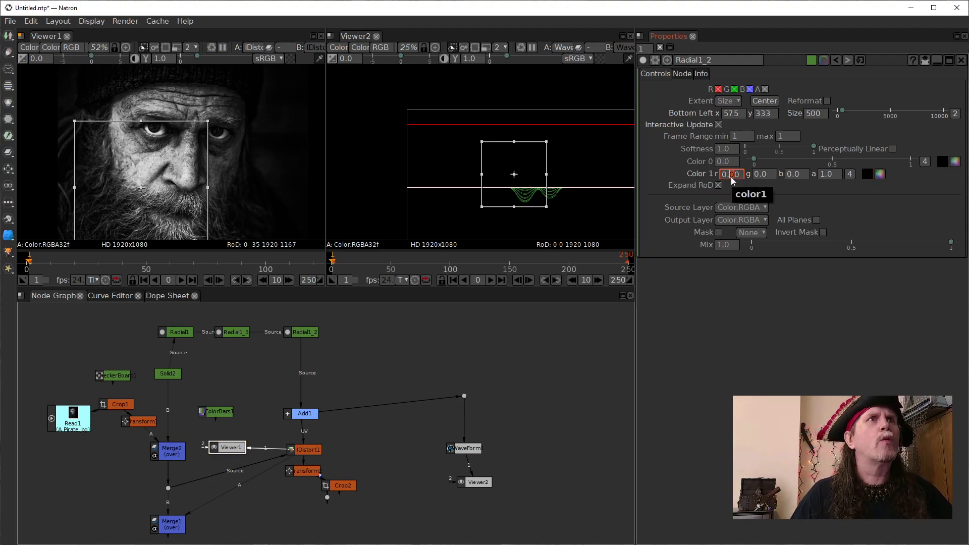
pyautogui.scroll(1, 731, 176)
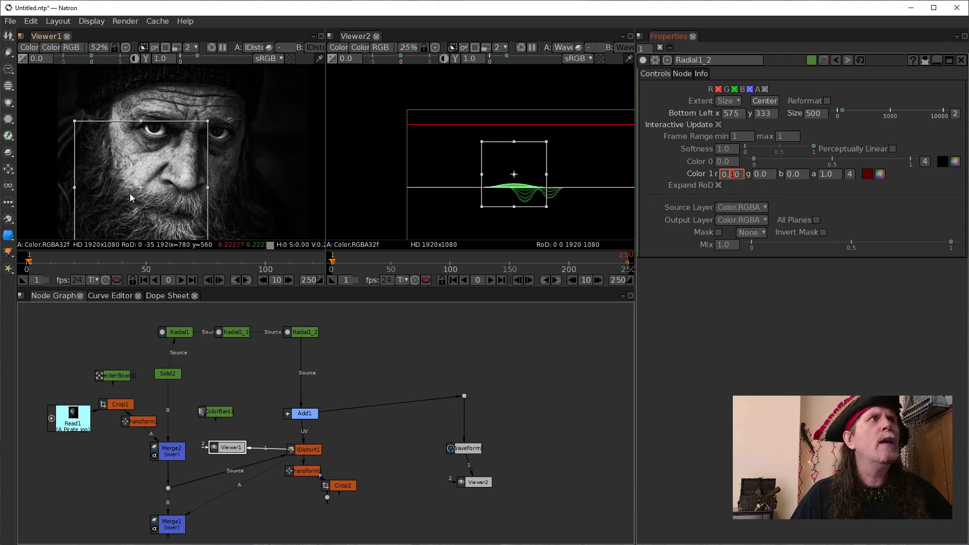
pyautogui.moveTo(138, 184); pyautogui.dragTo(115, 170)
pyautogui.click(728, 173)
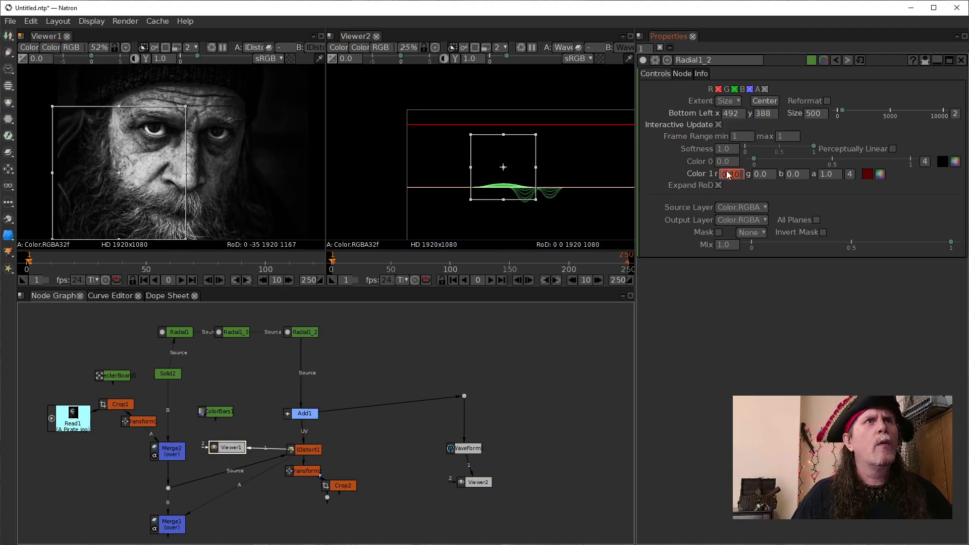
pyautogui.scroll(1, 730, 177)
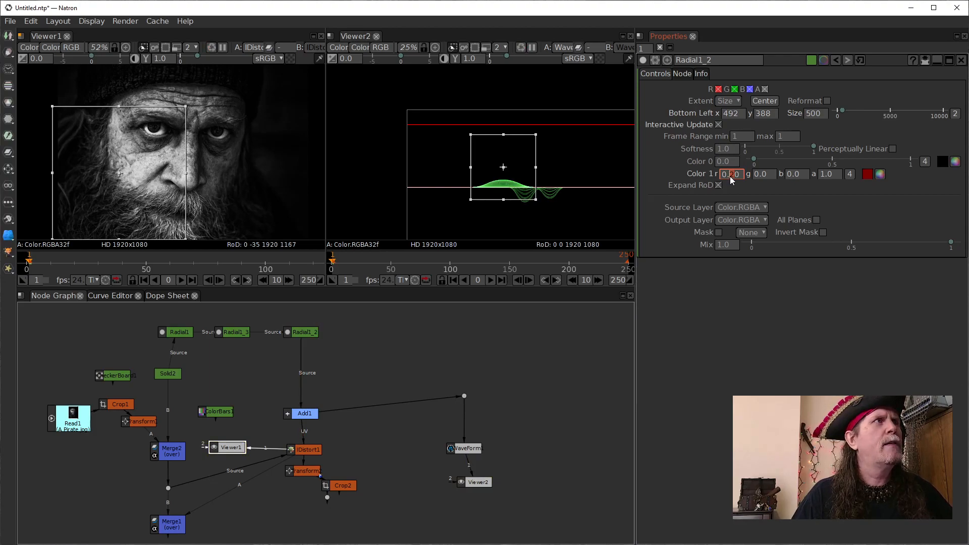
pyautogui.moveTo(118, 172)
pyautogui.mouseDown()
pyautogui.moveTo(135, 168)
pyautogui.moveTo(143, 186)
pyautogui.moveTo(137, 168)
pyautogui.mouseUp()
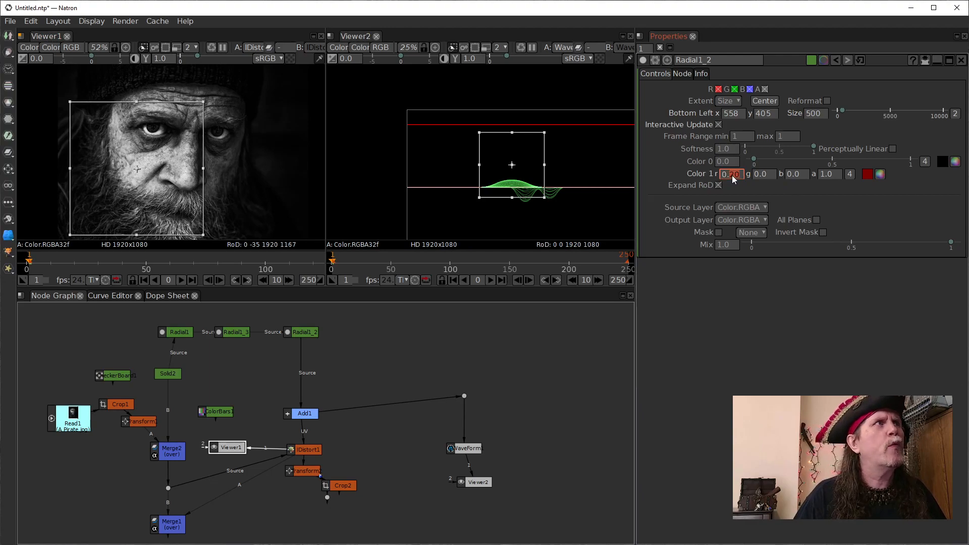
# - Set Radial1_2's Color 1 green to -0.2
pyautogui.click(764, 177)
pyautogui.scroll(-1, 764, 177)
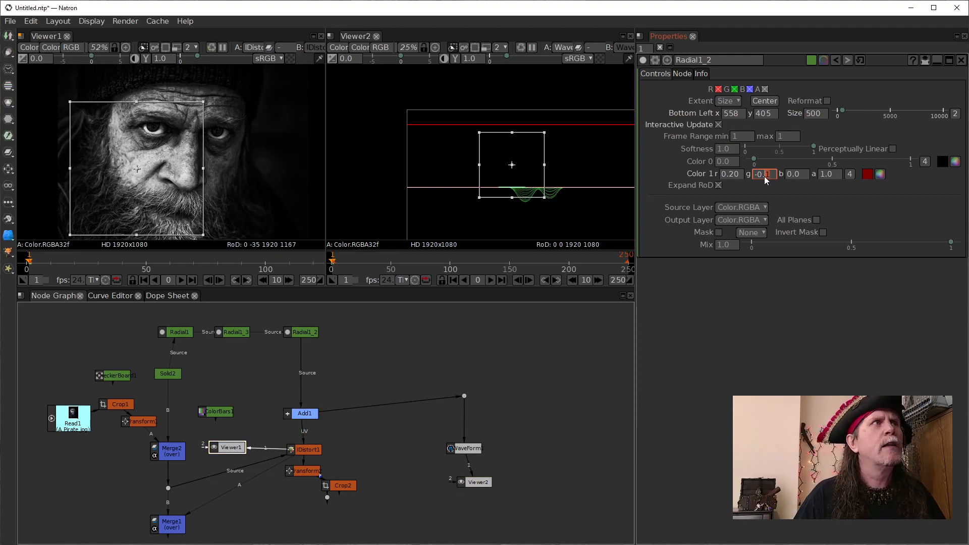
pyautogui.scroll(-1, 764, 177)
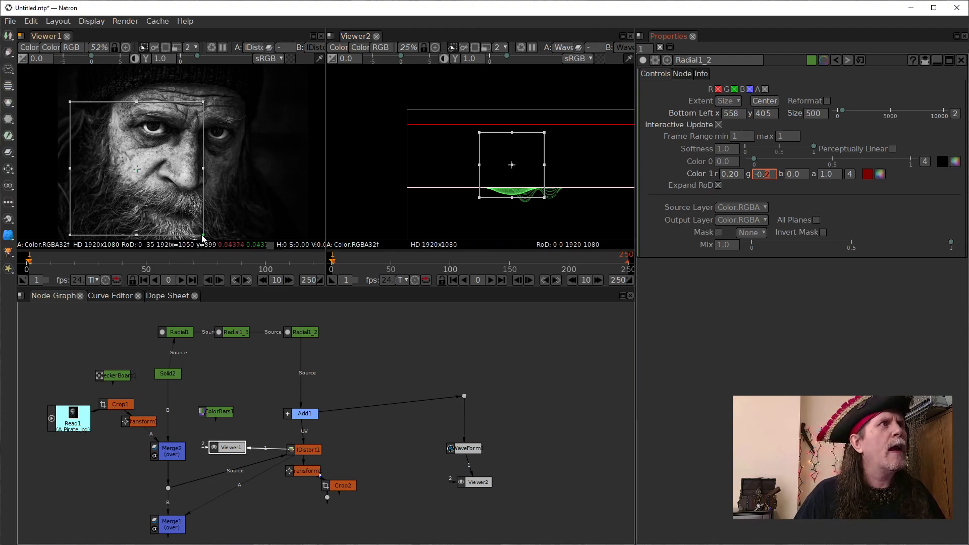
# - Resize Radial1_2 to about 485 wide by 262 high and place it on the cheek, bottom-left at about x 572, y 517
pyautogui.moveTo(137, 166); pyautogui.dragTo(136, 168)
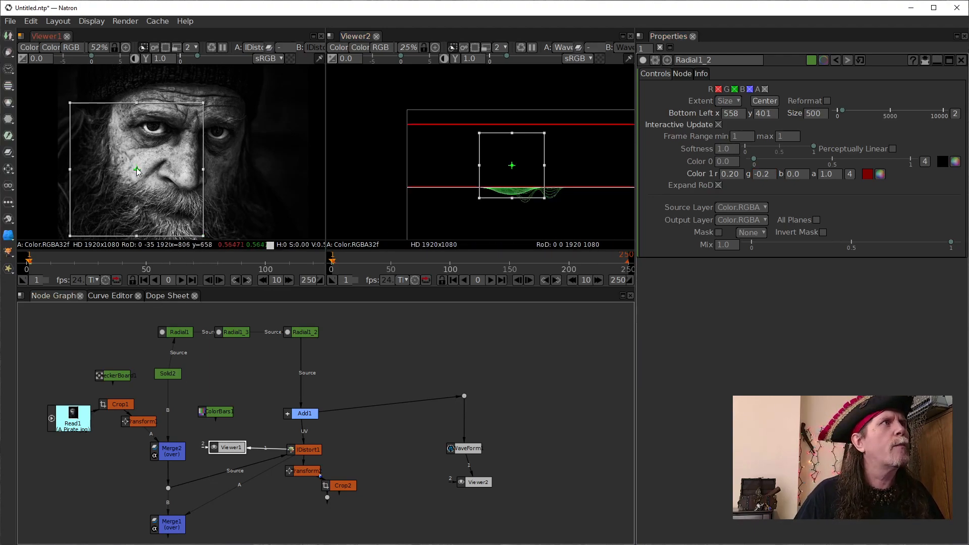
pyautogui.moveTo(136, 103); pyautogui.dragTo(135, 137)
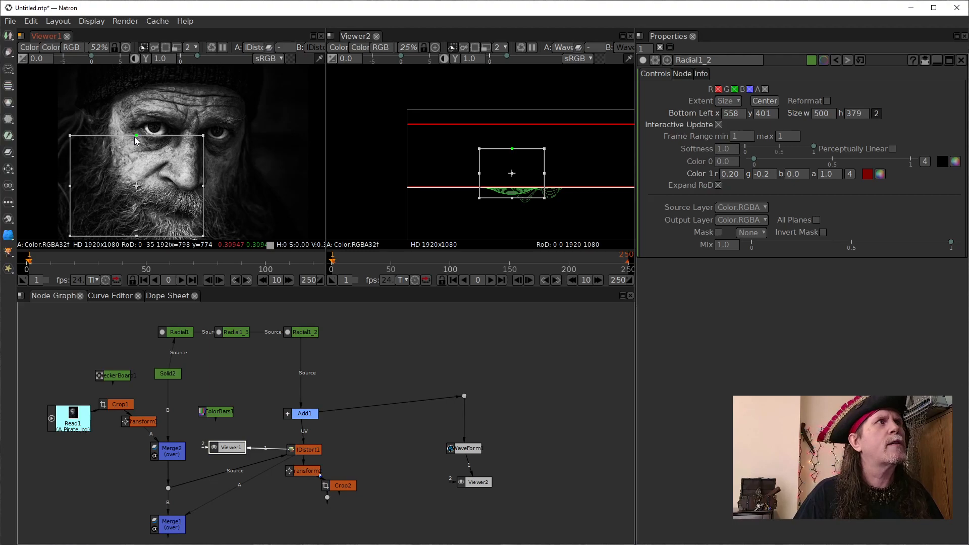
pyautogui.moveTo(134, 235); pyautogui.dragTo(132, 236)
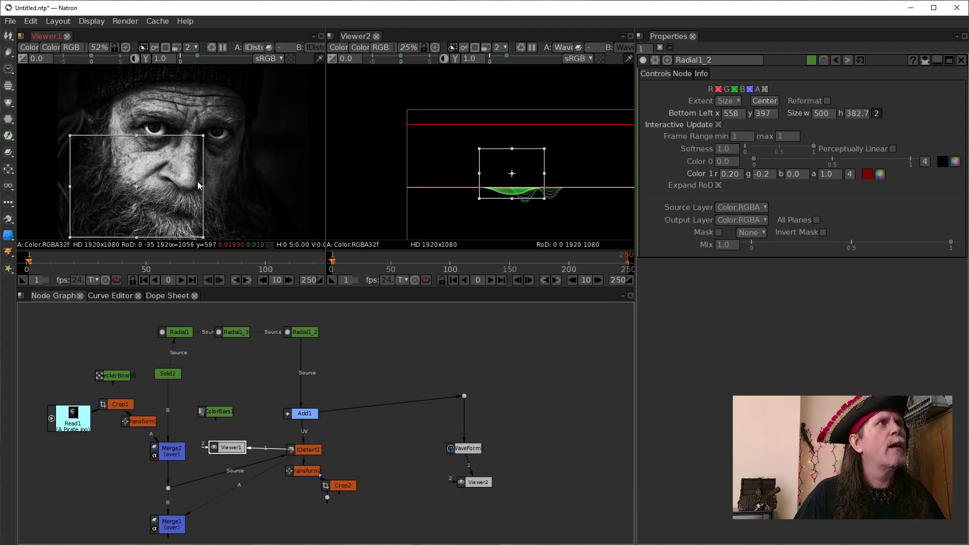
pyautogui.moveTo(203, 186); pyautogui.dragTo(200, 186)
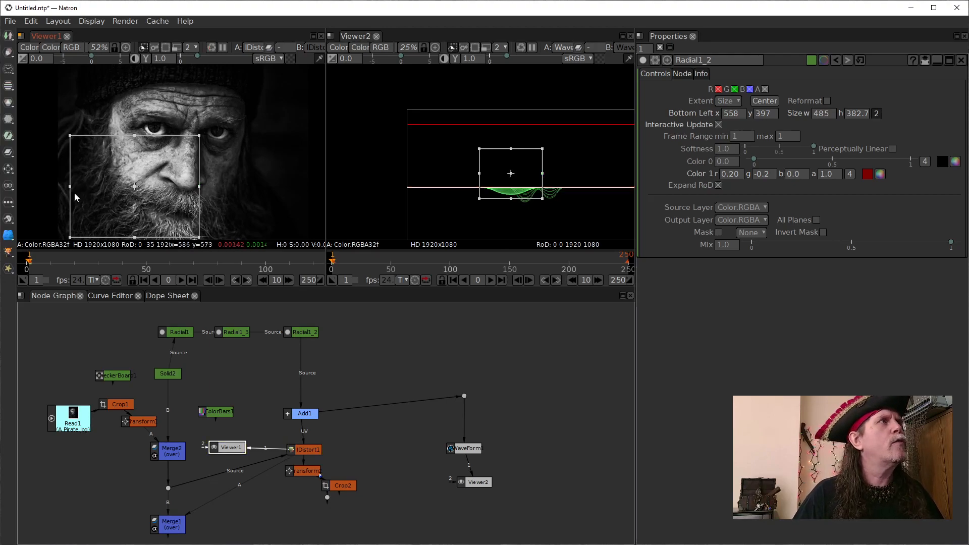
pyautogui.moveTo(135, 184); pyautogui.dragTo(136, 164)
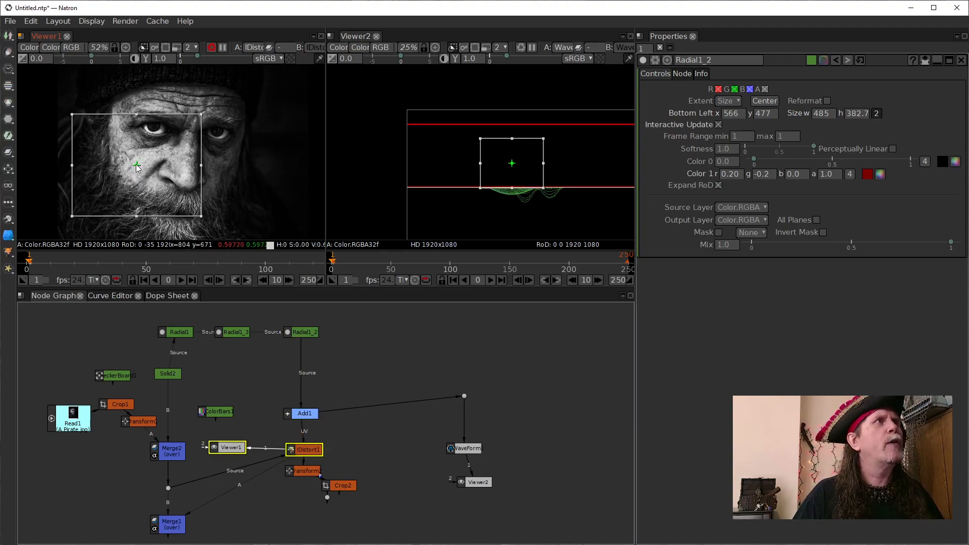
pyautogui.moveTo(138, 114); pyautogui.dragTo(133, 133)
pyautogui.moveTo(137, 214); pyautogui.dragTo(136, 205)
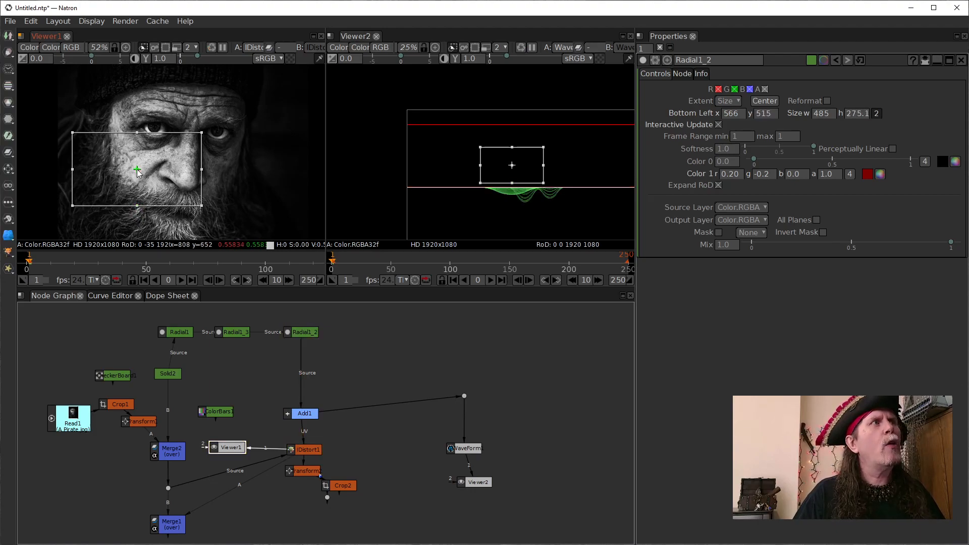
pyautogui.moveTo(137, 168); pyautogui.dragTo(138, 168)
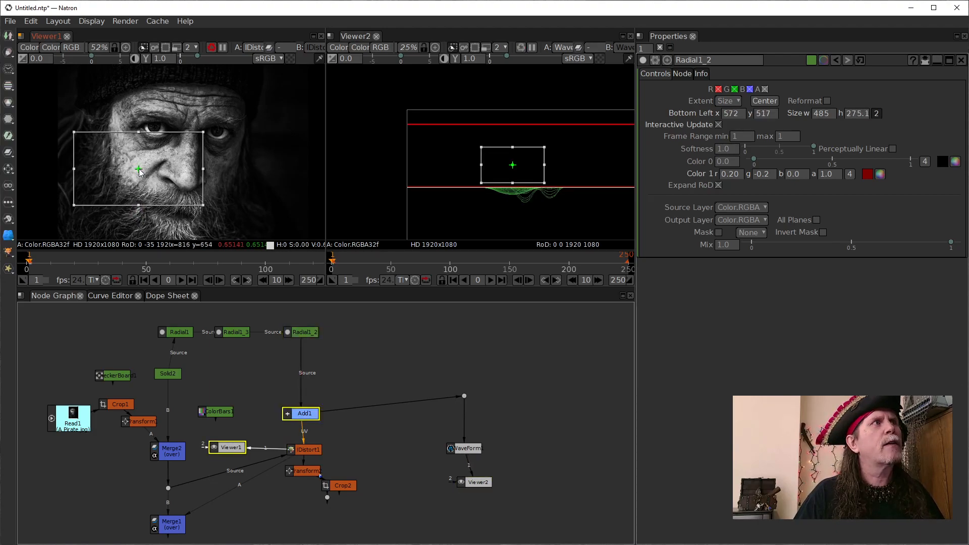
pyautogui.moveTo(136, 133); pyautogui.dragTo(135, 134)
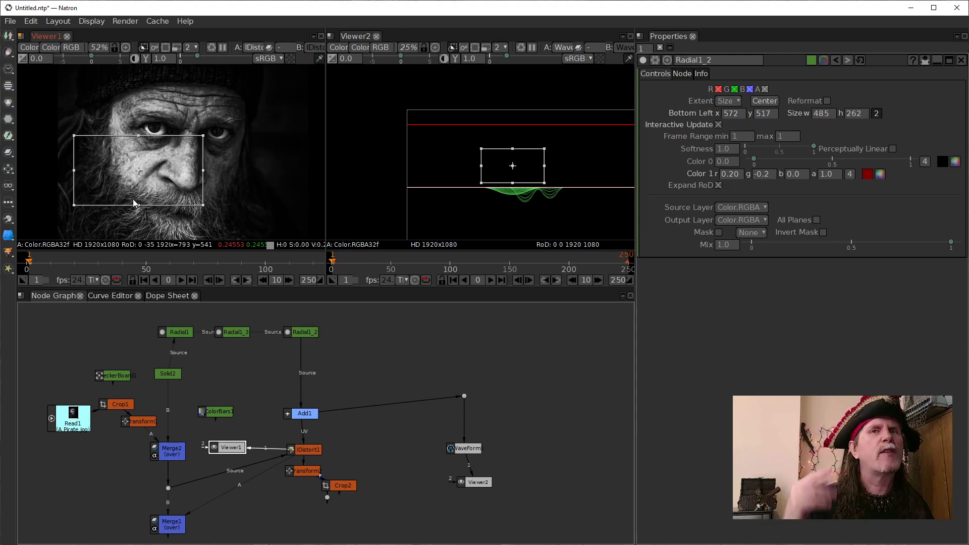
# - Compare the cheek warp by repeatedly disabling and re-enabling Radial1_2
pyautogui.click(297, 333)
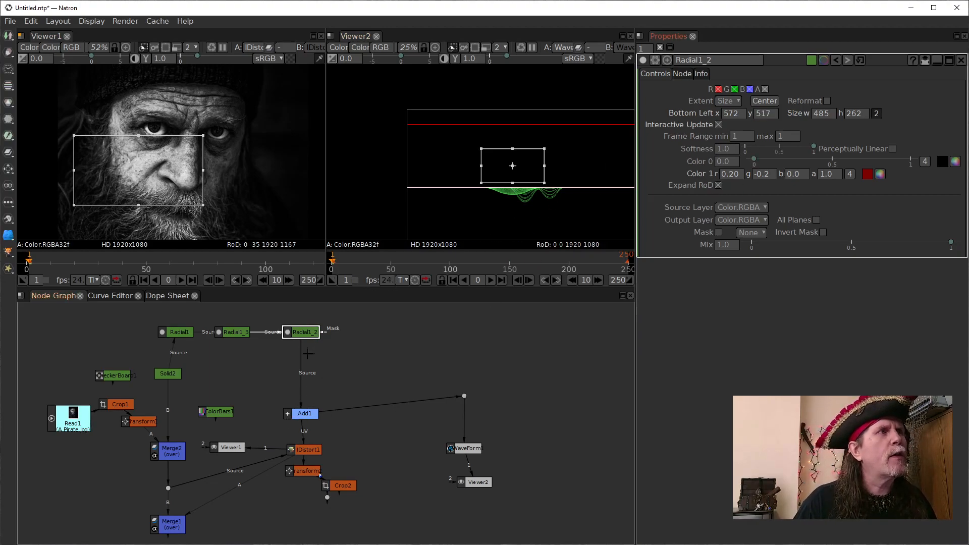
pyautogui.press('d')
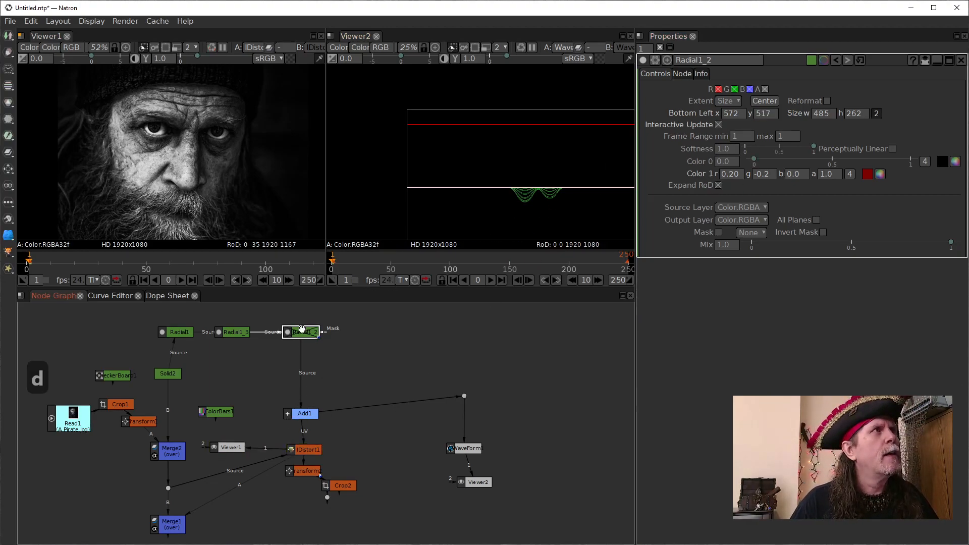
pyautogui.press('d')
pyautogui.press('d')
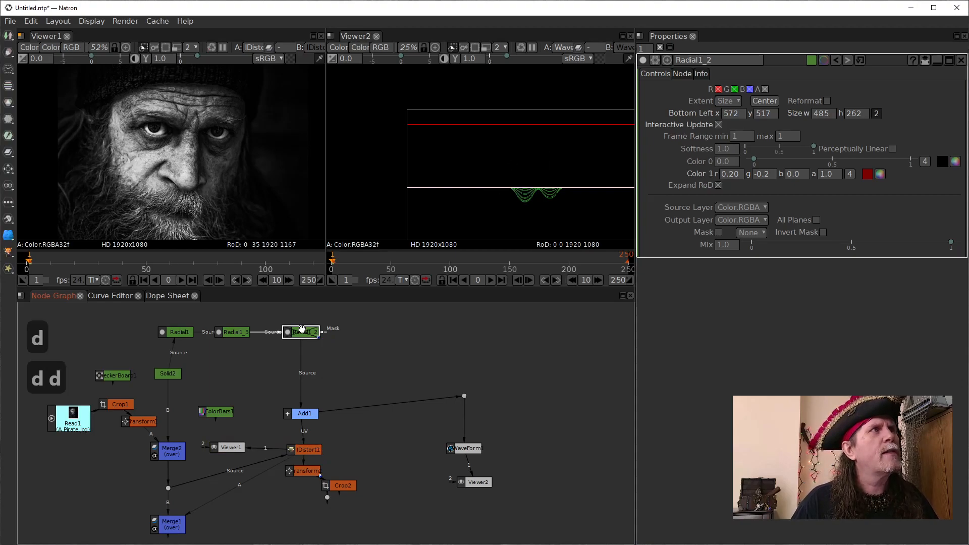
pyautogui.press('d')
pyautogui.press('d')
pyautogui.press('d')
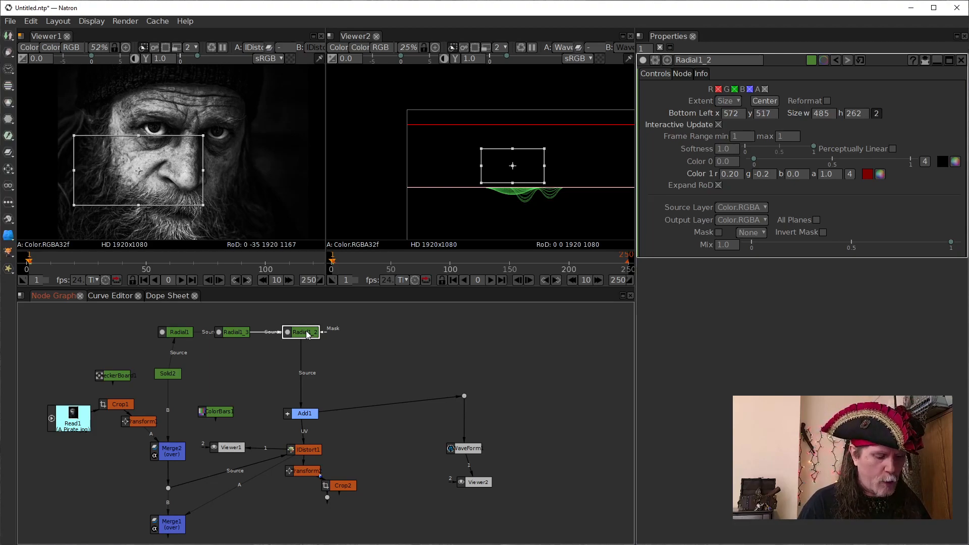
# - Duplicate Radial1_2 and insert the copy between Radial1_2 and Add1
pyautogui.hotkey('alt', 'c')
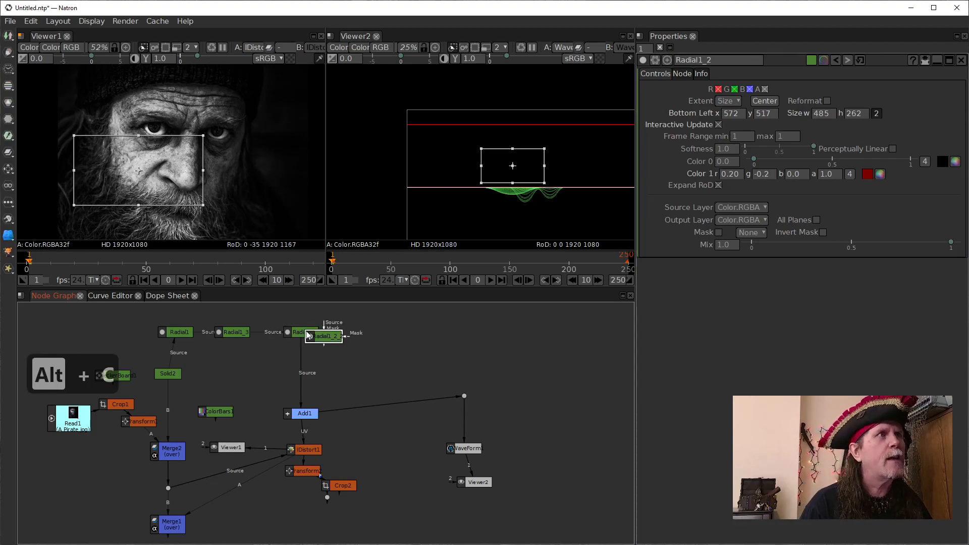
pyautogui.moveTo(310, 329)
pyautogui.mouseDown()
pyautogui.moveTo(316, 364)
pyautogui.moveTo(301, 366)
pyautogui.mouseUp()
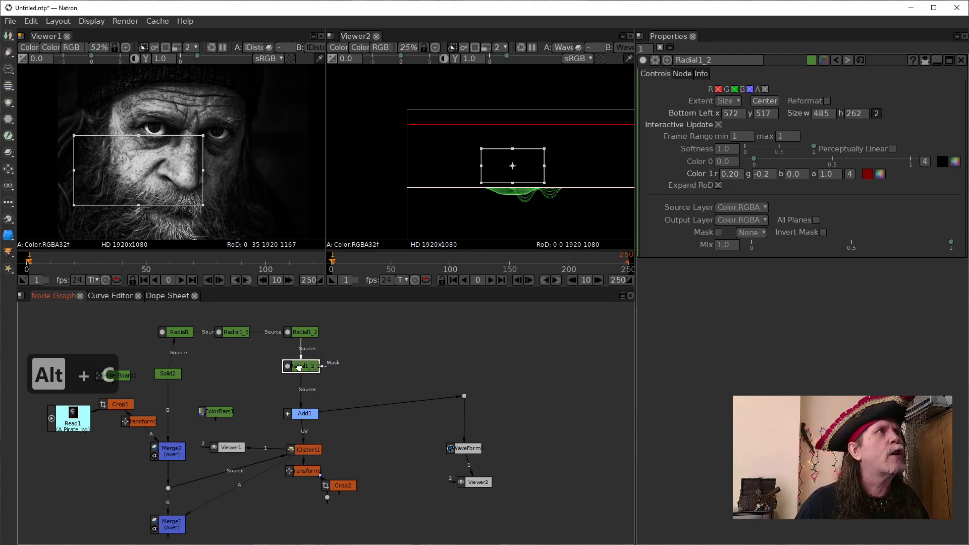
# - Move Radial1_2's shape down toward the mouth, with its bottom-left corner at about x 557, y 424
pyautogui.moveTo(138, 170); pyautogui.dragTo(135, 195)
pyautogui.moveTo(199, 201); pyautogui.dragTo(206, 181)
pyautogui.moveTo(141, 175); pyautogui.dragTo(138, 175)
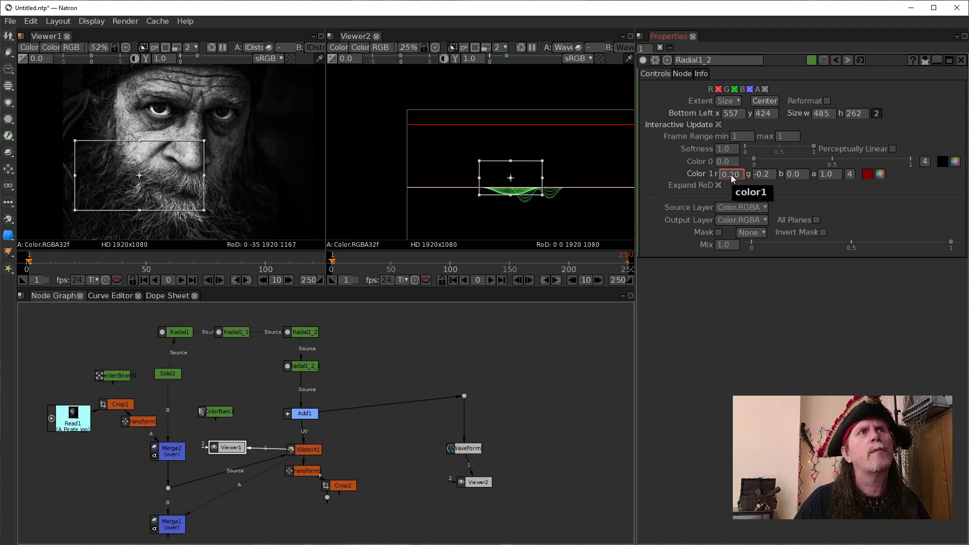
# - Set Radial1_2's Color 1 to red 0.10 and green -0.1
pyautogui.scroll(-1, 731, 175)
pyautogui.scroll(-1, 765, 175)
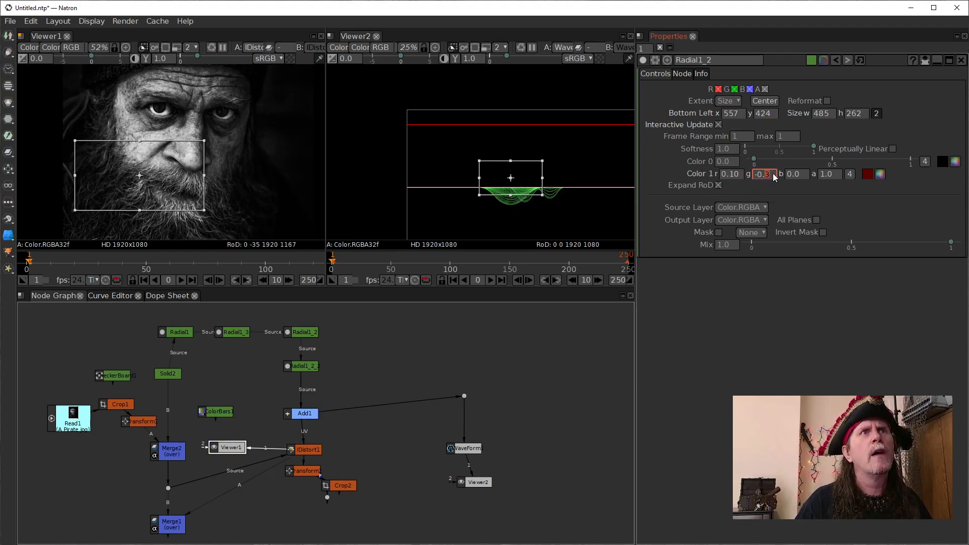
pyautogui.scroll(1, 767, 175)
pyautogui.scroll(1, 767, 175)
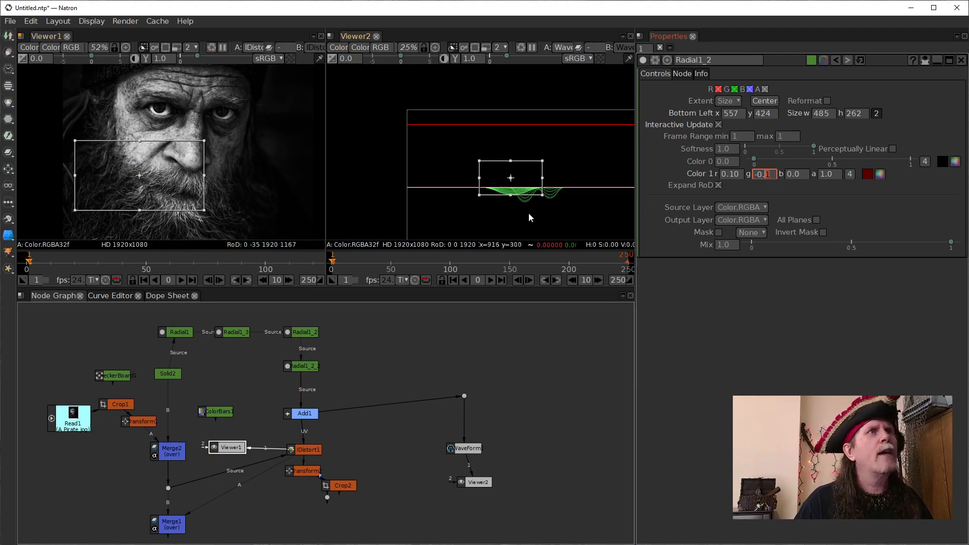
# - Compare the warp by repeatedly disabling and re-enabling the Radial node directly above Add1
pyautogui.click(301, 369)
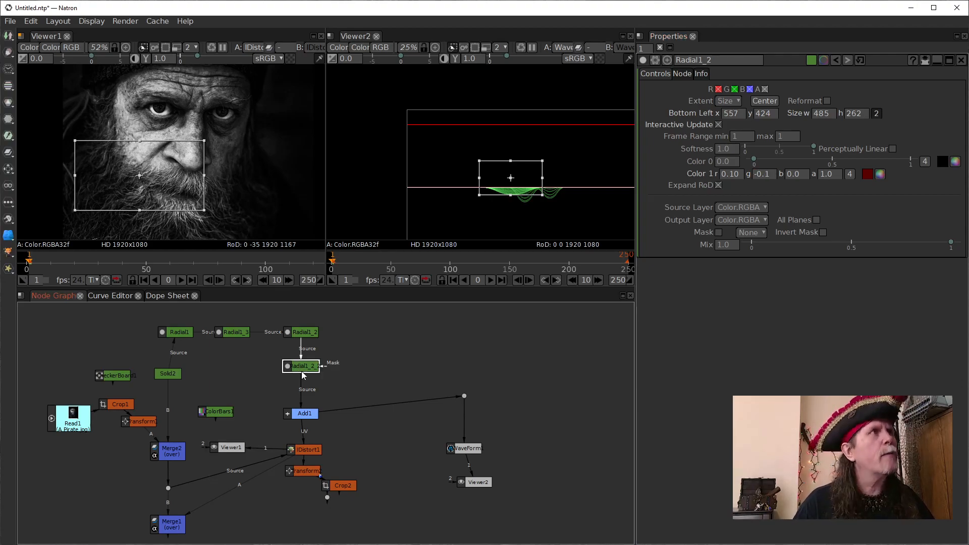
pyautogui.press('d')
pyautogui.press('d')
pyautogui.press('d')
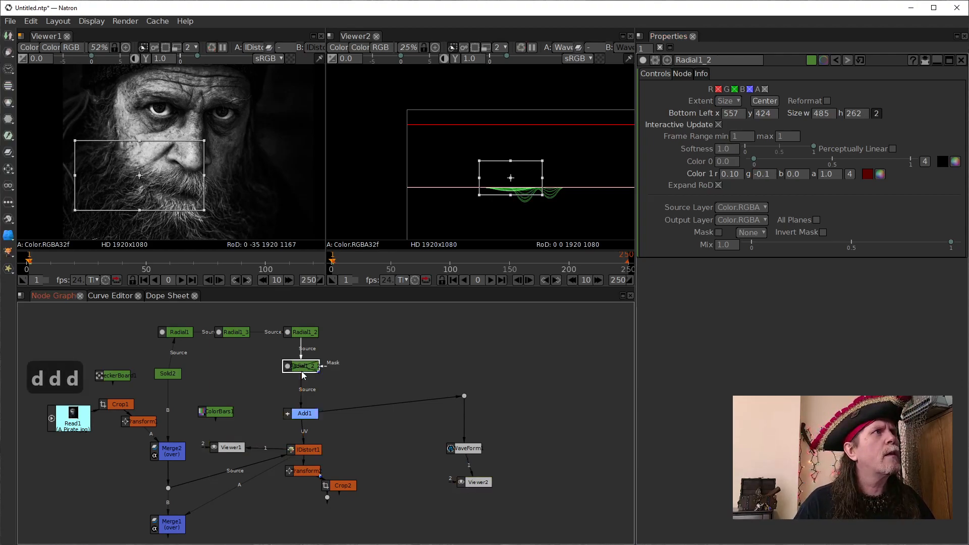
pyautogui.press('d')
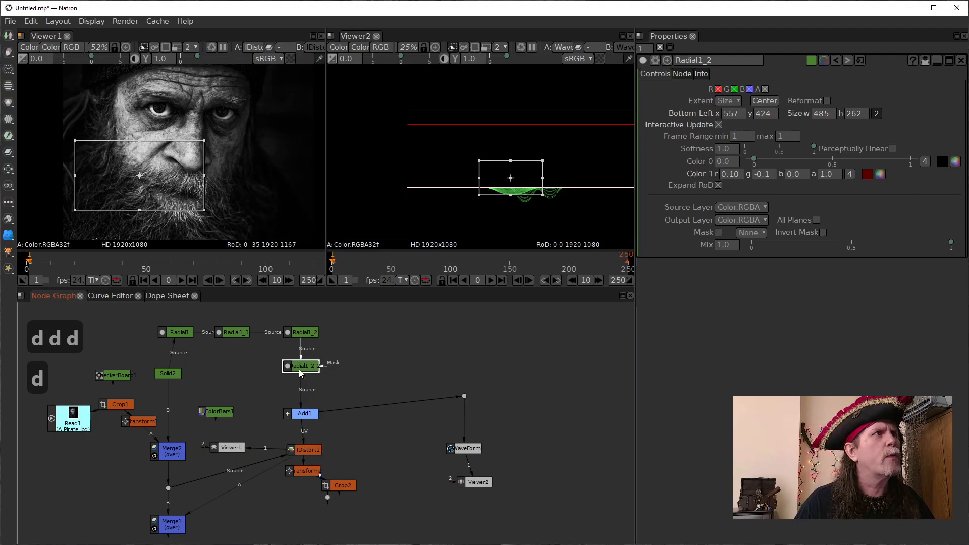
pyautogui.press('d')
pyautogui.press('d')
# - Pull Radial1_2 out of the chain and reinsert it between the other cheek Radial and Add1, swapping their order
pyautogui.click(309, 332)
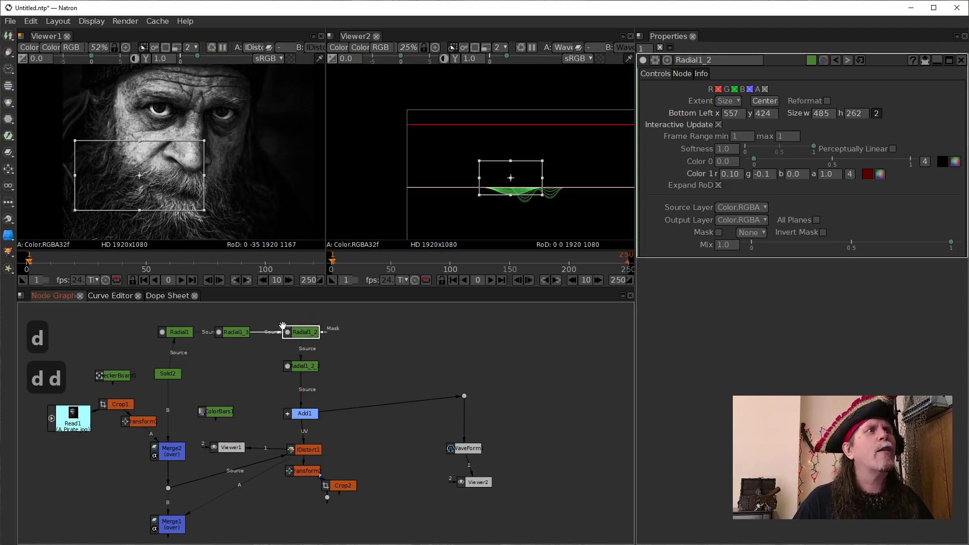
pyautogui.moveTo(302, 357); pyautogui.dragTo(340, 332)
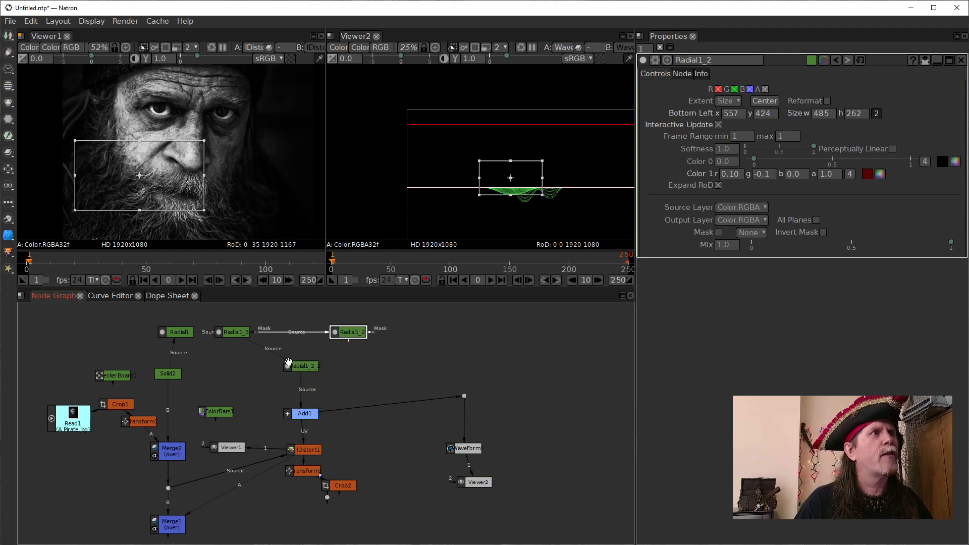
pyautogui.moveTo(300, 372); pyautogui.dragTo(278, 332)
pyautogui.moveTo(337, 334); pyautogui.dragTo(283, 373)
pyautogui.moveTo(278, 326); pyautogui.dragTo(293, 330)
# - Label the Radial1 node "right eye"
pyautogui.click(176, 332)
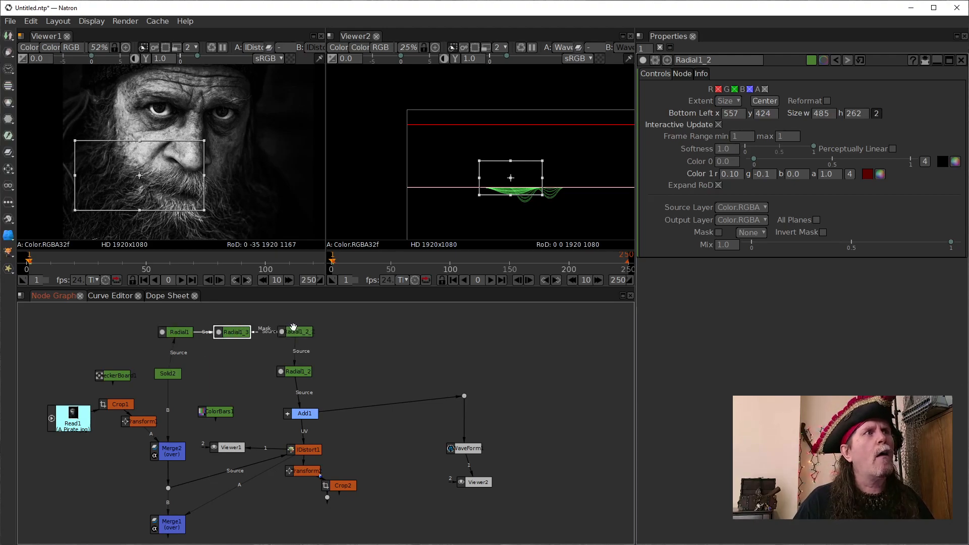
pyautogui.doubleClick(179, 331)
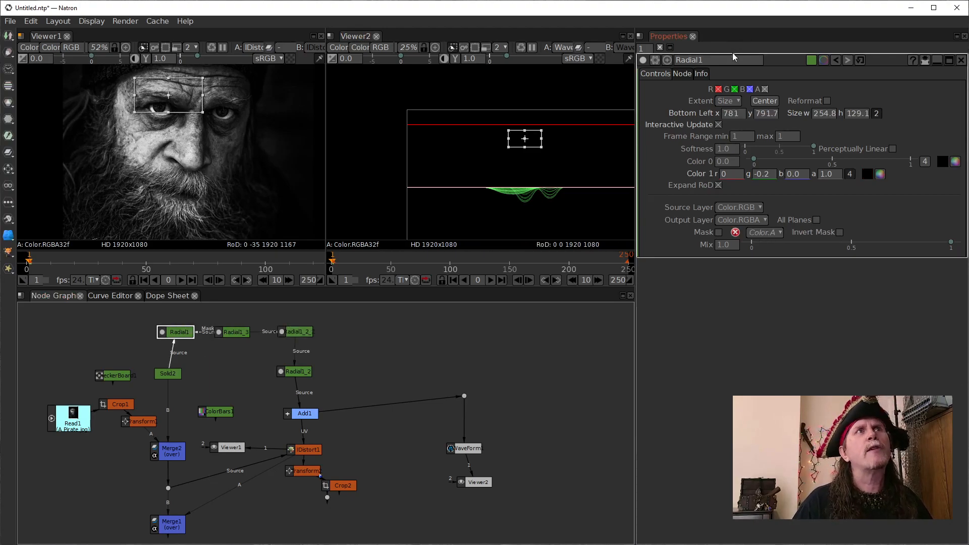
pyautogui.click(682, 74)
pyautogui.click(797, 102)
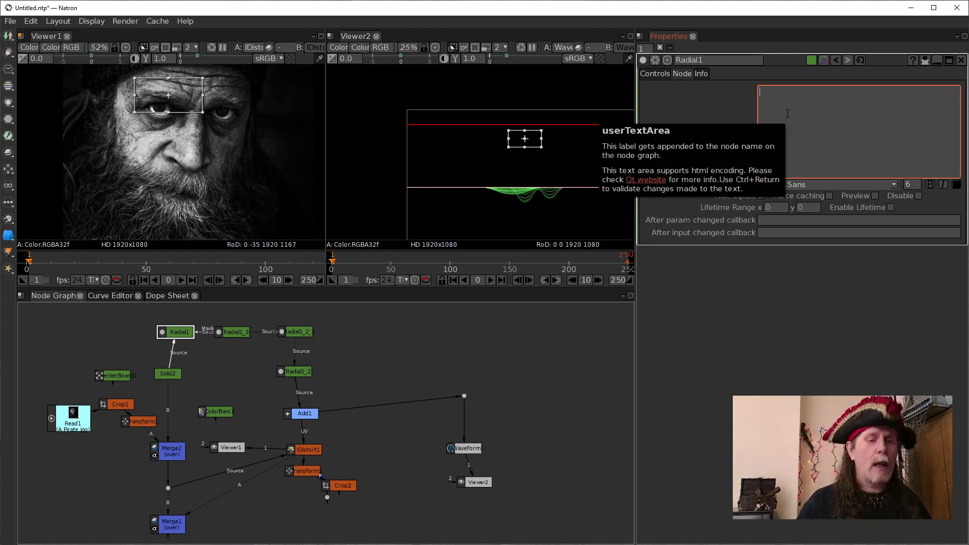
pyautogui.write('right eye')
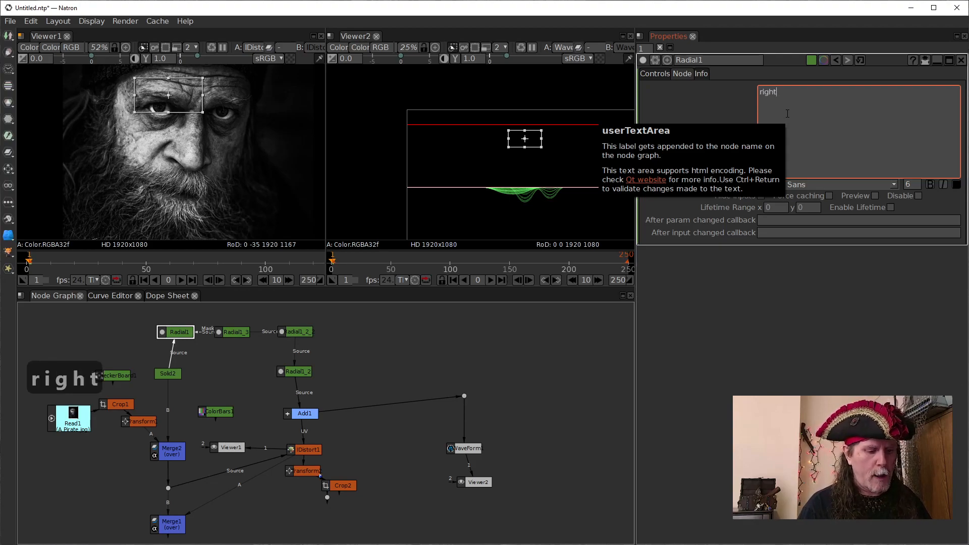
pyautogui.click(656, 78)
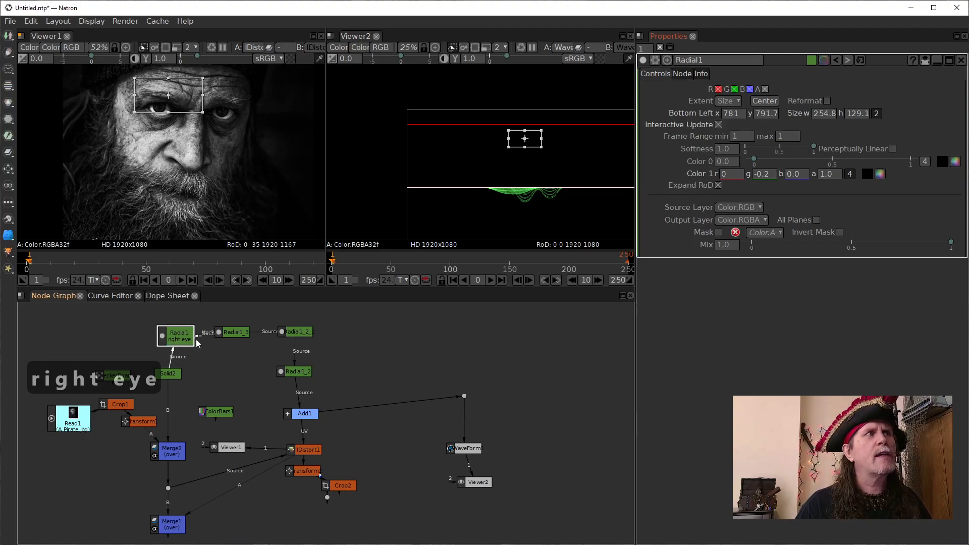
# - Label the Radial1_3 node "left eye"
pyautogui.click(233, 332)
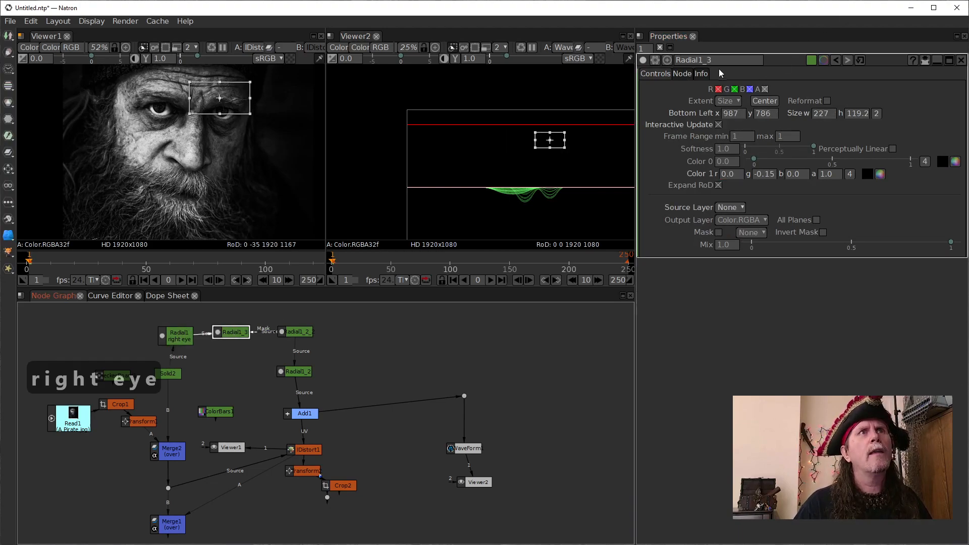
pyautogui.click(682, 74)
pyautogui.click(816, 102)
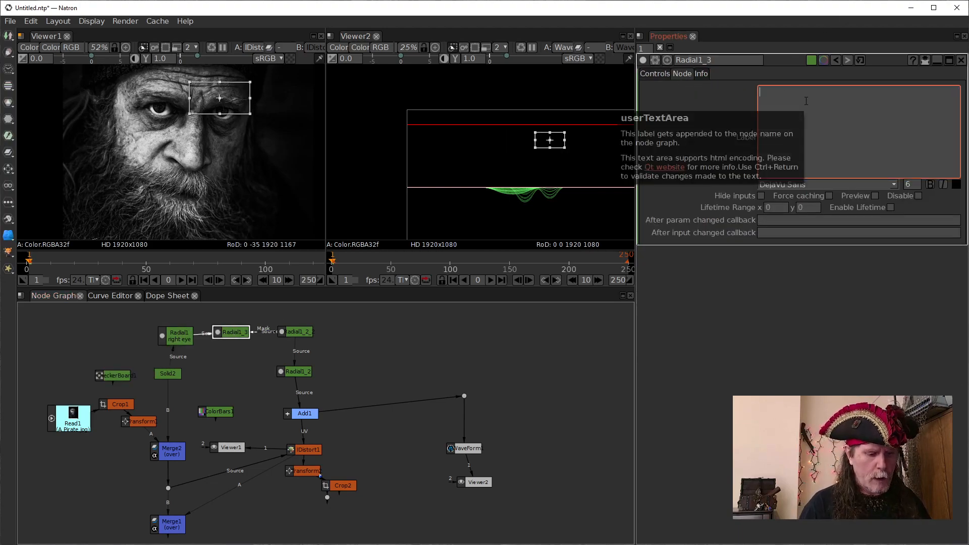
pyautogui.write('left eye')
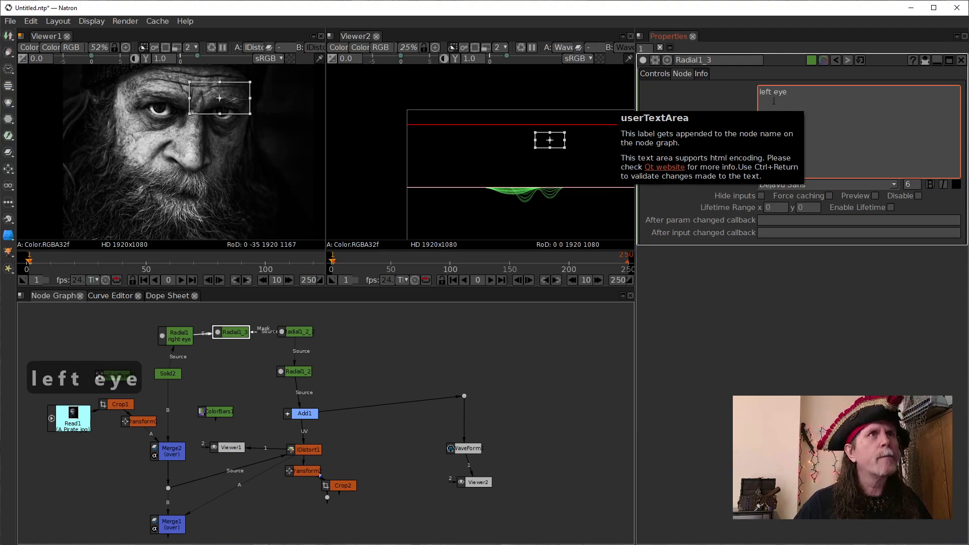
pyautogui.click(537, 328)
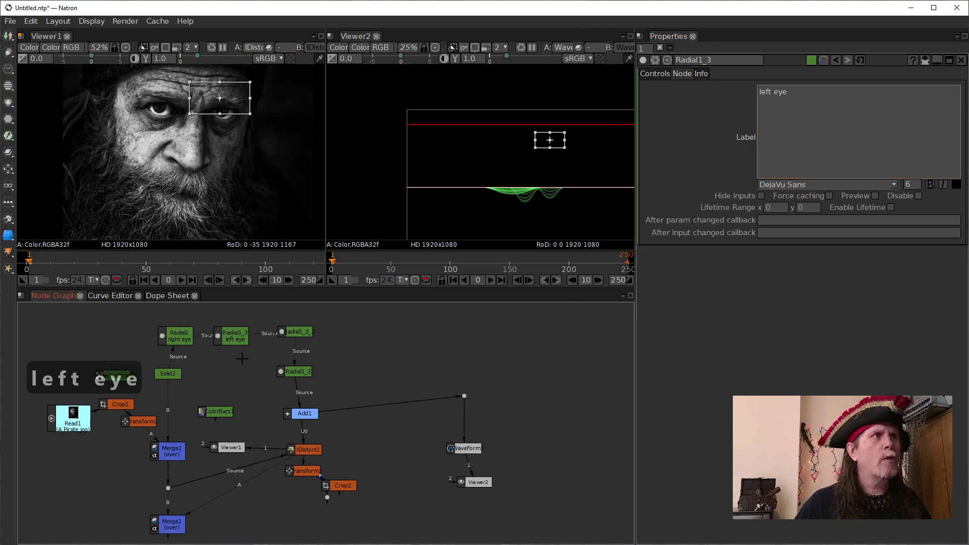
# - Compare the mouth-area warp by repeatedly disabling and re-enabling Radial1_2
pyautogui.click(298, 372)
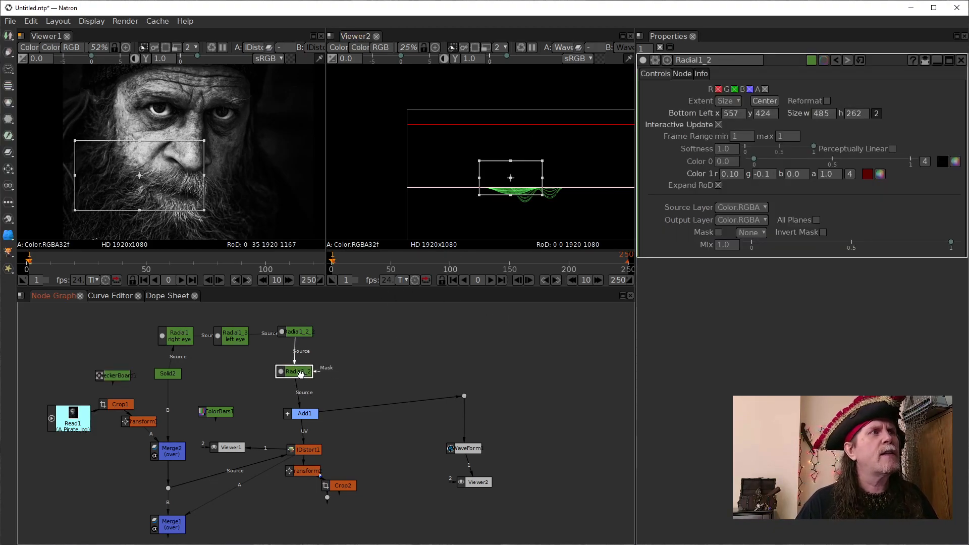
pyautogui.press('d')
pyautogui.press('d')
pyautogui.press('d')
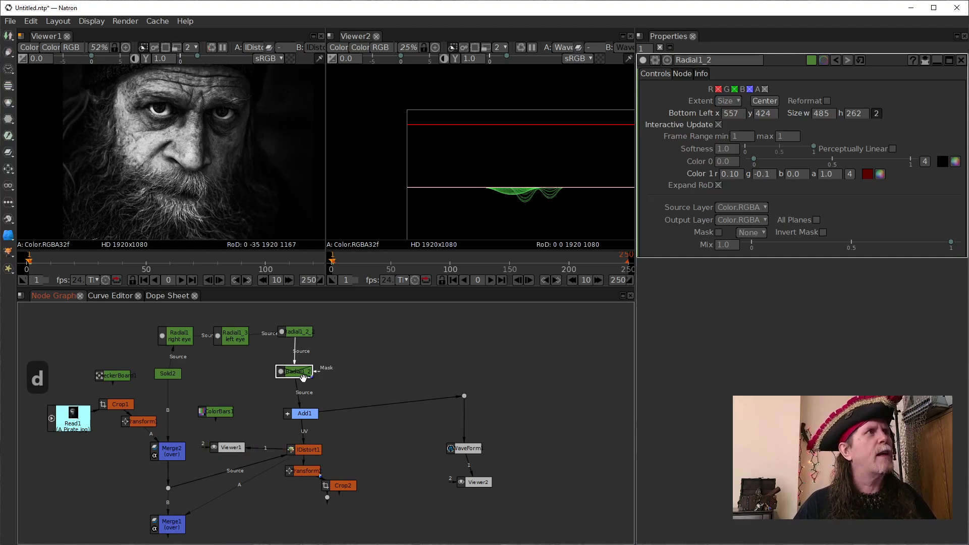
pyautogui.press('d')
pyautogui.press('d')
pyautogui.press('d')
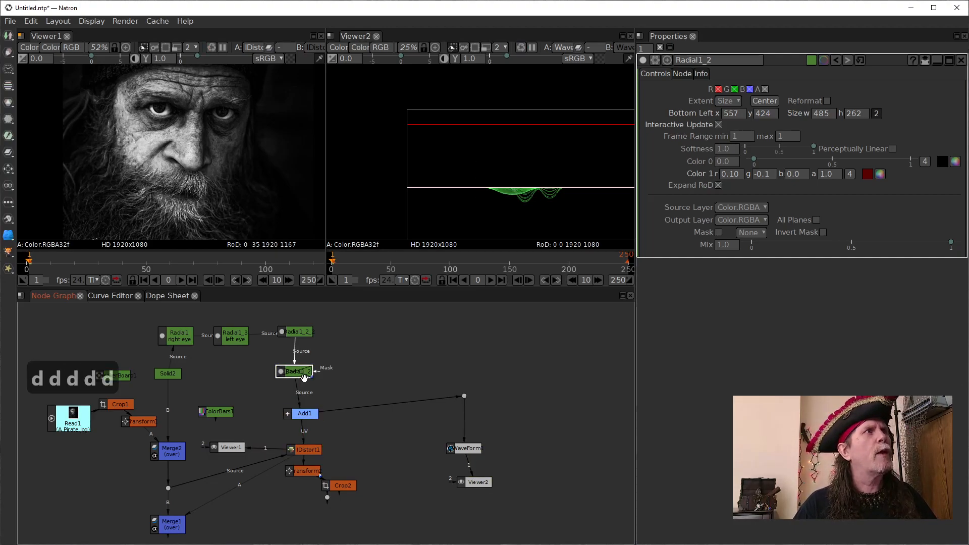
pyautogui.press('d')
pyautogui.press('d')
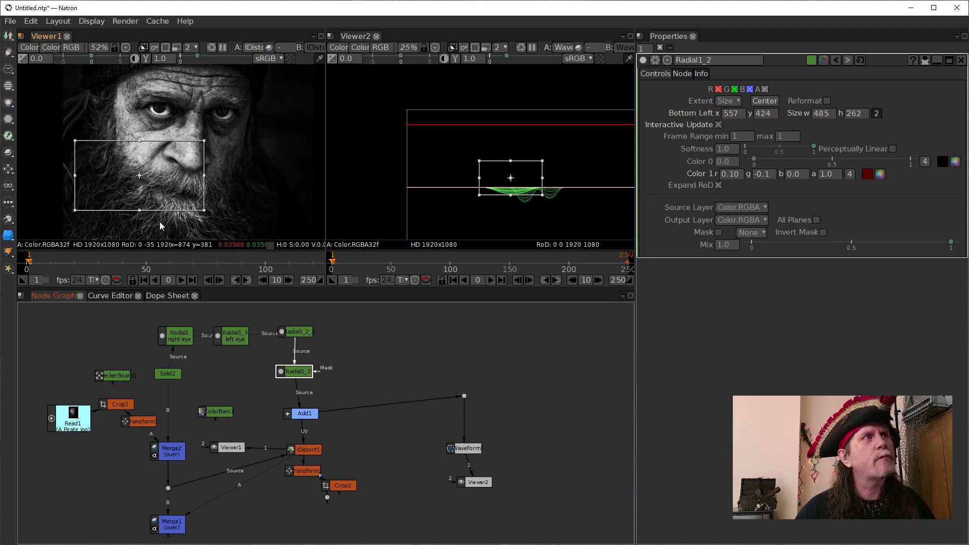
# - Shift Radial1_2's shape to a bottom-left of about x 534, y 426 and compare the warp with the node disabled and enabled
pyautogui.moveTo(140, 176); pyautogui.dragTo(134, 176)
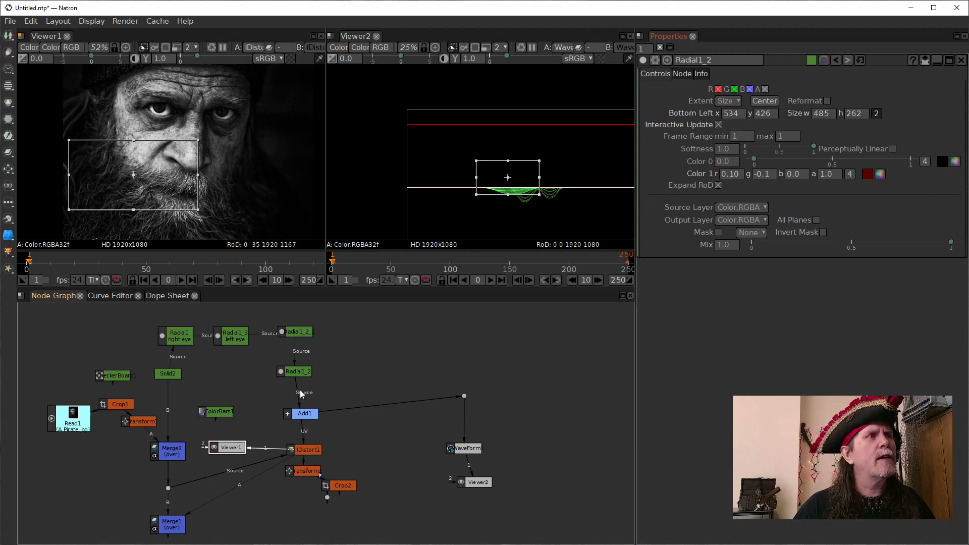
pyautogui.click(299, 375)
pyautogui.press('d')
pyautogui.press('d')
pyautogui.press('d')
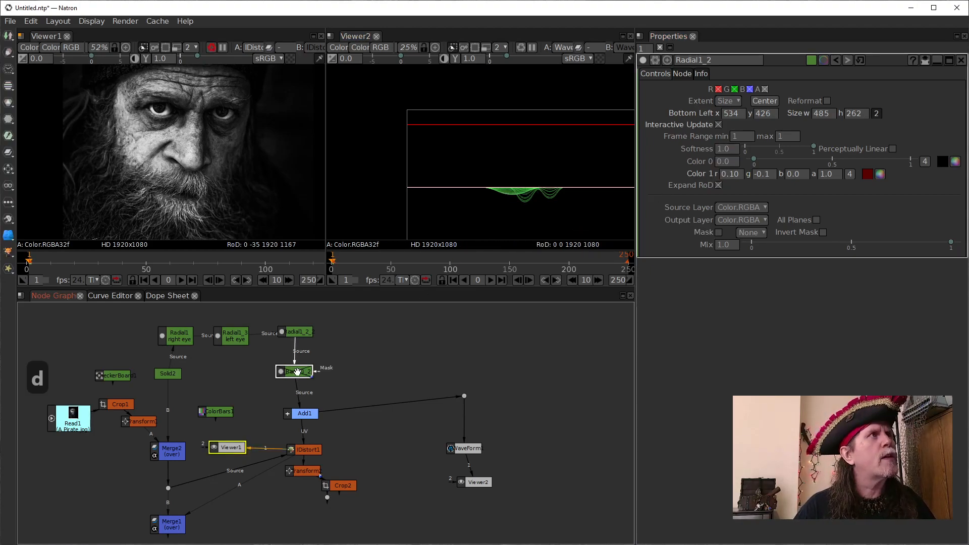
pyautogui.press('d')
pyautogui.press('d')
pyautogui.press('d')
pyautogui.press('d')
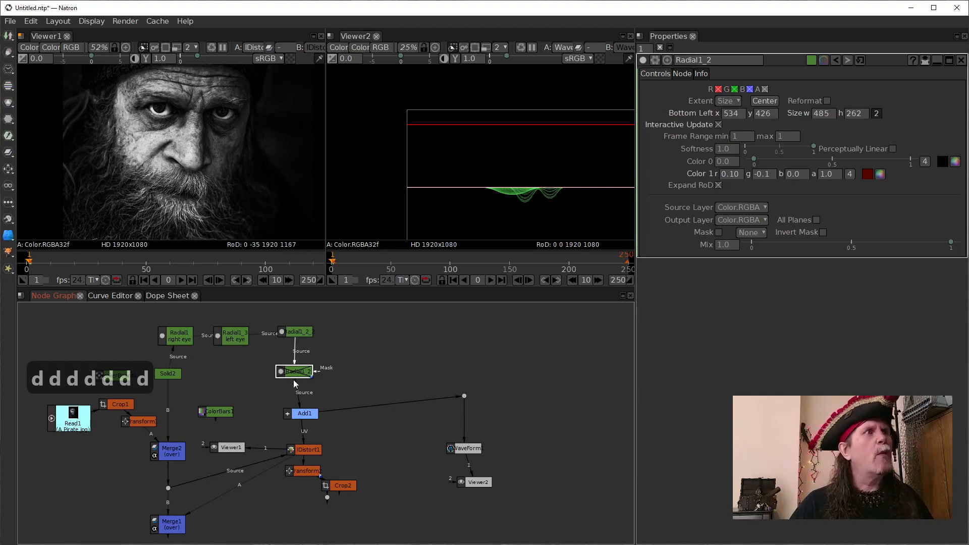
pyautogui.press('d')
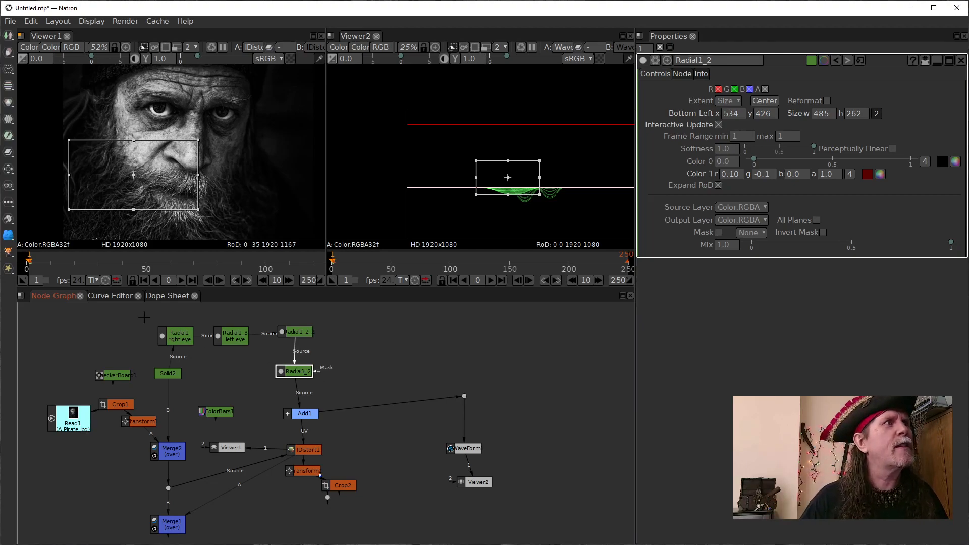
# - Delete the WaveForm node, Viewer2 and their connecting dot, and close the emptied viewer pane
pyautogui.click(172, 335)
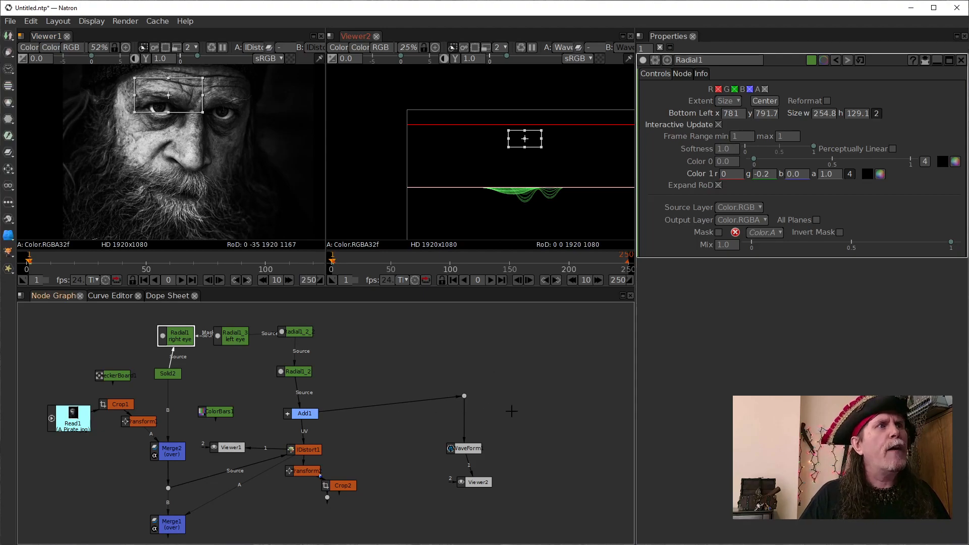
pyautogui.click(463, 396)
pyautogui.moveTo(389, 361); pyautogui.dragTo(517, 511)
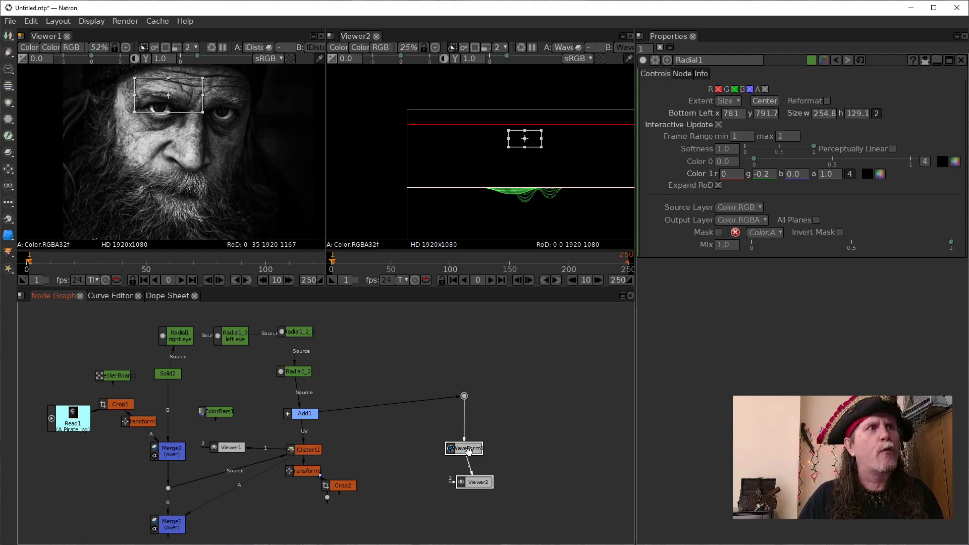
pyautogui.press('Delete')
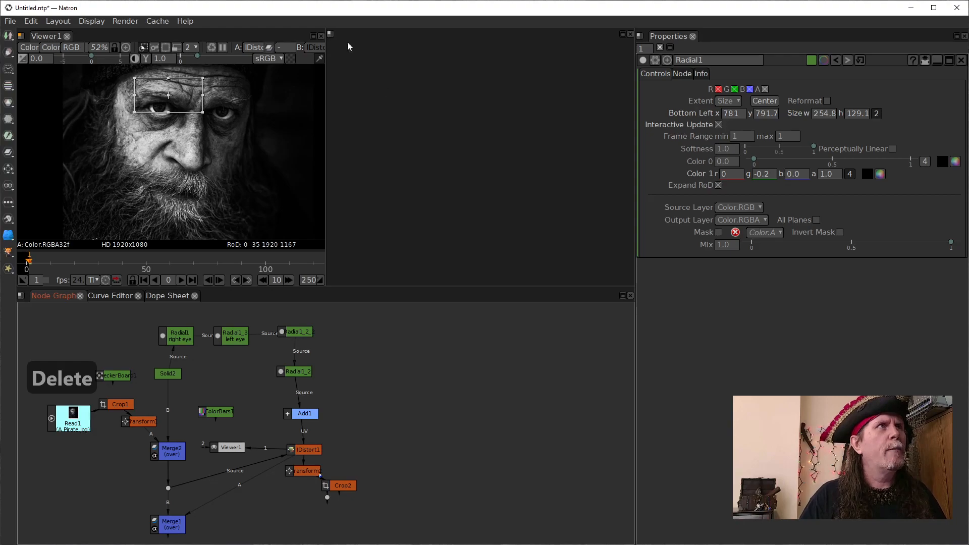
pyautogui.click(630, 34)
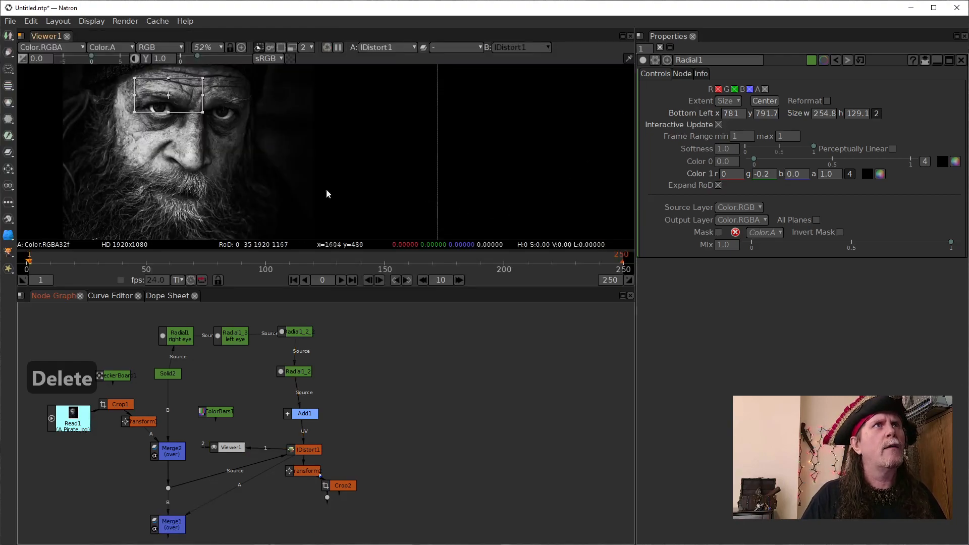
# - Set a keyframe on the "right eye" Radial1 node's Mix with value 1.0 at frame 1
pyautogui.moveTo(225, 149); pyautogui.dragTo(380, 169)
pyautogui.scroll(4, 359, 172)
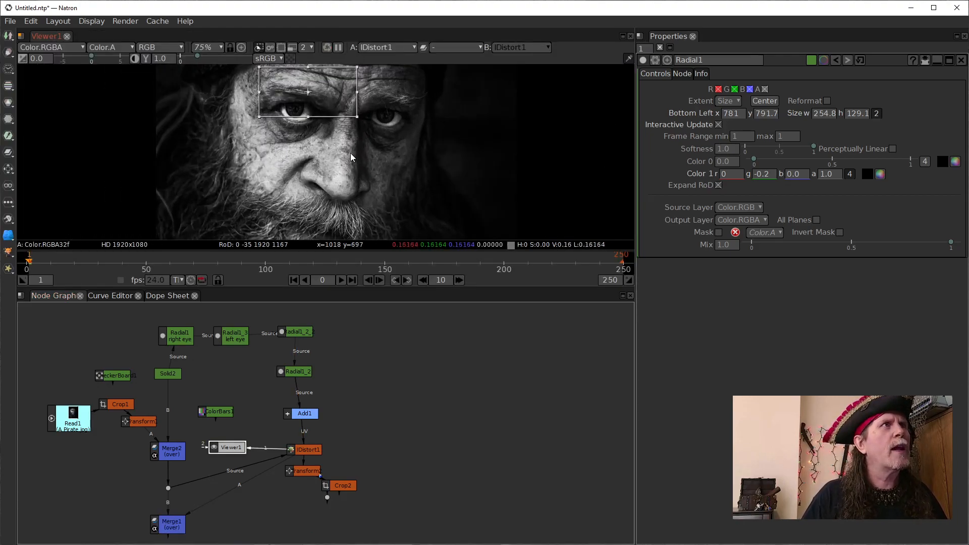
pyautogui.moveTo(389, 346); pyautogui.dragTo(421, 413)
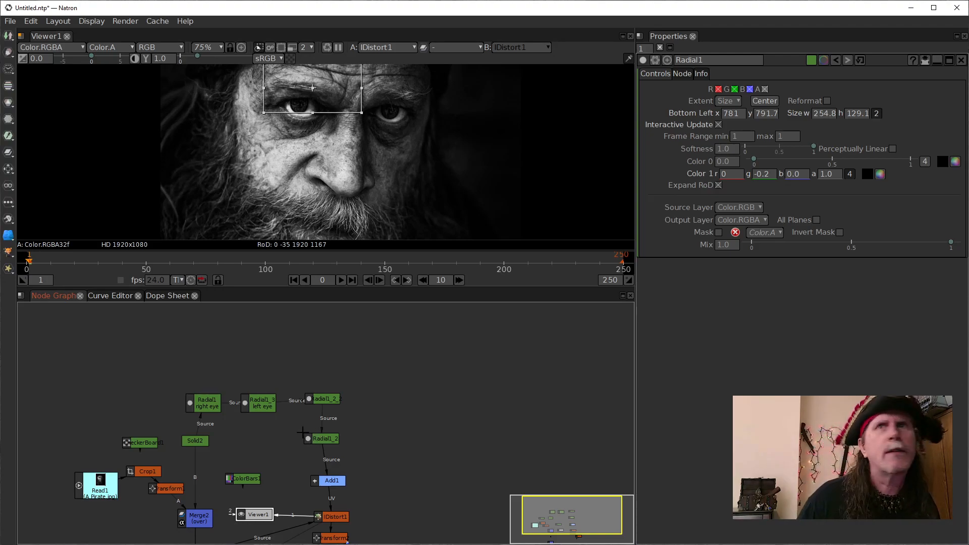
pyautogui.click(206, 403)
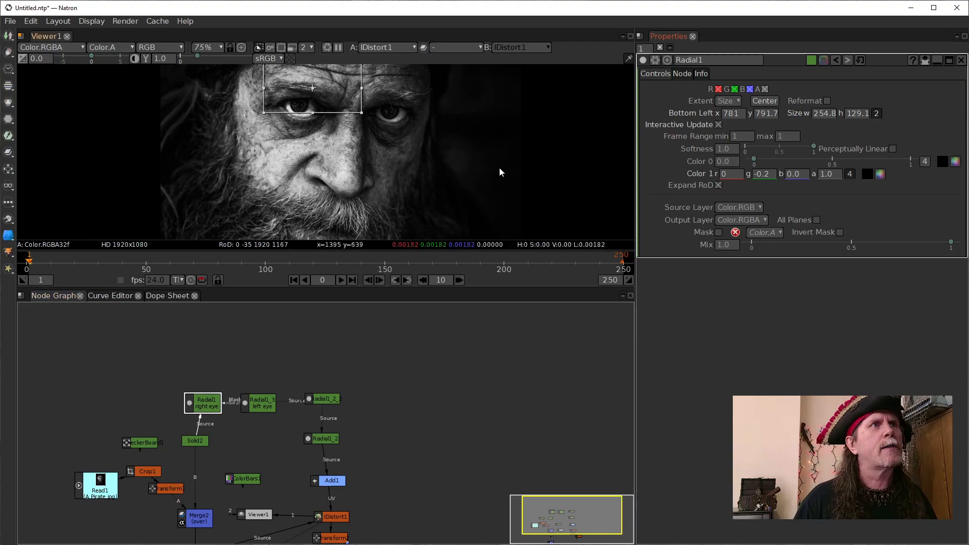
pyautogui.click(722, 247)
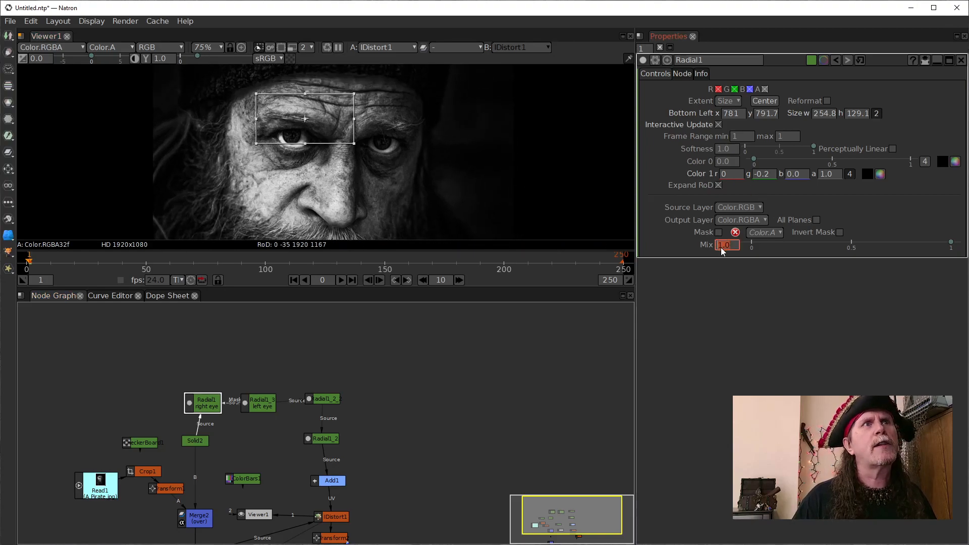
pyautogui.click(721, 246)
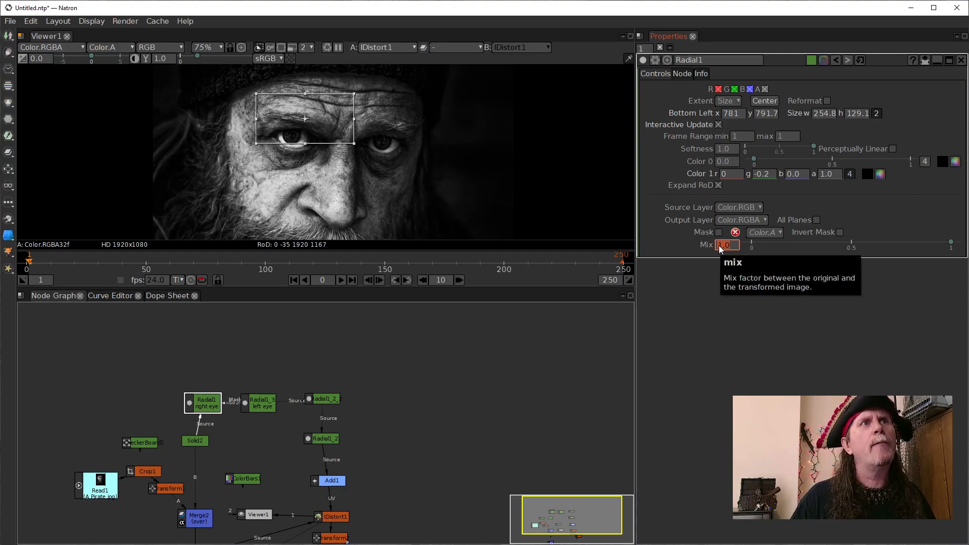
pyautogui.moveTo(213, 415); pyautogui.dragTo(206, 414)
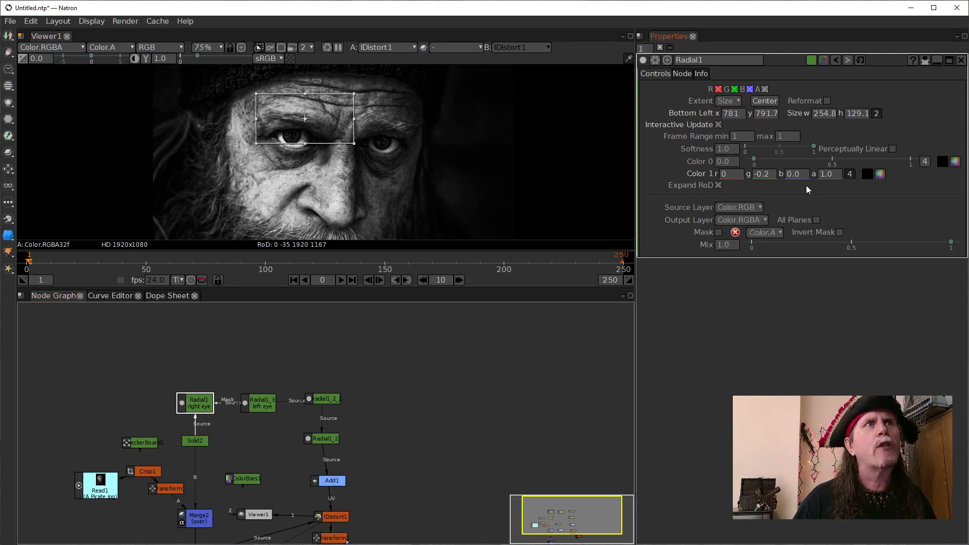
pyautogui.click(719, 246)
pyautogui.rightClick(719, 246)
pyautogui.click(742, 254)
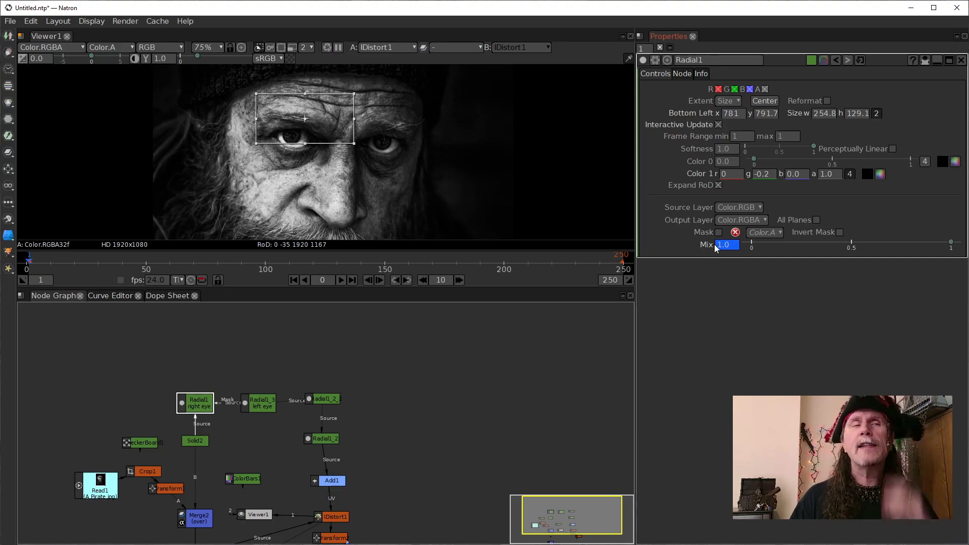
# - Set the Mix keyframe of the "right eye" Radial1 node at the start of the timeline to 0.0
pyautogui.click(717, 247)
pyautogui.write('0.0')
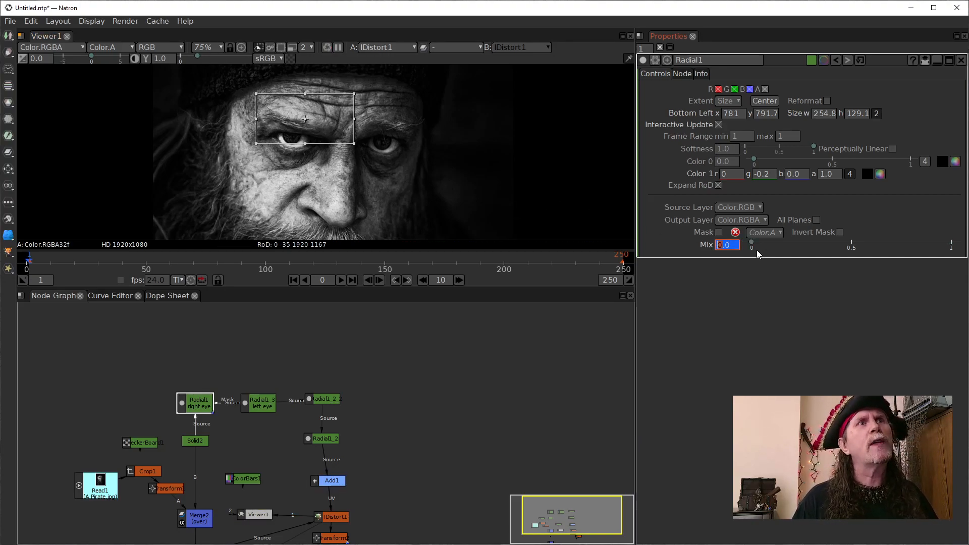
pyautogui.moveTo(750, 241)
pyautogui.mouseDown()
pyautogui.moveTo(931, 247)
pyautogui.moveTo(735, 241)
pyautogui.mouseUp()
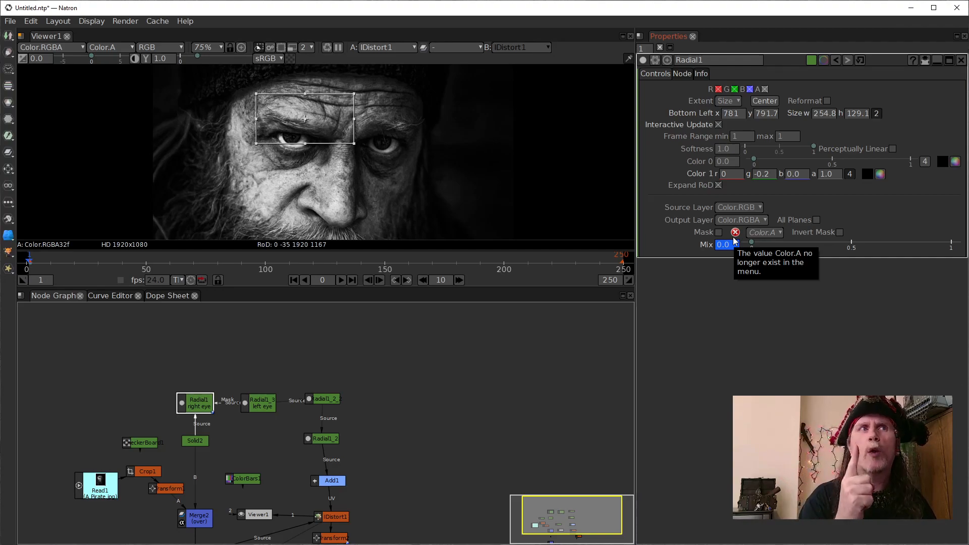
pyautogui.moveTo(752, 245)
pyautogui.mouseDown()
pyautogui.moveTo(883, 253)
pyautogui.moveTo(746, 262)
pyautogui.moveTo(752, 241)
pyautogui.mouseUp()
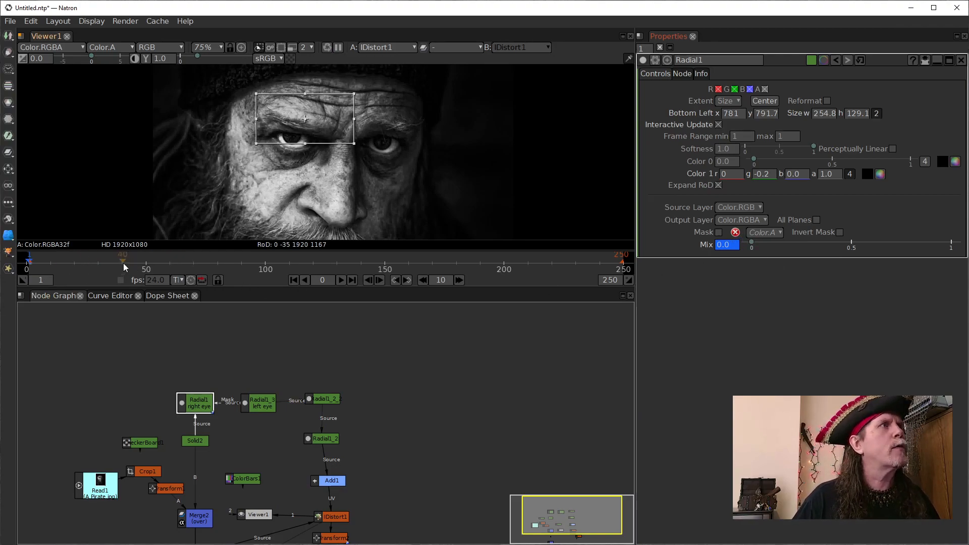
# - Add a Mix keyframe with value 1 at frame 38 on the "right eye" Radial1 node
pyautogui.moveTo(118, 263)
pyautogui.mouseDown()
pyautogui.moveTo(134, 268)
pyautogui.moveTo(98, 270)
pyautogui.moveTo(116, 273)
pyautogui.mouseUp()
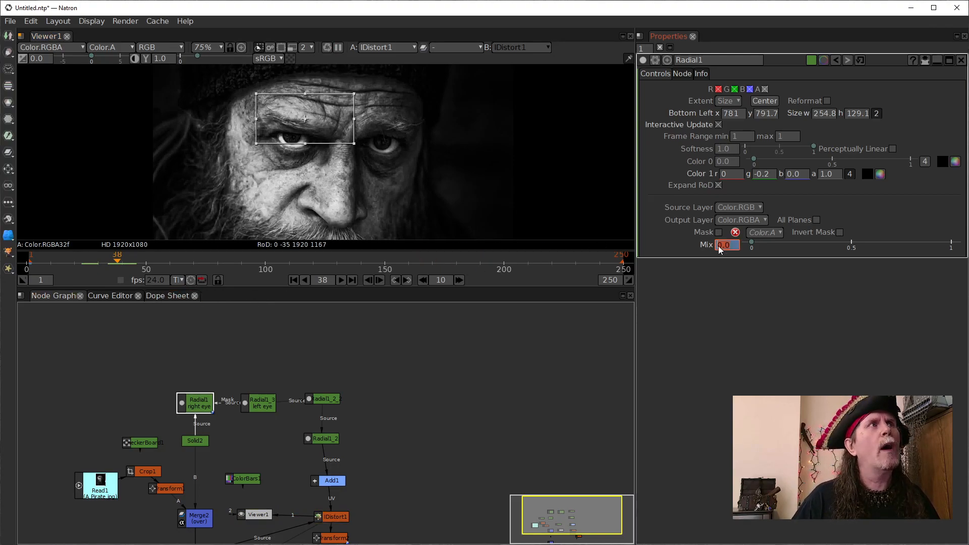
pyautogui.write('1')
pyautogui.press('Return')
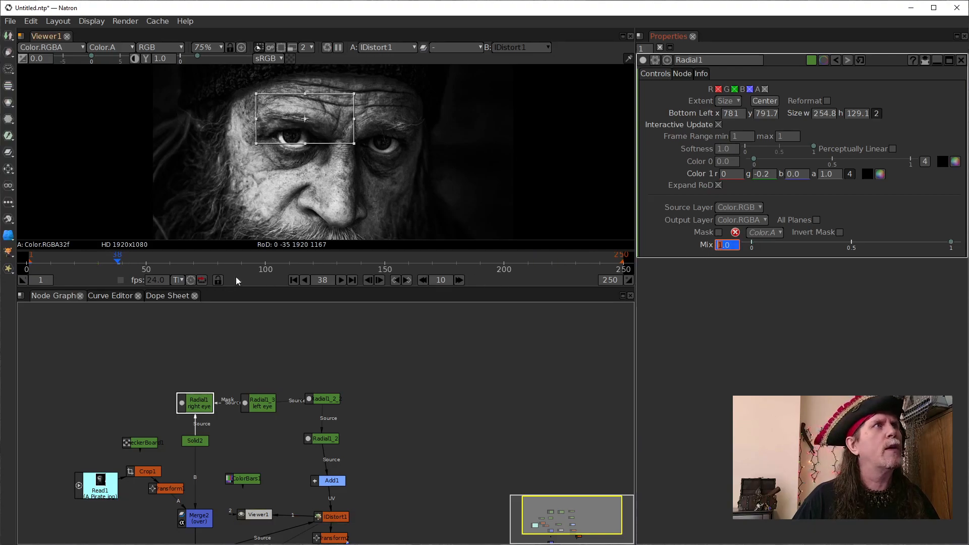
# - Play the eyebrow warp animation from frame 1 and stop it after a few frames
pyautogui.click(293, 280)
pyautogui.click(342, 280)
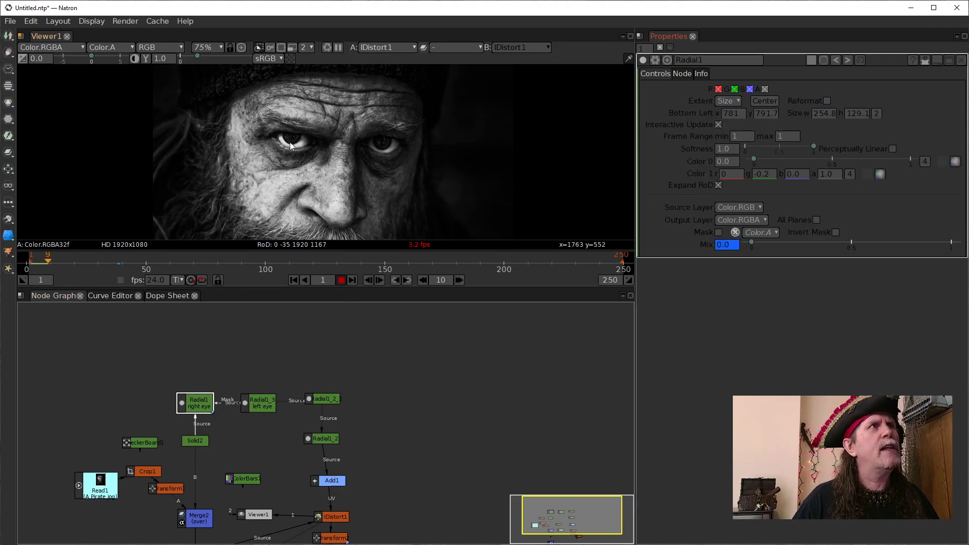
pyautogui.click(341, 280)
# - Move Radial1's second Mix keyframe to frame 13 in the Dope Sheet and return to the Node Graph
pyautogui.click(169, 296)
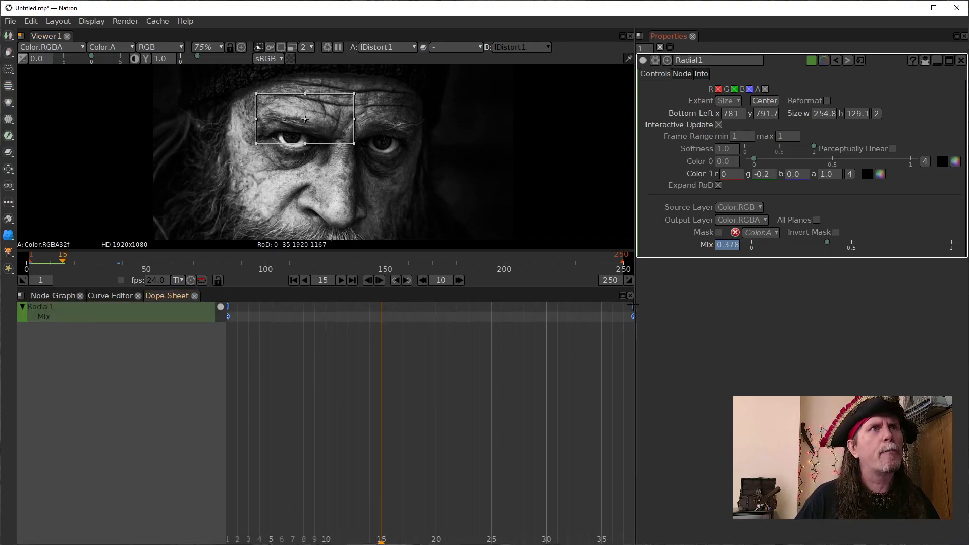
pyautogui.moveTo(635, 304); pyautogui.dragTo(398, 327)
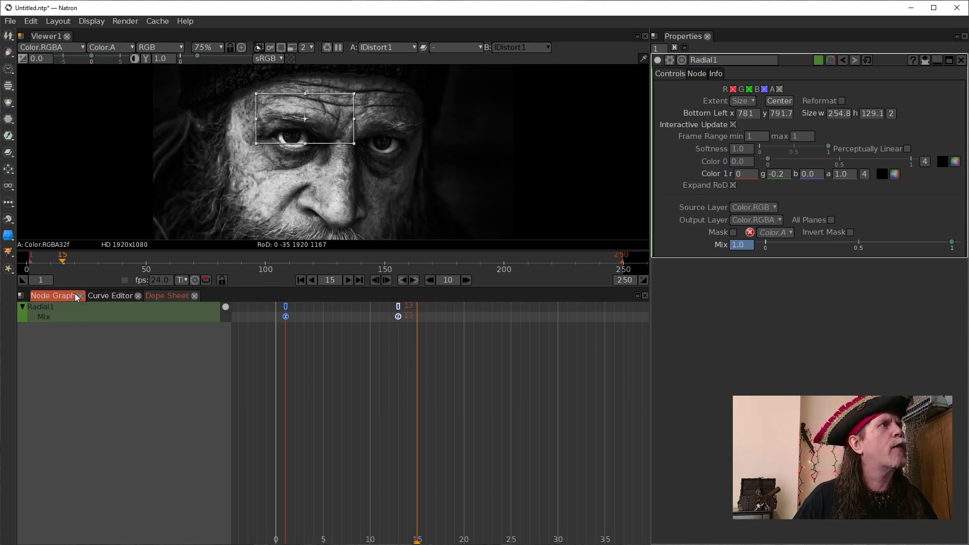
pyautogui.click(62, 295)
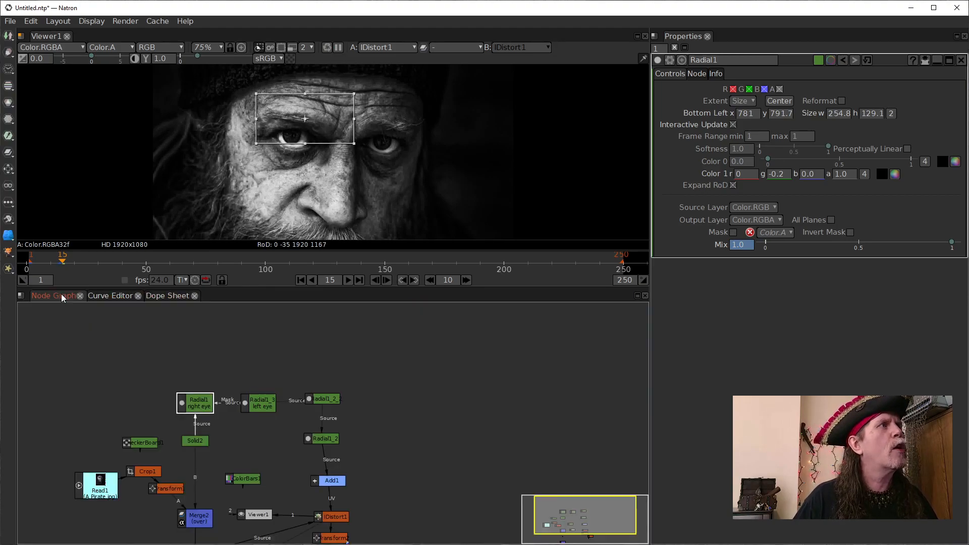
# - Play the retimed eyebrow animation from the first frame to check its speed
pyautogui.click(302, 280)
pyautogui.click(349, 280)
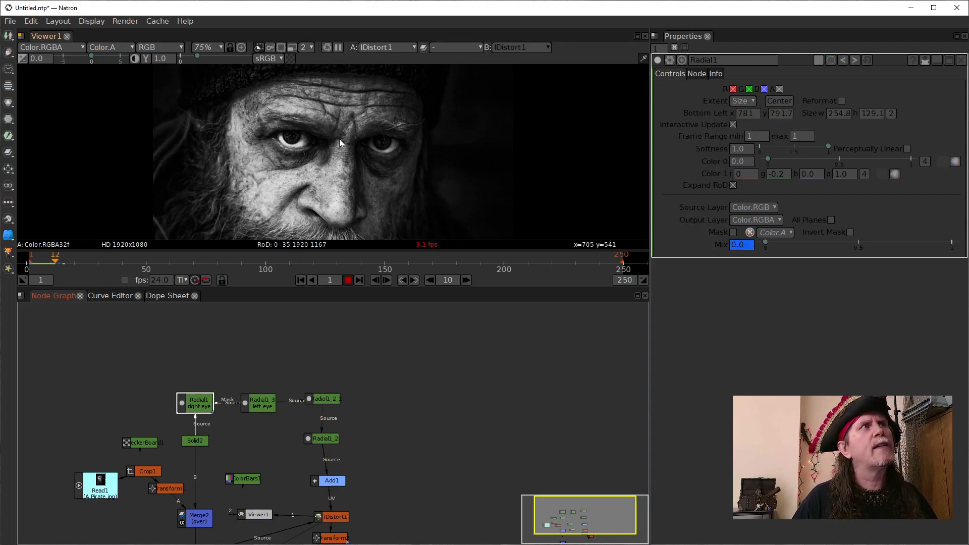
pyautogui.click(348, 280)
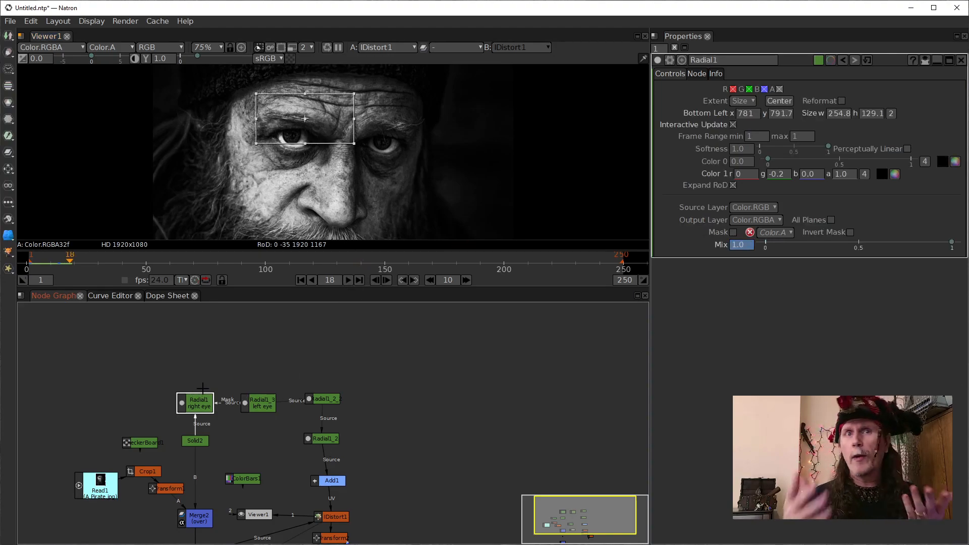
# - Show Radial1's Mix curve in the Curve Editor, play briefly, and go to its first and second keyframes
pyautogui.click(112, 296)
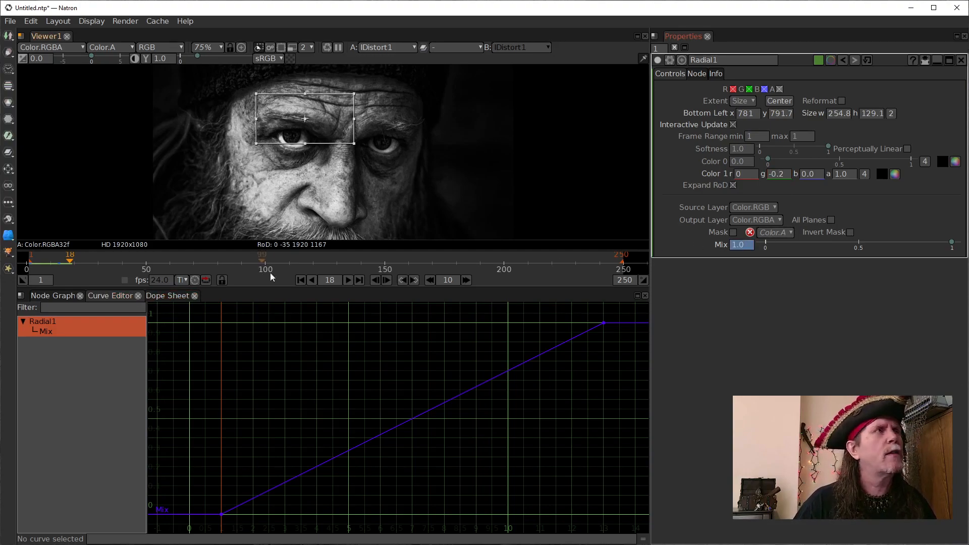
pyautogui.click(349, 280)
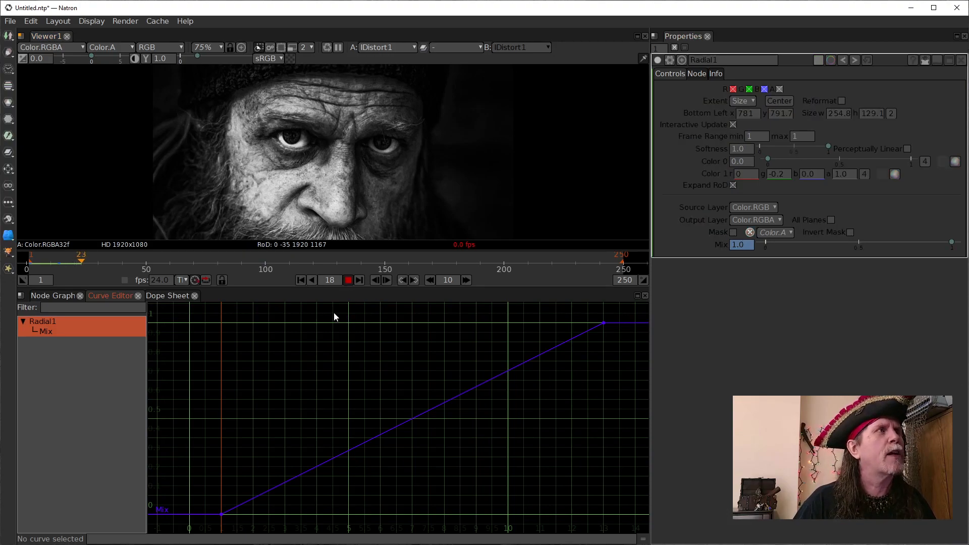
pyautogui.click(348, 280)
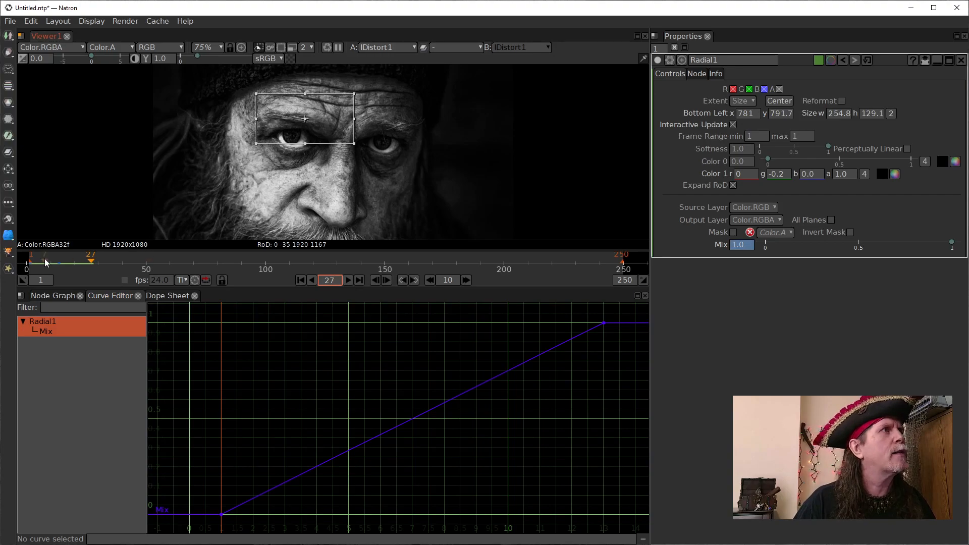
pyautogui.click(402, 280)
pyautogui.click(402, 280)
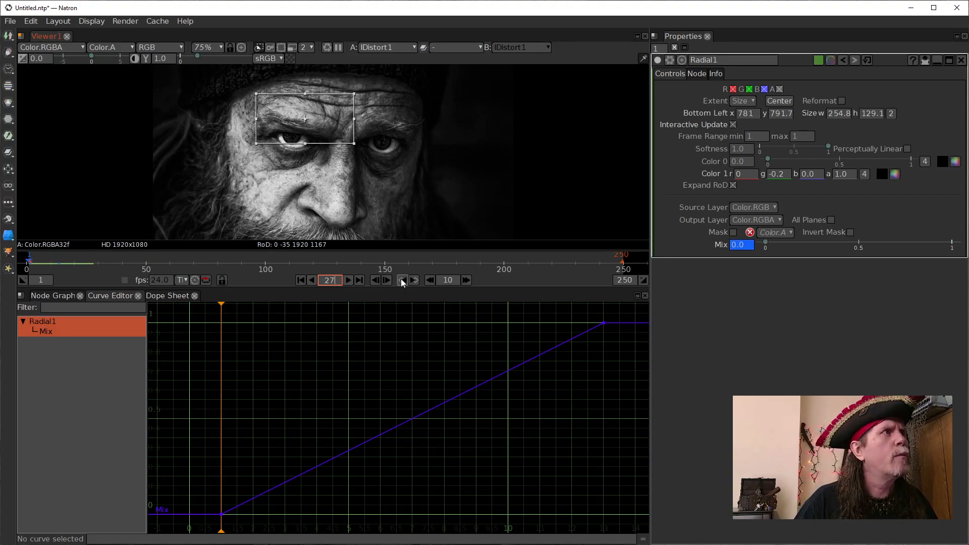
pyautogui.click(413, 280)
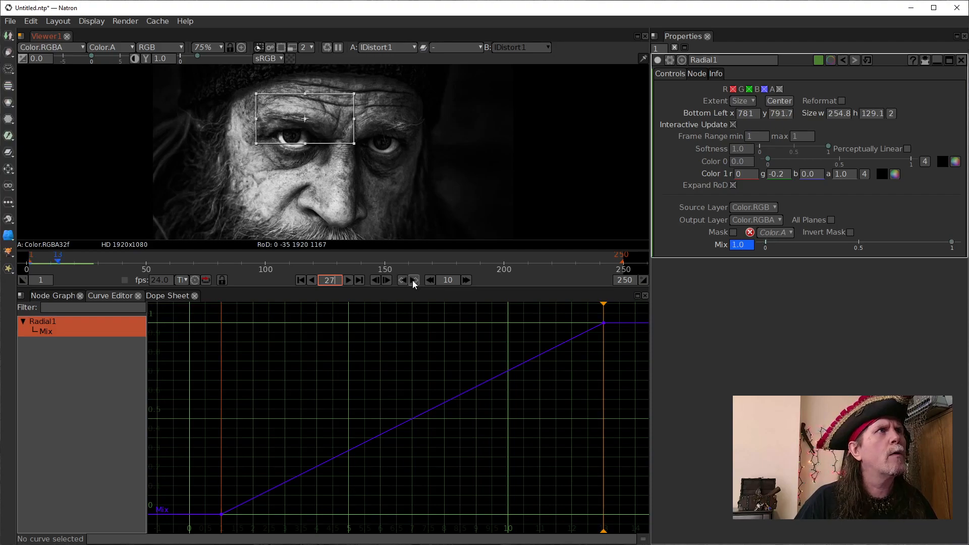
# - Set the green value of Radial1's Color 1 to -0.3
pyautogui.click(777, 174)
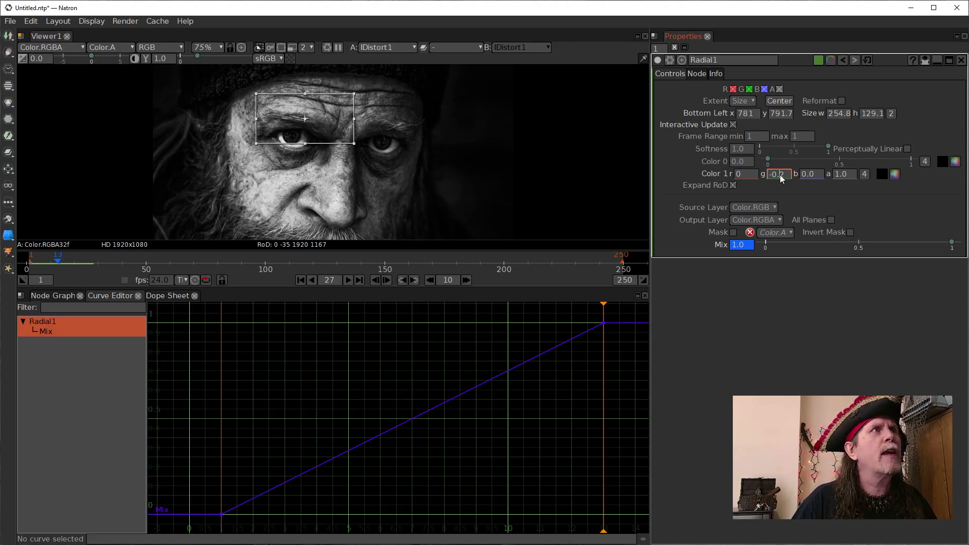
pyautogui.scroll(1, 779, 175)
pyautogui.scroll(-2, 780, 174)
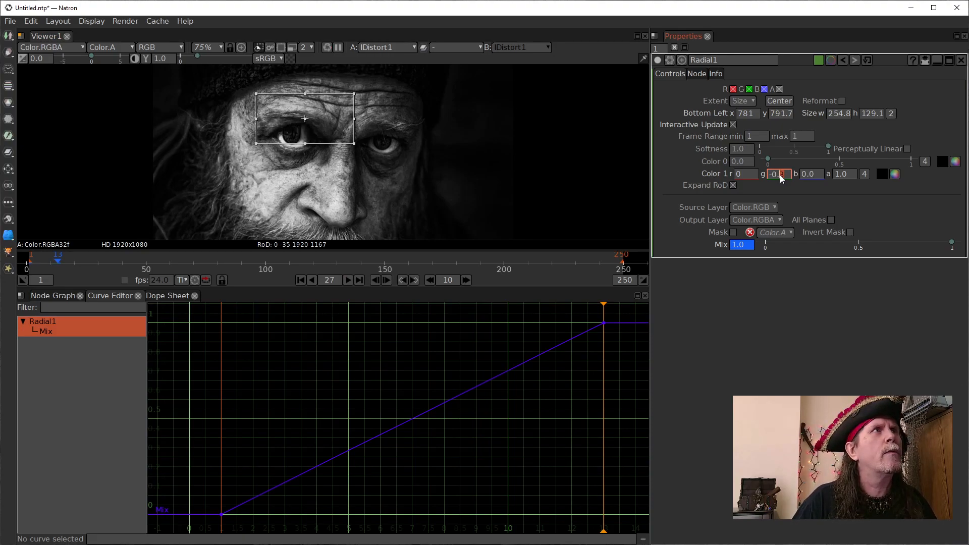
# - Set Radial1's Mix keyframe at frame 13 to 0.8
pyautogui.click(742, 246)
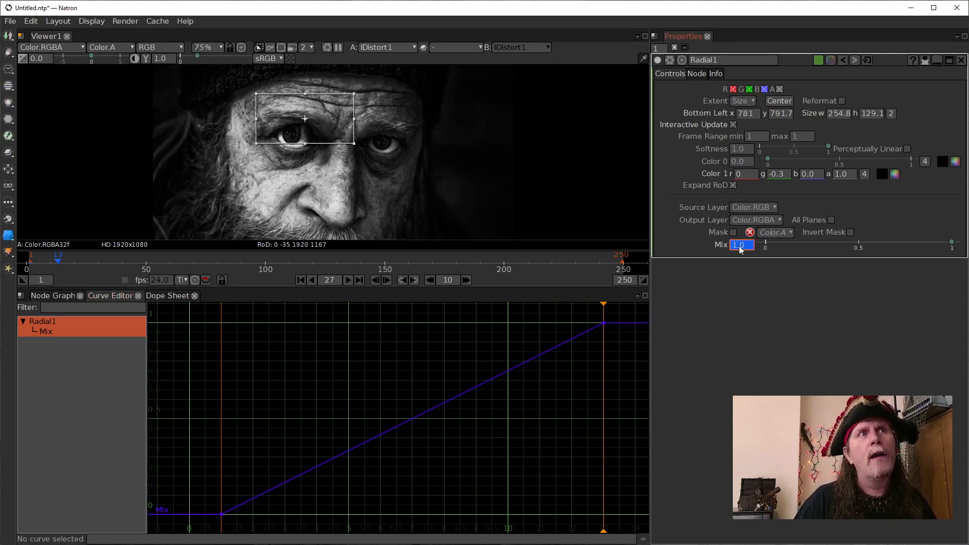
pyautogui.scroll(-1, 739, 250)
pyautogui.scroll(-1, 739, 251)
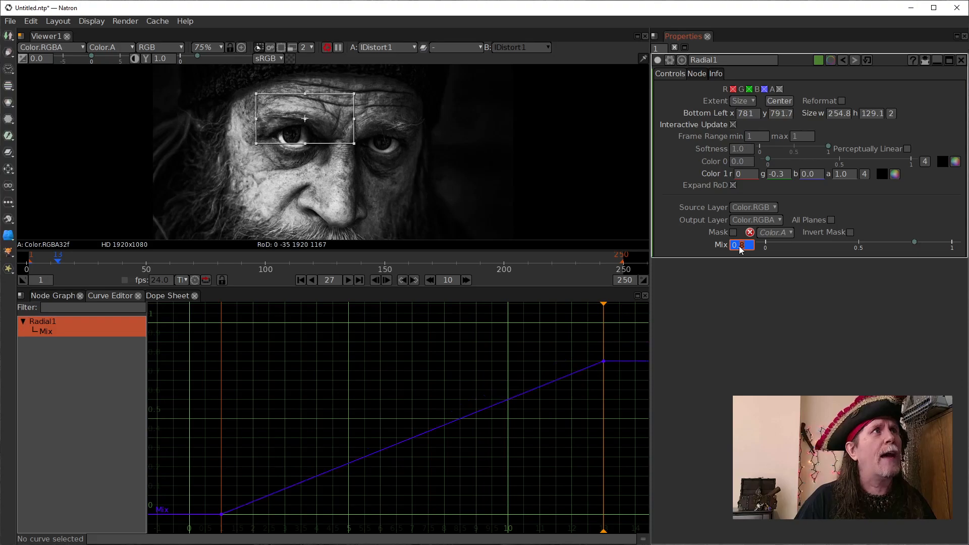
pyautogui.scroll(-1, 740, 249)
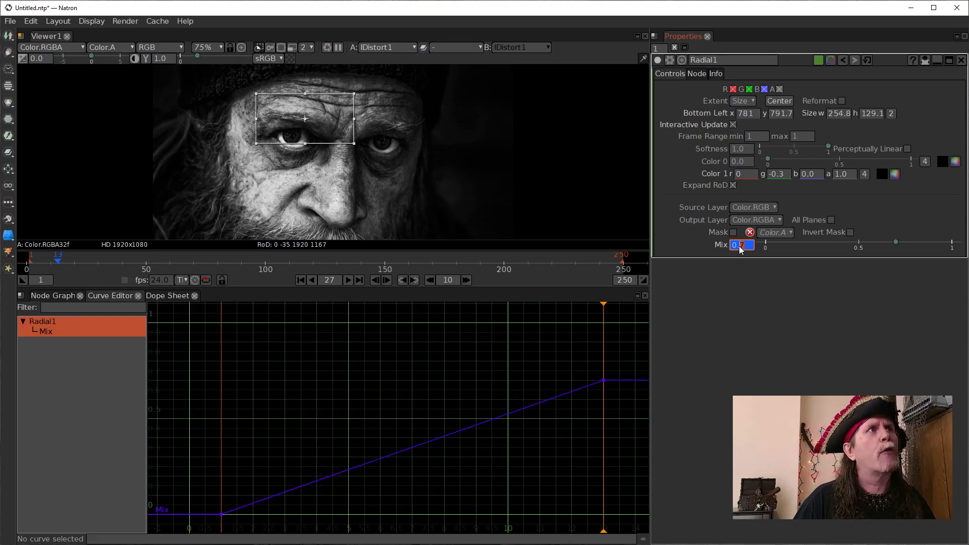
pyautogui.scroll(1, 741, 249)
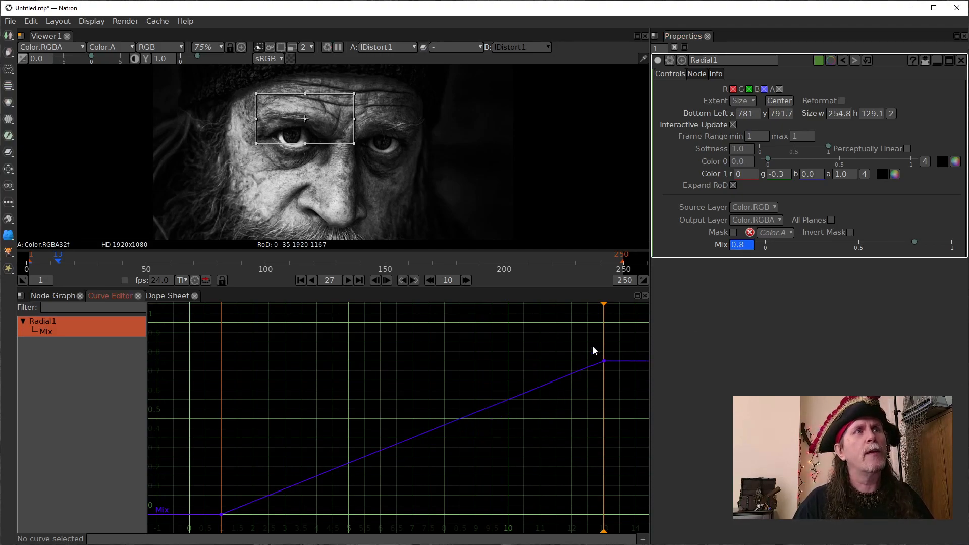
# - Apply Horizontal Interpolation to the frame 13 keyframe on Radial1's Mix curve
pyautogui.moveTo(629, 325); pyautogui.dragTo(395, 339)
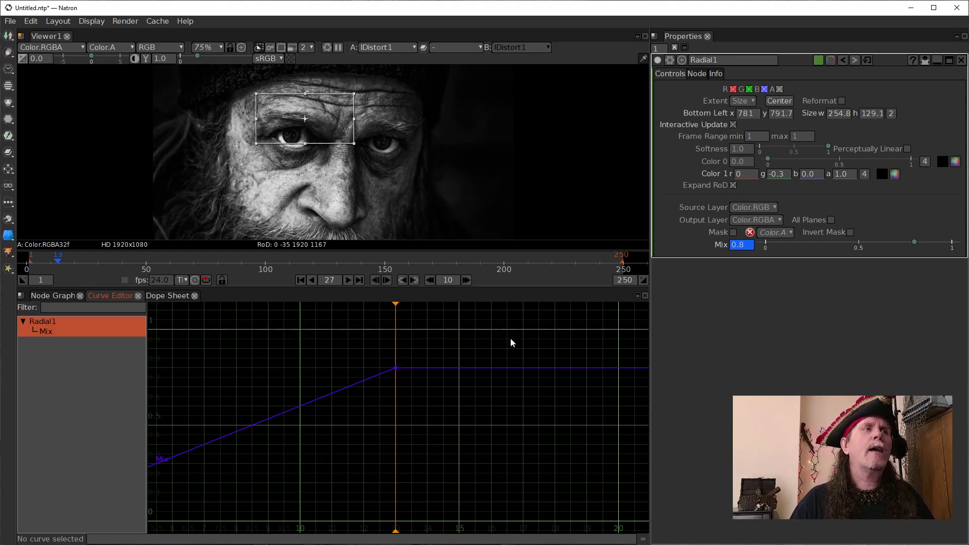
pyautogui.moveTo(359, 352); pyautogui.dragTo(421, 396)
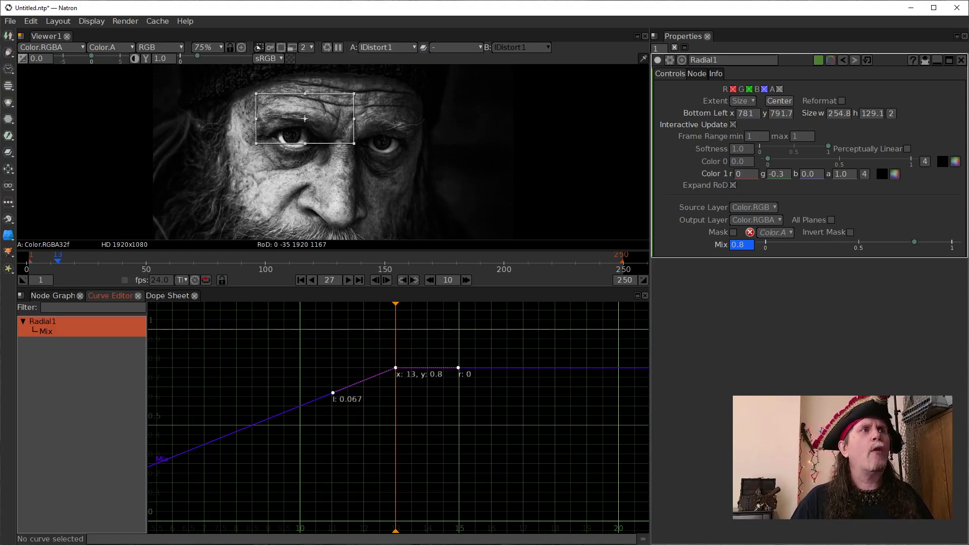
pyautogui.rightClick(396, 368)
pyautogui.moveTo(425, 398)
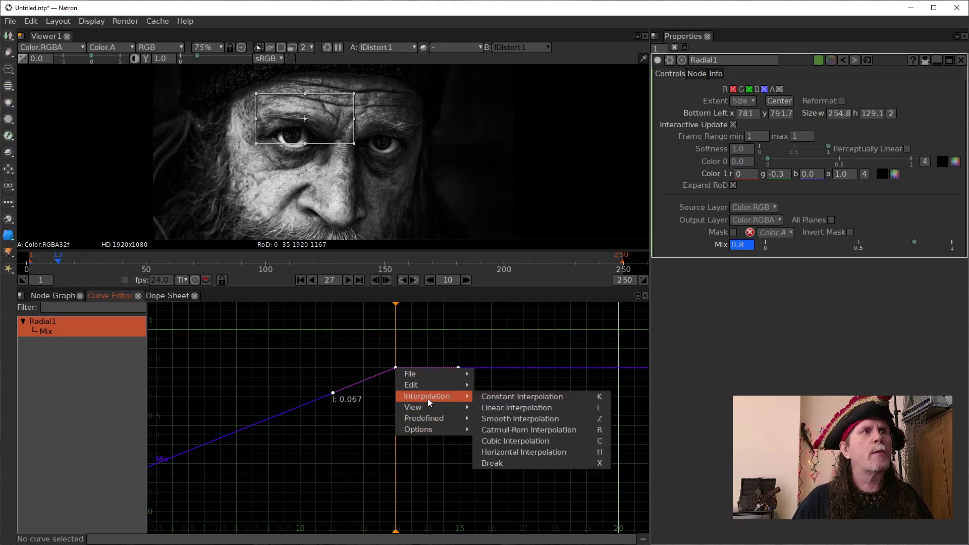
pyautogui.click(530, 452)
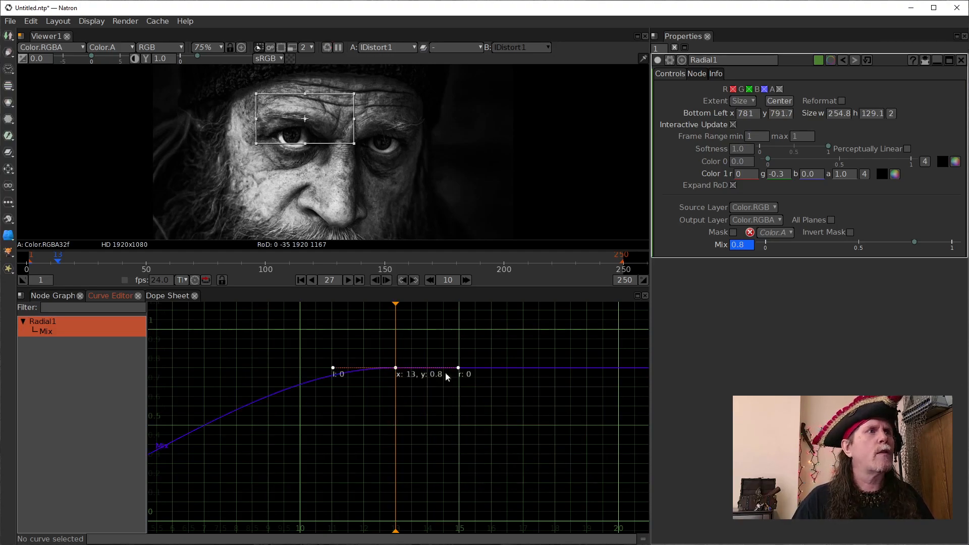
# - Apply Horizontal Interpolation to the frame 1 keyframe on Radial1's Mix curve
pyautogui.press('f')
pyautogui.moveTo(205, 484); pyautogui.dragTo(323, 535)
pyautogui.rightClick(239, 505)
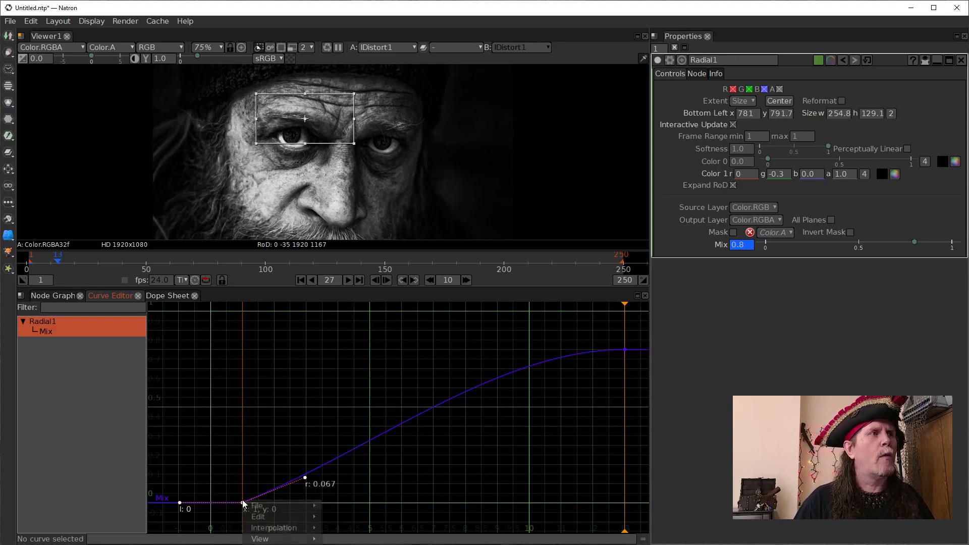
pyautogui.moveTo(296, 528)
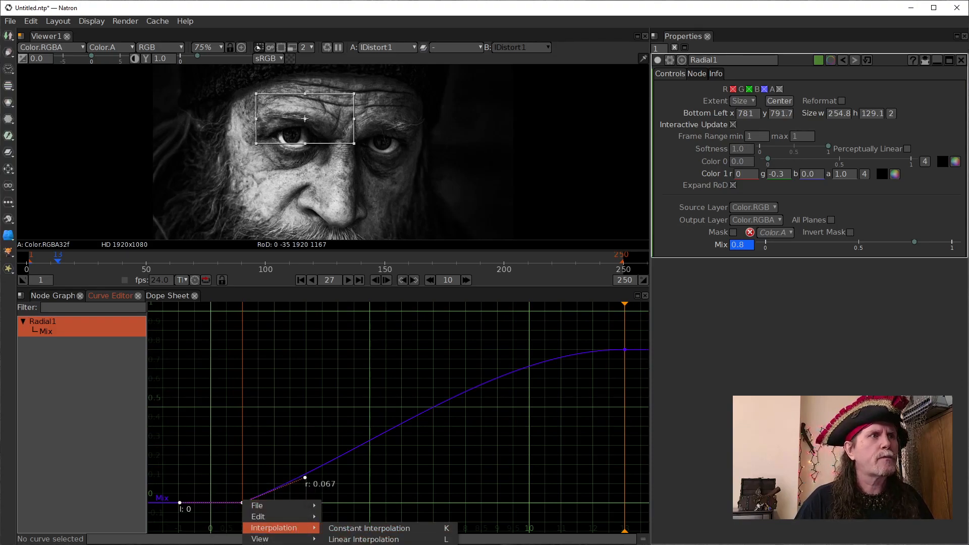
pyautogui.press('h')
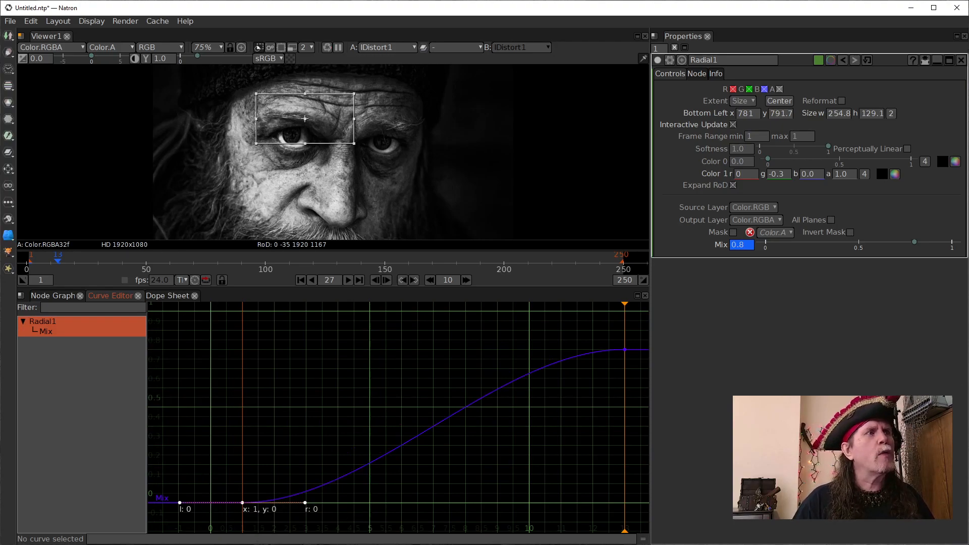
# - Move the playhead to frame 17 and add a keyframe at about frame 17.2, value 0.8, on Radial1's Mix curve
pyautogui.moveTo(614, 400); pyautogui.dragTo(644, 394)
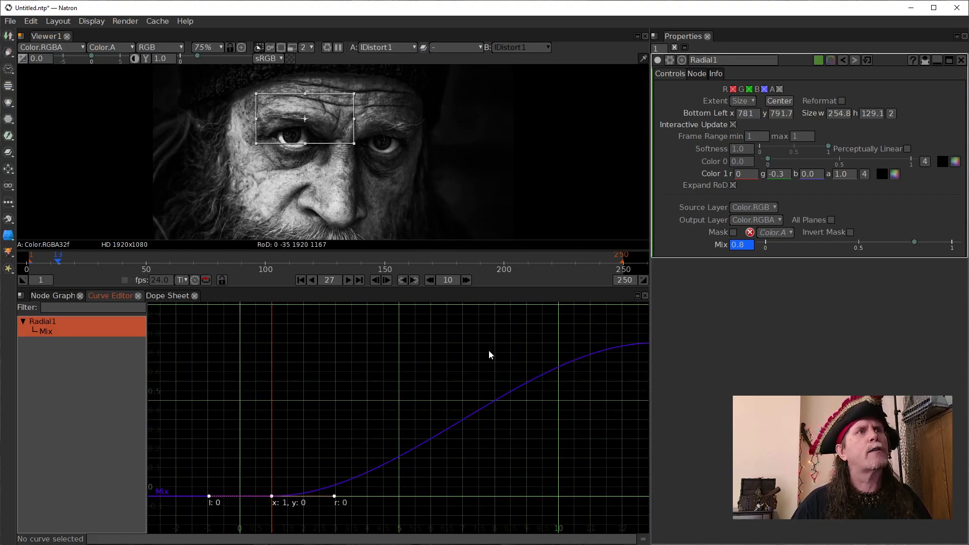
pyautogui.scroll(-1, 527, 401)
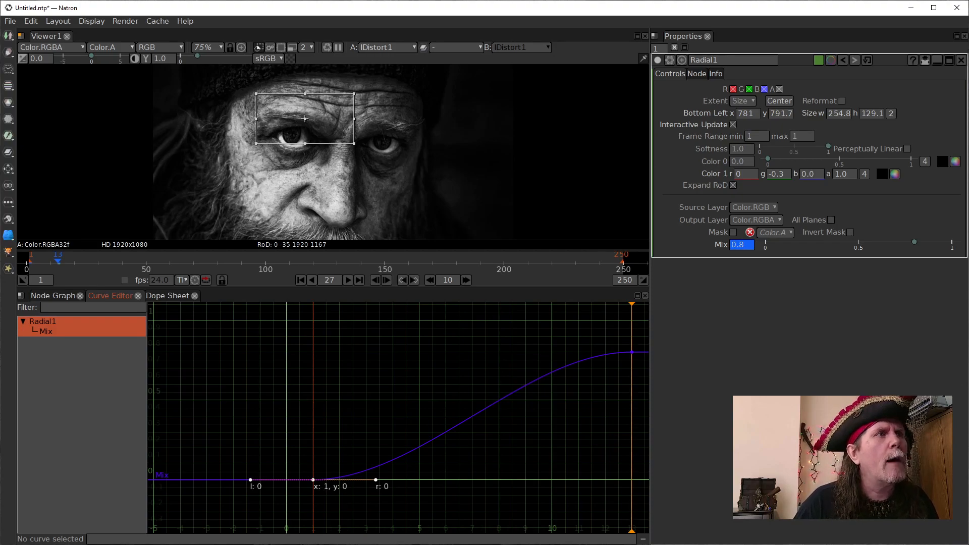
pyautogui.moveTo(505, 396); pyautogui.dragTo(327, 406)
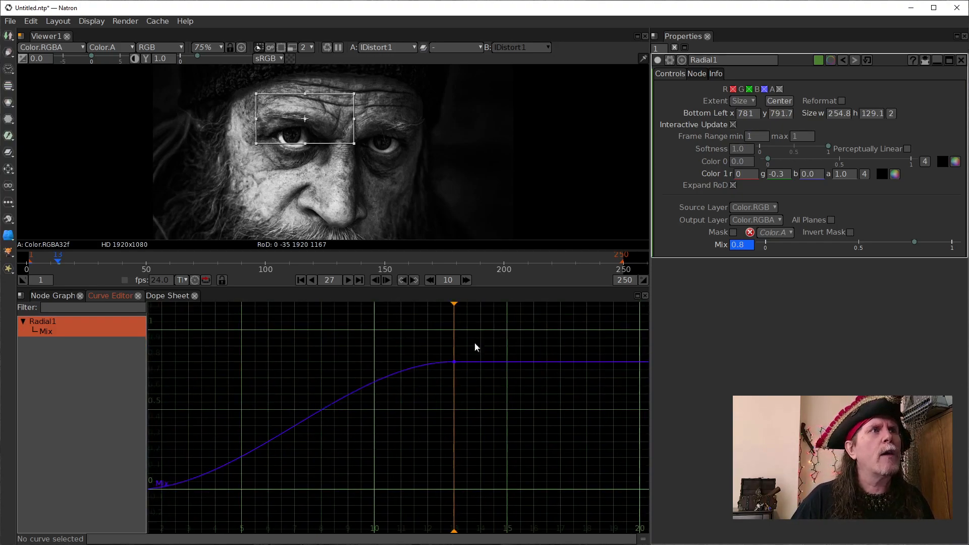
pyautogui.moveTo(458, 304); pyautogui.dragTo(574, 365)
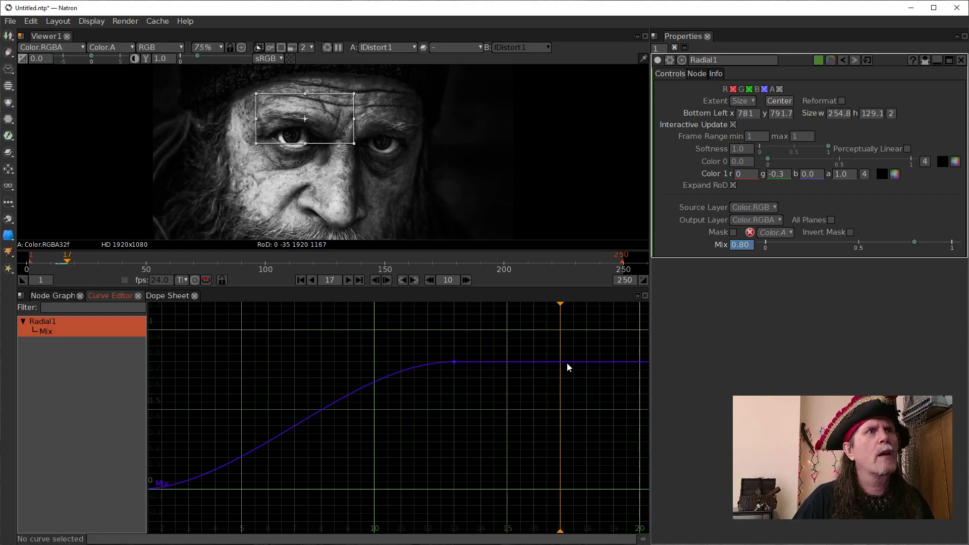
pyautogui.doubleClick(568, 362)
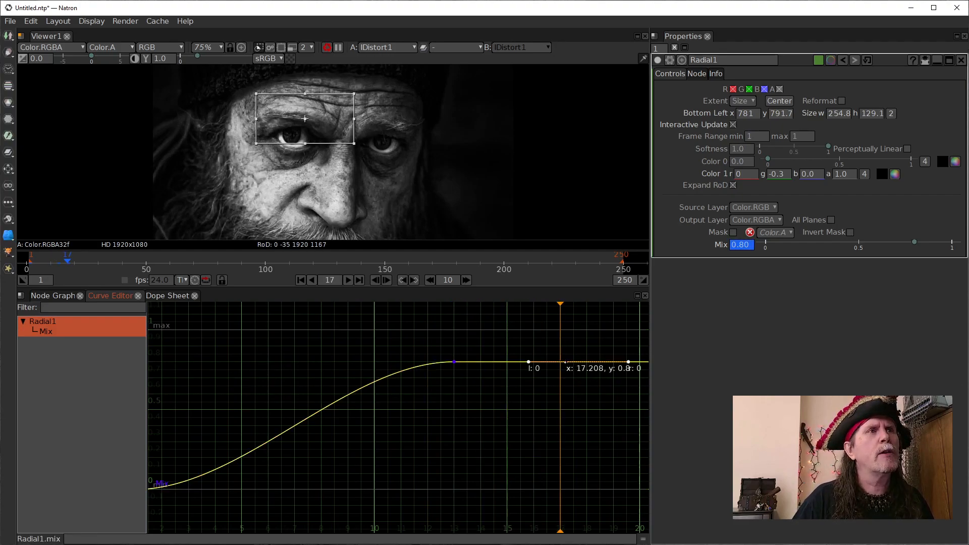
# - Tilt the frame 13 Mix keyframe's tangent upward for an overshoot and move the following keyframe to about frame 22.2 at value 0.8
pyautogui.click(500, 362)
pyautogui.click(453, 362)
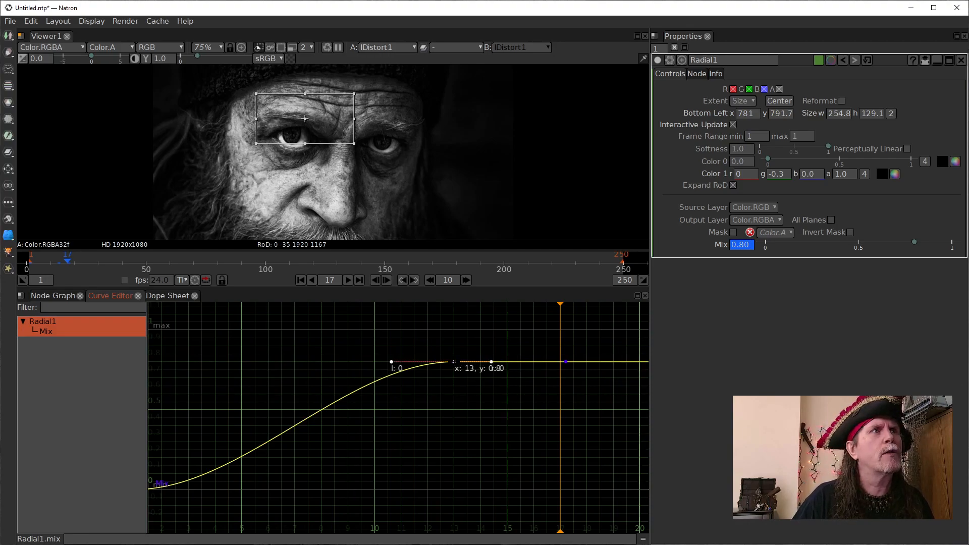
pyautogui.moveTo(491, 362); pyautogui.dragTo(491, 352)
pyautogui.moveTo(564, 371); pyautogui.dragTo(494, 387)
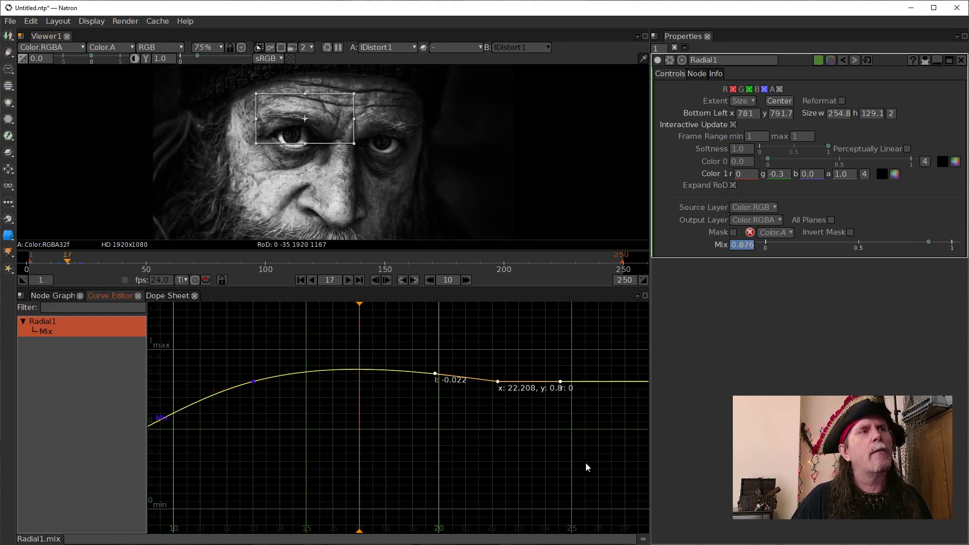
# - Flatten Radial1's last Mix keyframe, near frame 22, with Horizontal Interpolation
pyautogui.rightClick(498, 382)
pyautogui.moveTo(519, 410)
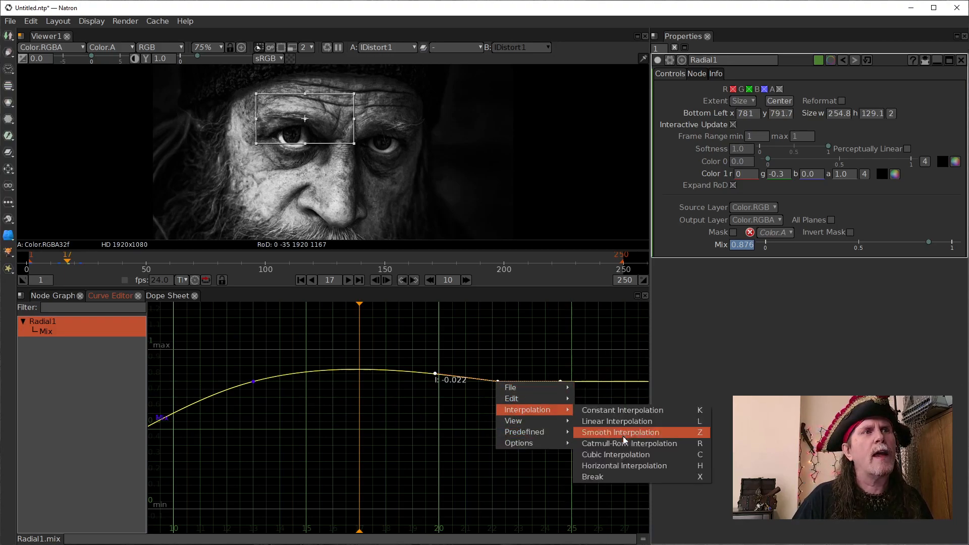
pyautogui.click(619, 461)
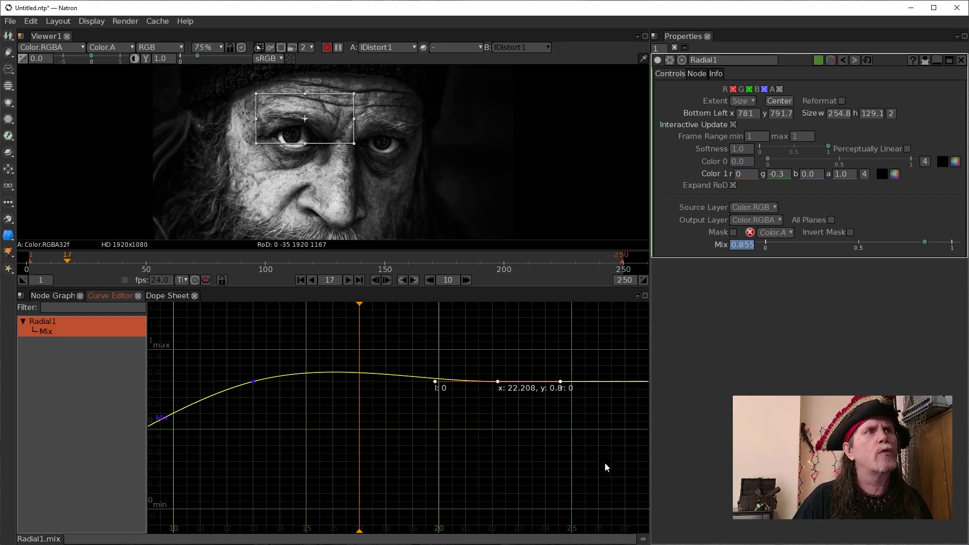
pyautogui.moveTo(435, 382); pyautogui.dragTo(435, 383)
pyautogui.rightClick(496, 383)
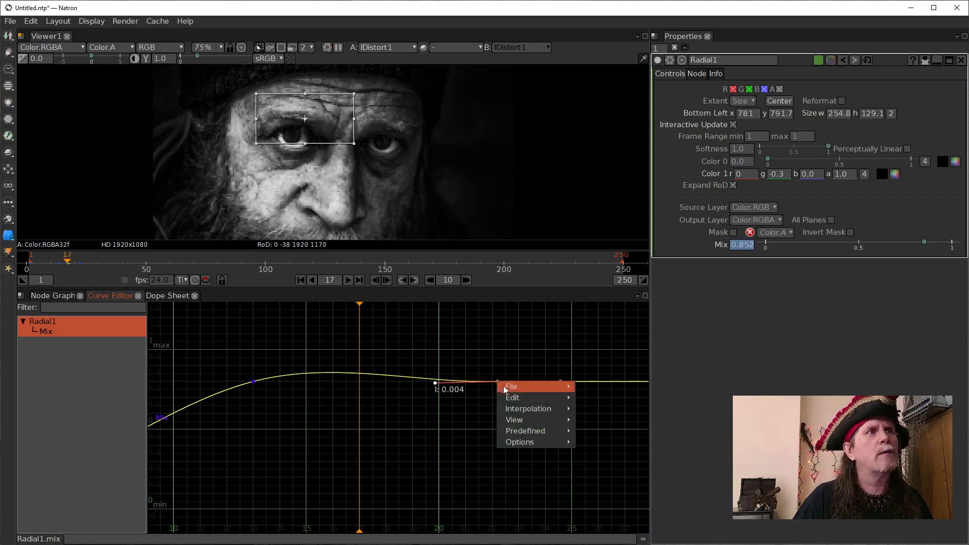
pyautogui.moveTo(548, 410)
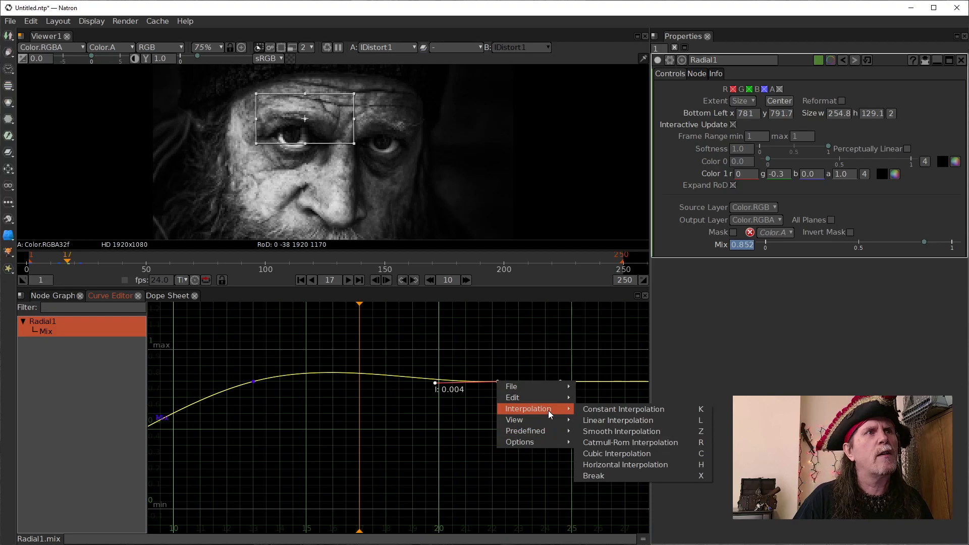
pyautogui.click(632, 462)
# - Play the eyebrow animation from frame 1 and stop playback at frame 55
pyautogui.scroll(-4, 354, 417)
pyautogui.moveTo(398, 428); pyautogui.dragTo(452, 423)
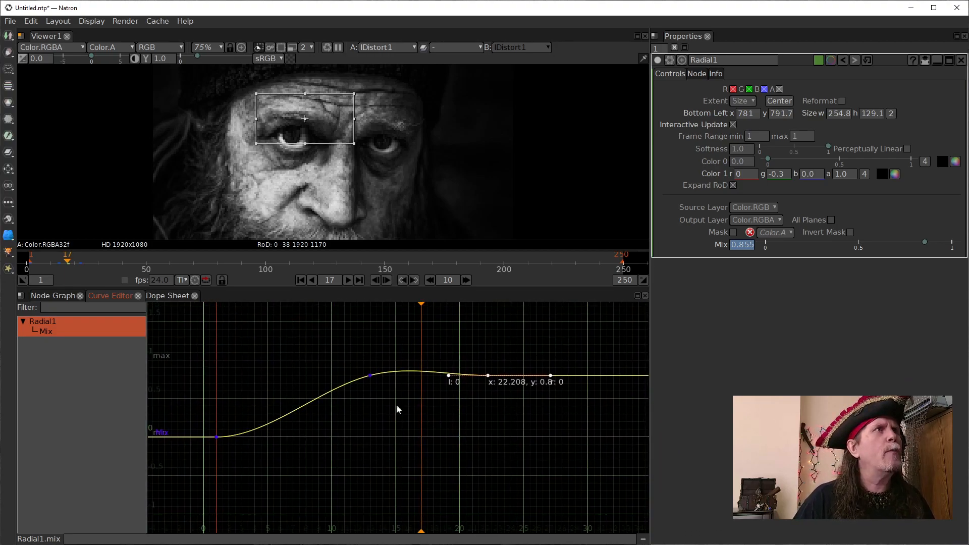
pyautogui.click(302, 280)
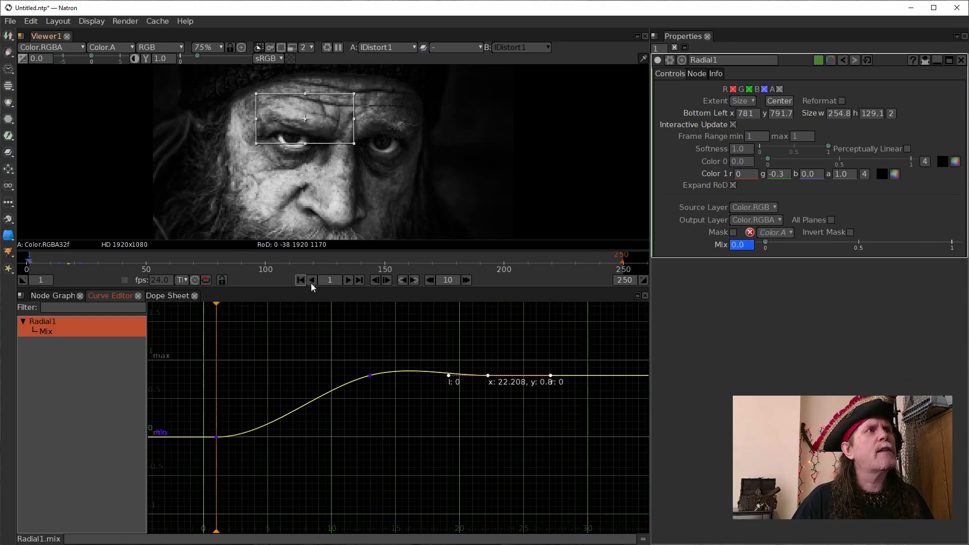
pyautogui.click(349, 280)
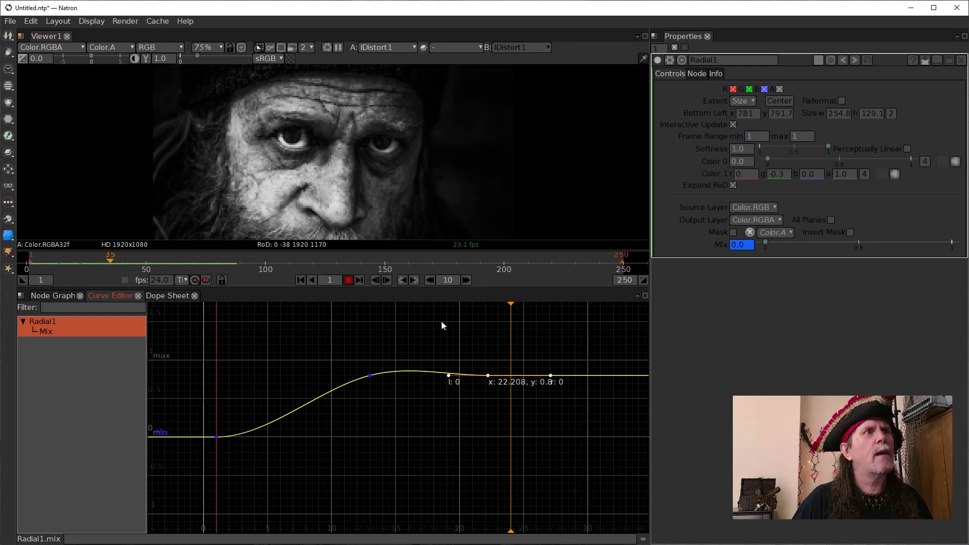
pyautogui.click(348, 280)
# - Move the frame 22 keyframe on Radial1's Mix curve to about frame 45, keeping its value at 0.8
pyautogui.moveTo(580, 378); pyautogui.dragTo(323, 394)
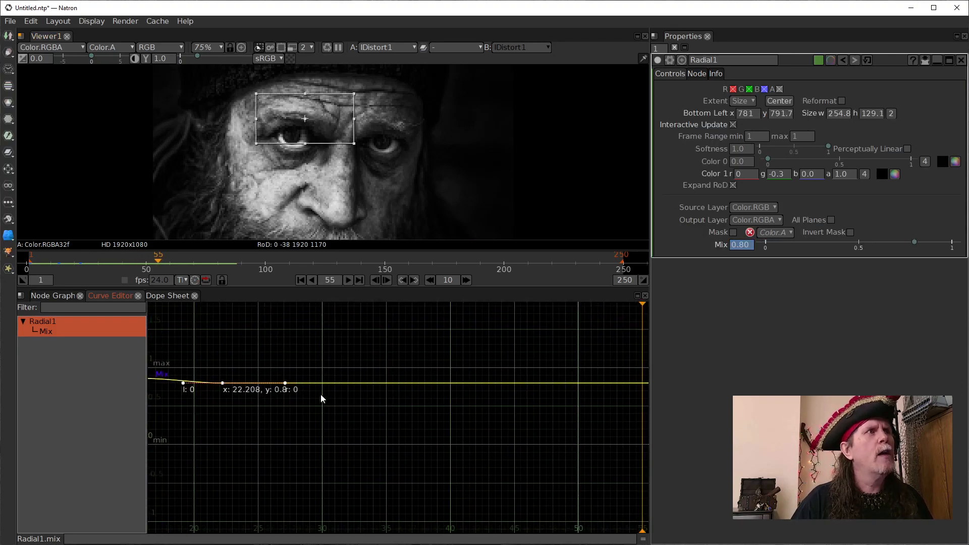
pyautogui.moveTo(222, 383); pyautogui.dragTo(504, 383)
pyautogui.scroll(-4, 556, 423)
pyautogui.moveTo(557, 424); pyautogui.dragTo(473, 405)
pyautogui.click(473, 405)
pyautogui.moveTo(549, 425); pyautogui.dragTo(380, 424)
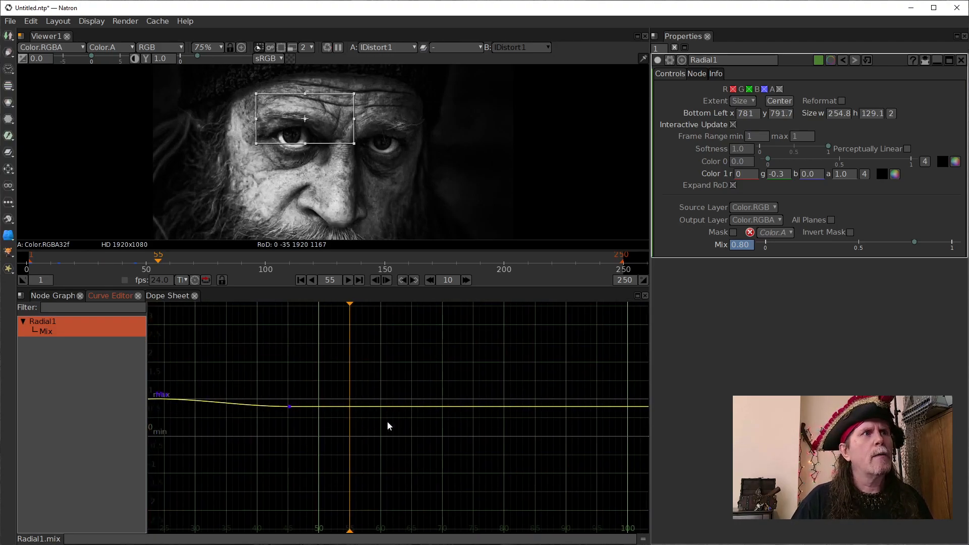
# - Add a keyframe at about frame 92.3 on Radial1's Mix curve and set its value to about 0.32
pyautogui.scroll(-4, 585, 407)
pyautogui.moveTo(536, 416); pyautogui.dragTo(472, 415)
pyautogui.doubleClick(472, 402)
pyautogui.click(580, 417)
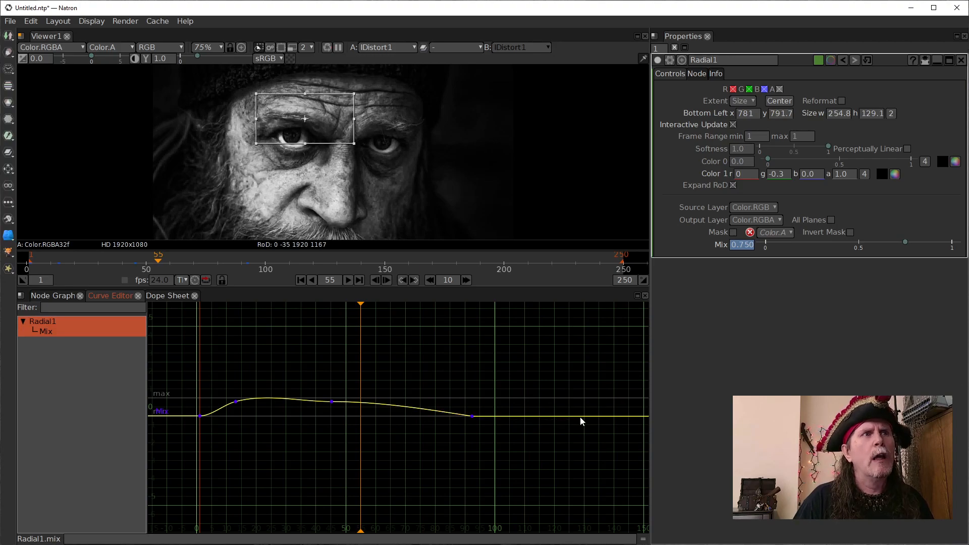
pyautogui.click(541, 297)
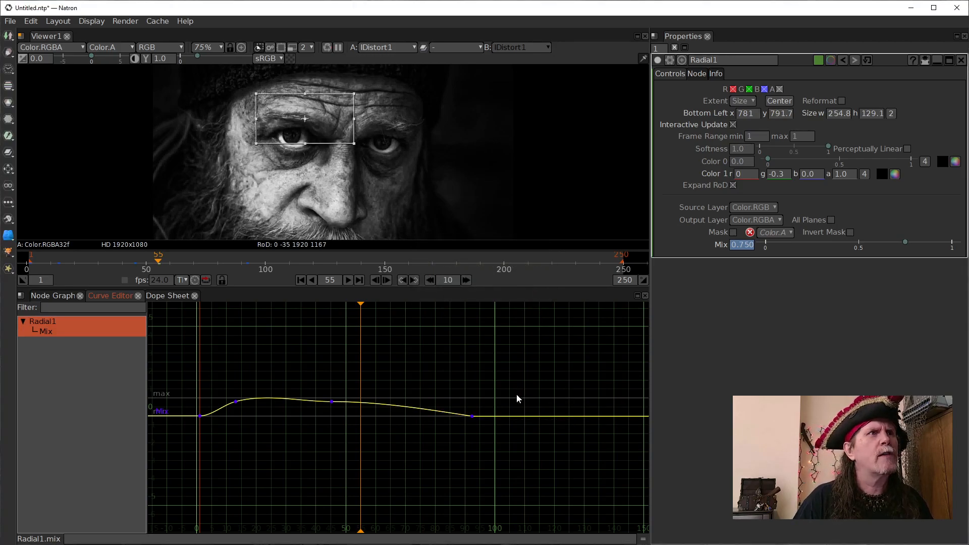
pyautogui.moveTo(472, 415); pyautogui.dragTo(472, 409)
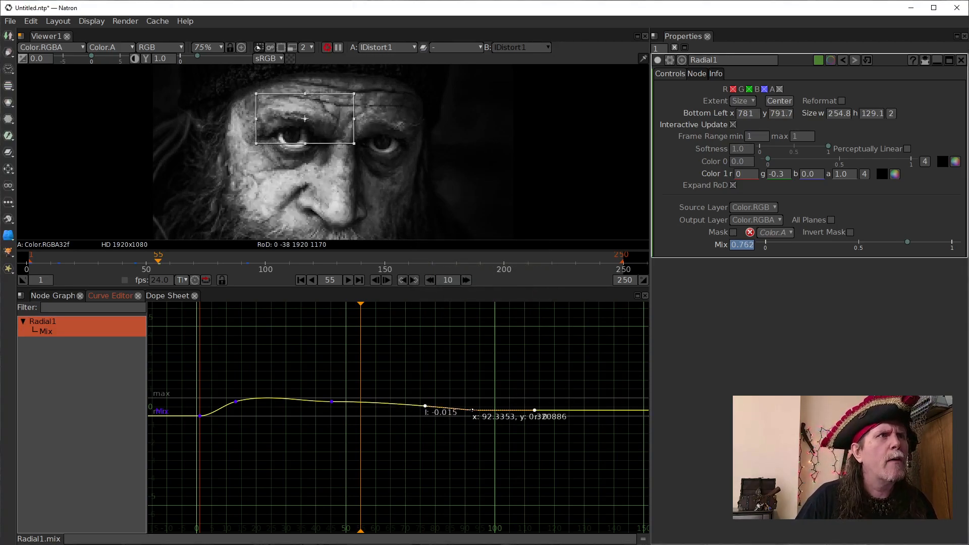
# - Add a keyframe at about frame 126.2 on Radial1's Mix curve and raise its value to about 0.687
pyautogui.click(576, 409)
pyautogui.doubleClick(573, 410)
pyautogui.moveTo(572, 410); pyautogui.dragTo(573, 404)
pyautogui.scroll(3, 561, 417)
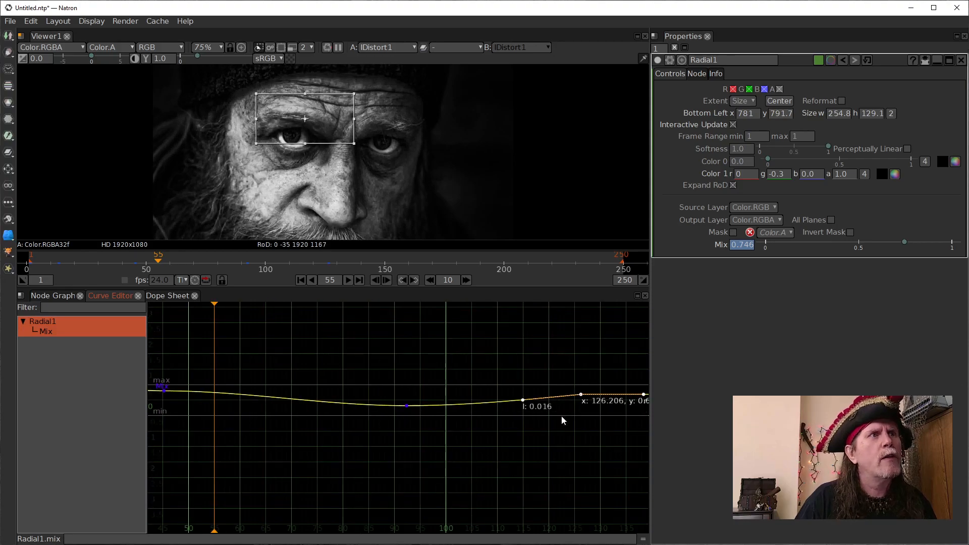
# - Advance the playhead to Radial1's last Mix keyframe, near frame 126, and apply Horizontal Interpolation to that keyframe
pyautogui.moveTo(561, 415); pyautogui.dragTo(380, 427)
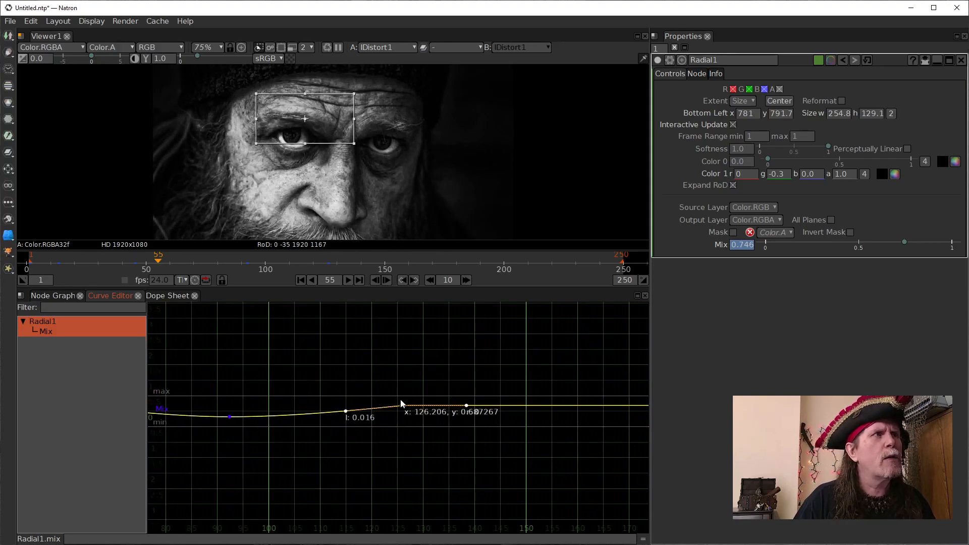
pyautogui.moveTo(301, 434); pyautogui.dragTo(400, 426)
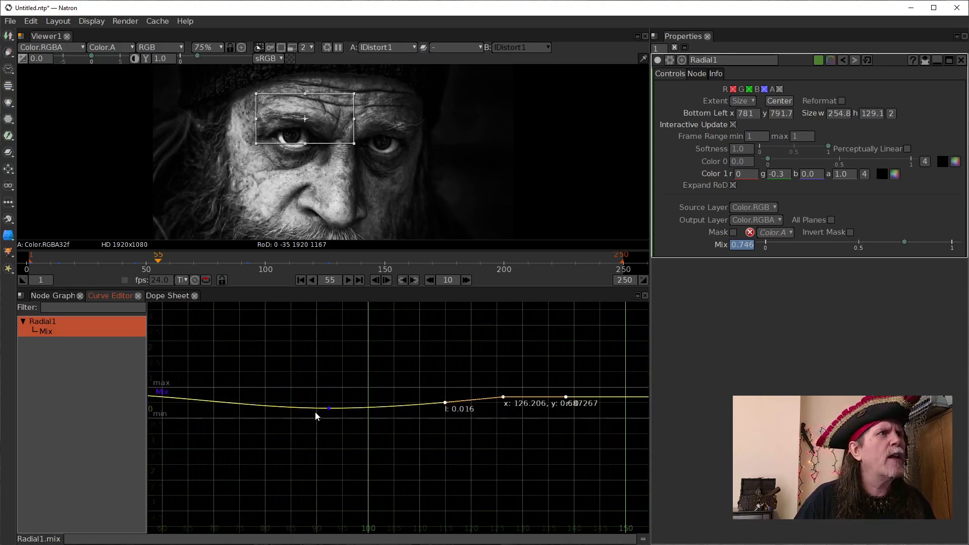
pyautogui.click(327, 407)
pyautogui.scroll(3, 326, 409)
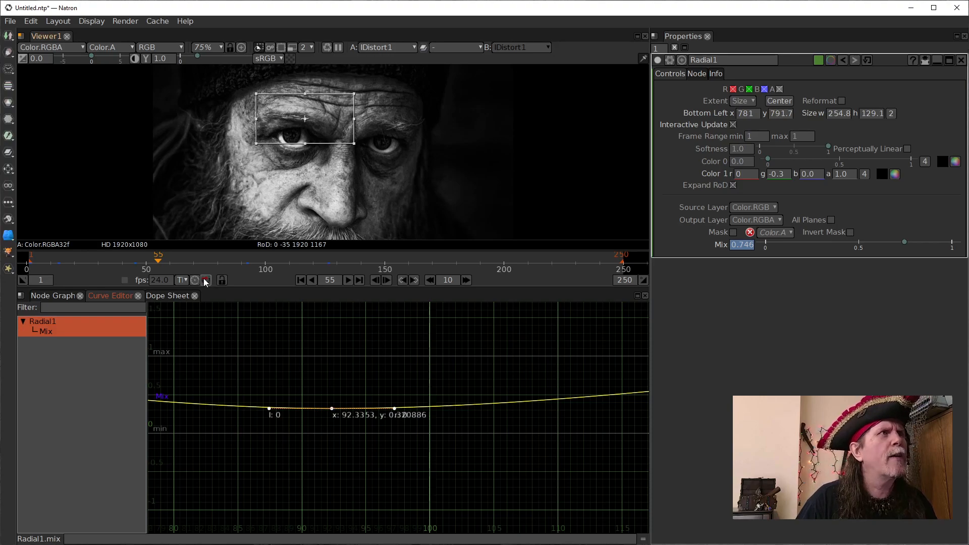
pyautogui.click(412, 280)
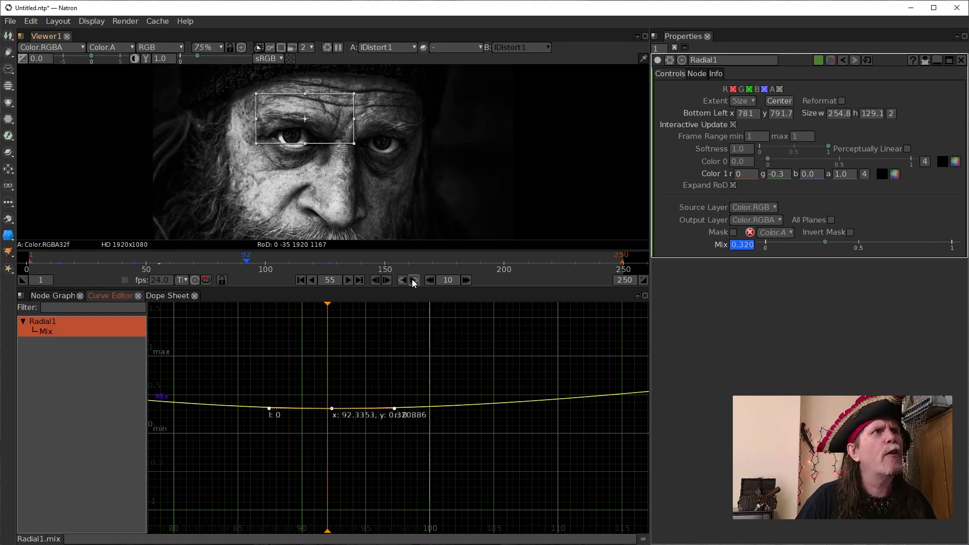
pyautogui.click(412, 280)
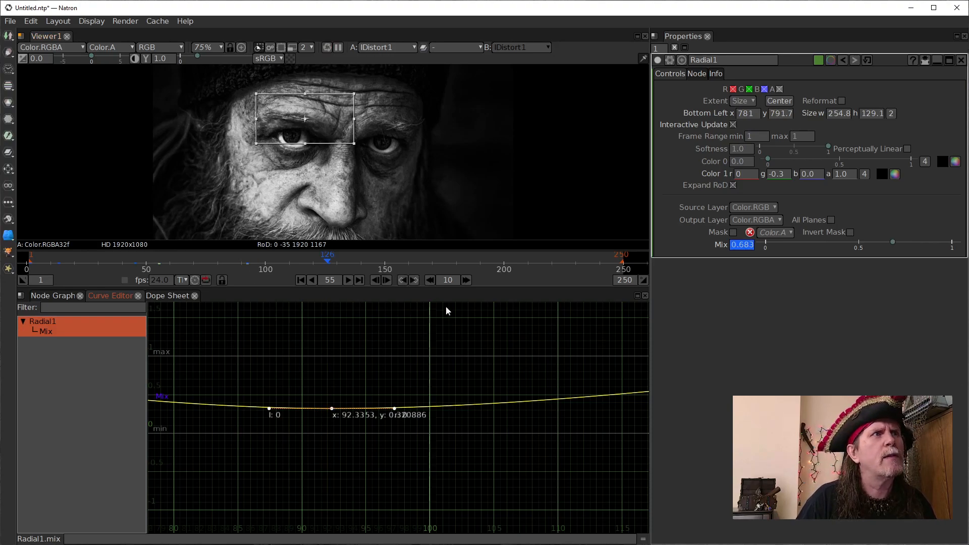
pyautogui.moveTo(555, 349); pyautogui.dragTo(134, 360)
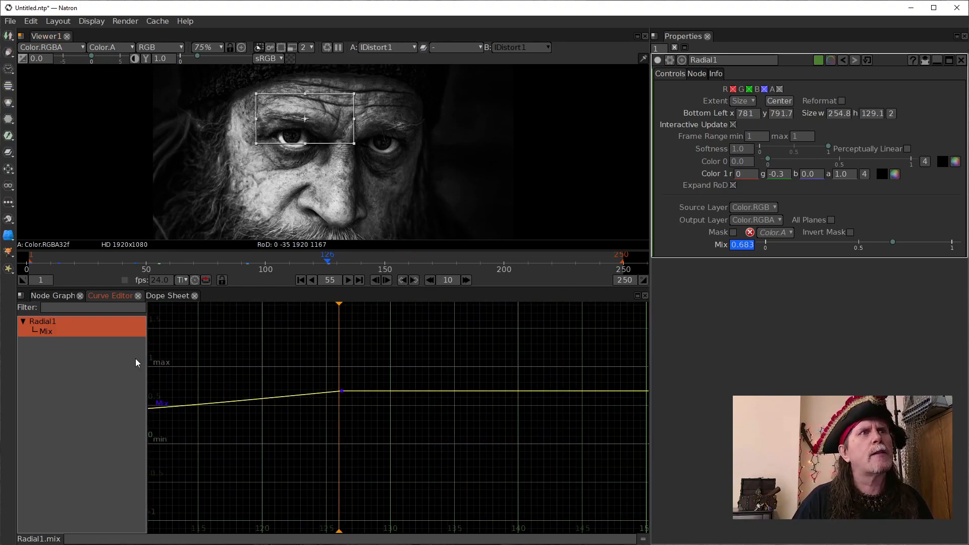
pyautogui.click(341, 391)
pyautogui.rightClick(342, 391)
pyautogui.moveTo(388, 419)
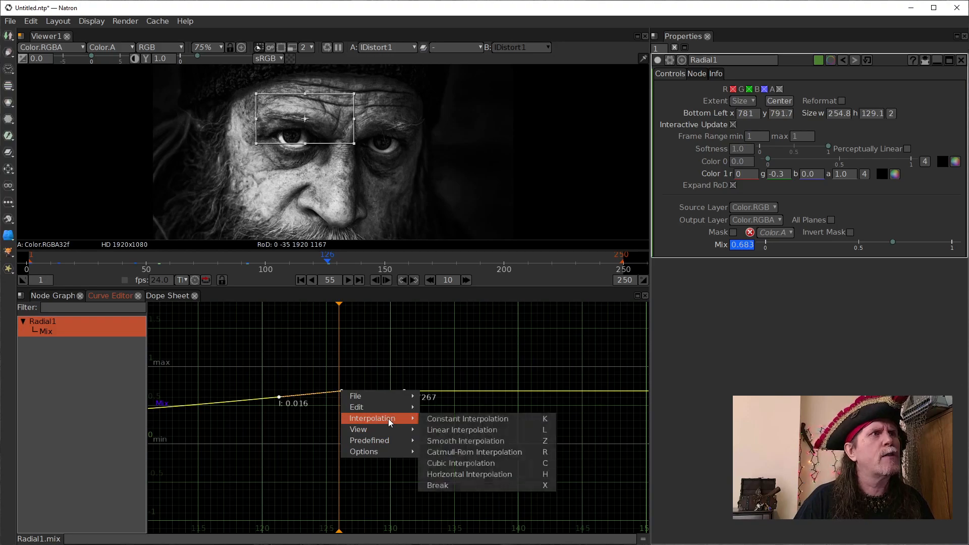
pyautogui.click(474, 474)
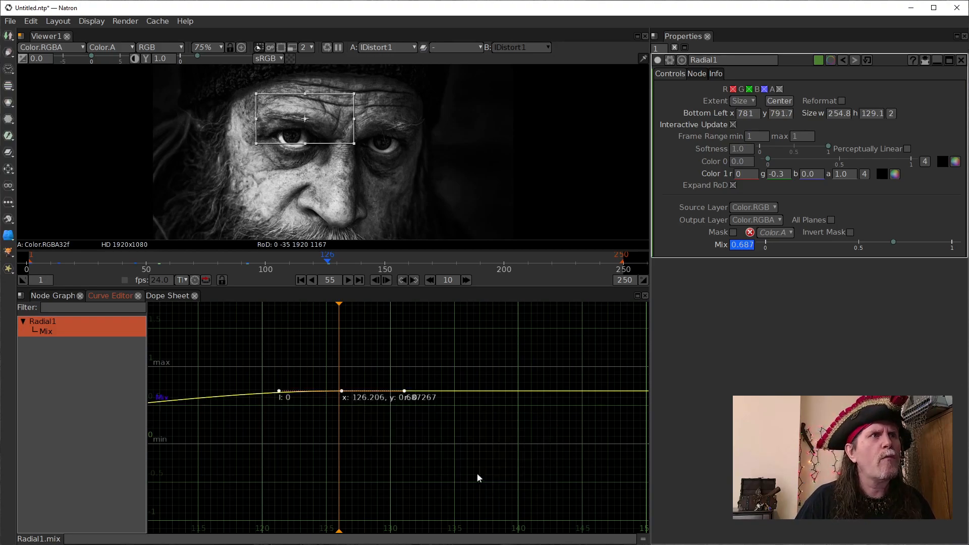
# - Scrub through the early frames, then play the eyebrow animation twice from frame 1 to review its motion
pyautogui.scroll(-3, 429, 410)
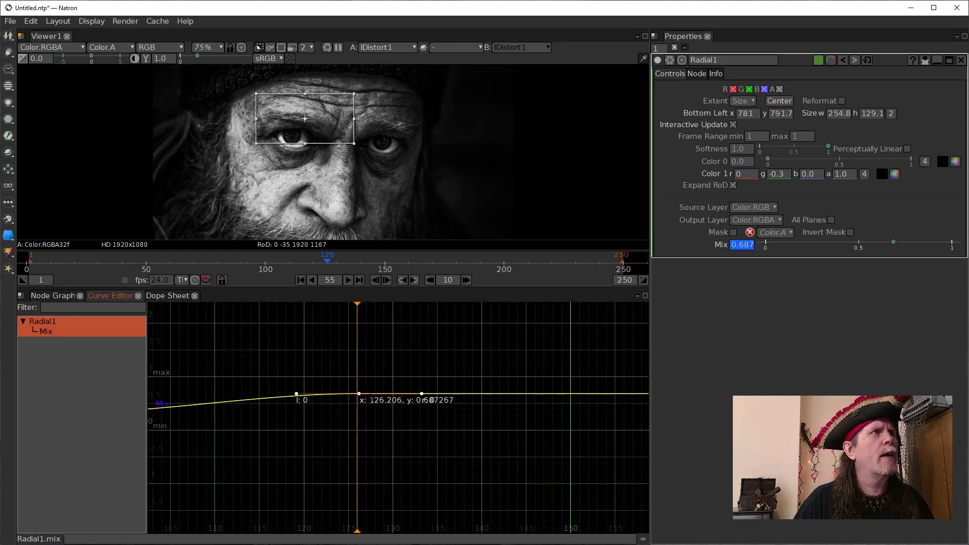
pyautogui.click(301, 280)
pyautogui.moveTo(71, 261); pyautogui.dragTo(137, 270)
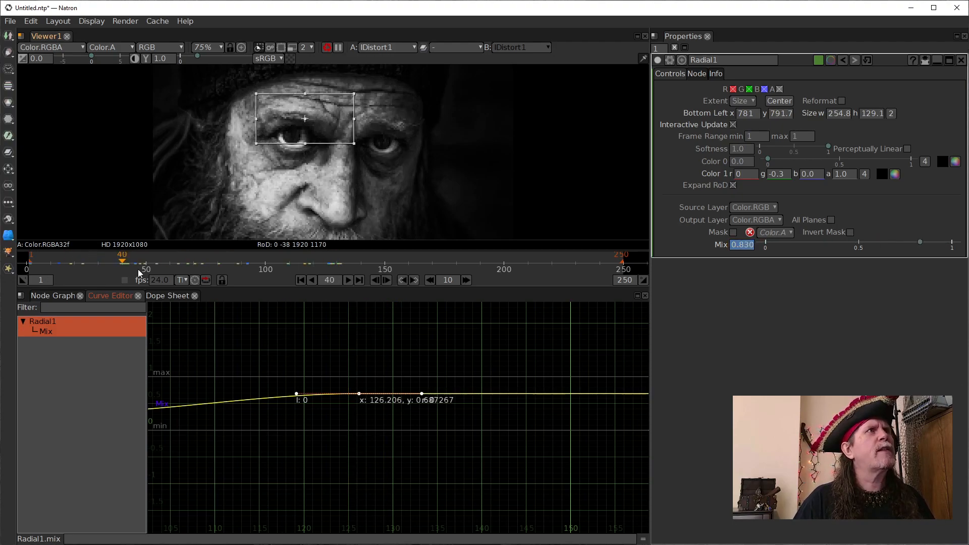
pyautogui.click(301, 280)
pyautogui.click(347, 280)
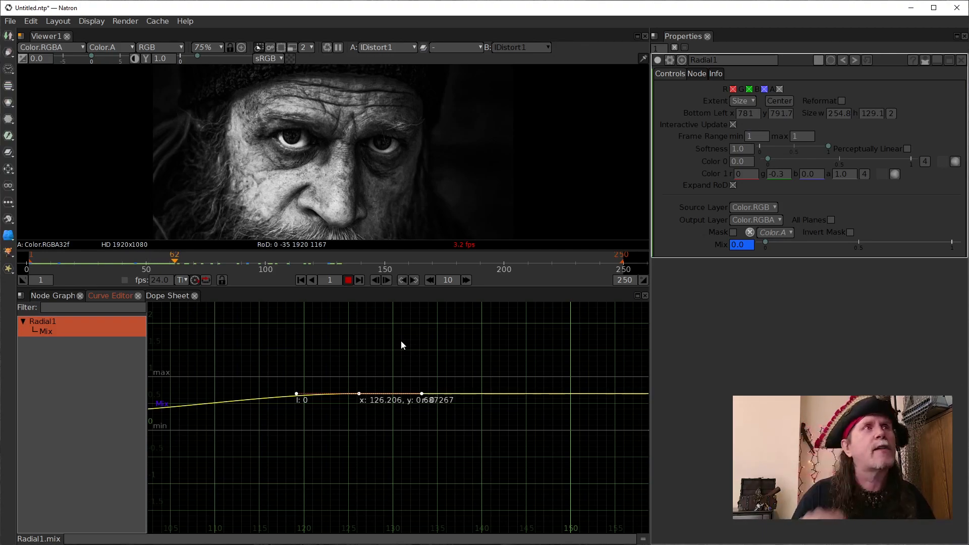
pyautogui.click(350, 282)
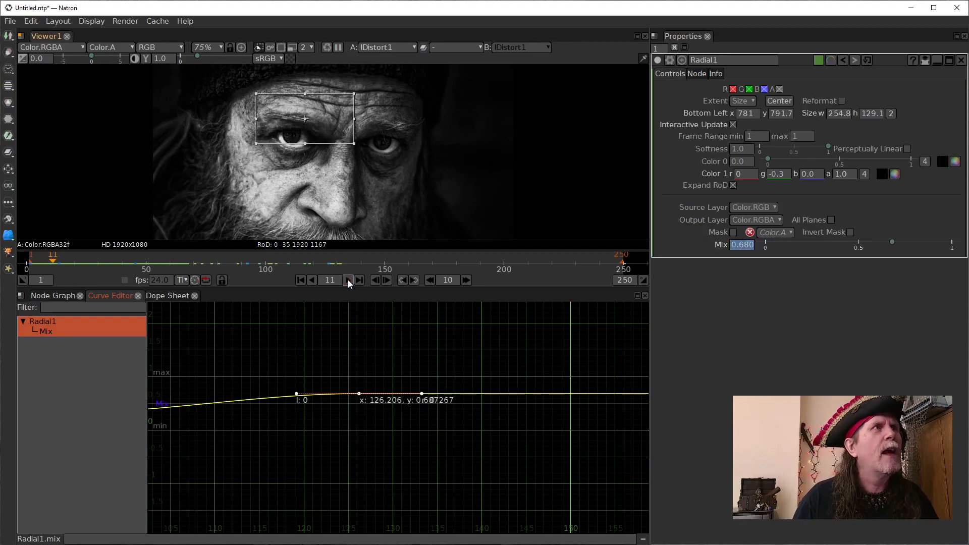
pyautogui.click(300, 280)
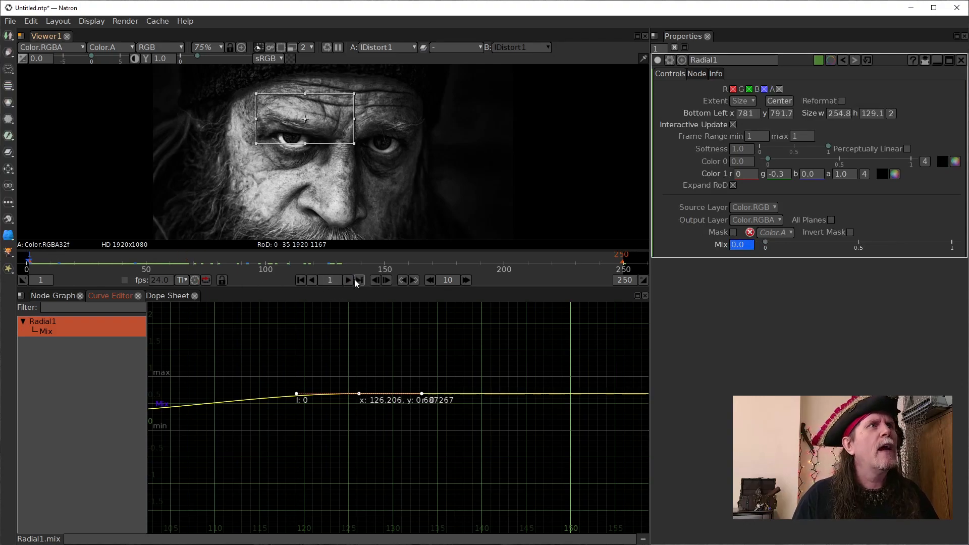
pyautogui.click(348, 279)
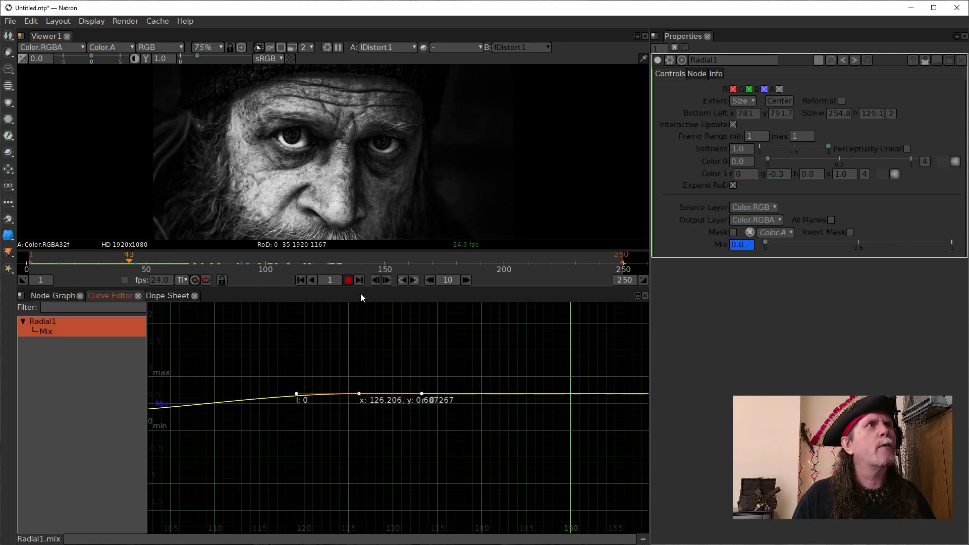
pyautogui.click(347, 280)
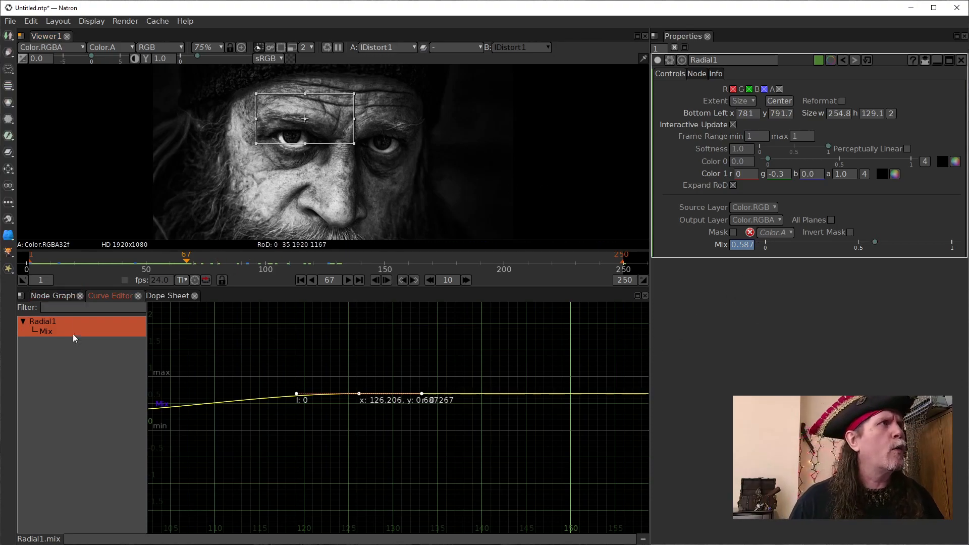
# - Return to the node graph and show the Add1 node's output in Viewer1 through input 1
pyautogui.click(59, 300)
pyautogui.moveTo(394, 464); pyautogui.dragTo(422, 417)
pyautogui.moveTo(469, 477); pyautogui.dragTo(458, 459)
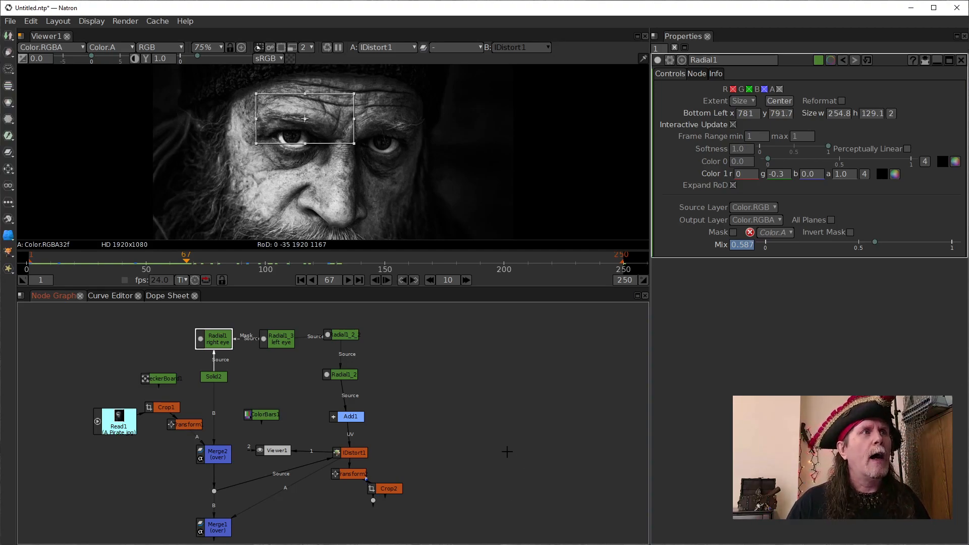
pyautogui.click(355, 416)
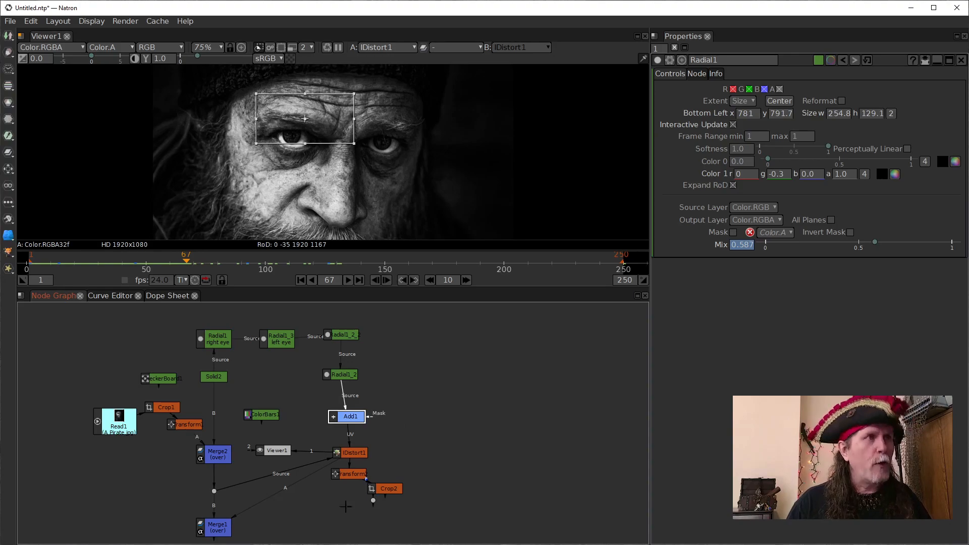
pyautogui.press('1')
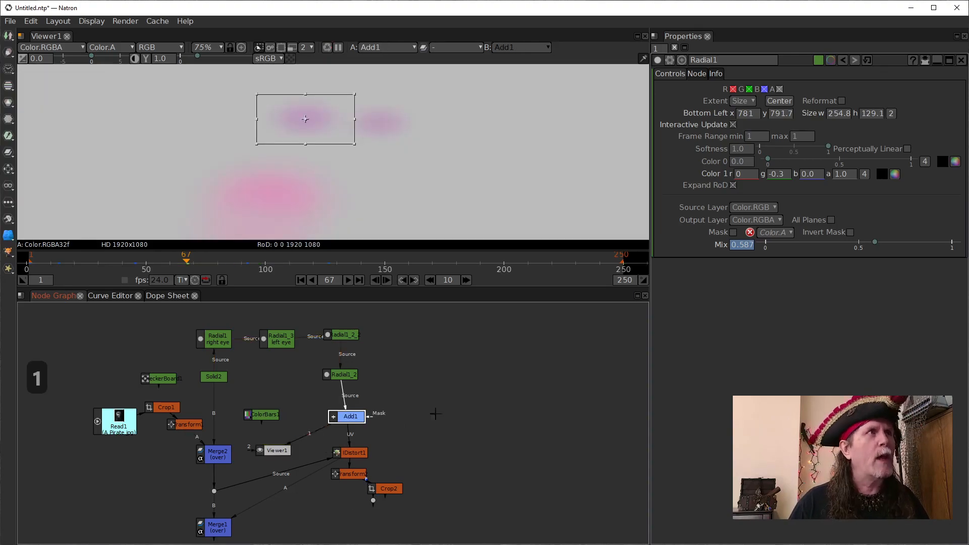
# - Play the Add1 warp map from frame 1 and stop playback at frame 27
pyautogui.click(301, 279)
pyautogui.click(348, 280)
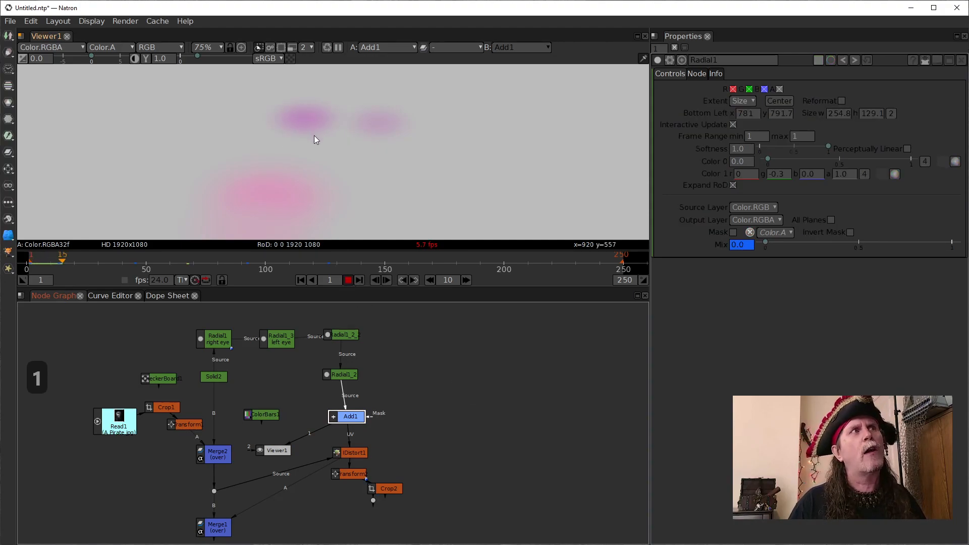
pyautogui.click(353, 280)
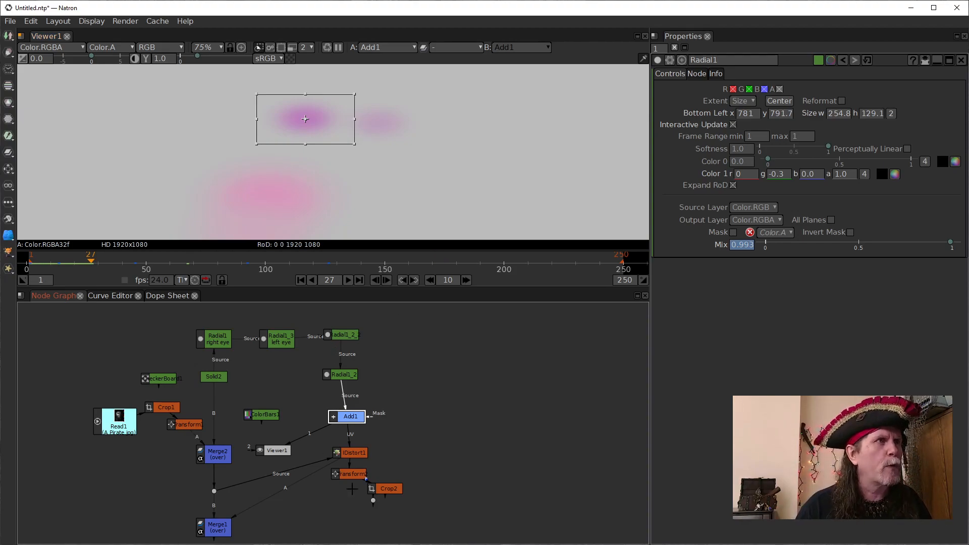
# - Show the IDistort1 node's output in Viewer1 through input 1 with the whole portrait in view
pyautogui.moveTo(398, 471); pyautogui.dragTo(414, 418)
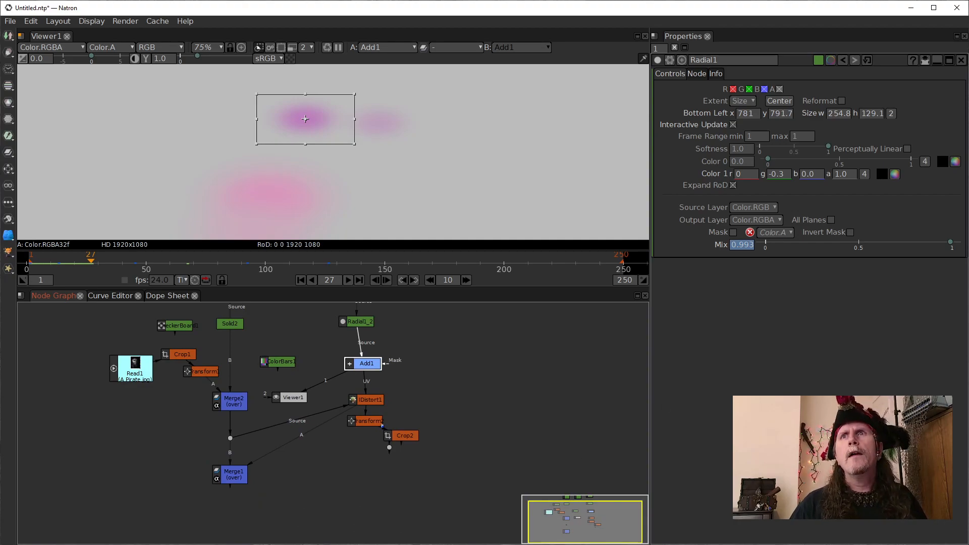
pyautogui.click(234, 403)
pyautogui.click(373, 396)
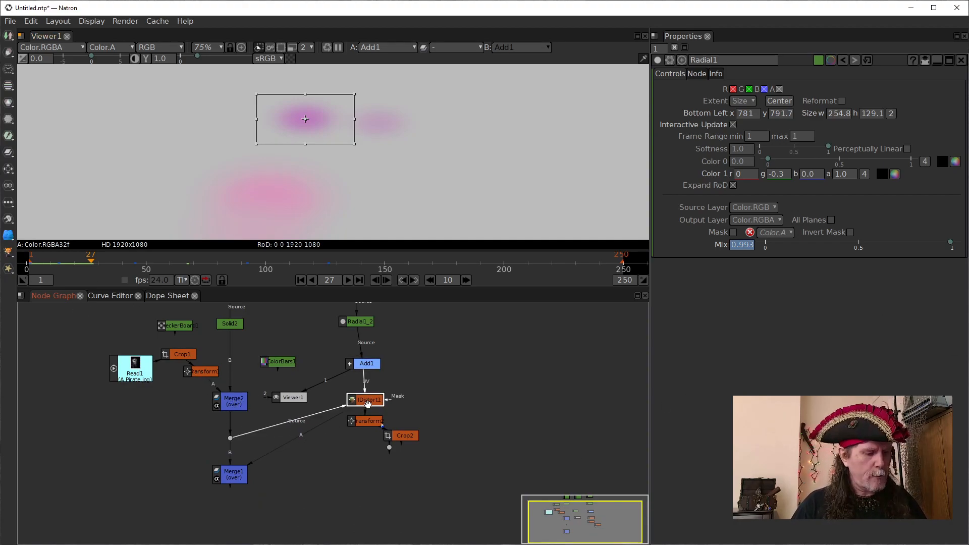
pyautogui.press('1')
pyautogui.scroll(-8, 383, 171)
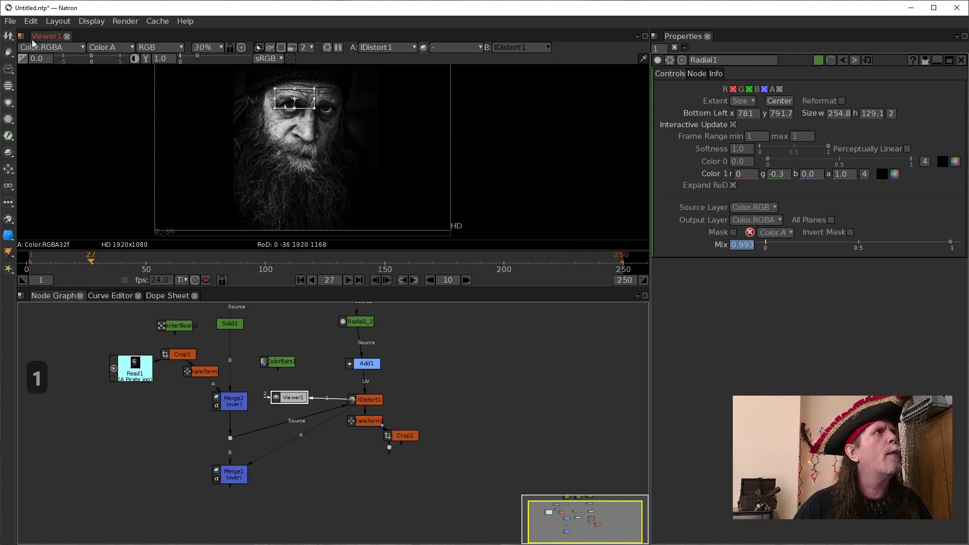
# - Open the recent project idistort_004.ntp
pyautogui.click(10, 21)
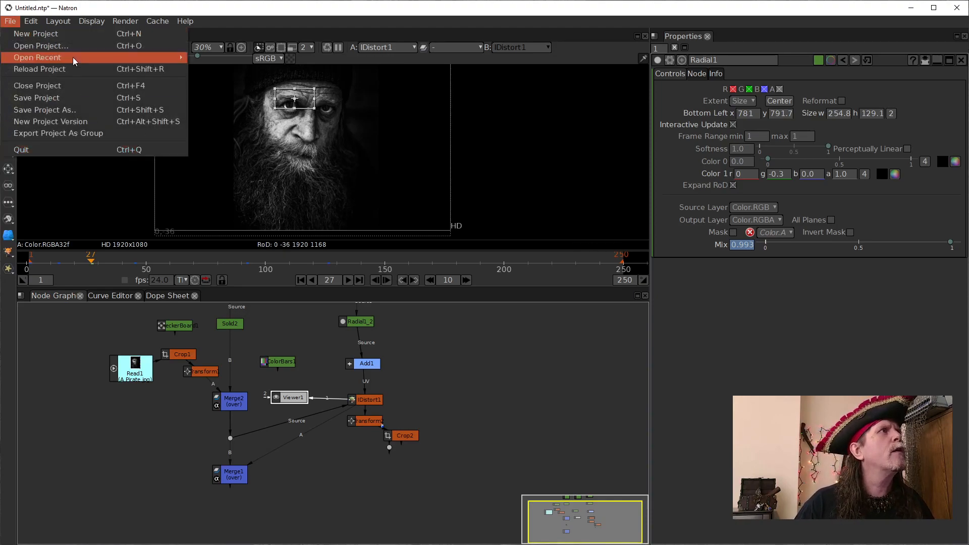
pyautogui.moveTo(67, 57)
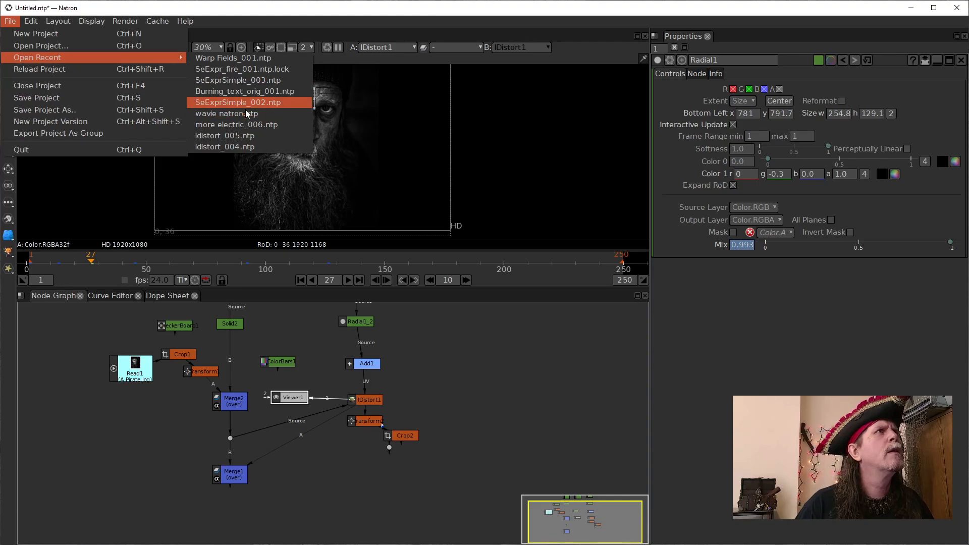
pyautogui.click(232, 145)
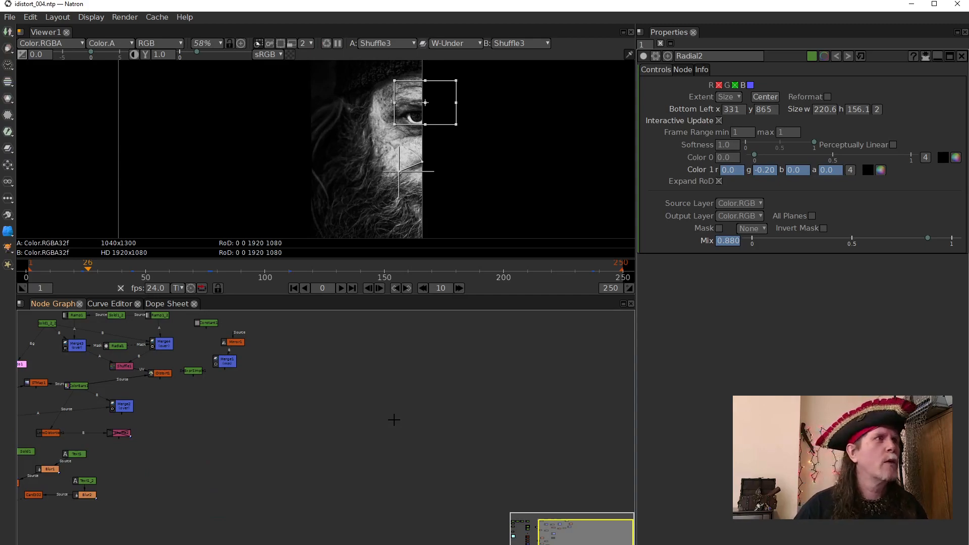
# - Find the chain of Radial nodes above the Read node and open the properties of Radial2_2_2
pyautogui.moveTo(314, 448); pyautogui.dragTo(479, 424)
pyautogui.moveTo(269, 479); pyautogui.dragTo(414, 477)
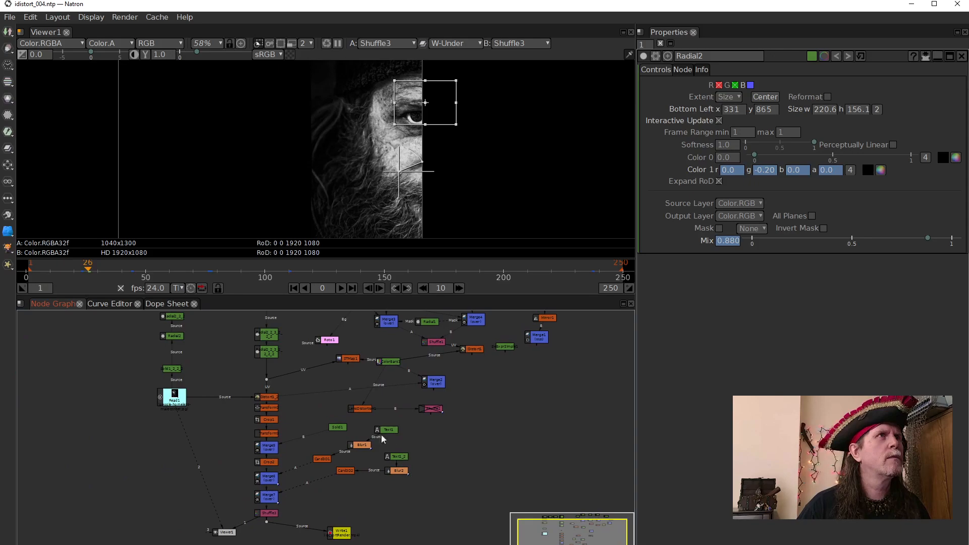
pyautogui.scroll(-4, 322, 162)
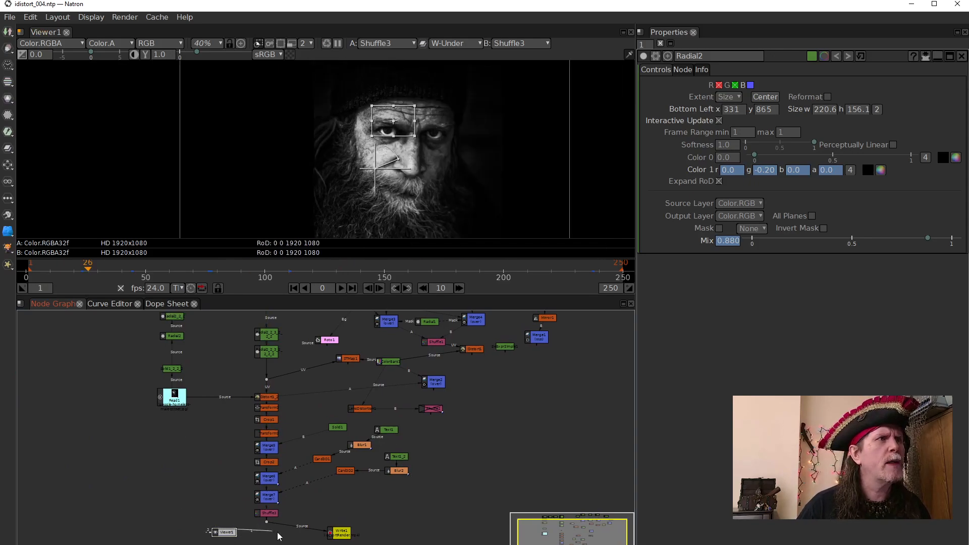
pyautogui.moveTo(327, 403); pyautogui.dragTo(289, 388)
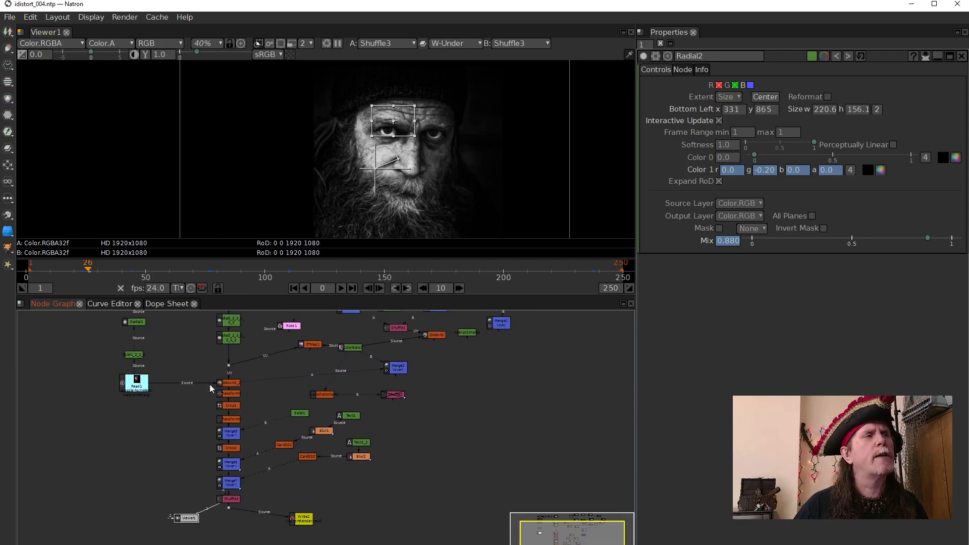
pyautogui.scroll(5, 263, 442)
pyautogui.moveTo(258, 396); pyautogui.dragTo(278, 544)
pyautogui.moveTo(236, 382); pyautogui.dragTo(346, 396)
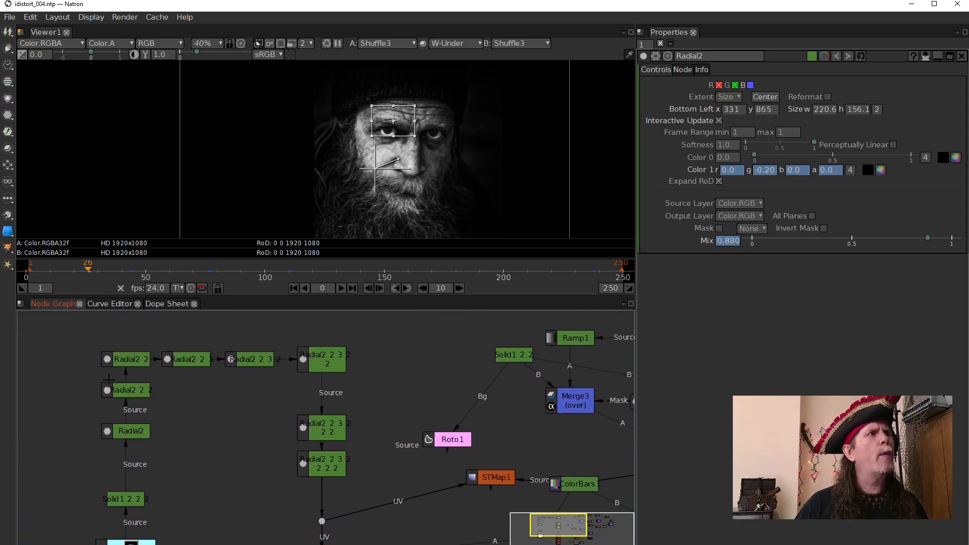
pyautogui.click(134, 434)
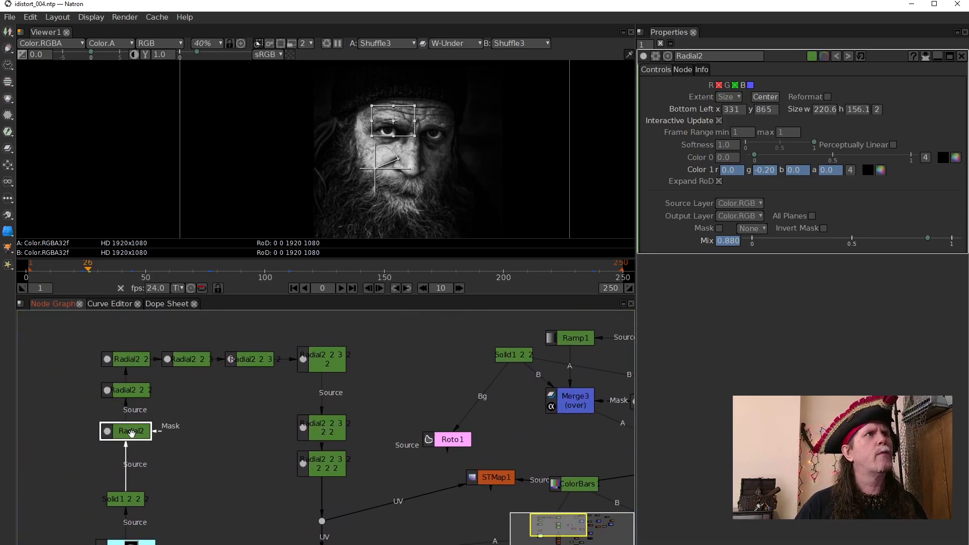
pyautogui.click(133, 393)
pyautogui.doubleClick(133, 391)
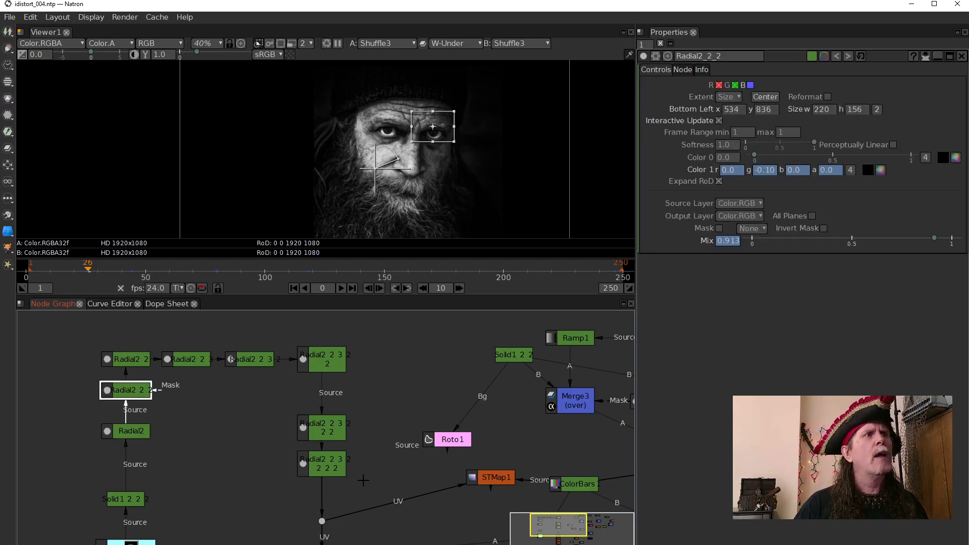
# - Open the properties of the Solid1_2_2_2 node below Radial2 and show its output in Viewer1 through input 1
pyautogui.moveTo(369, 471); pyautogui.dragTo(347, 460)
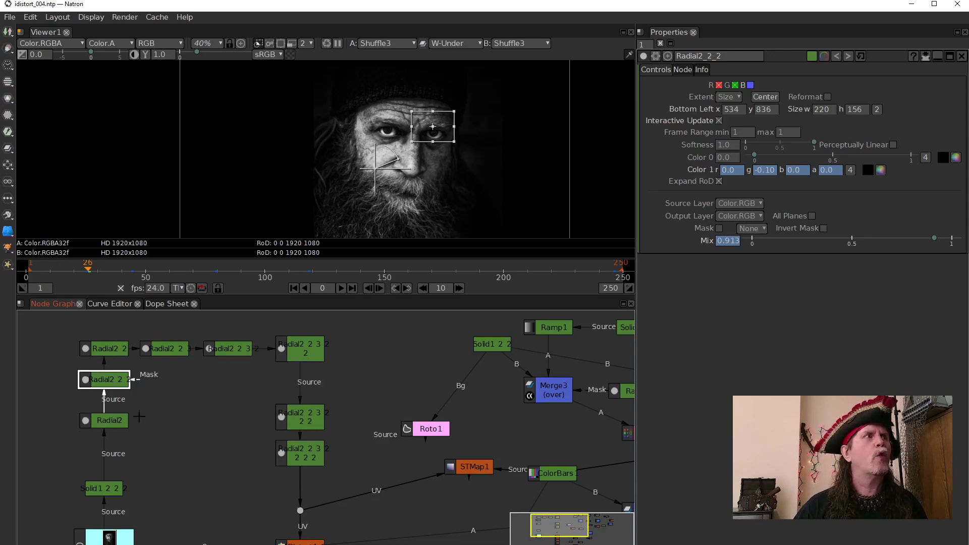
pyautogui.click(122, 425)
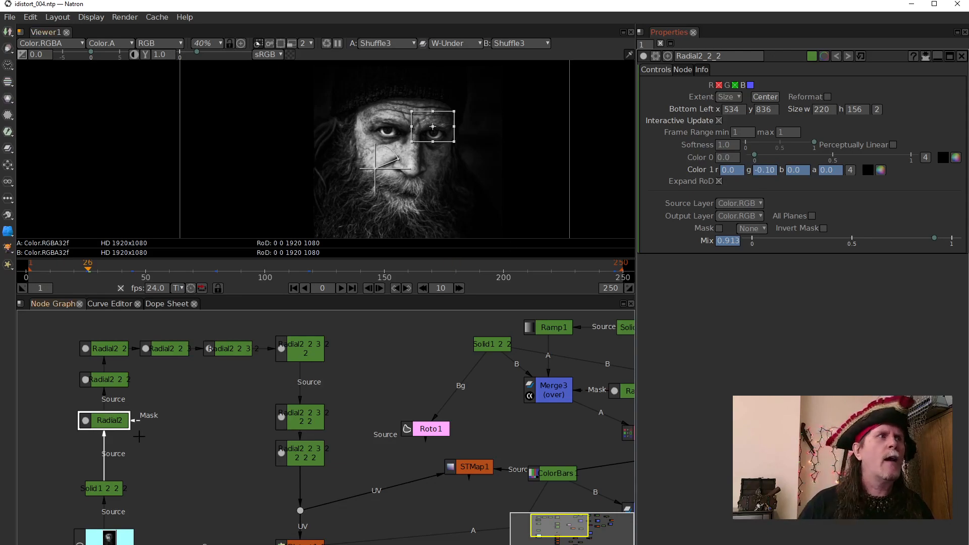
pyautogui.click(95, 488)
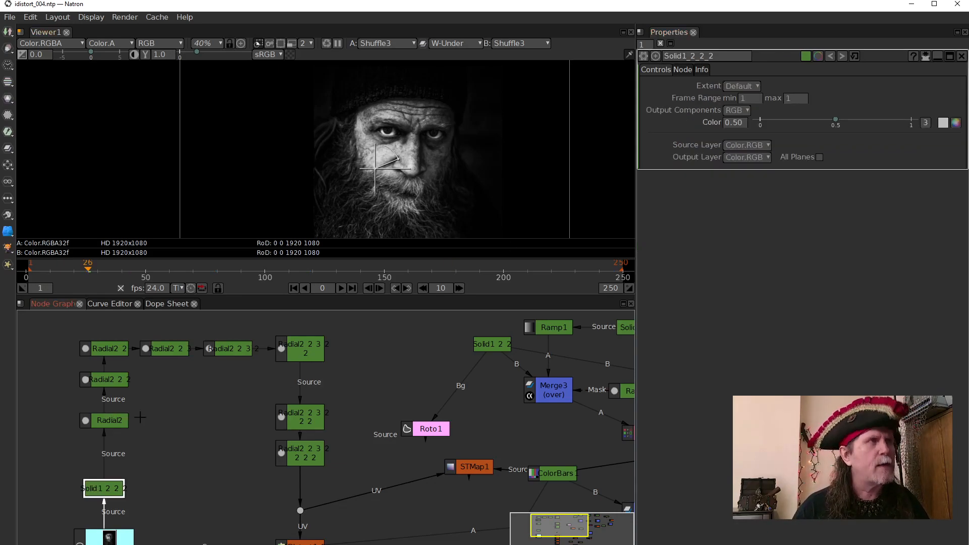
pyautogui.press('1')
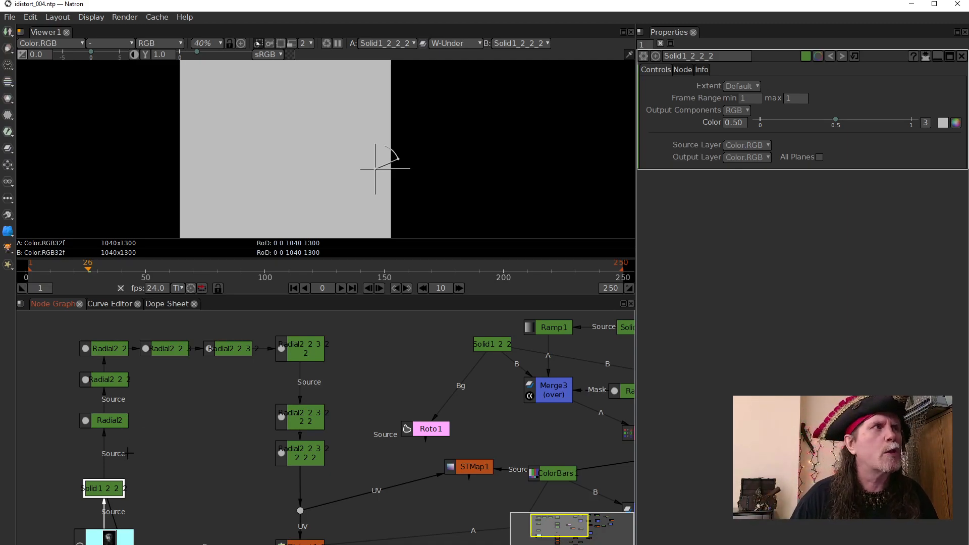
# - Show the output of the last Radial node in the chain in Viewer1, play the warp map and stop at frame 73
pyautogui.click(300, 458)
pyautogui.press('1')
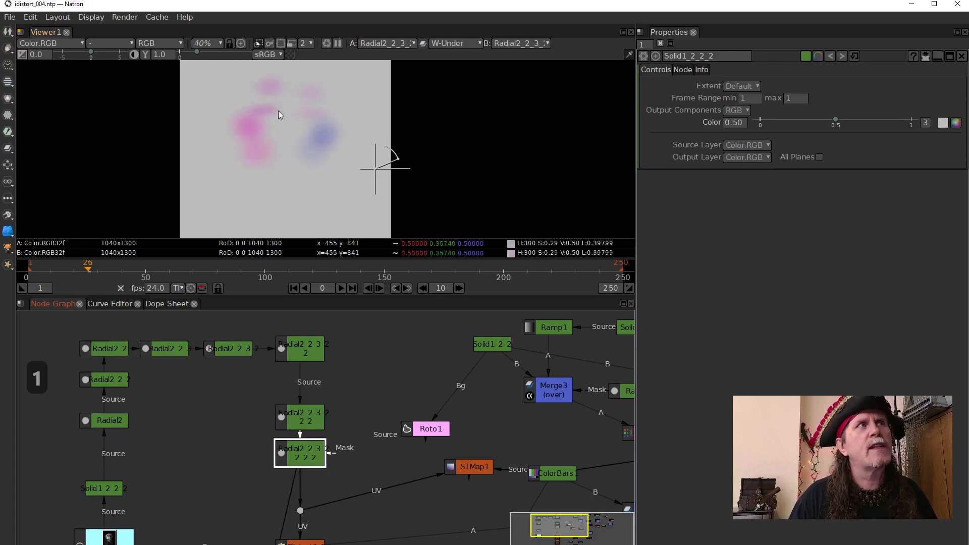
pyautogui.click(341, 288)
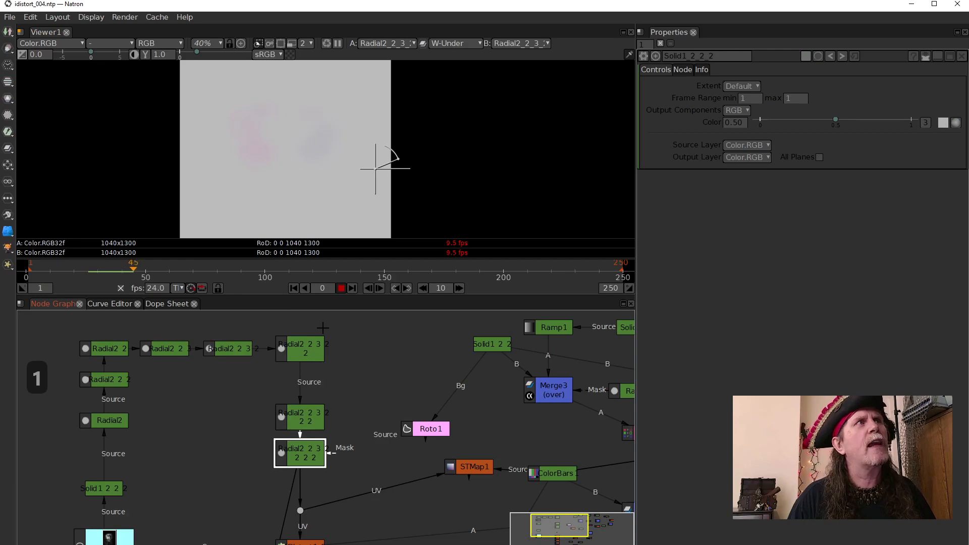
pyautogui.click(340, 288)
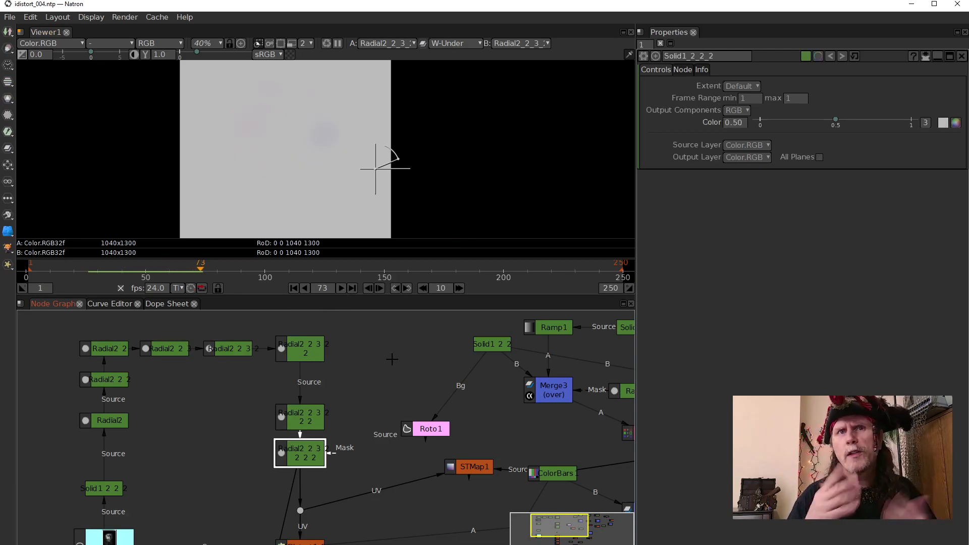
pyautogui.moveTo(364, 515); pyautogui.dragTo(267, 427)
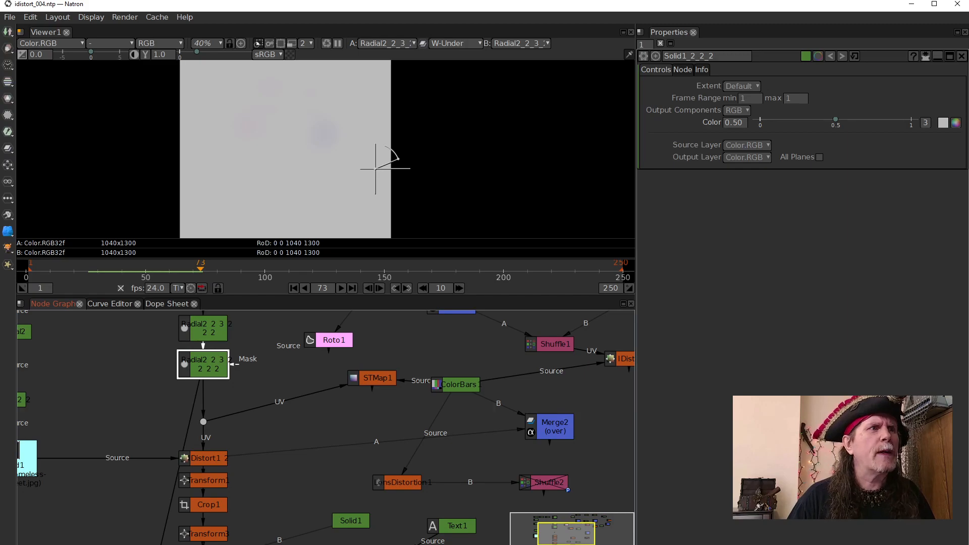
pyautogui.moveTo(482, 544)
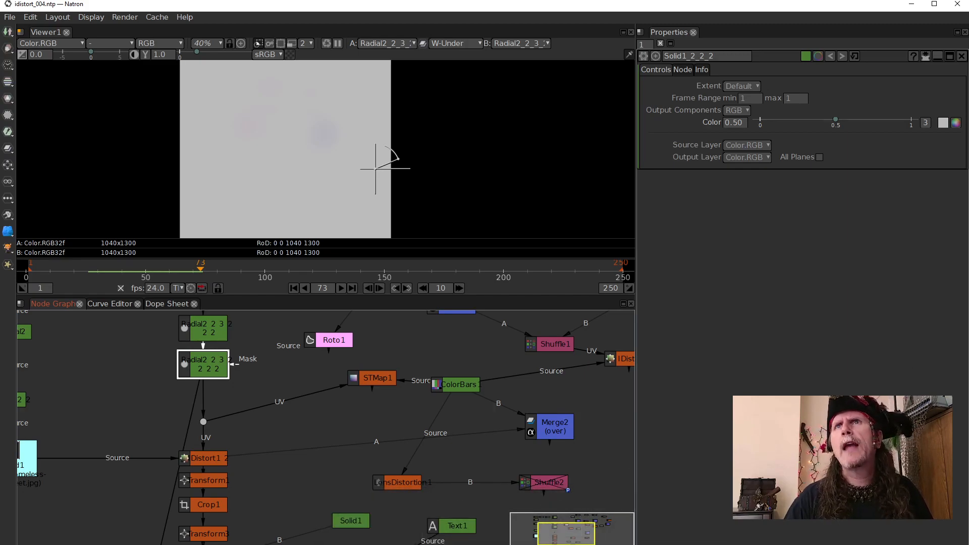